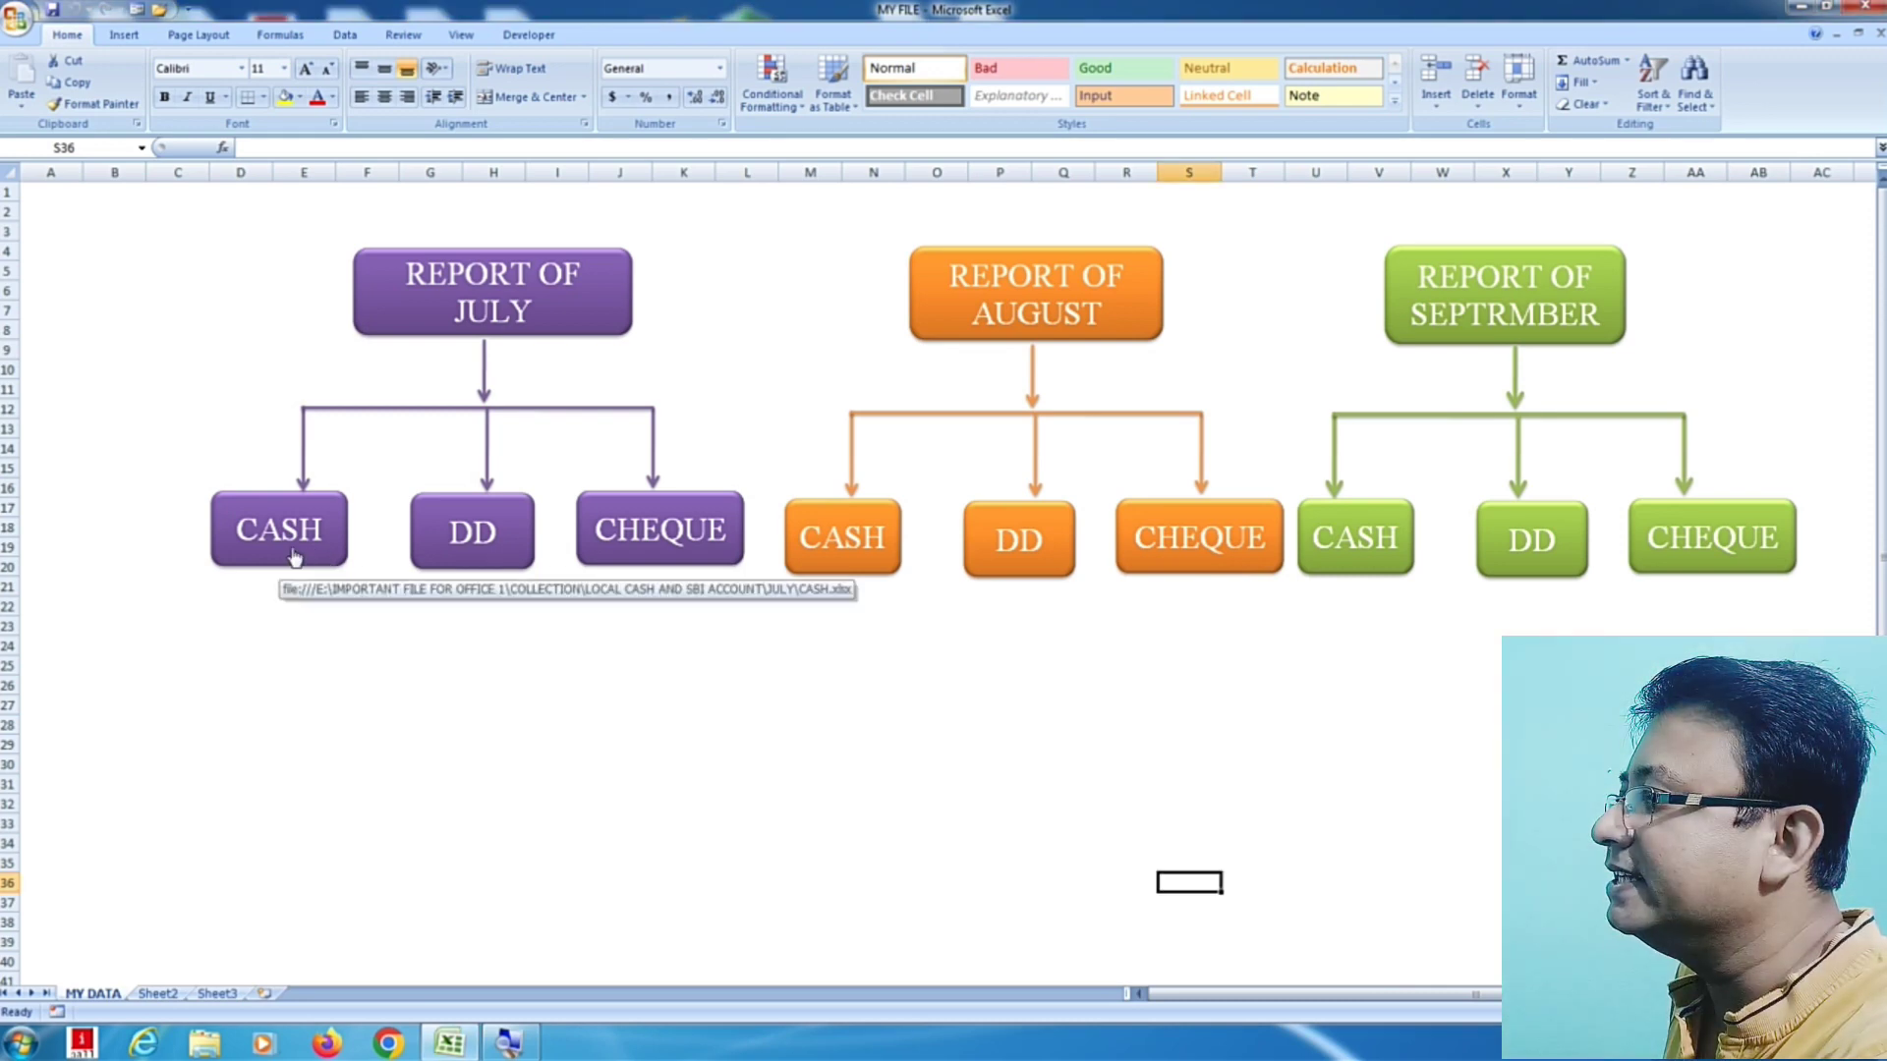
Step: Open the July CASH, DD and CHEQUE linked workbooks in turn, closing each one
click(290, 561)
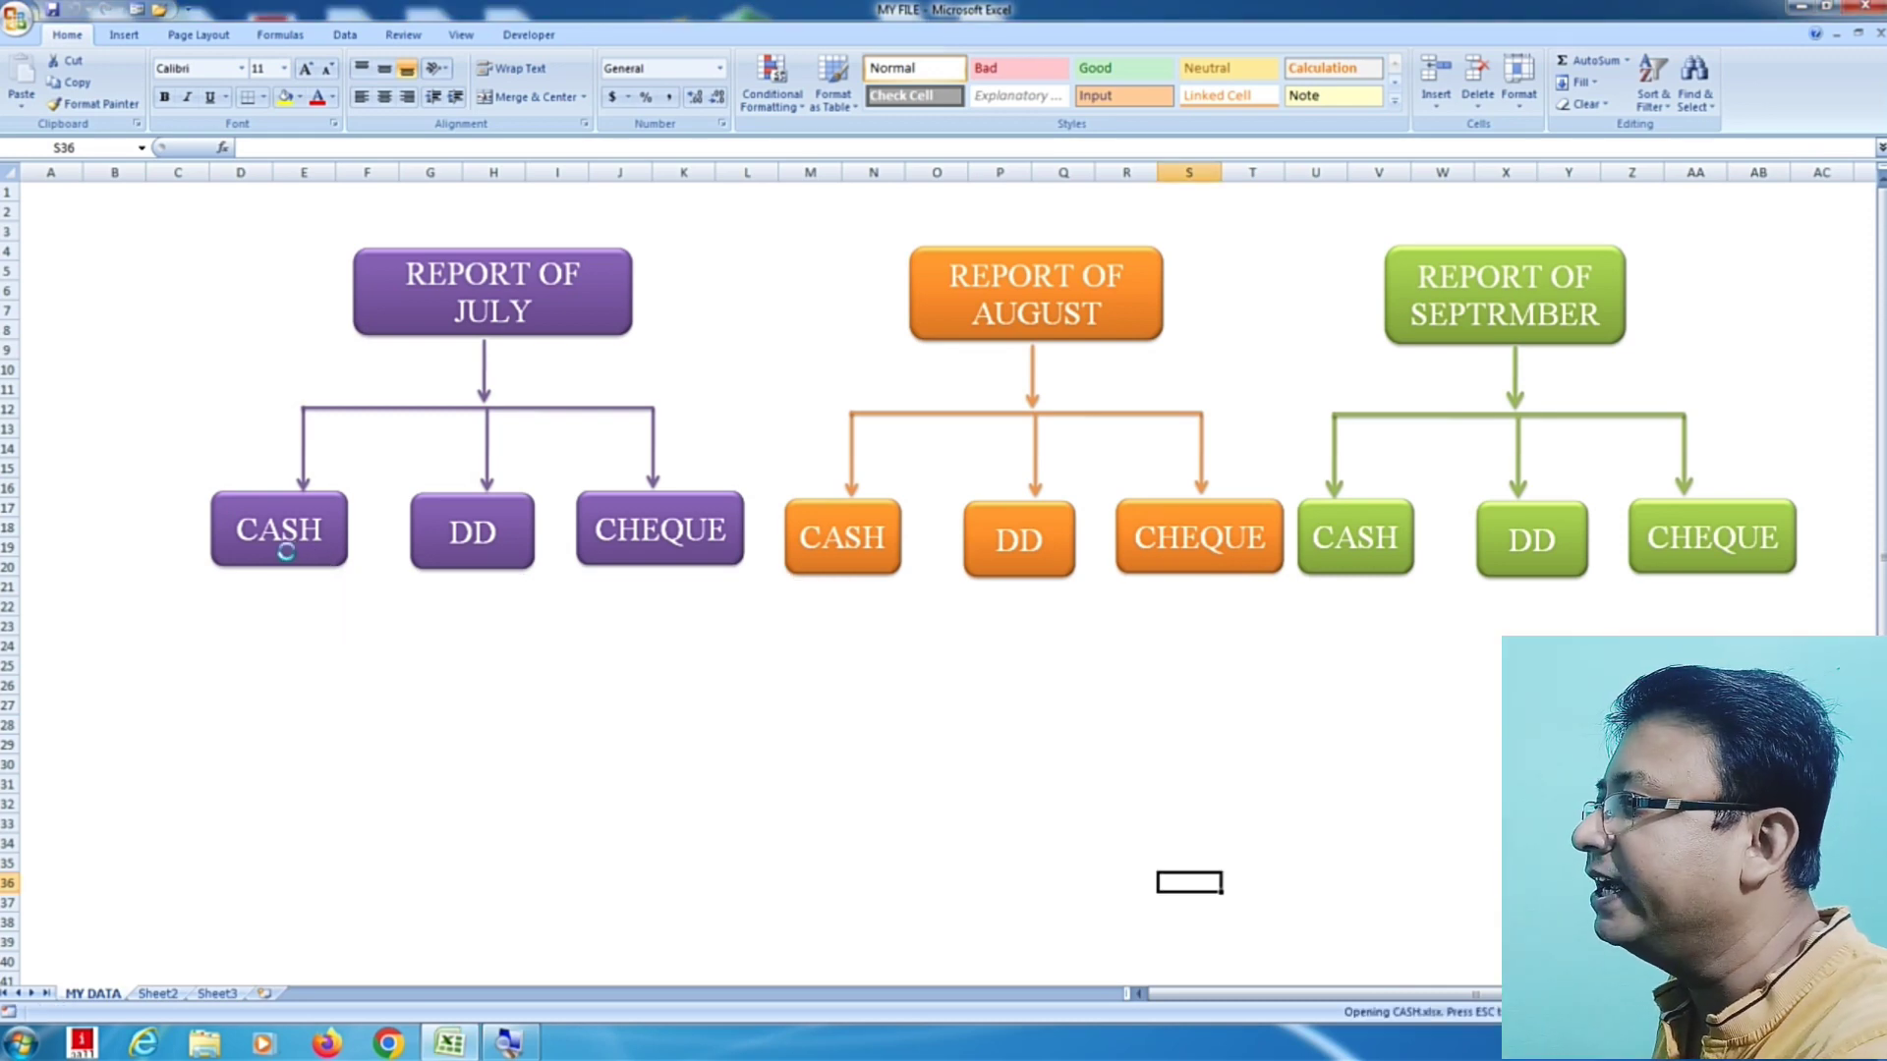
key(ctrl+w)
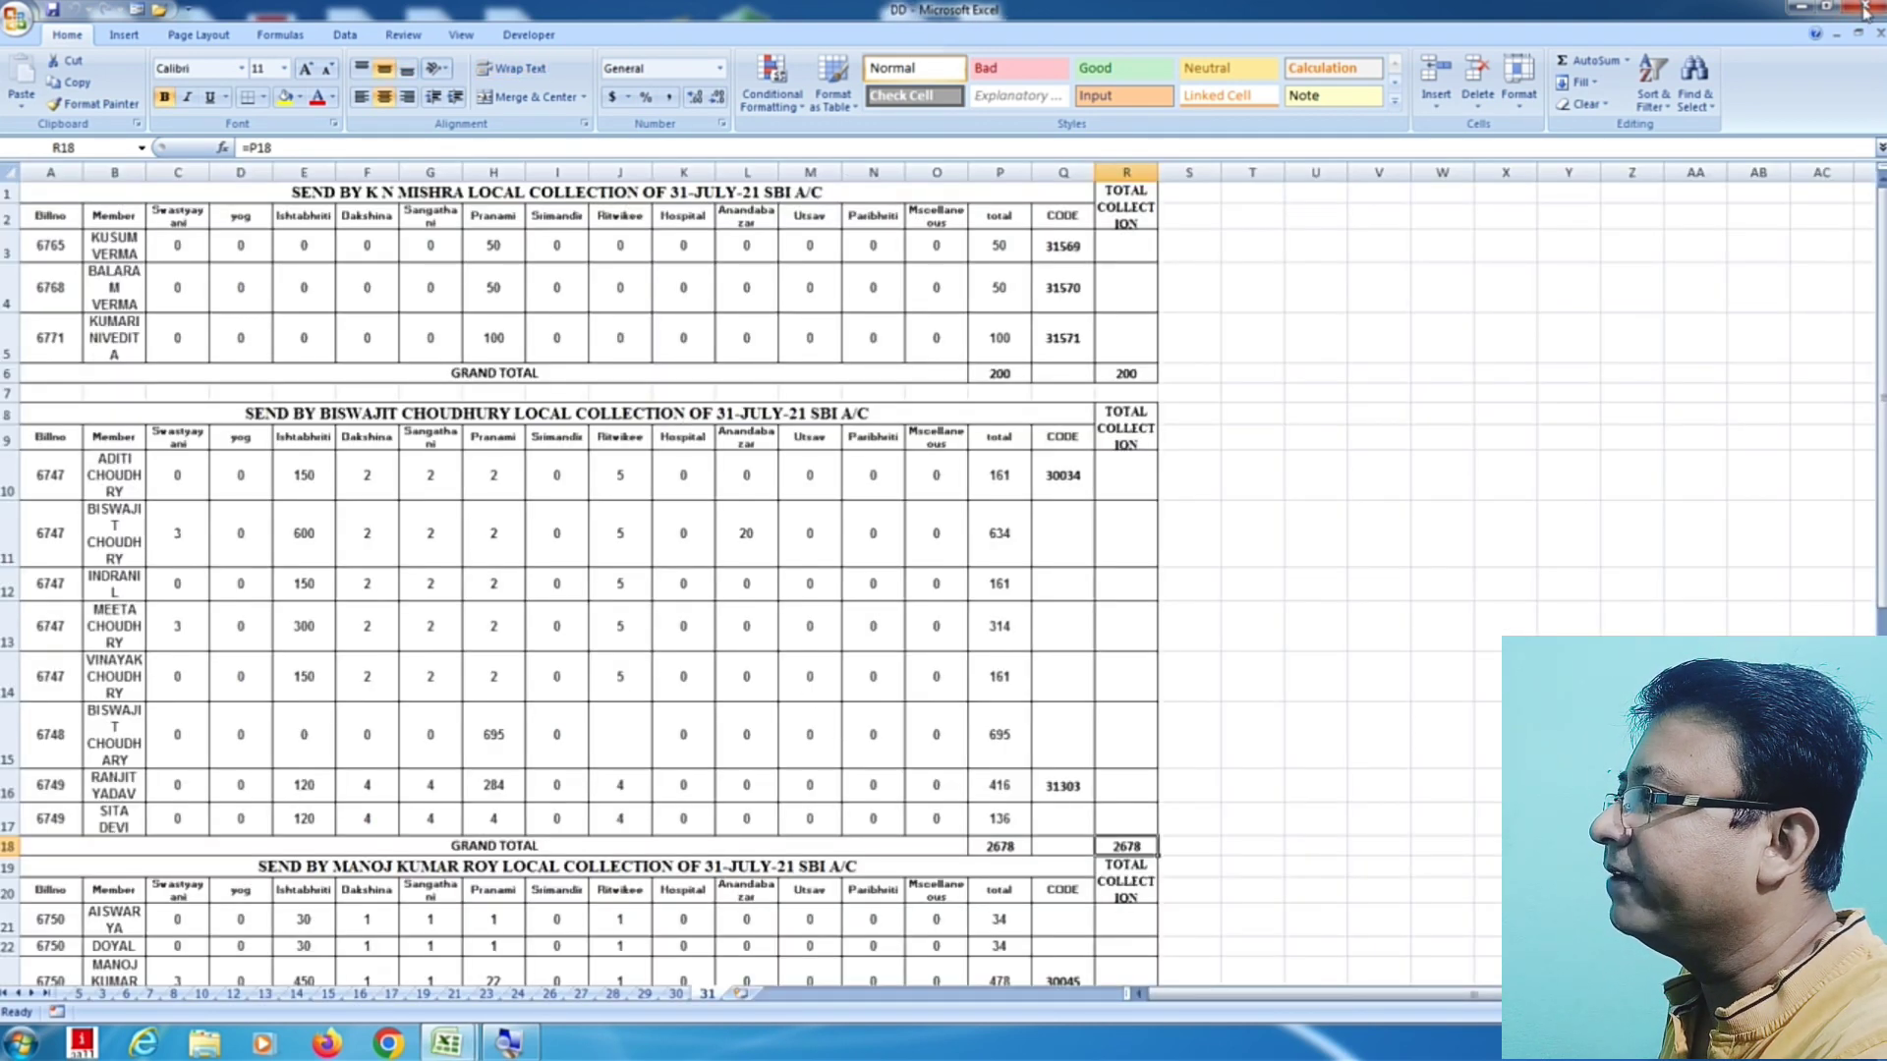
key(ctrl+w)
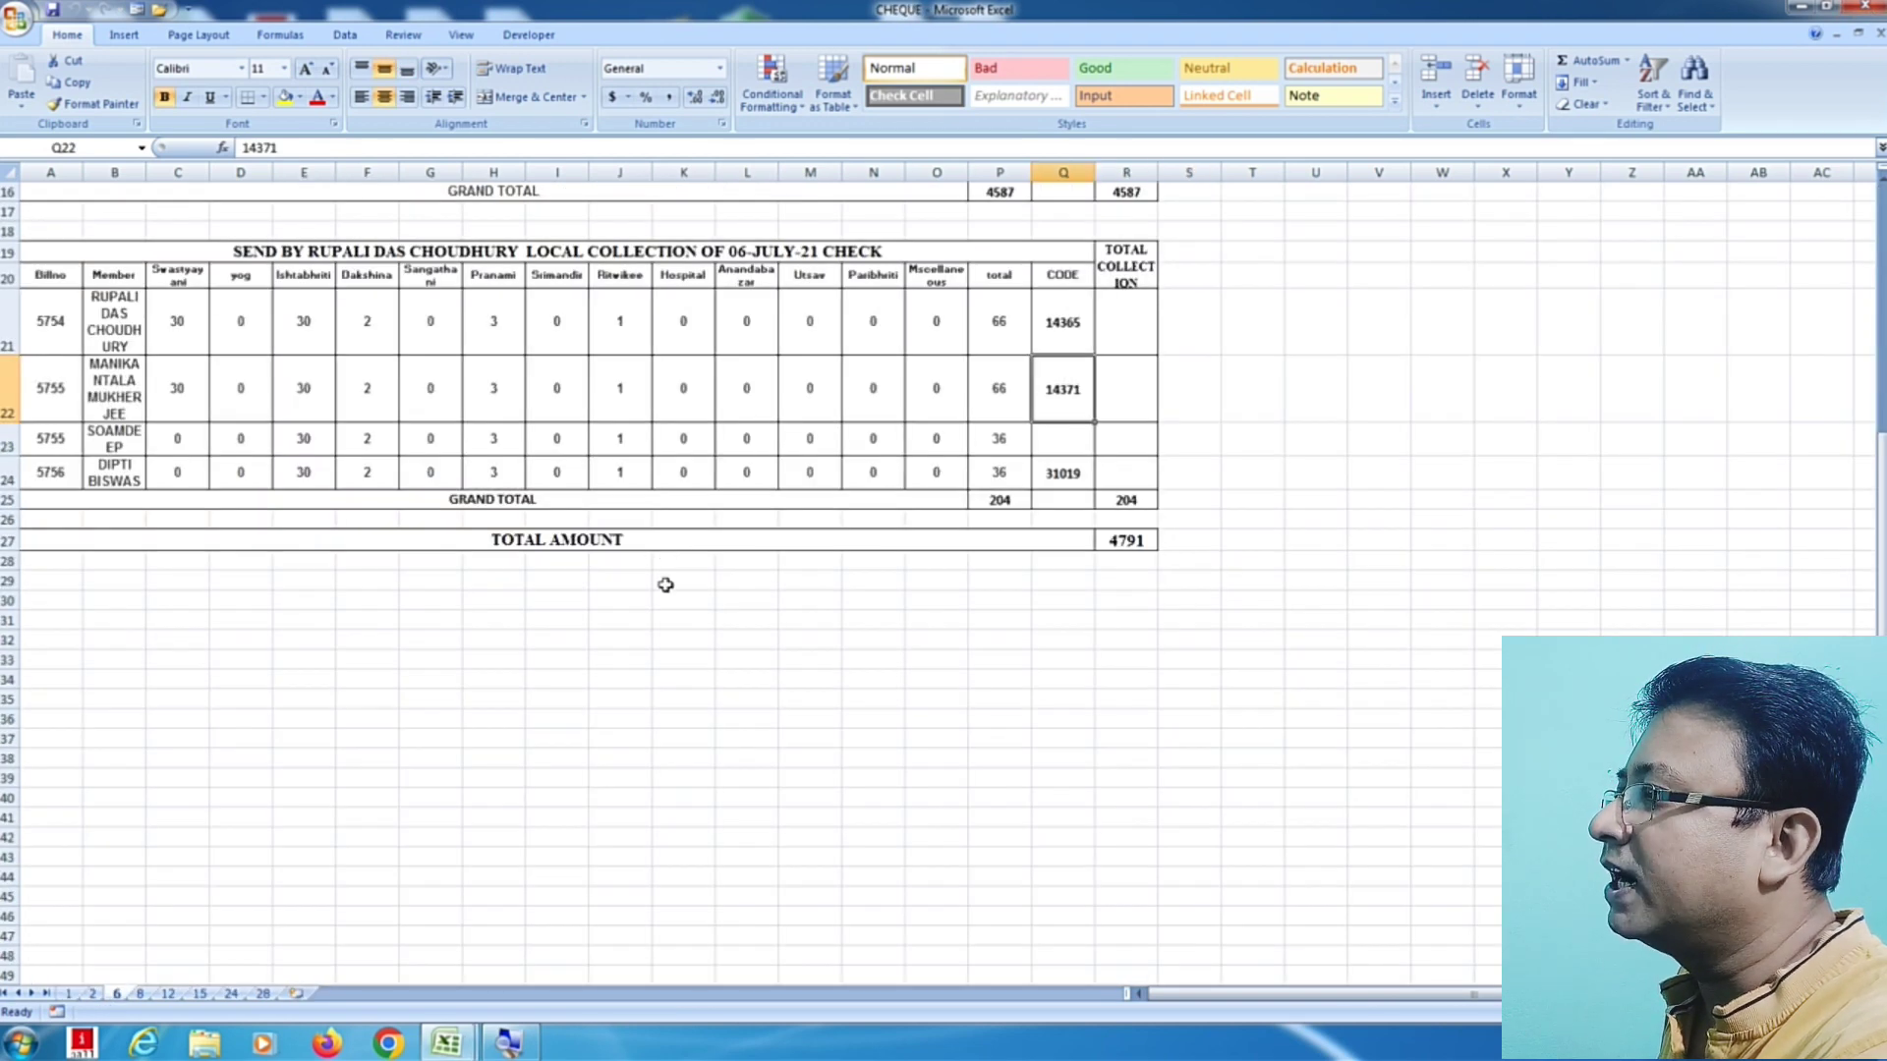
scroll(665, 585, up, 5)
click(1877, 8)
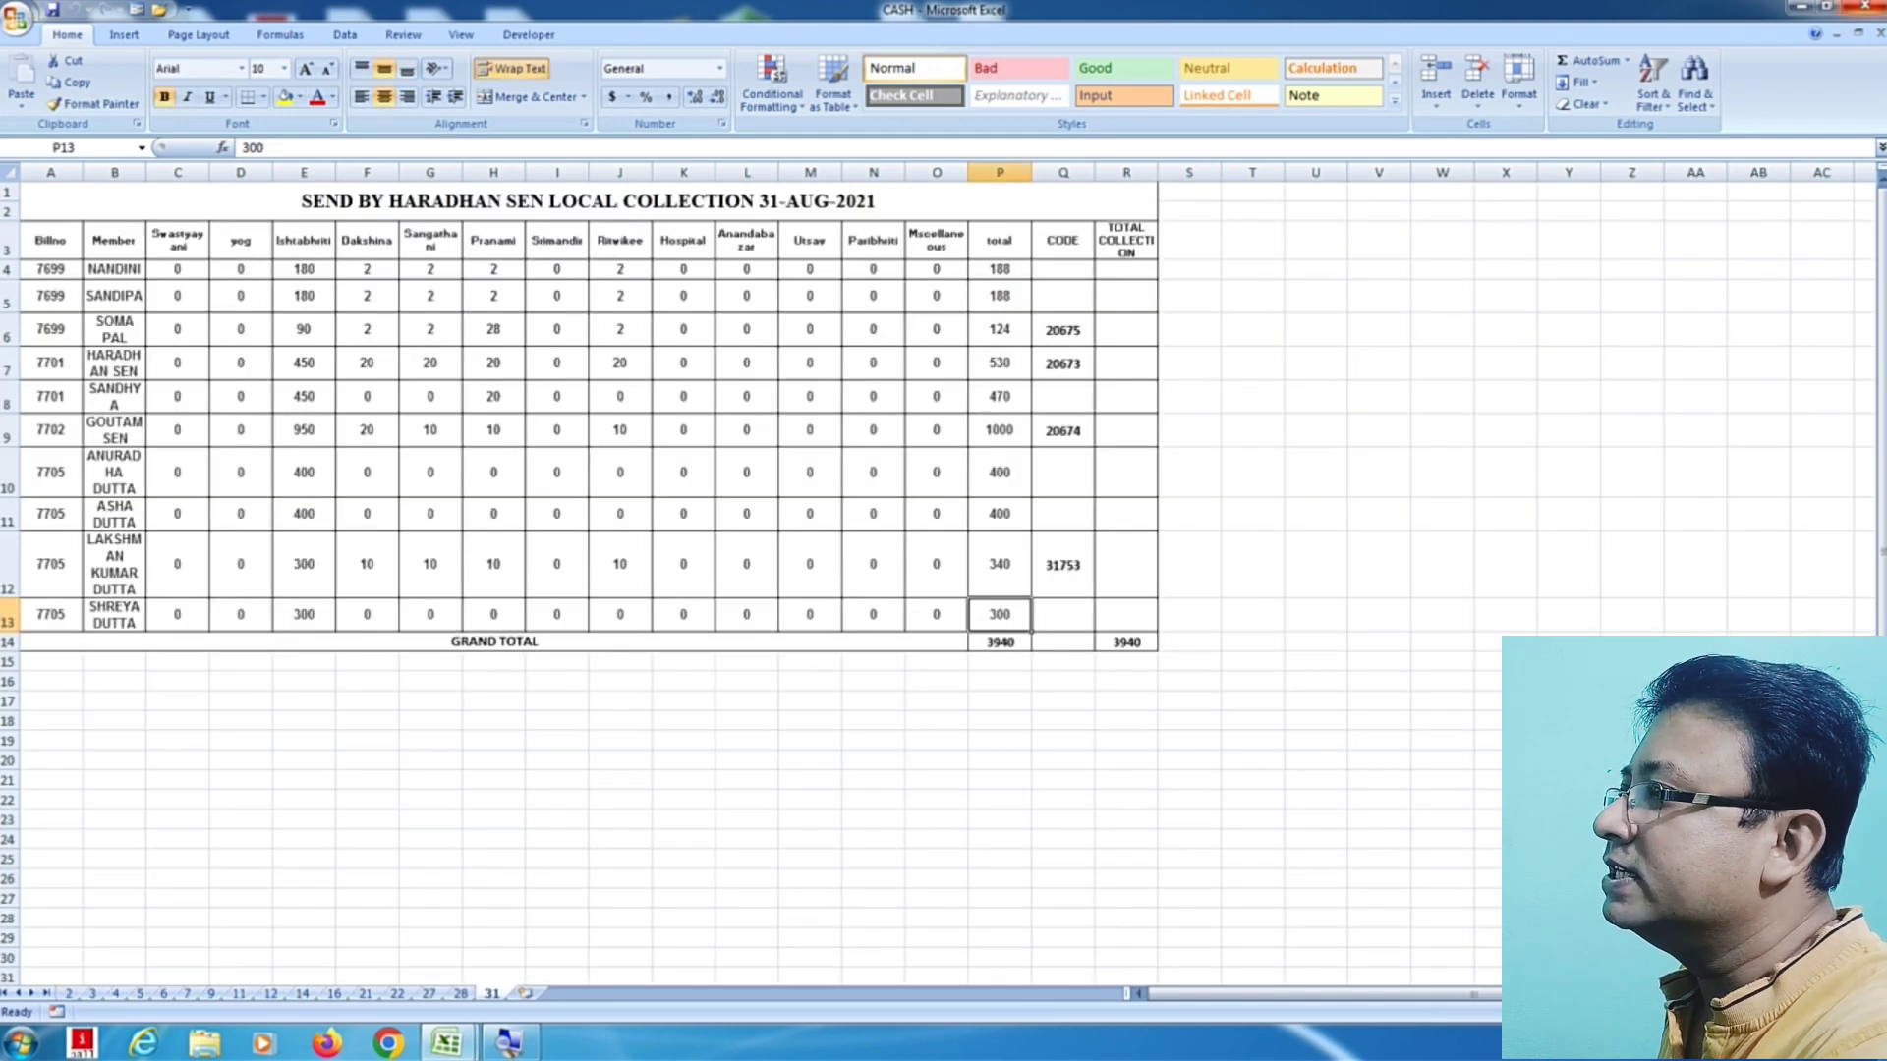
Step: Check the August CASH, DD and CHEQUE links, closing each opened workbook
click(1872, 7)
click(1011, 568)
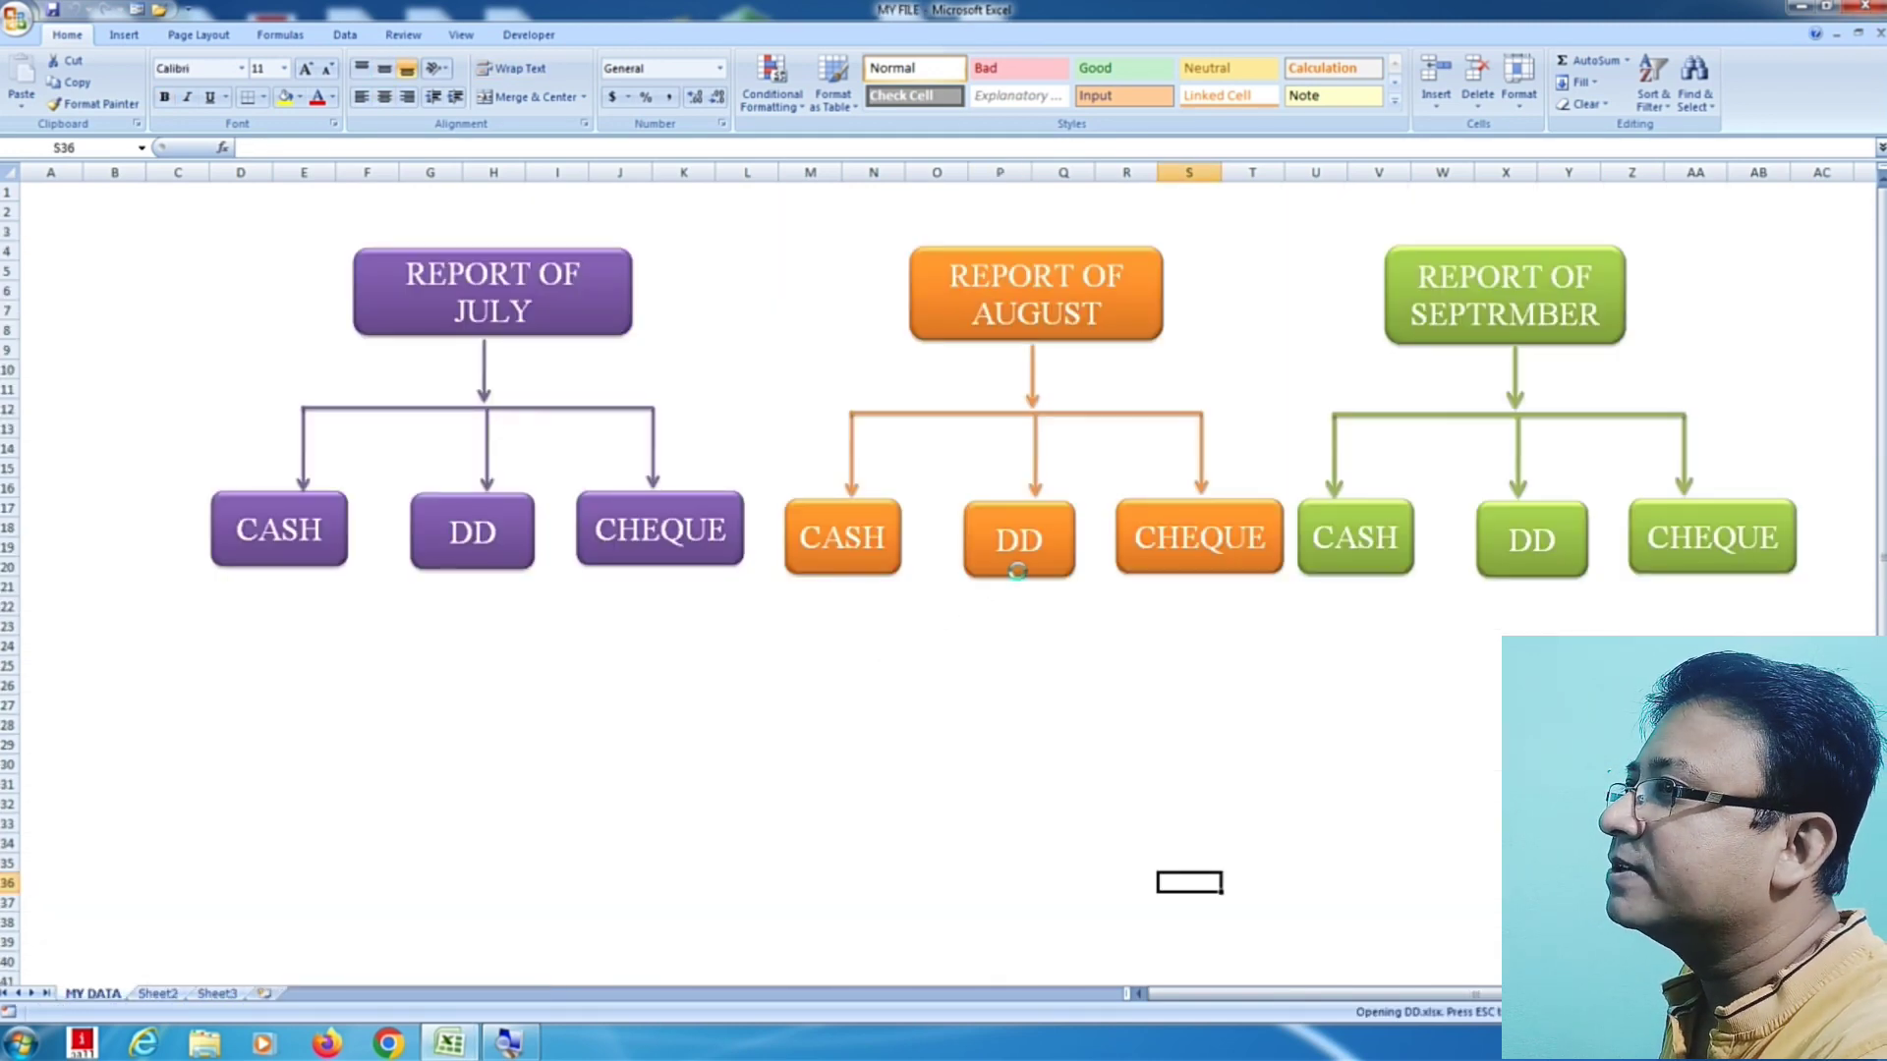
scroll(1012, 569, up, 7)
scroll(1137, 586, up, 7)
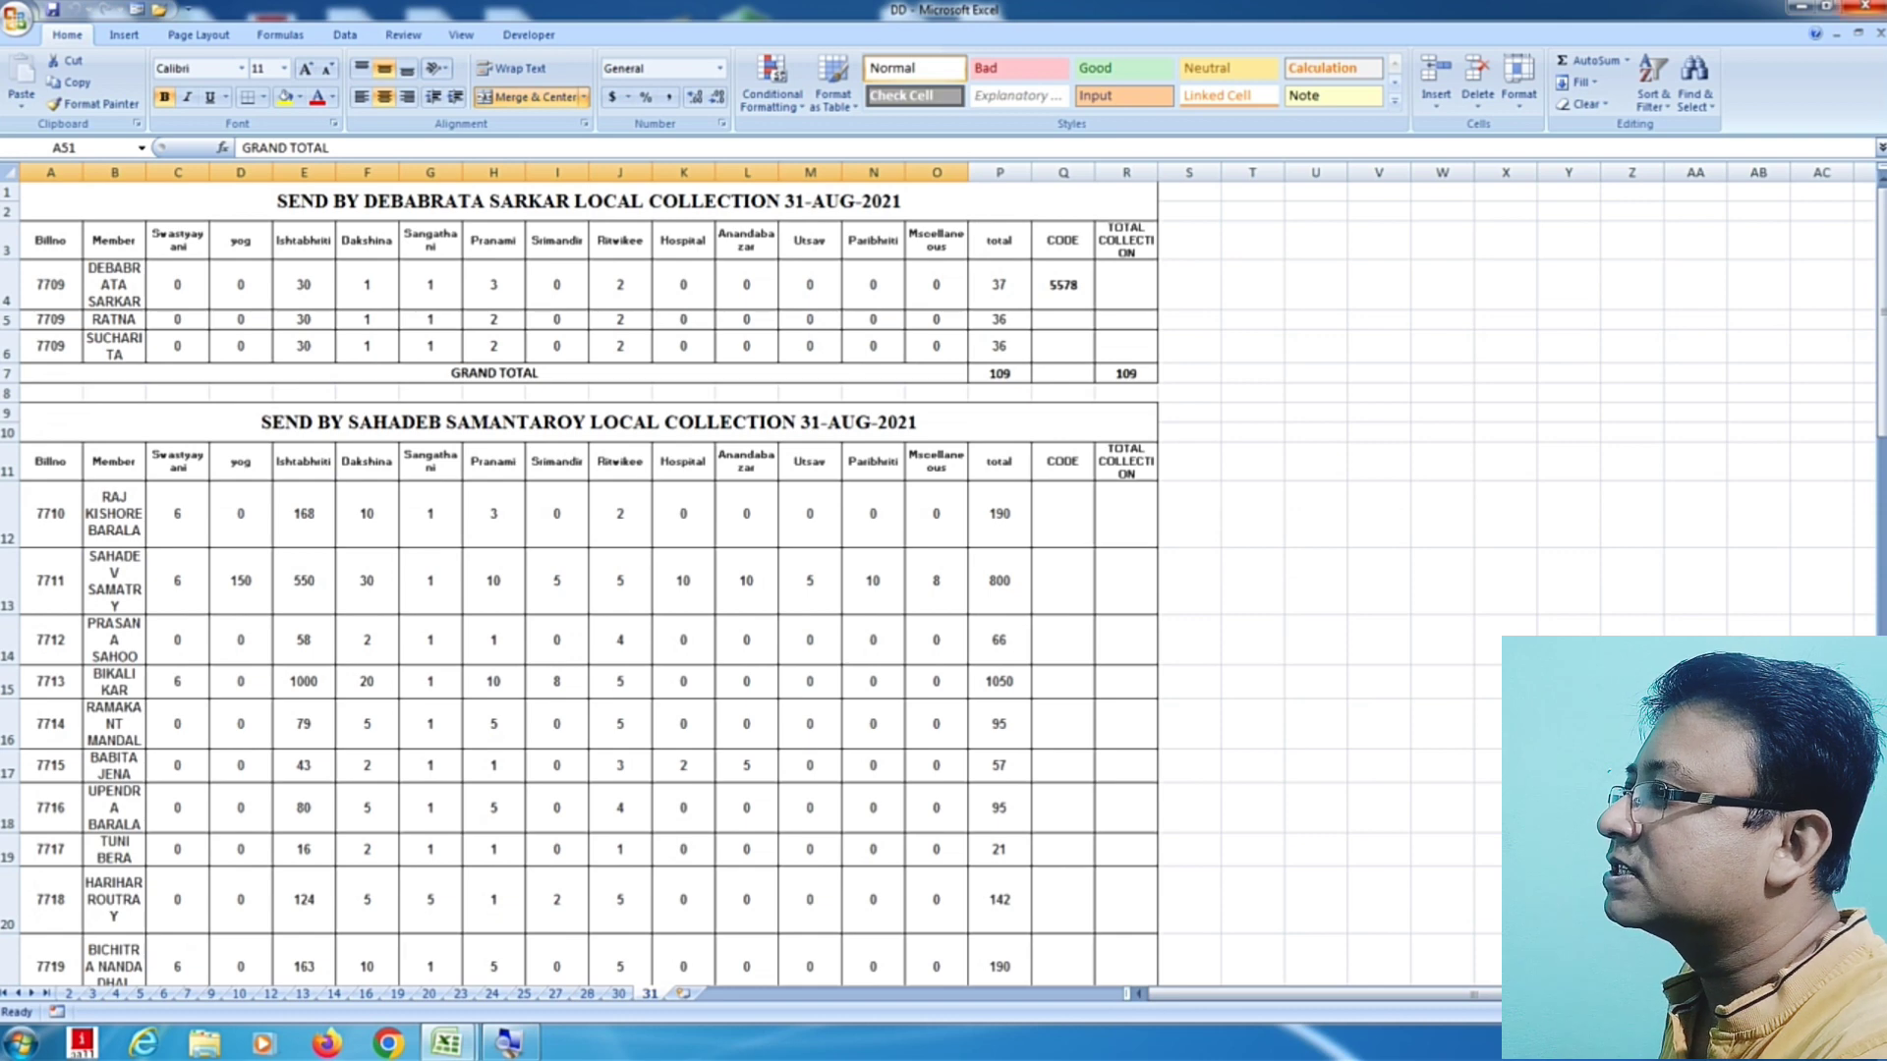
key(ctrl+w)
click(1169, 573)
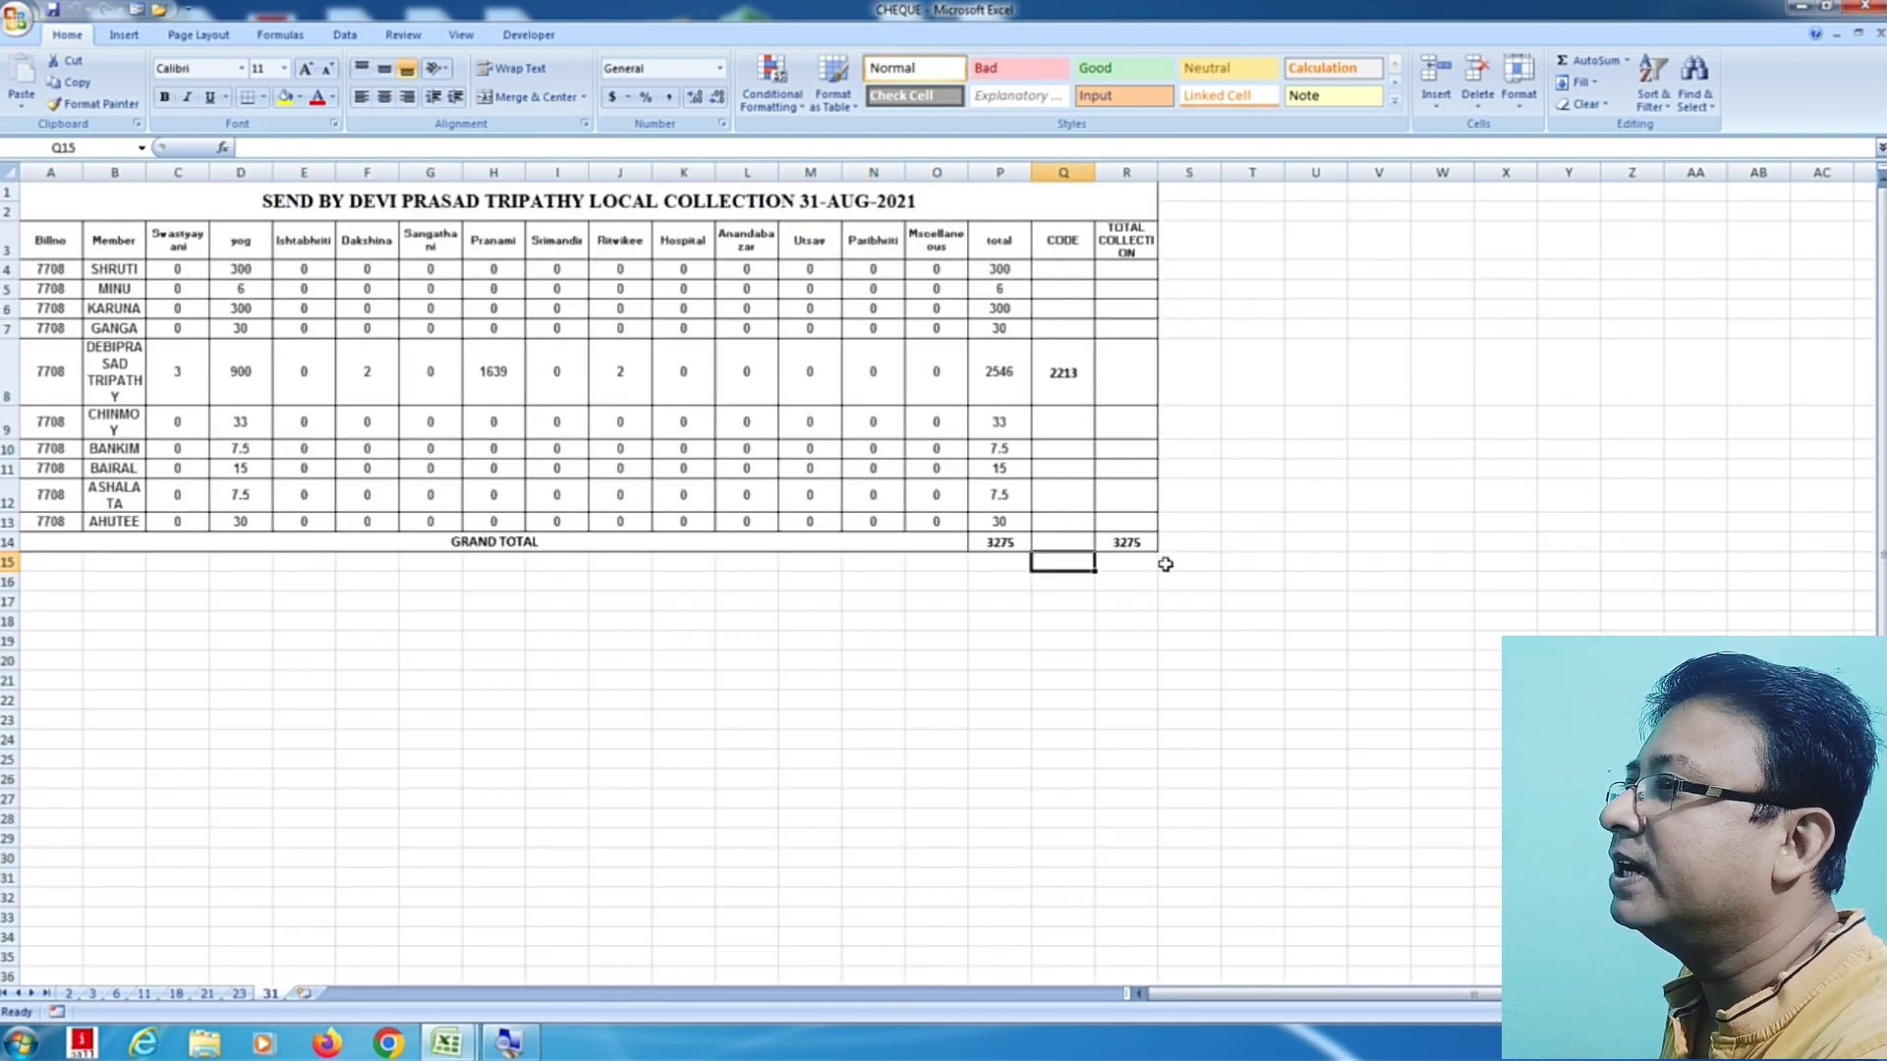
key(ctrl+w)
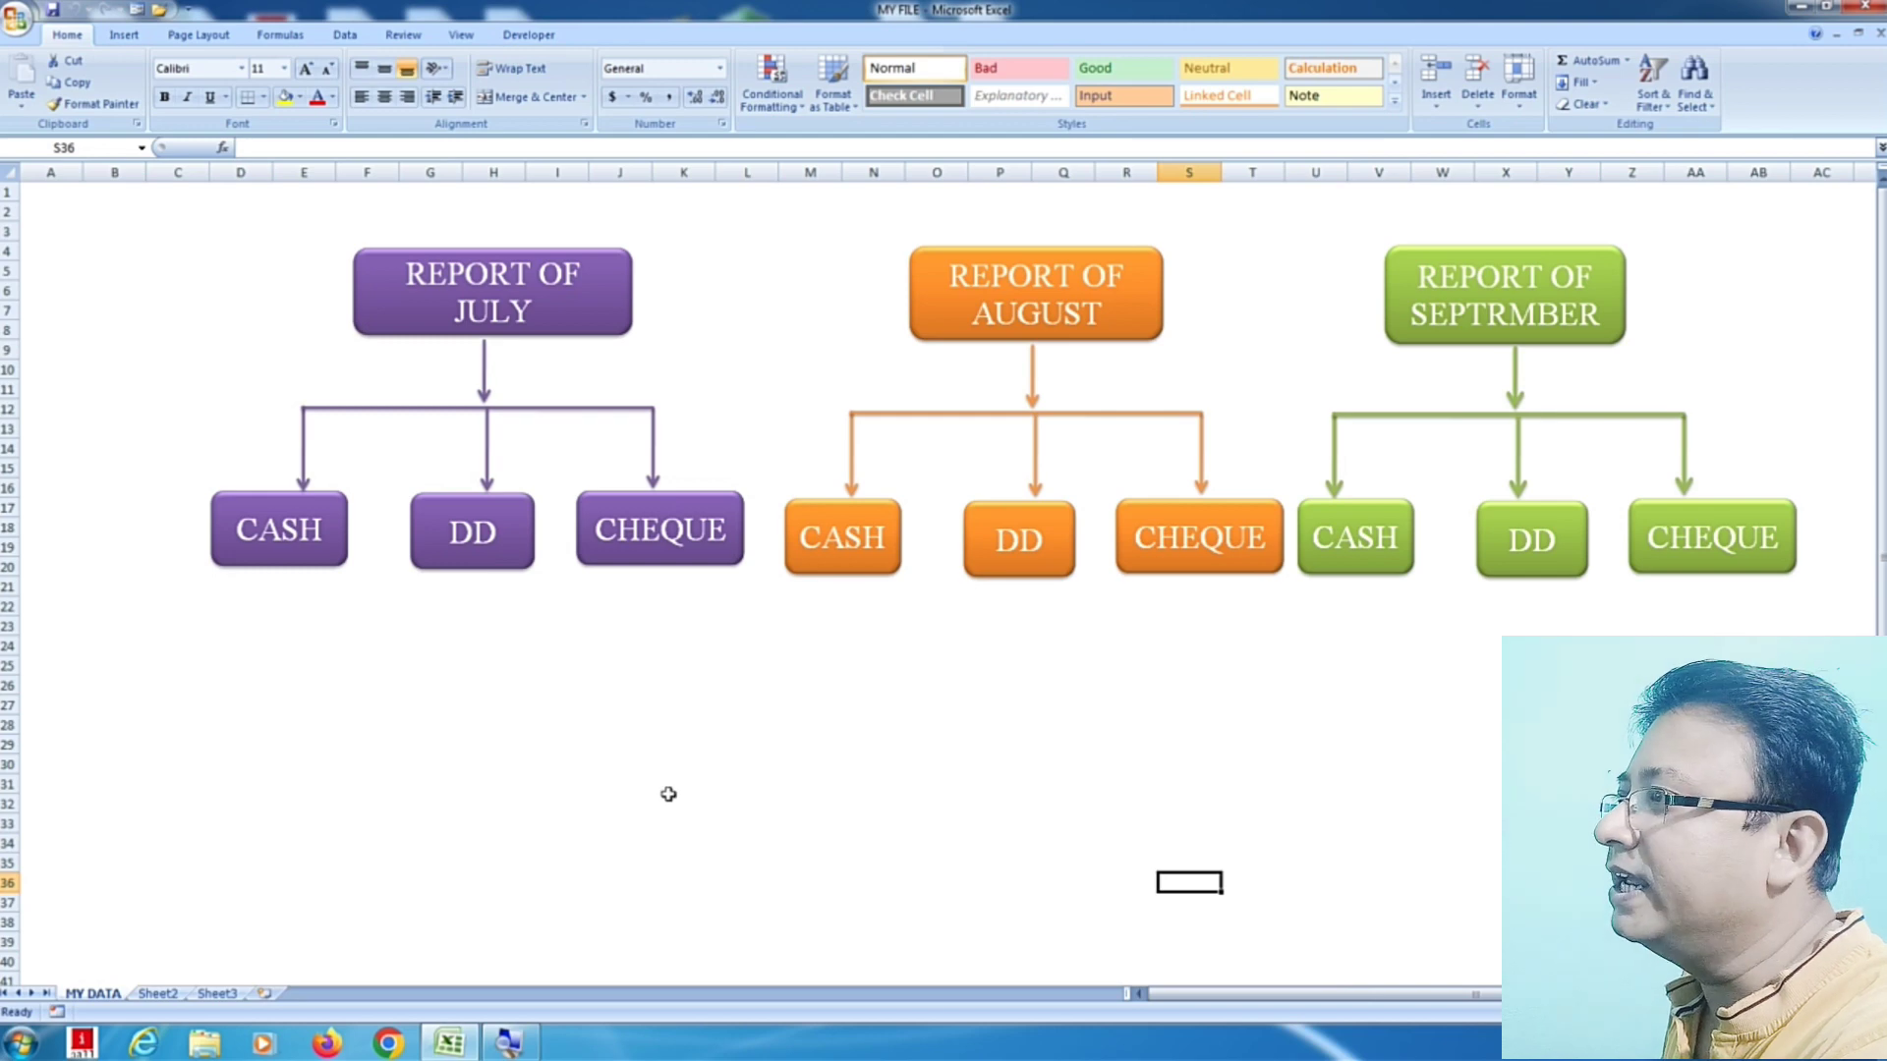
Step: Open the linked CHEQUE workbook, inspect the total 36 in P24, then close MY FILE
click(631, 556)
click(1007, 472)
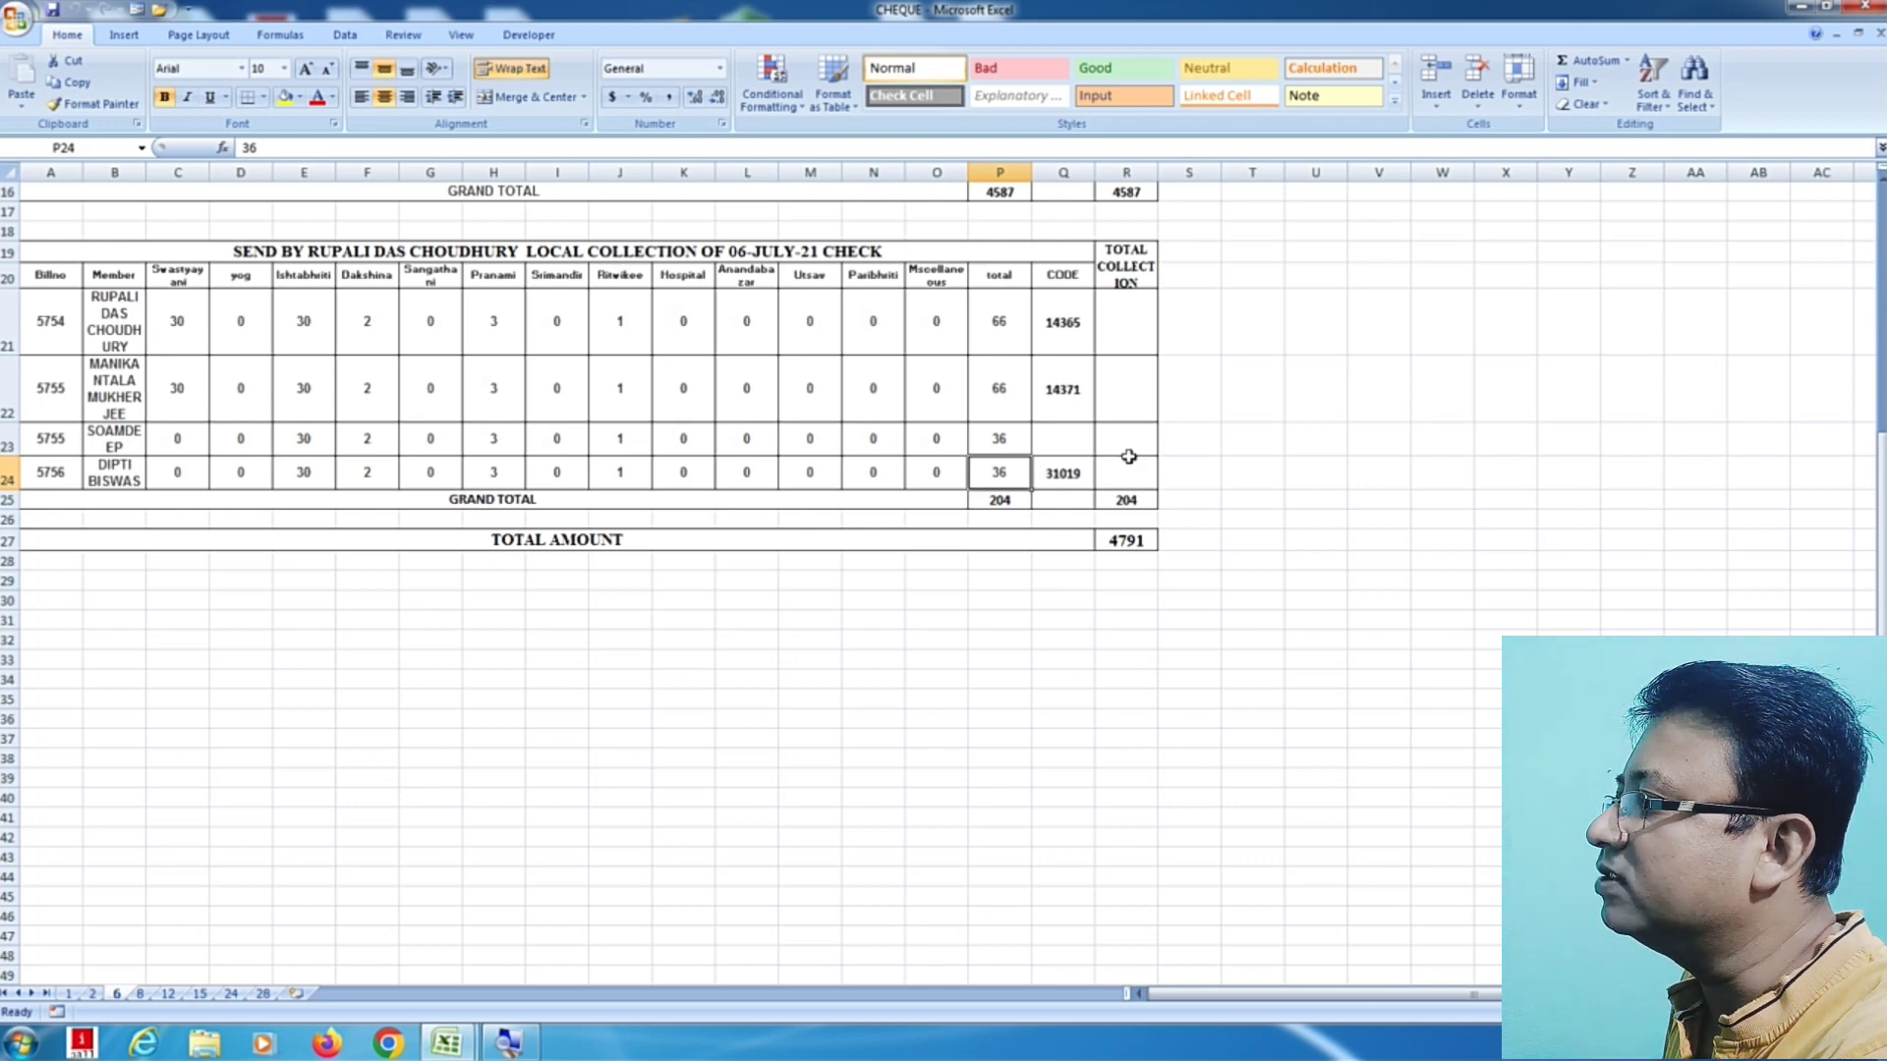
click(723, 590)
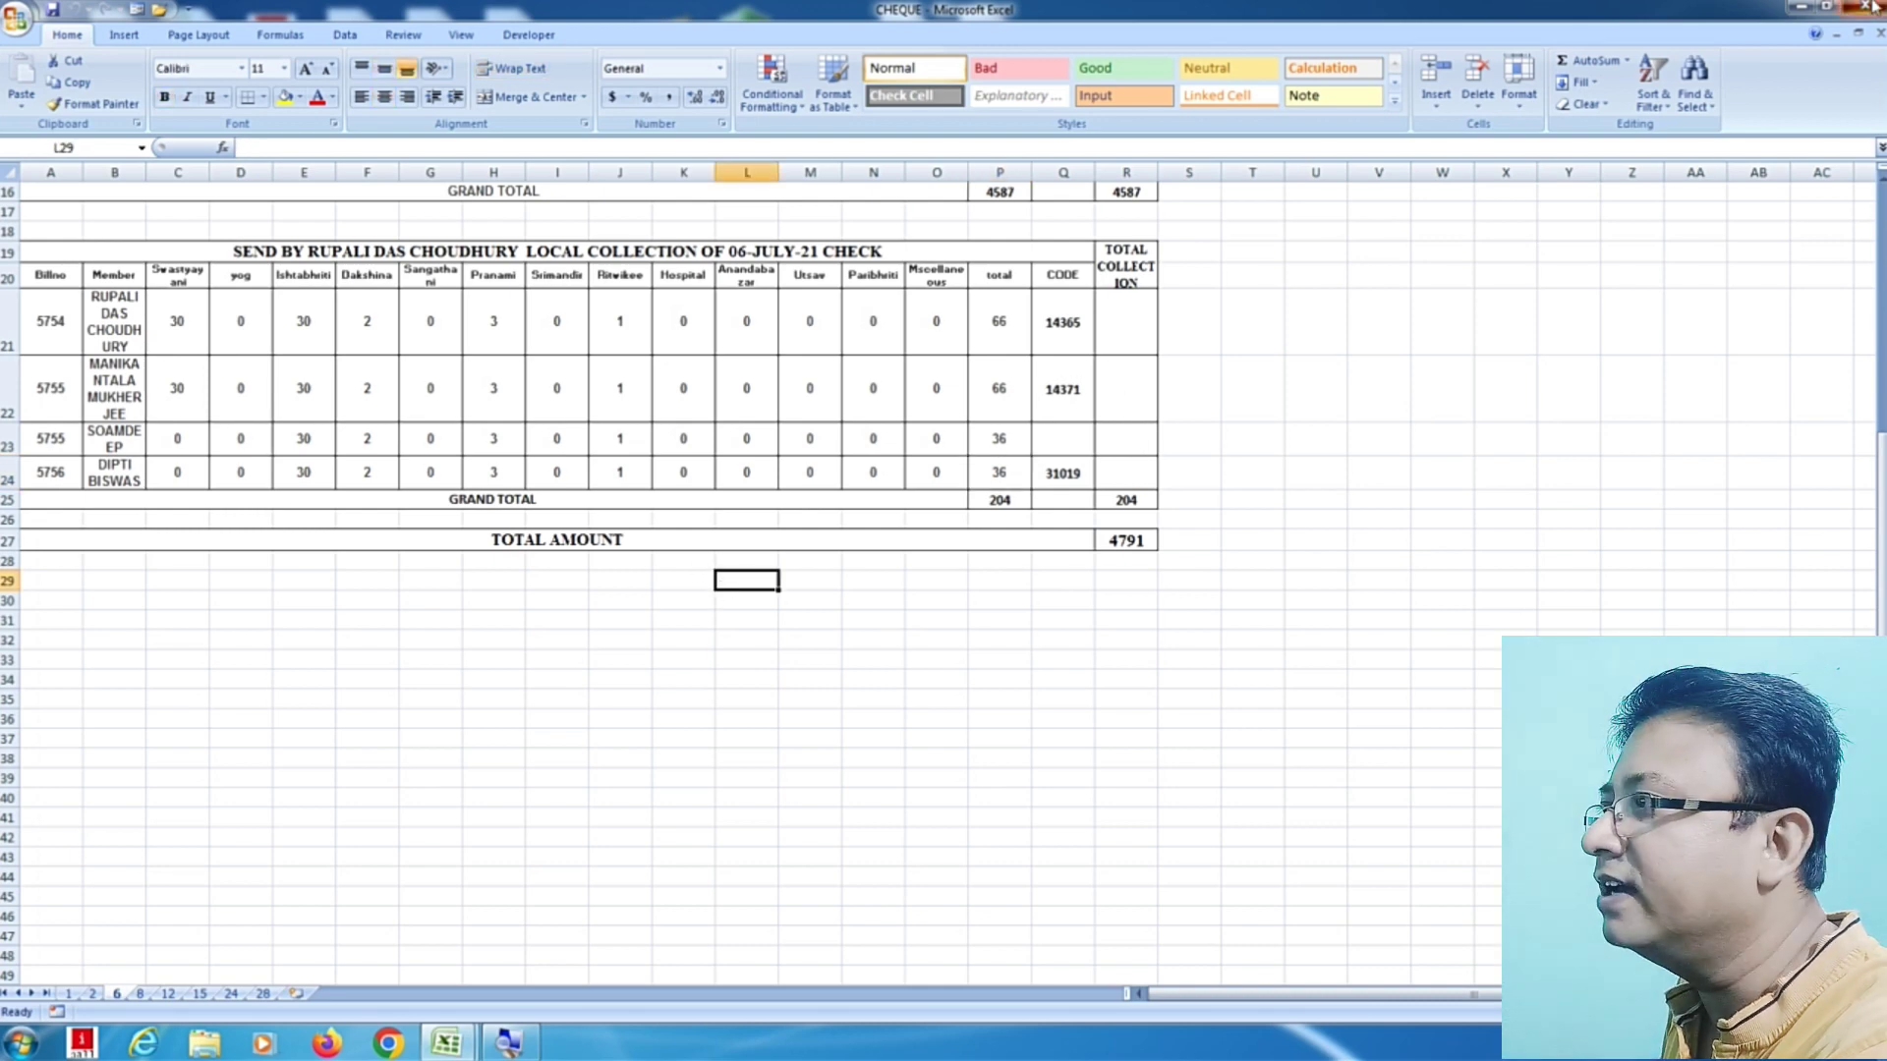
key(ctrl+Tab)
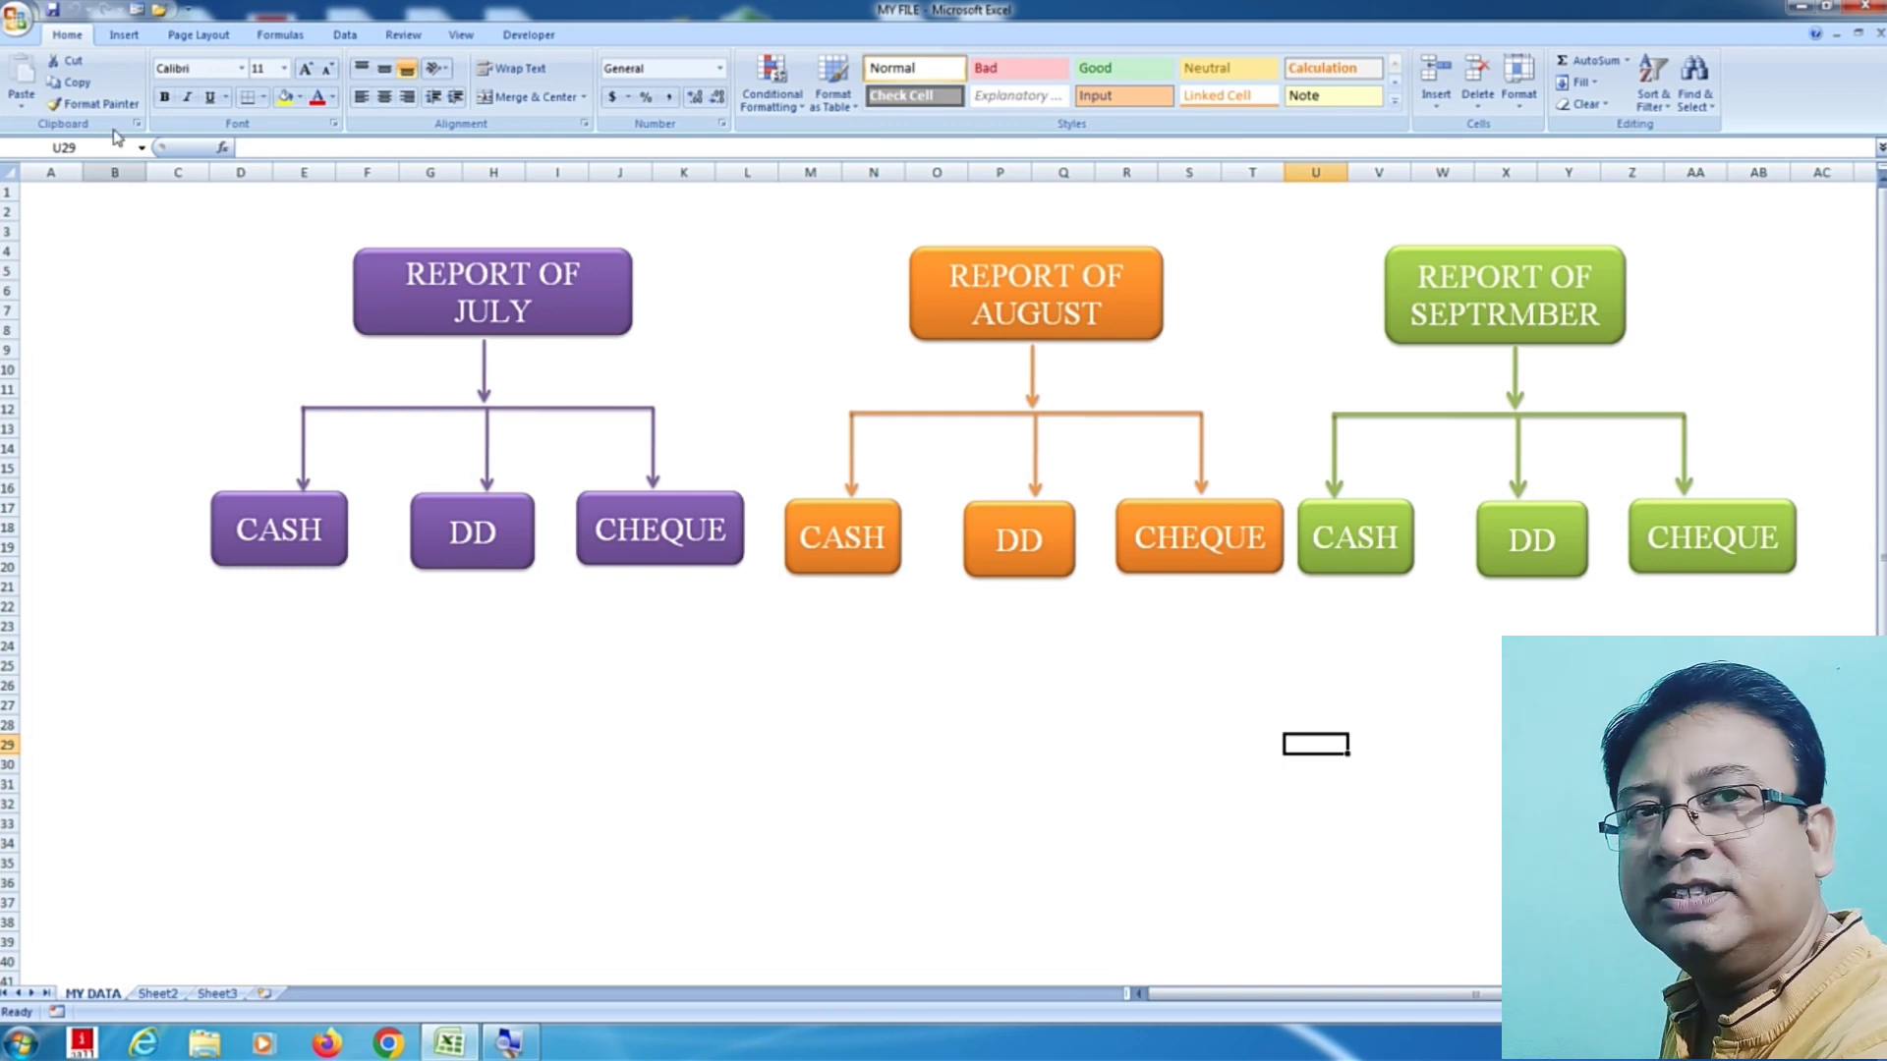
click(1867, 7)
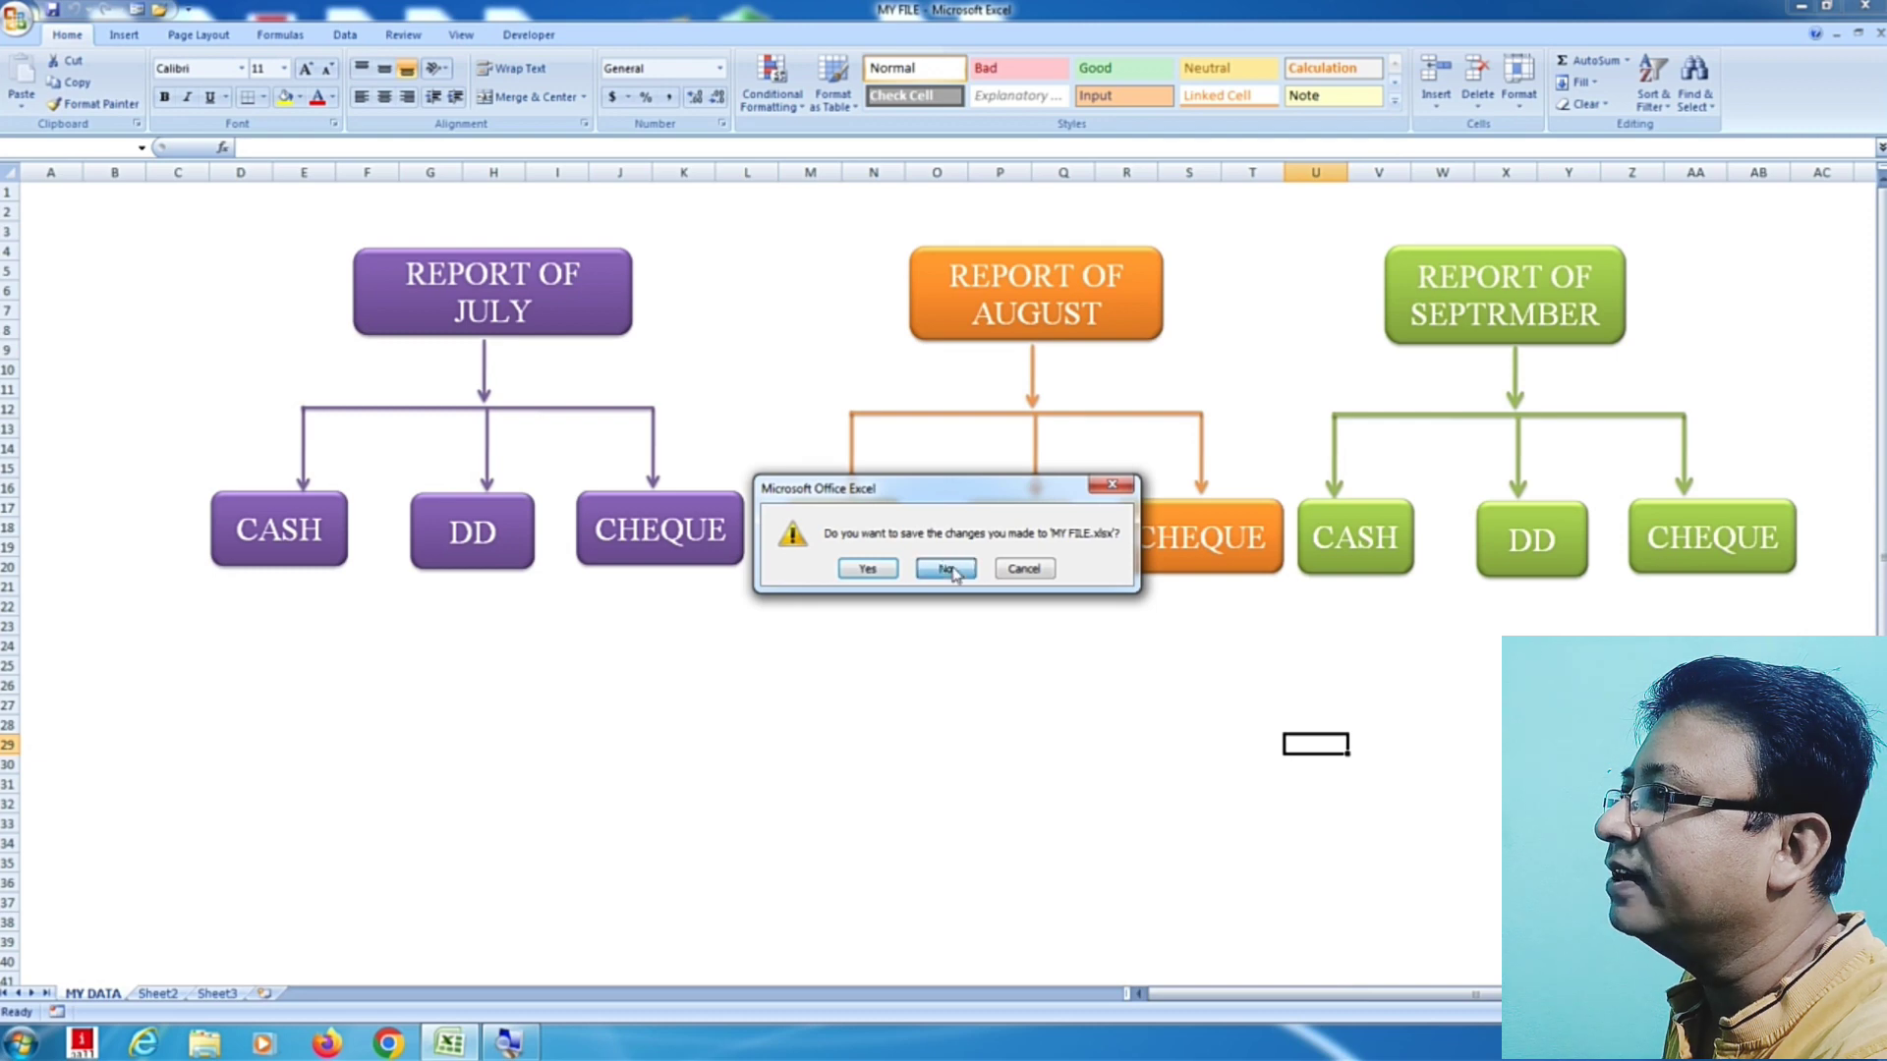
Step: Discard the changes to MY FILE, refresh the desktop, and launch Excel 2007 with blank Book1
click(951, 573)
right_click(1140, 322)
click(1170, 384)
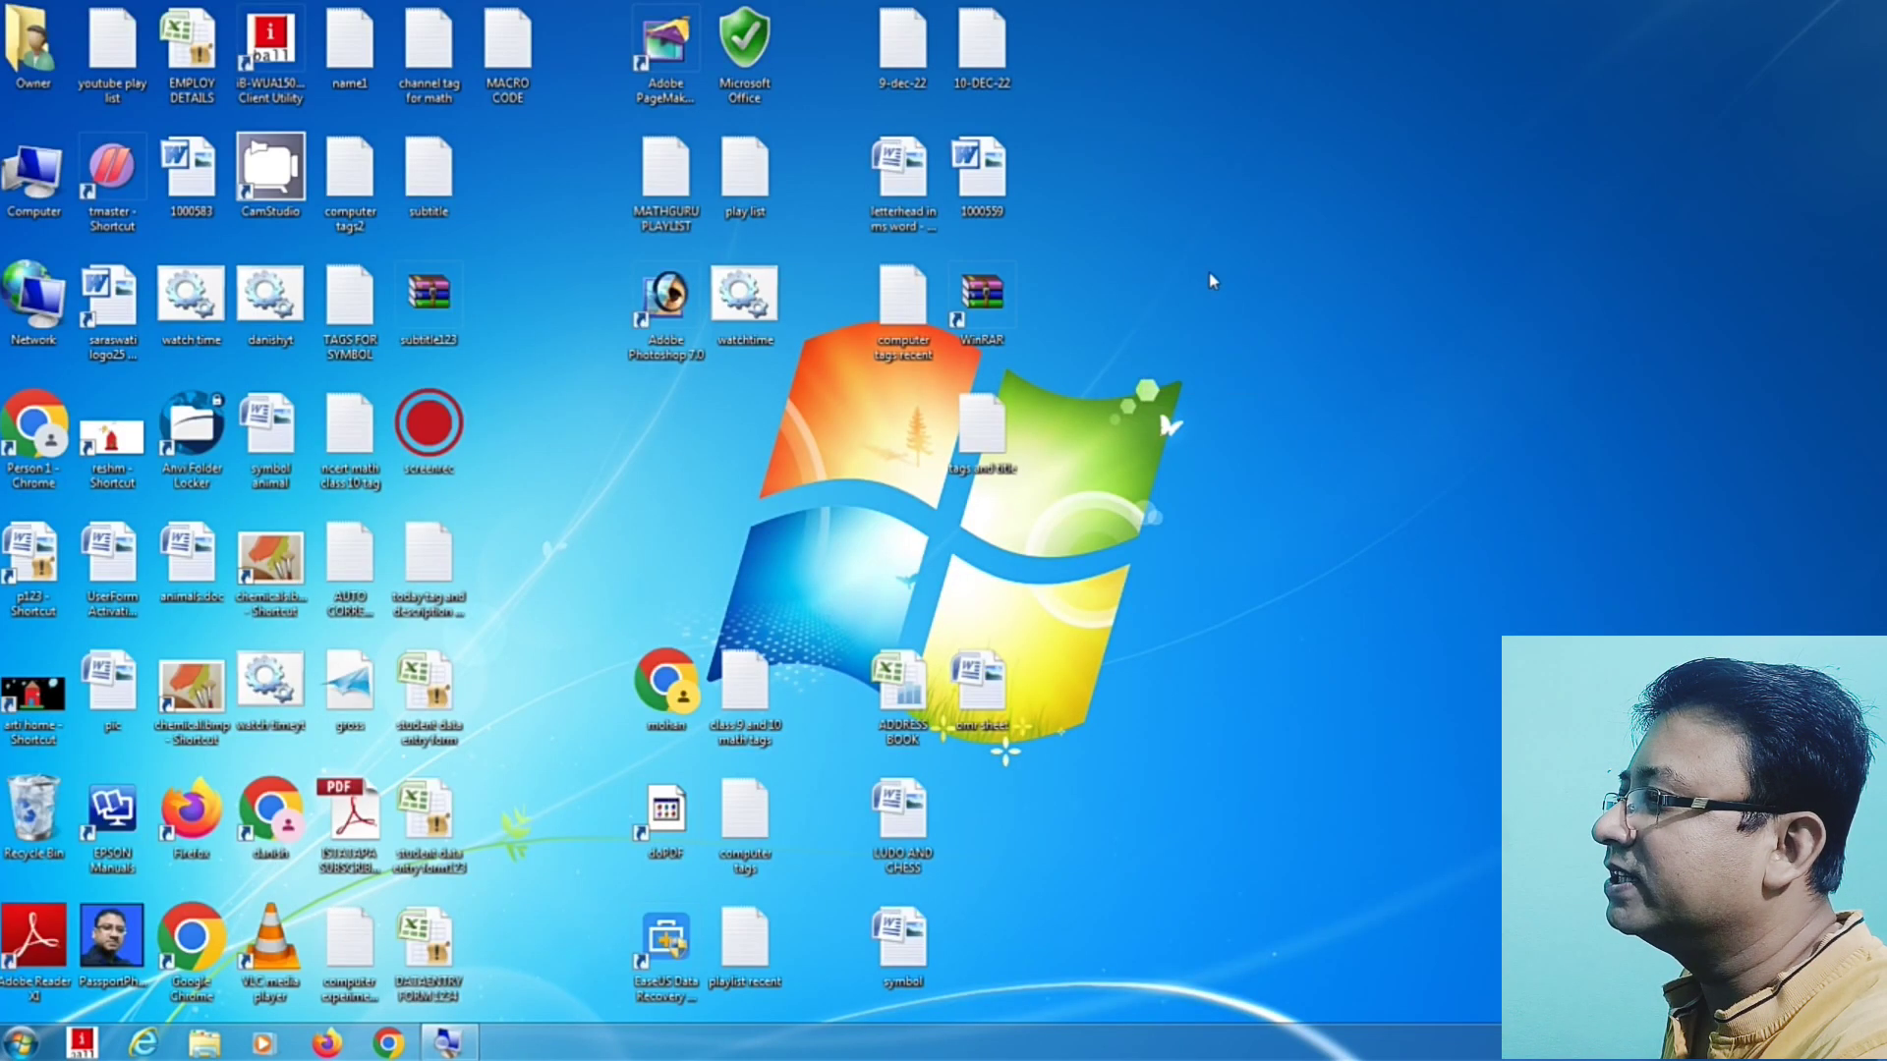
right_click(1213, 281)
click(1248, 339)
click(14, 1048)
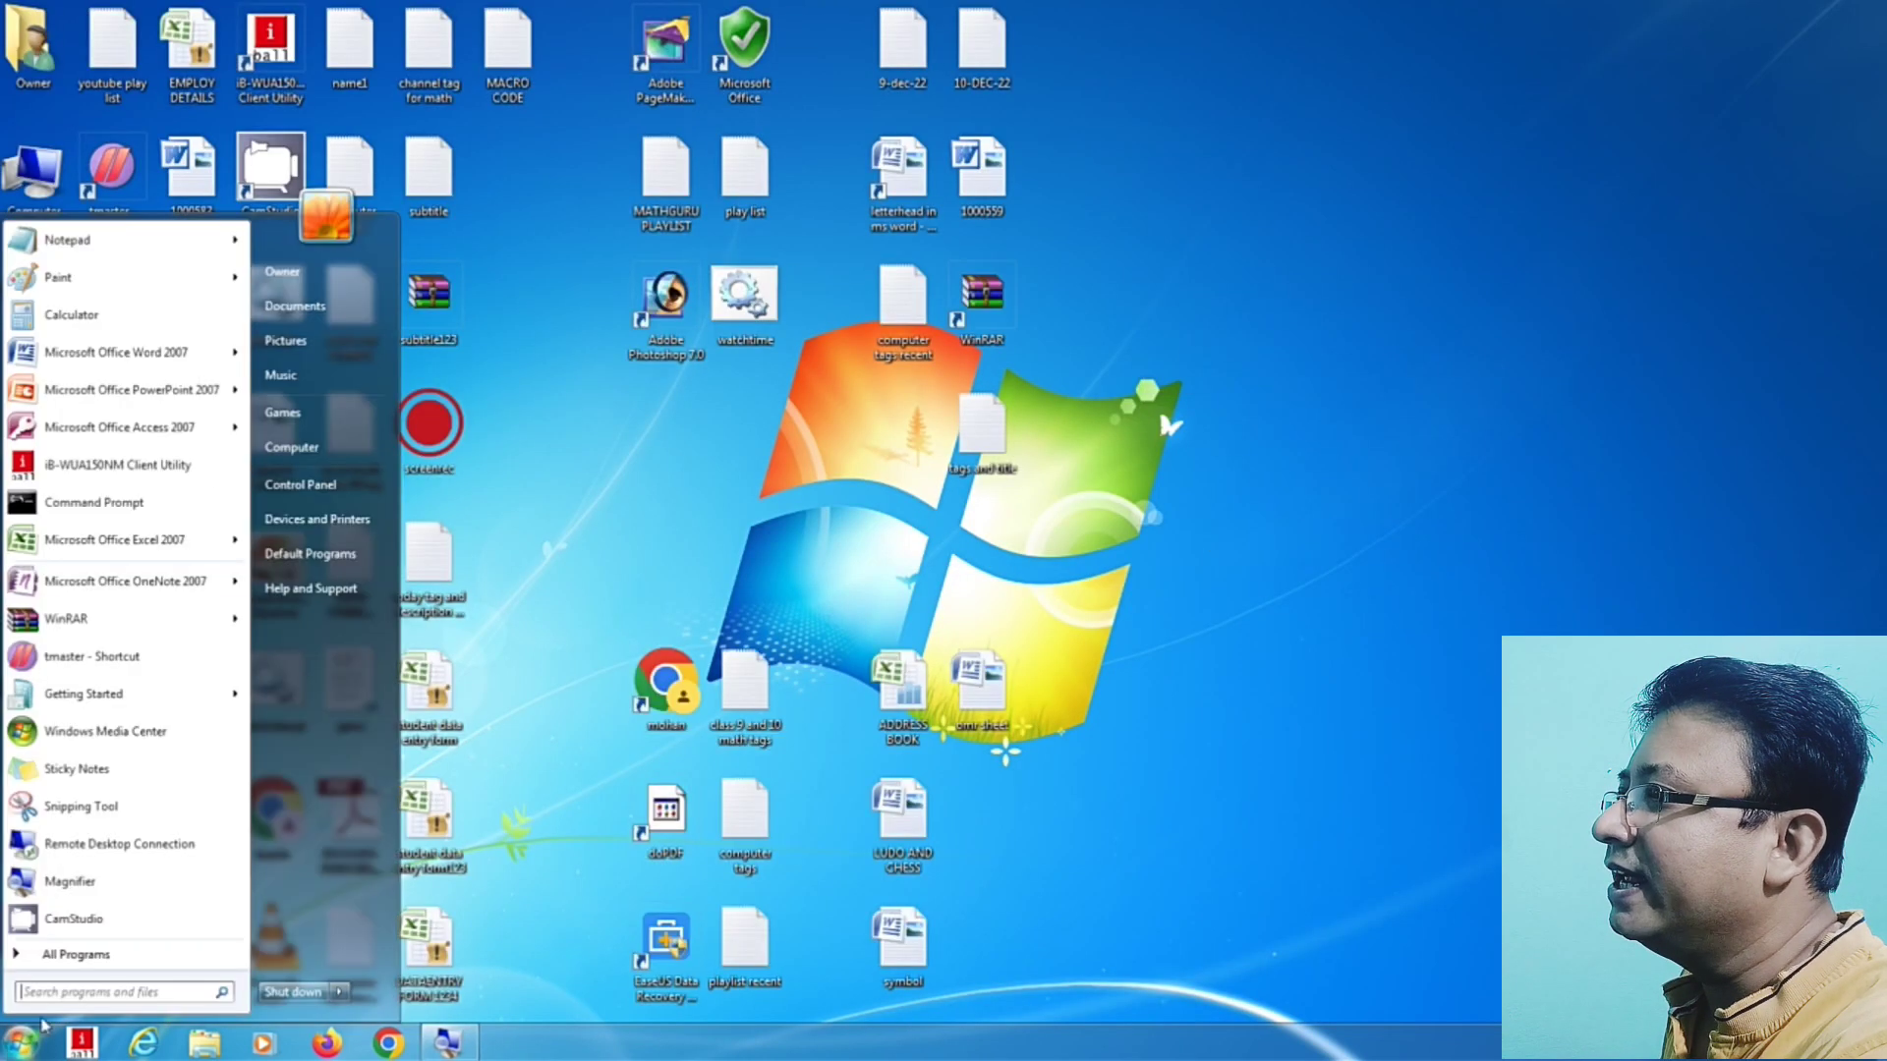
click(114, 548)
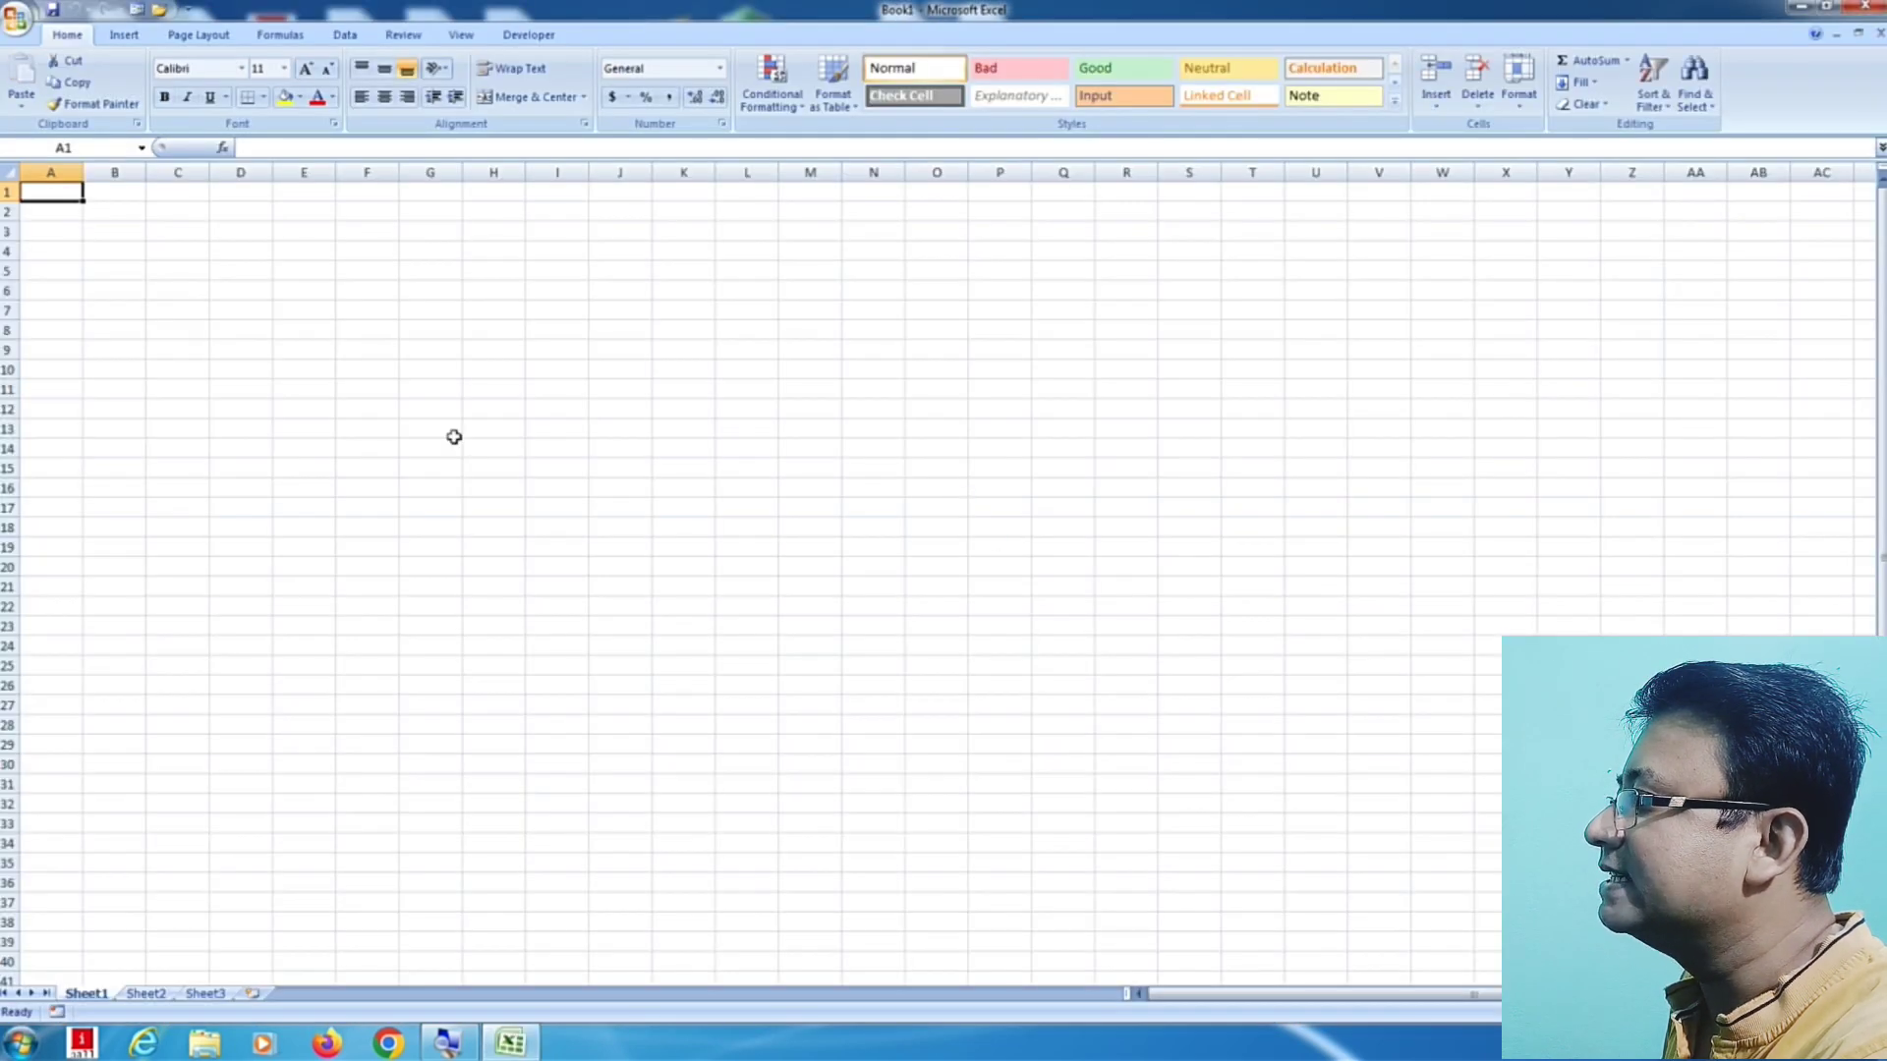
Step: Click cells G13, D5, A1, E9, F5 and I9 in Book1, then minimise Excel
click(454, 436)
click(240, 273)
click(67, 191)
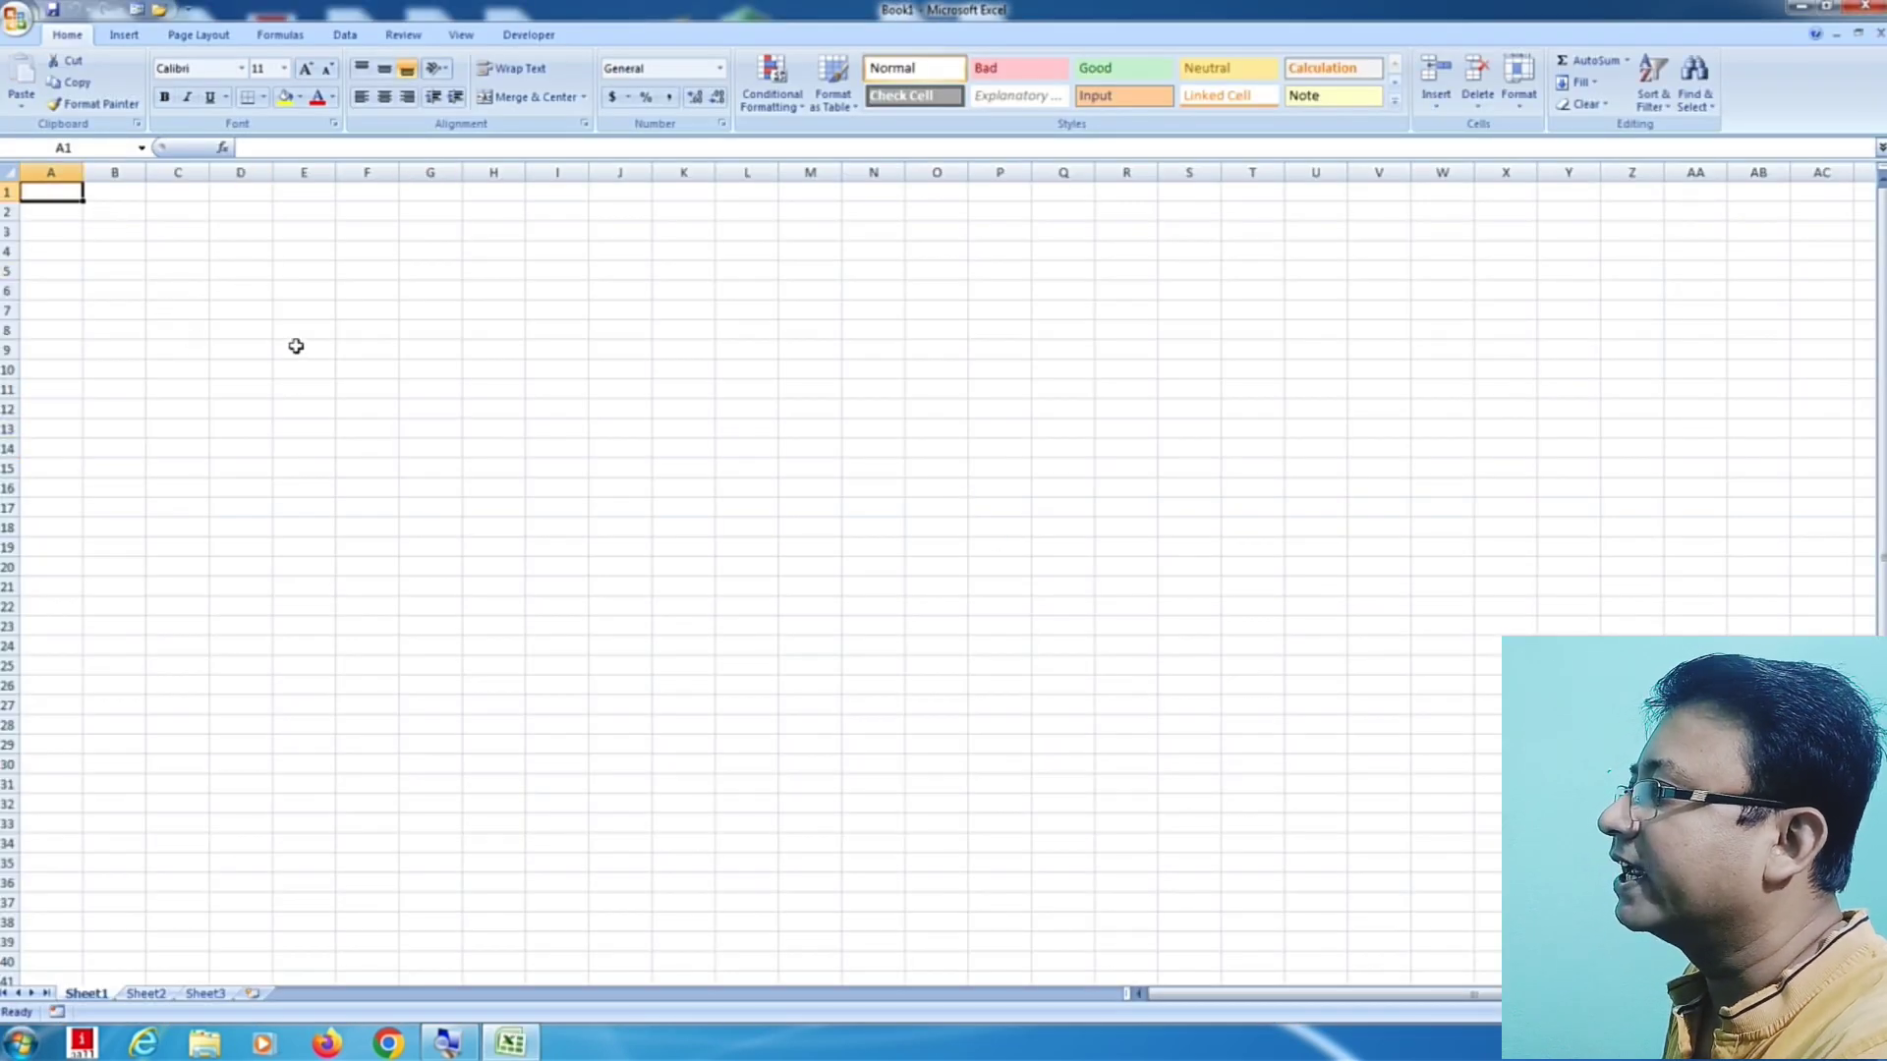
click(295, 346)
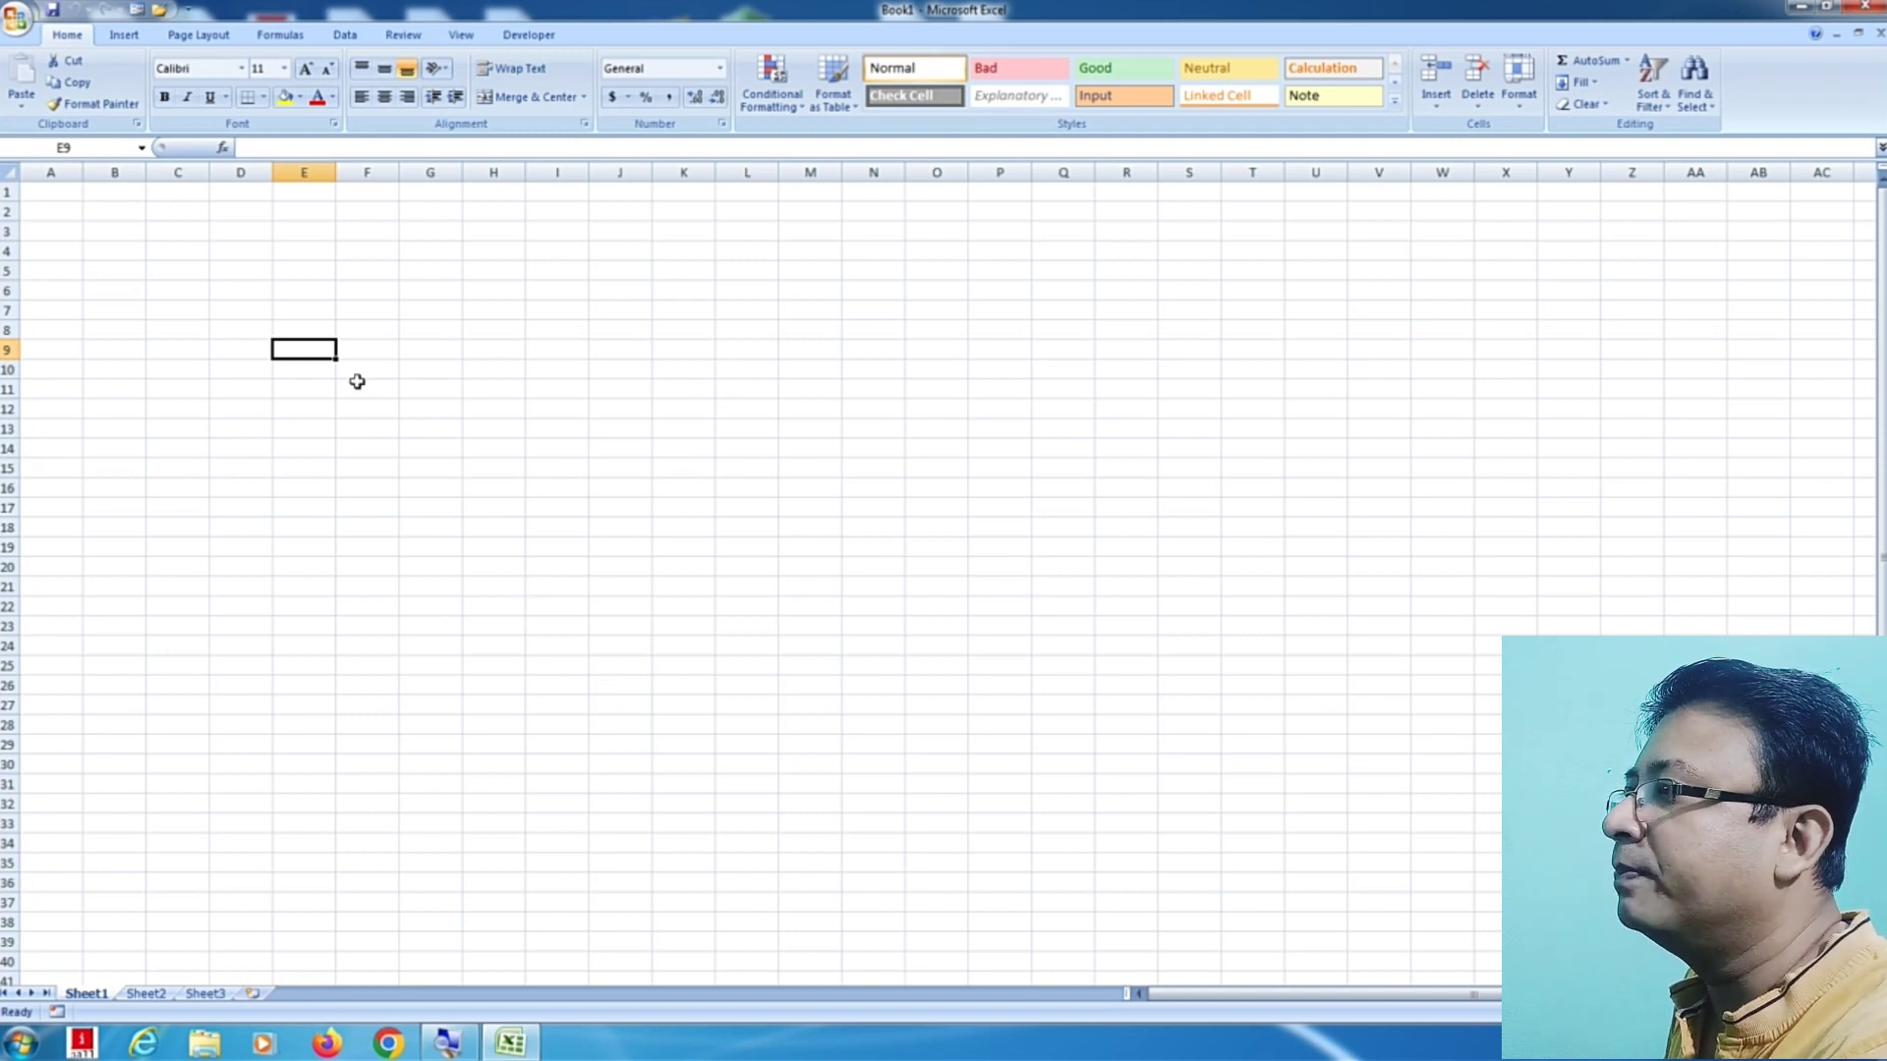
click(360, 268)
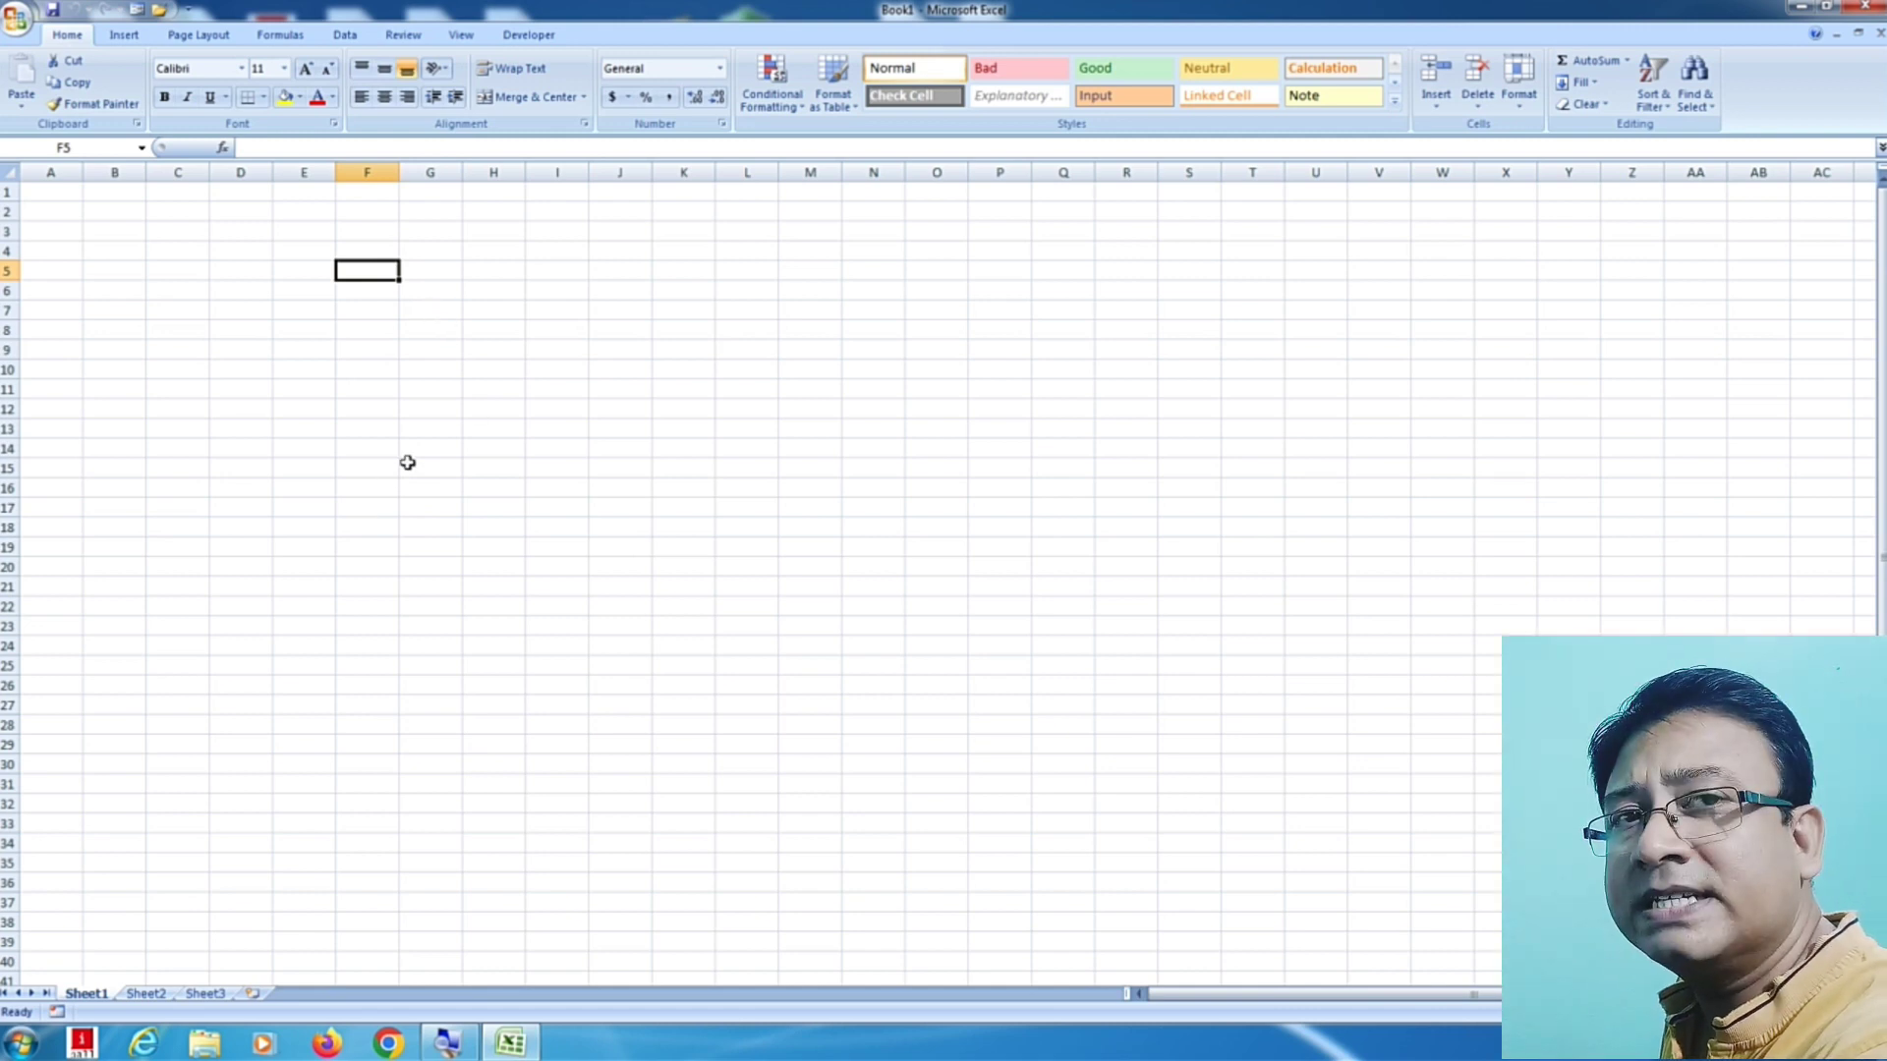
click(547, 358)
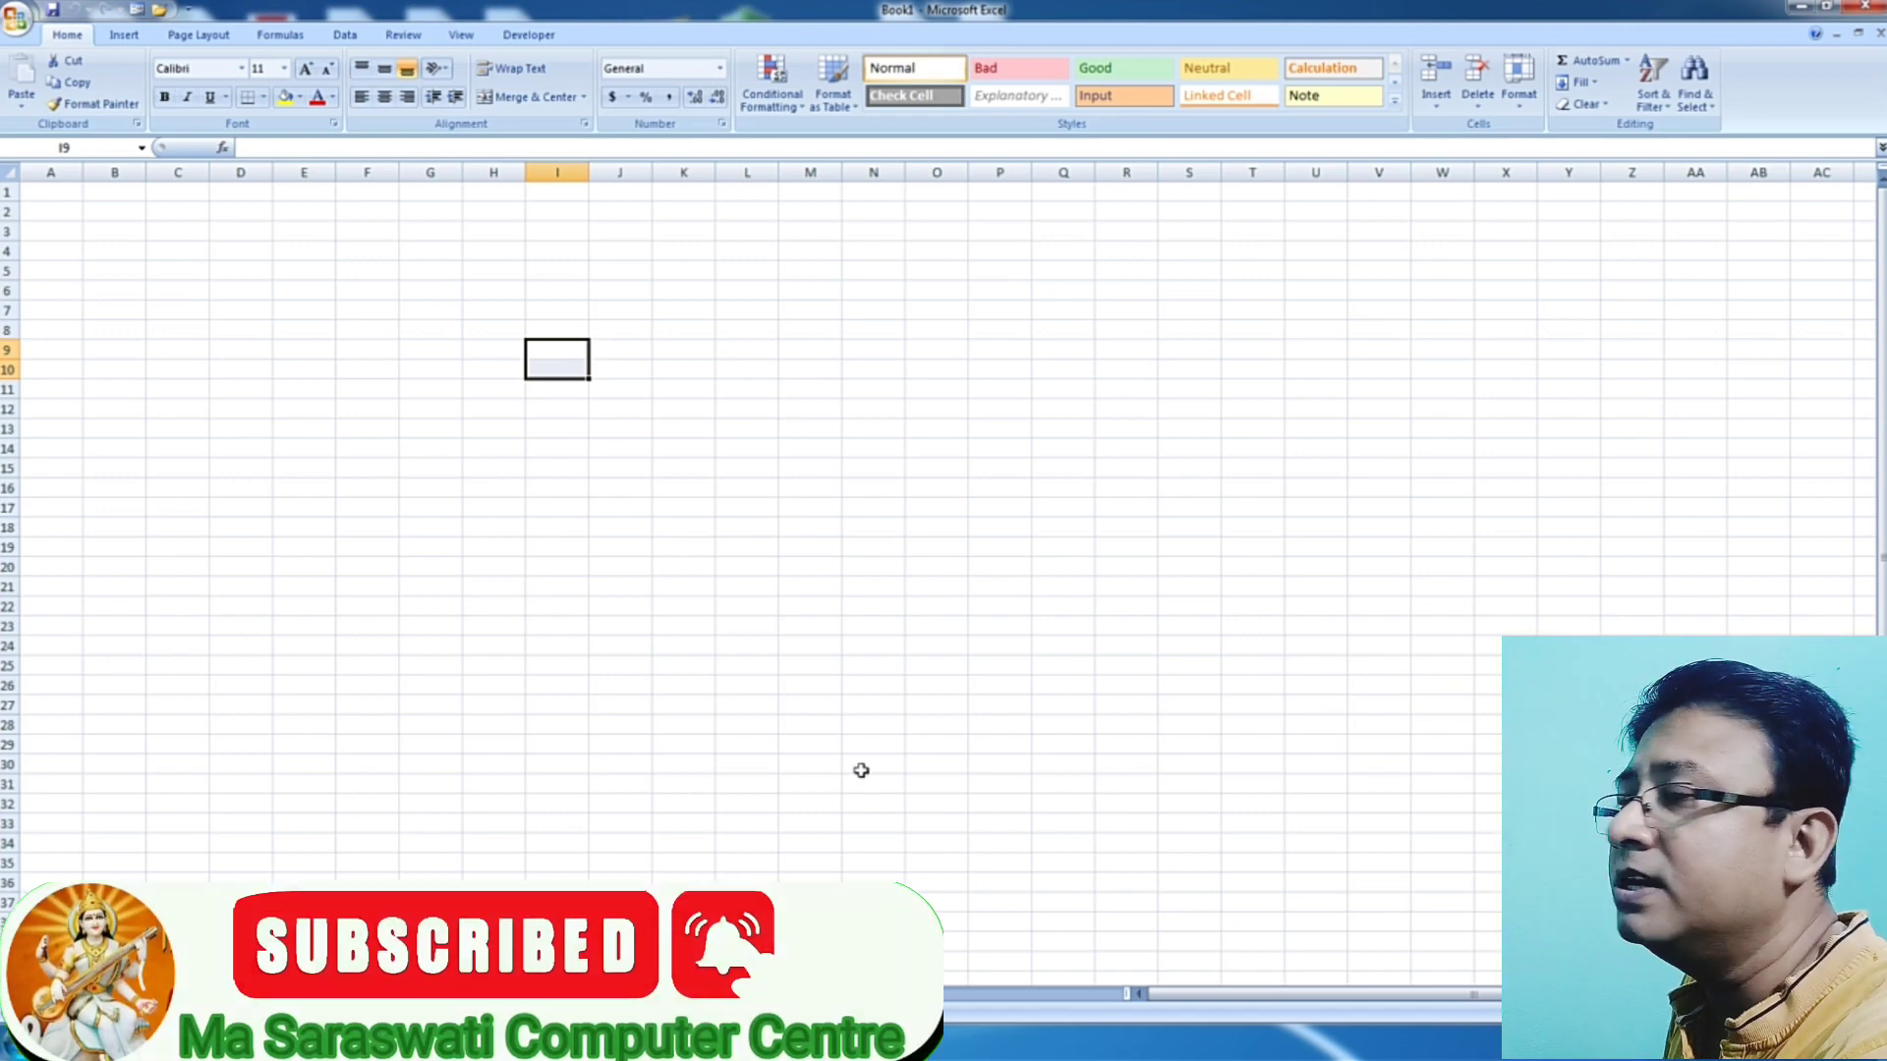
click(1797, 9)
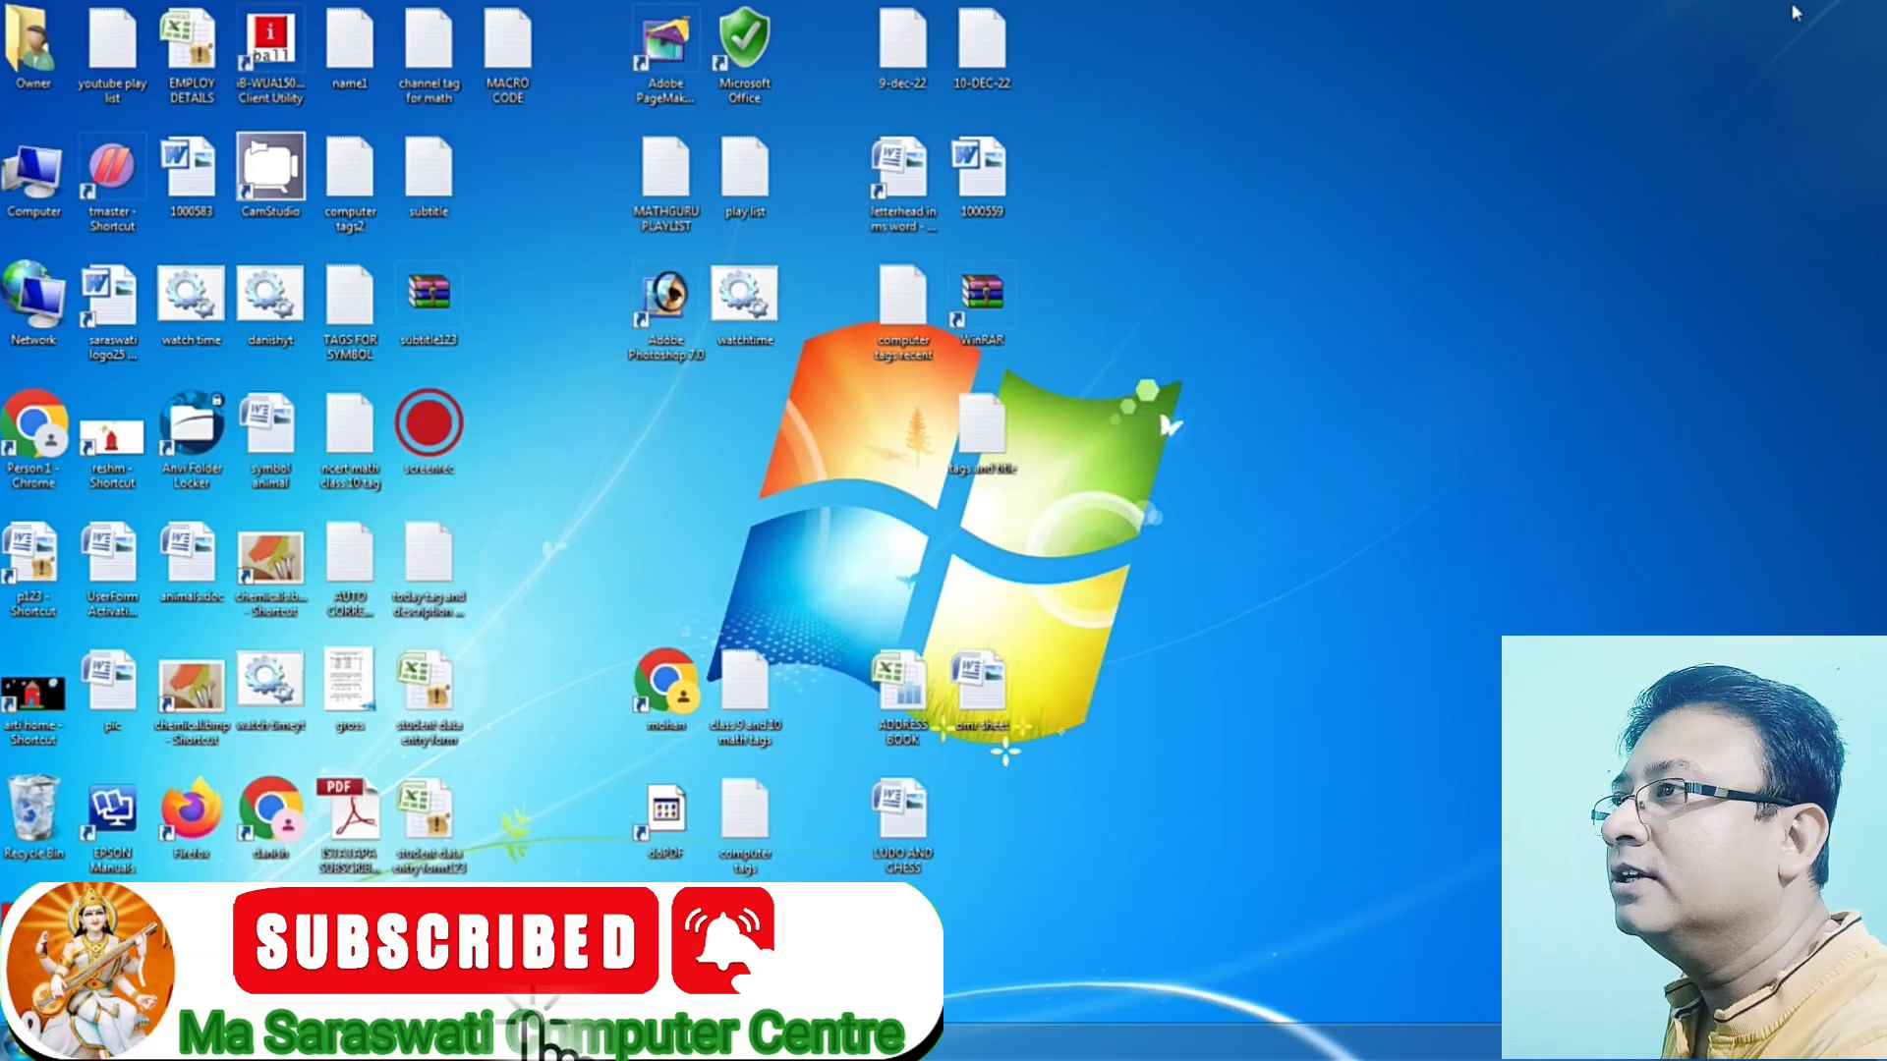
double_click(39, 182)
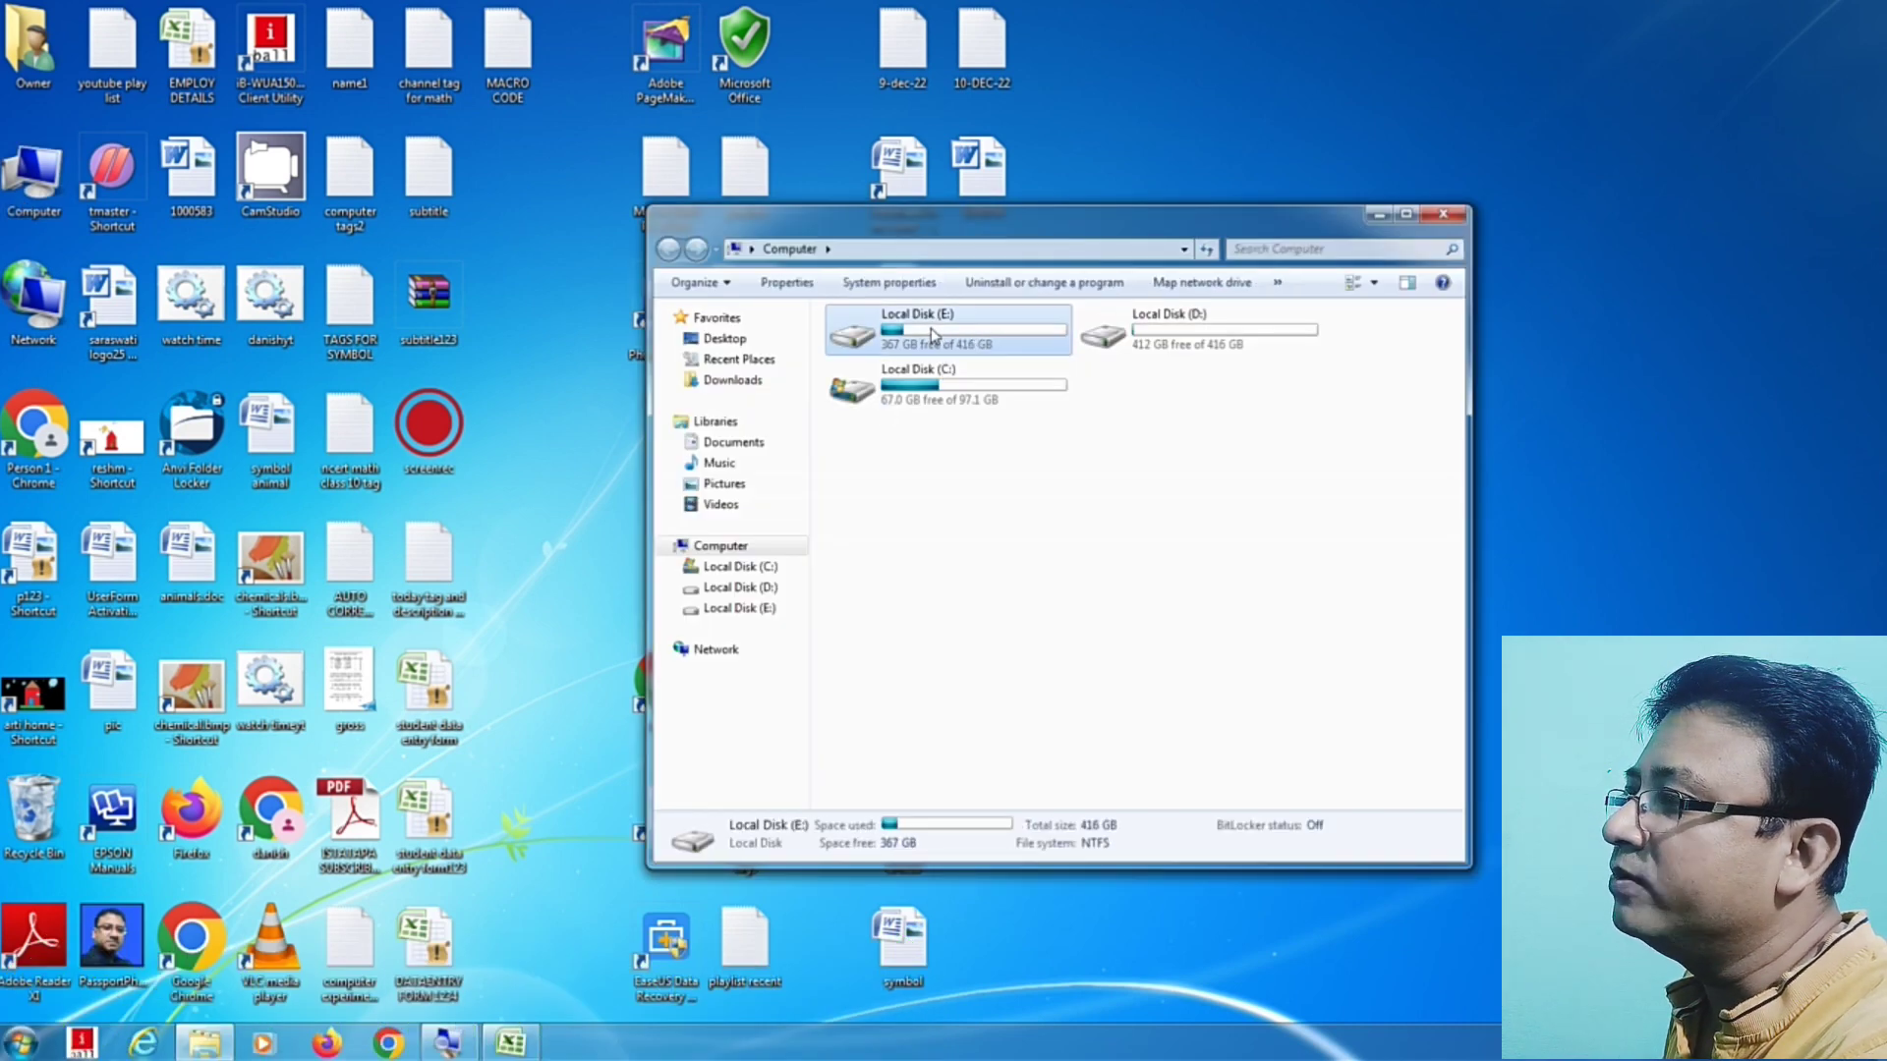
double_click(934, 337)
scroll(1000, 764, down, 5)
scroll(1000, 765, down, 1)
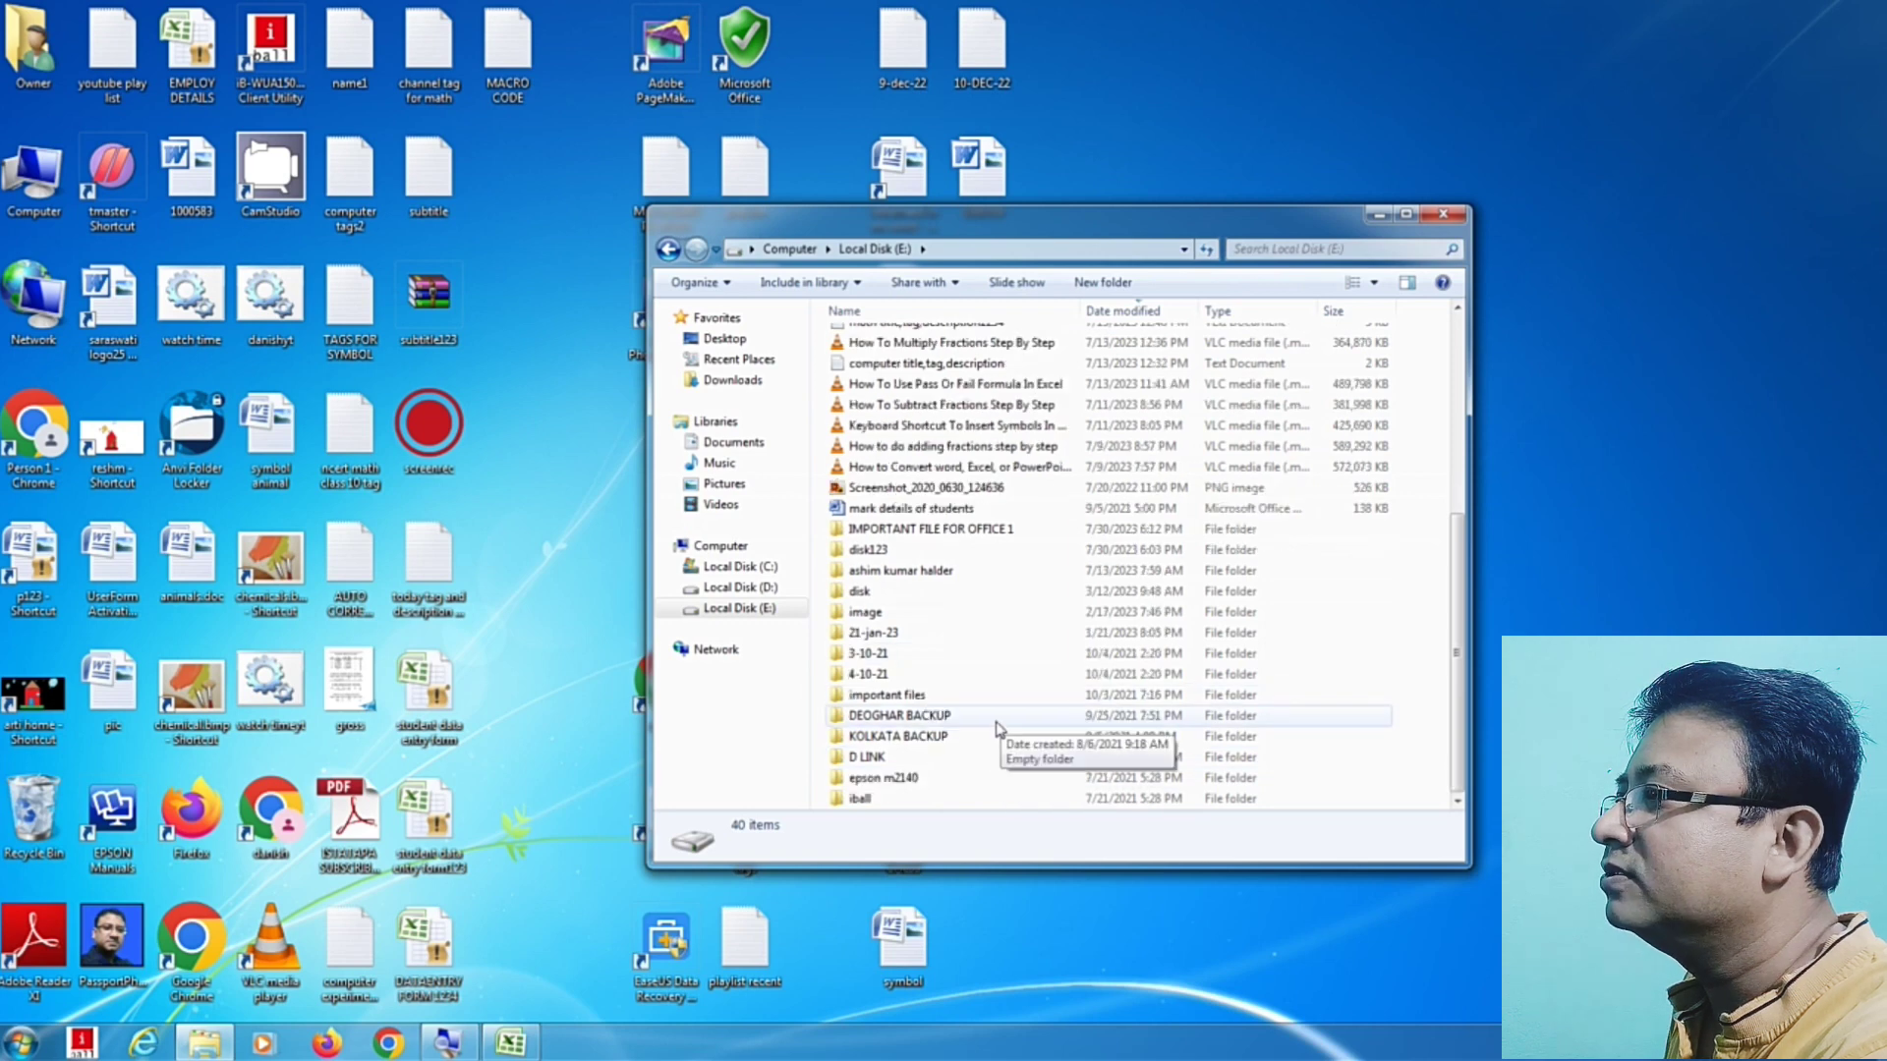
mouse_move(930, 528)
double_click(978, 533)
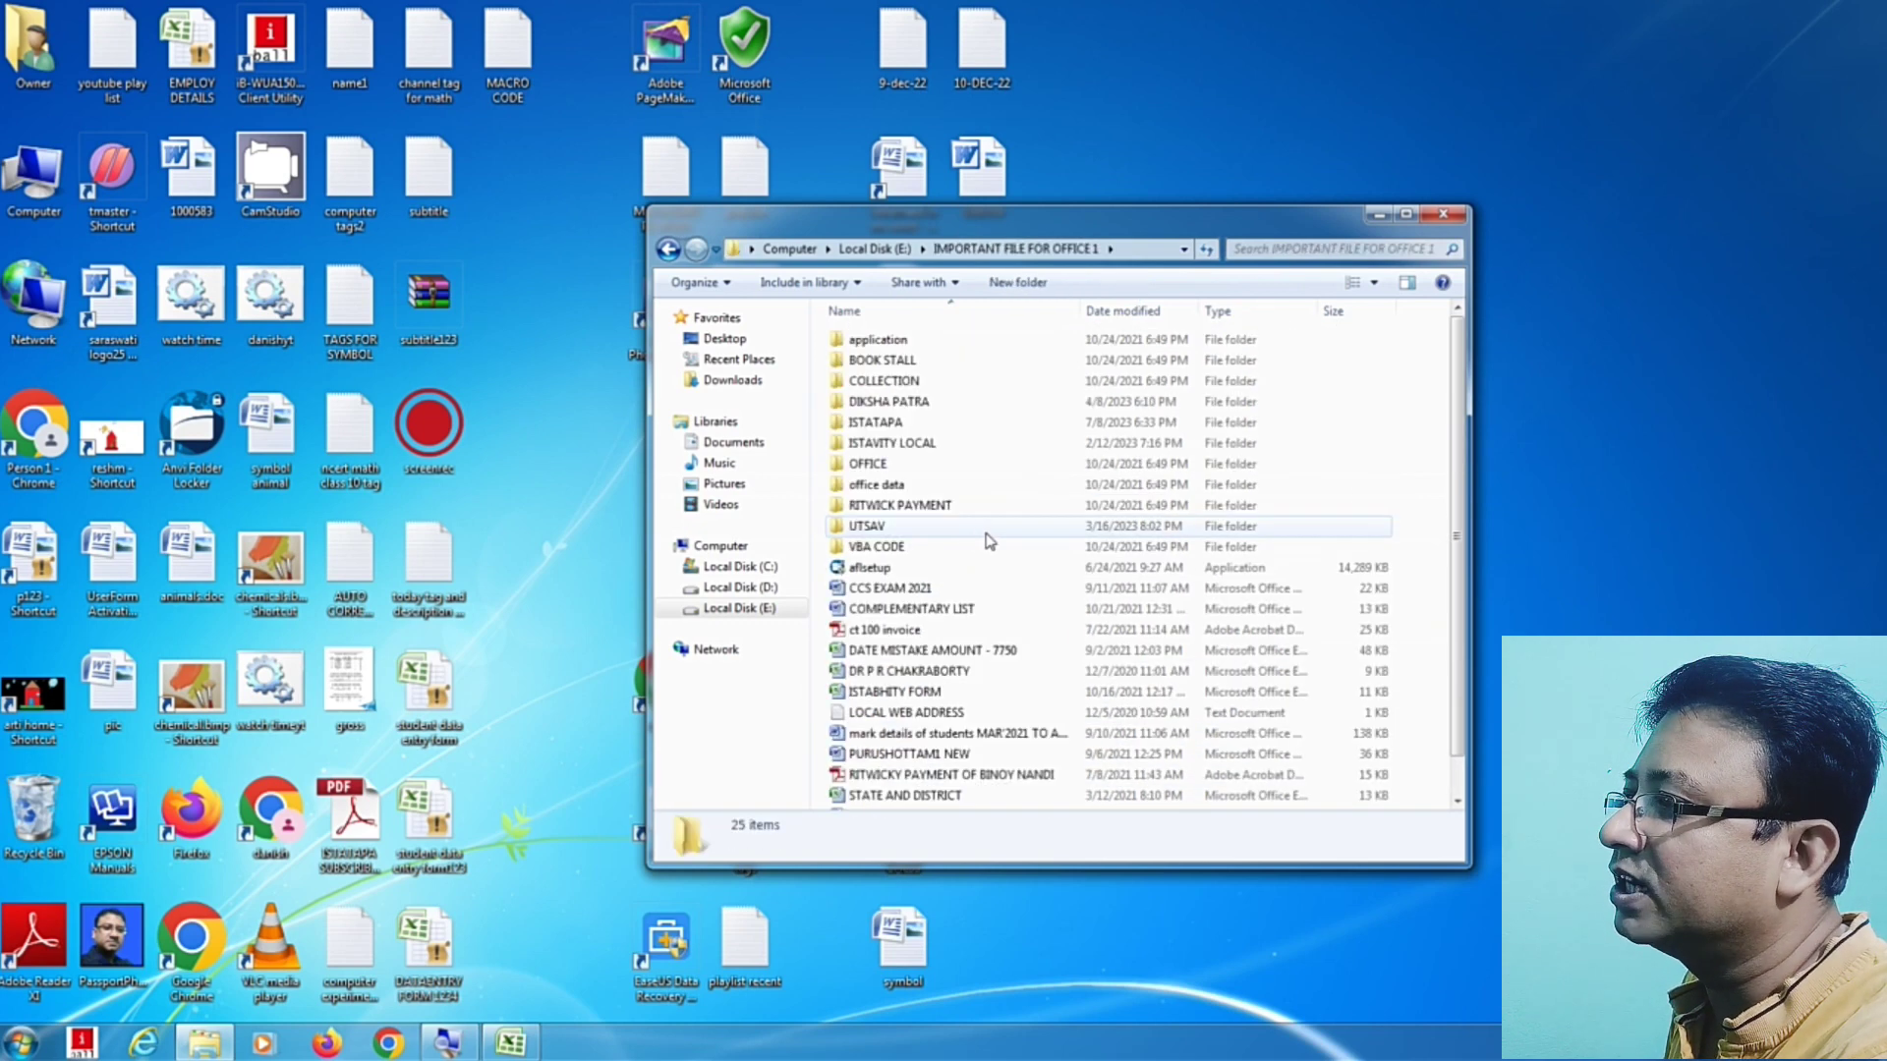
click(887, 383)
double_click(888, 382)
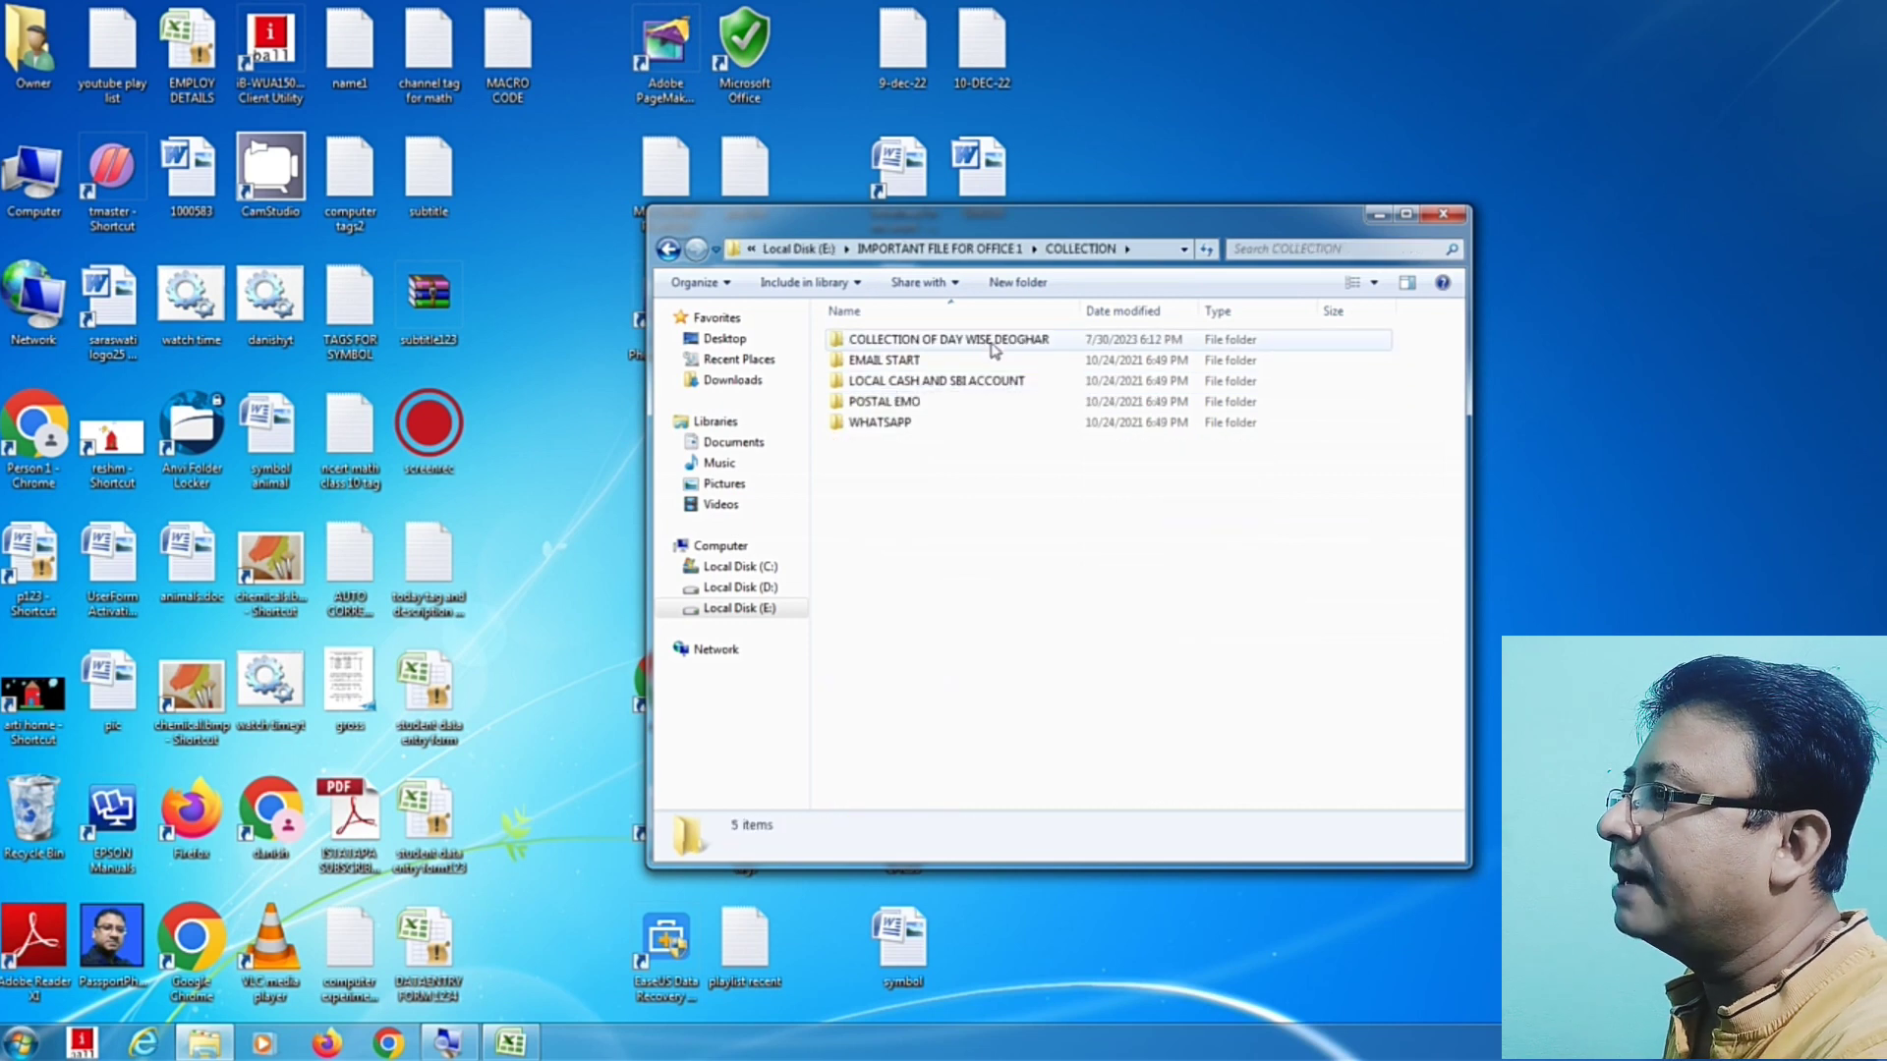
double_click(973, 385)
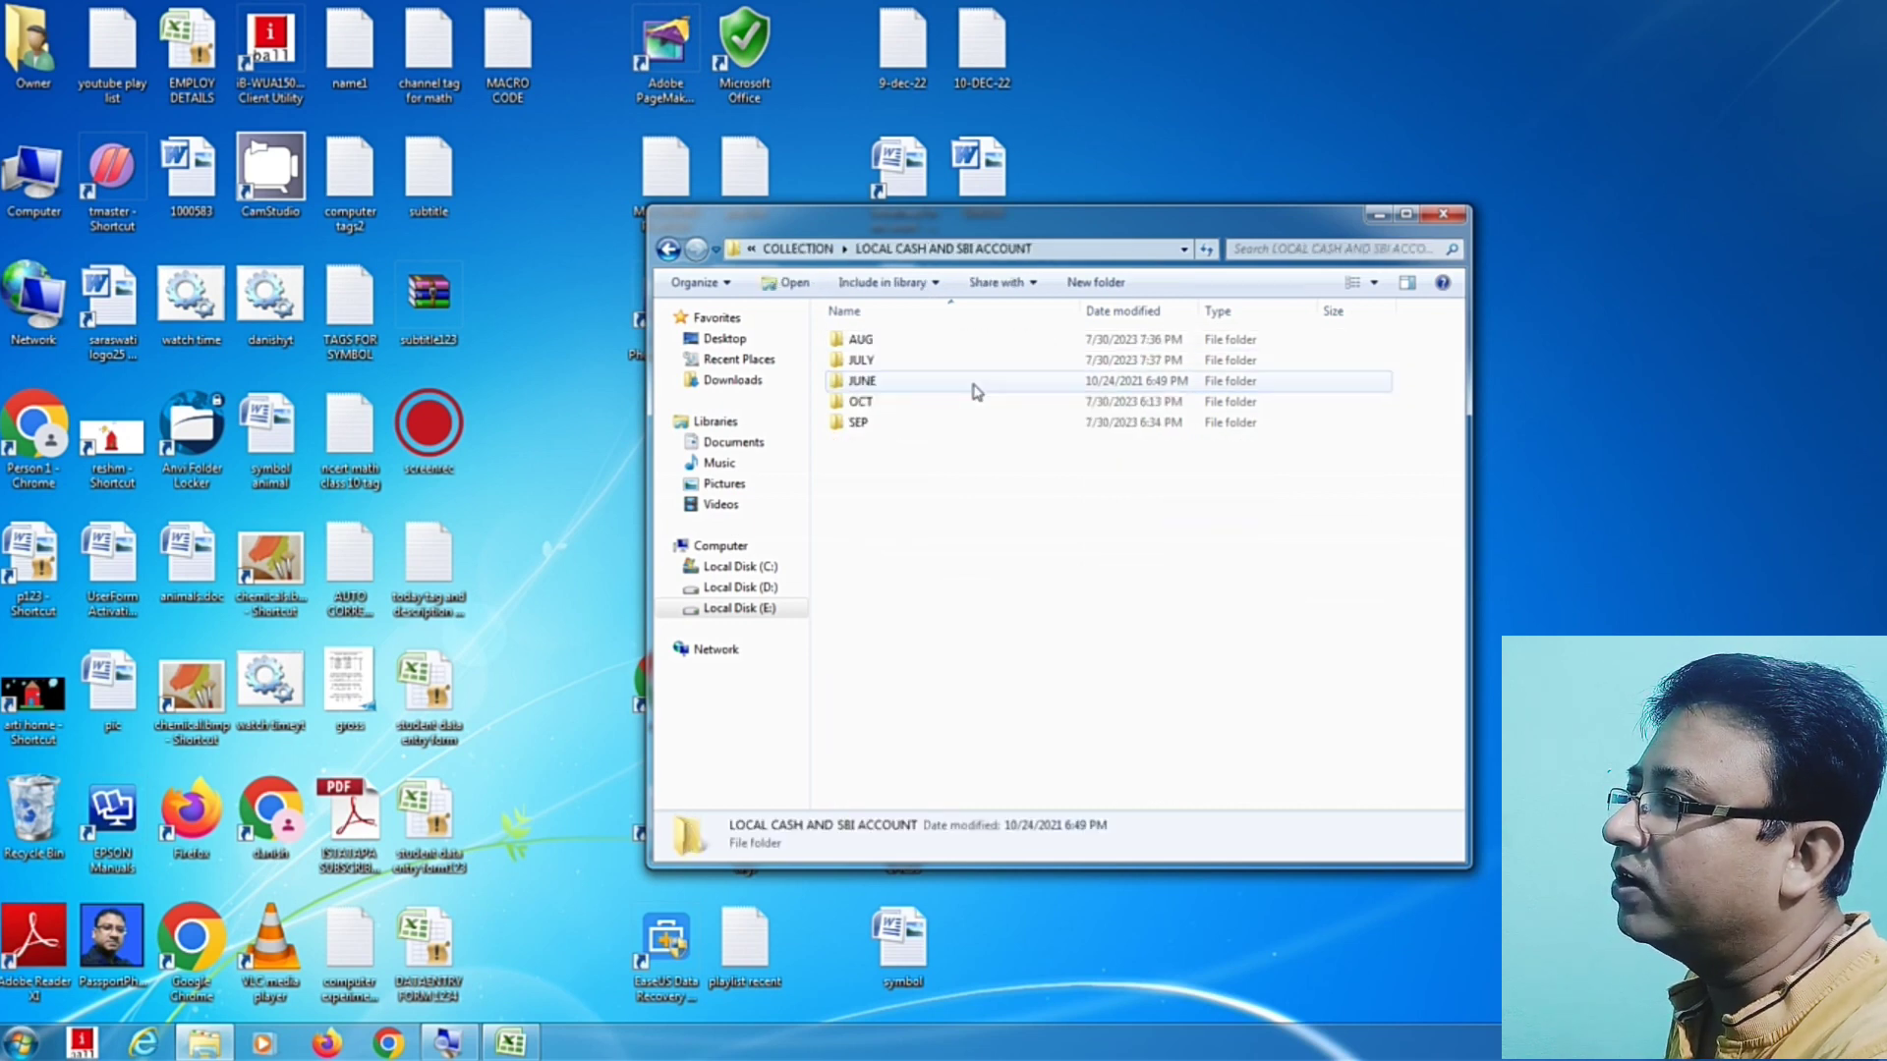
click(869, 360)
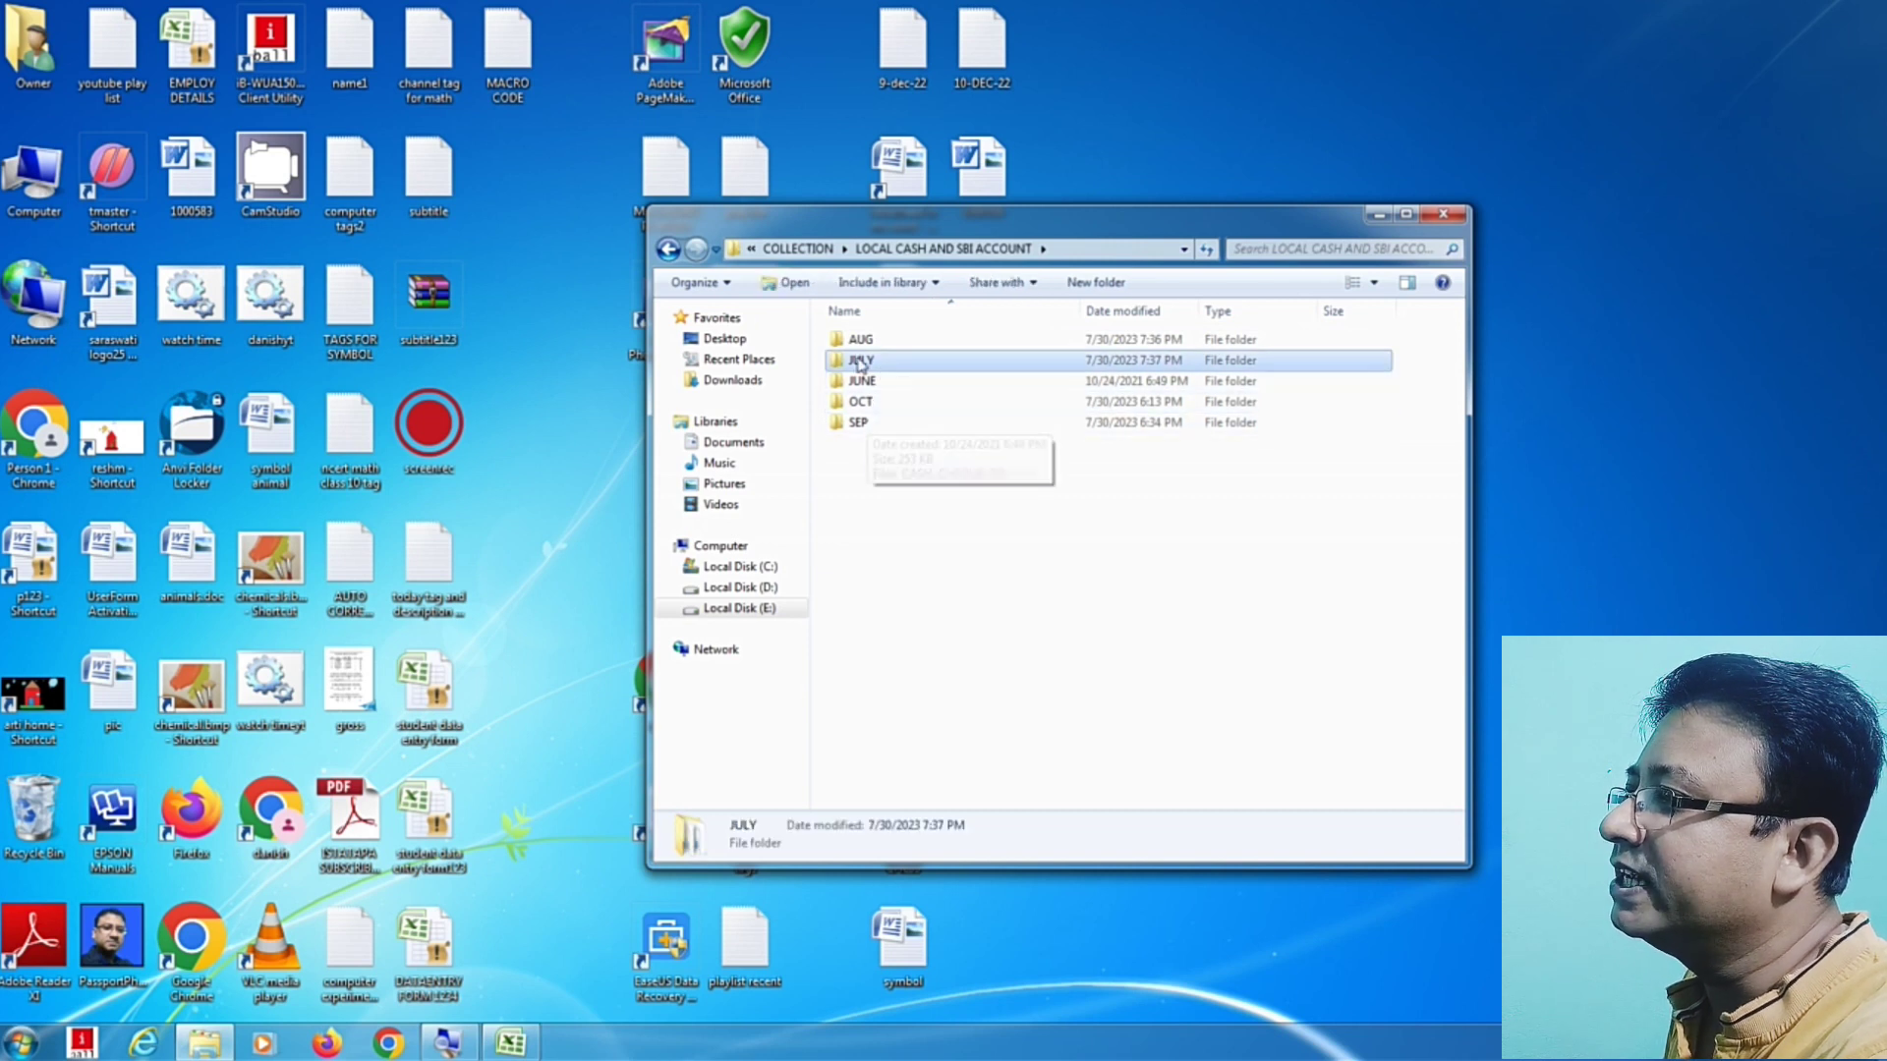
click(861, 339)
click(855, 425)
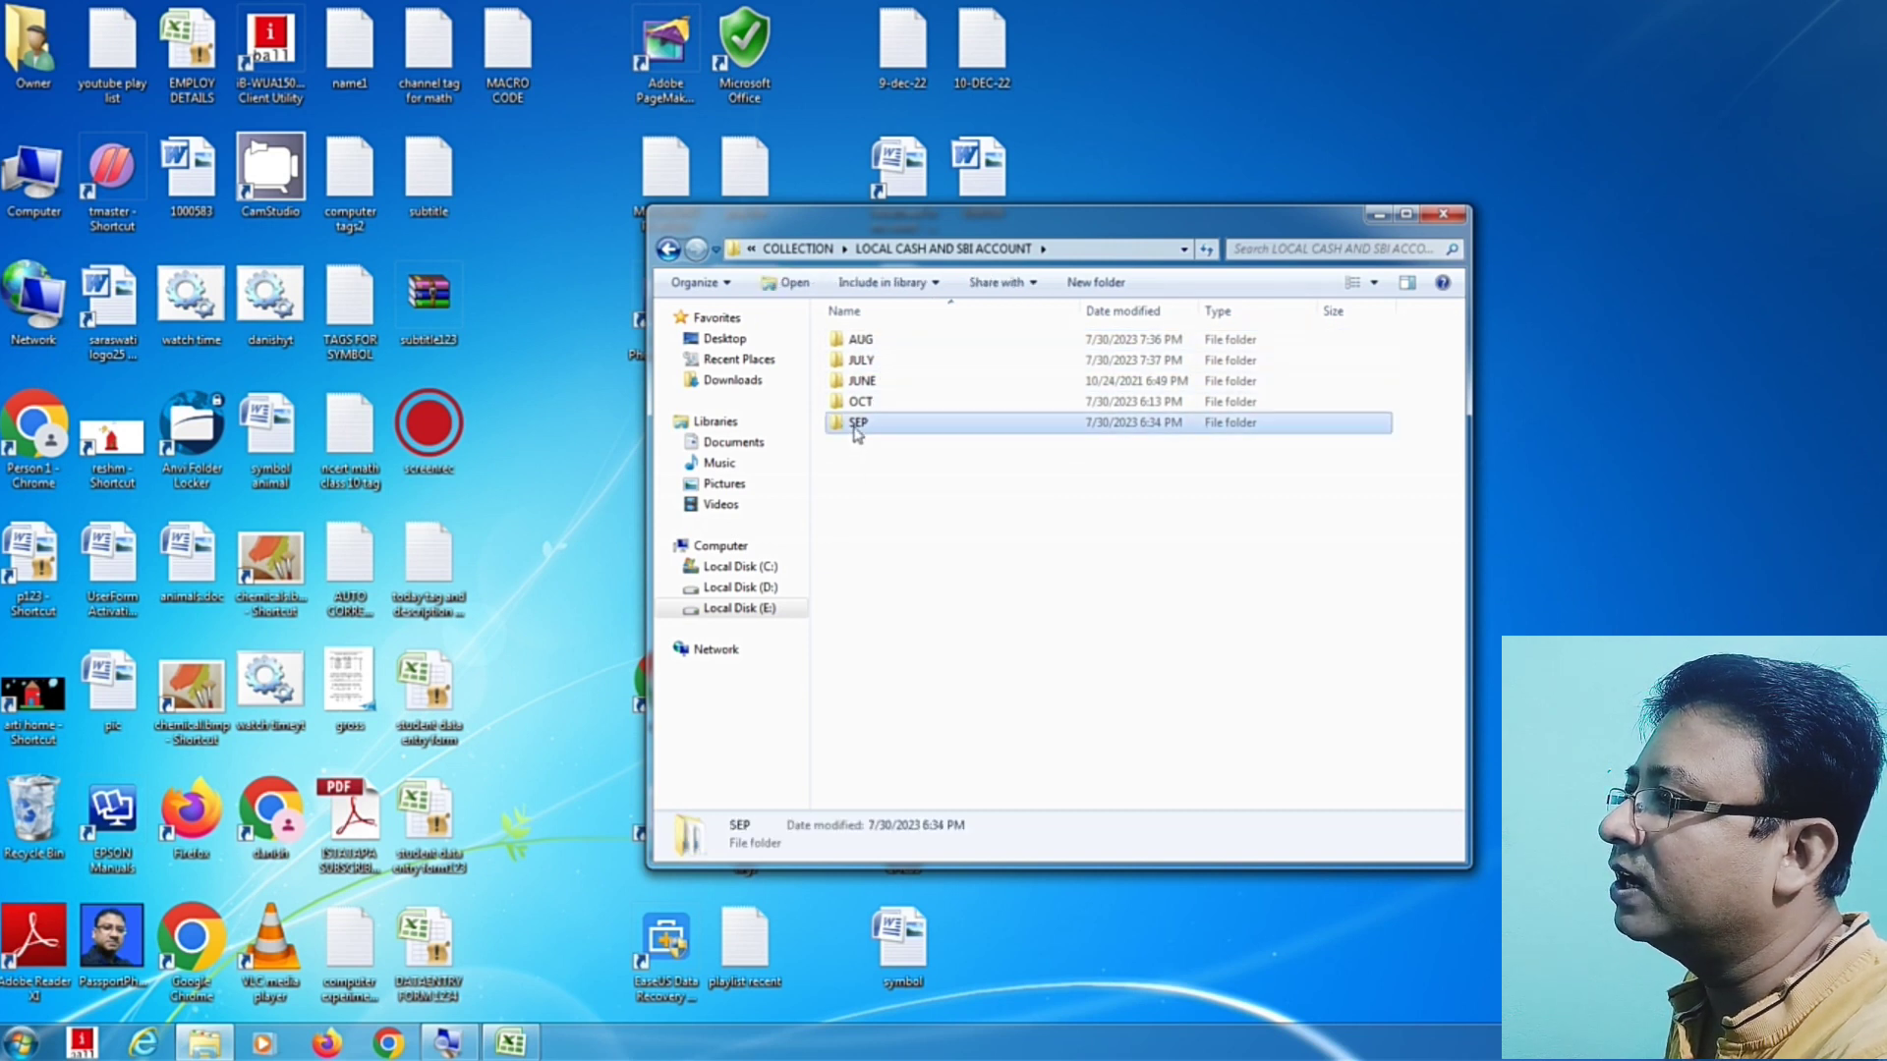
click(861, 362)
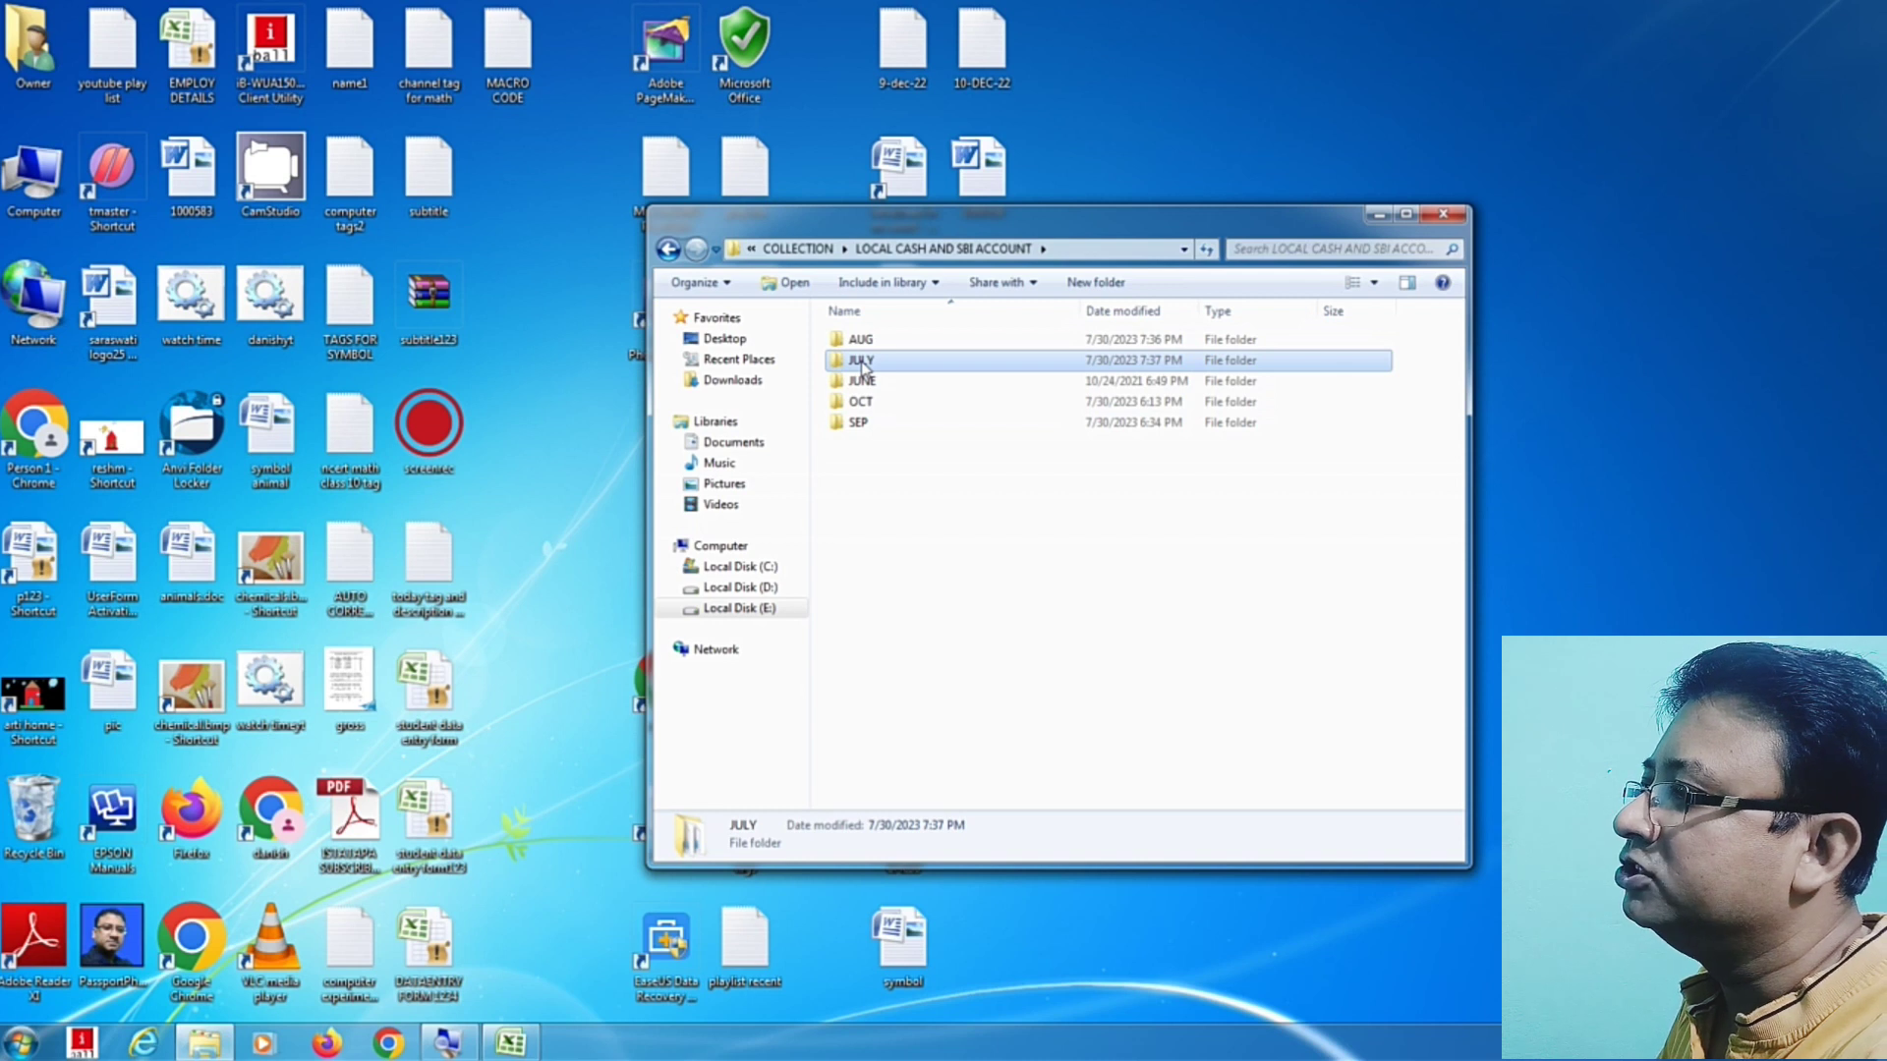
double_click(862, 362)
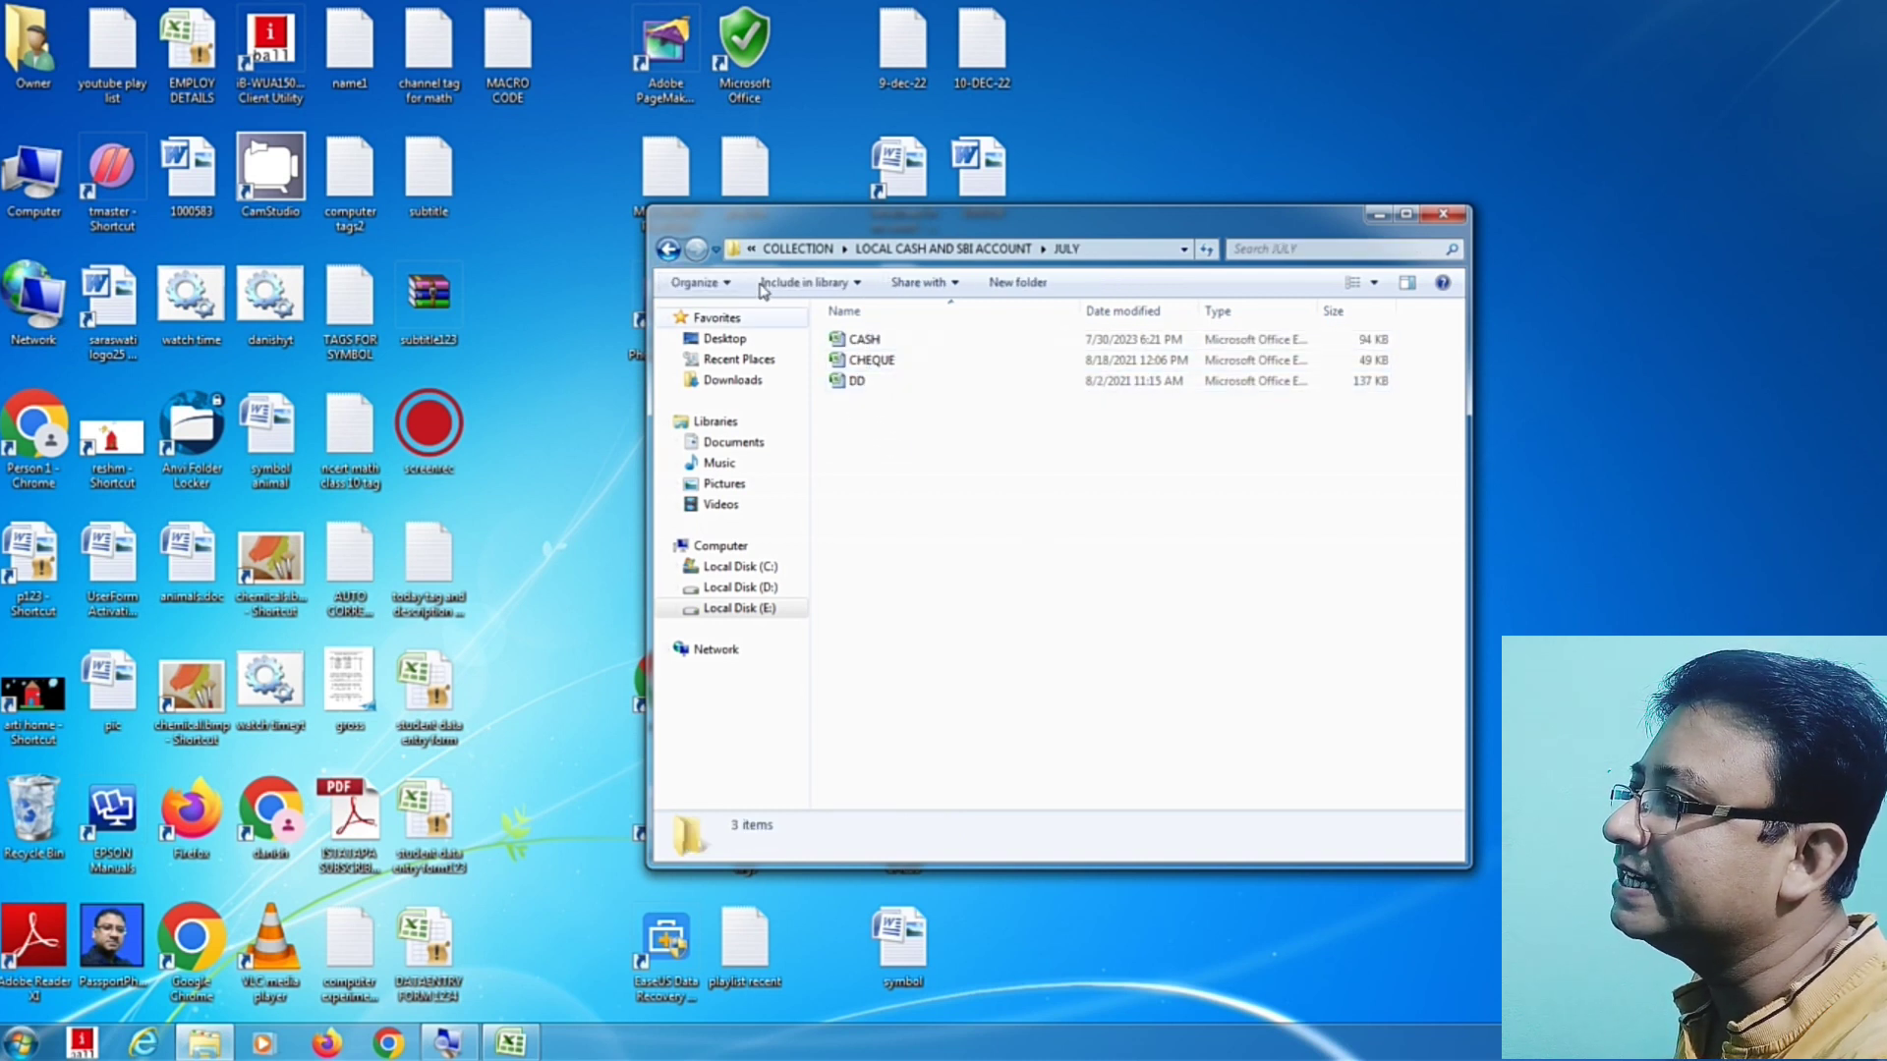
click(668, 248)
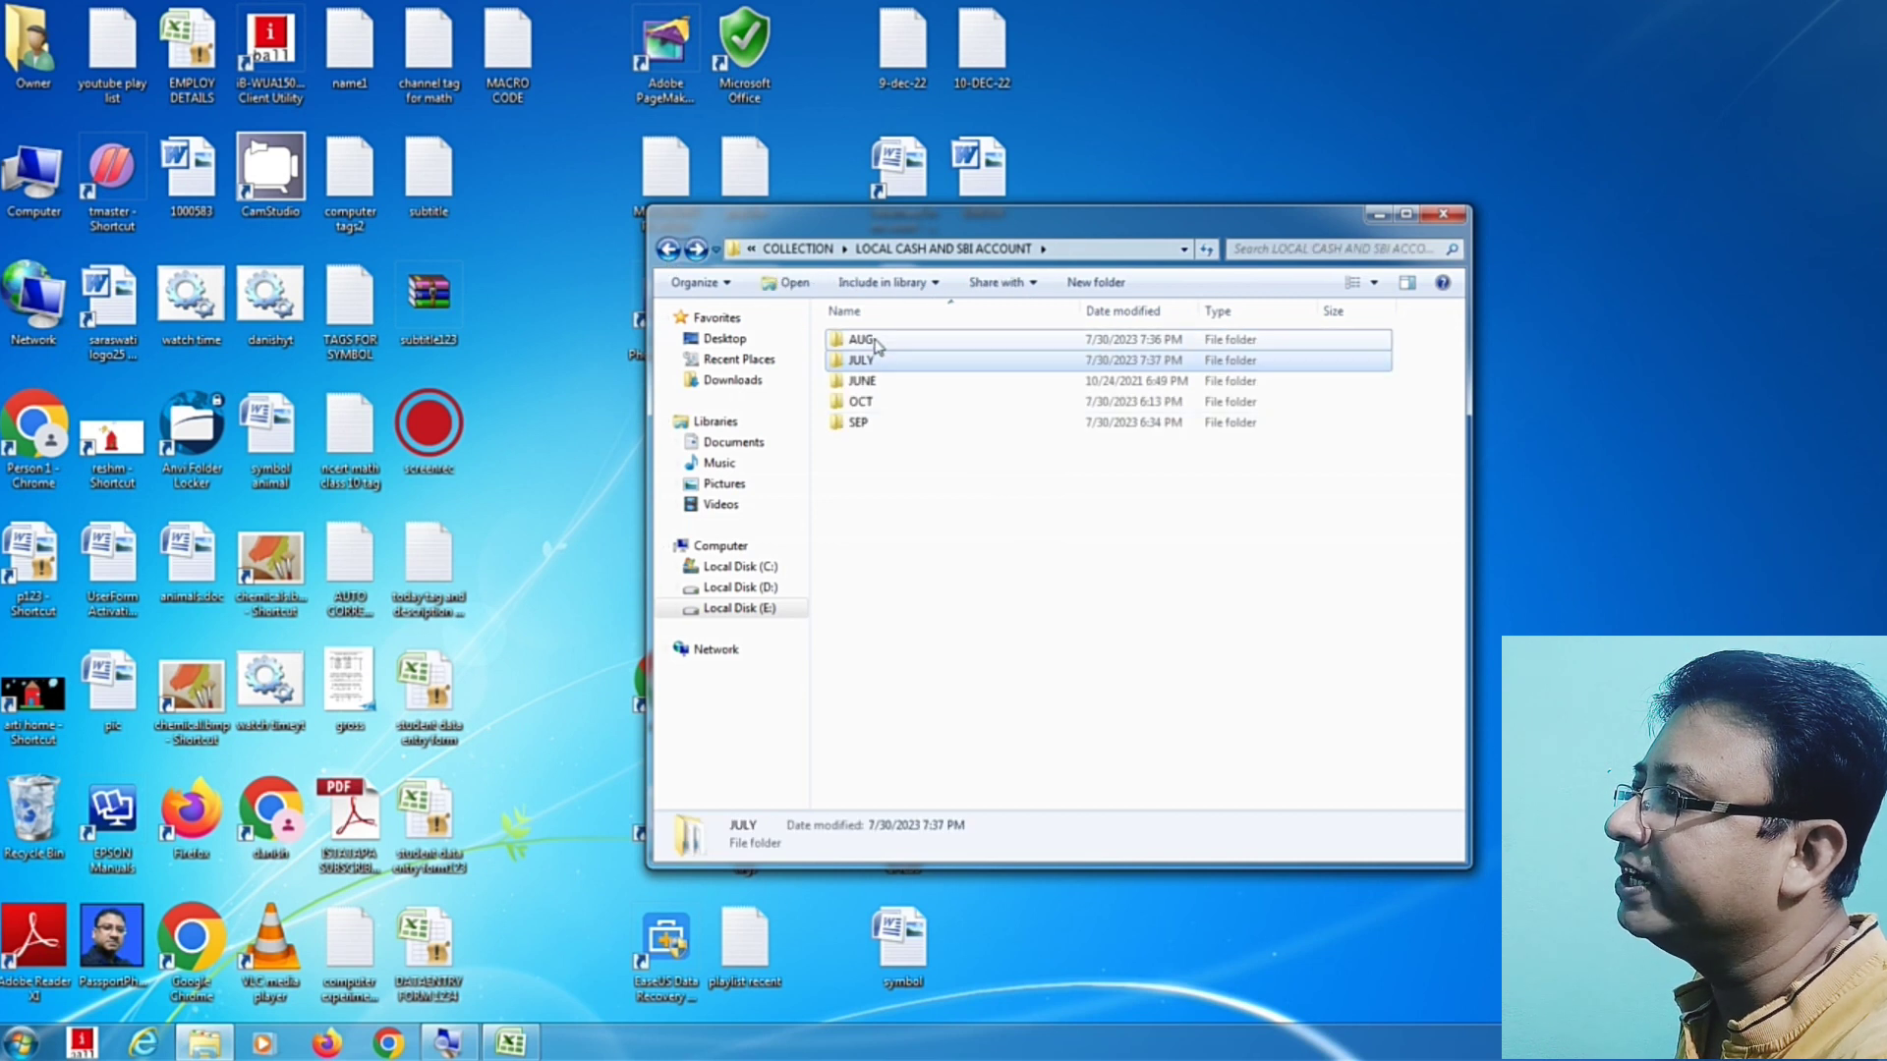
double_click(878, 344)
click(863, 339)
click(865, 360)
click(865, 385)
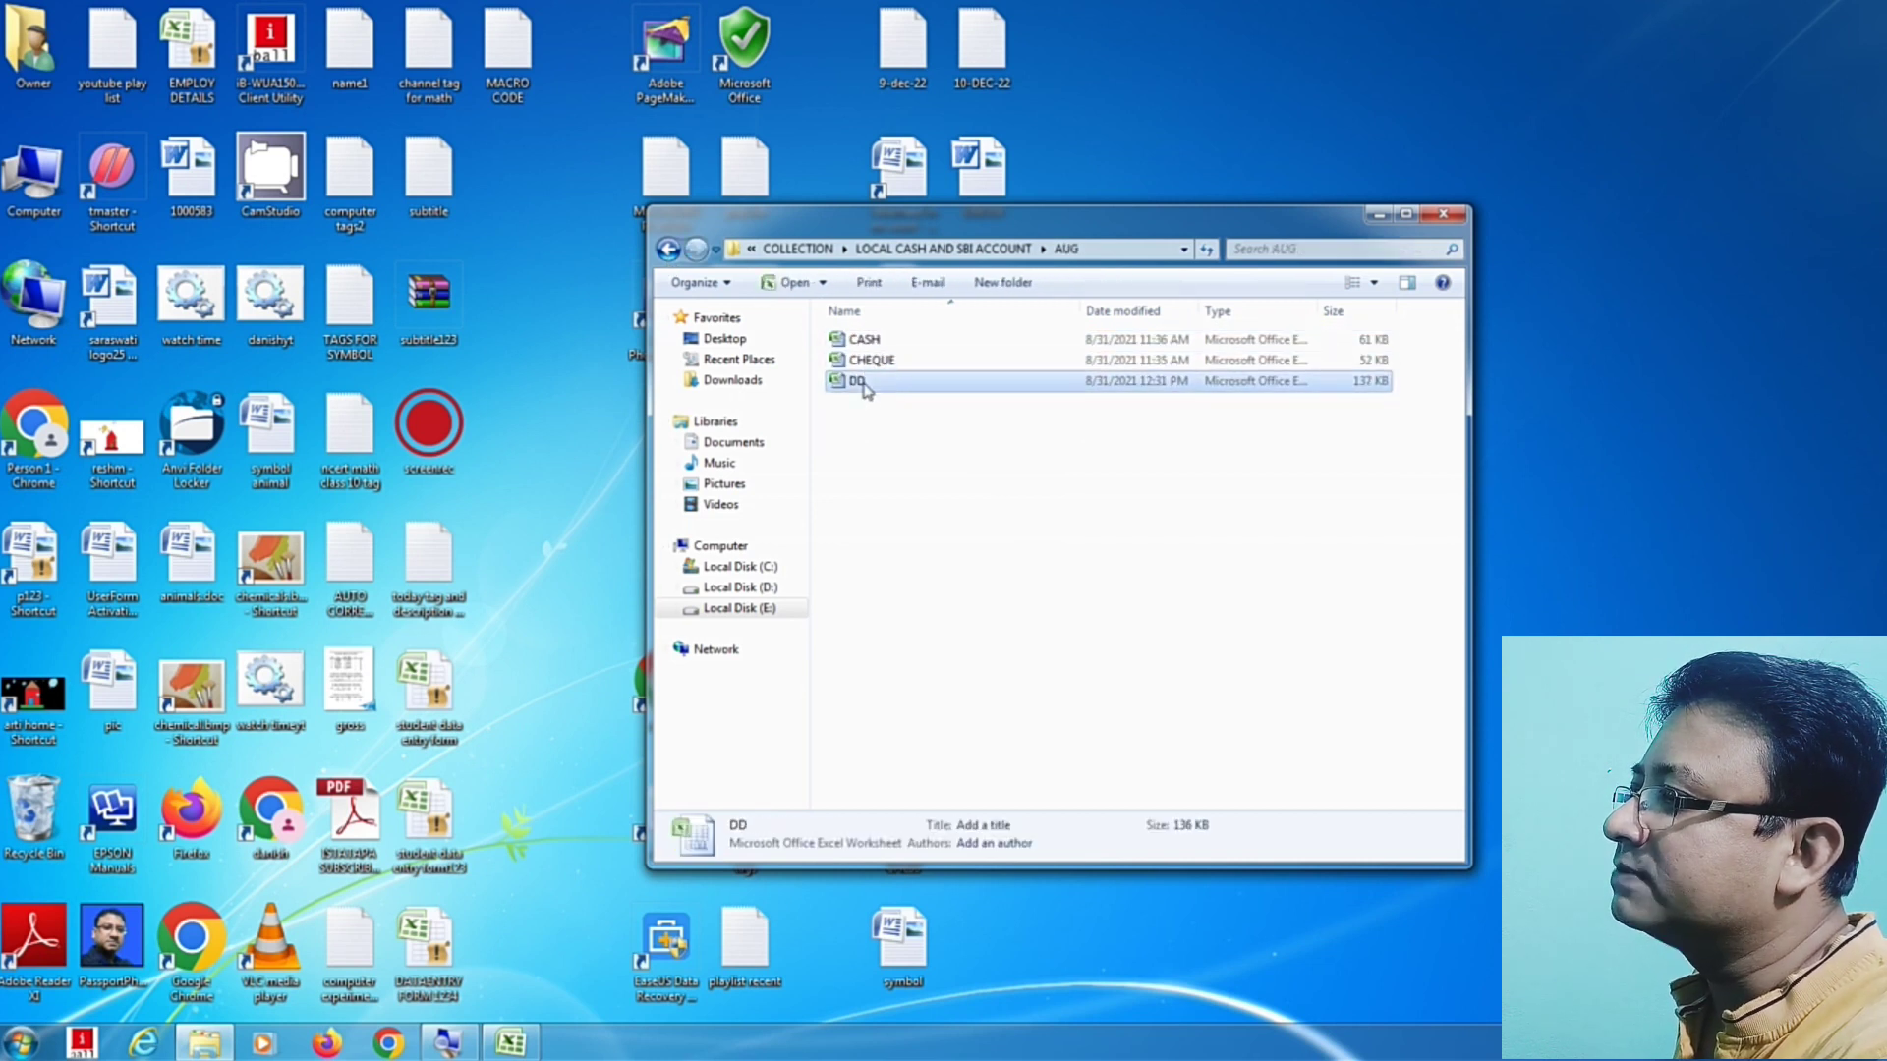
click(863, 339)
click(865, 360)
click(863, 382)
click(863, 339)
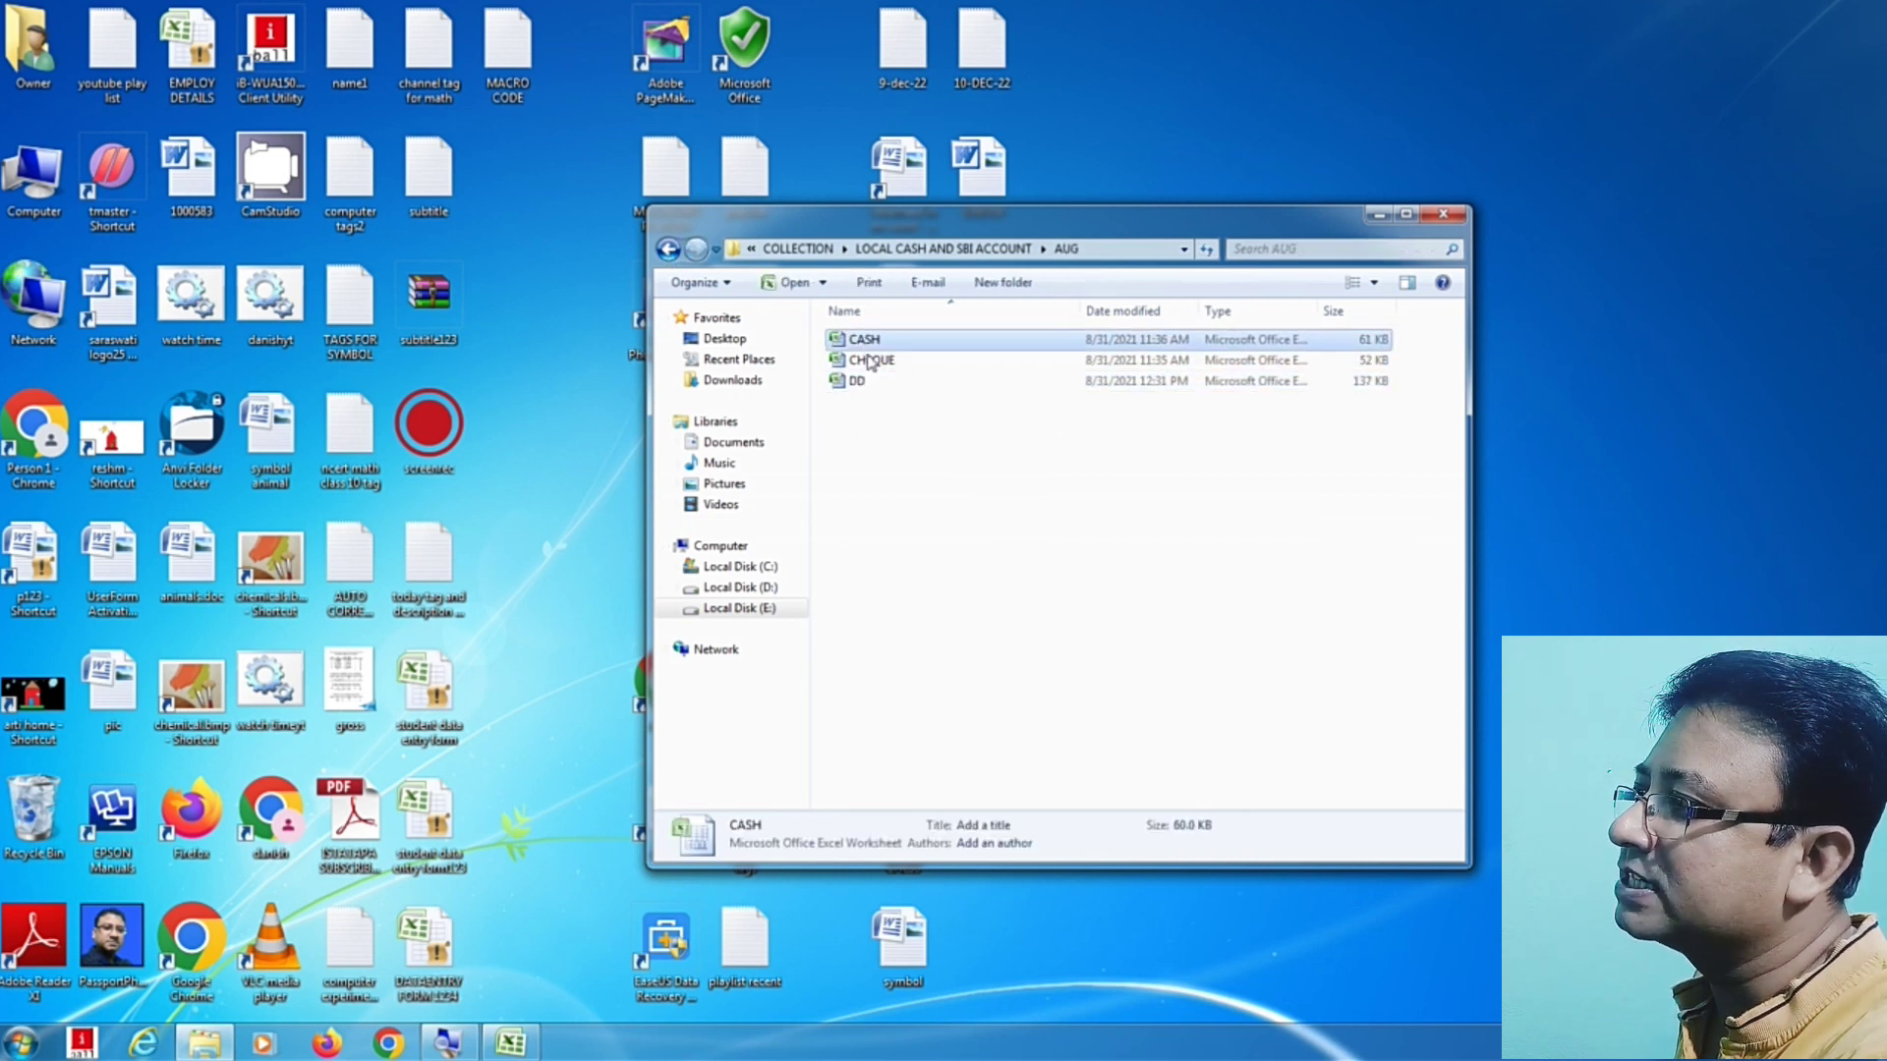
click(869, 362)
click(862, 381)
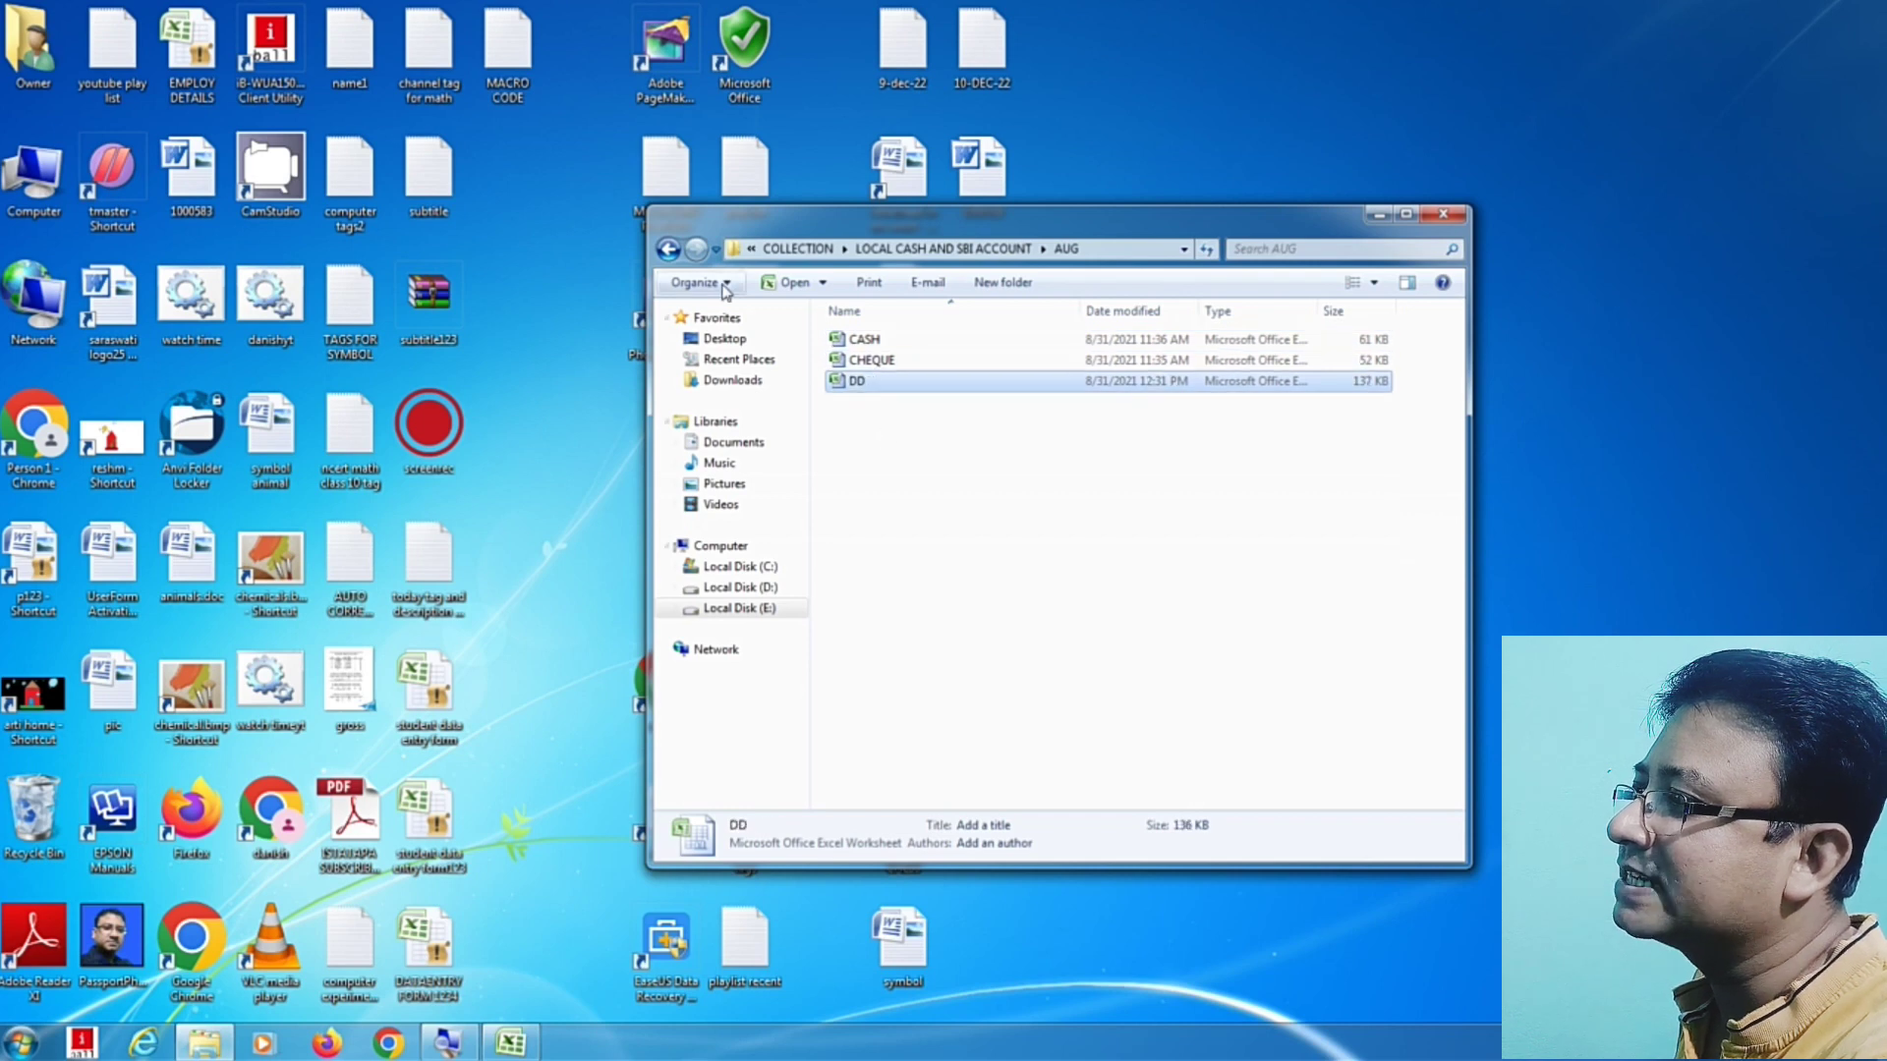
click(670, 251)
double_click(867, 424)
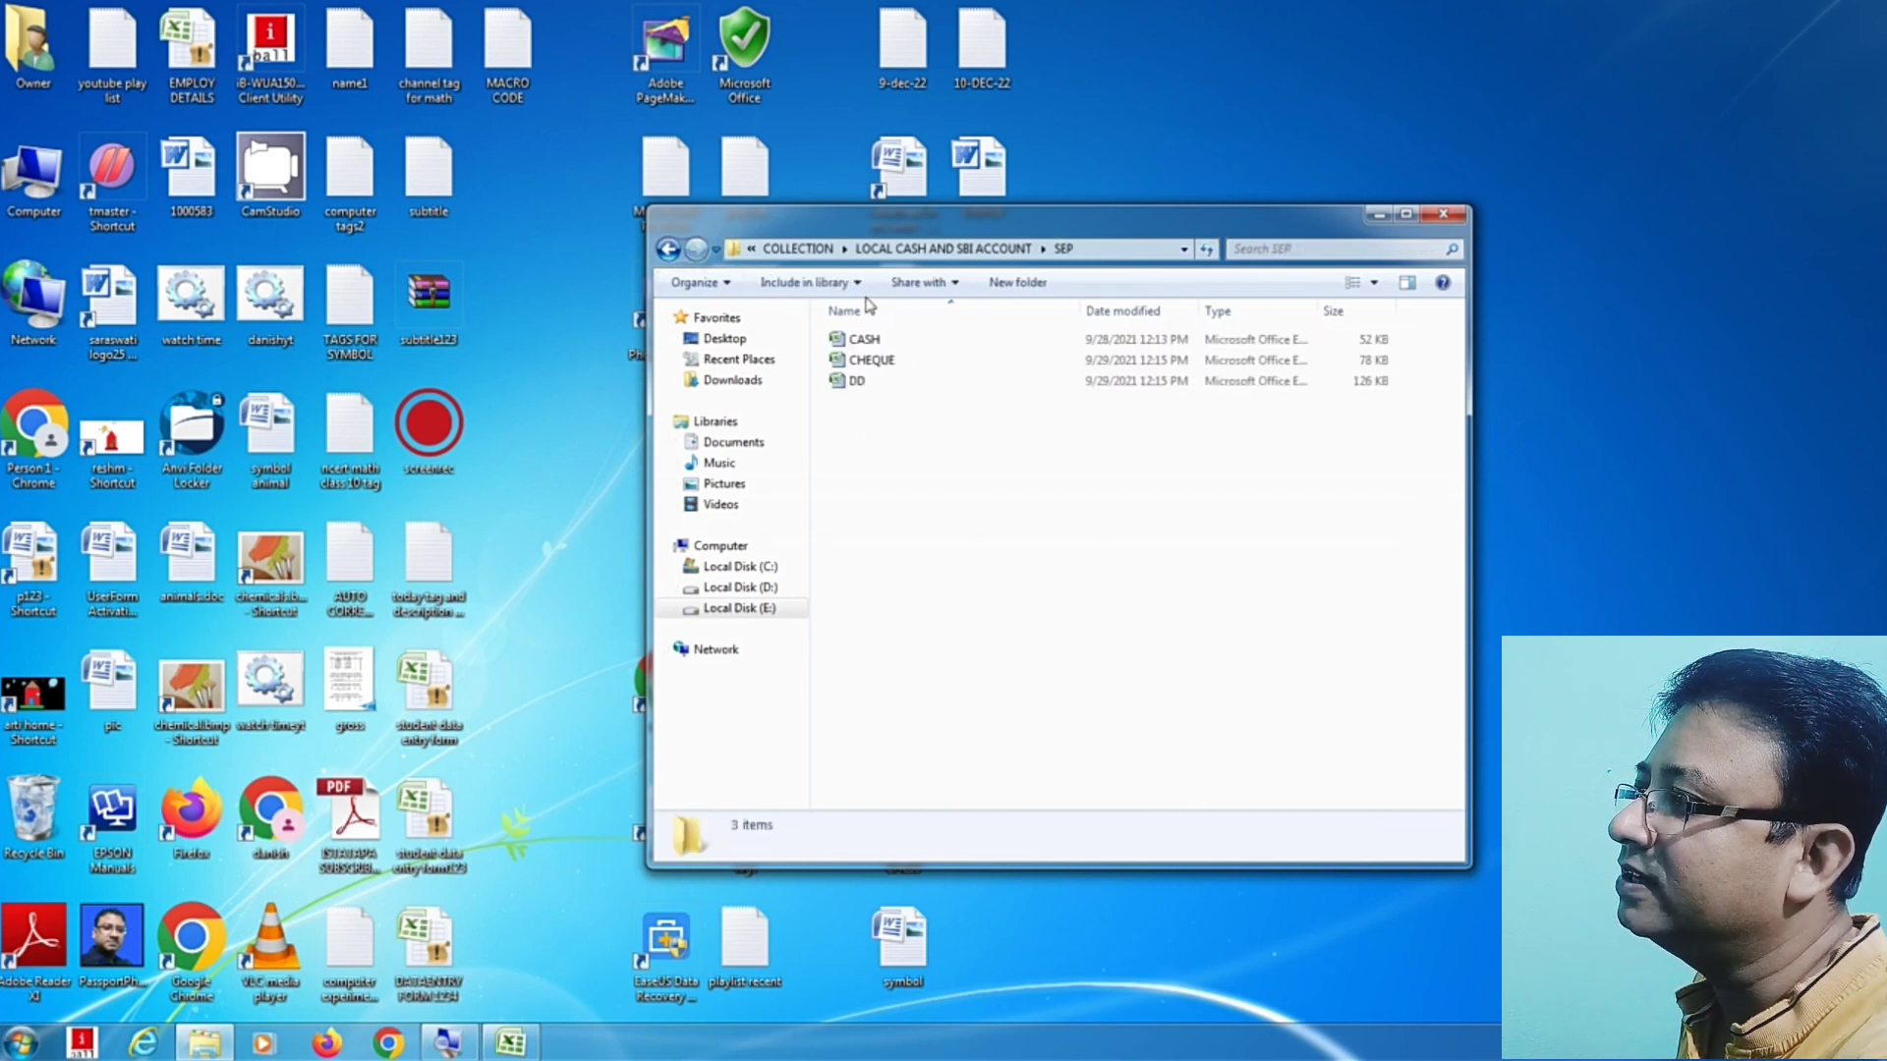
click(871, 360)
click(875, 381)
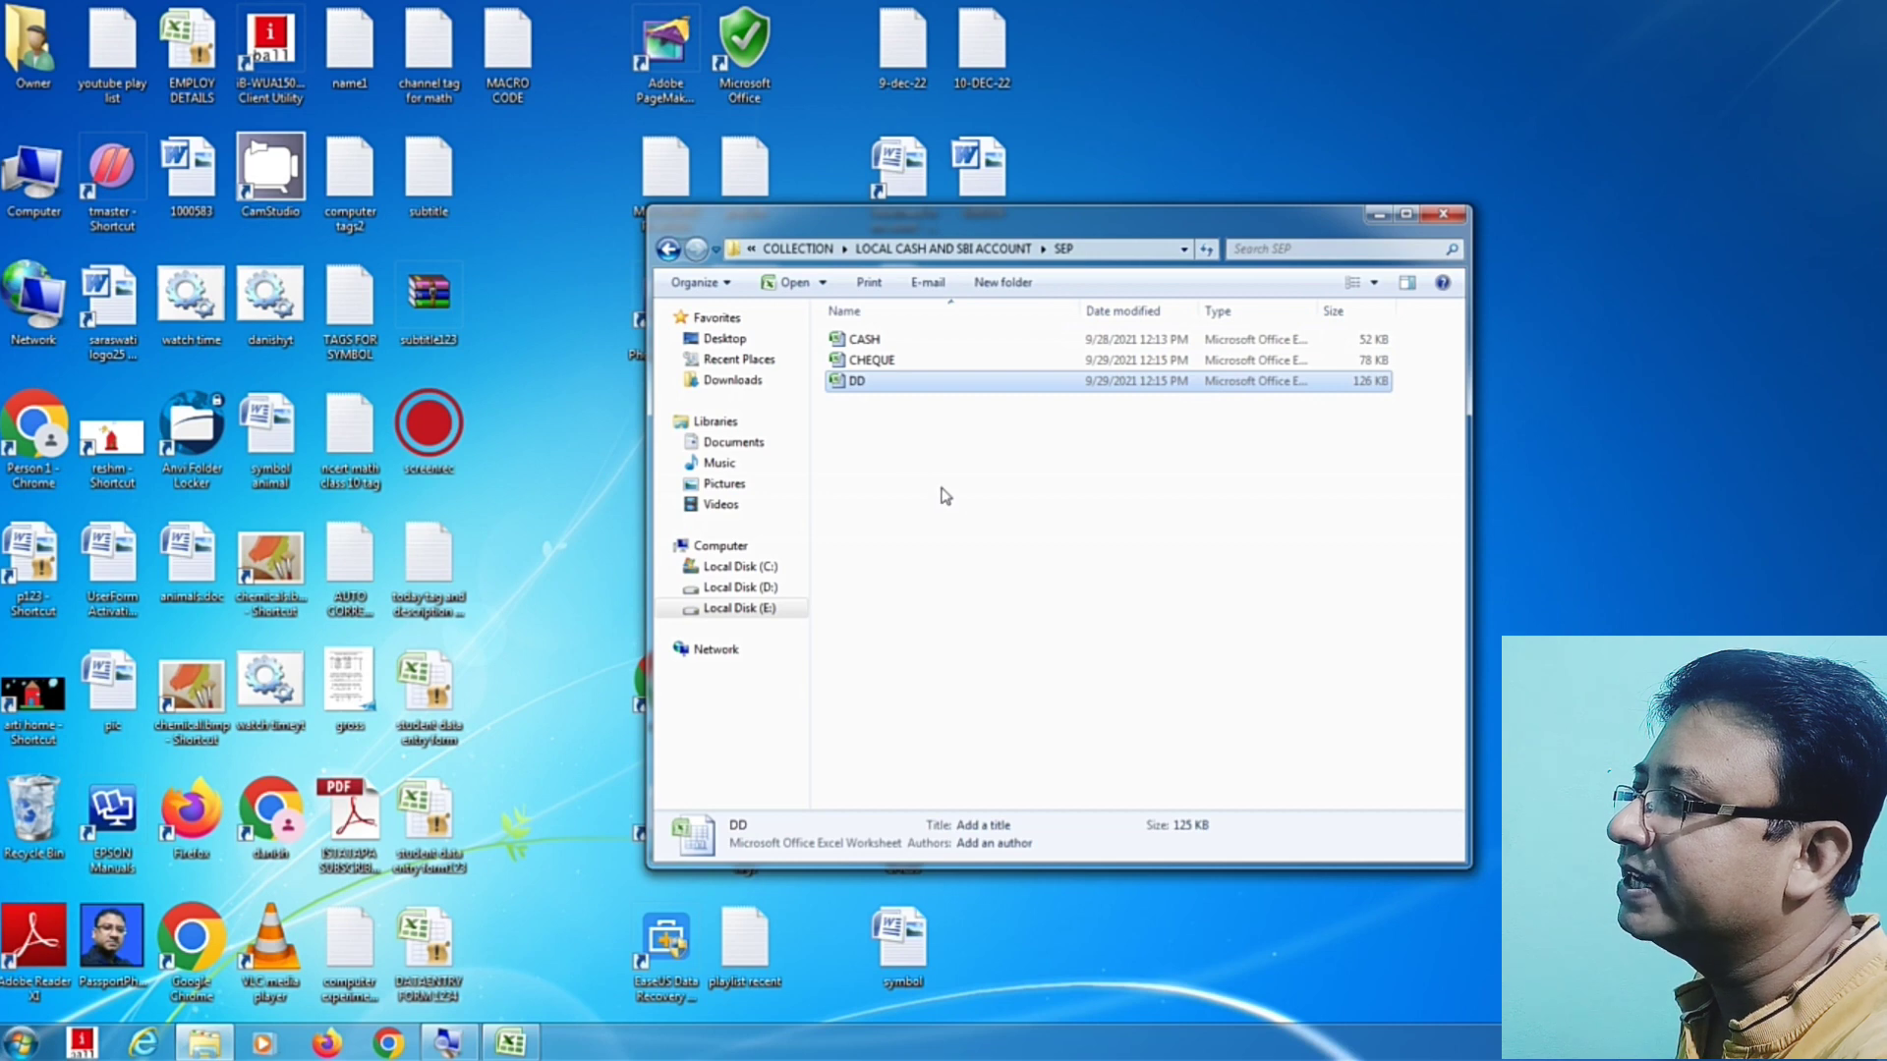
click(668, 248)
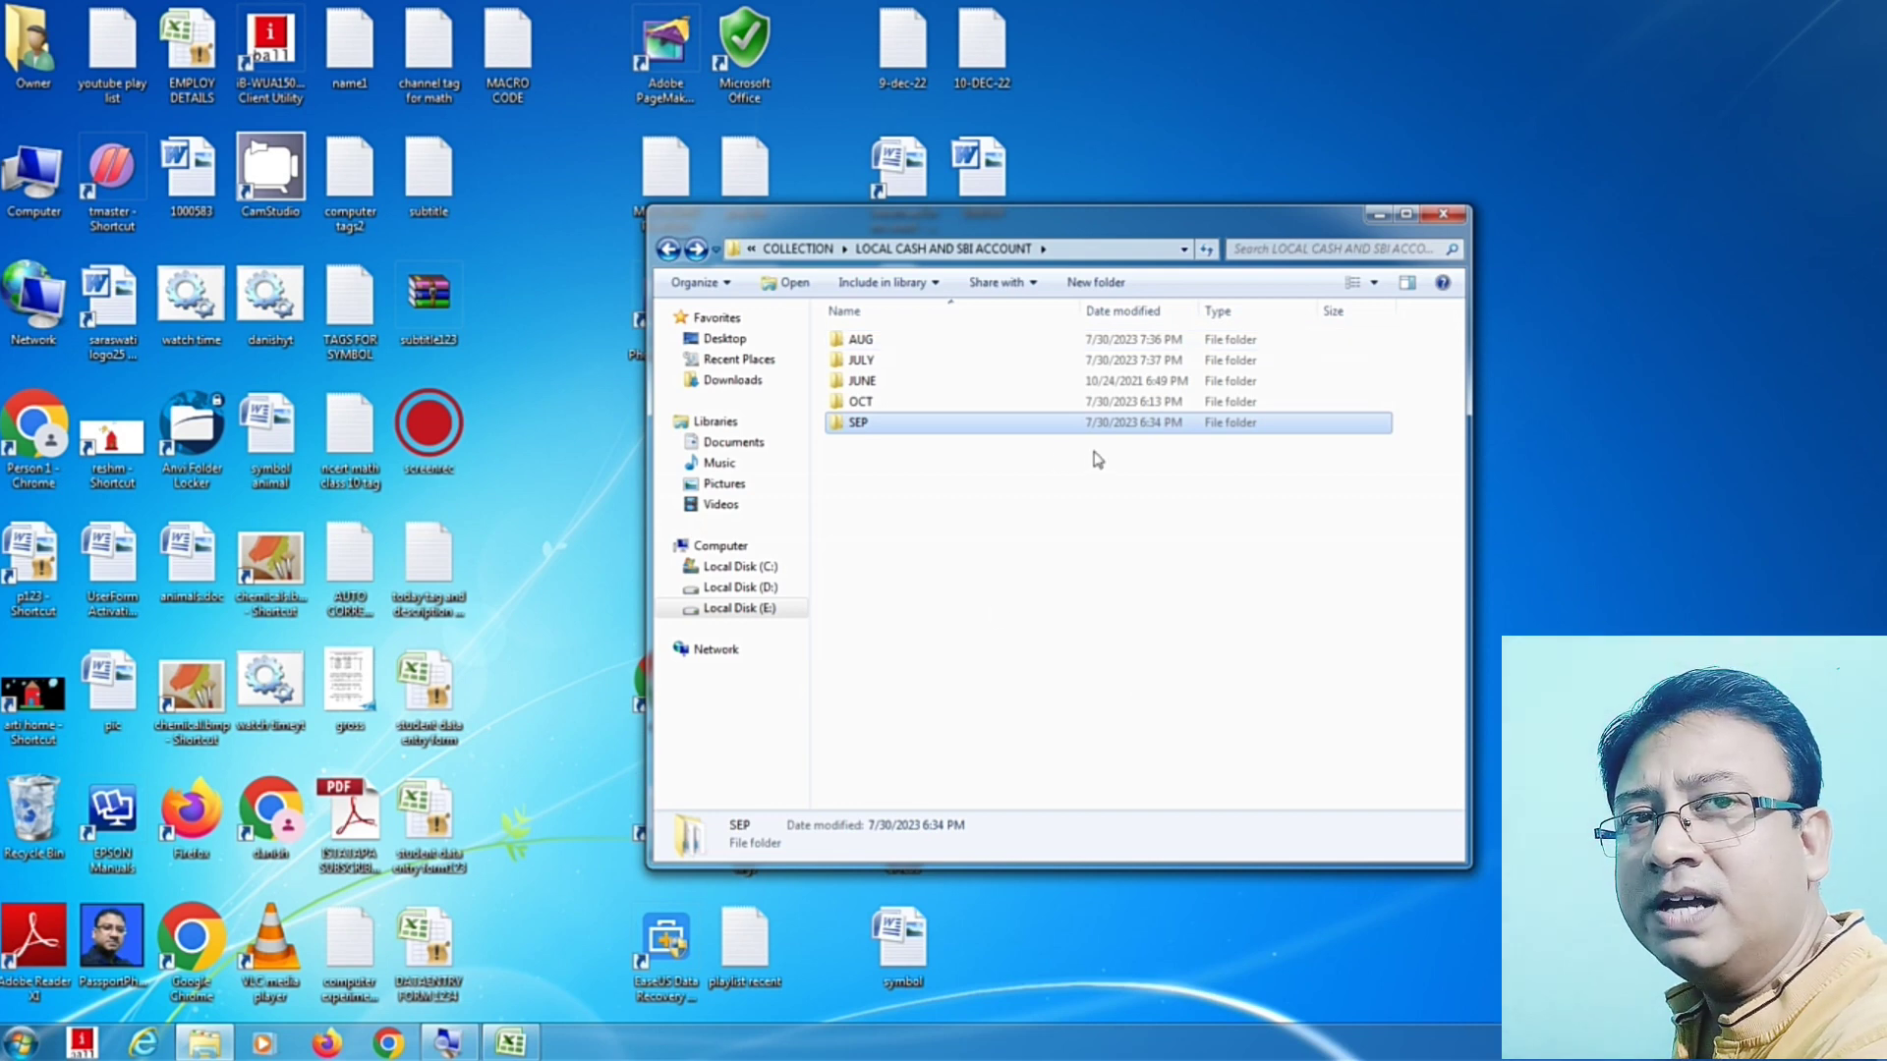
click(1437, 217)
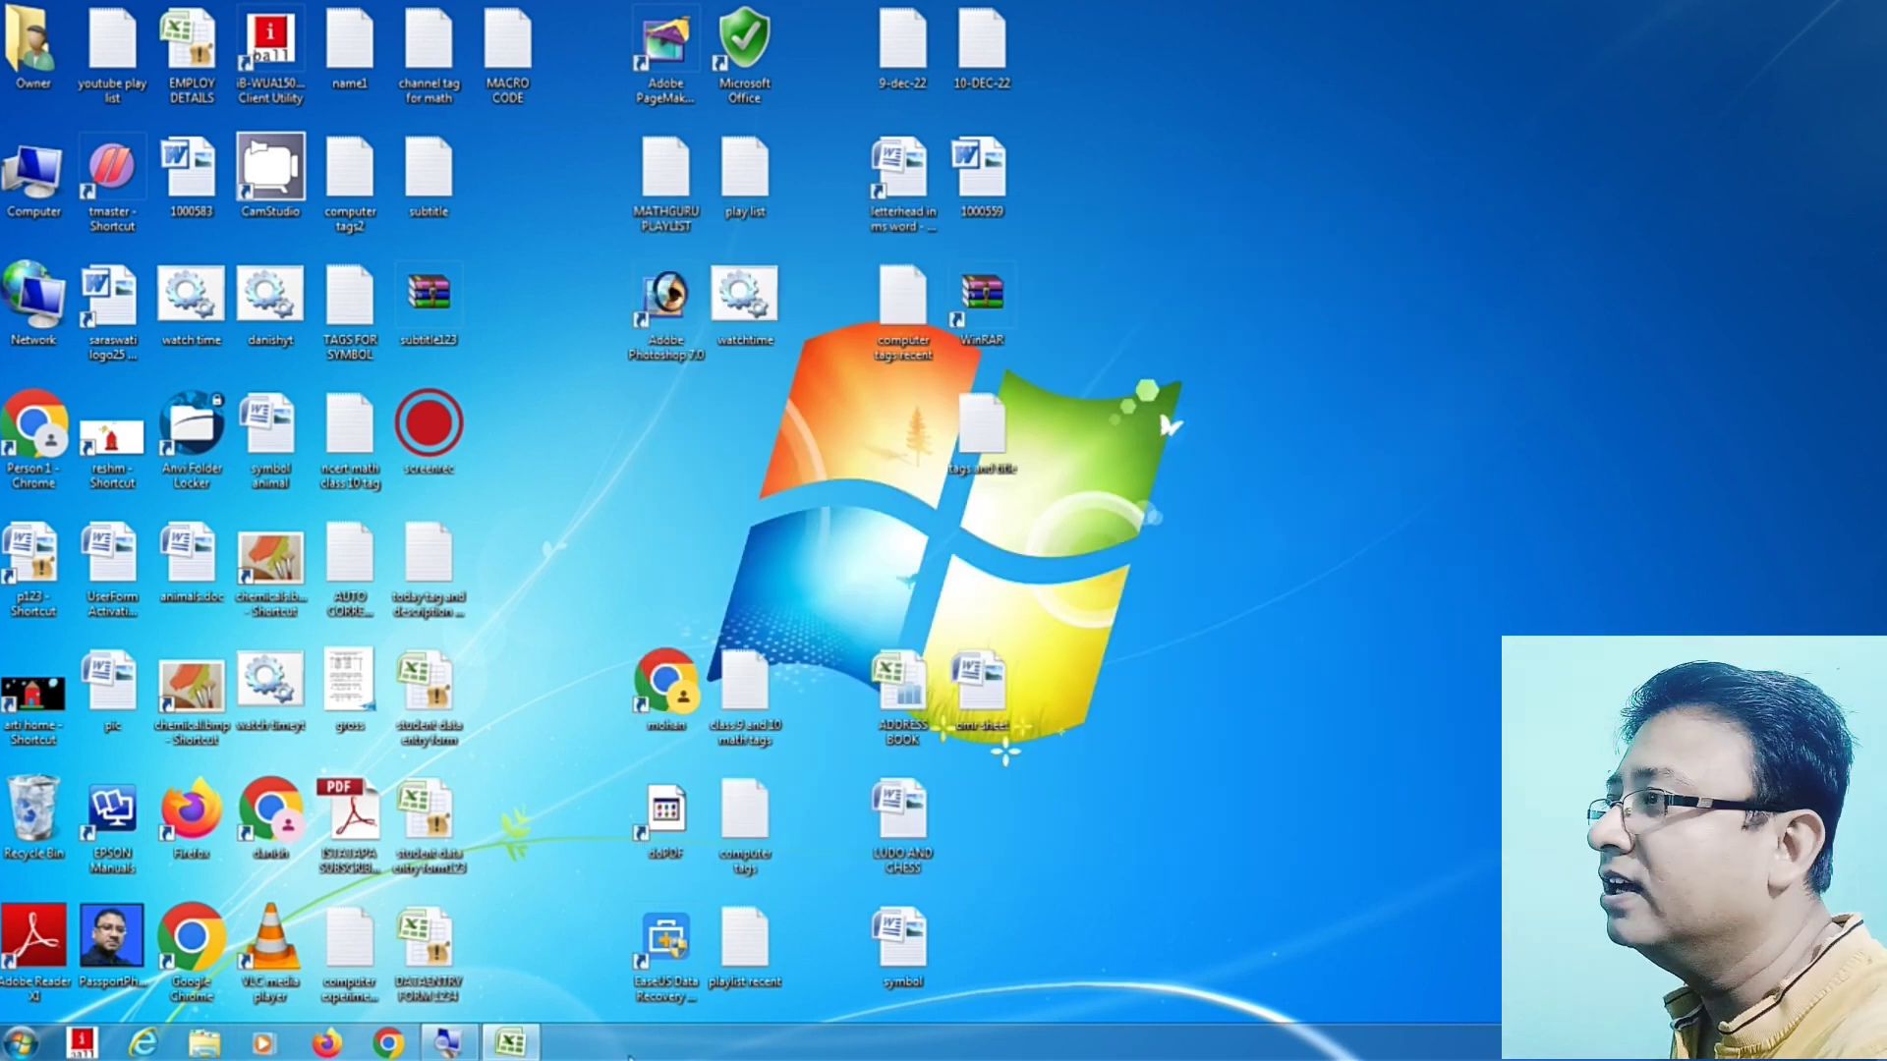
click(521, 1043)
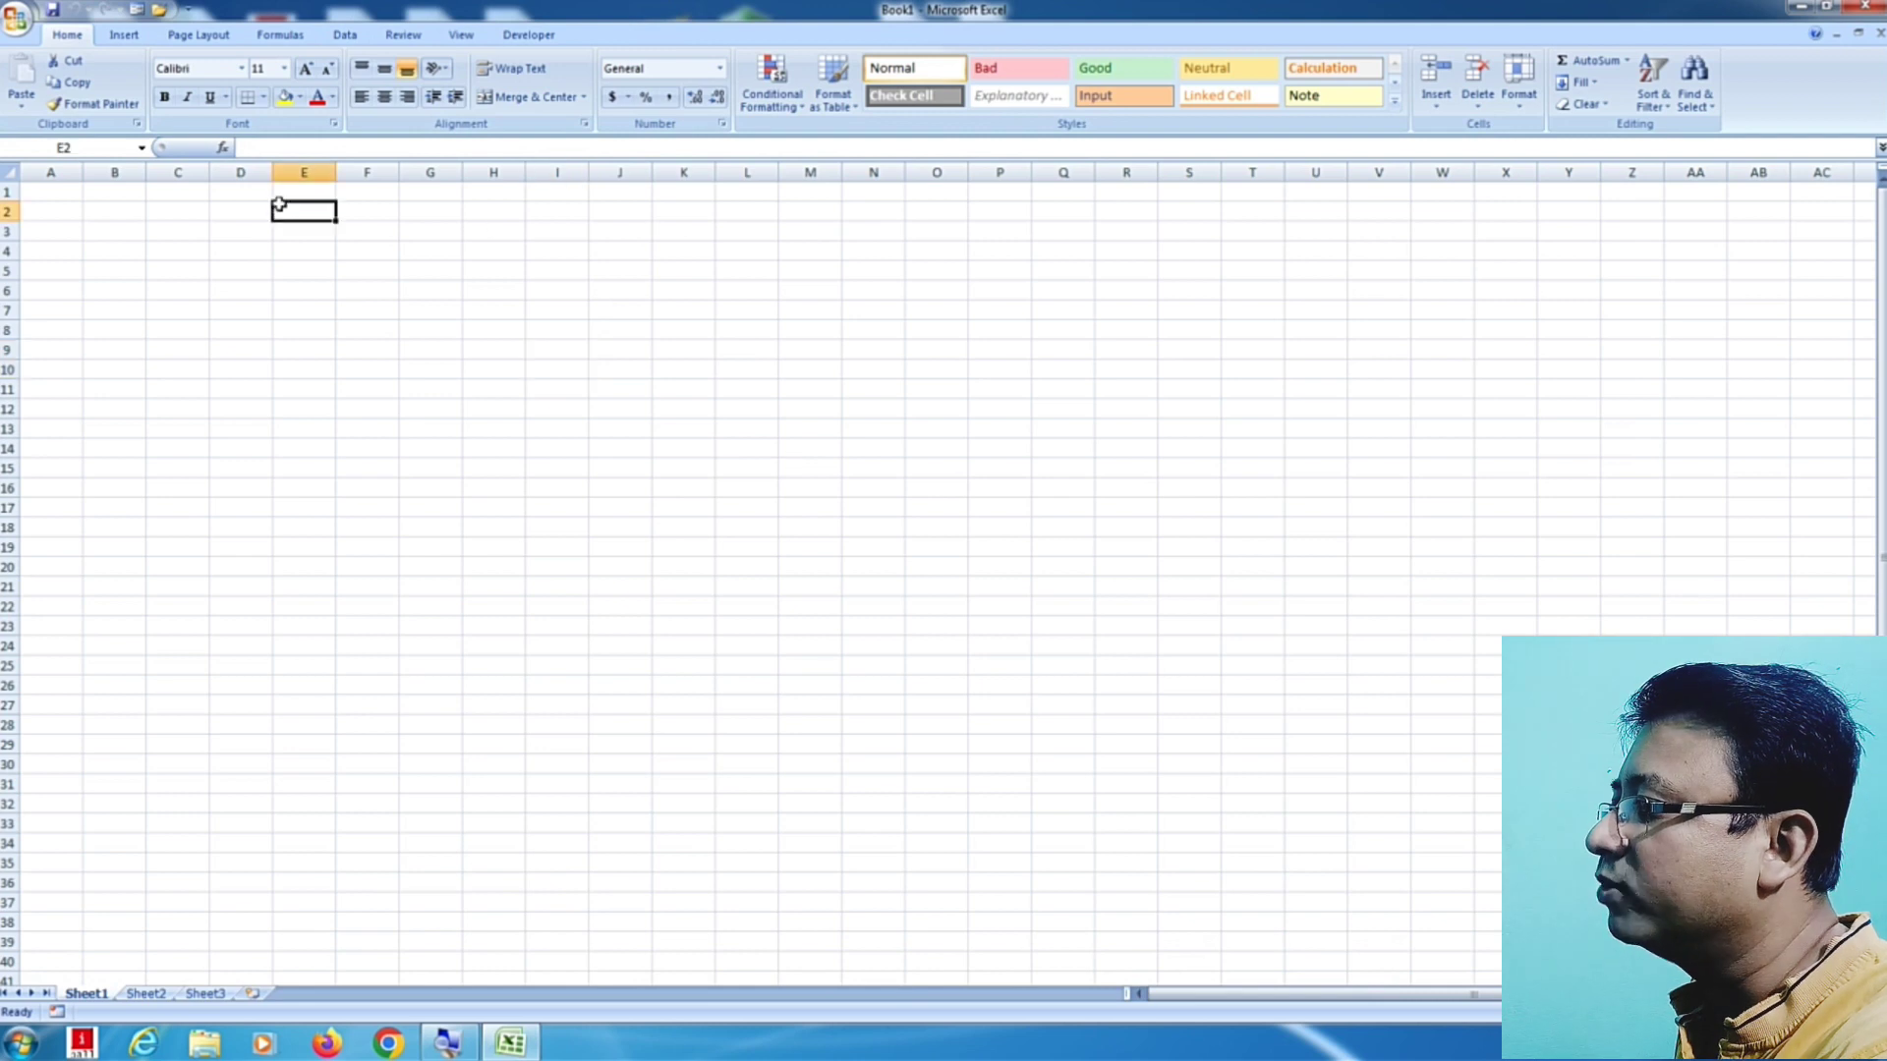
click(414, 325)
click(357, 270)
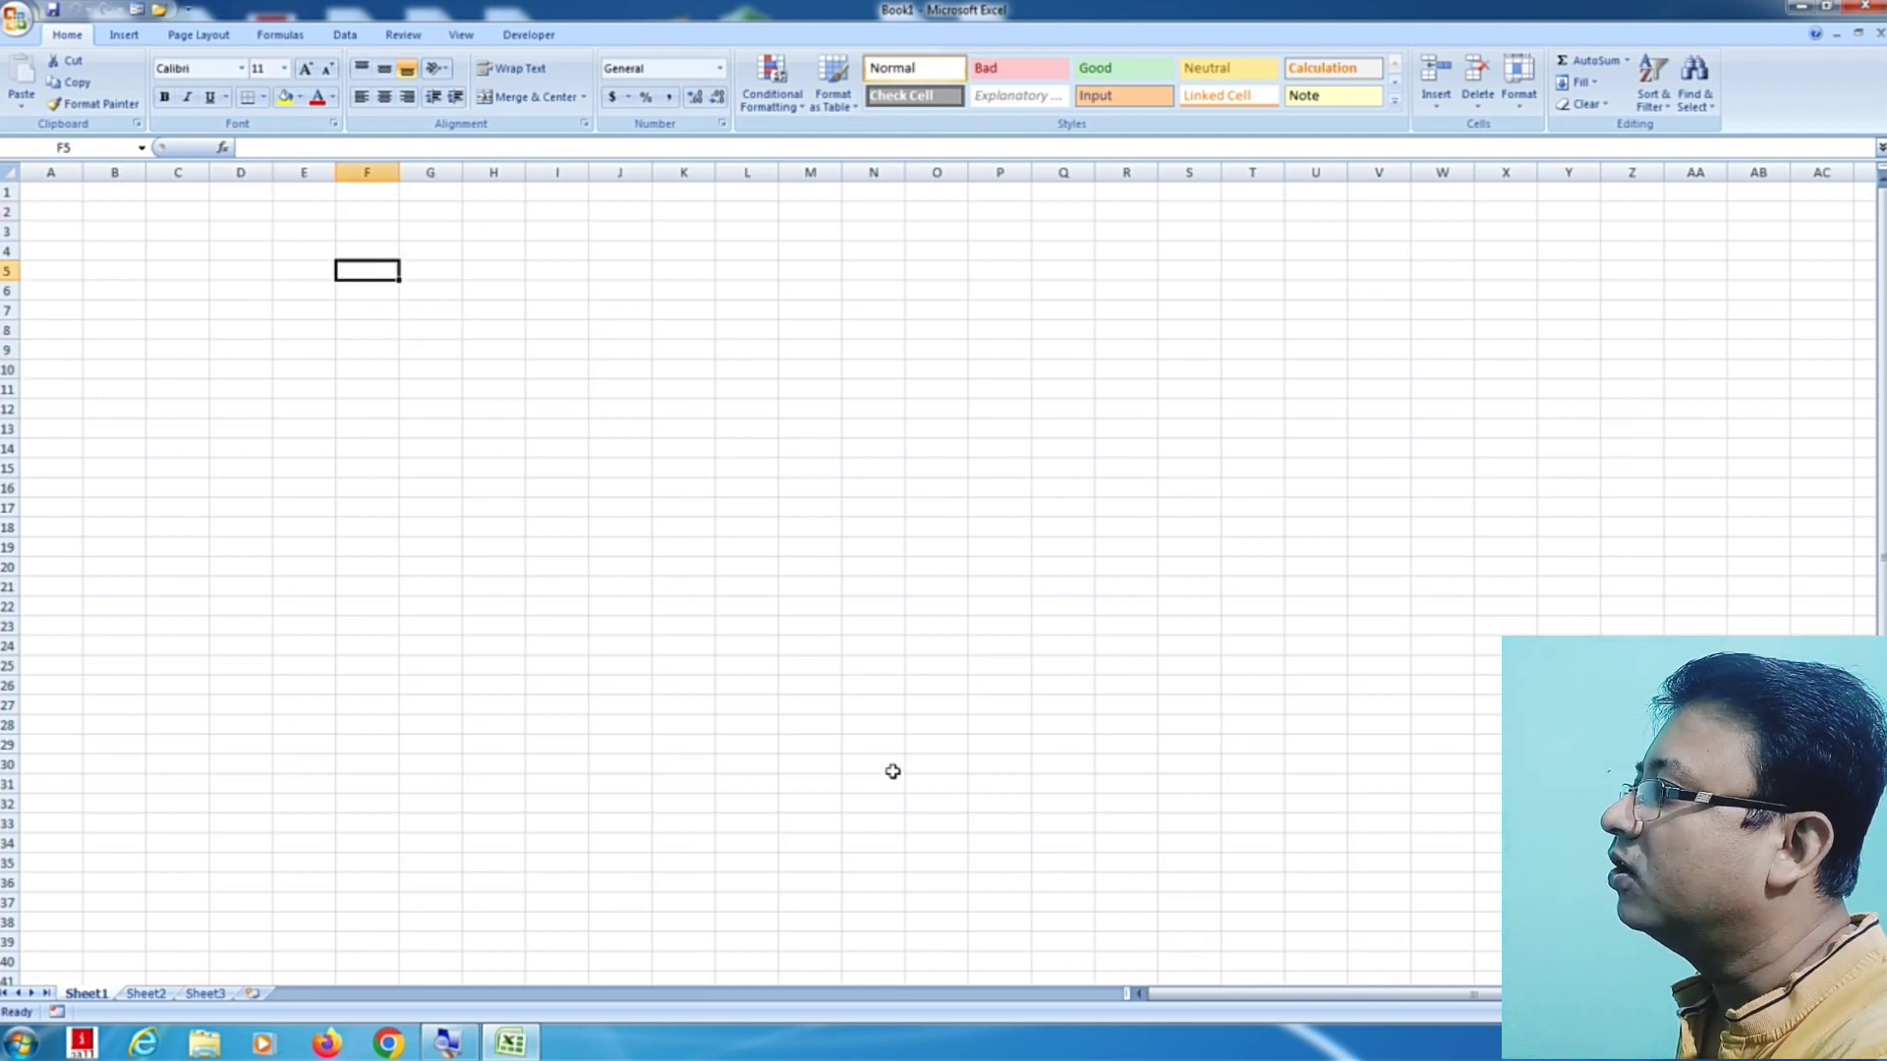
click(427, 348)
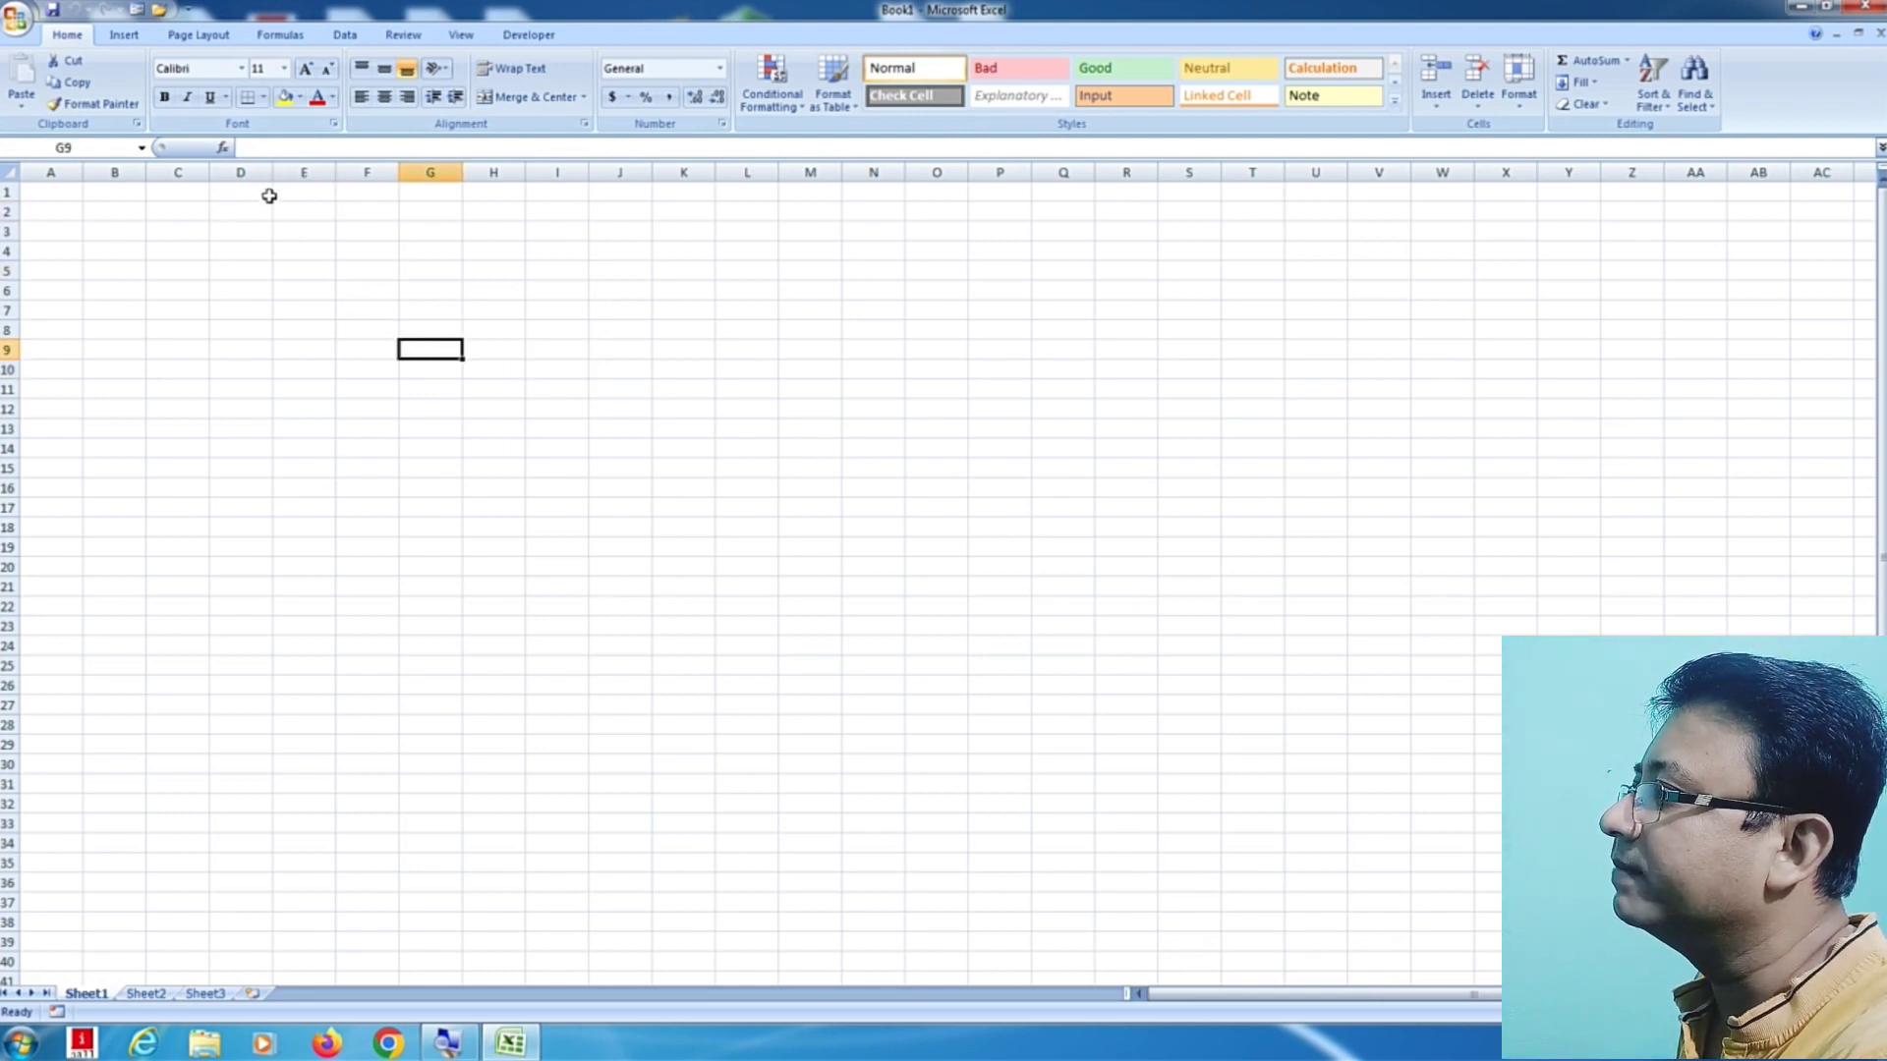
click(122, 36)
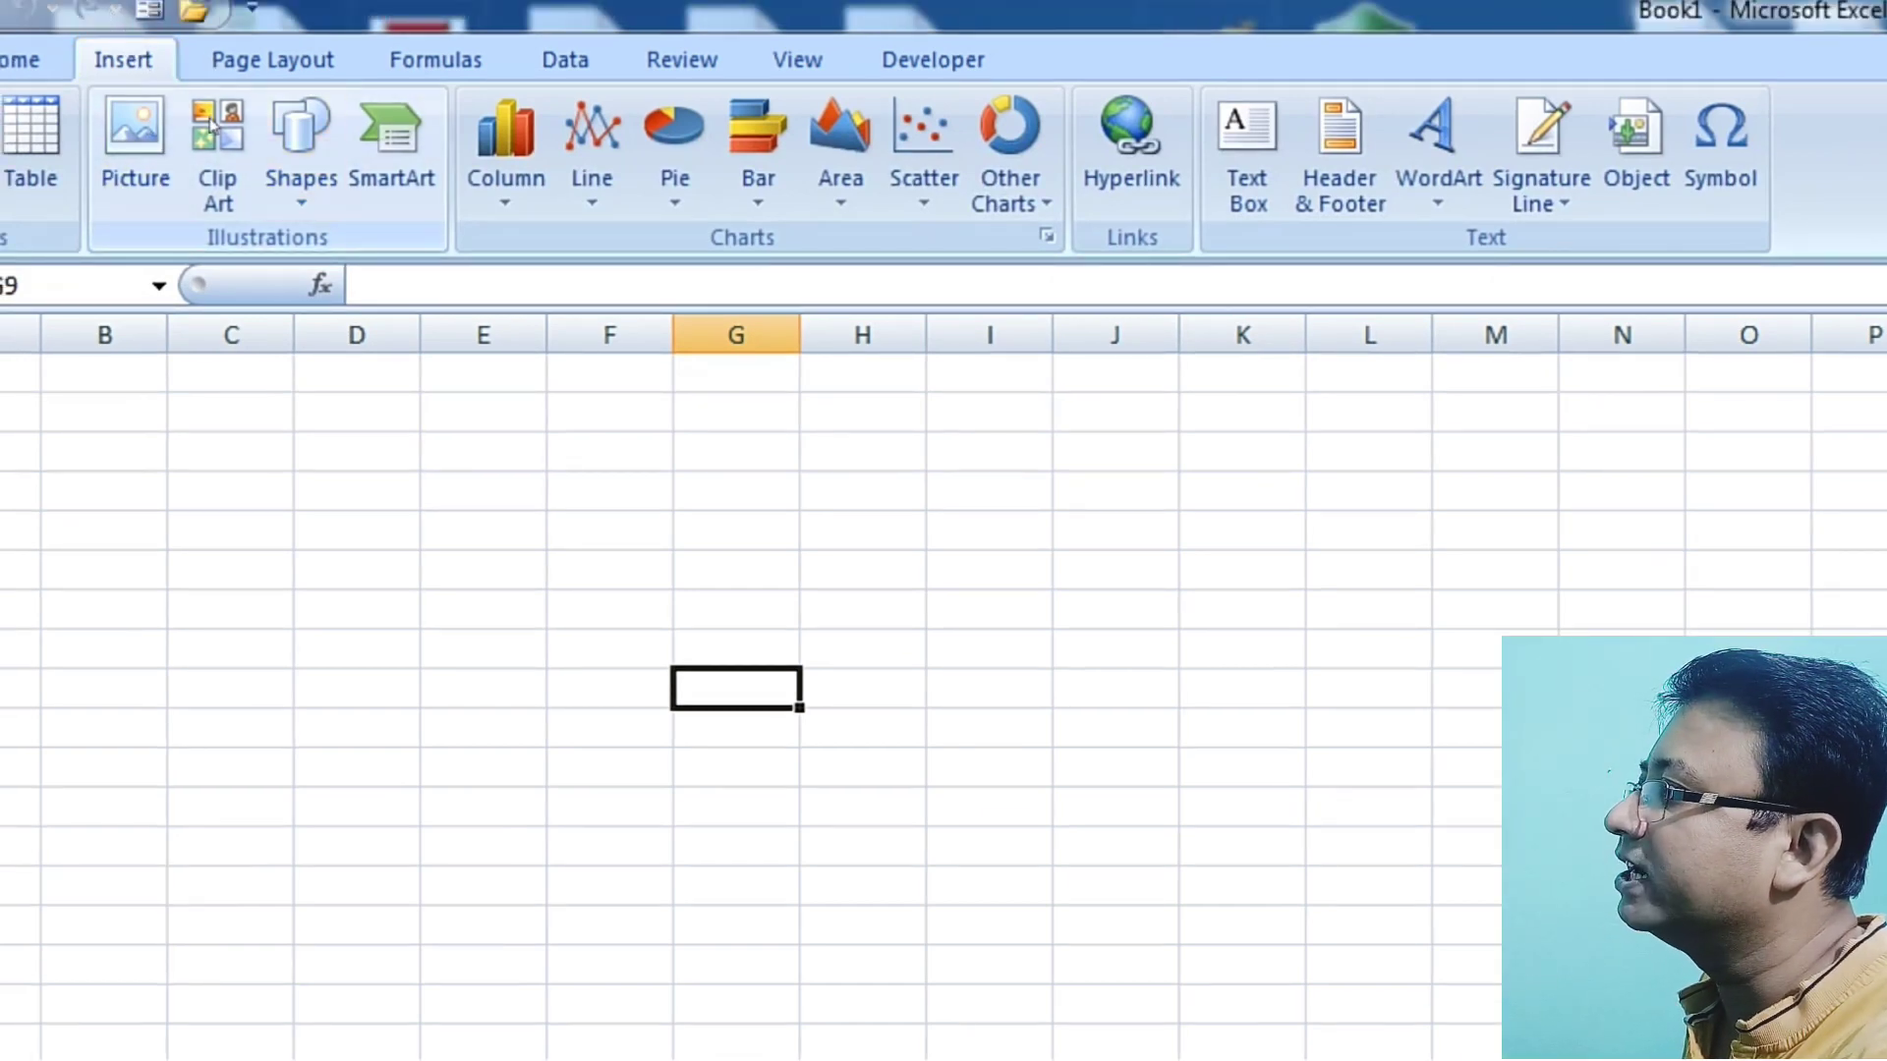
click(275, 153)
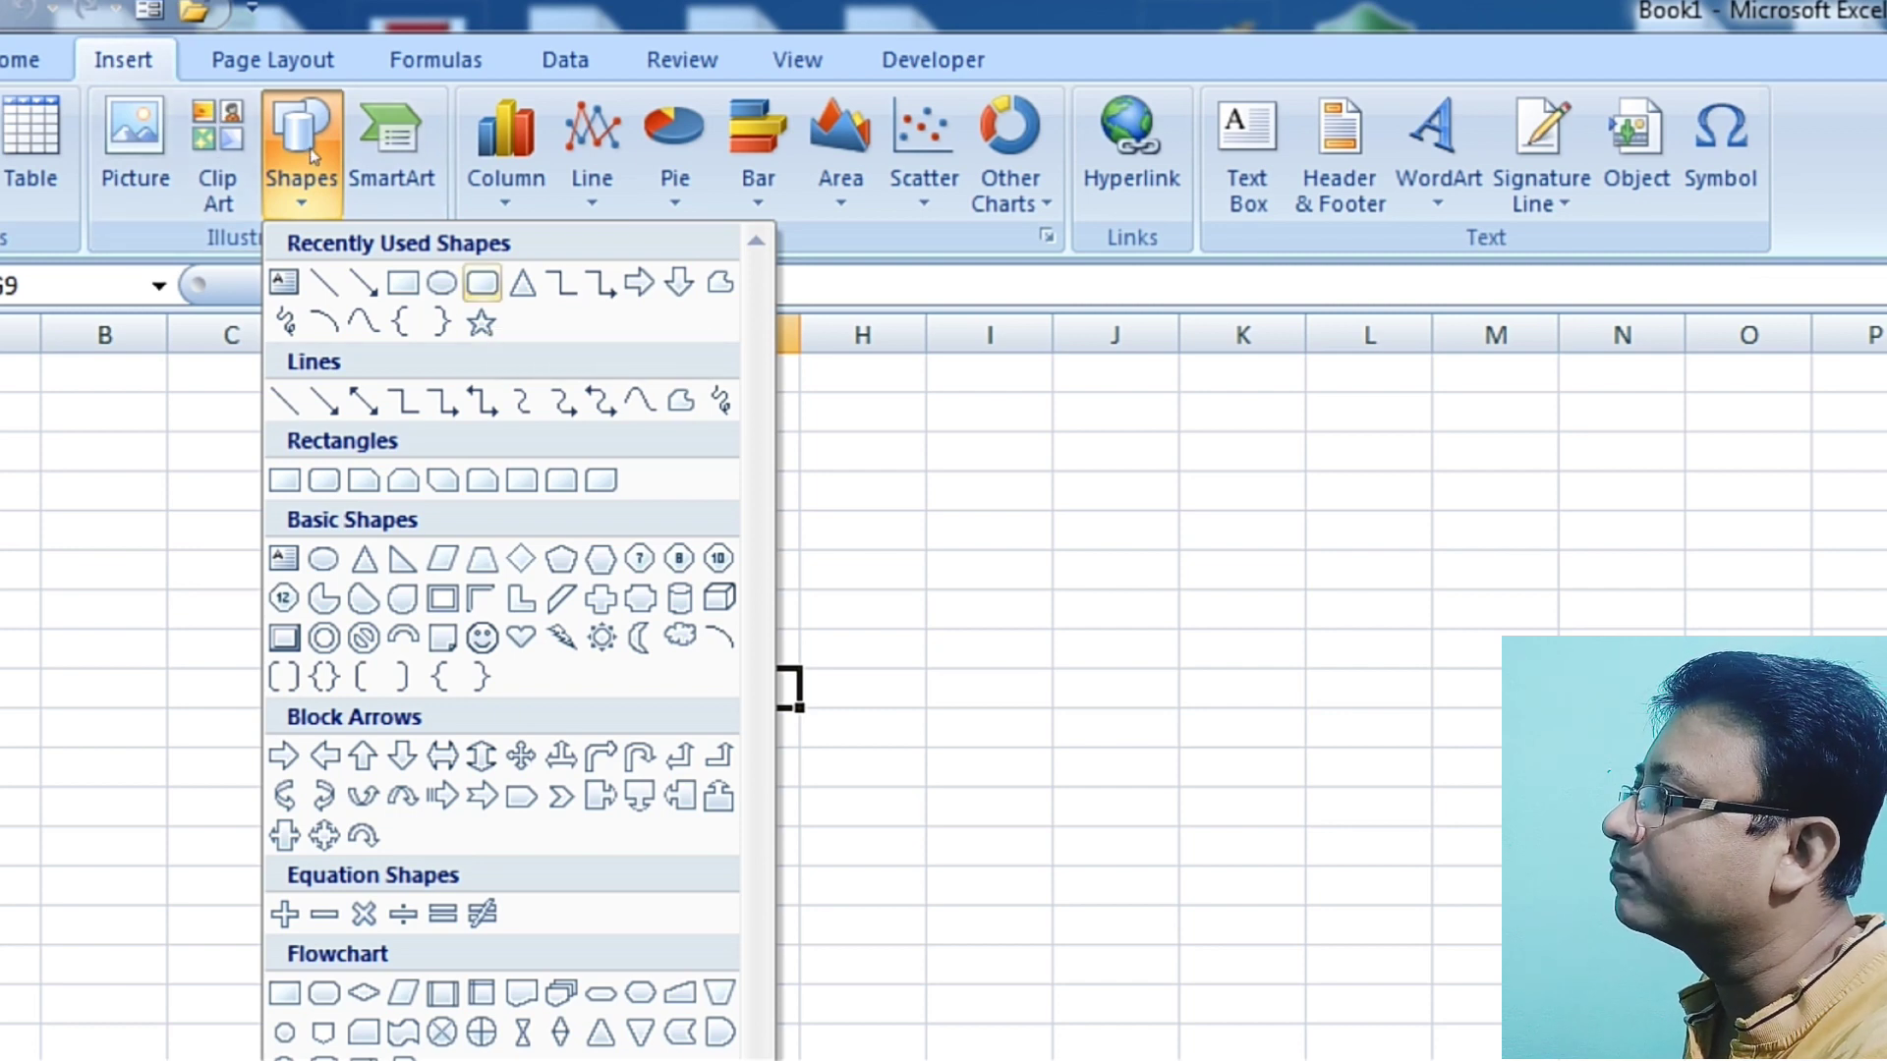
click(482, 283)
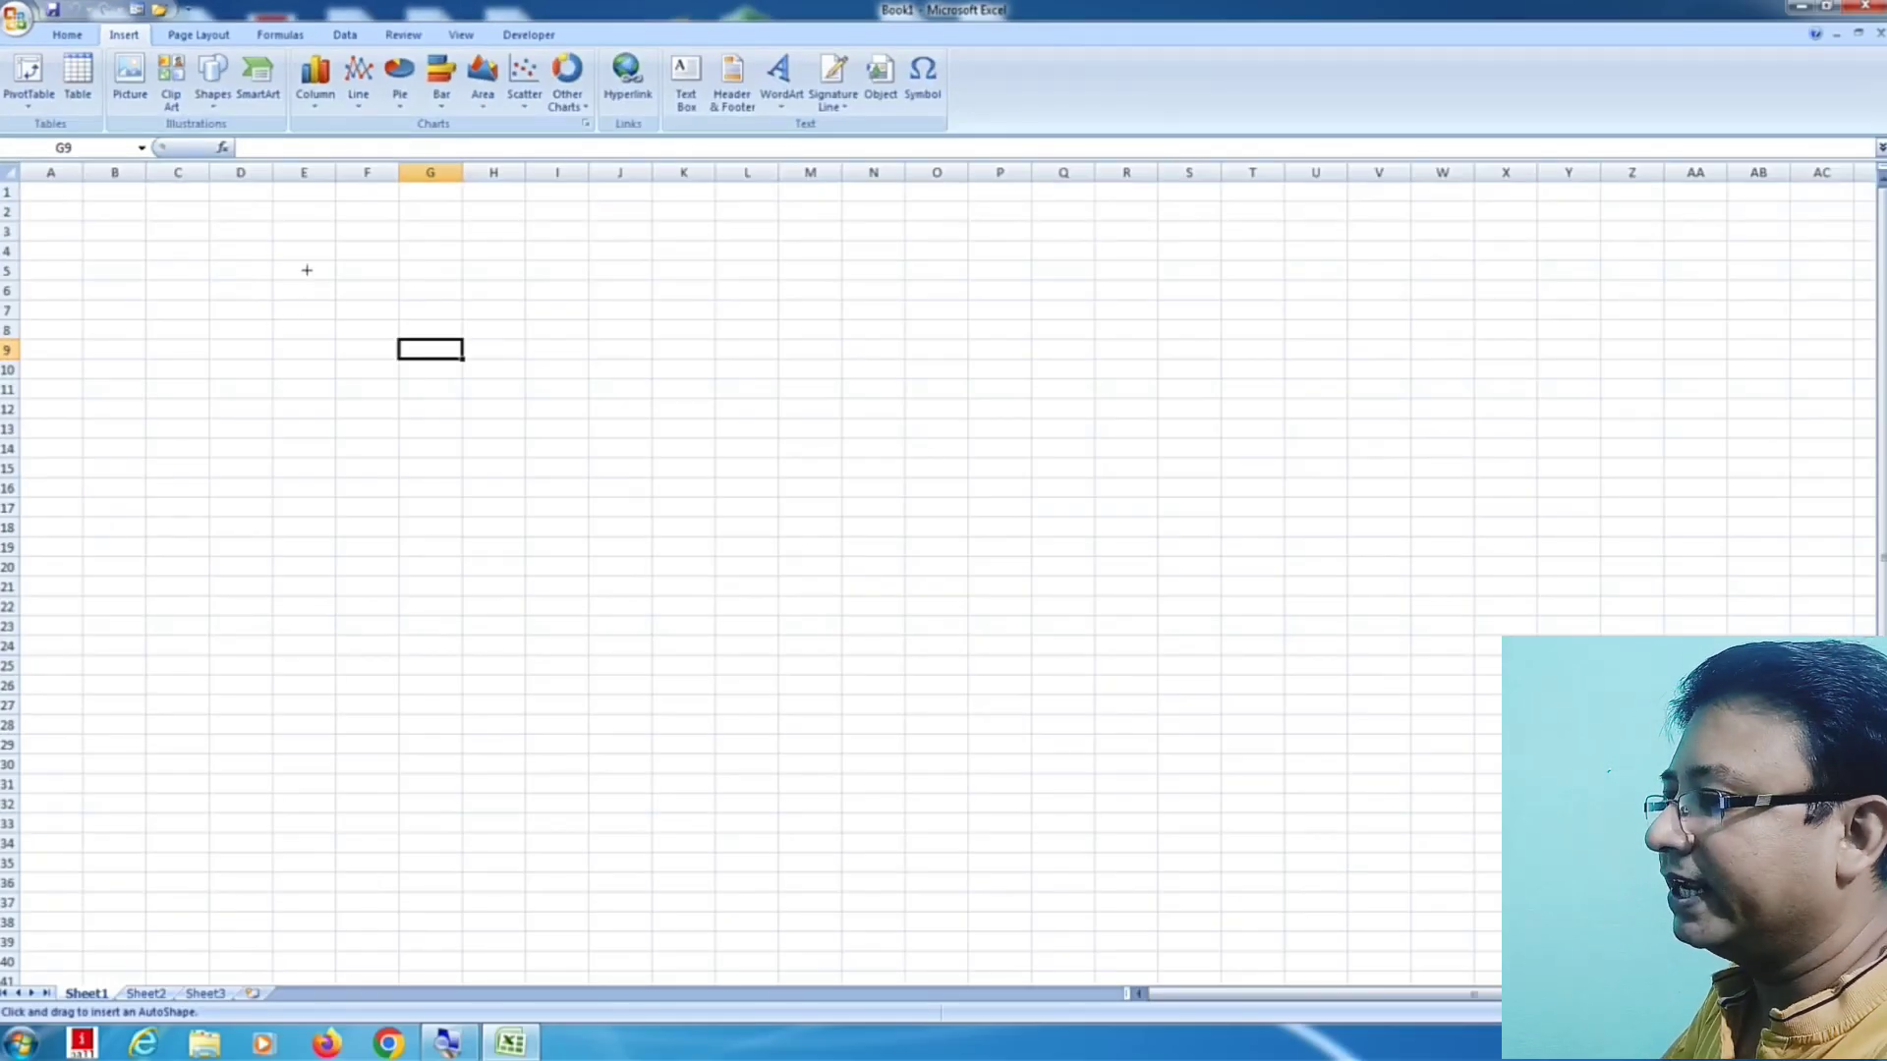
drag(307, 269, 493, 356)
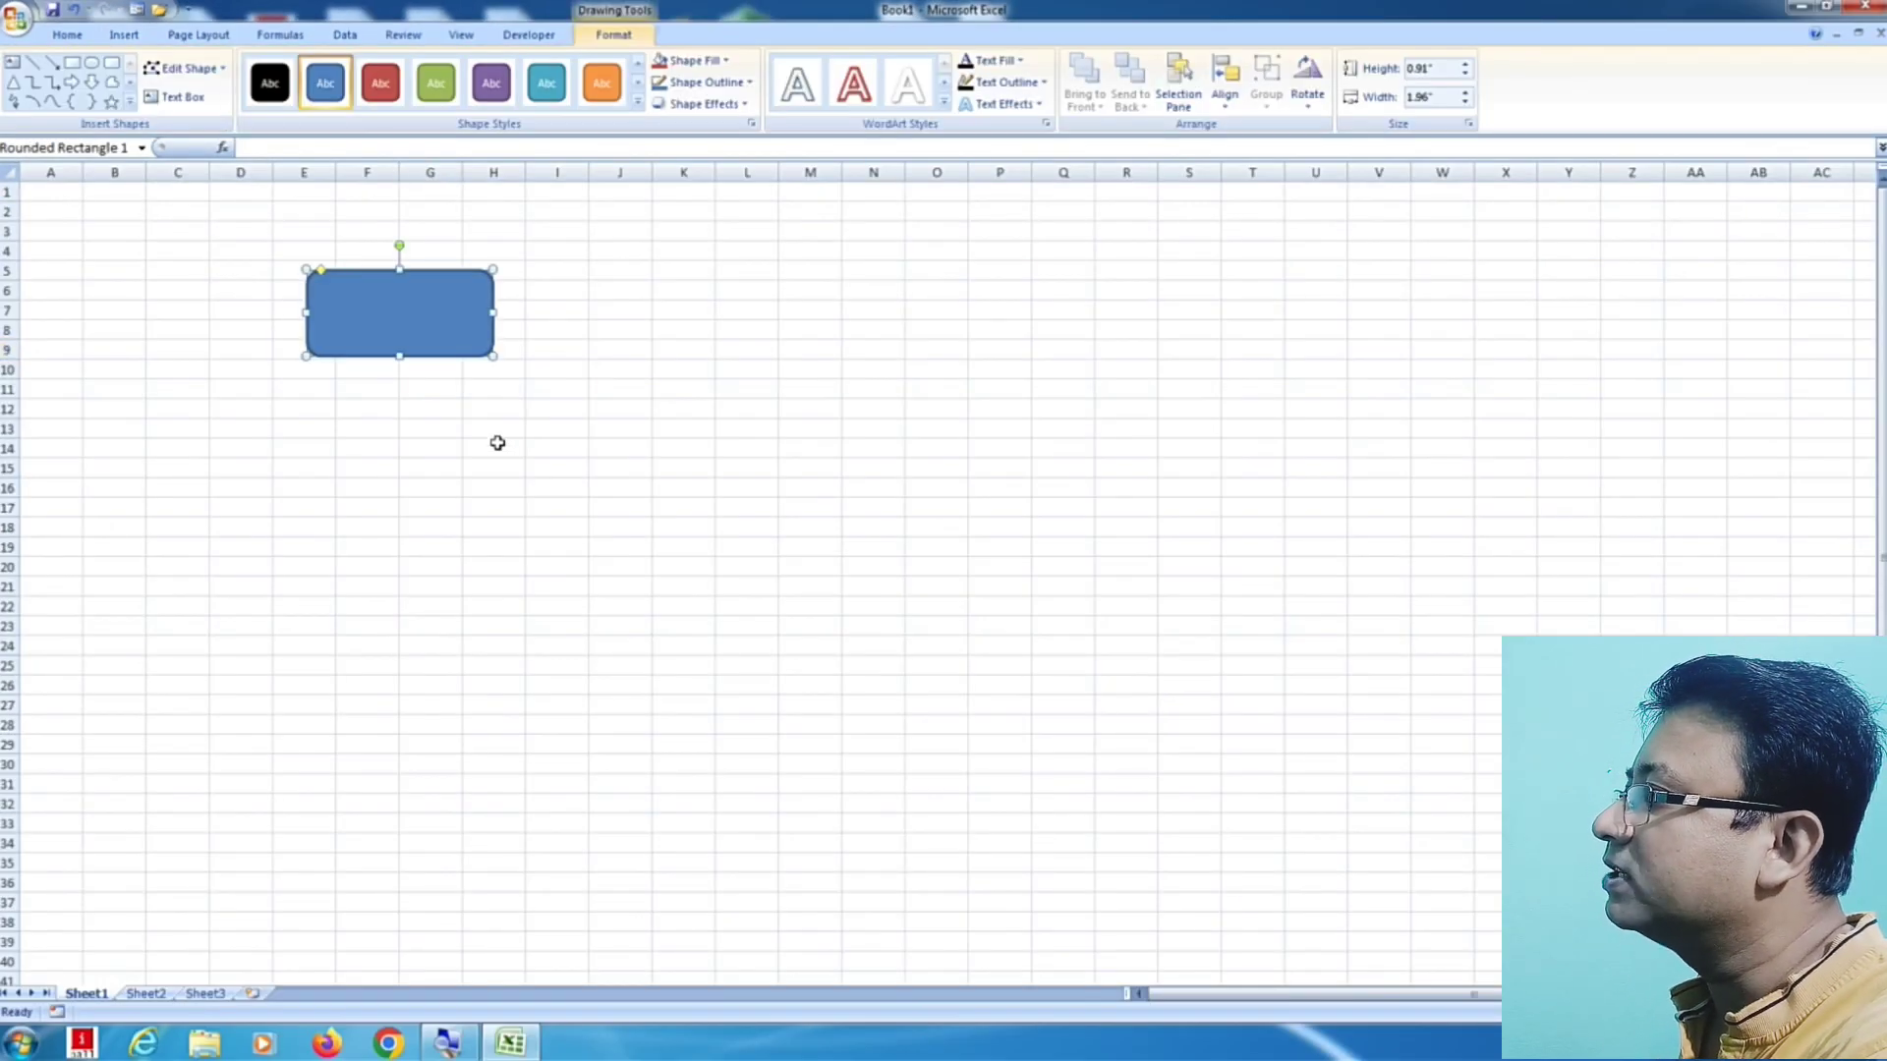
right_click(403, 308)
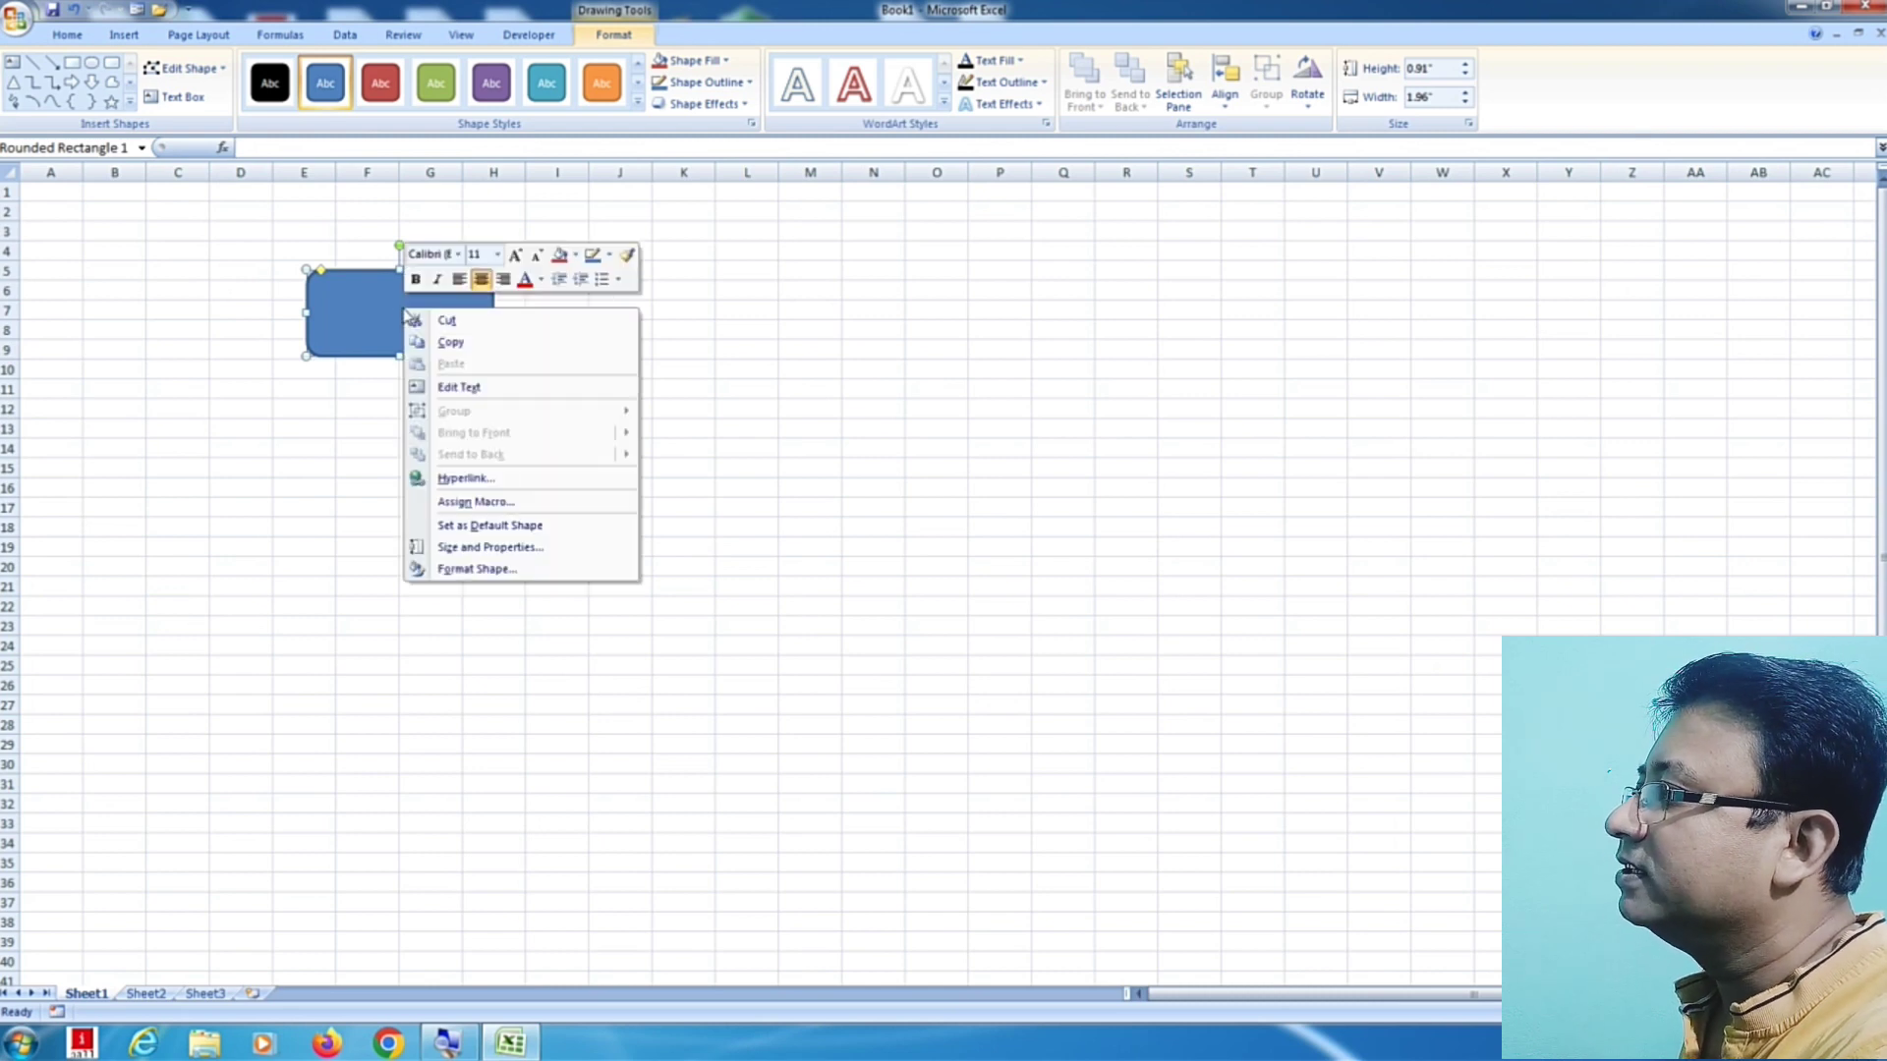
click(462, 389)
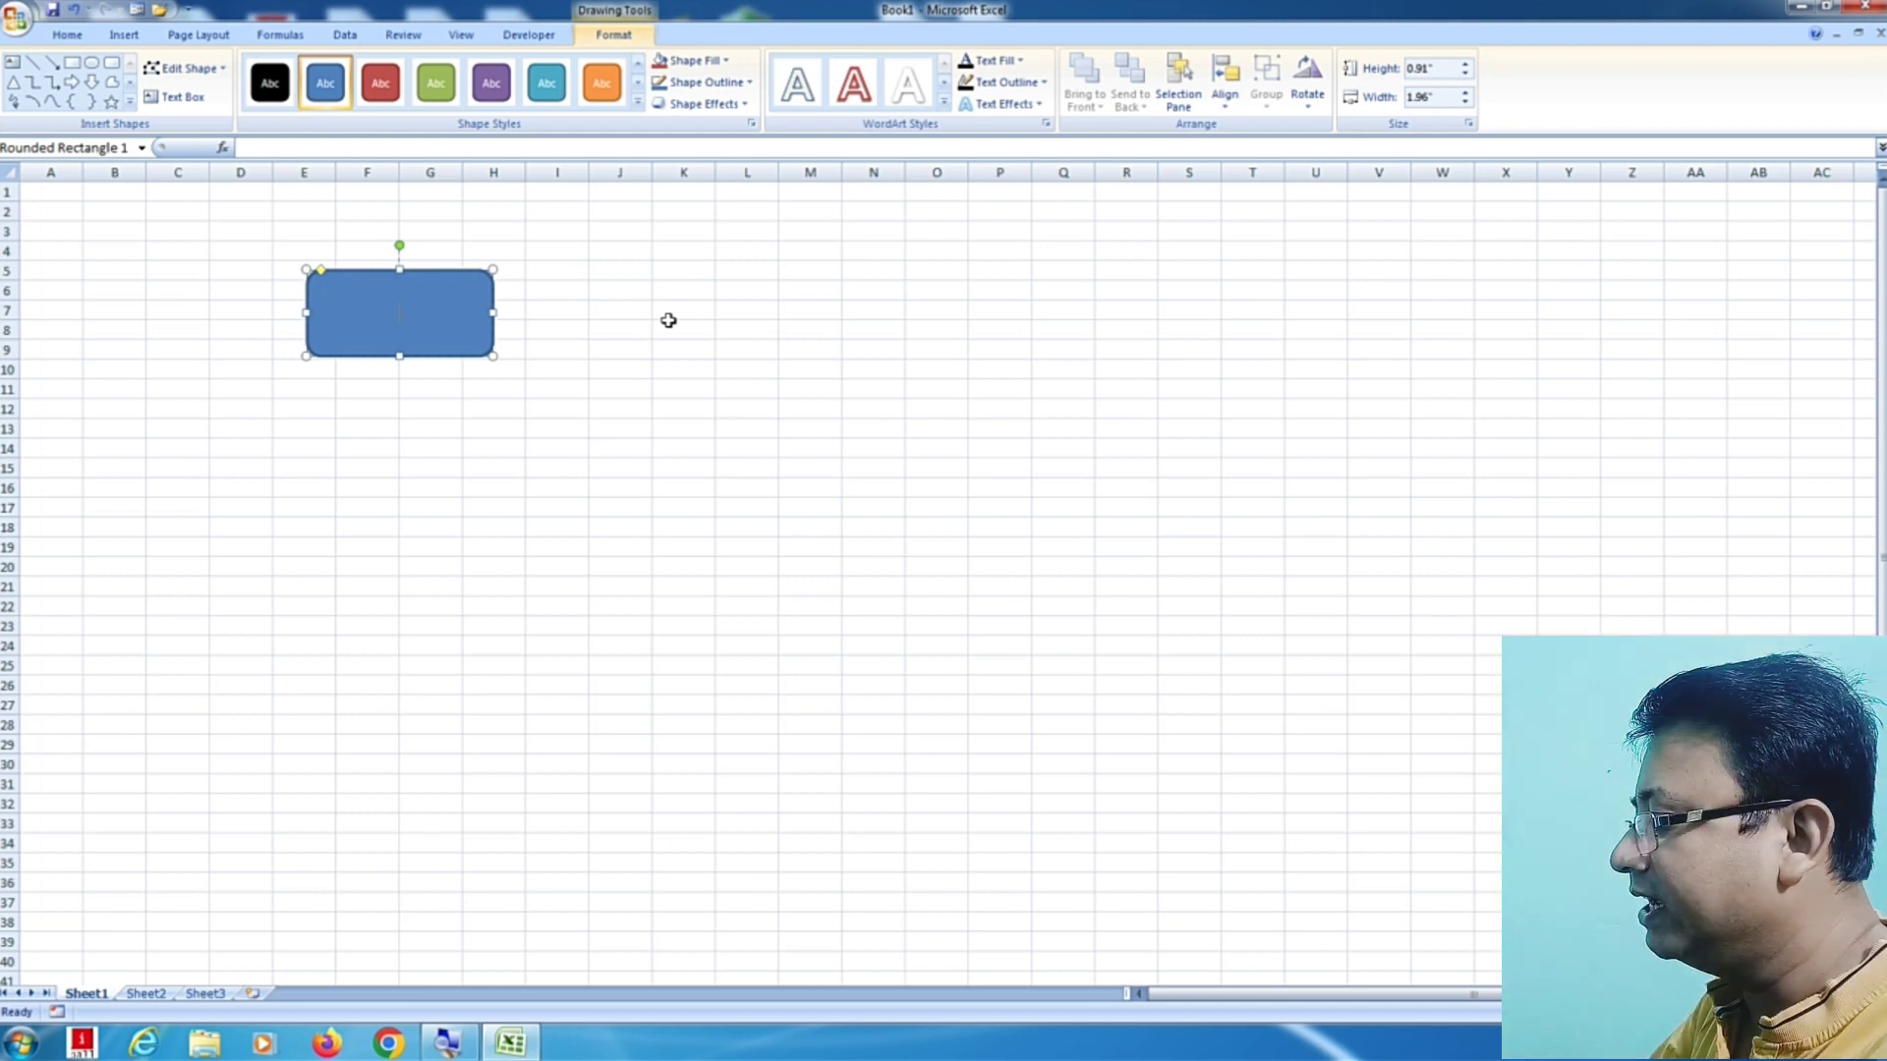
text(REPOS)
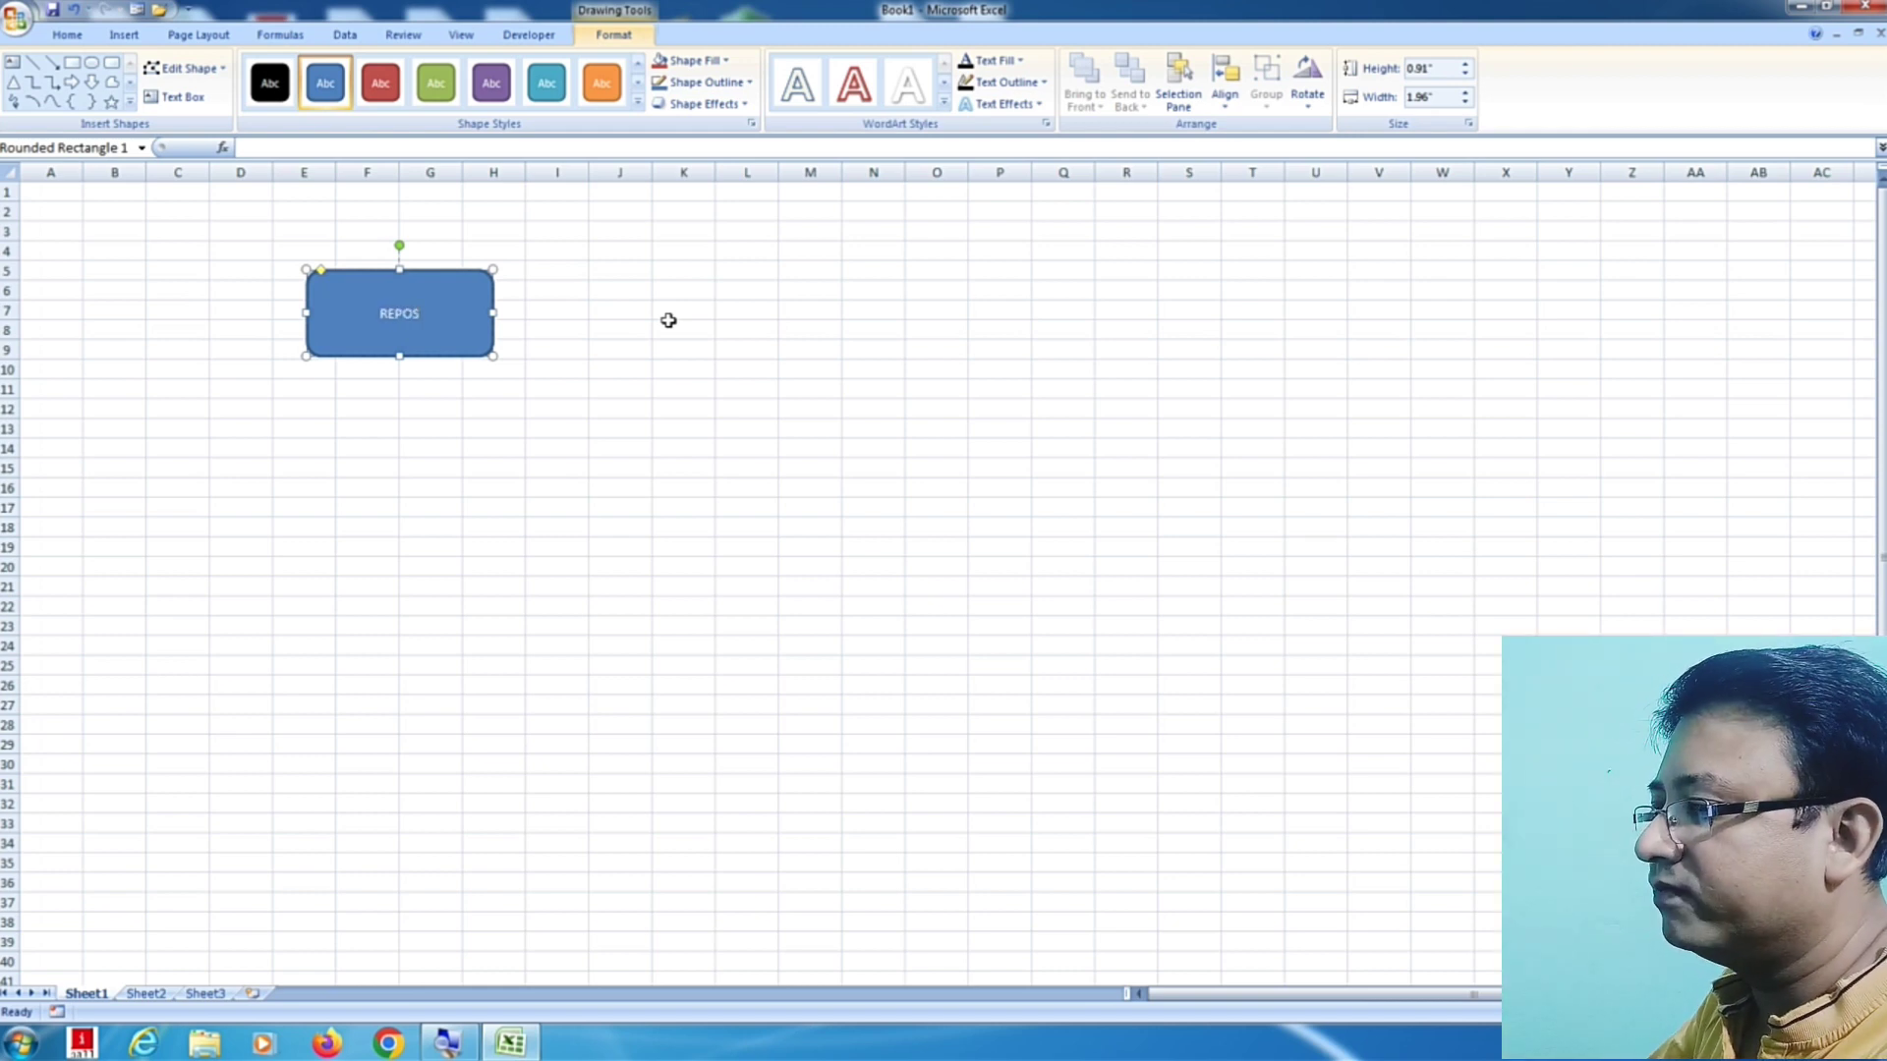
key(BackSpace)
text(RT OF)
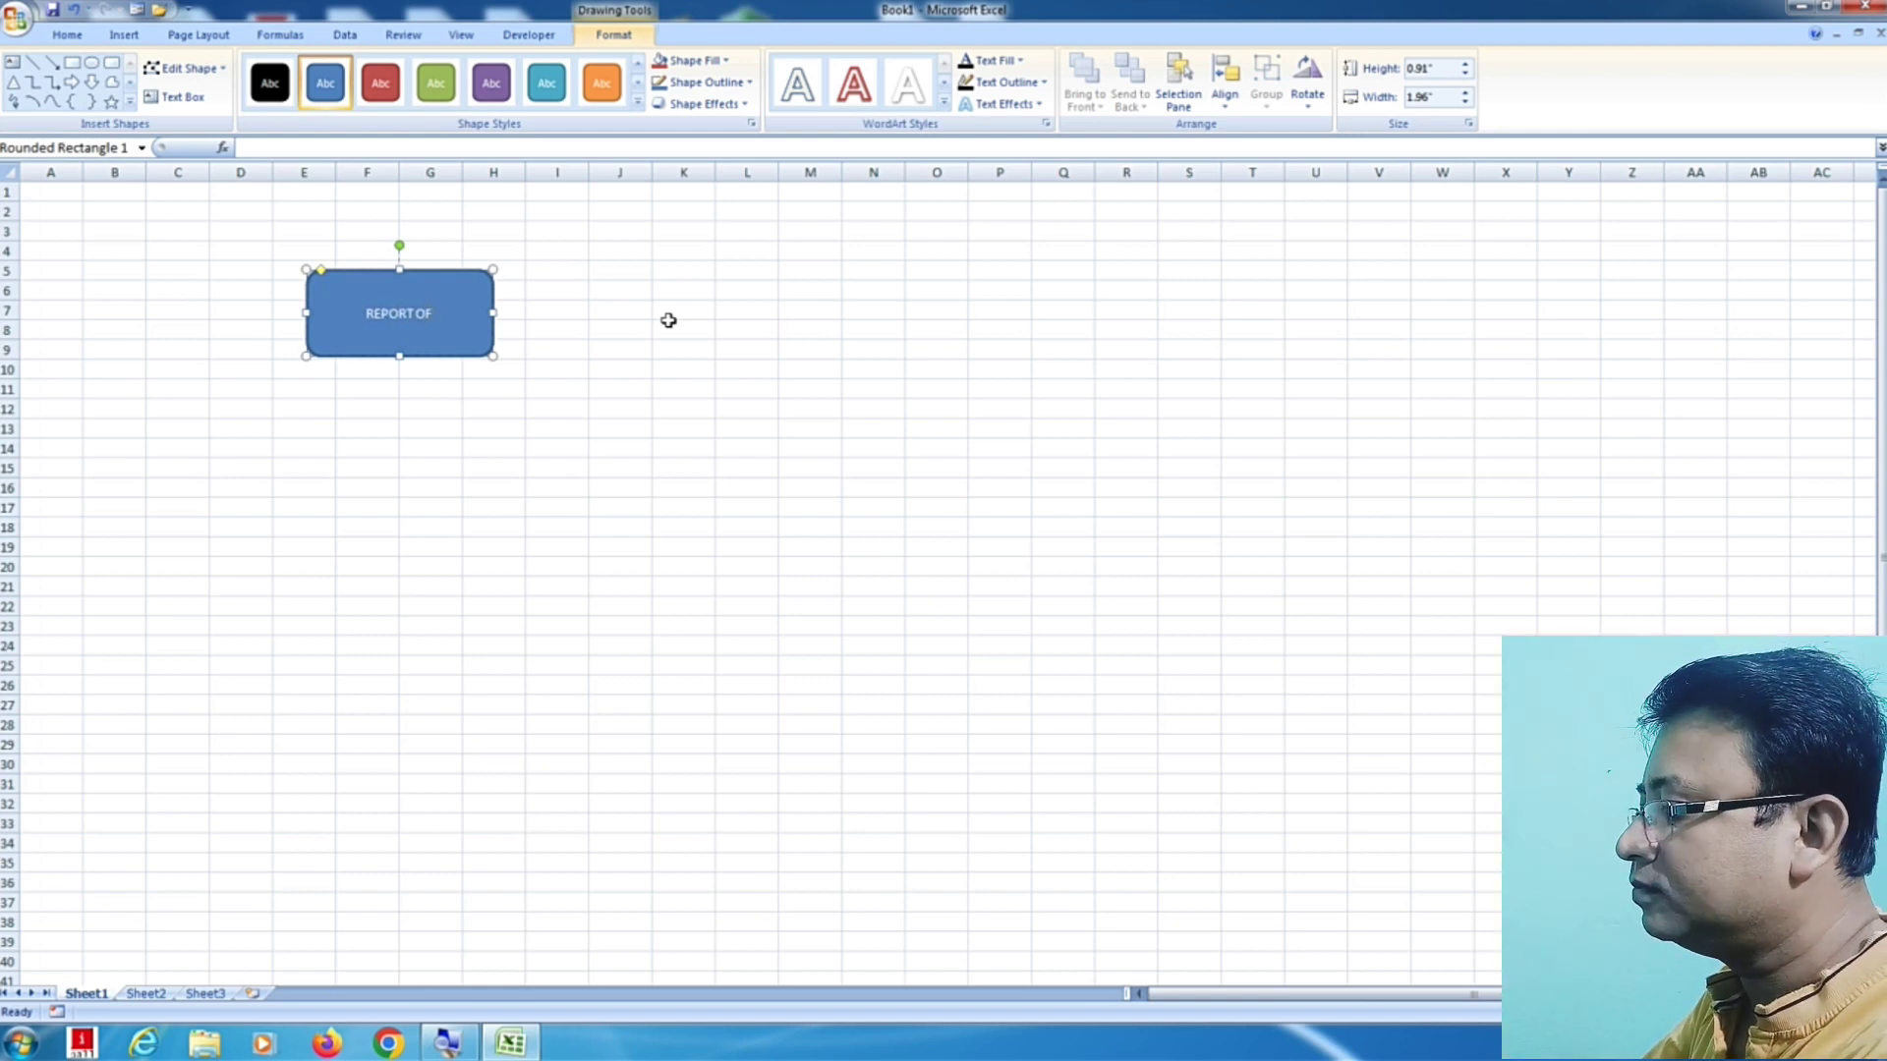
text( JUL)
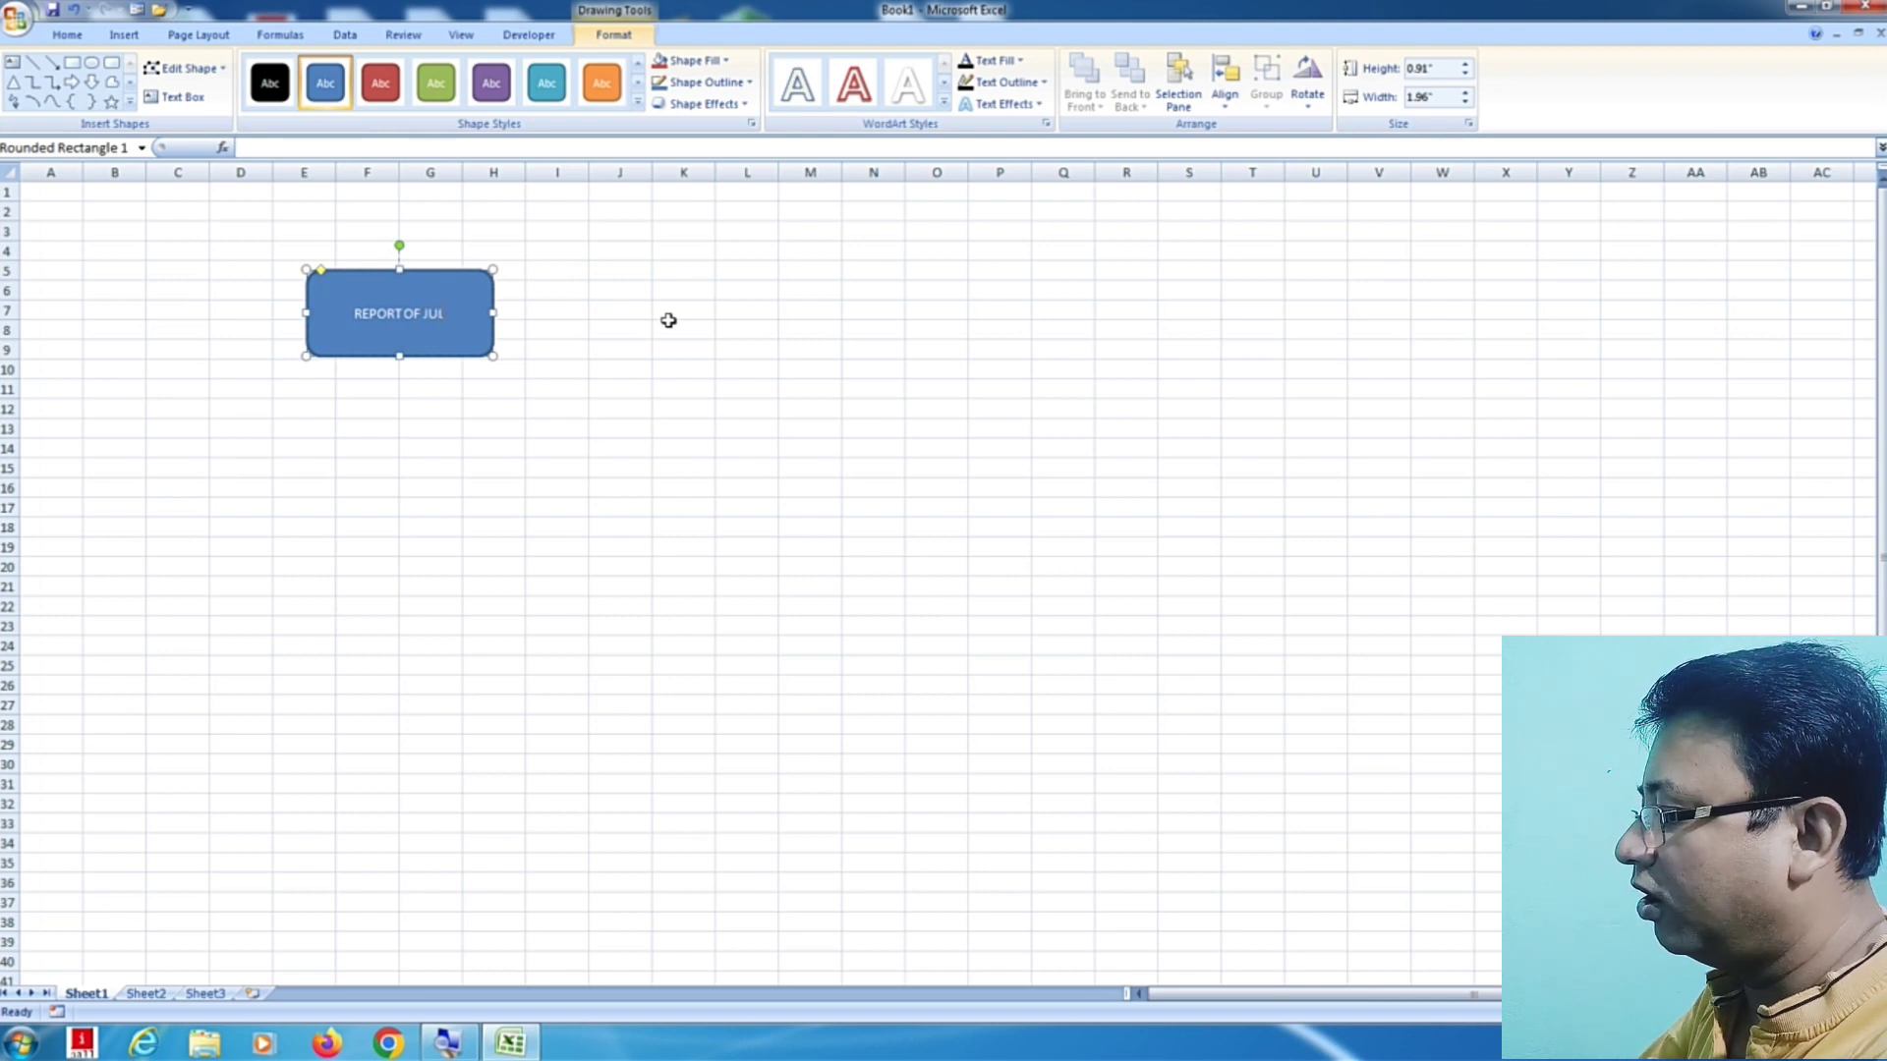
text(Y)
click(426, 463)
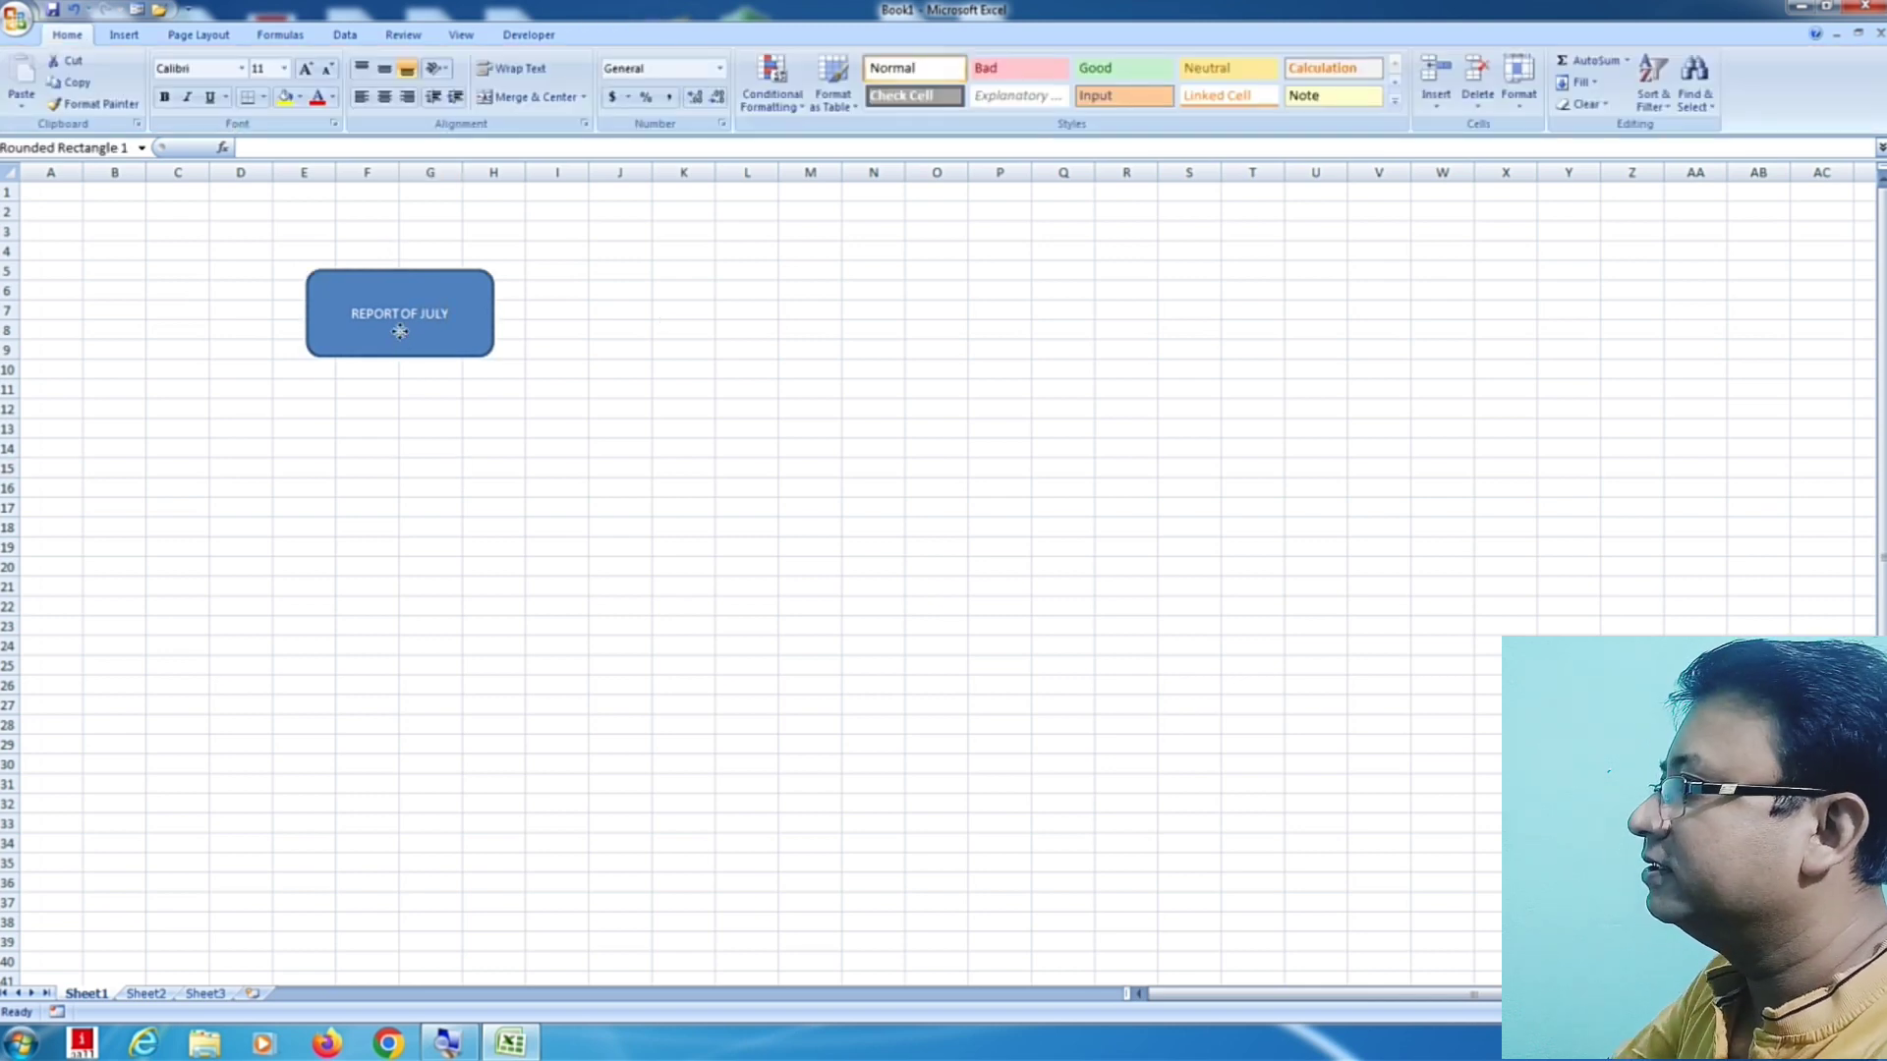
click(400, 331)
click(67, 34)
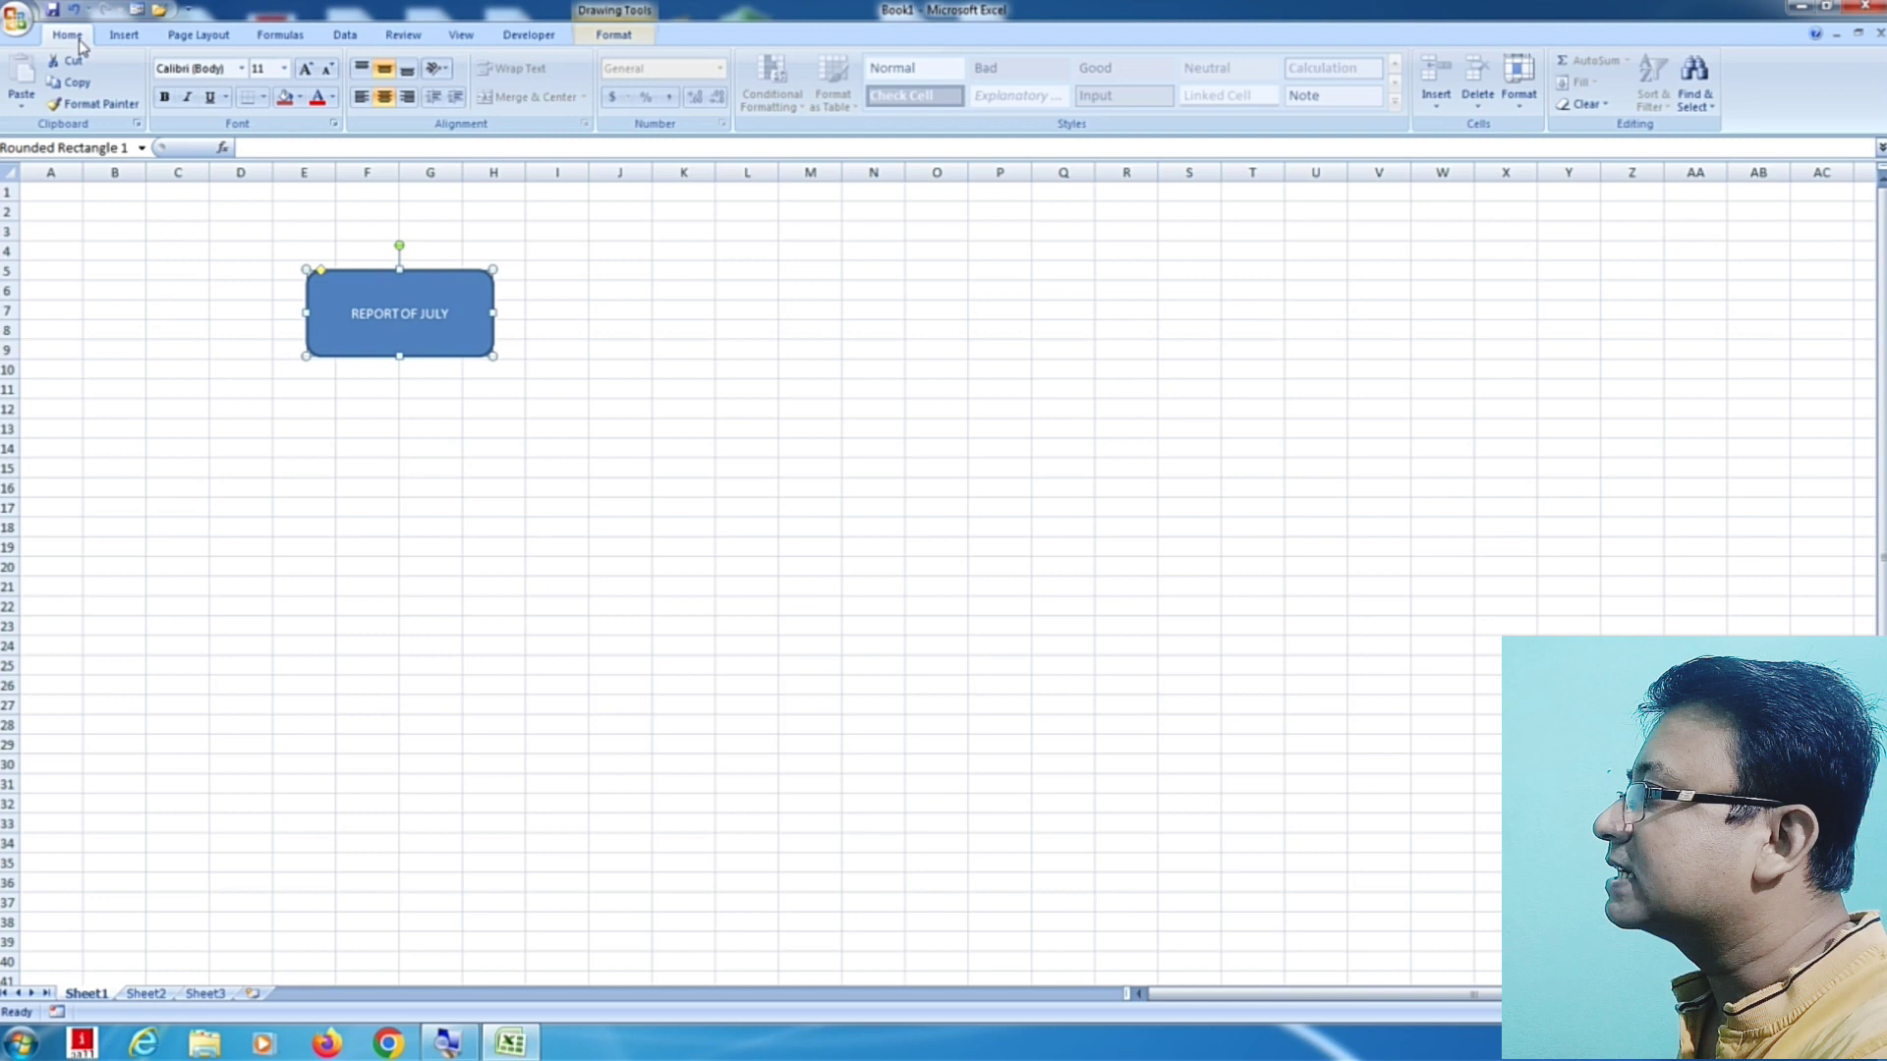
click(234, 68)
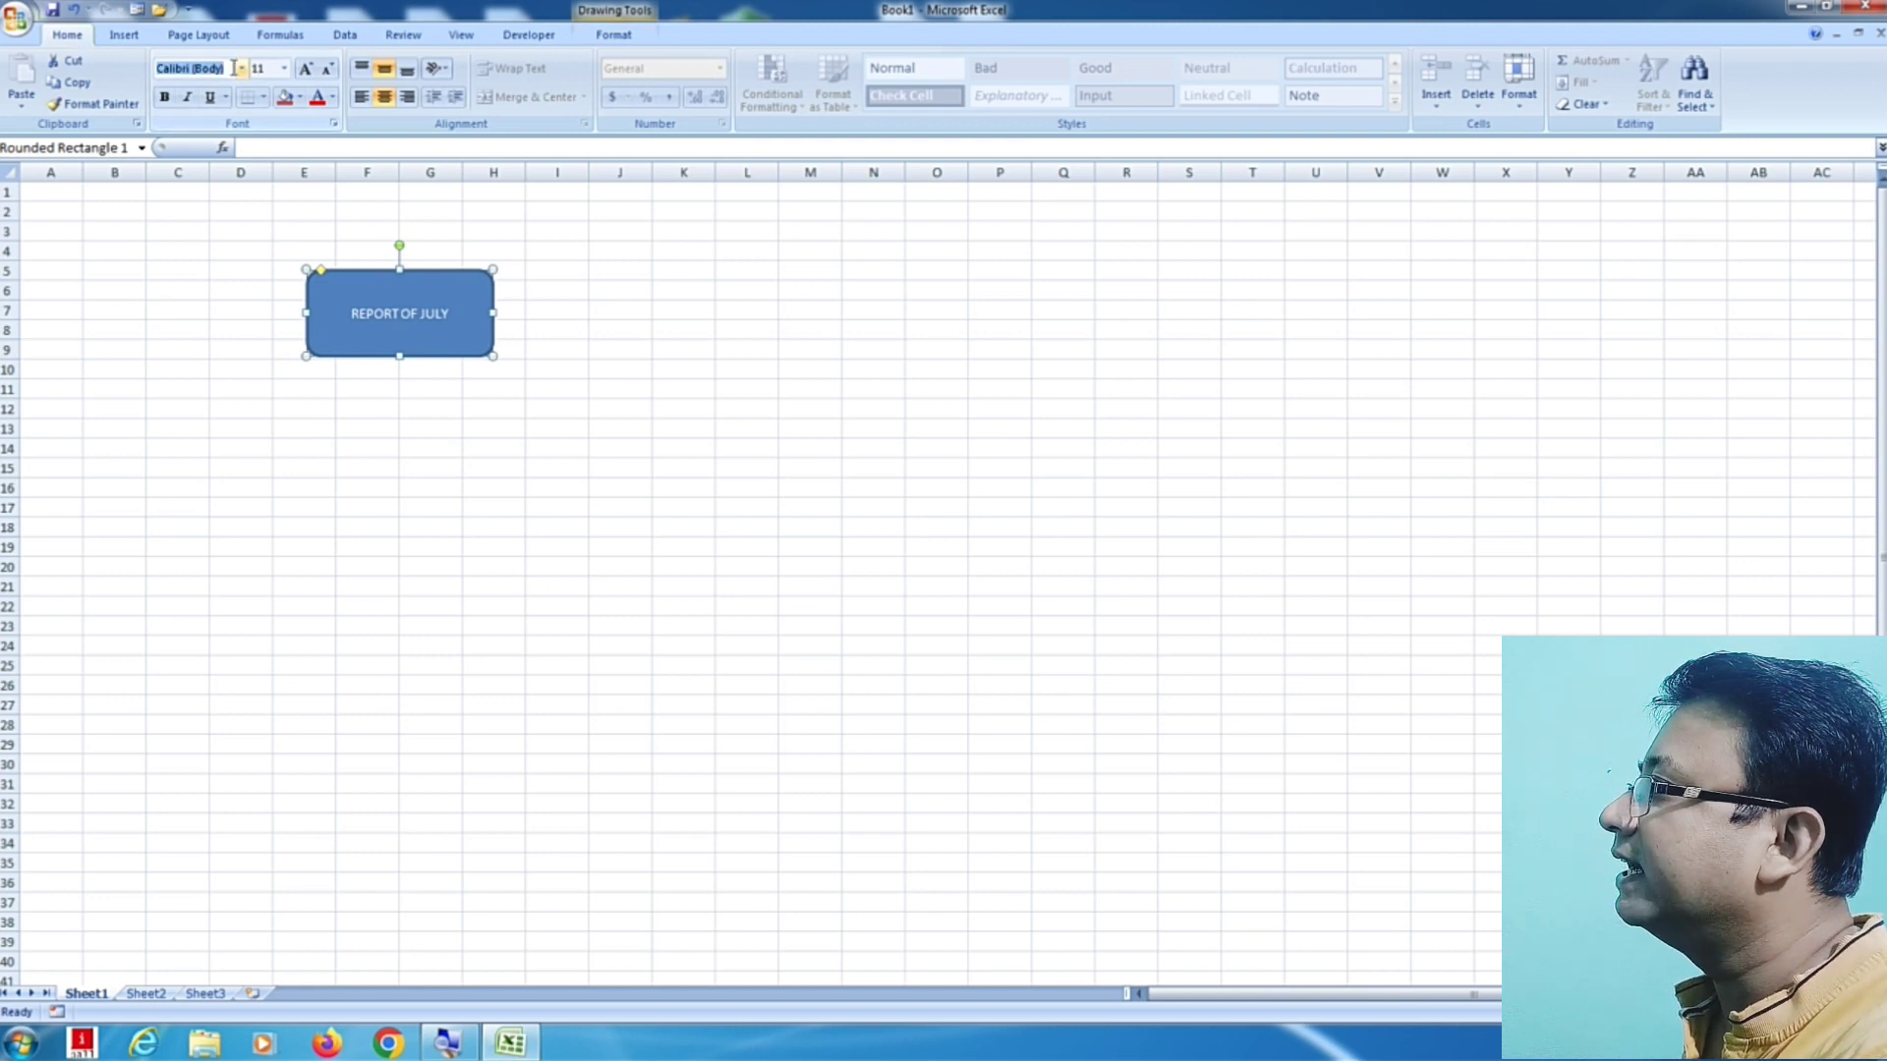
text(Times New Roman)
key(Return)
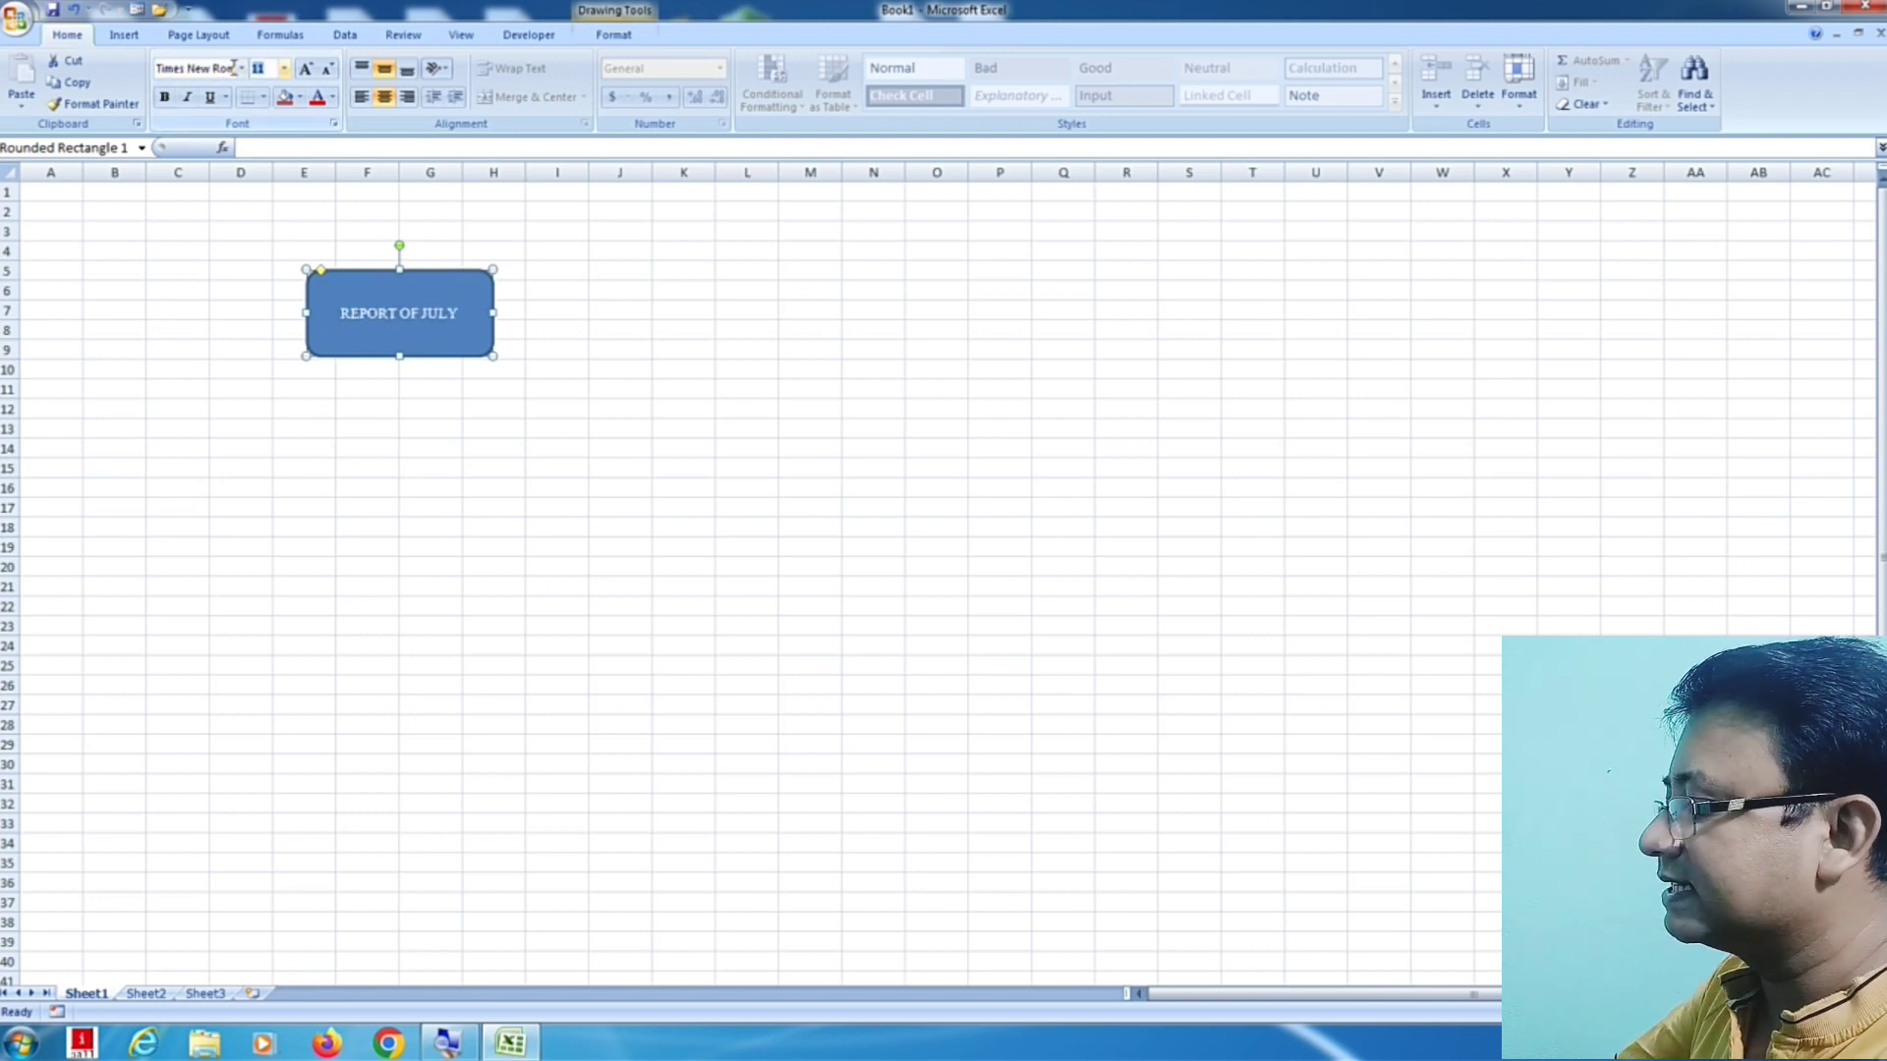
click(259, 68)
text(25)
key(Return)
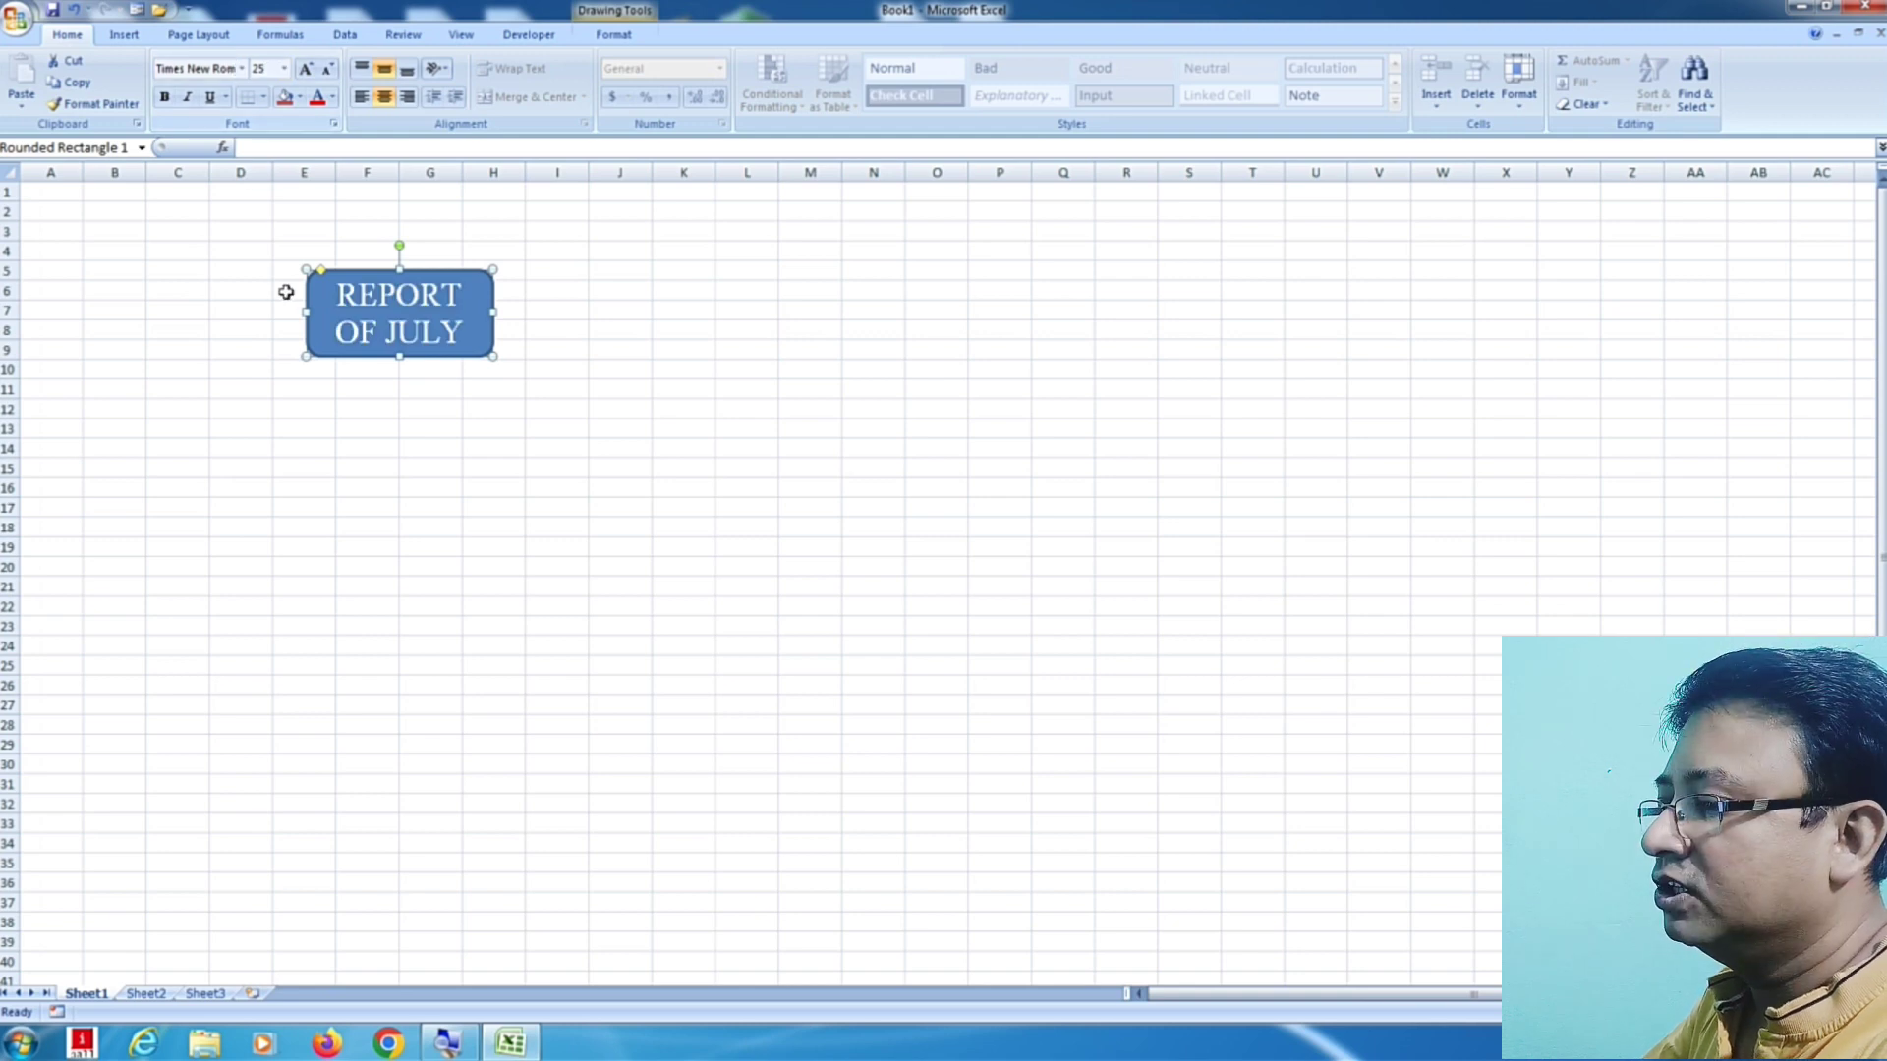
click(619, 448)
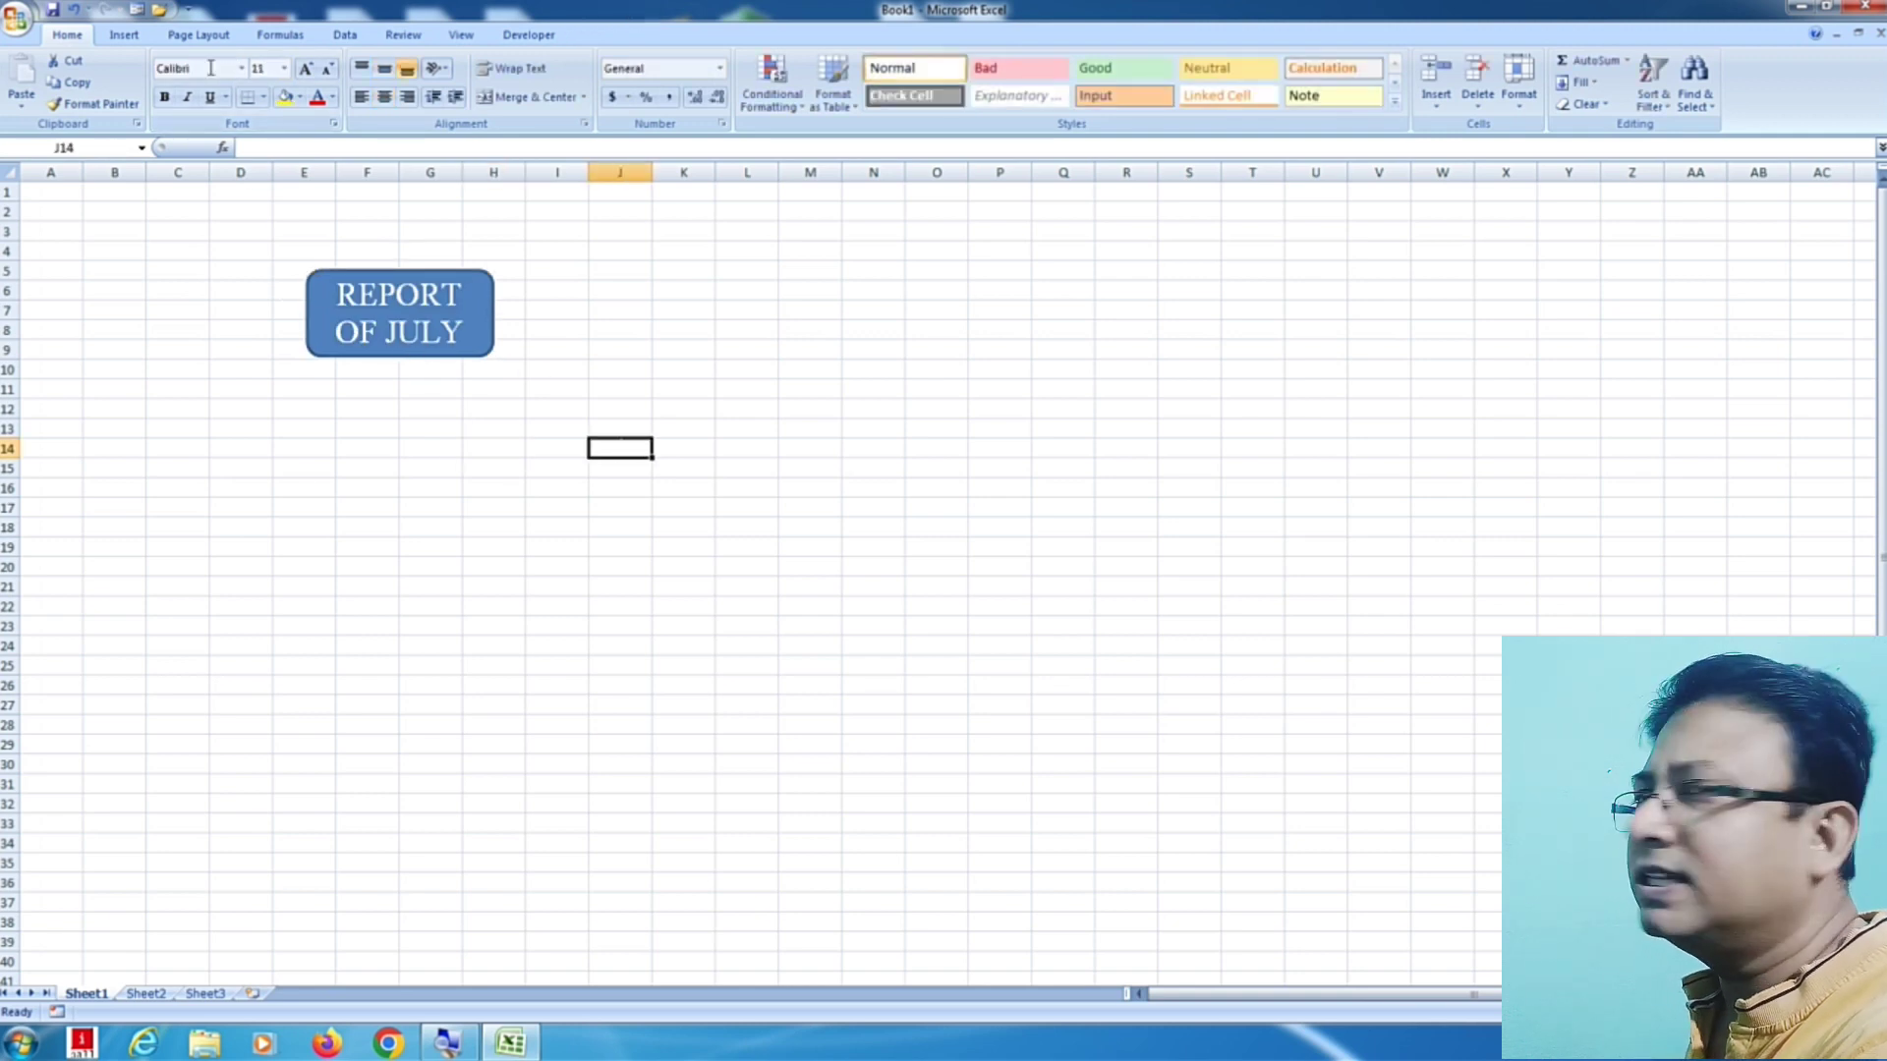
Step: Draw a short downward arrow beneath the REPORT OF JULY box
click(124, 35)
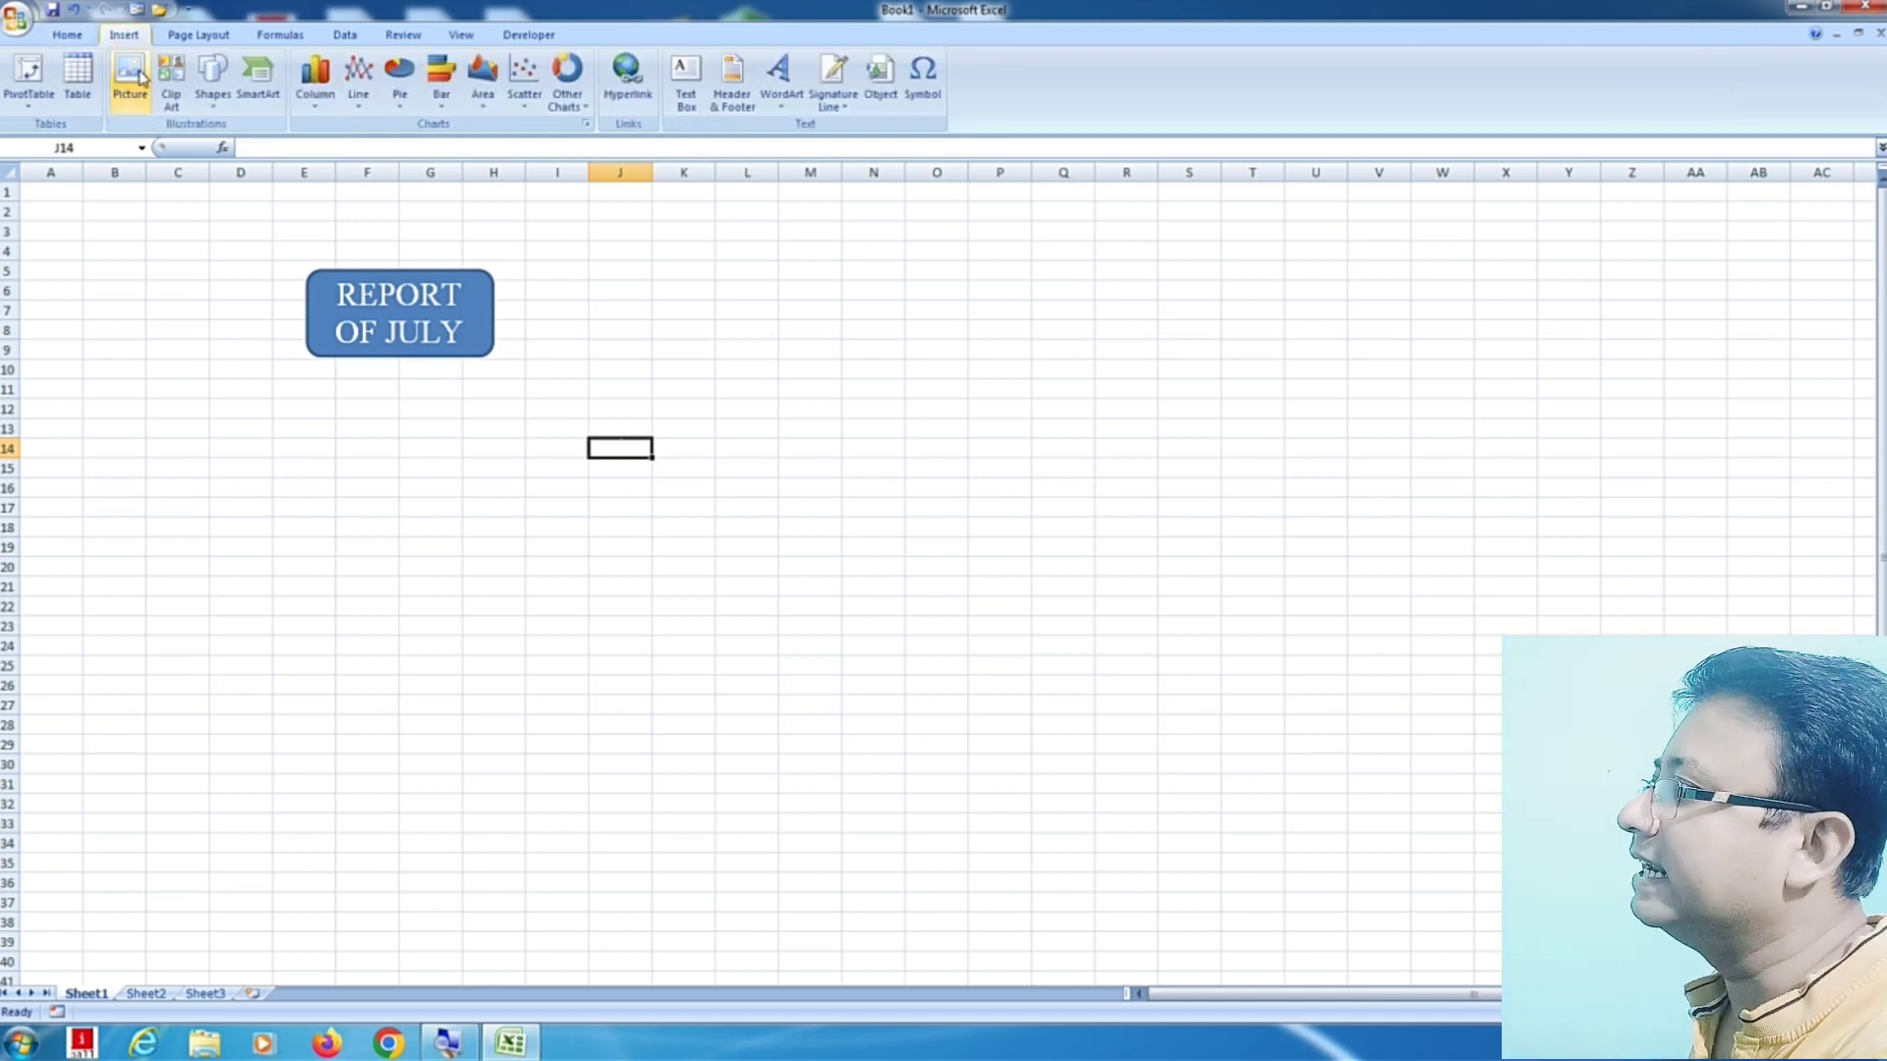
click(213, 83)
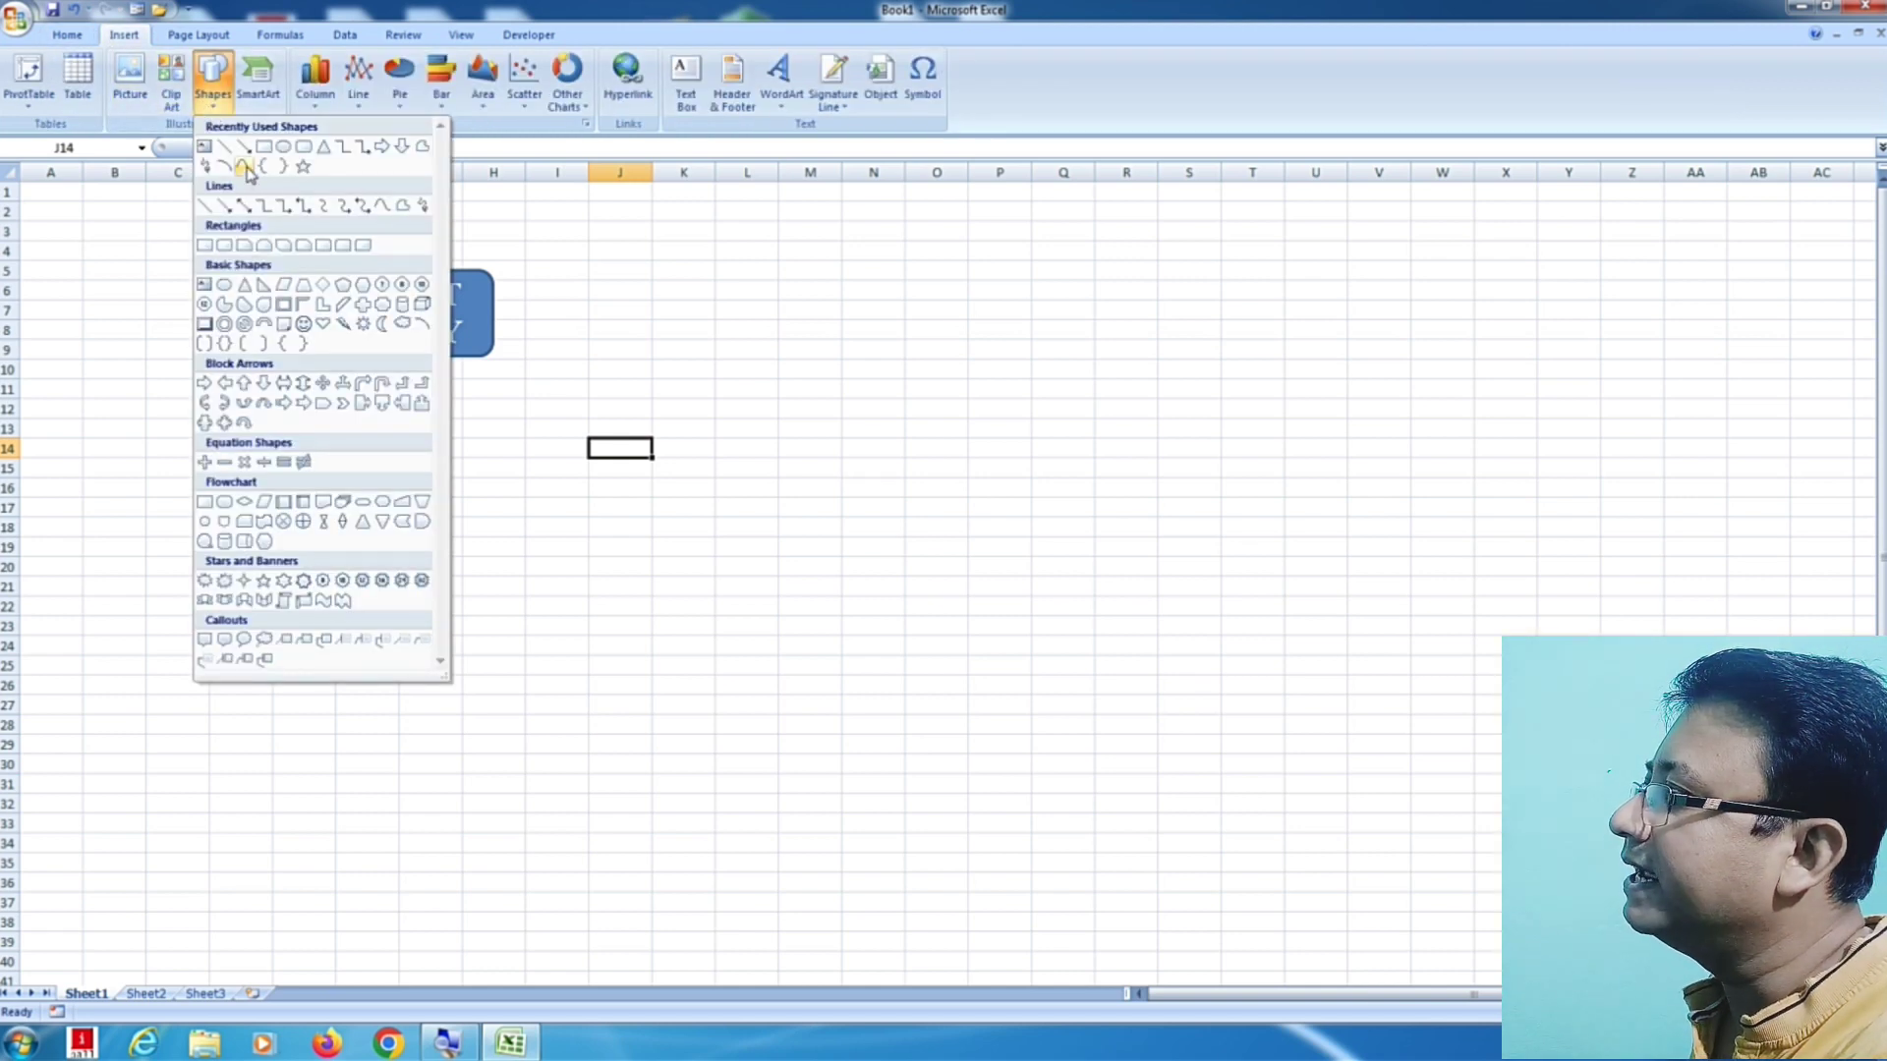
click(244, 146)
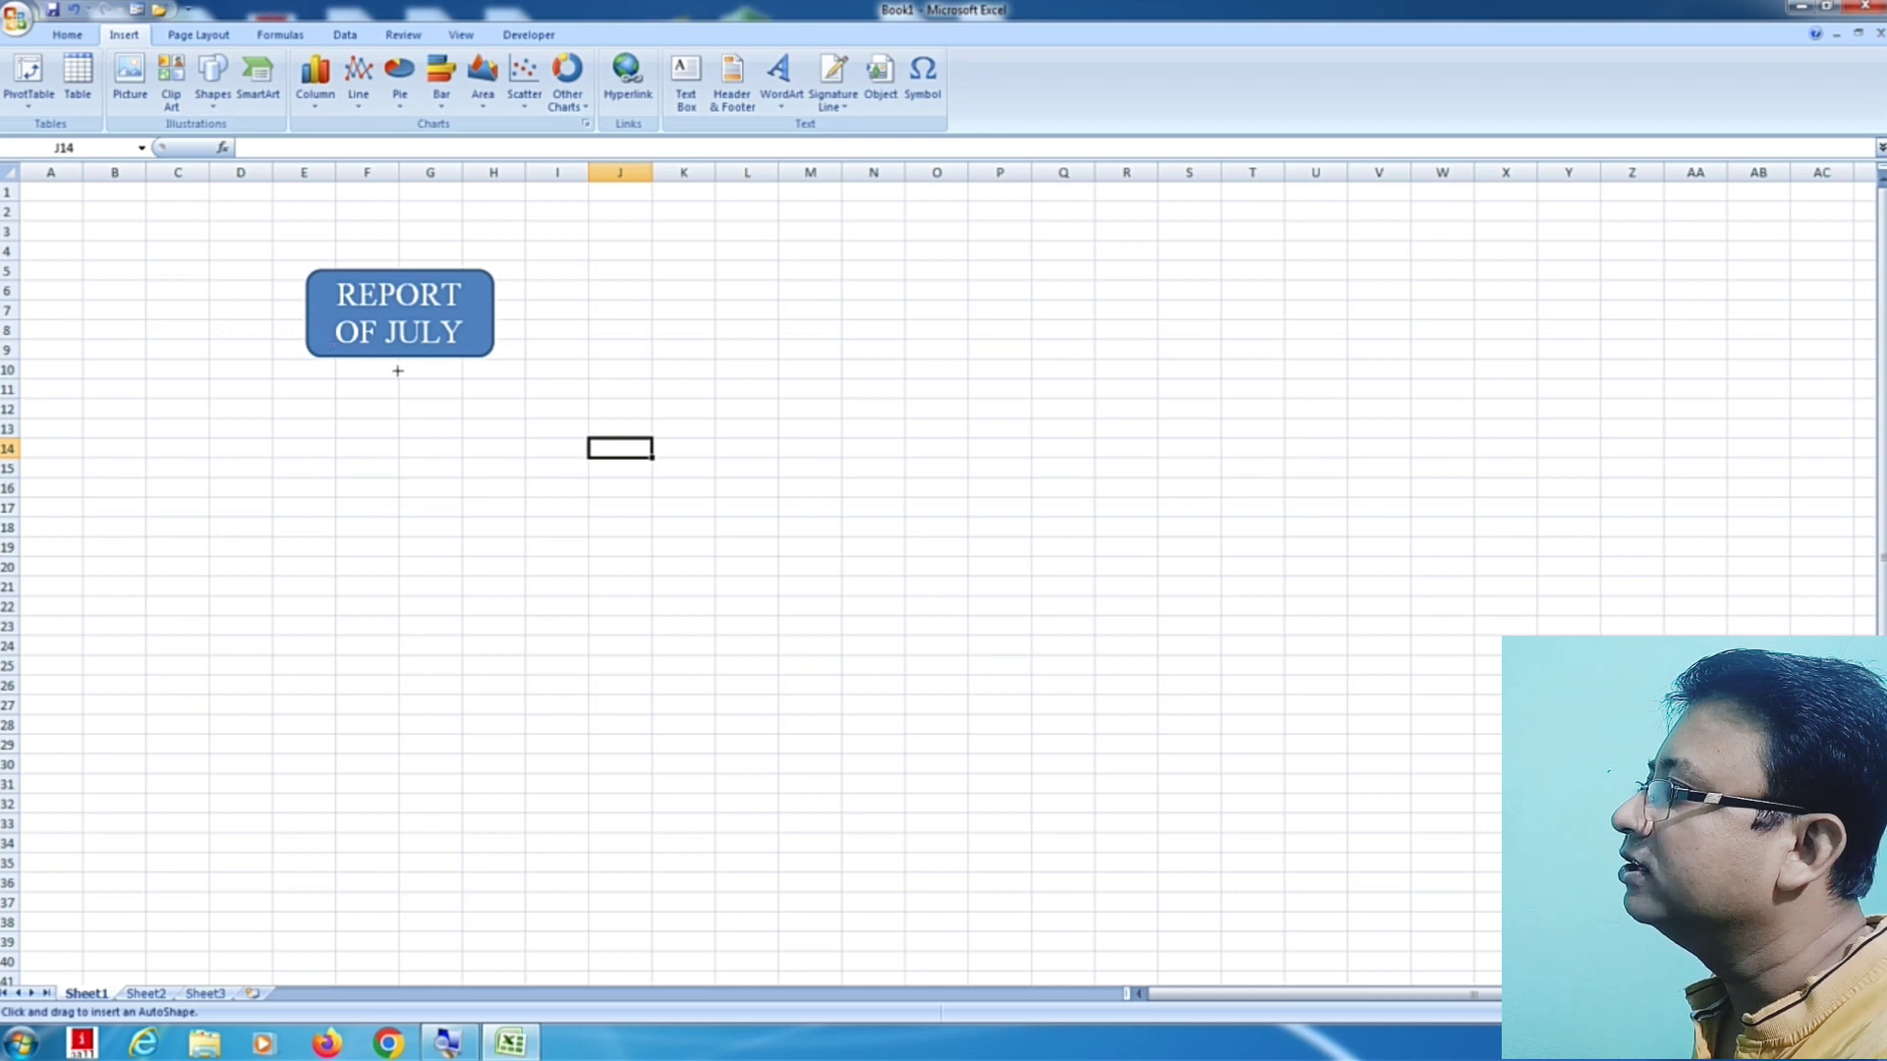
drag(398, 357, 397, 428)
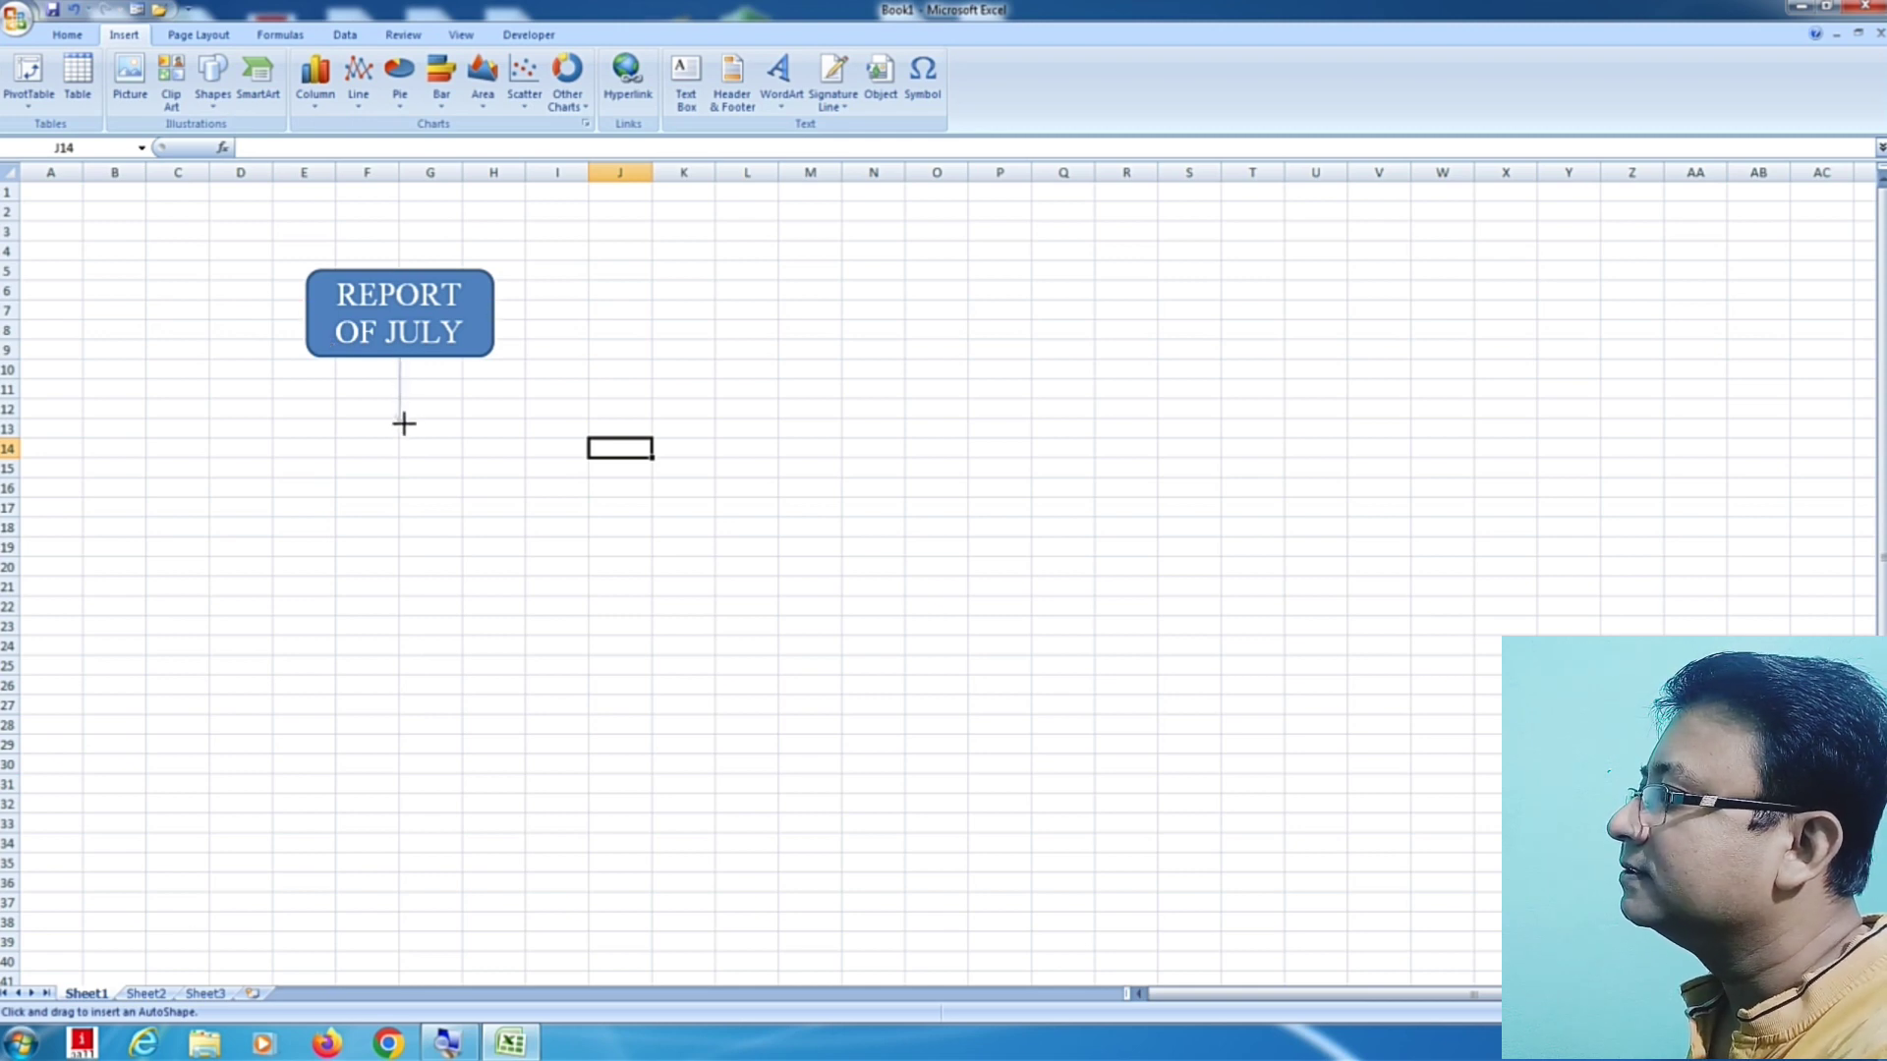
drag(401, 433, 399, 423)
click(454, 531)
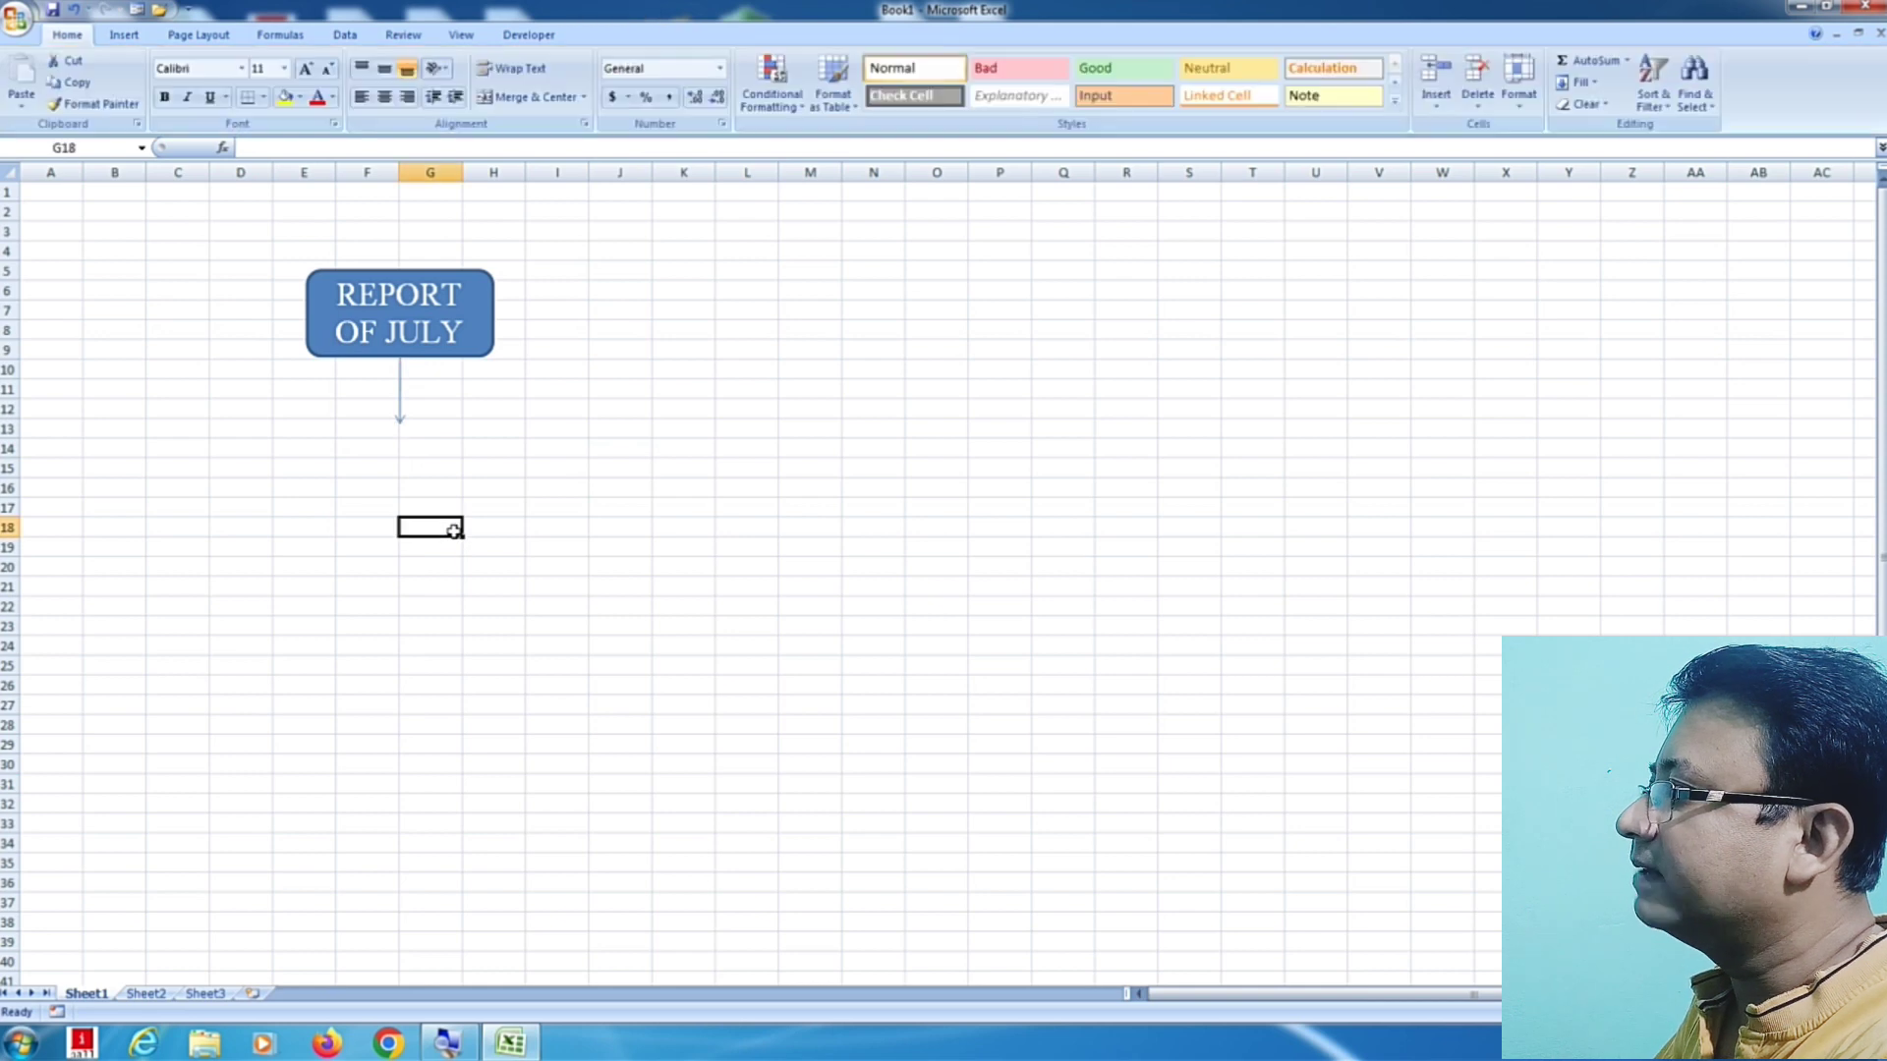
click(451, 438)
Step: Draw a horizontal line across the tip of that arrow
click(121, 34)
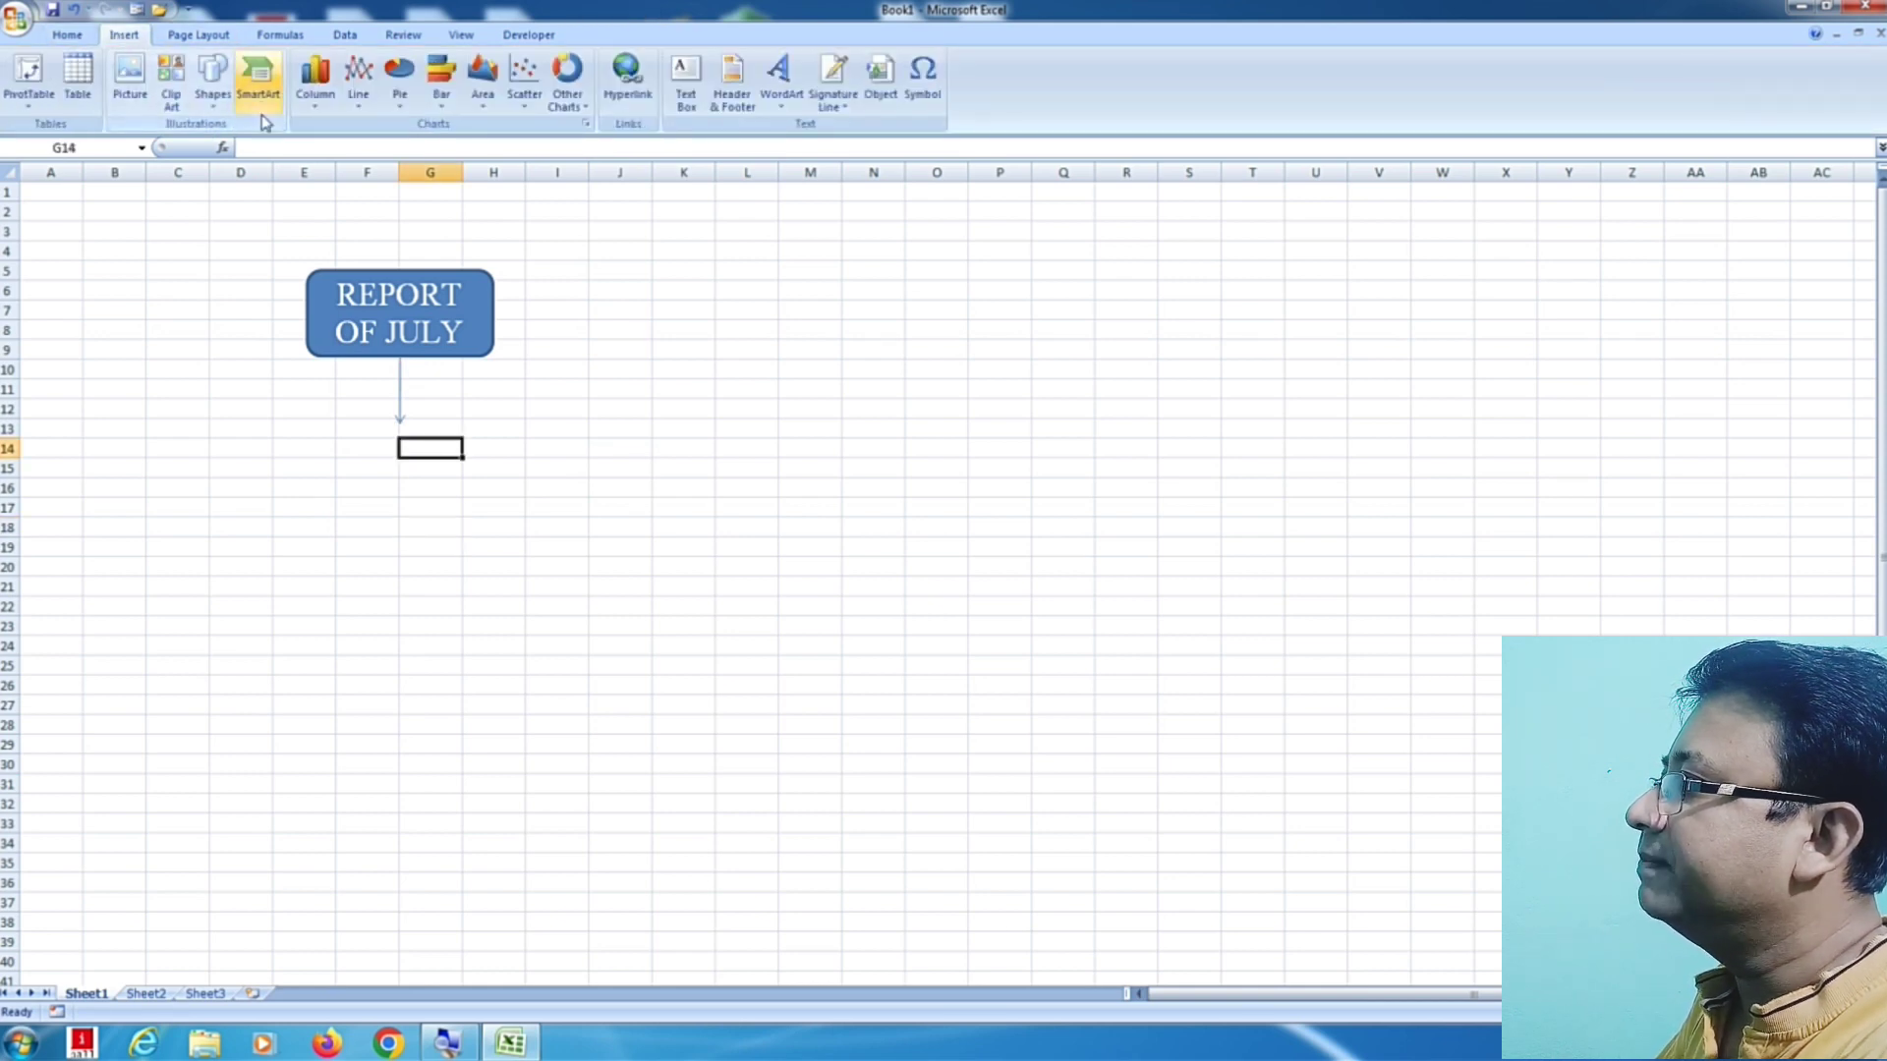
click(212, 79)
click(226, 167)
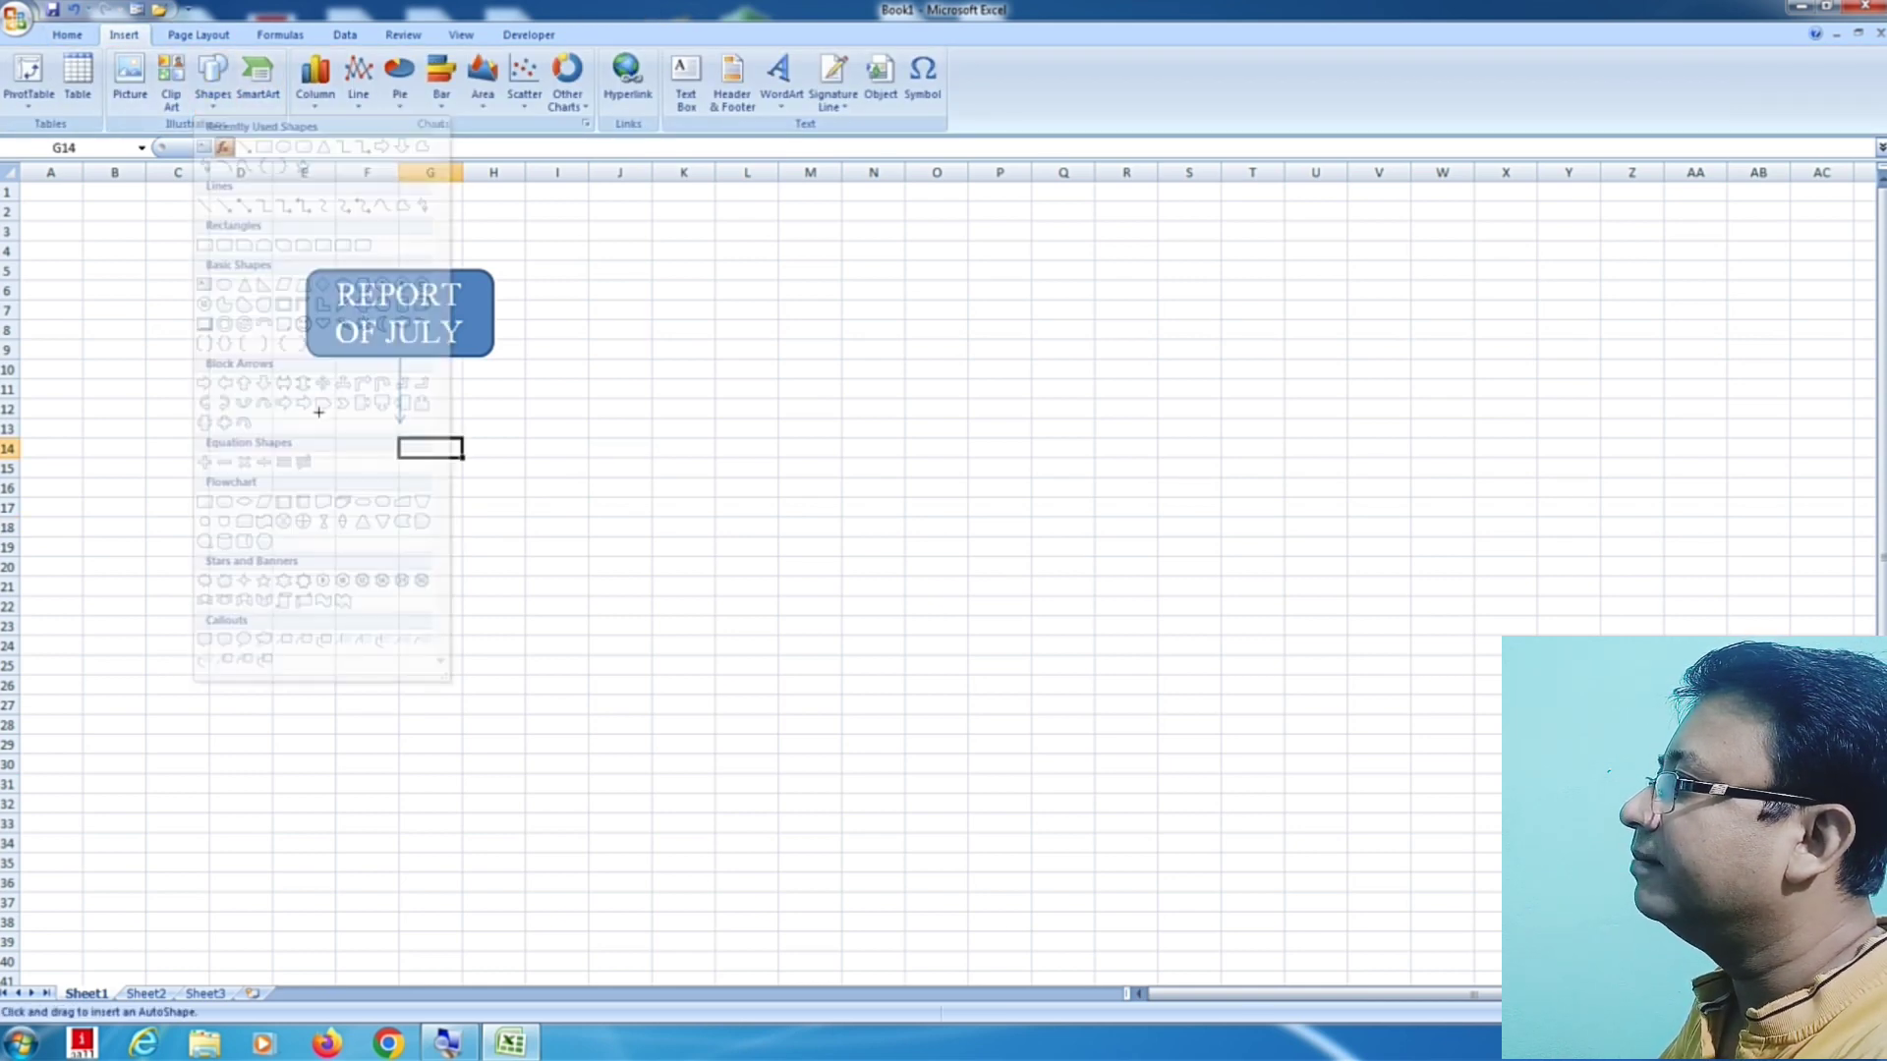
drag(198, 423, 615, 434)
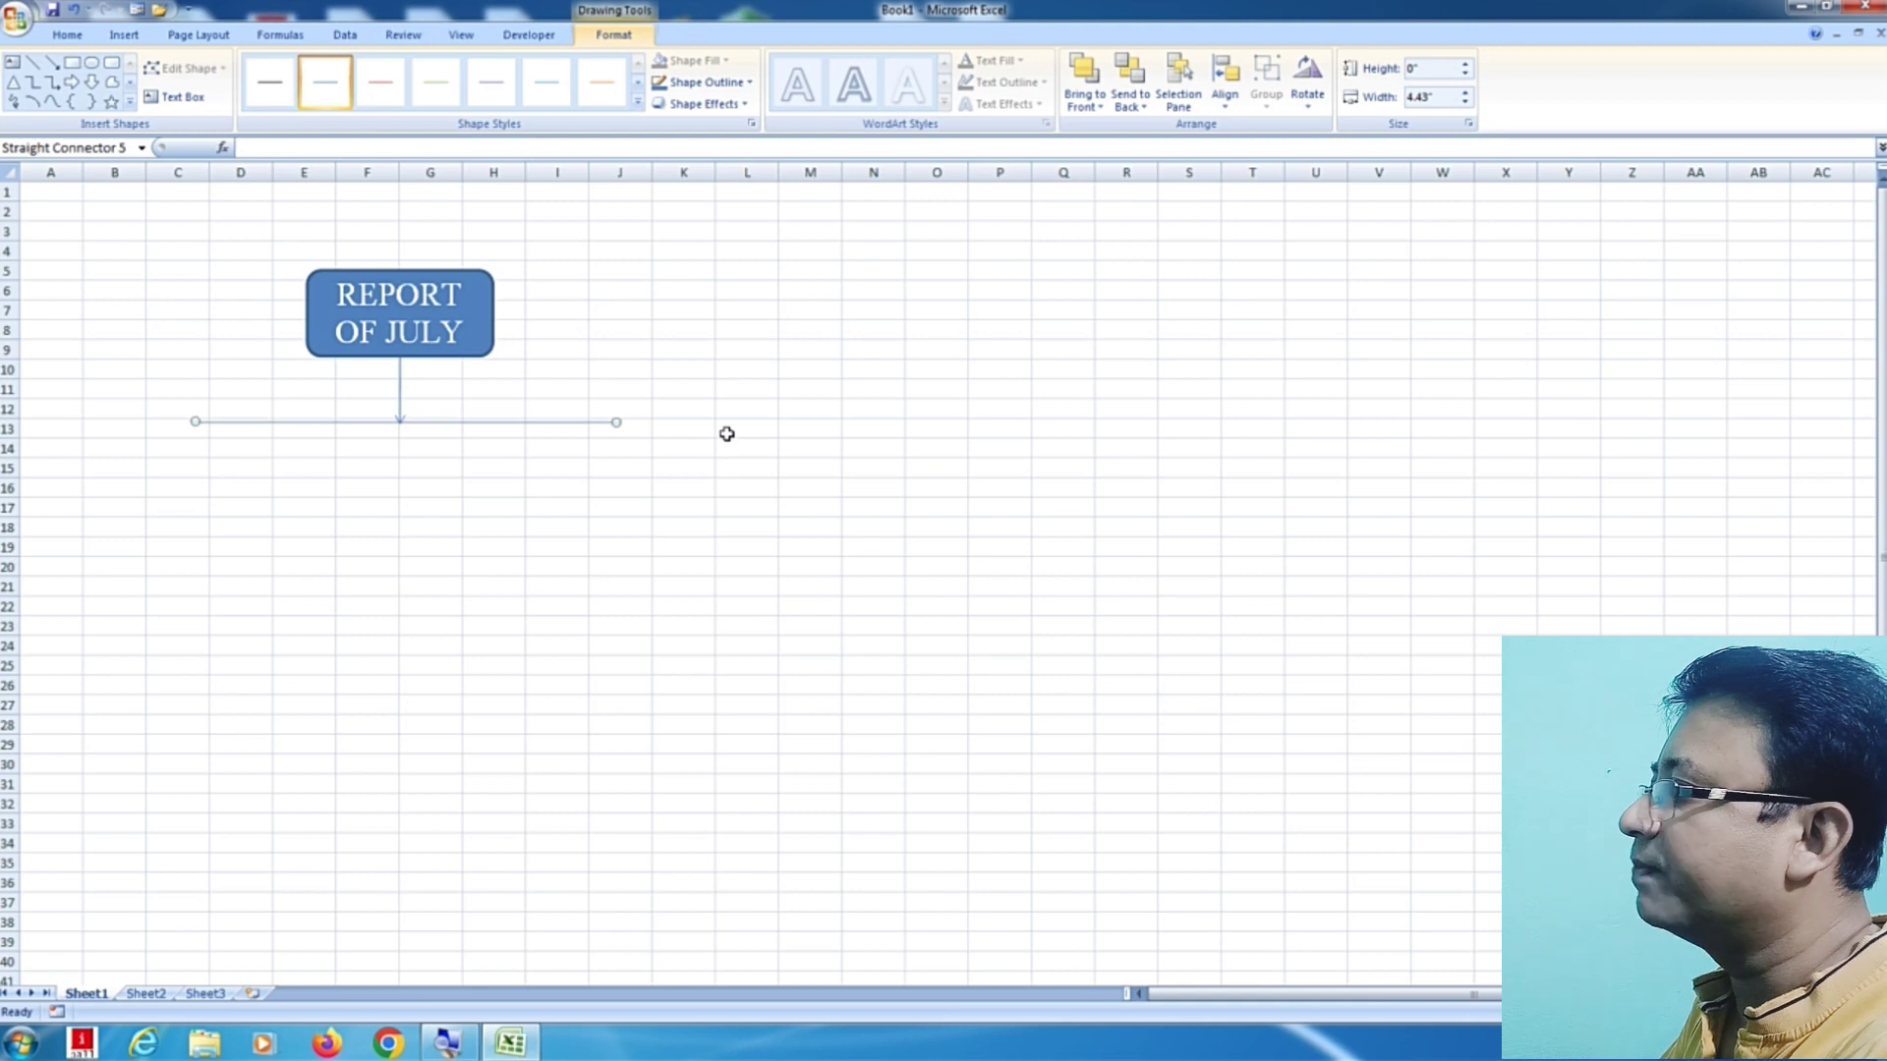
click(487, 526)
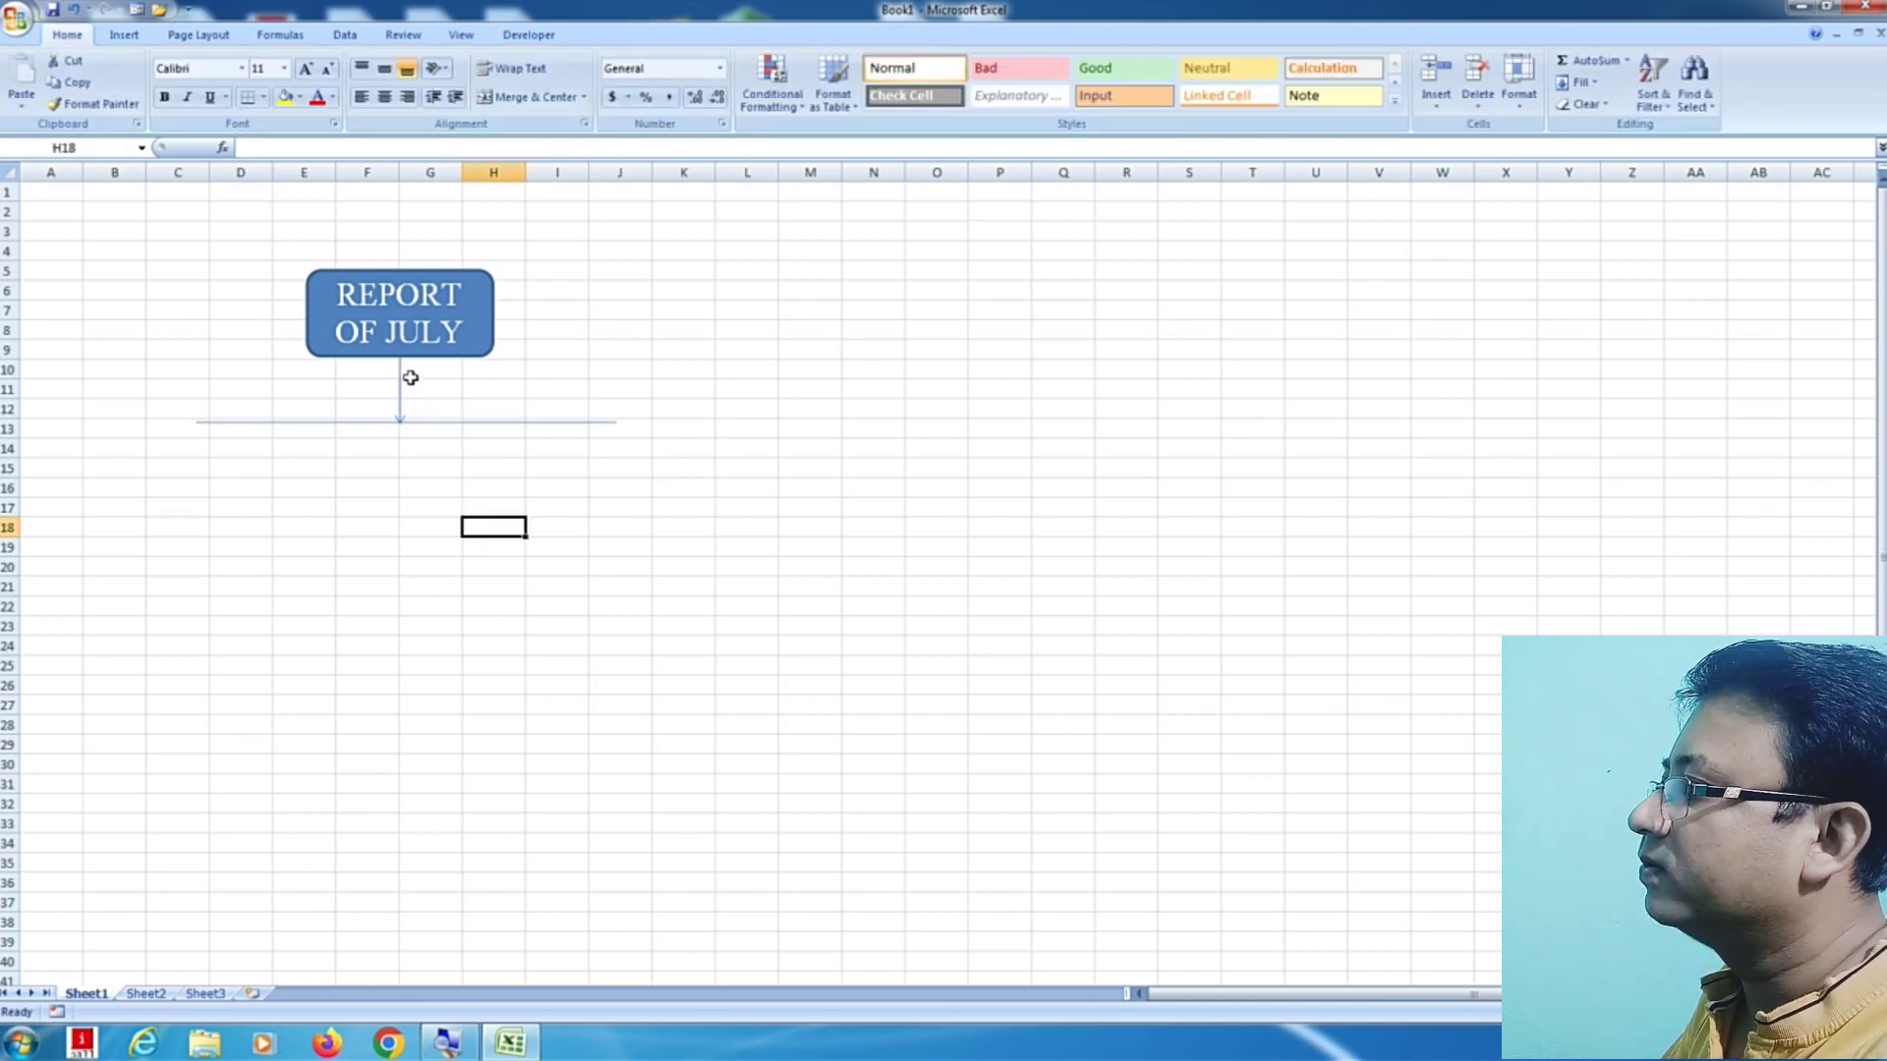
Step: Add down arrows at the horizontal line's left end, middle and right end
click(125, 35)
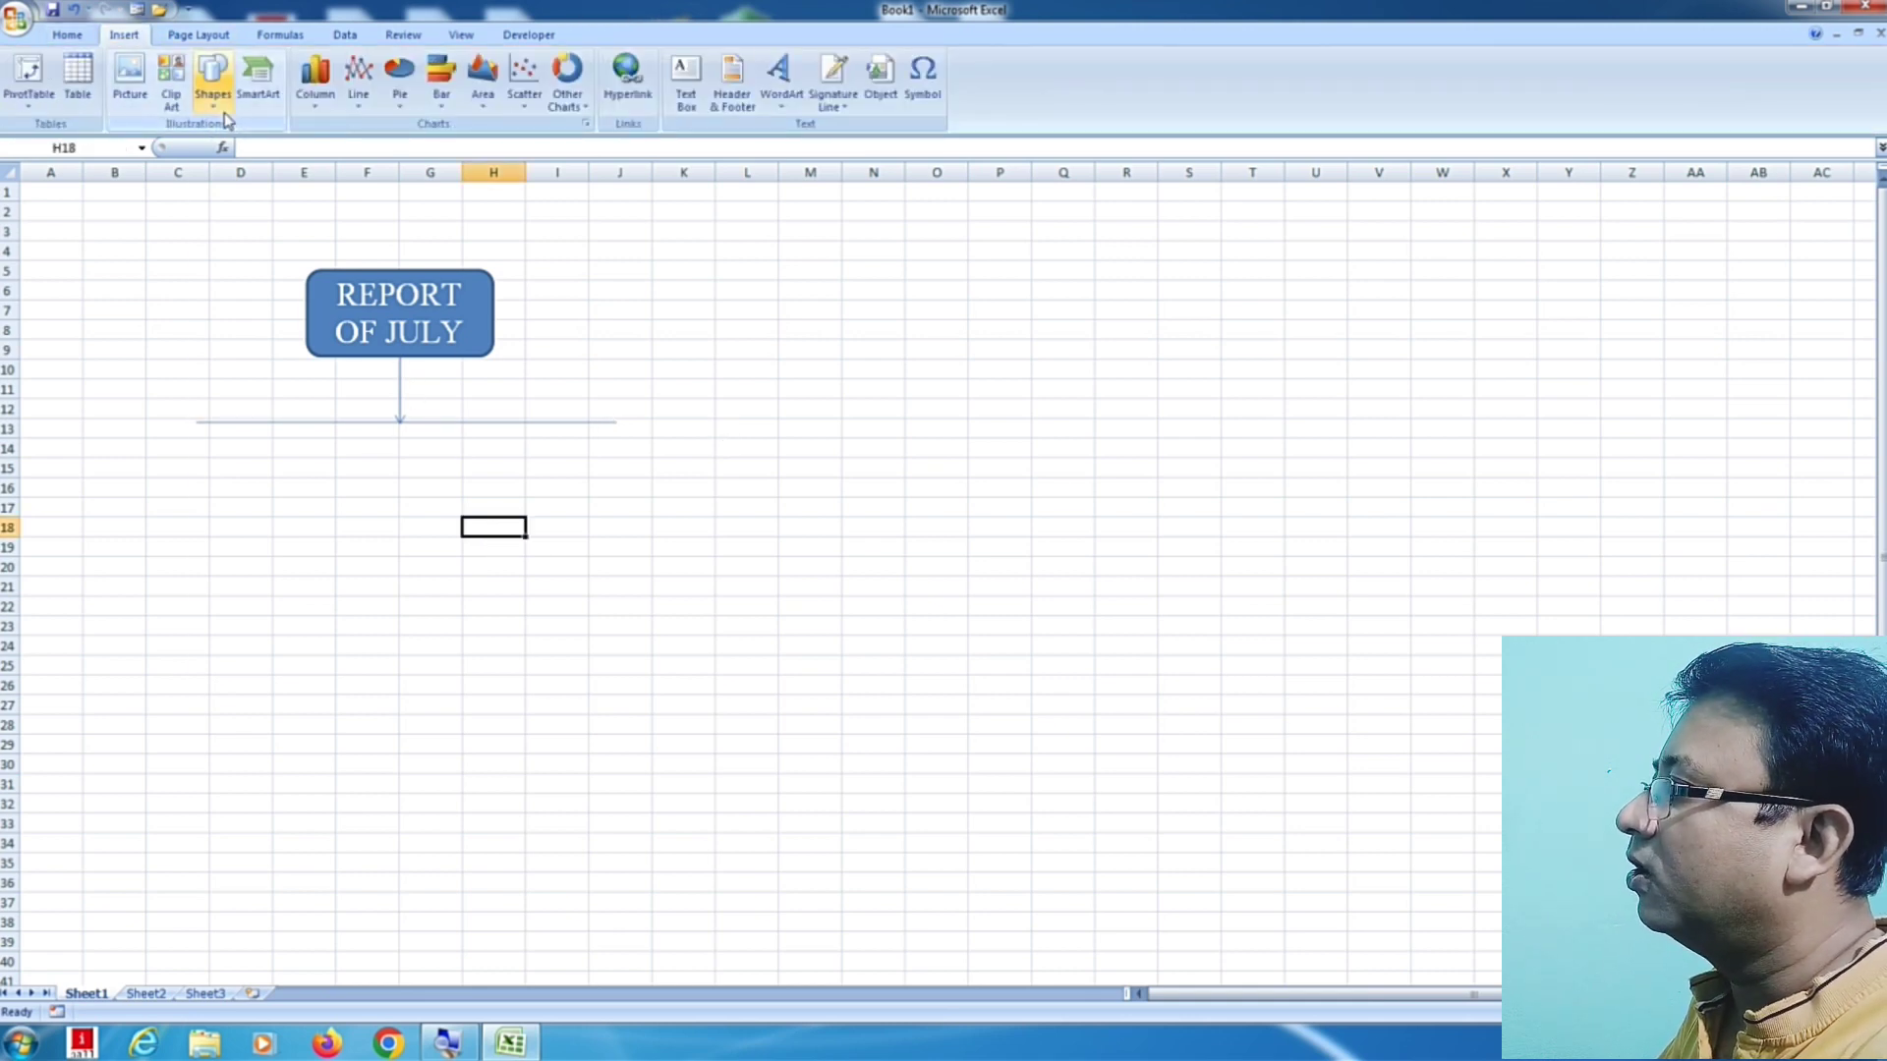
click(213, 79)
click(244, 147)
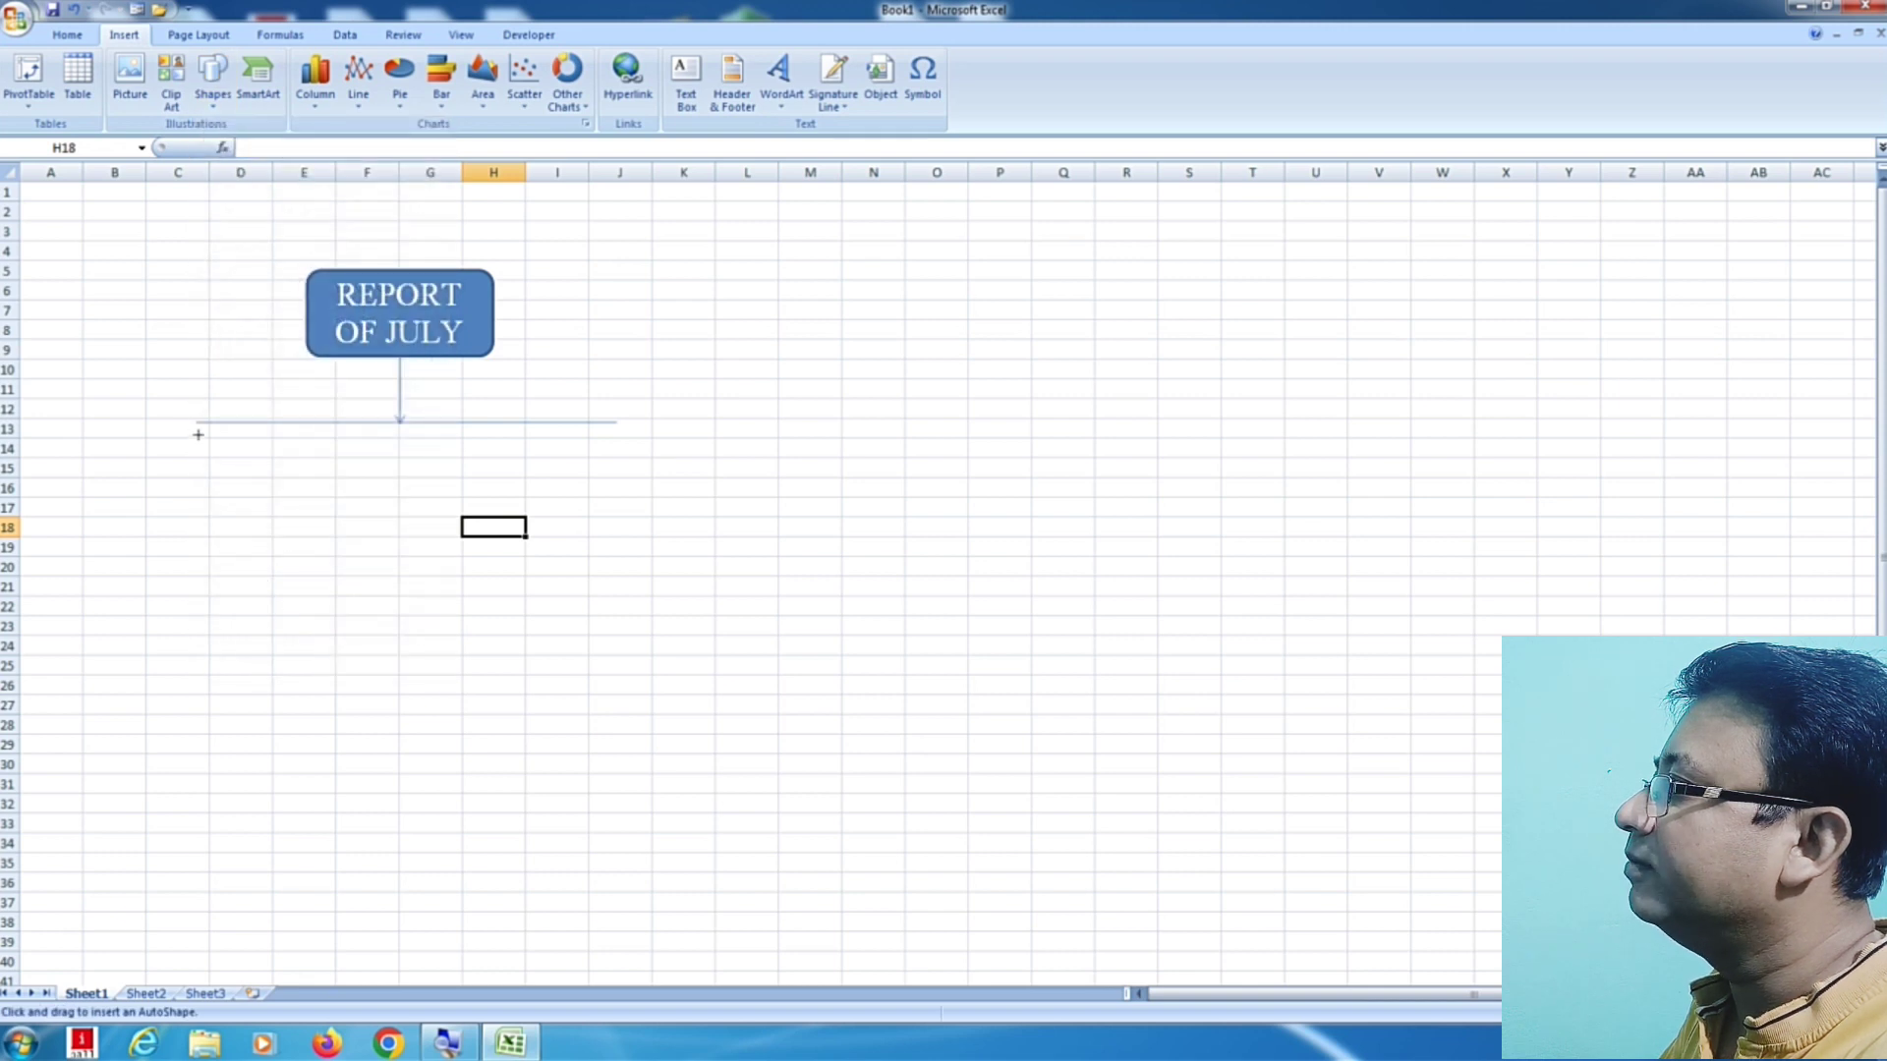
drag(195, 421, 196, 495)
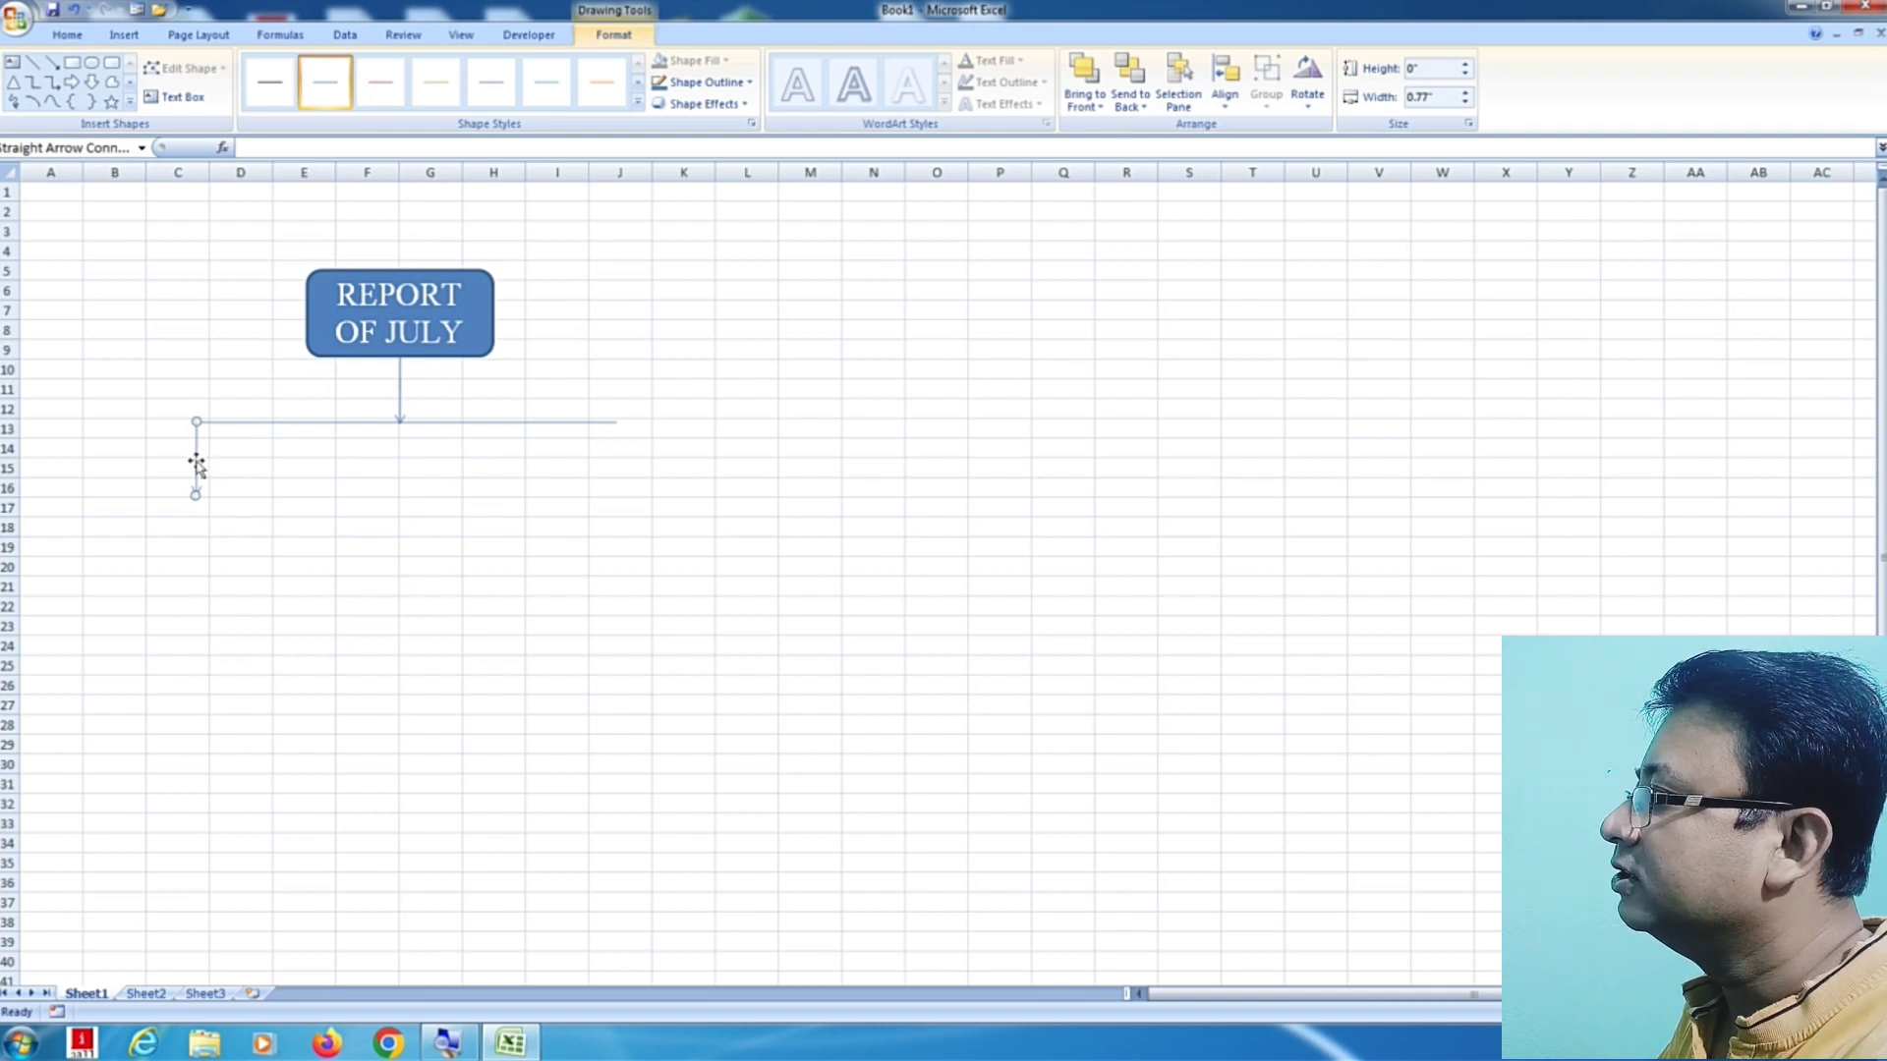
drag(199, 464, 392, 466)
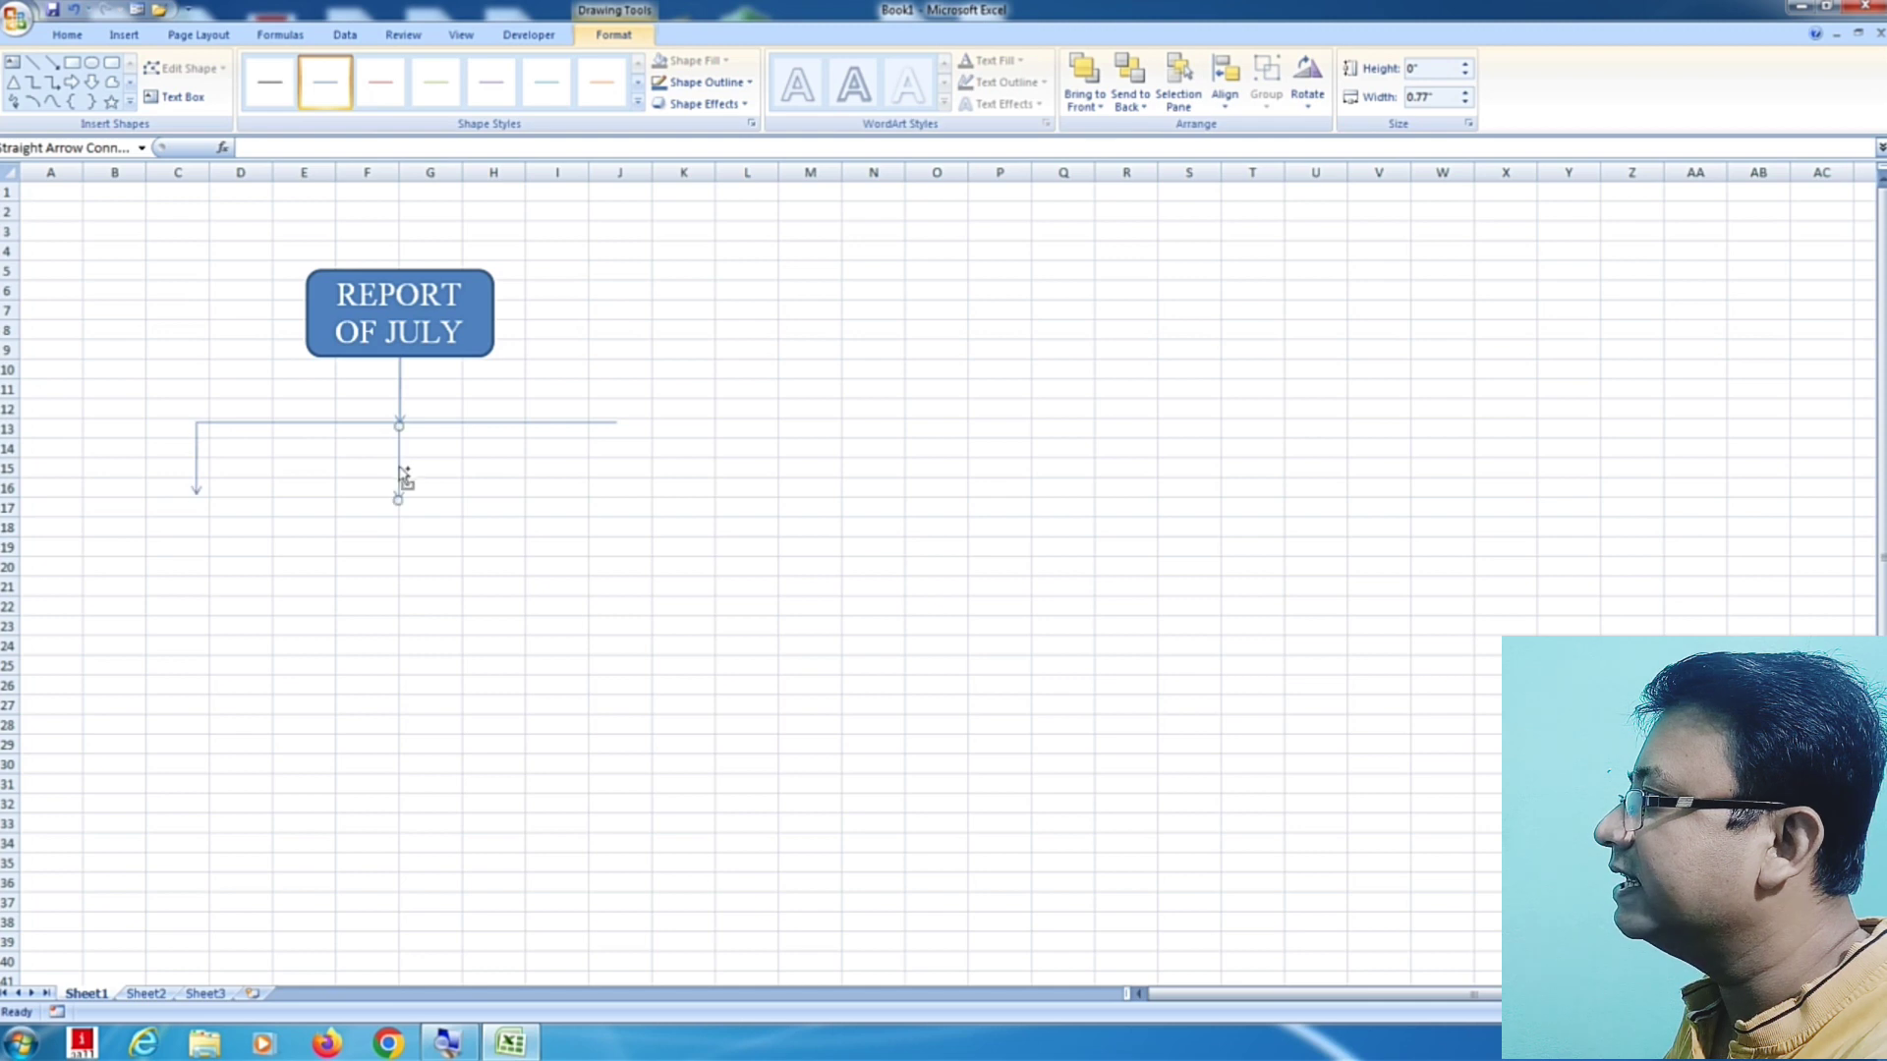
drag(403, 464, 552, 462)
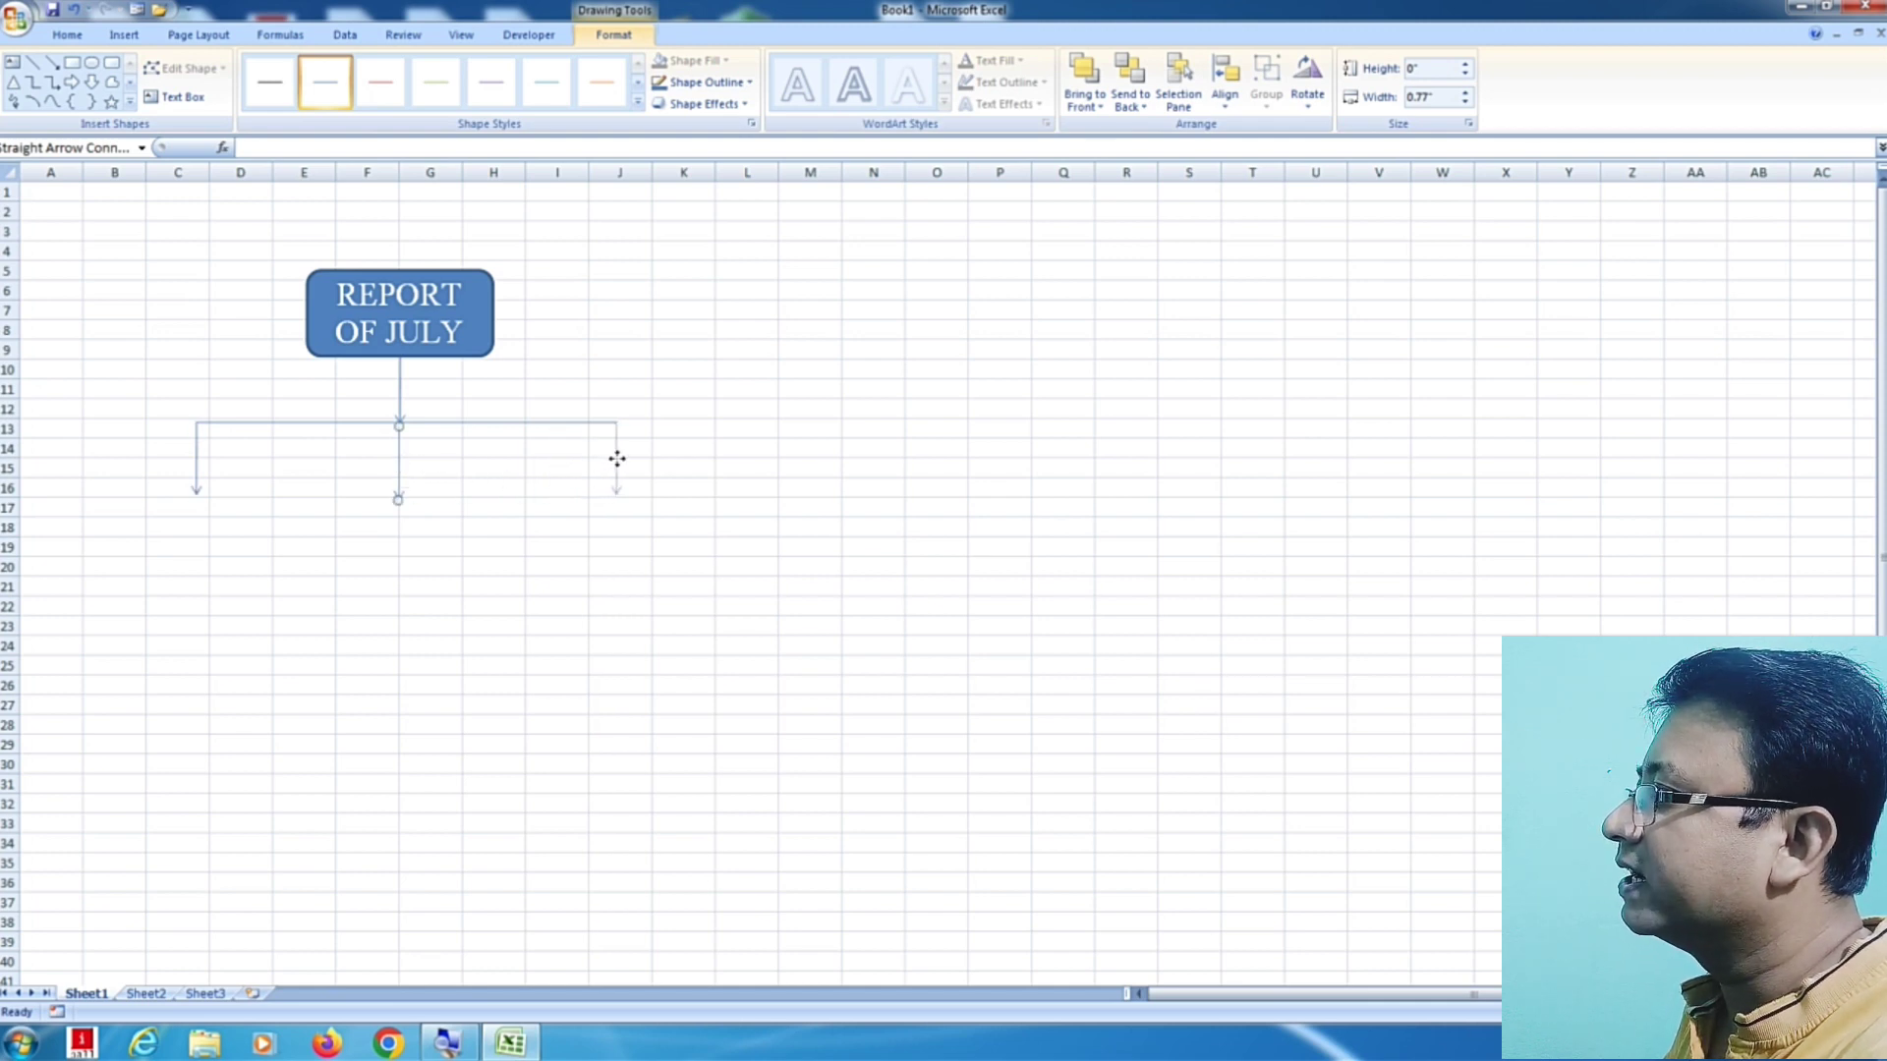
click(521, 530)
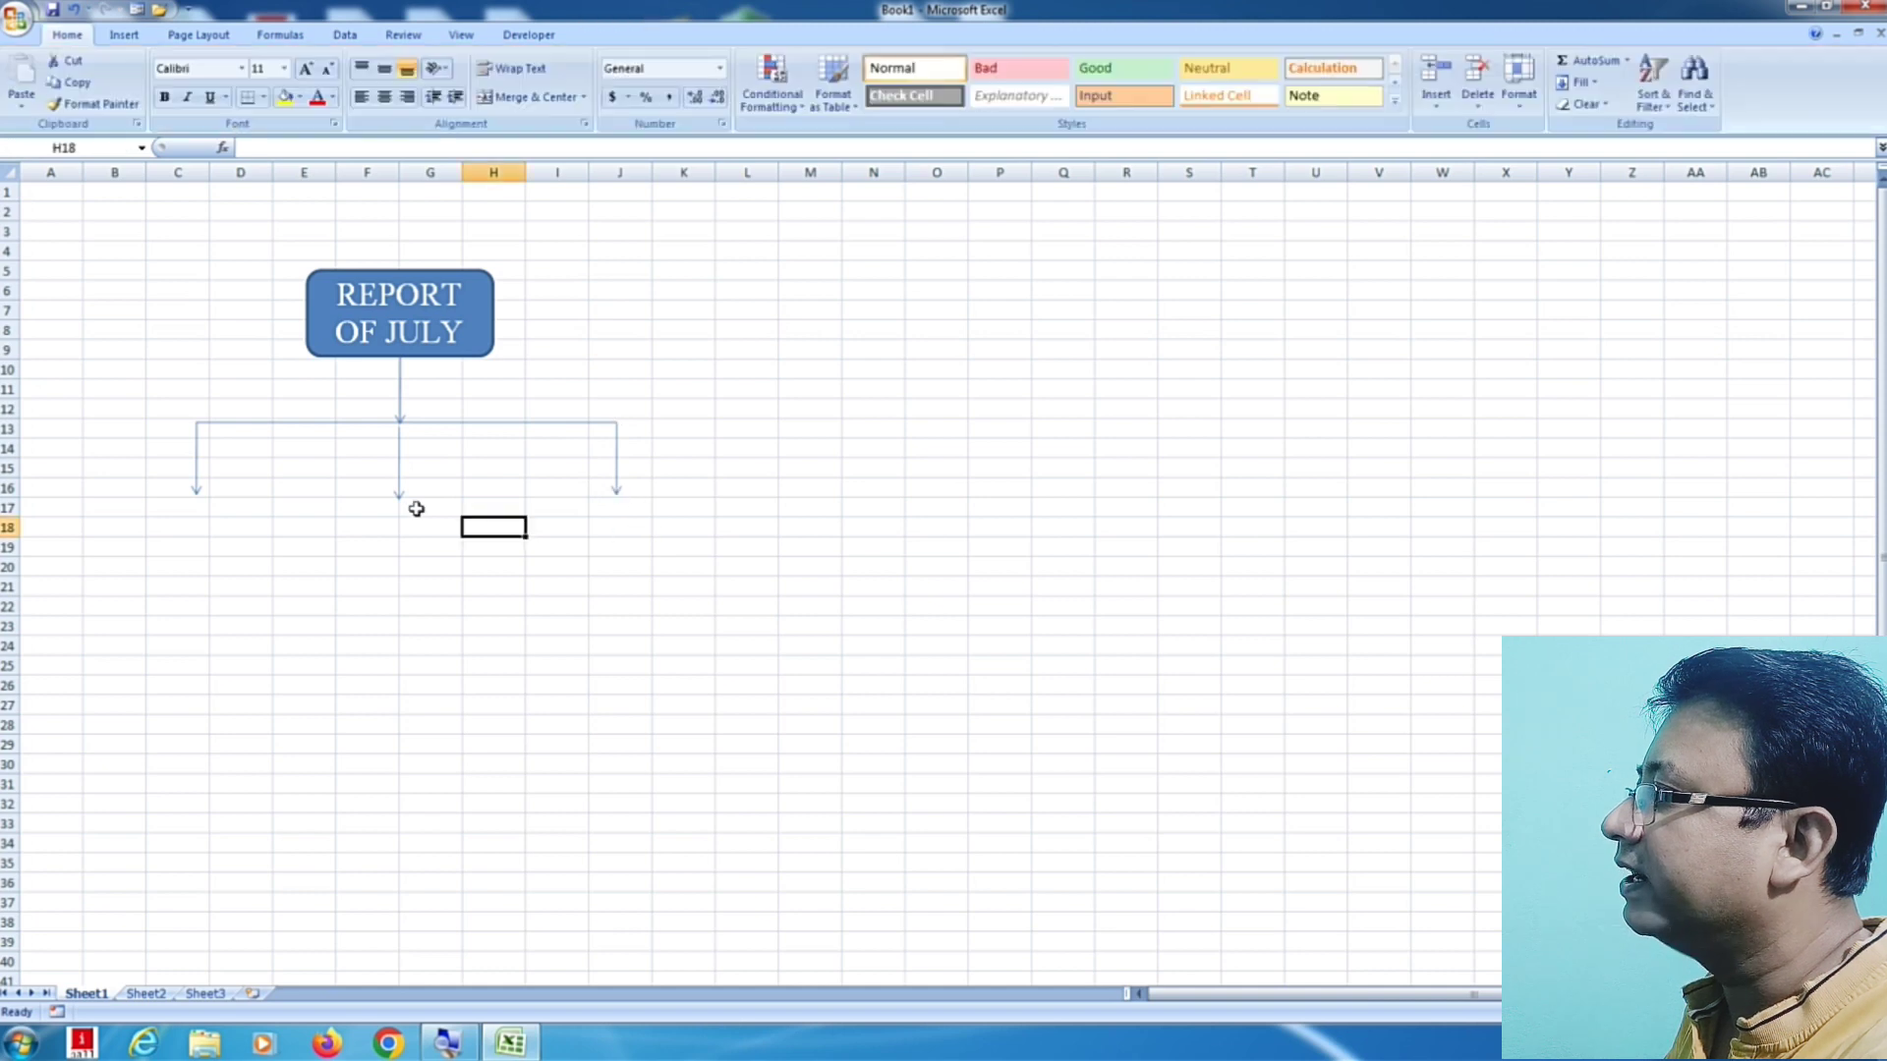
click(398, 462)
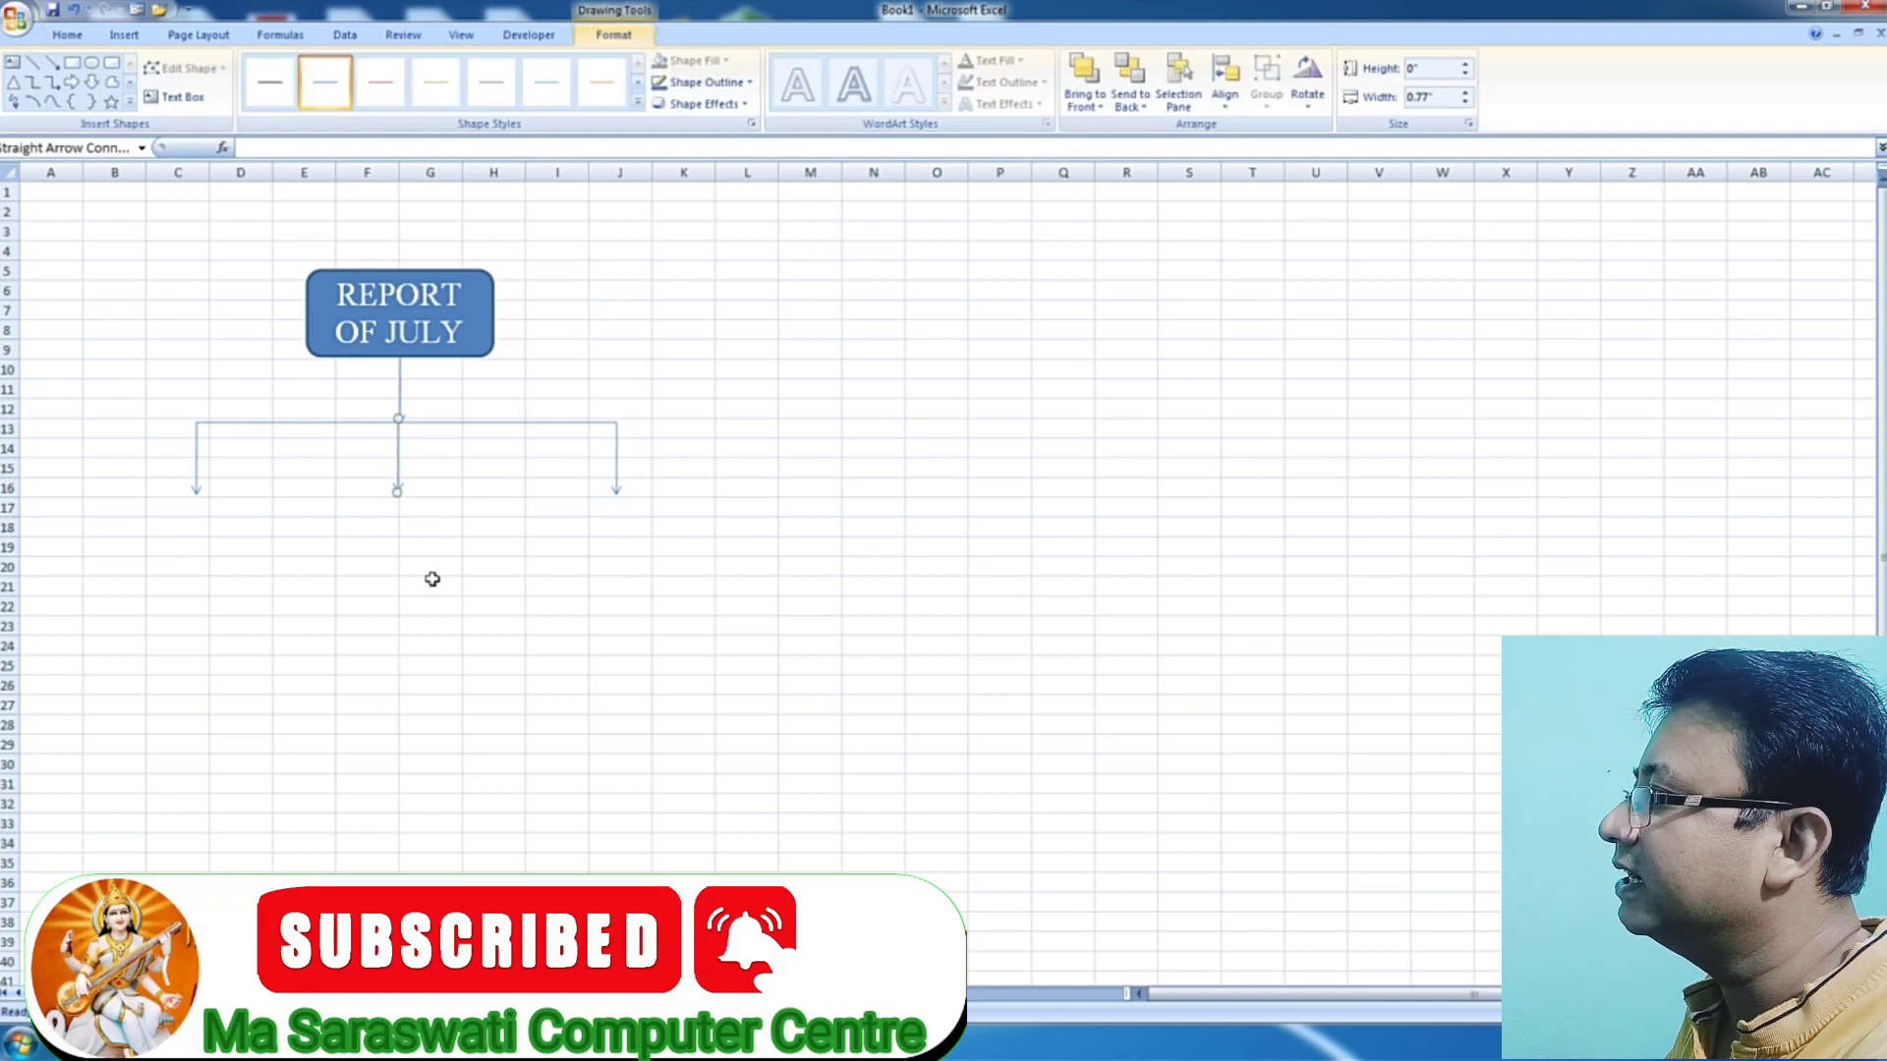
click(429, 583)
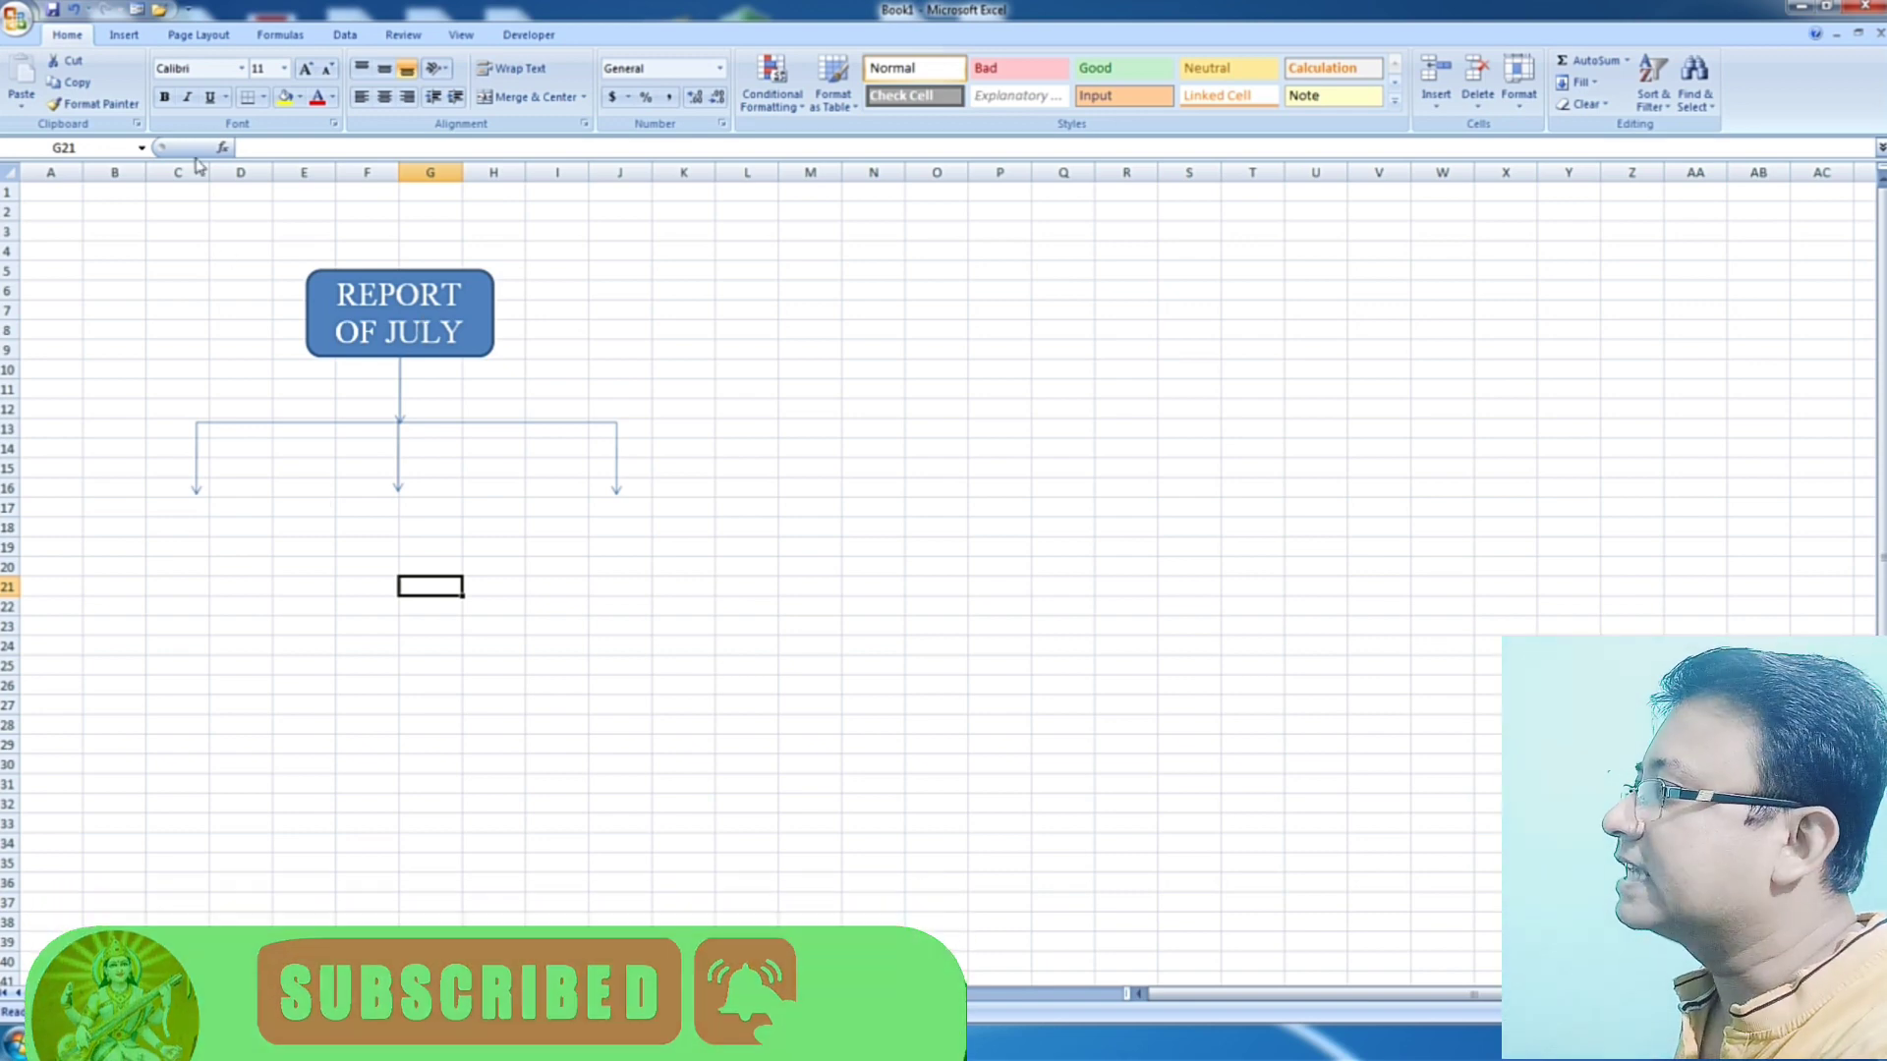
Step: Draw rounded rectangle boxes beneath the three arrows
click(127, 36)
click(212, 77)
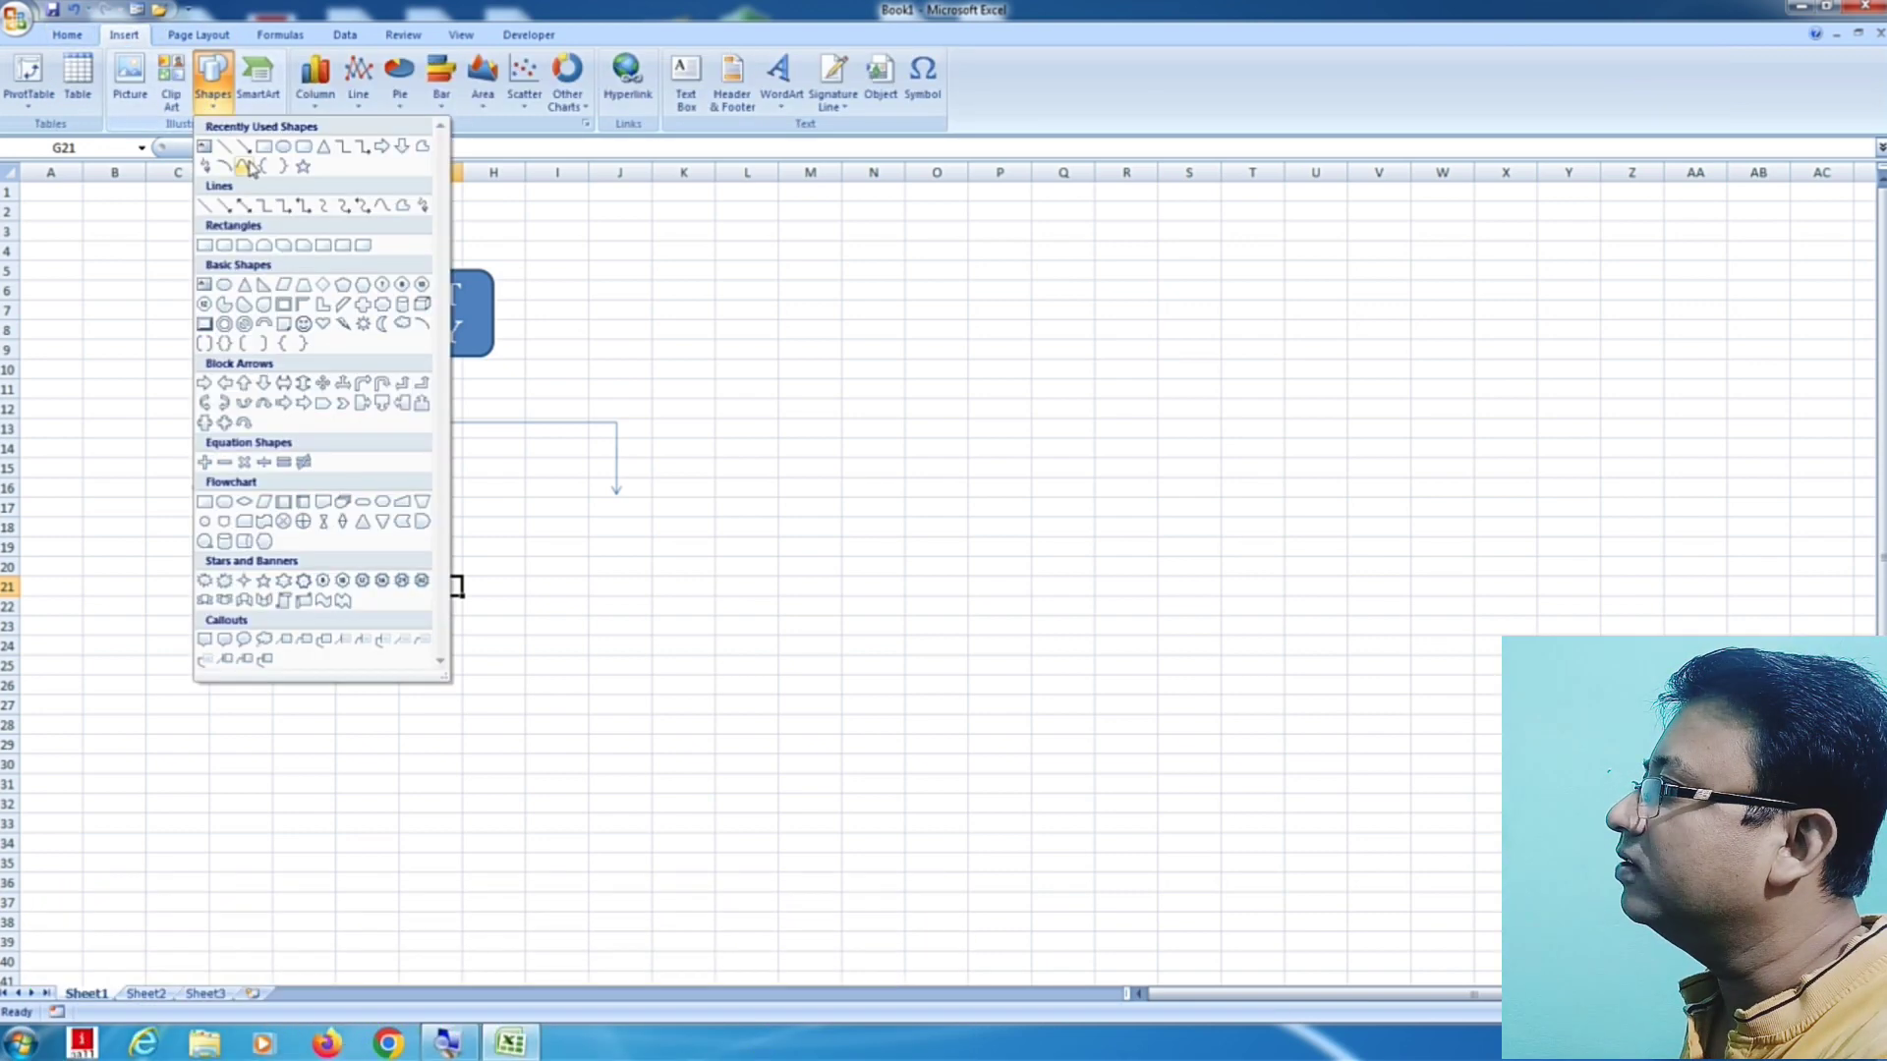
click(302, 148)
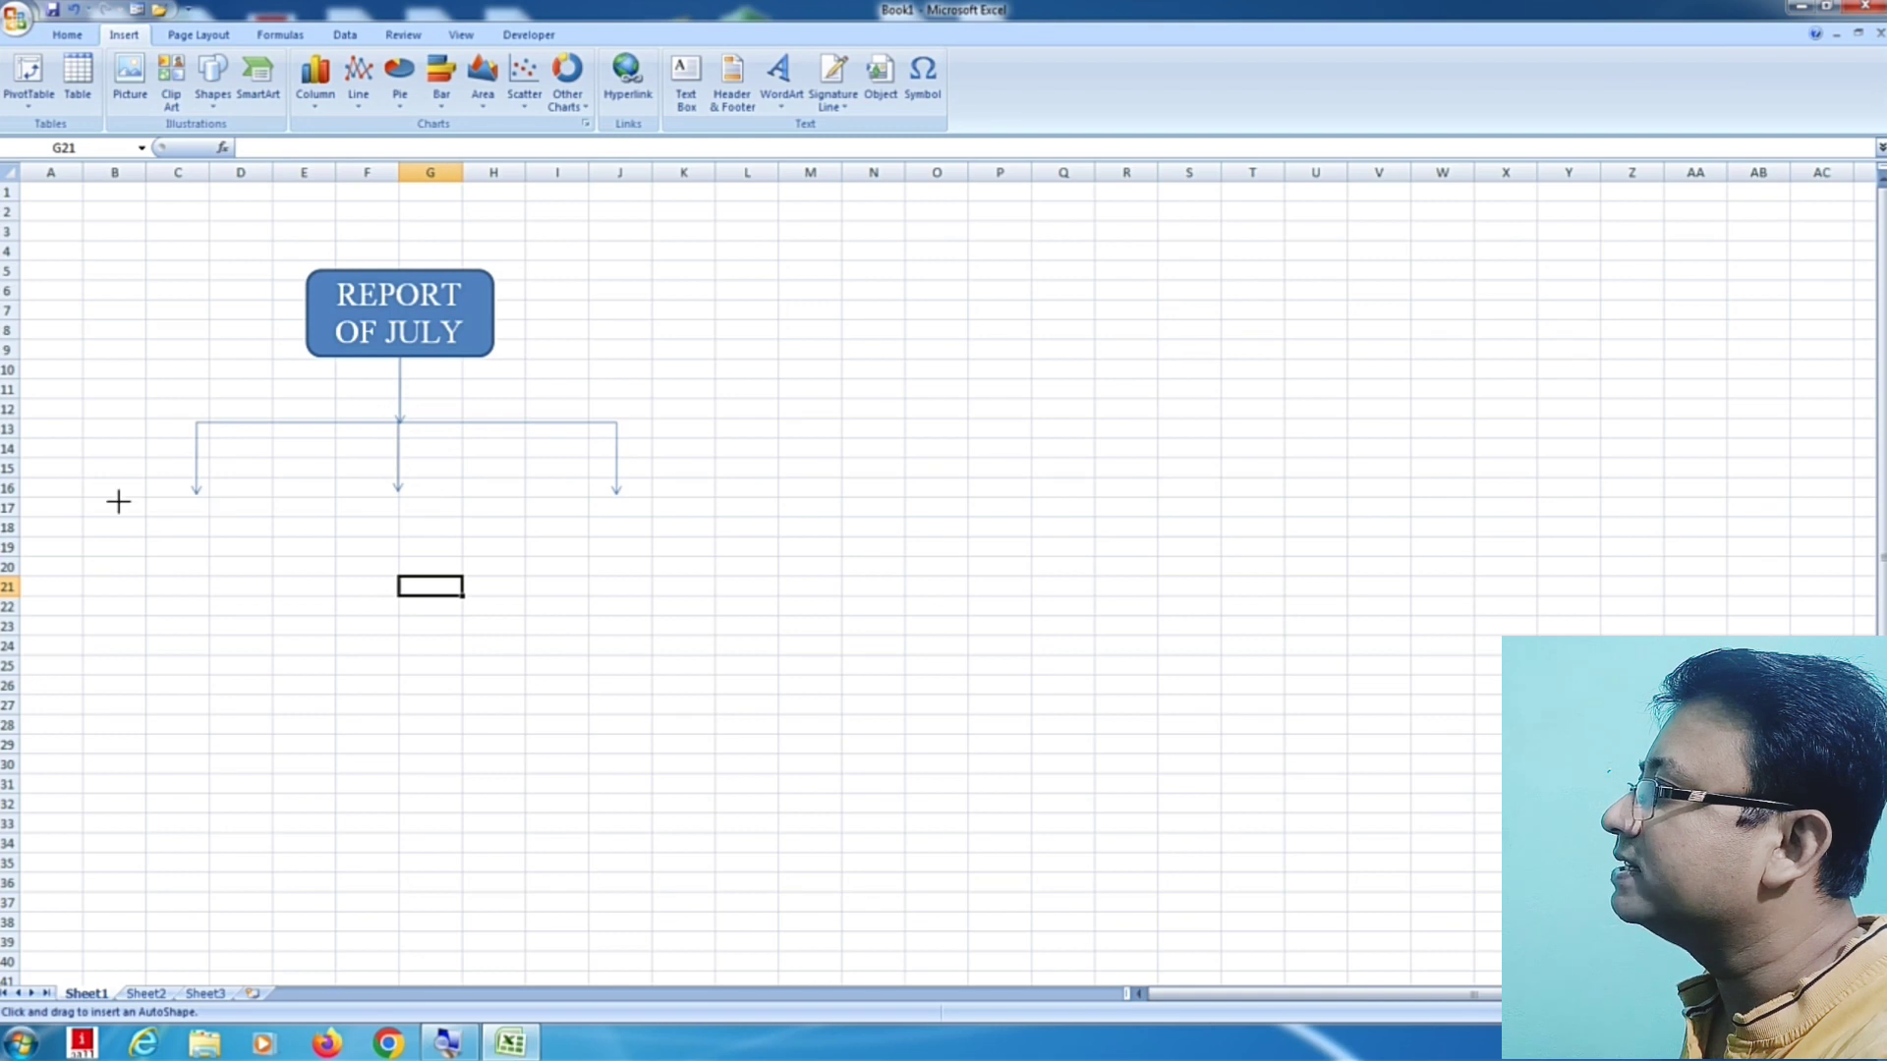
mouse_move(117, 501)
mouse_down()
mouse_move(260, 578)
mouse_move(403, 550)
mouse_move(628, 559)
mouse_up()
click(620, 666)
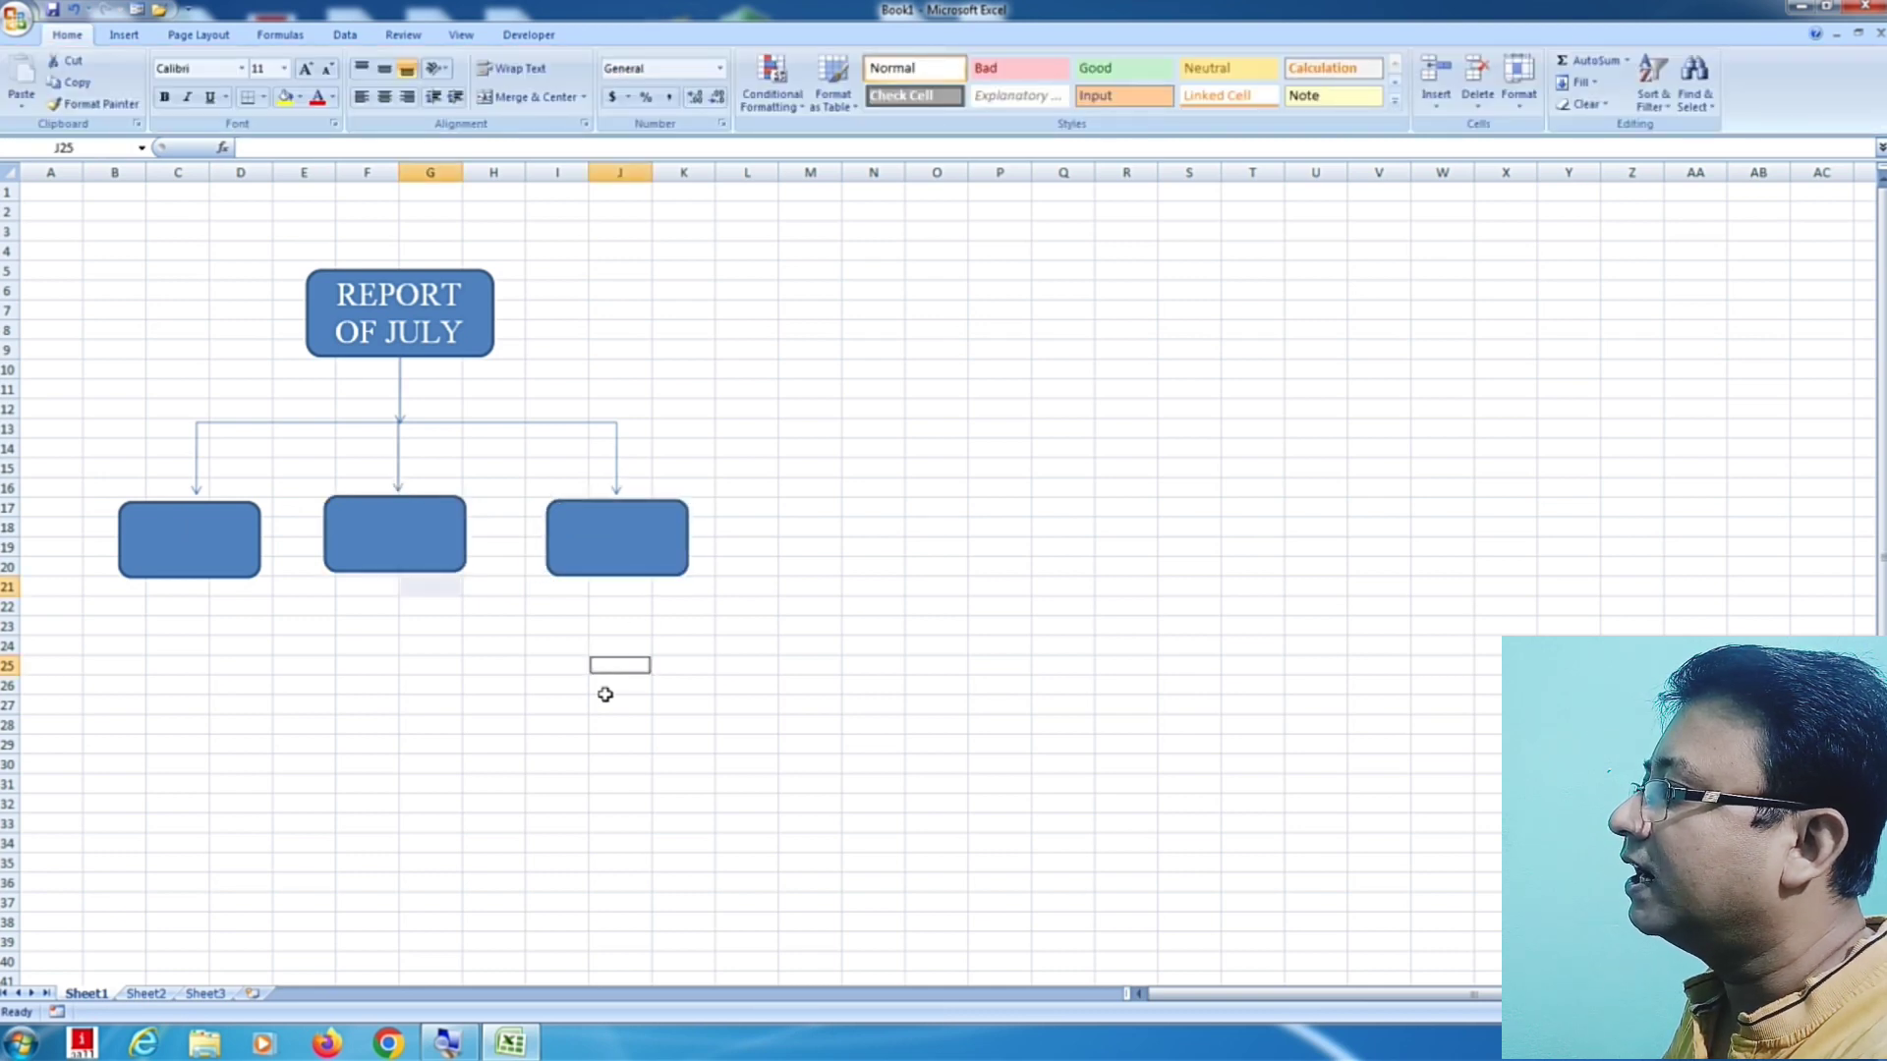
Step: Label the left, middle and right boxes CASH, DD and CHEQUE
click(200, 567)
right_click(199, 564)
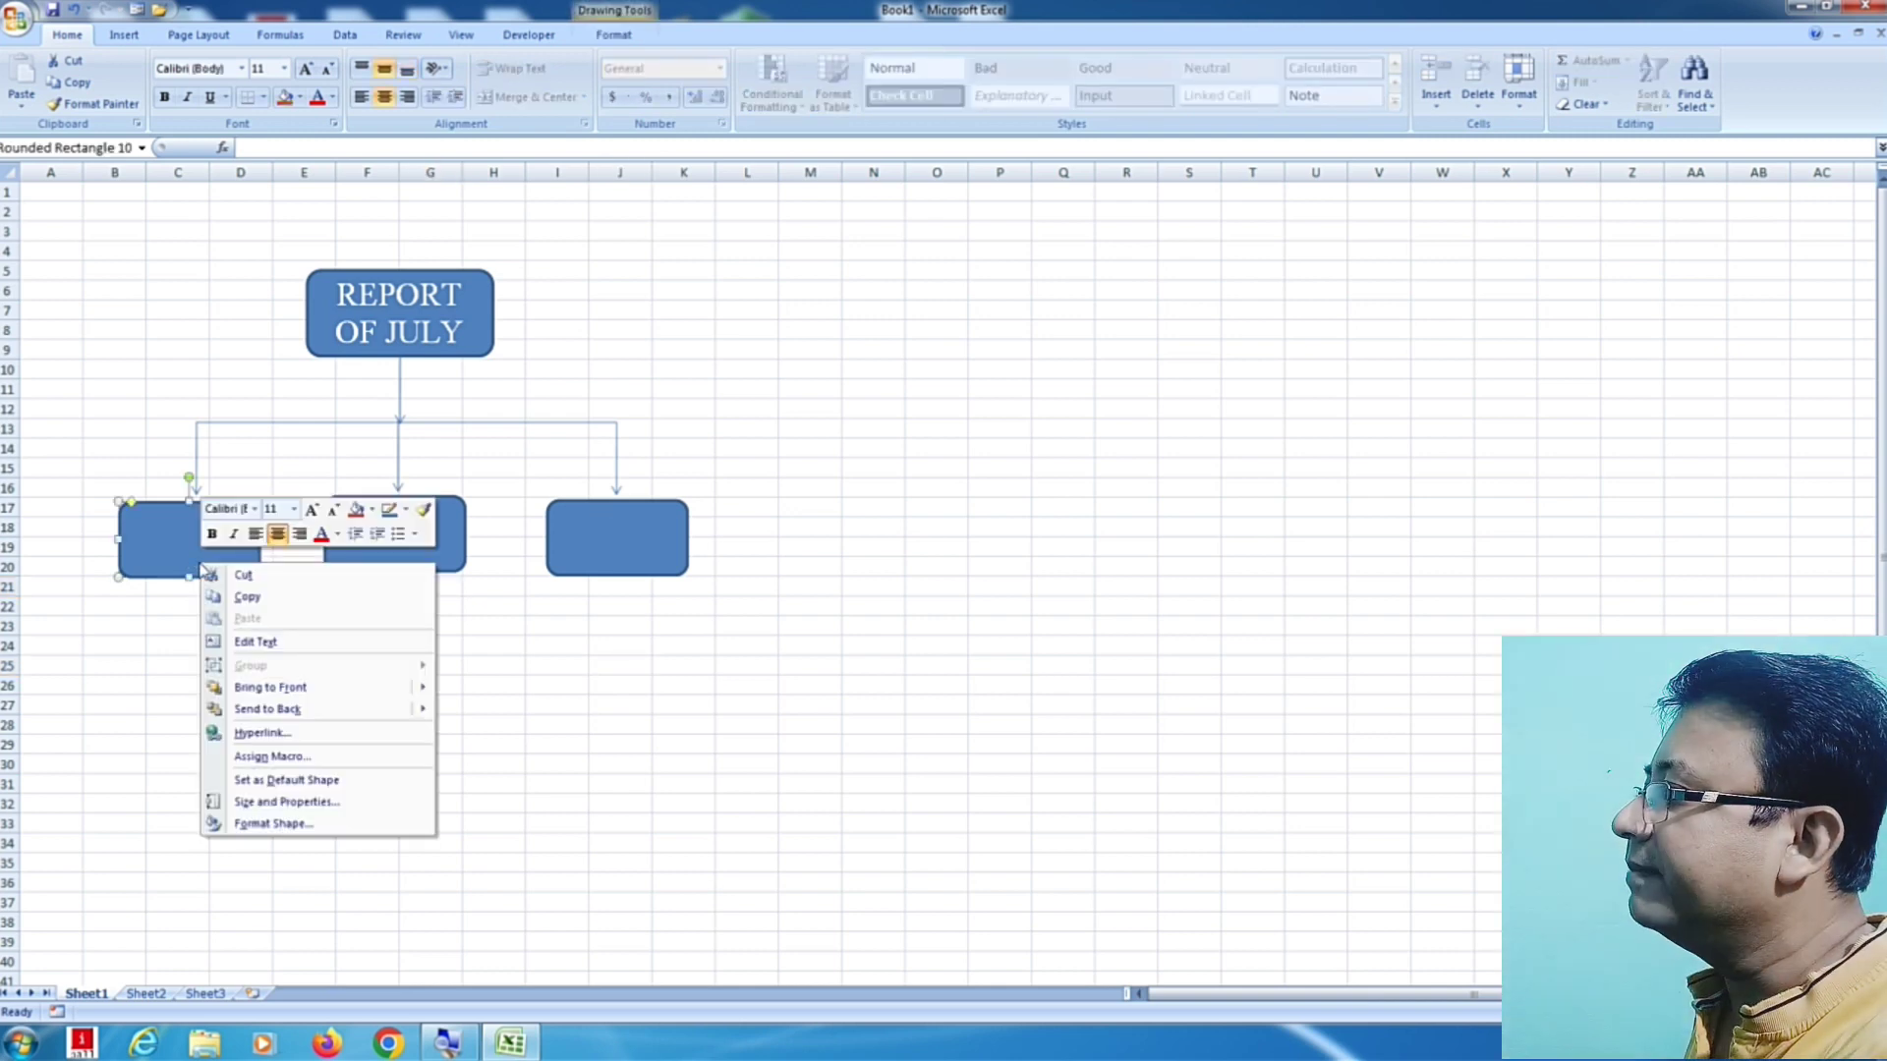
click(280, 647)
text(CASH)
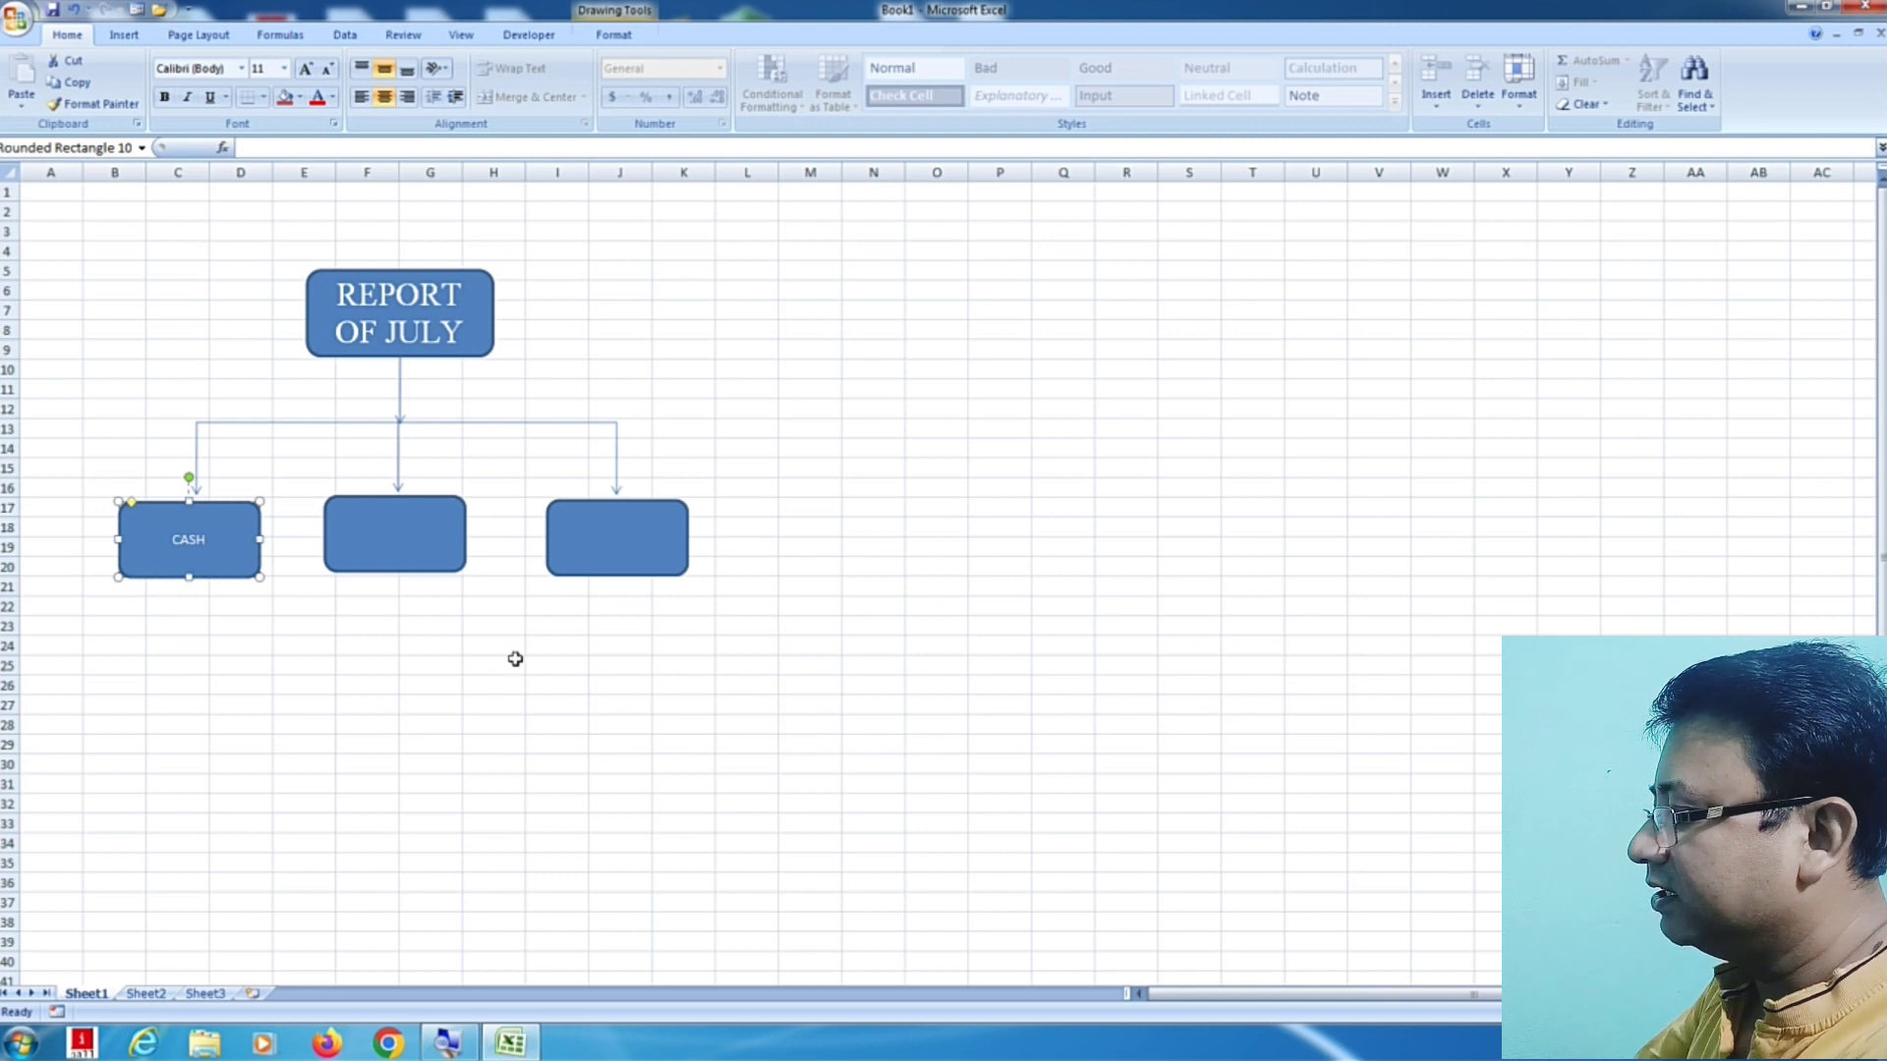
click(429, 665)
click(414, 559)
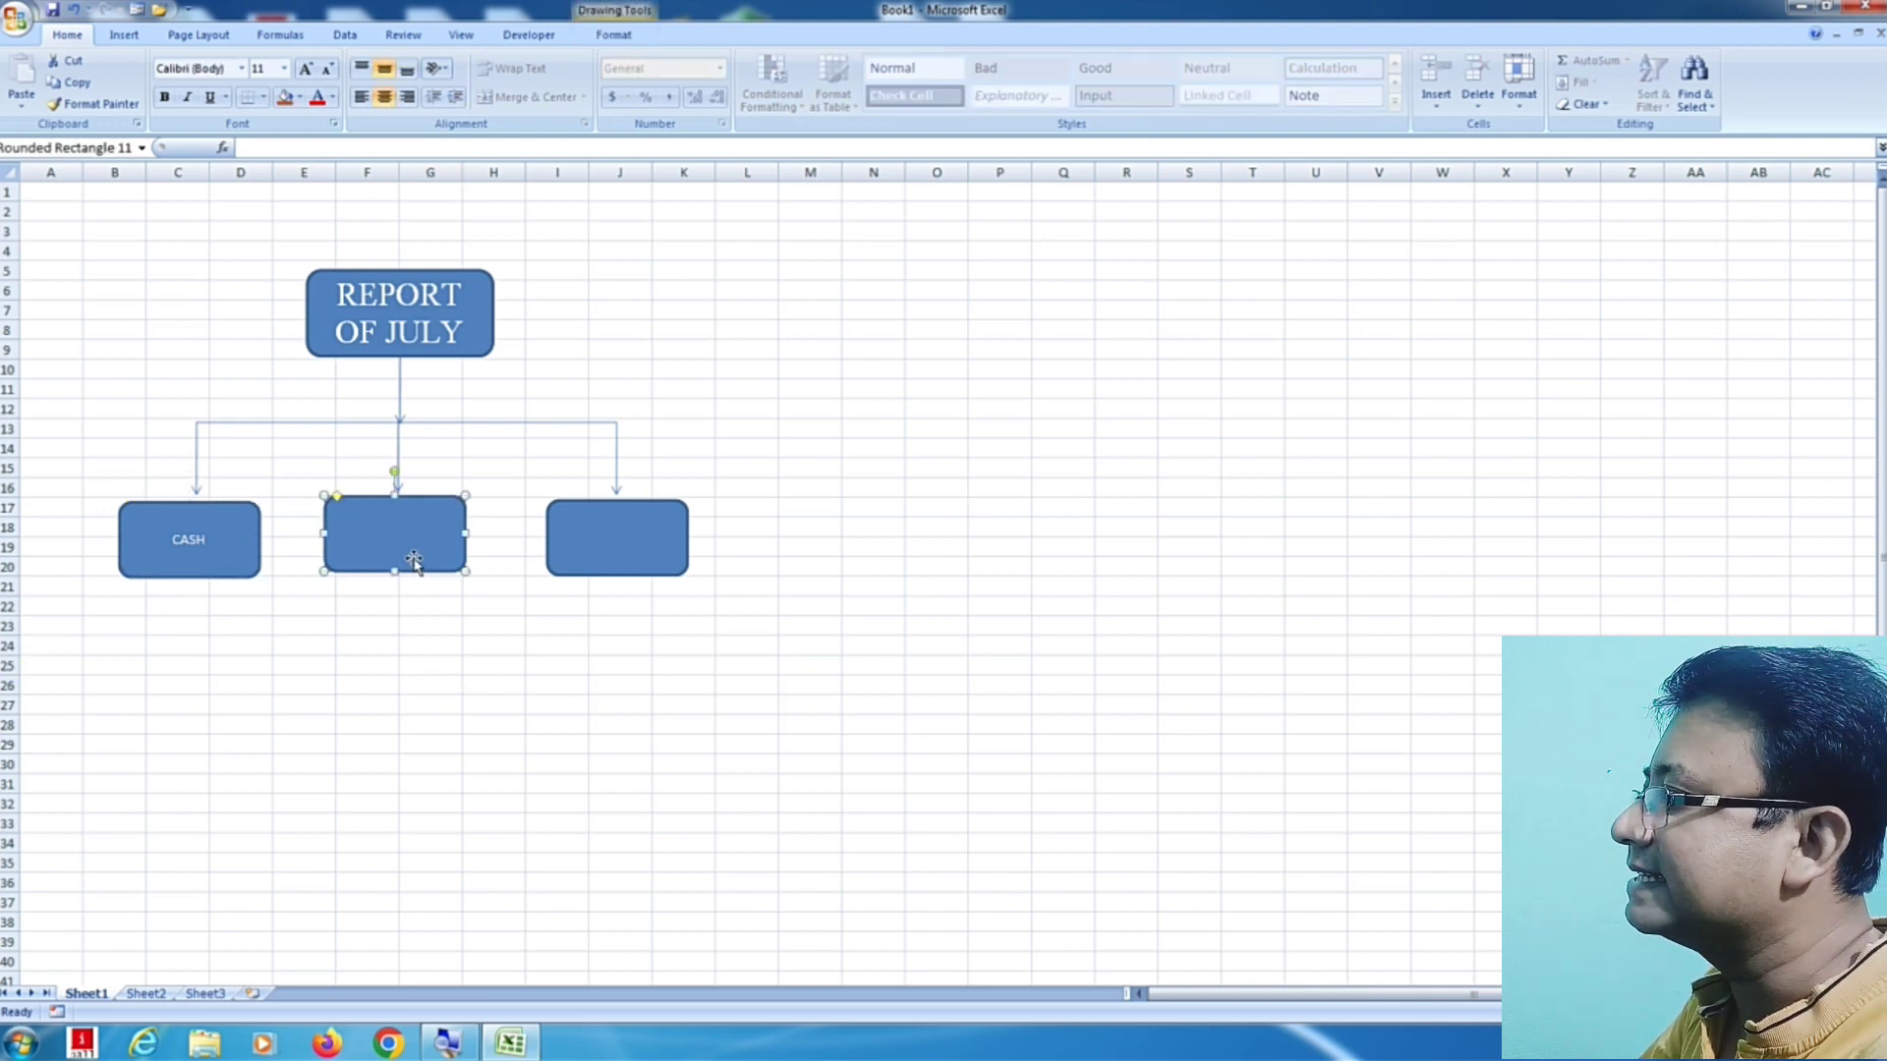
right_click(414, 558)
key(Escape)
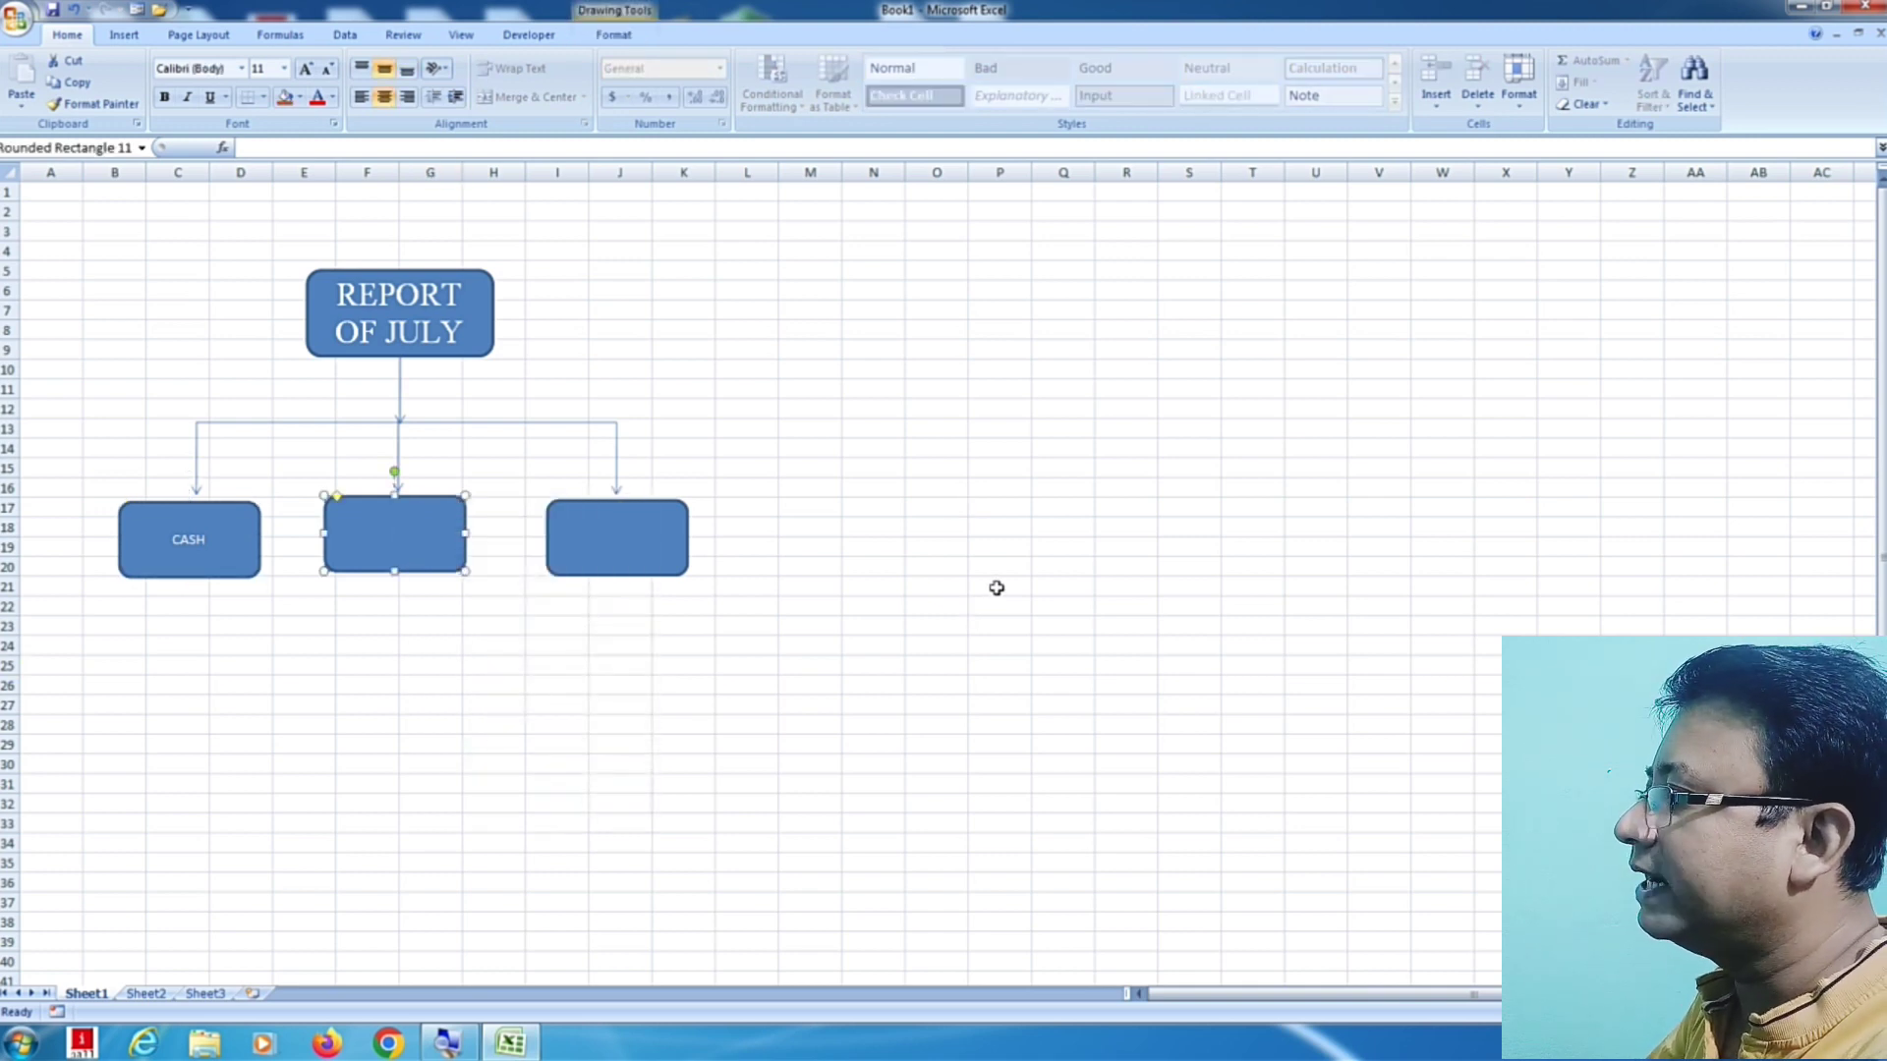
click(746, 684)
right_click(640, 538)
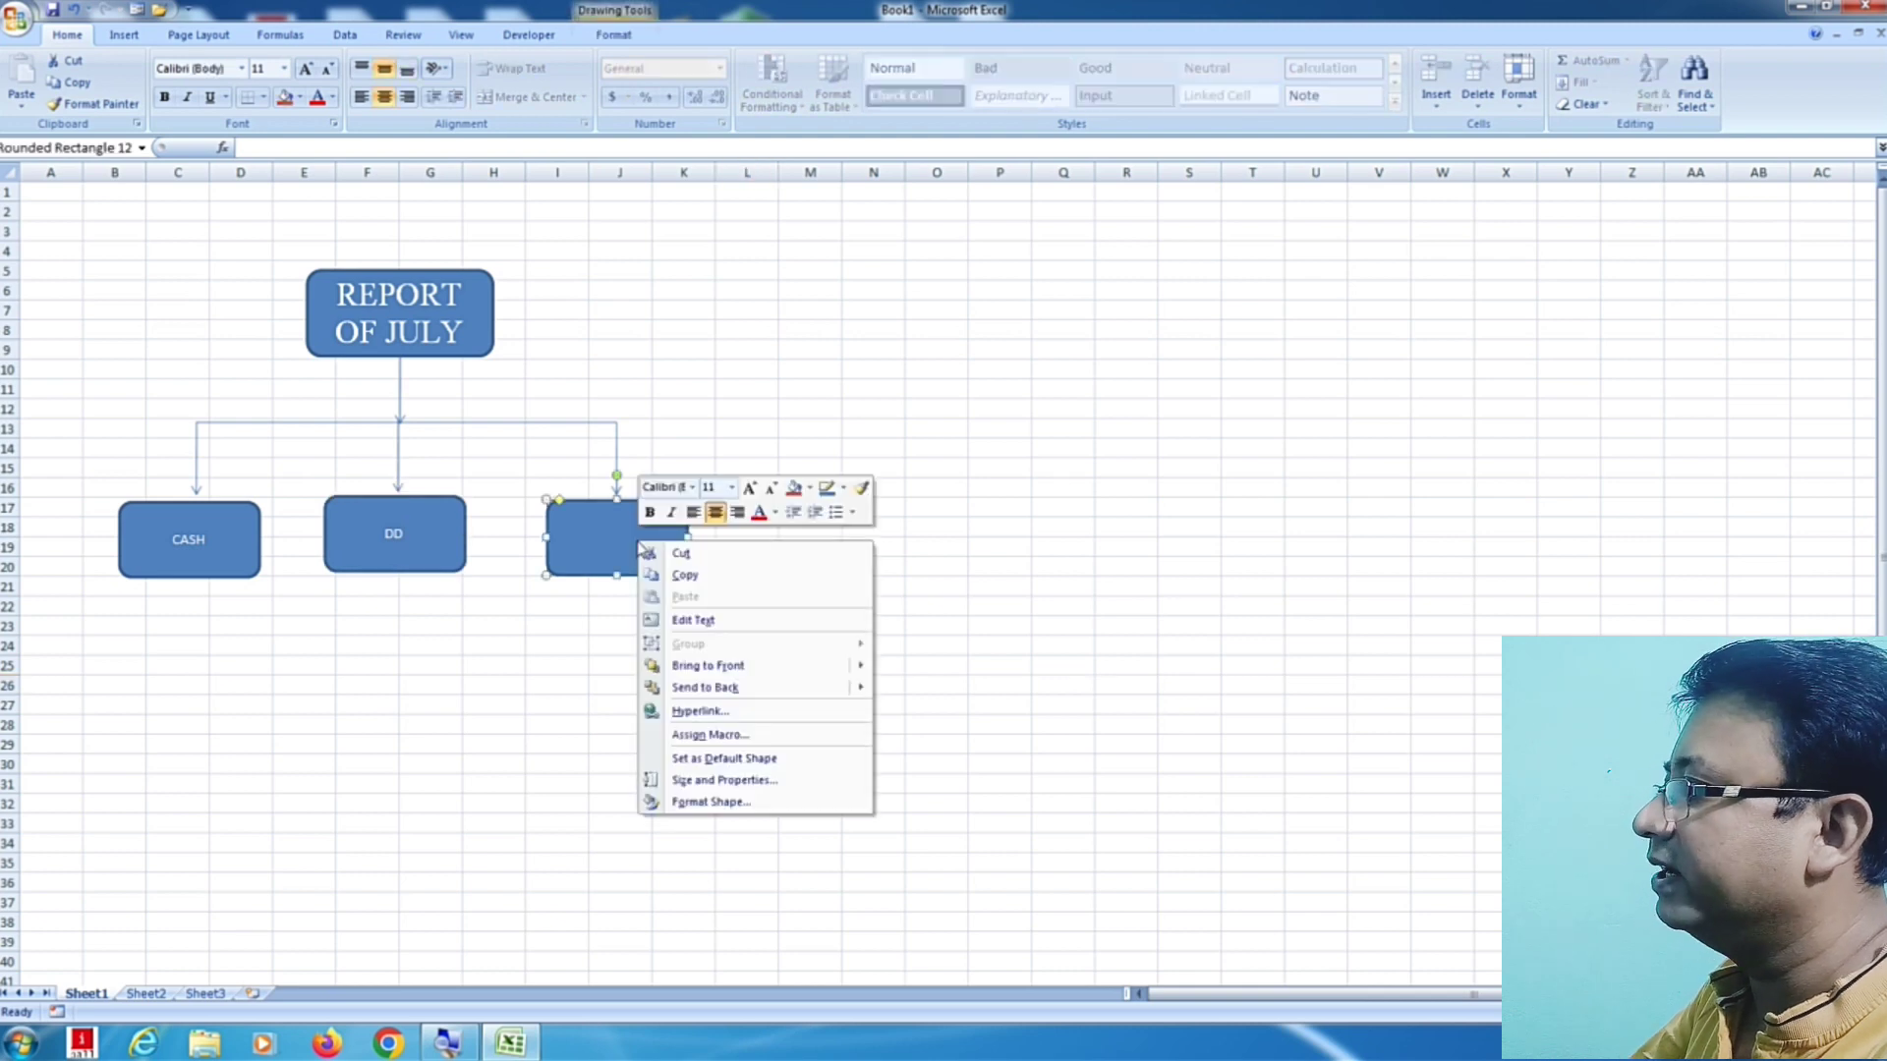
click(680, 622)
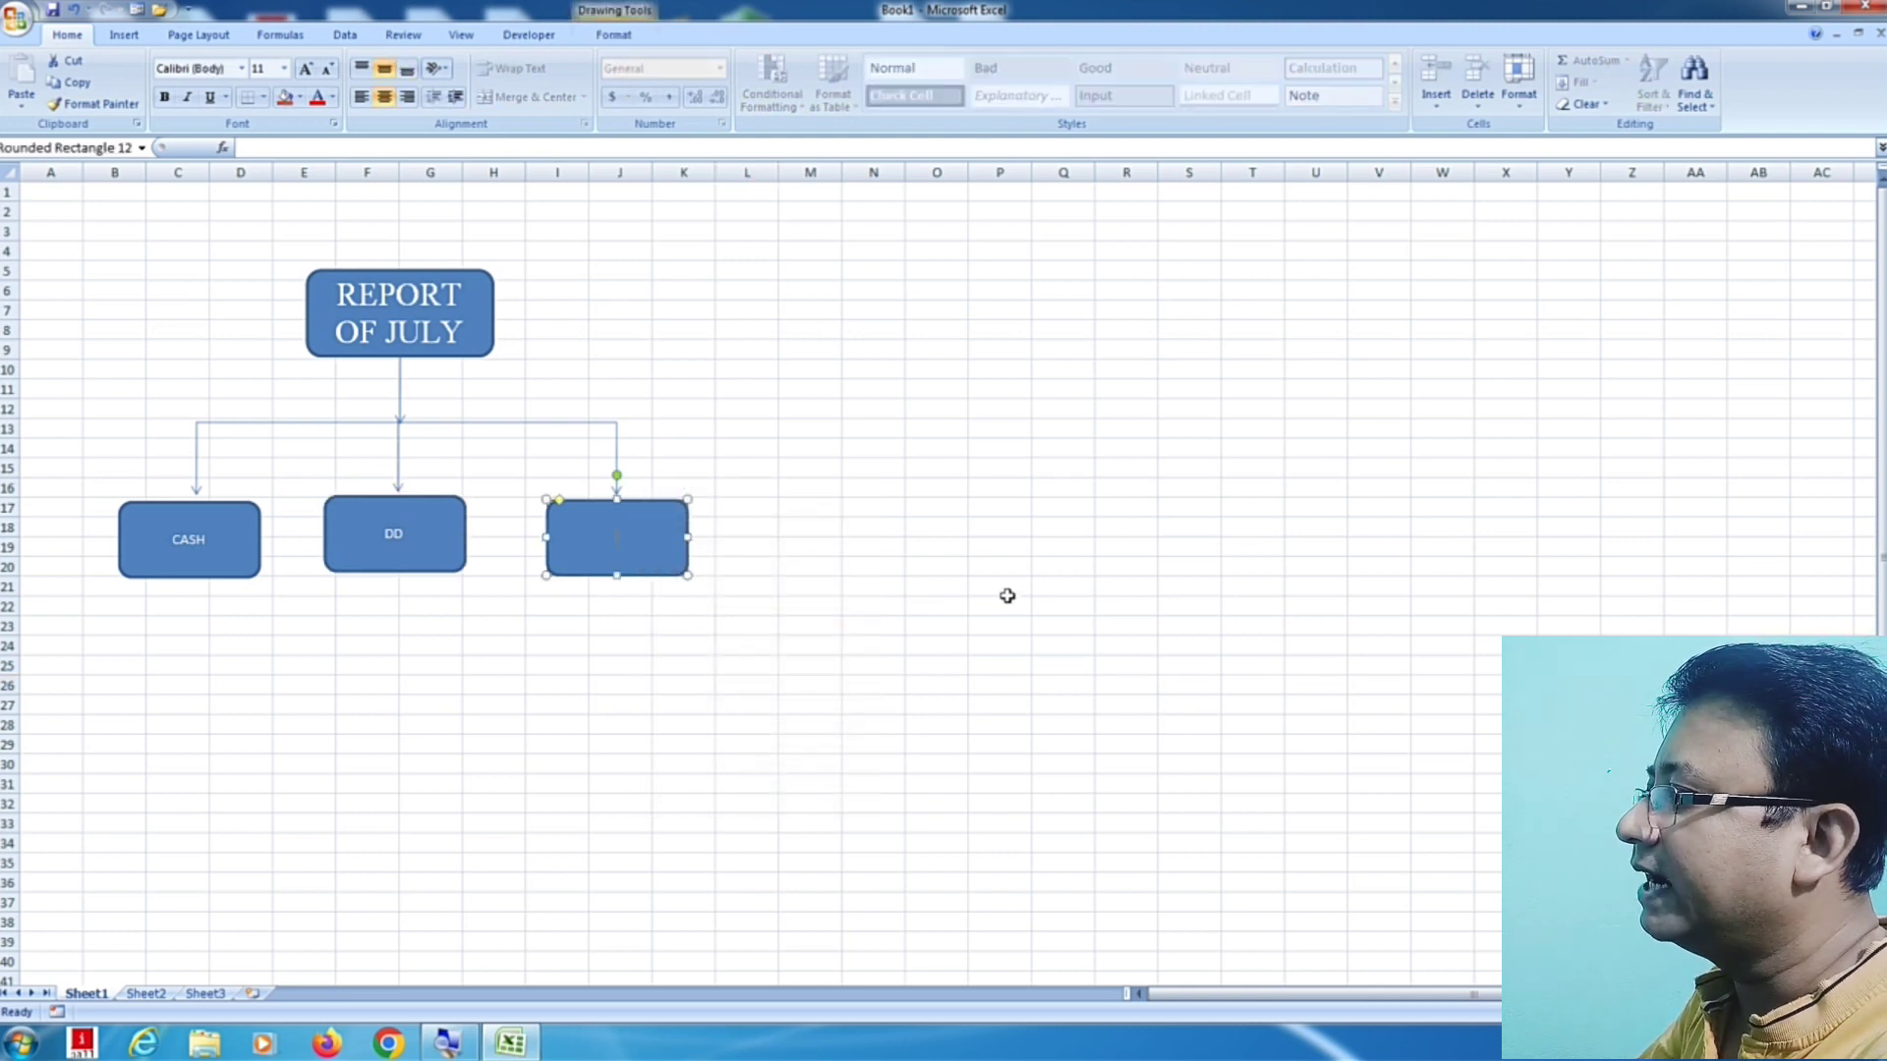
click(617, 537)
text(CHEQUE)
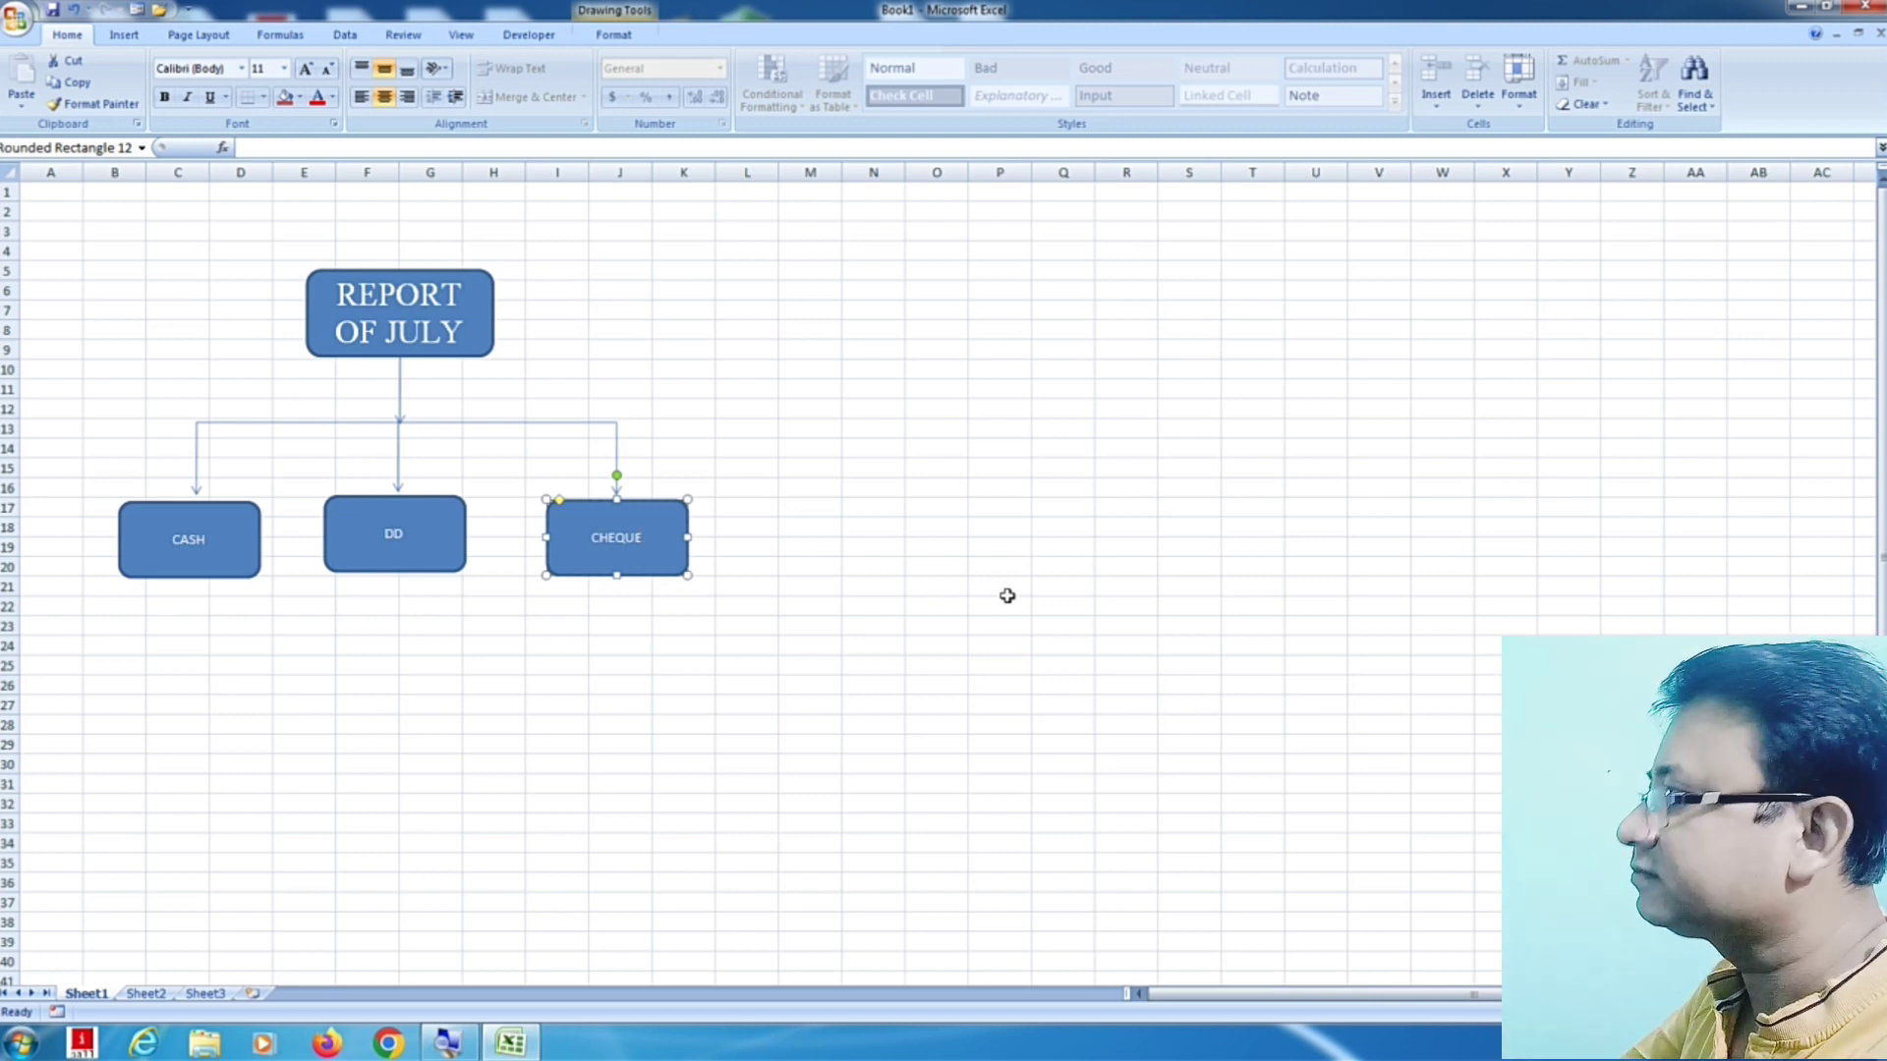
click(570, 660)
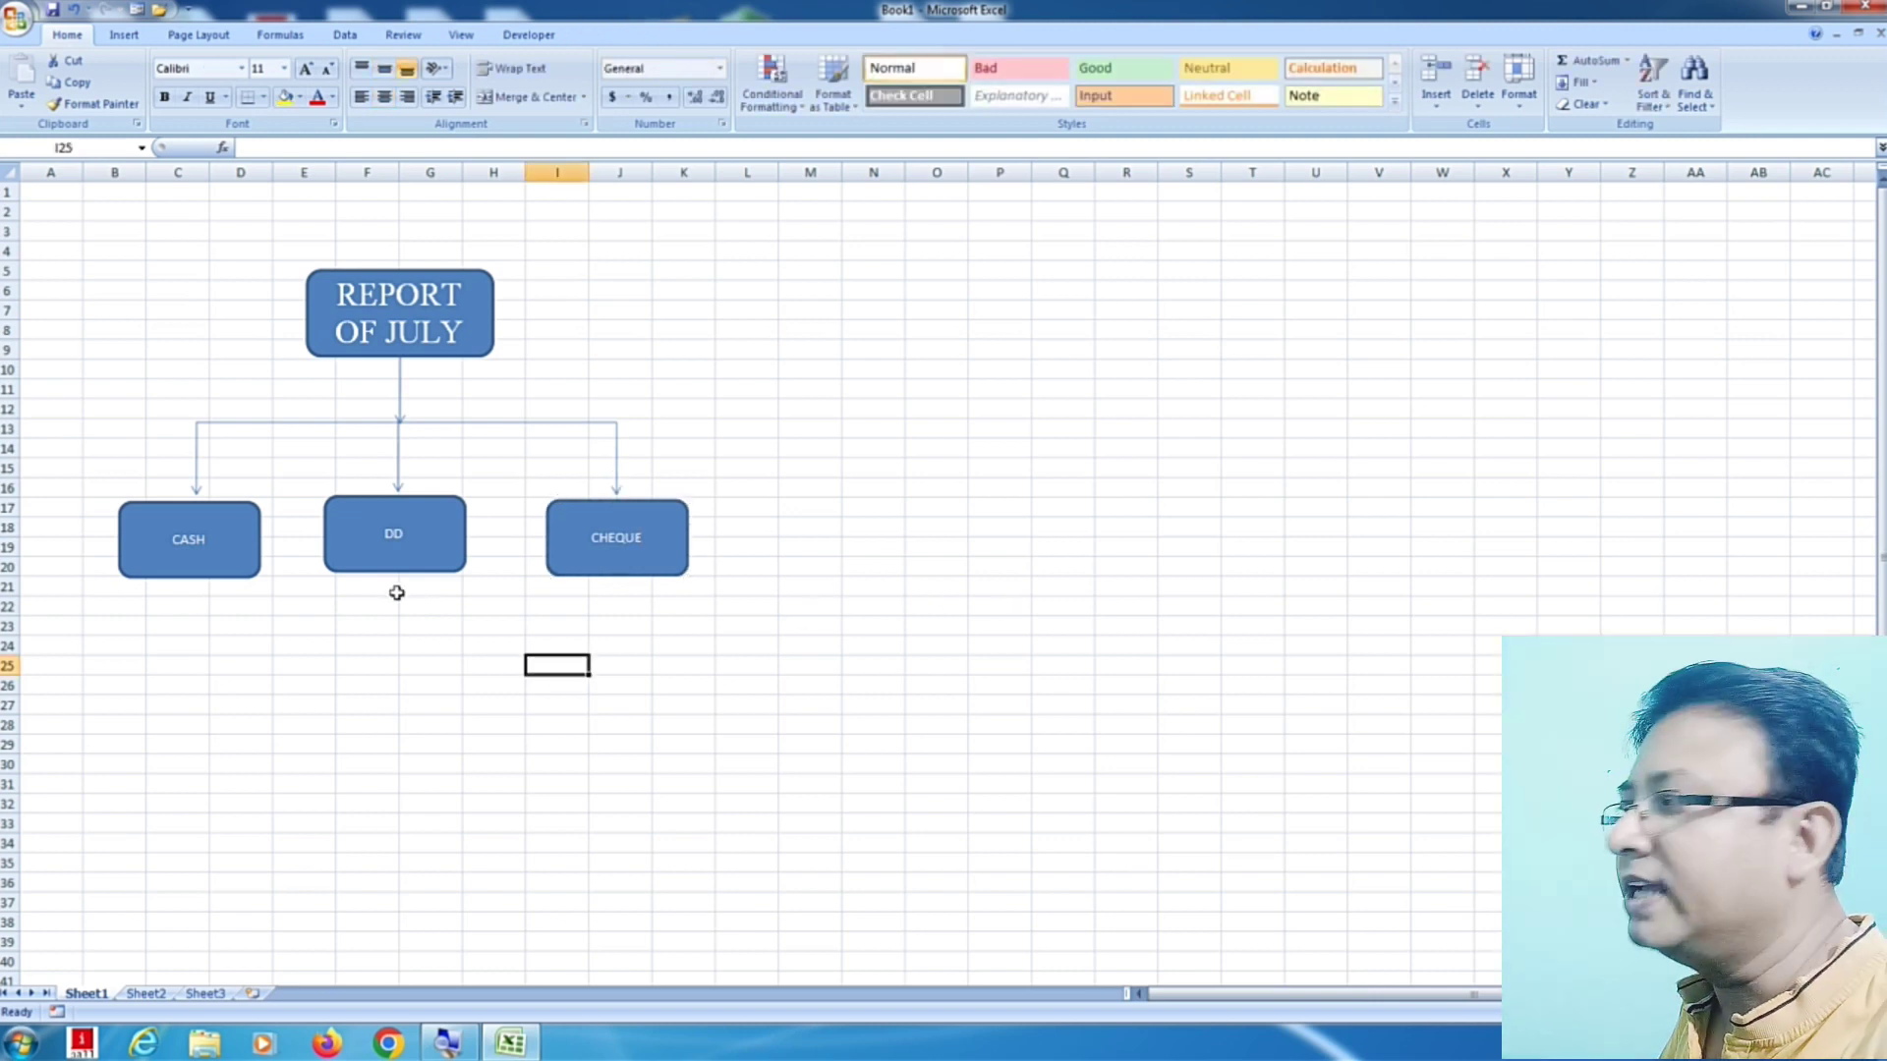
Step: Select the CASH, DD and CHEQUE boxes together and set their font size to 25
click(236, 562)
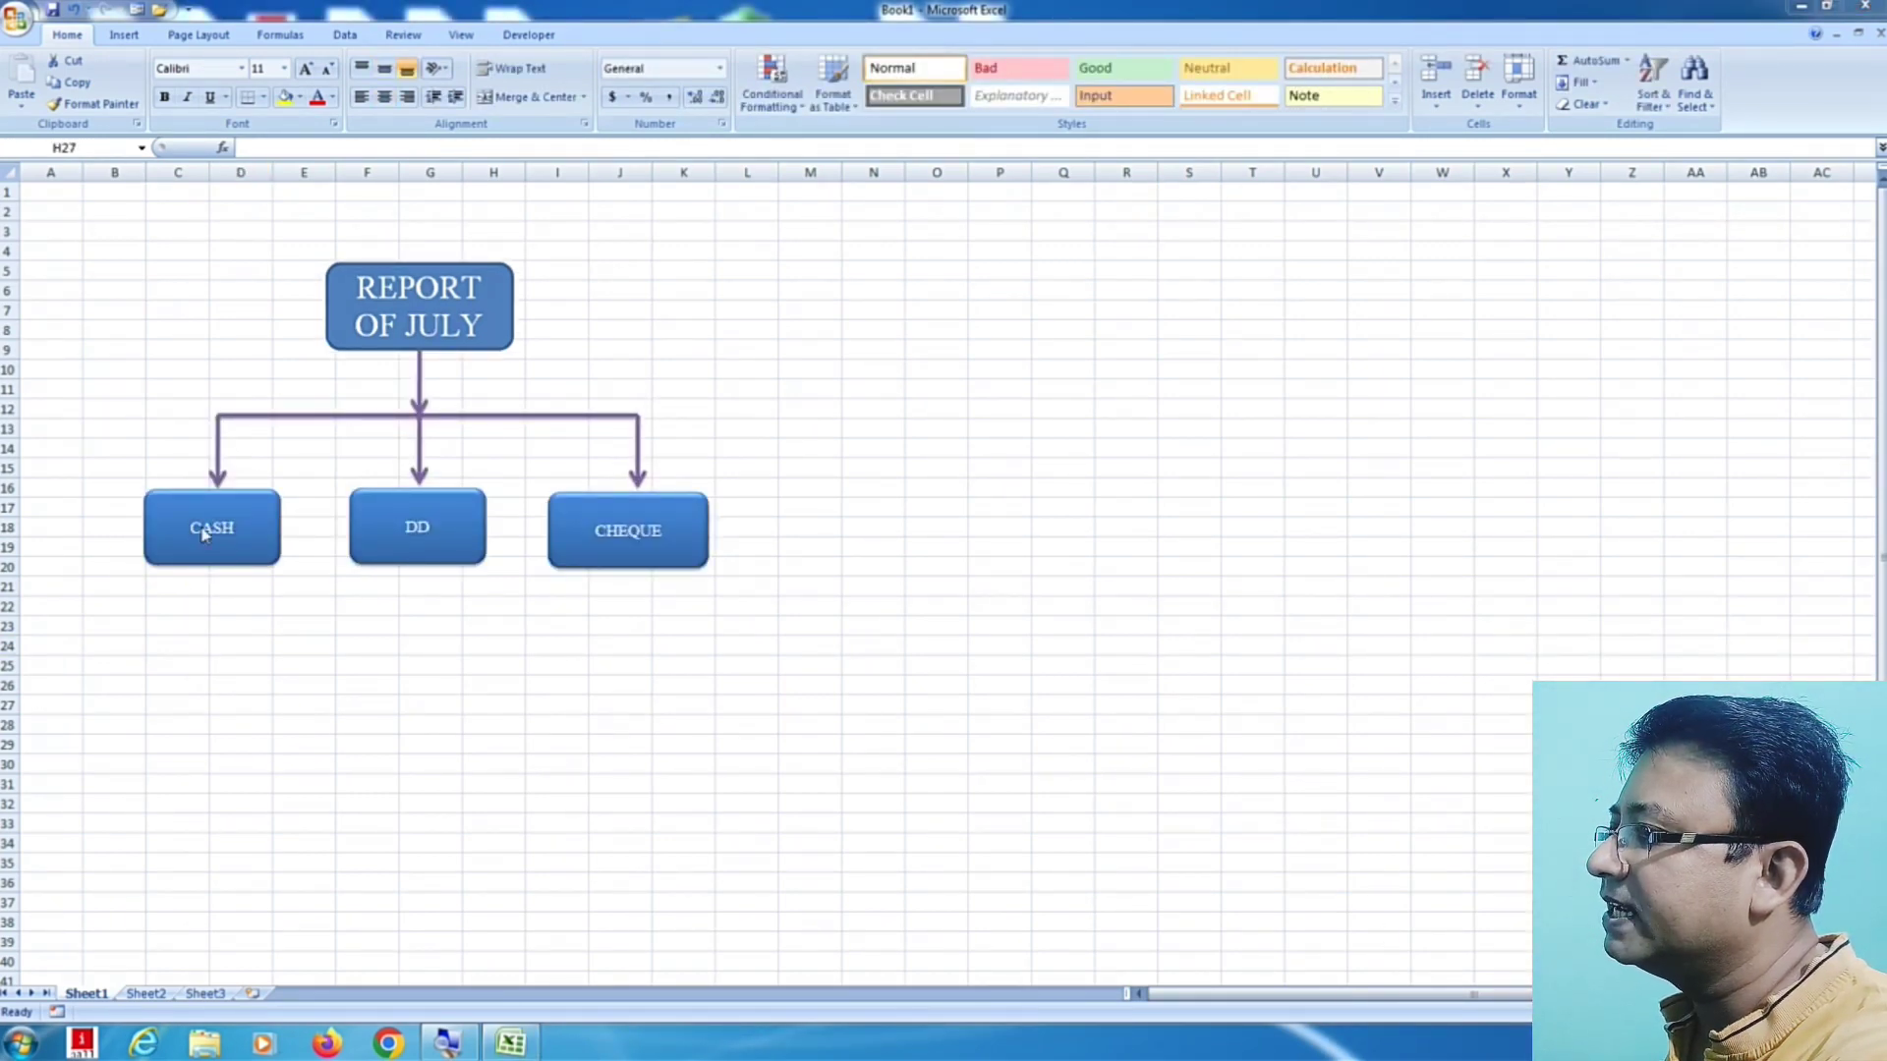
click(260, 587)
click(237, 552)
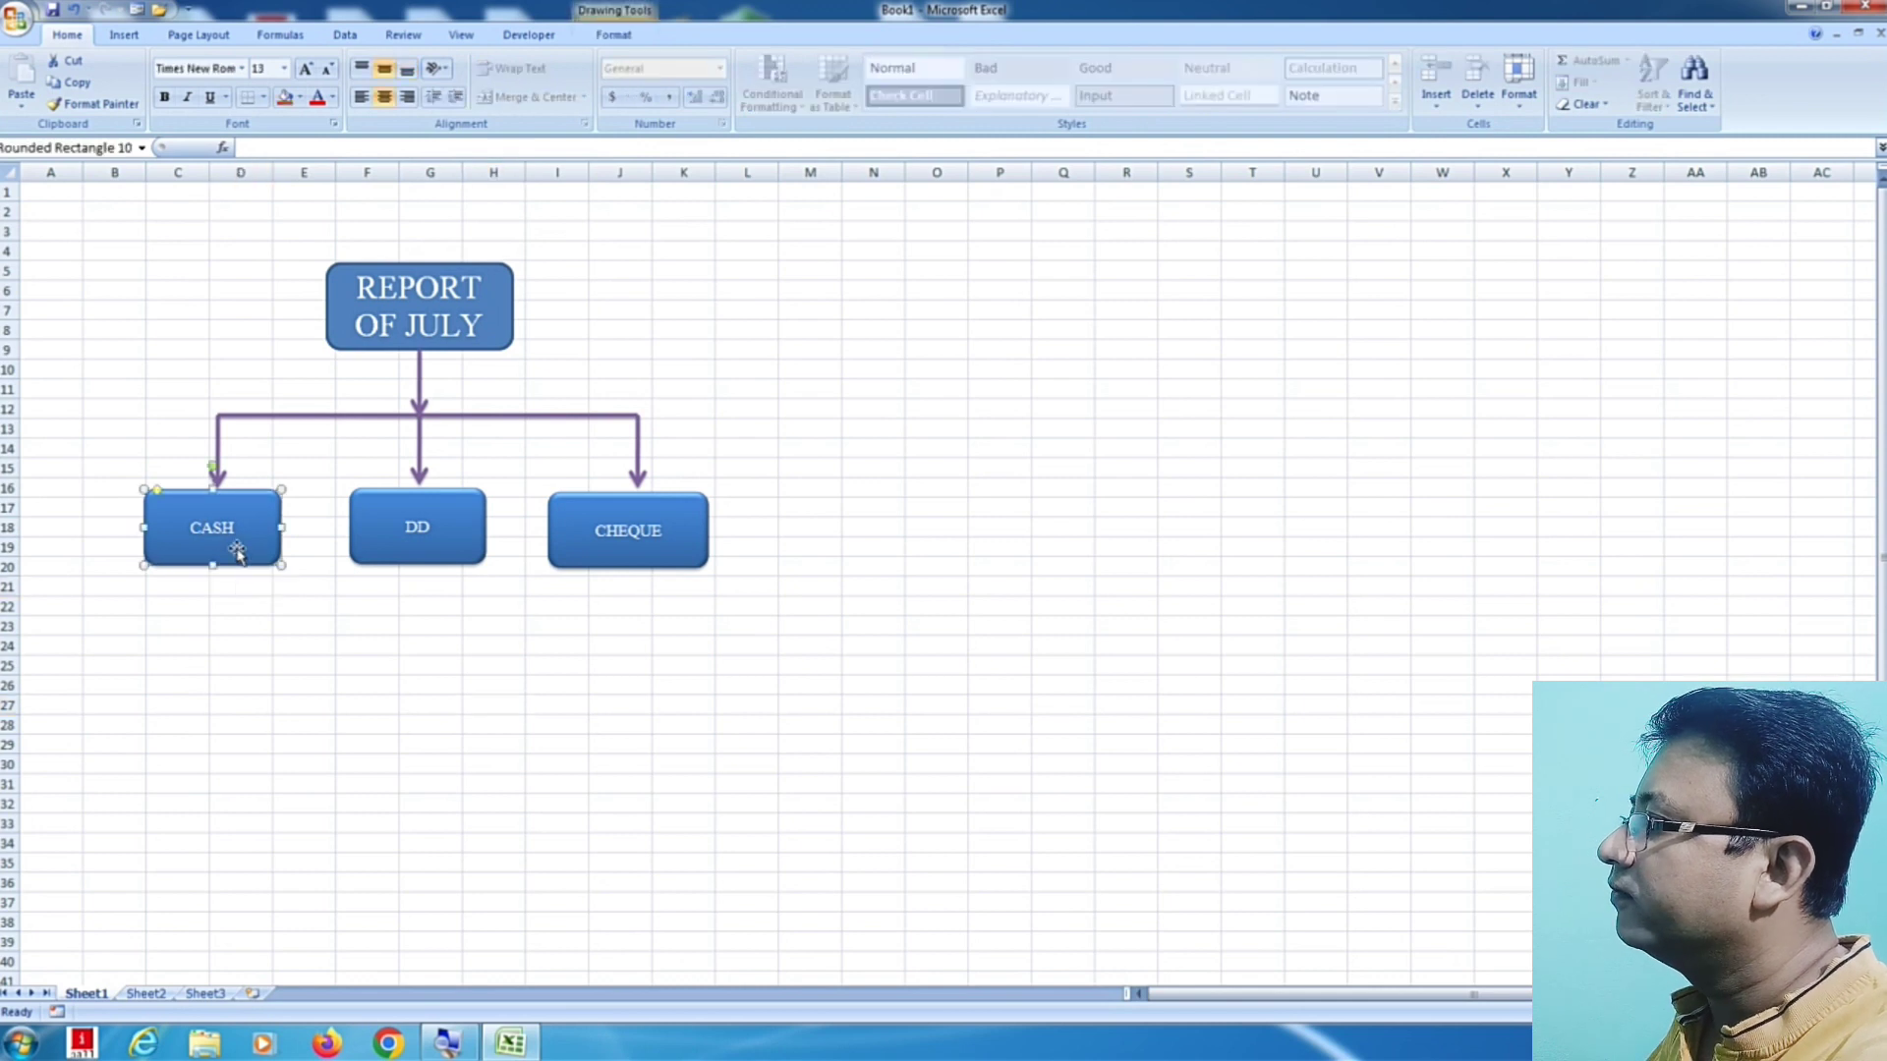
shift+click(460, 553)
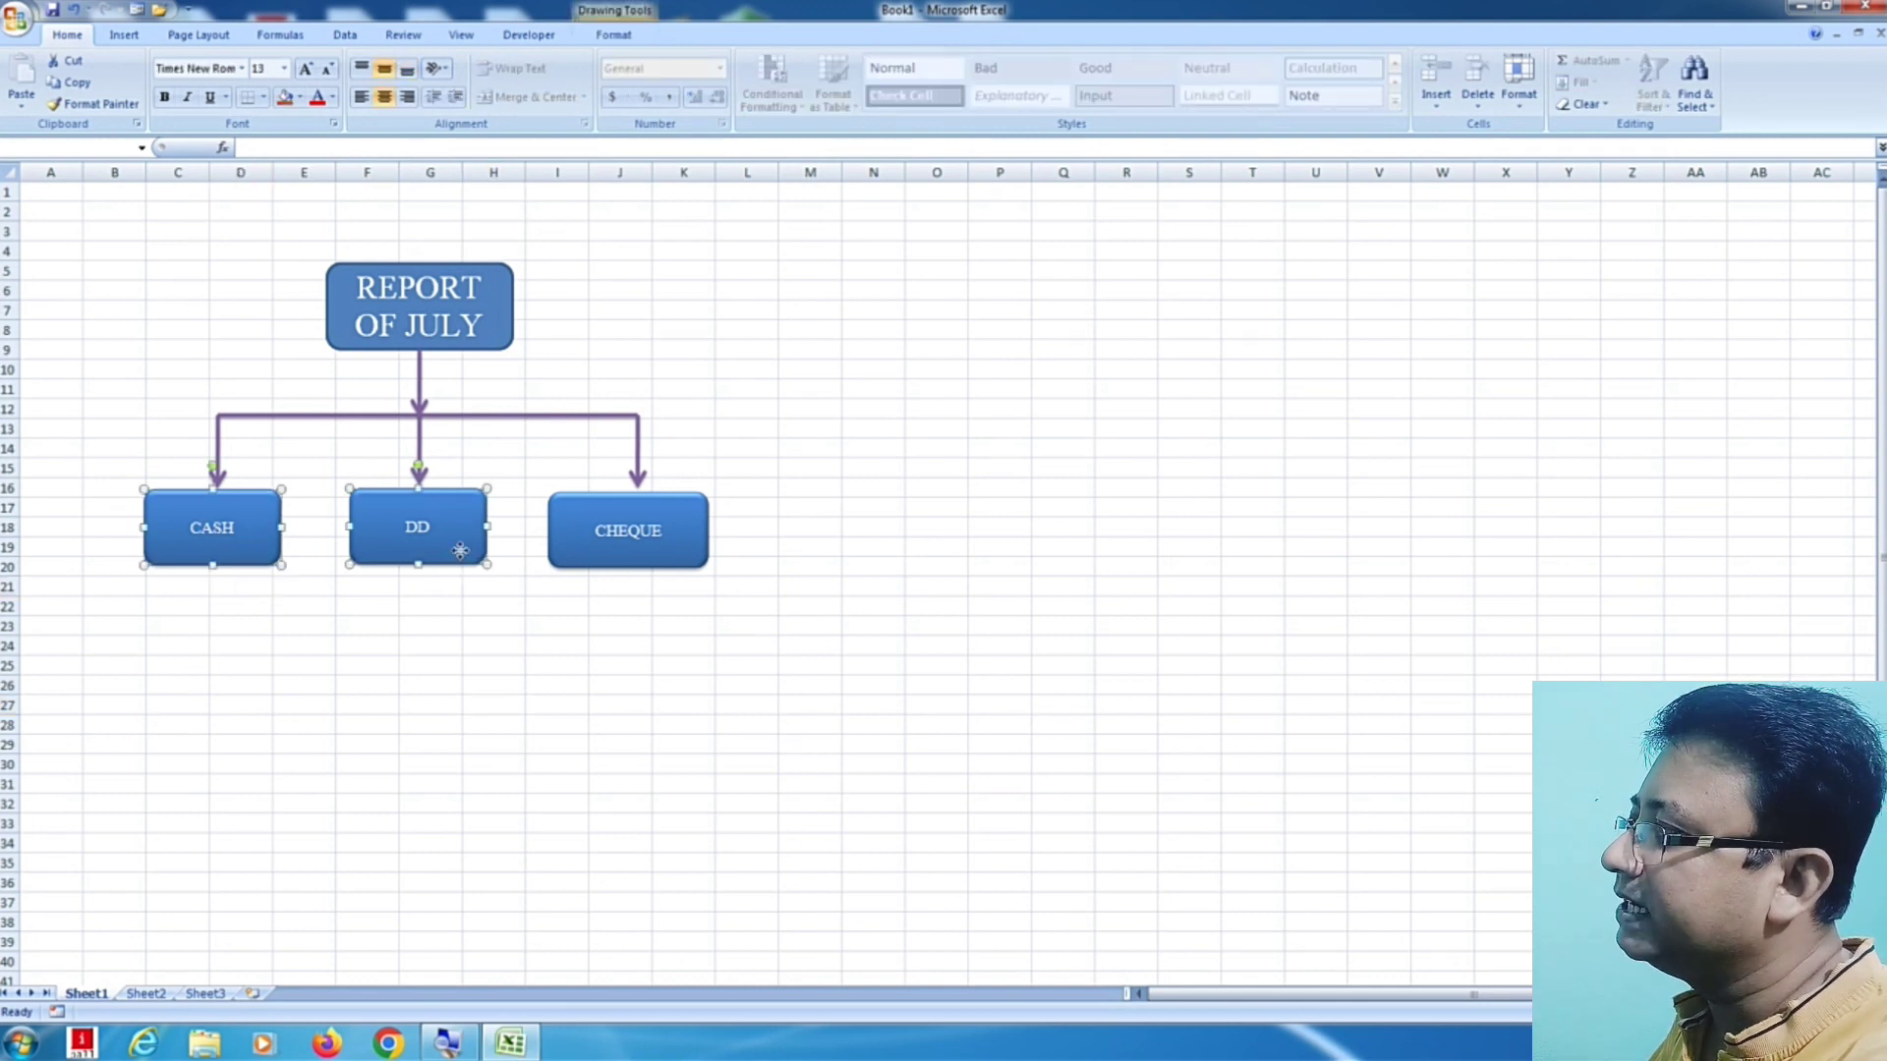
shift+click(619, 552)
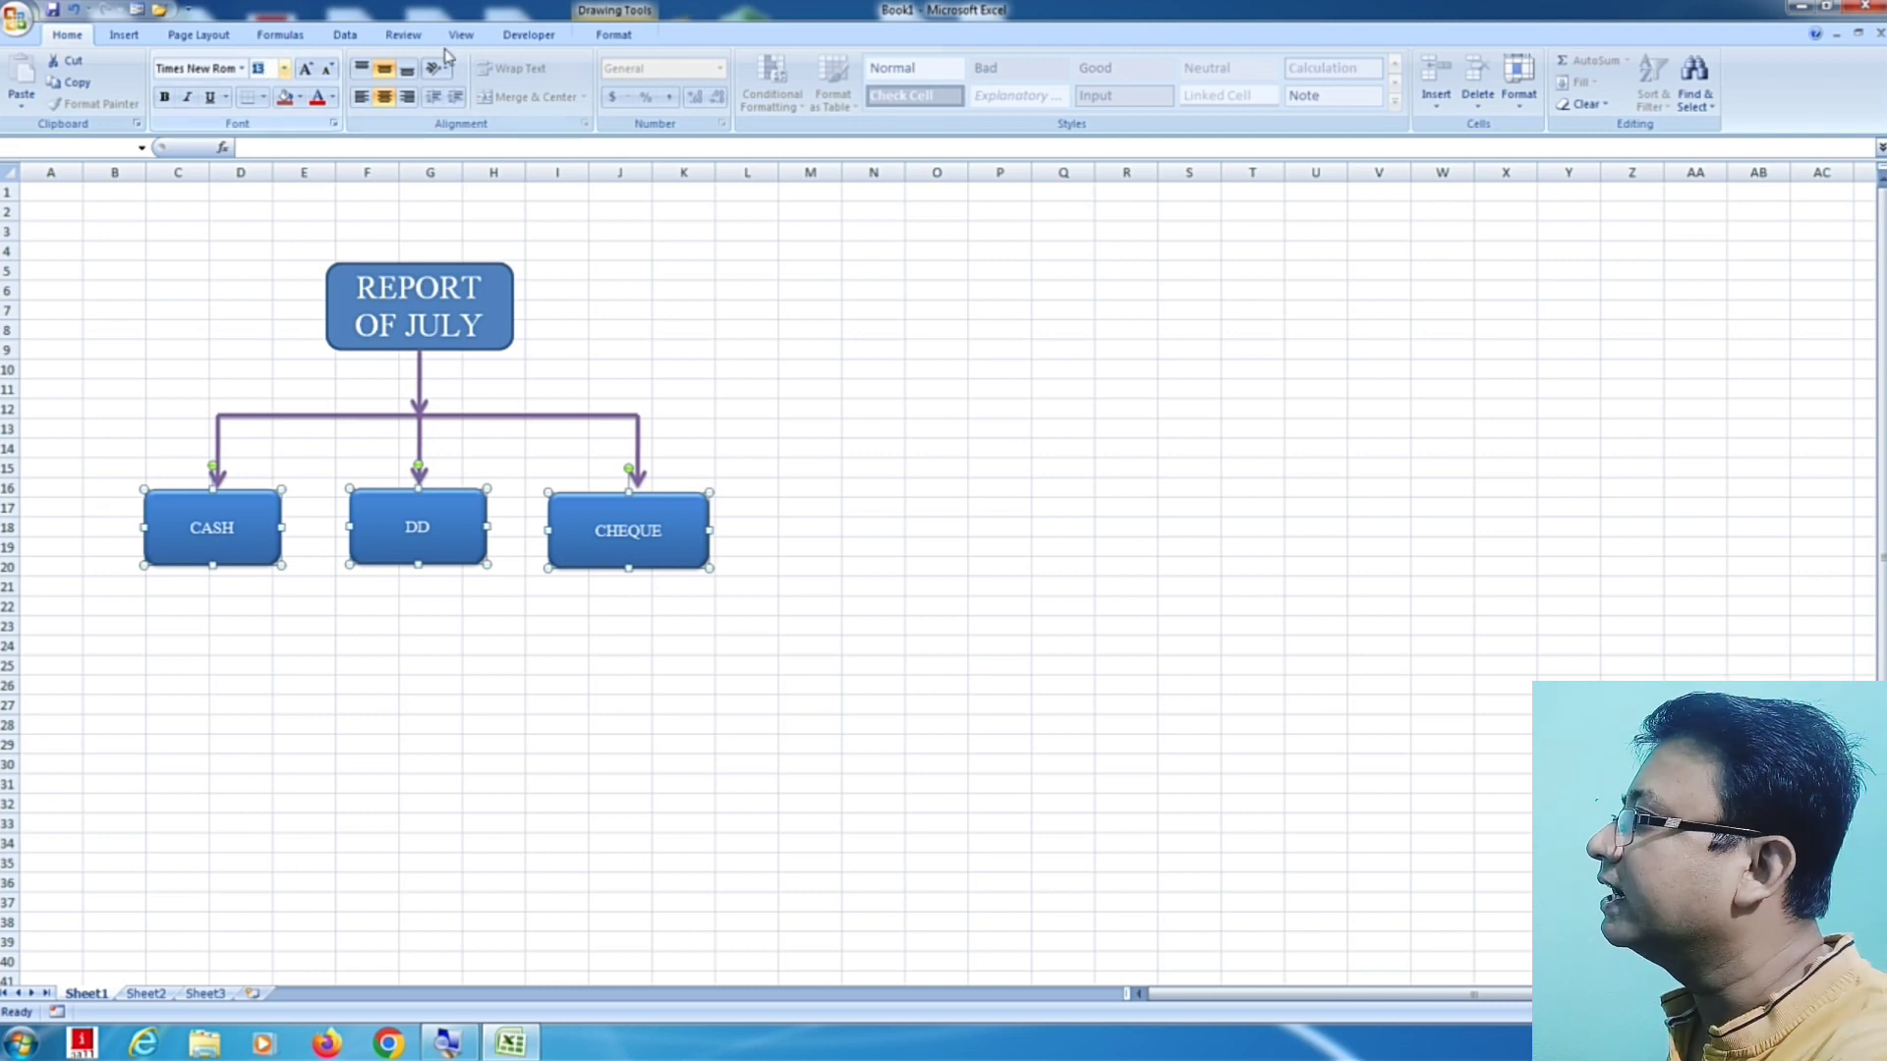
click(263, 69)
text(25)
key(Return)
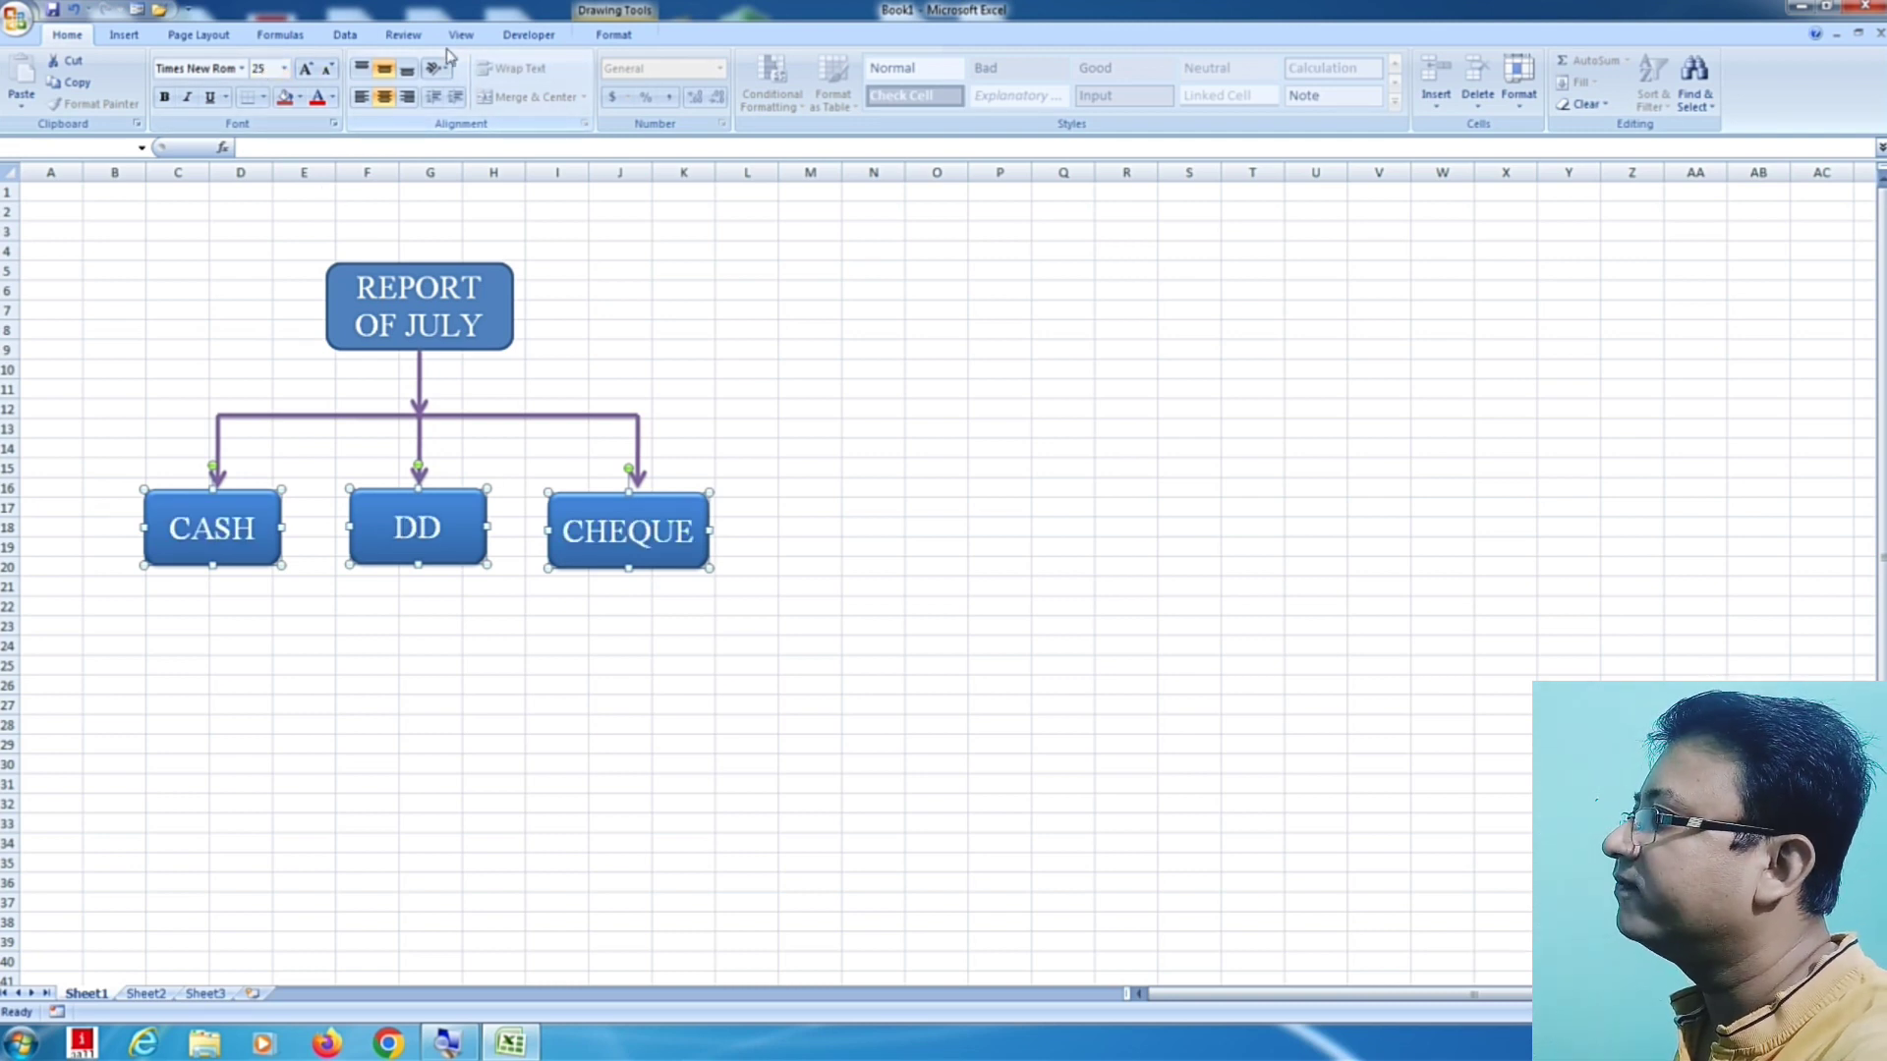
click(883, 802)
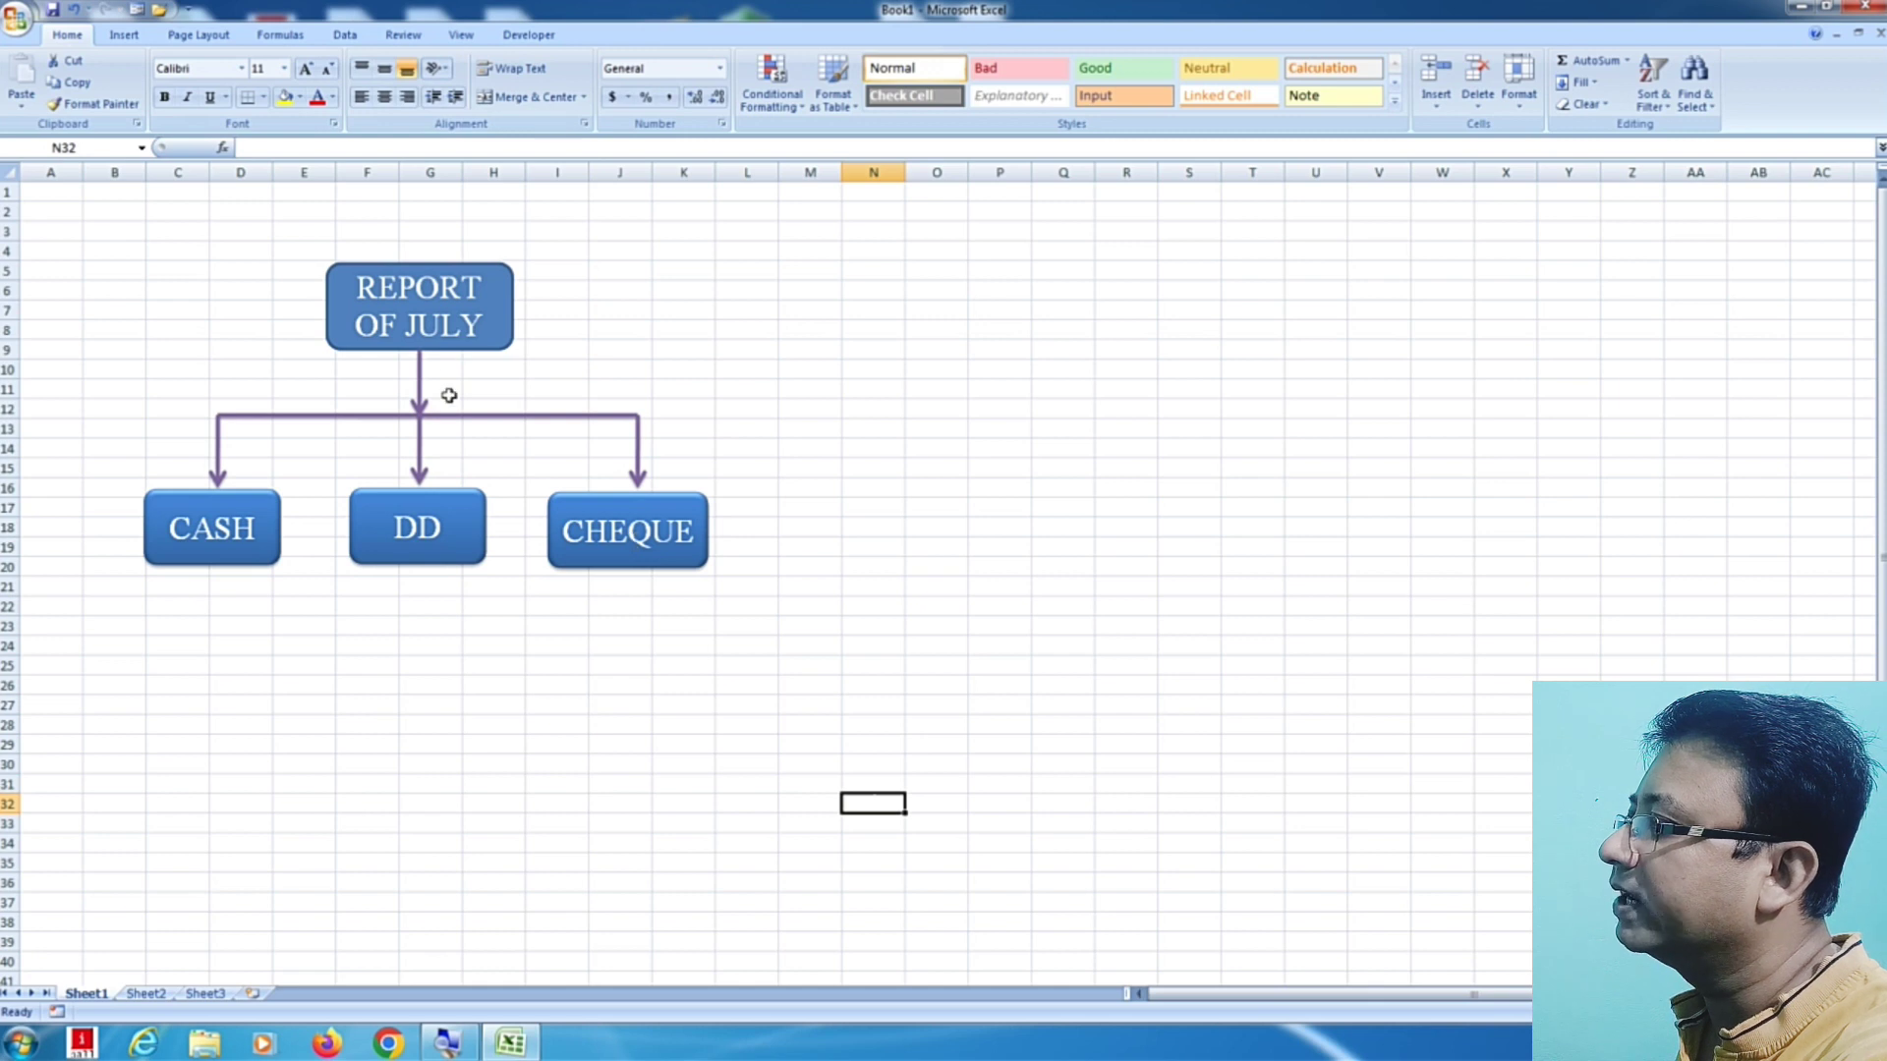
click(450, 350)
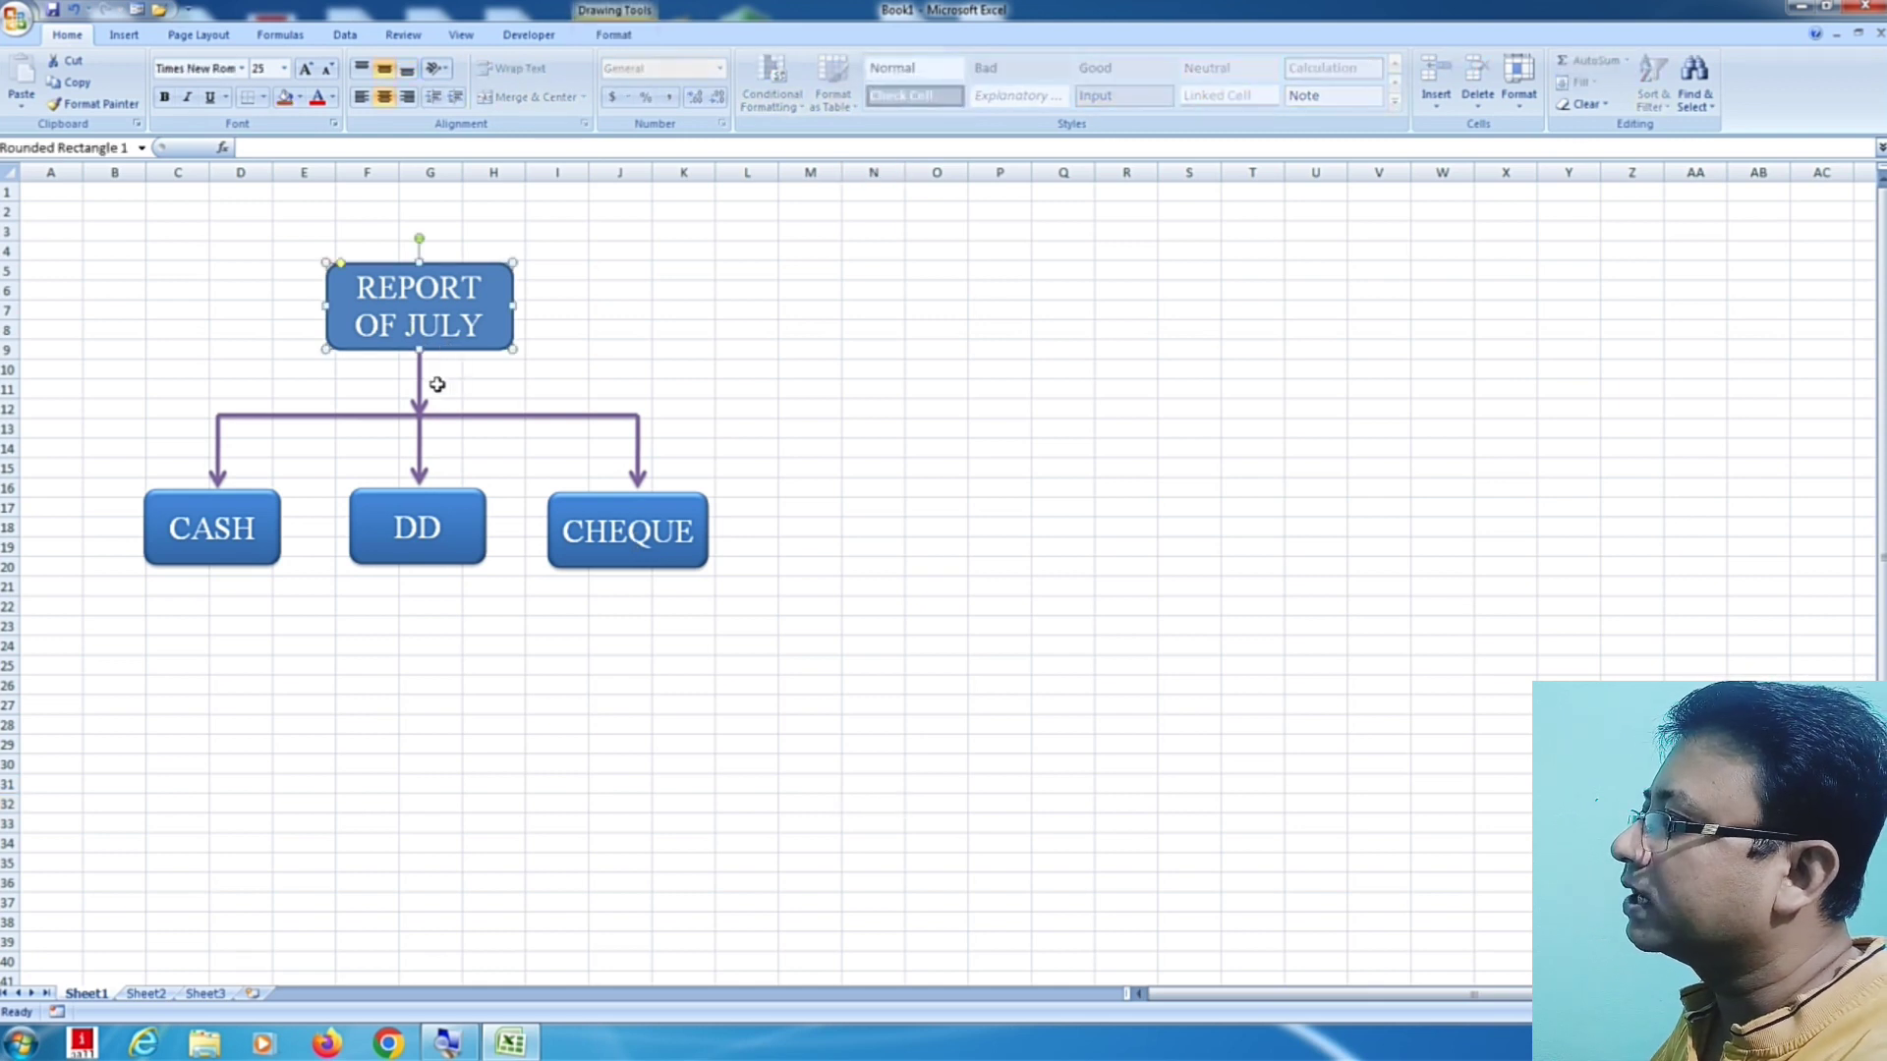
Step: Add the connector arrows, DD and CHEQUE boxes to the title selection and group them
shift+click(379, 421)
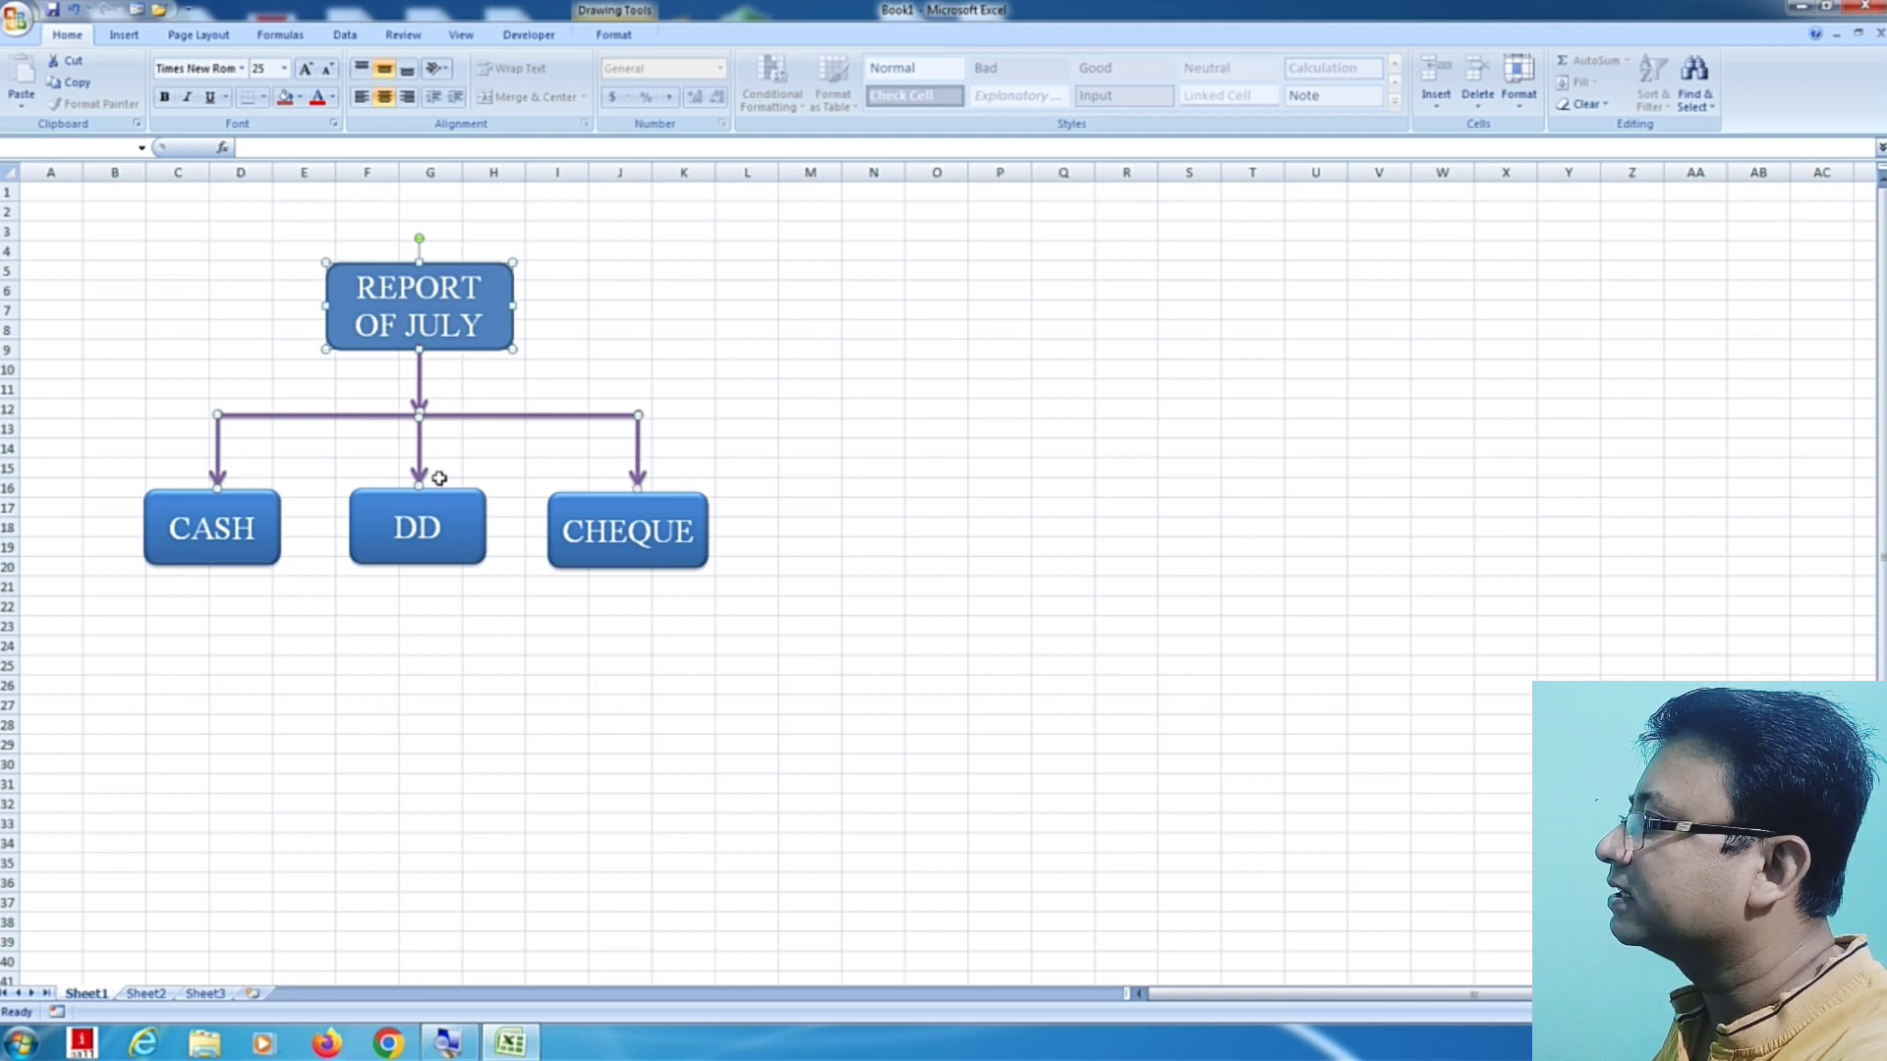
shift+click(409, 563)
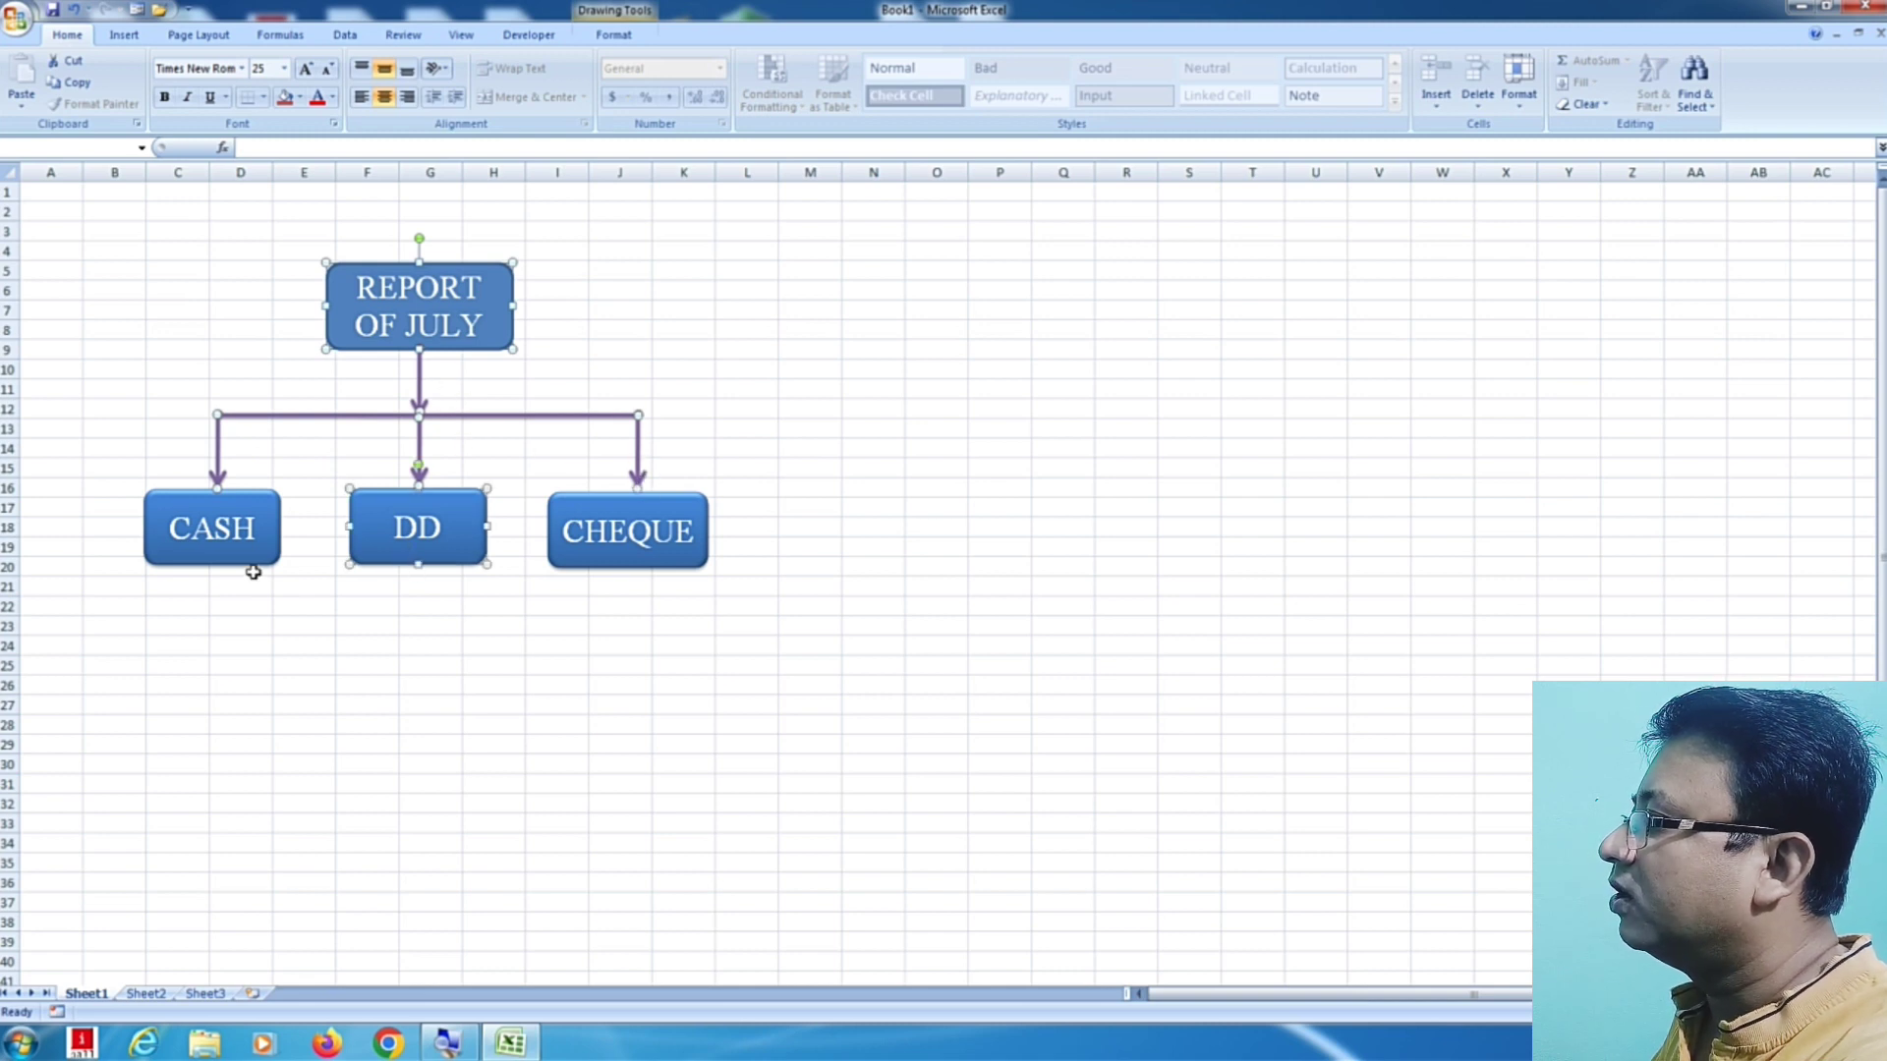
shift+click(706, 565)
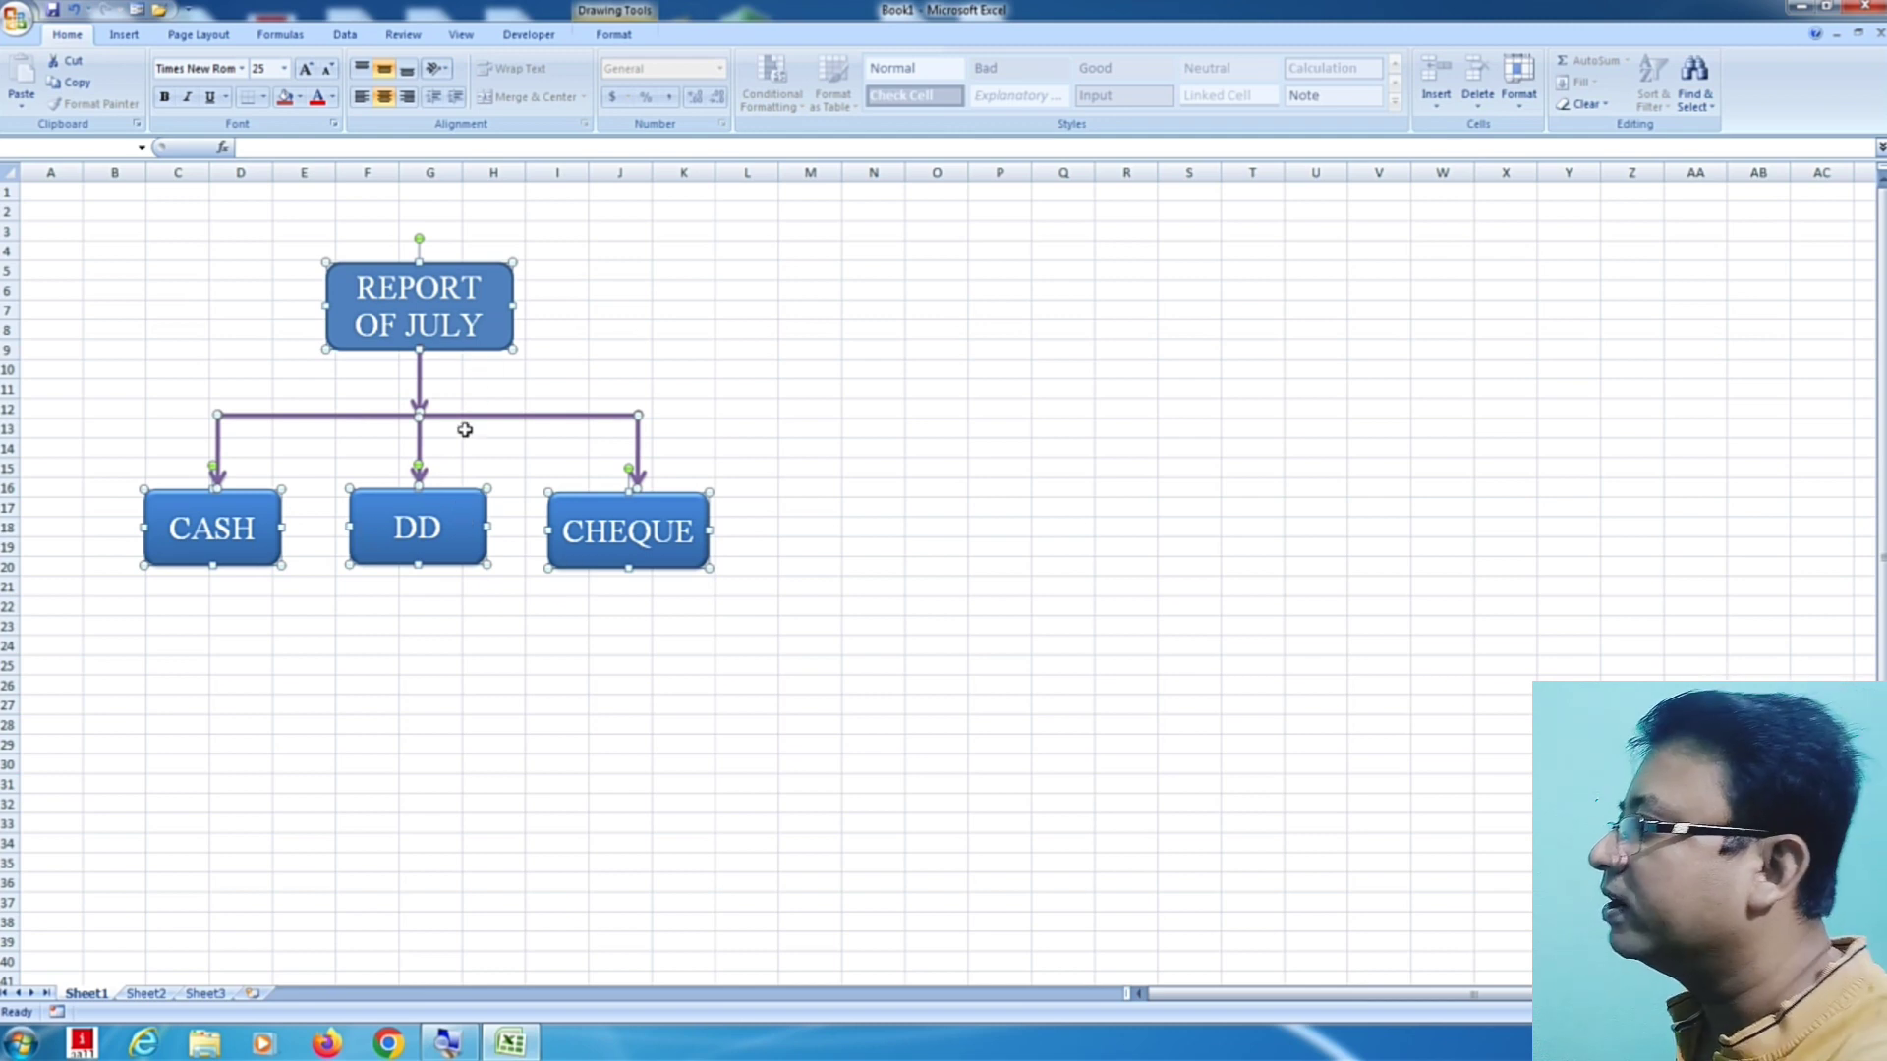
right_click(427, 351)
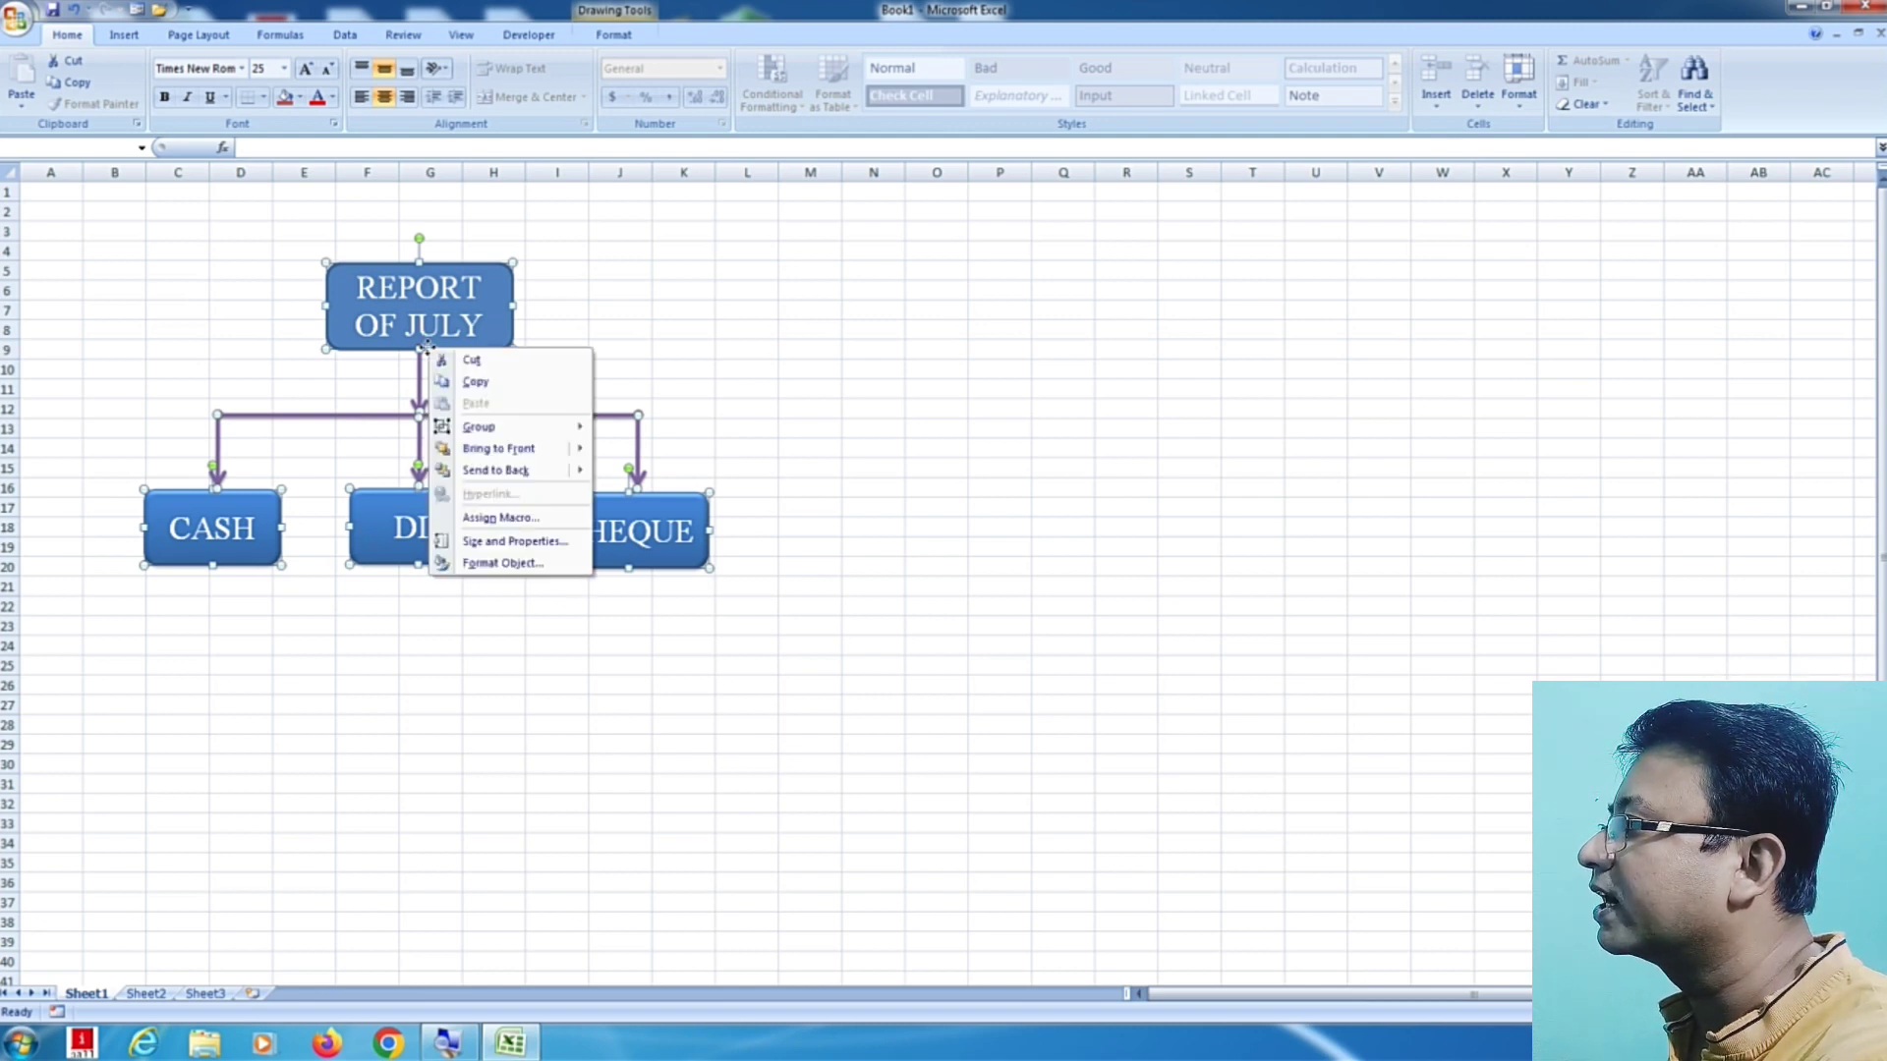
mouse_move(480, 427)
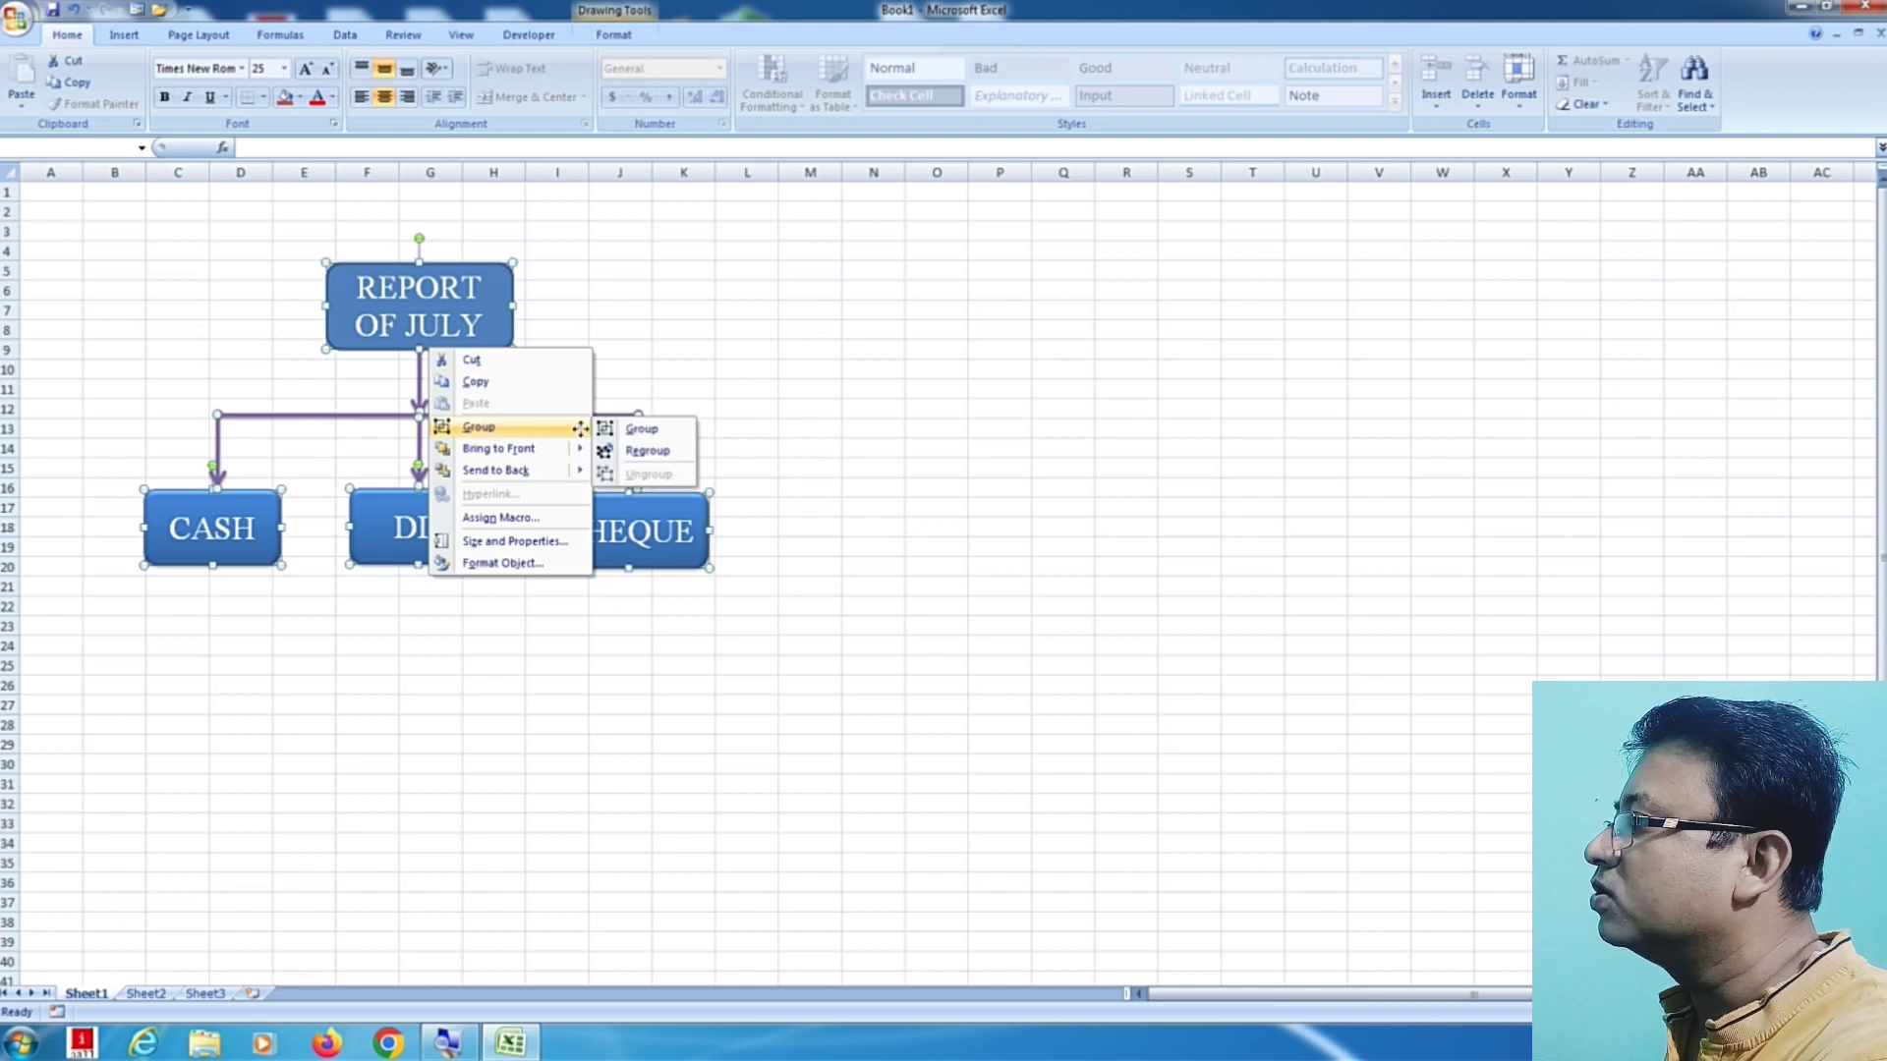
click(643, 429)
click(546, 842)
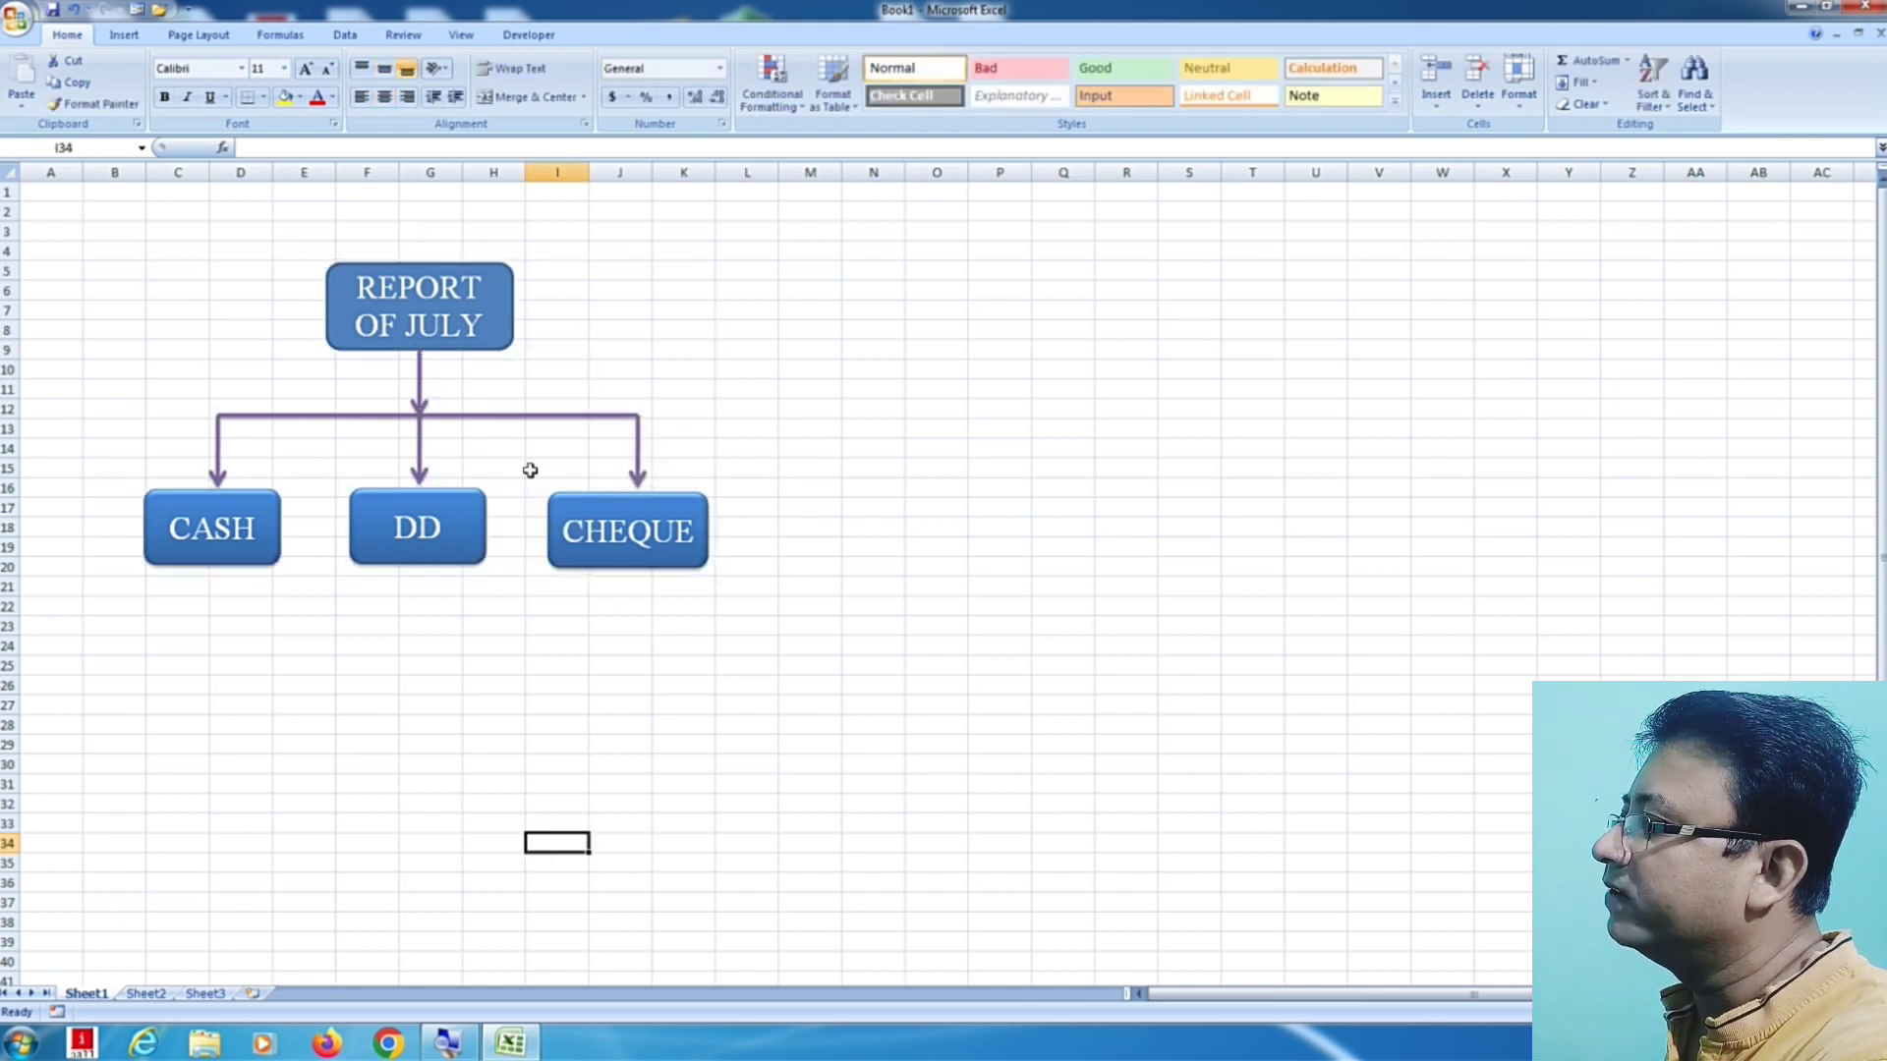
Step: Reposition the grouped July diagram and drag a duplicate of it to the right
mouse_move(496, 337)
mouse_down()
mouse_move(1070, 376)
mouse_move(361, 374)
mouse_up()
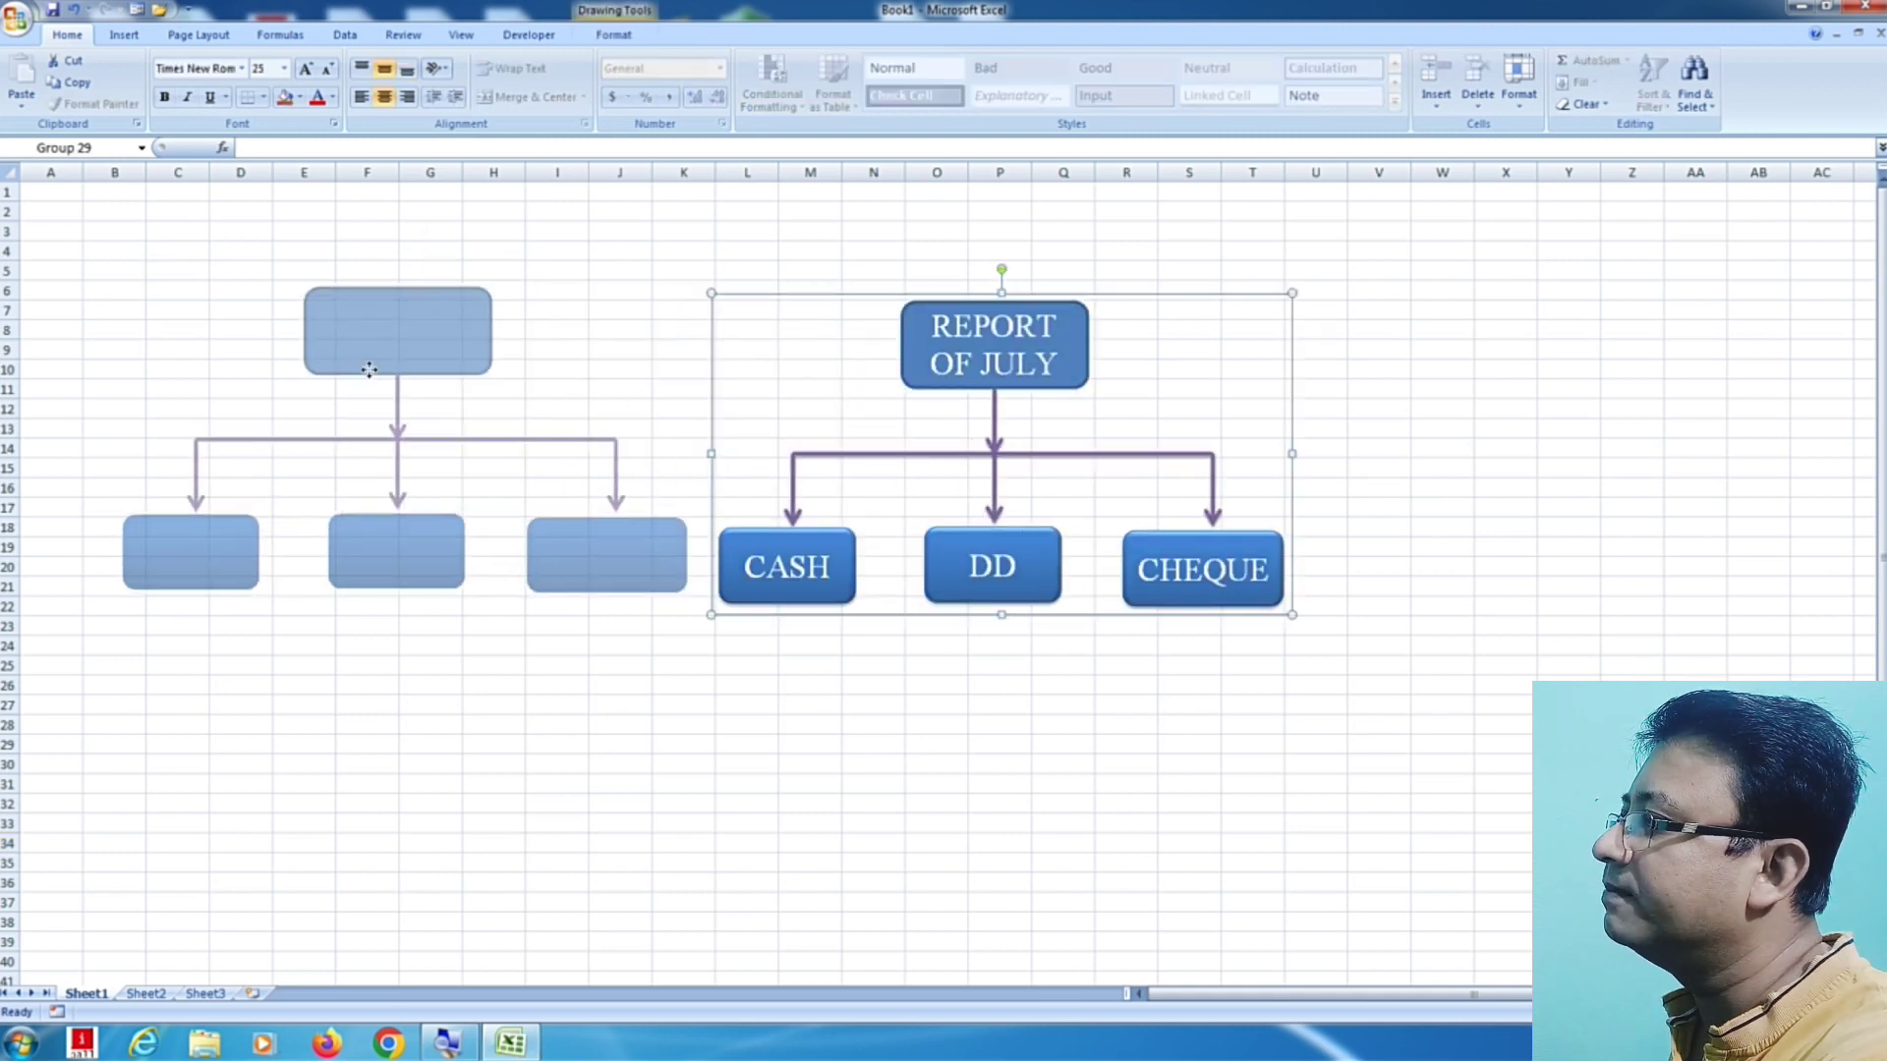
click(398, 747)
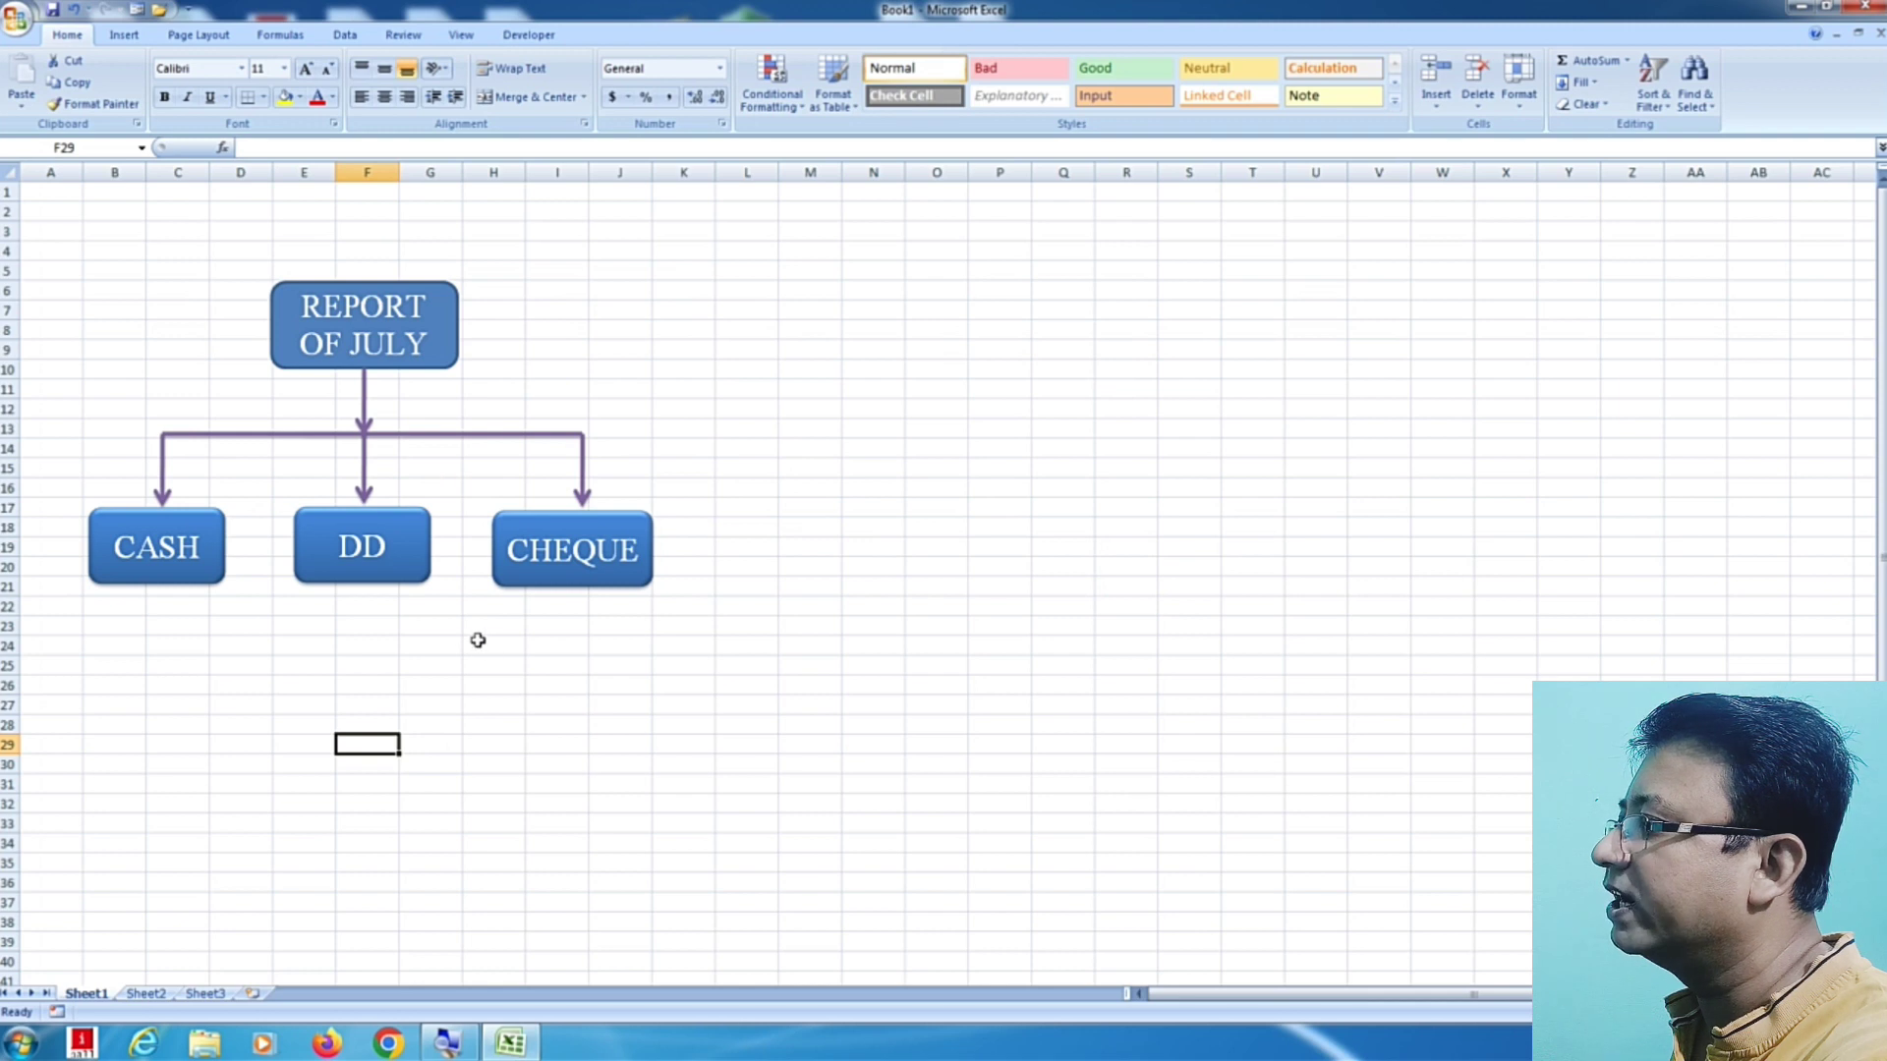
click(673, 743)
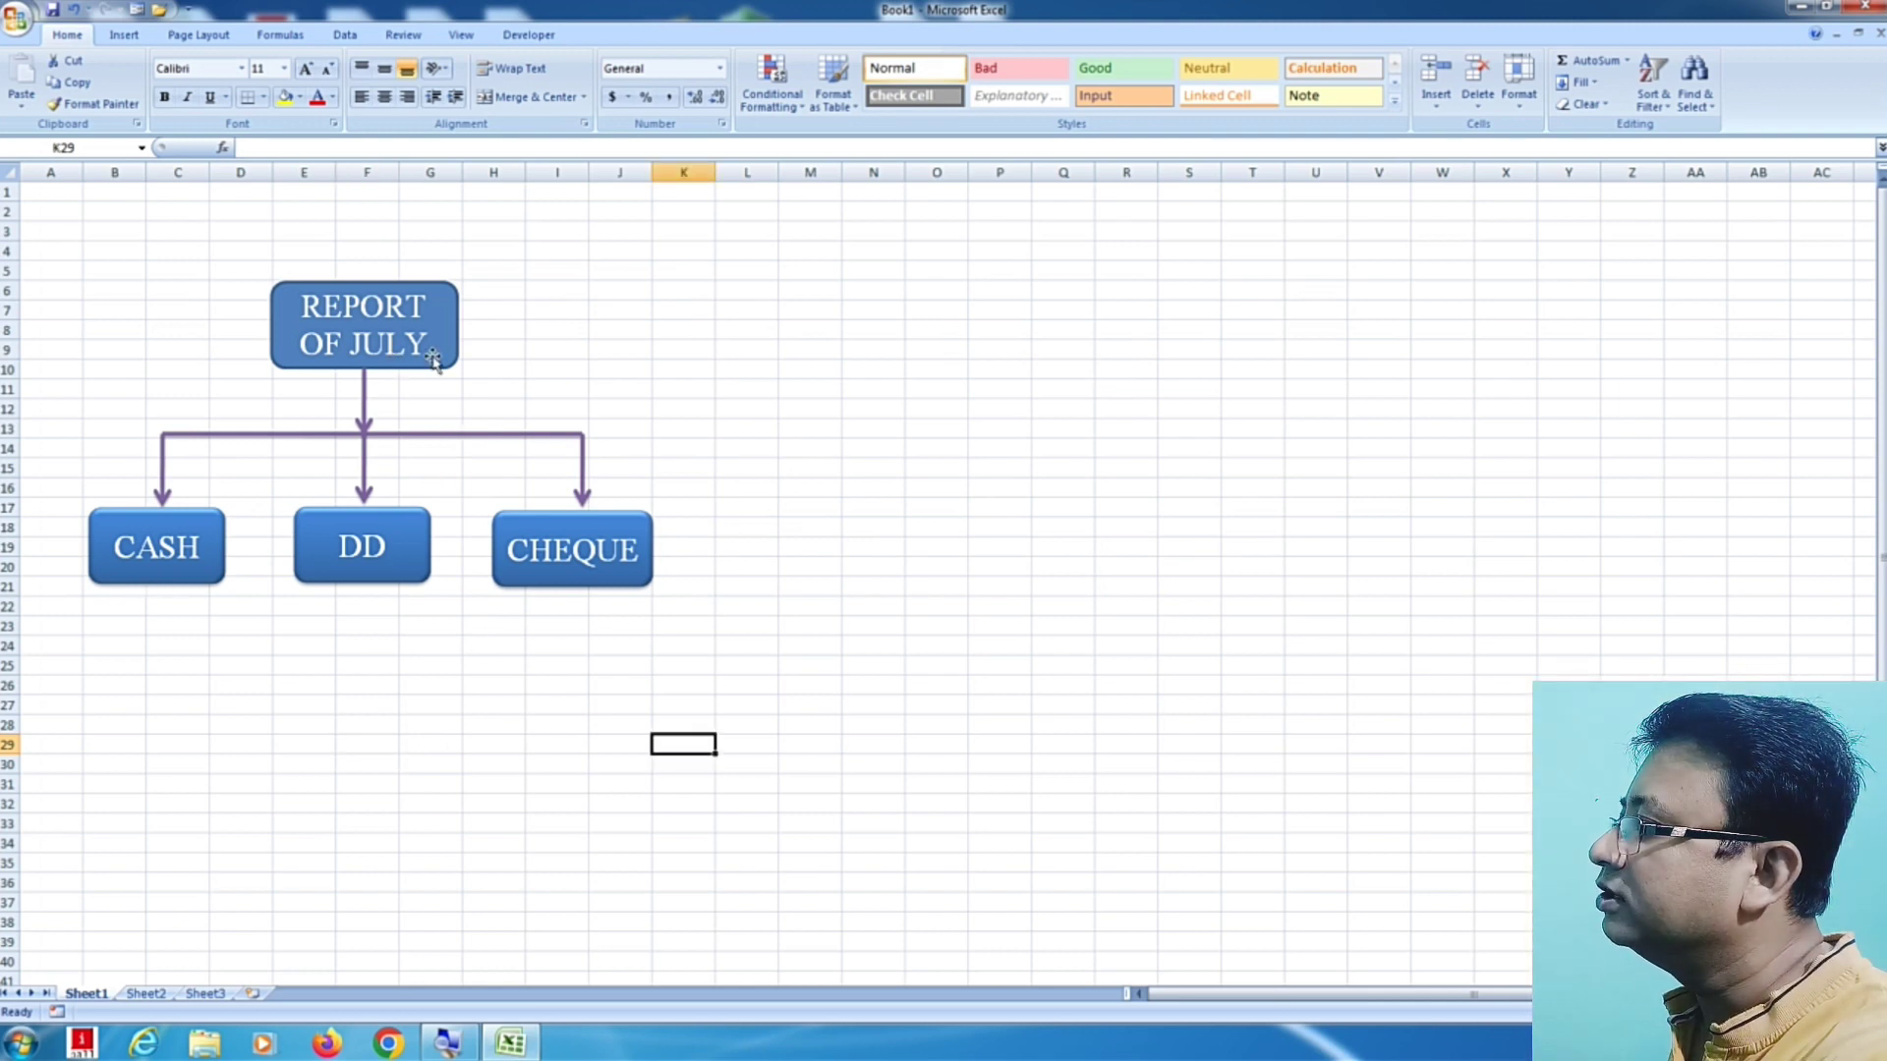
click(434, 360)
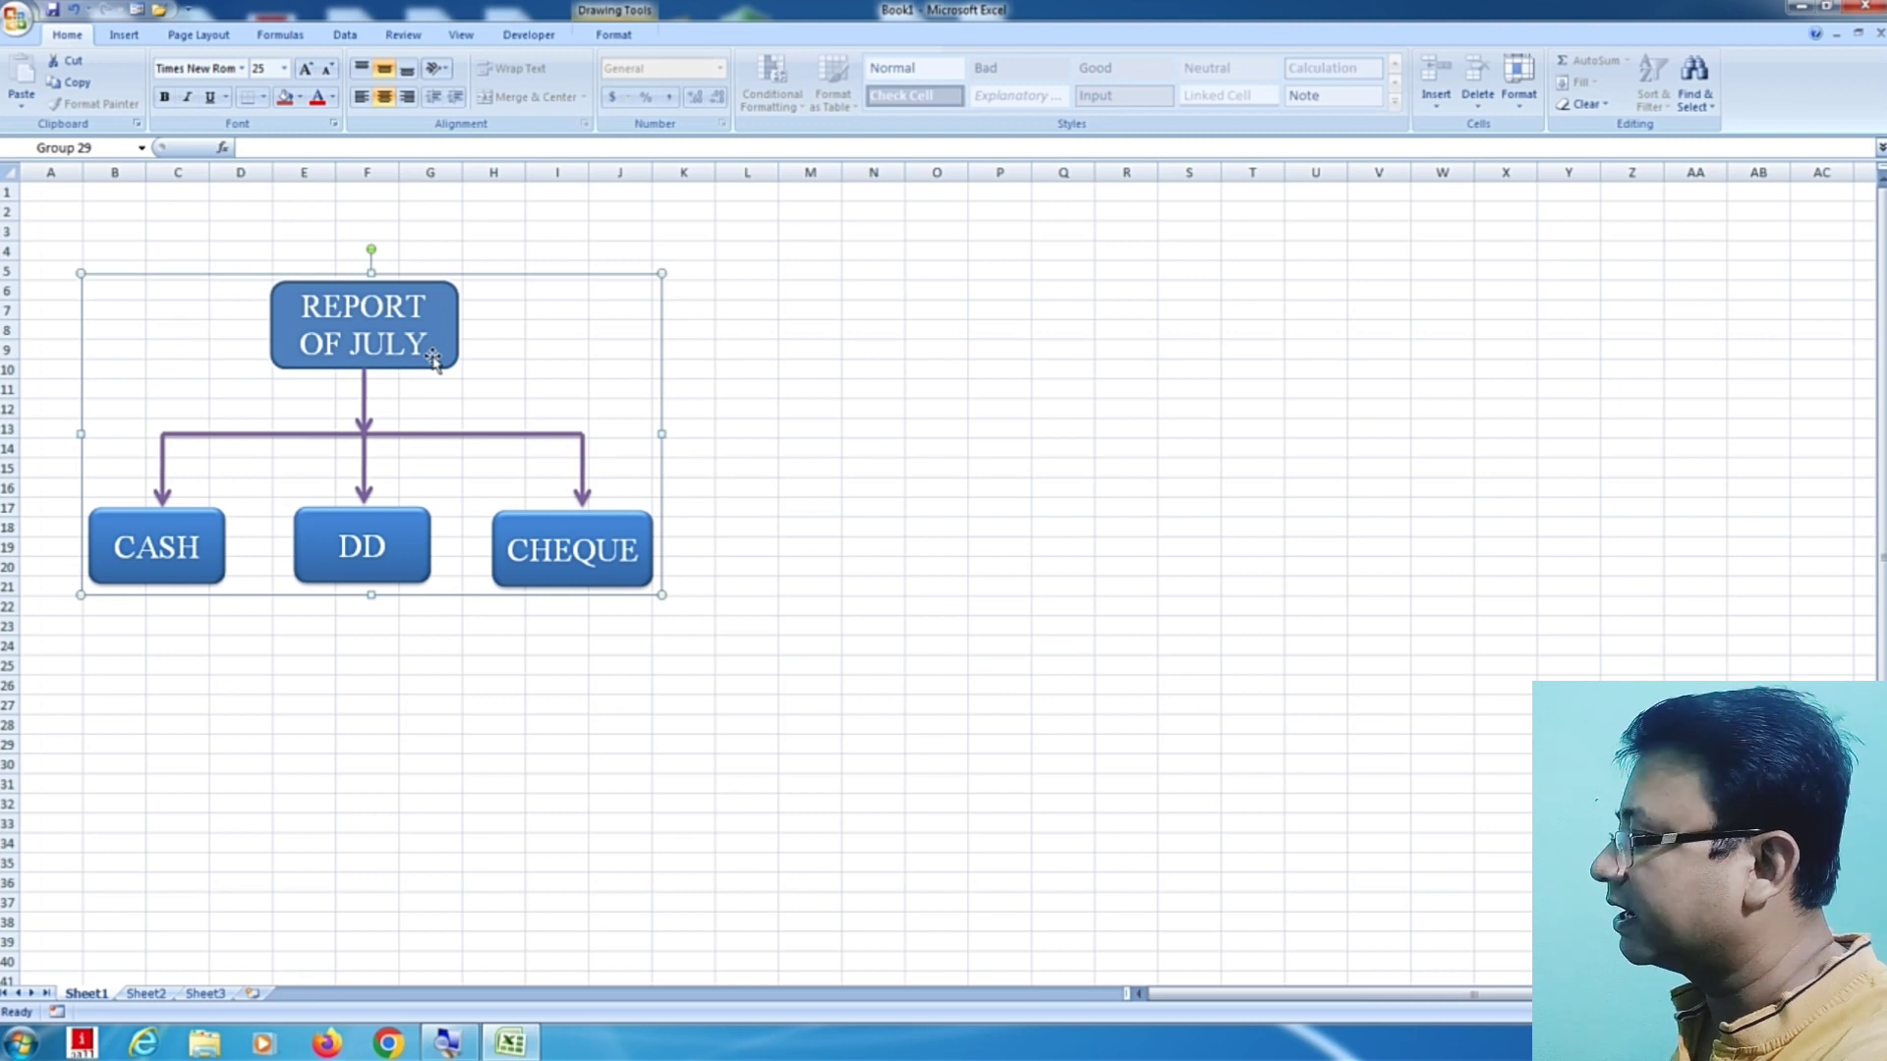
drag(433, 360, 1086, 364)
click(936, 724)
Step: Retitle the copy REPORT OF AUGUST and widen its title box on both sides
click(1053, 349)
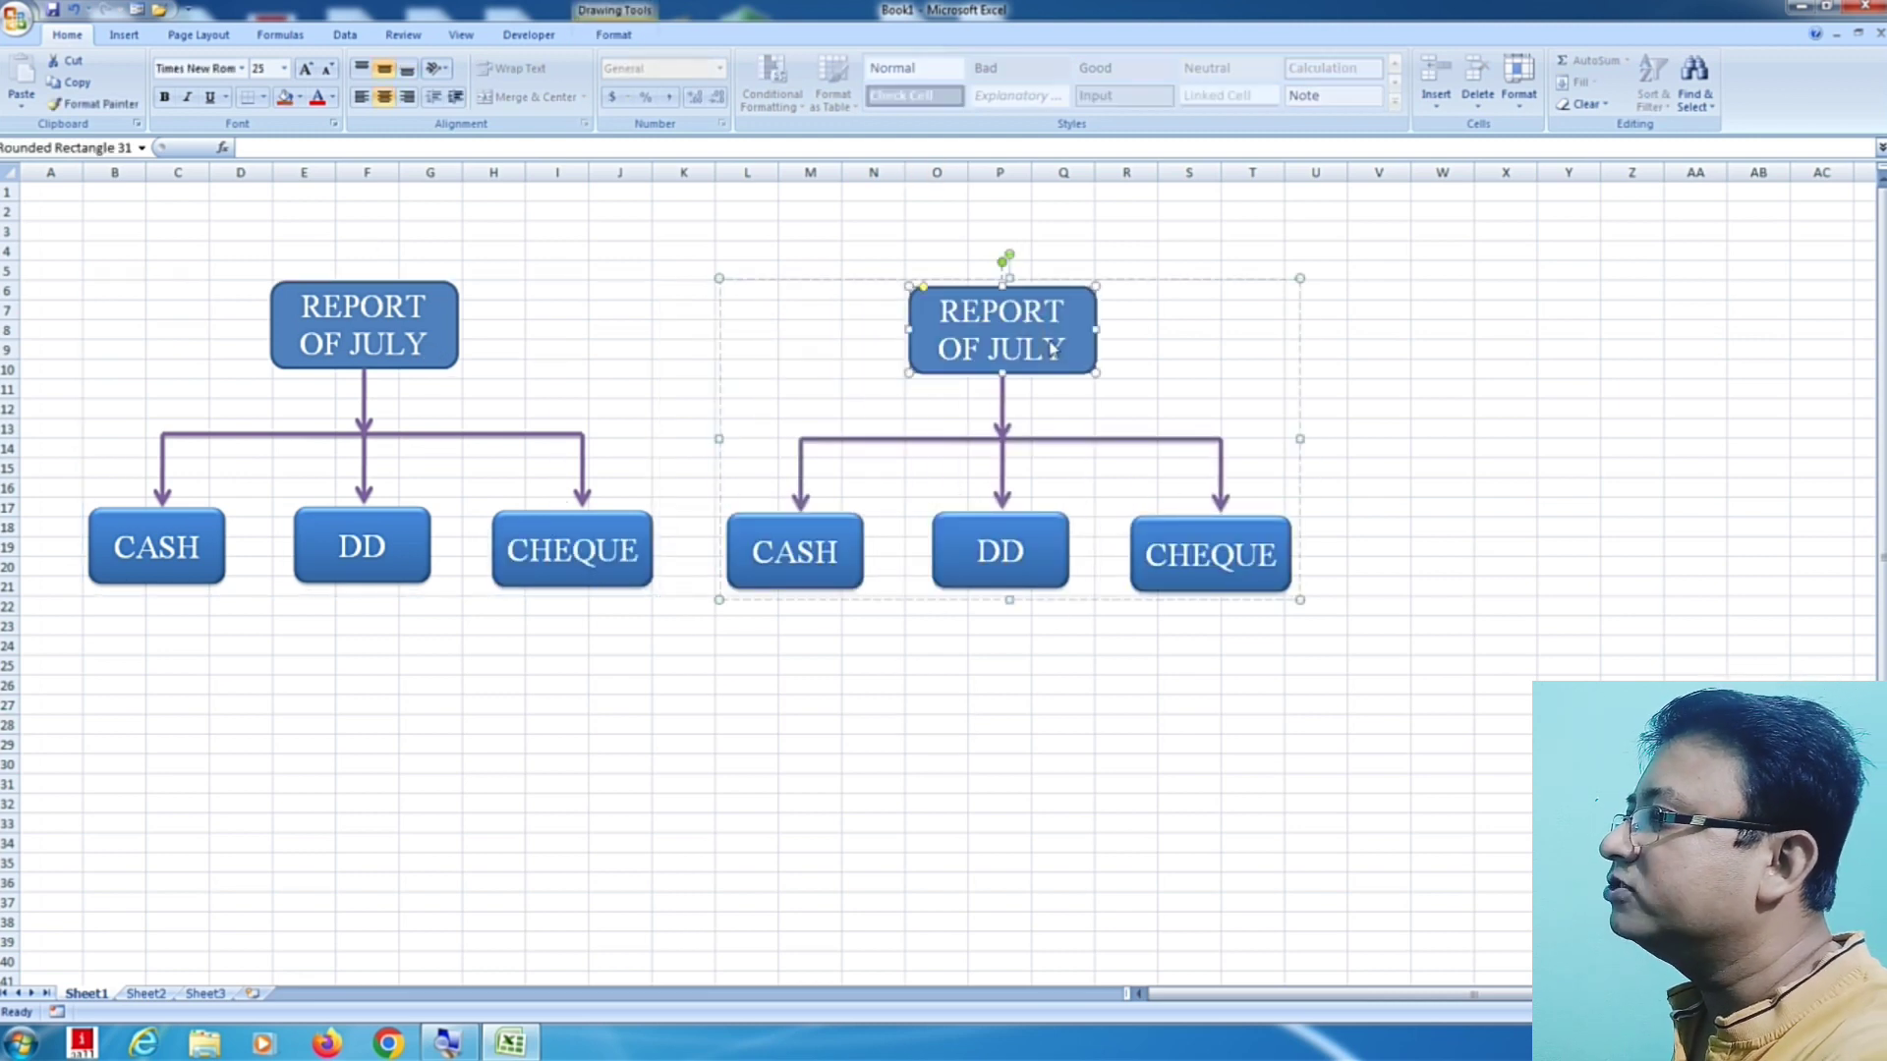
right_click(1066, 344)
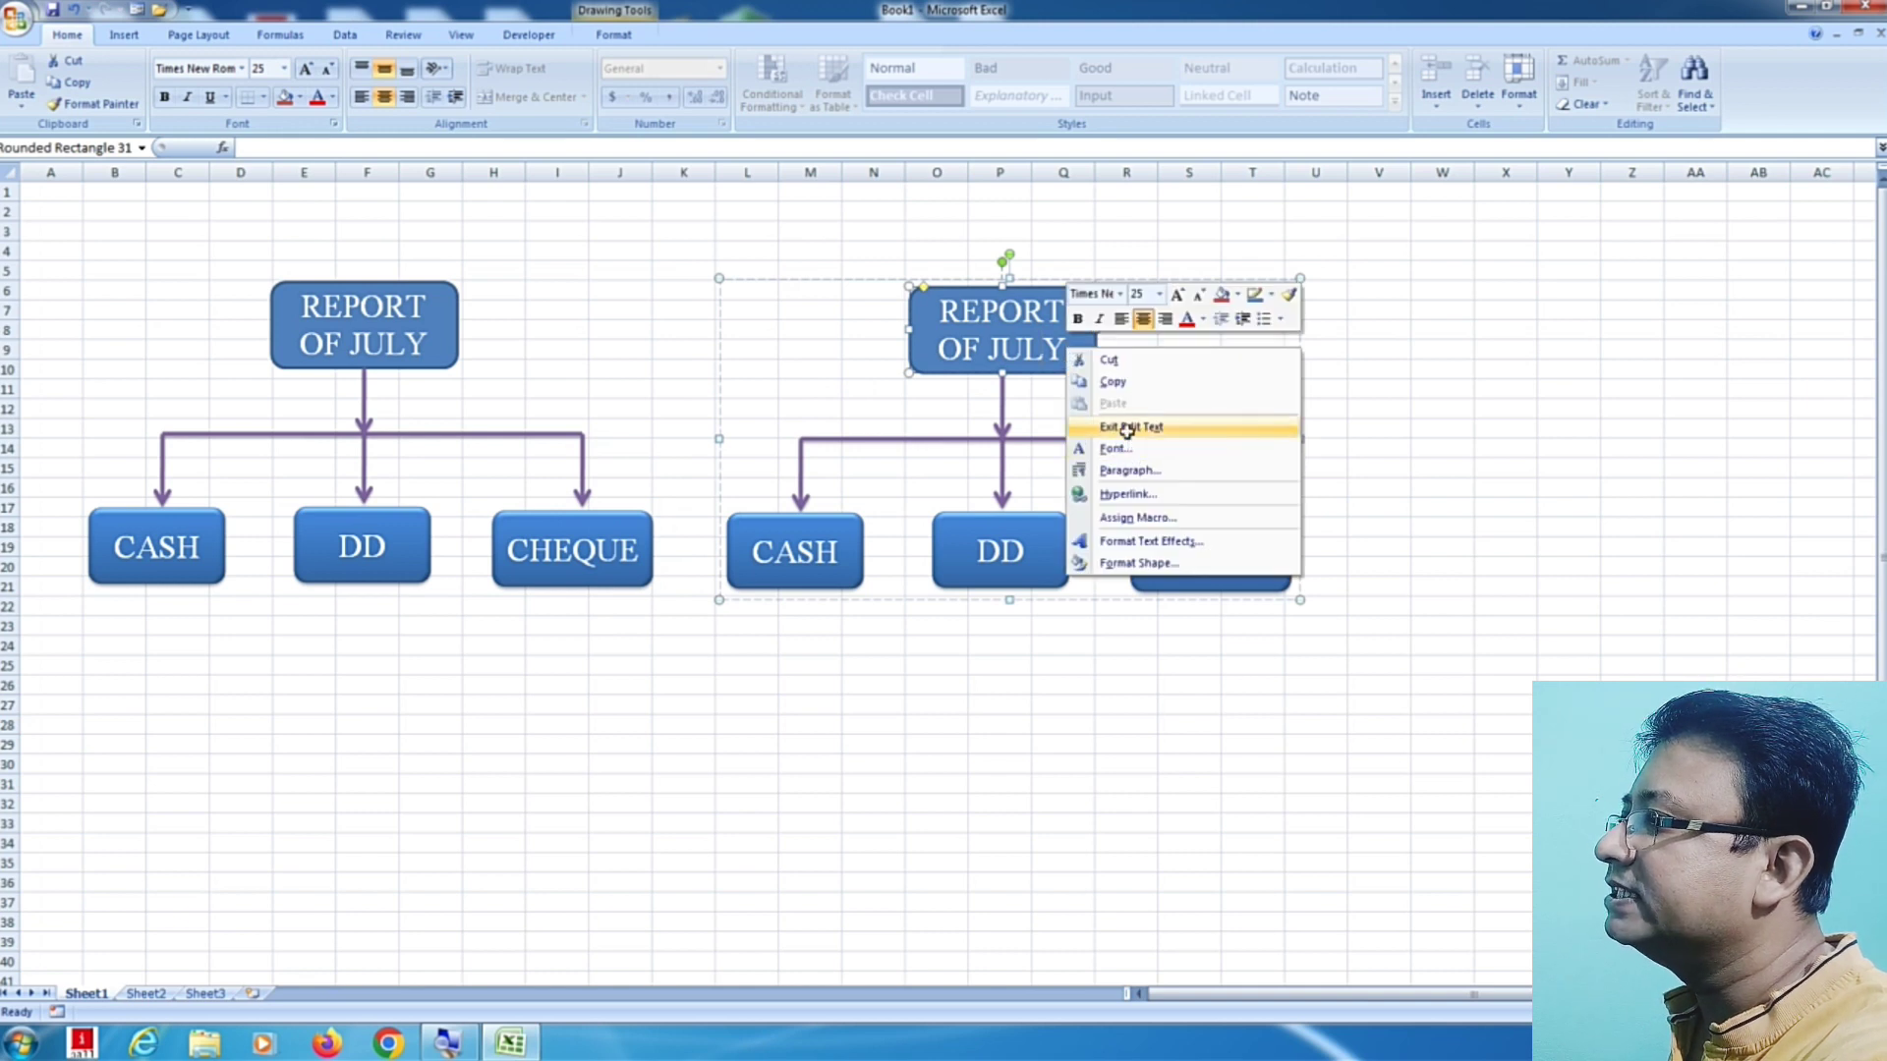
key(Escape)
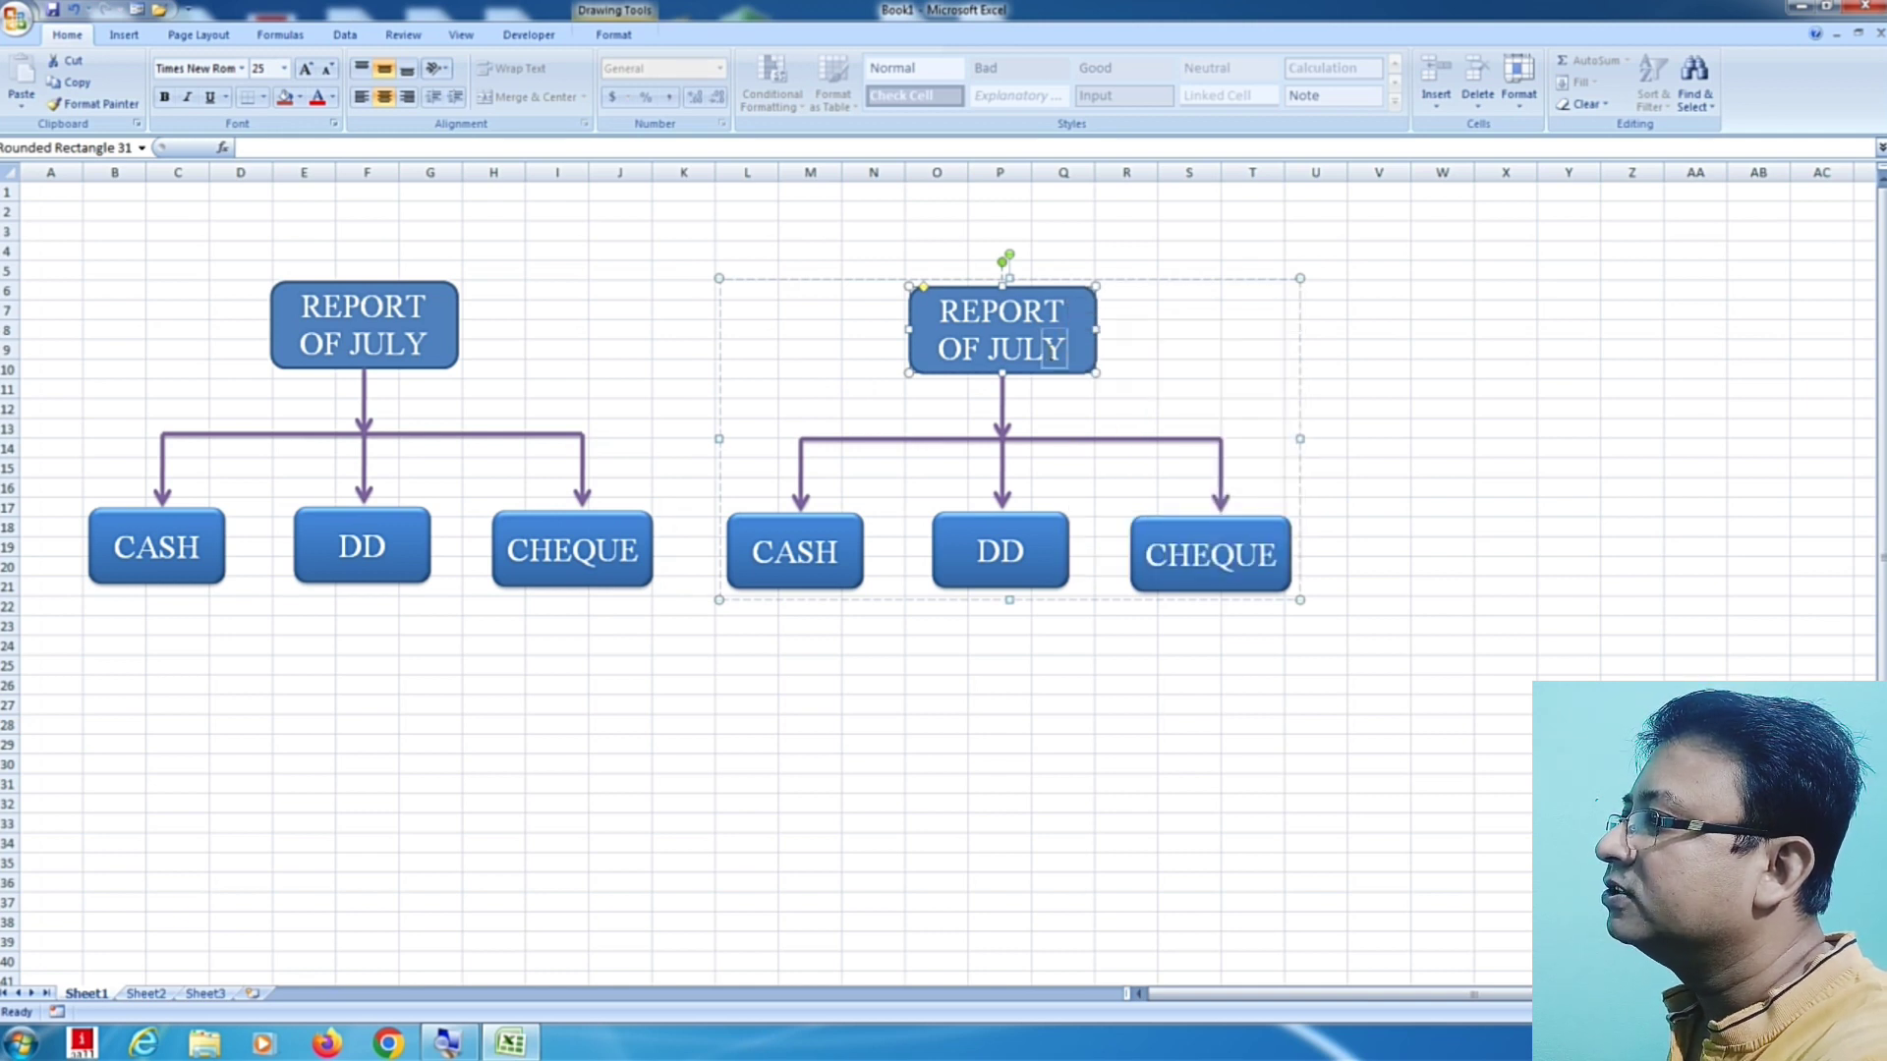
drag(1044, 349, 1001, 349)
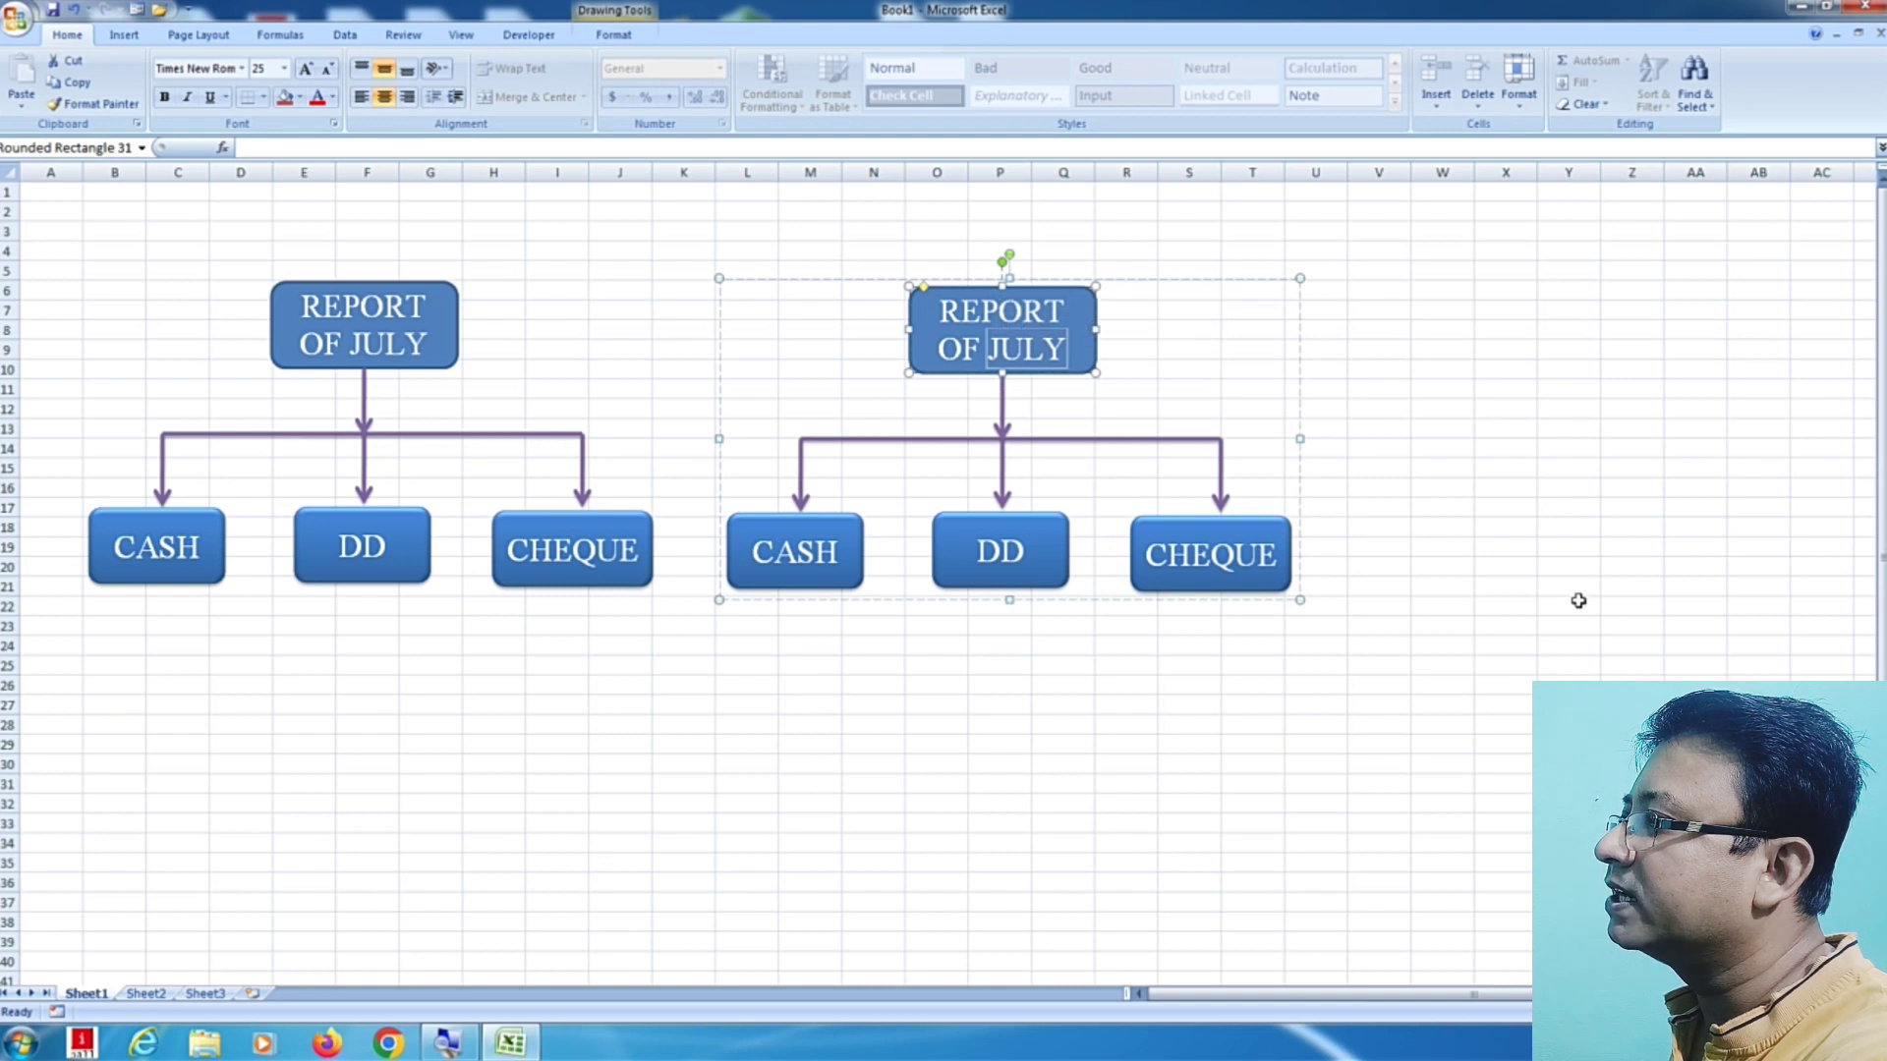
text(AUGU)
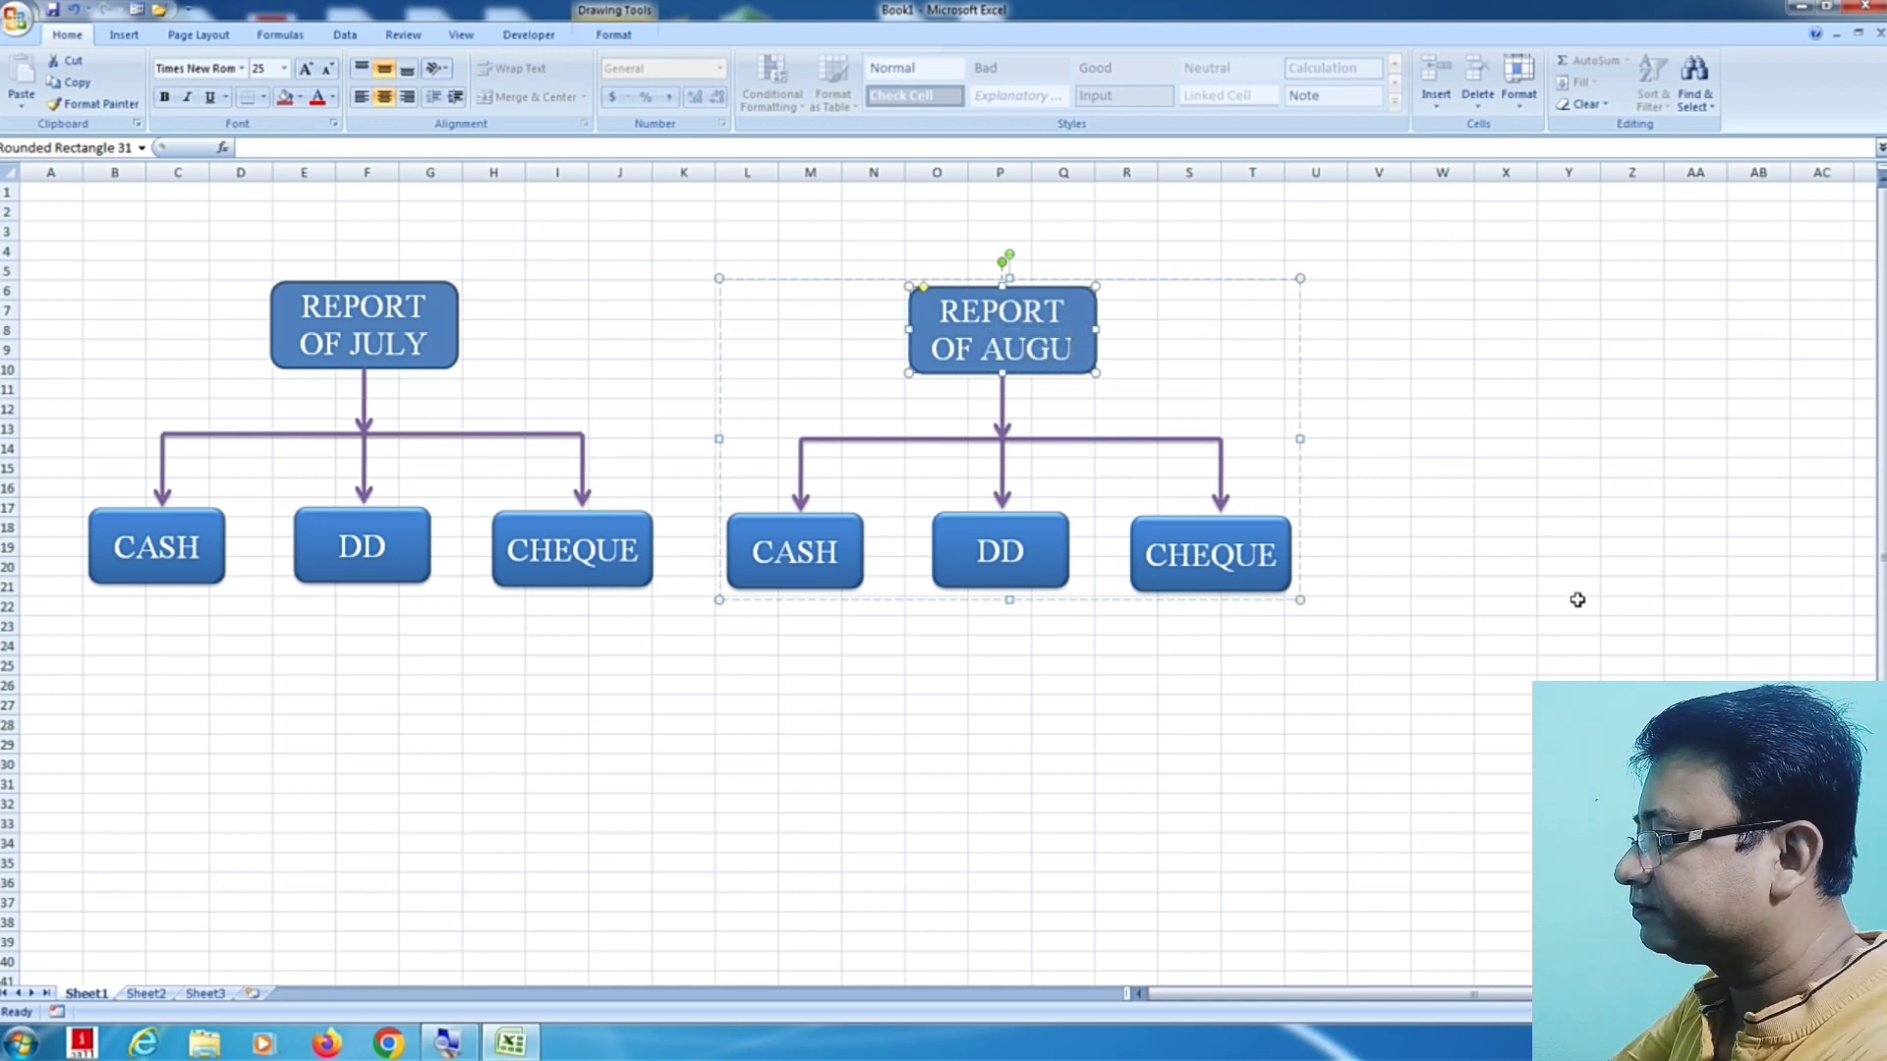
text(ST)
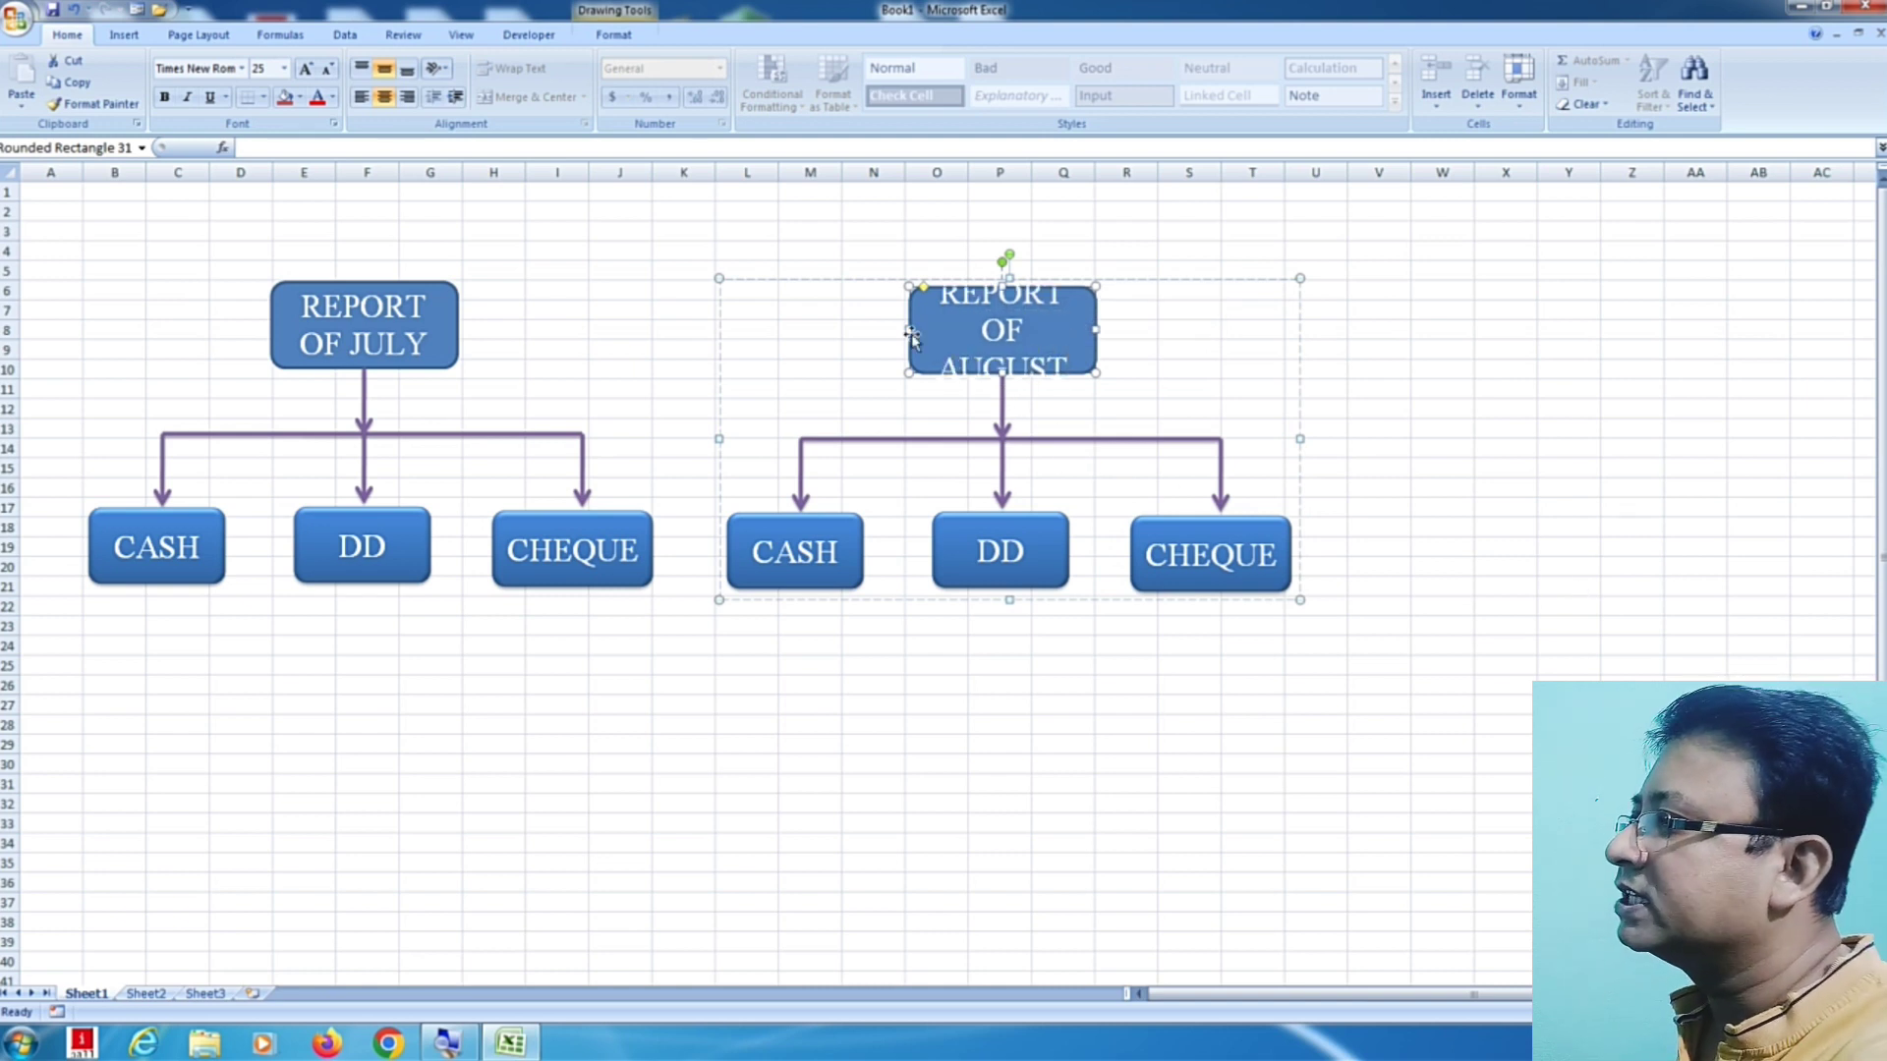
drag(909, 329, 894, 330)
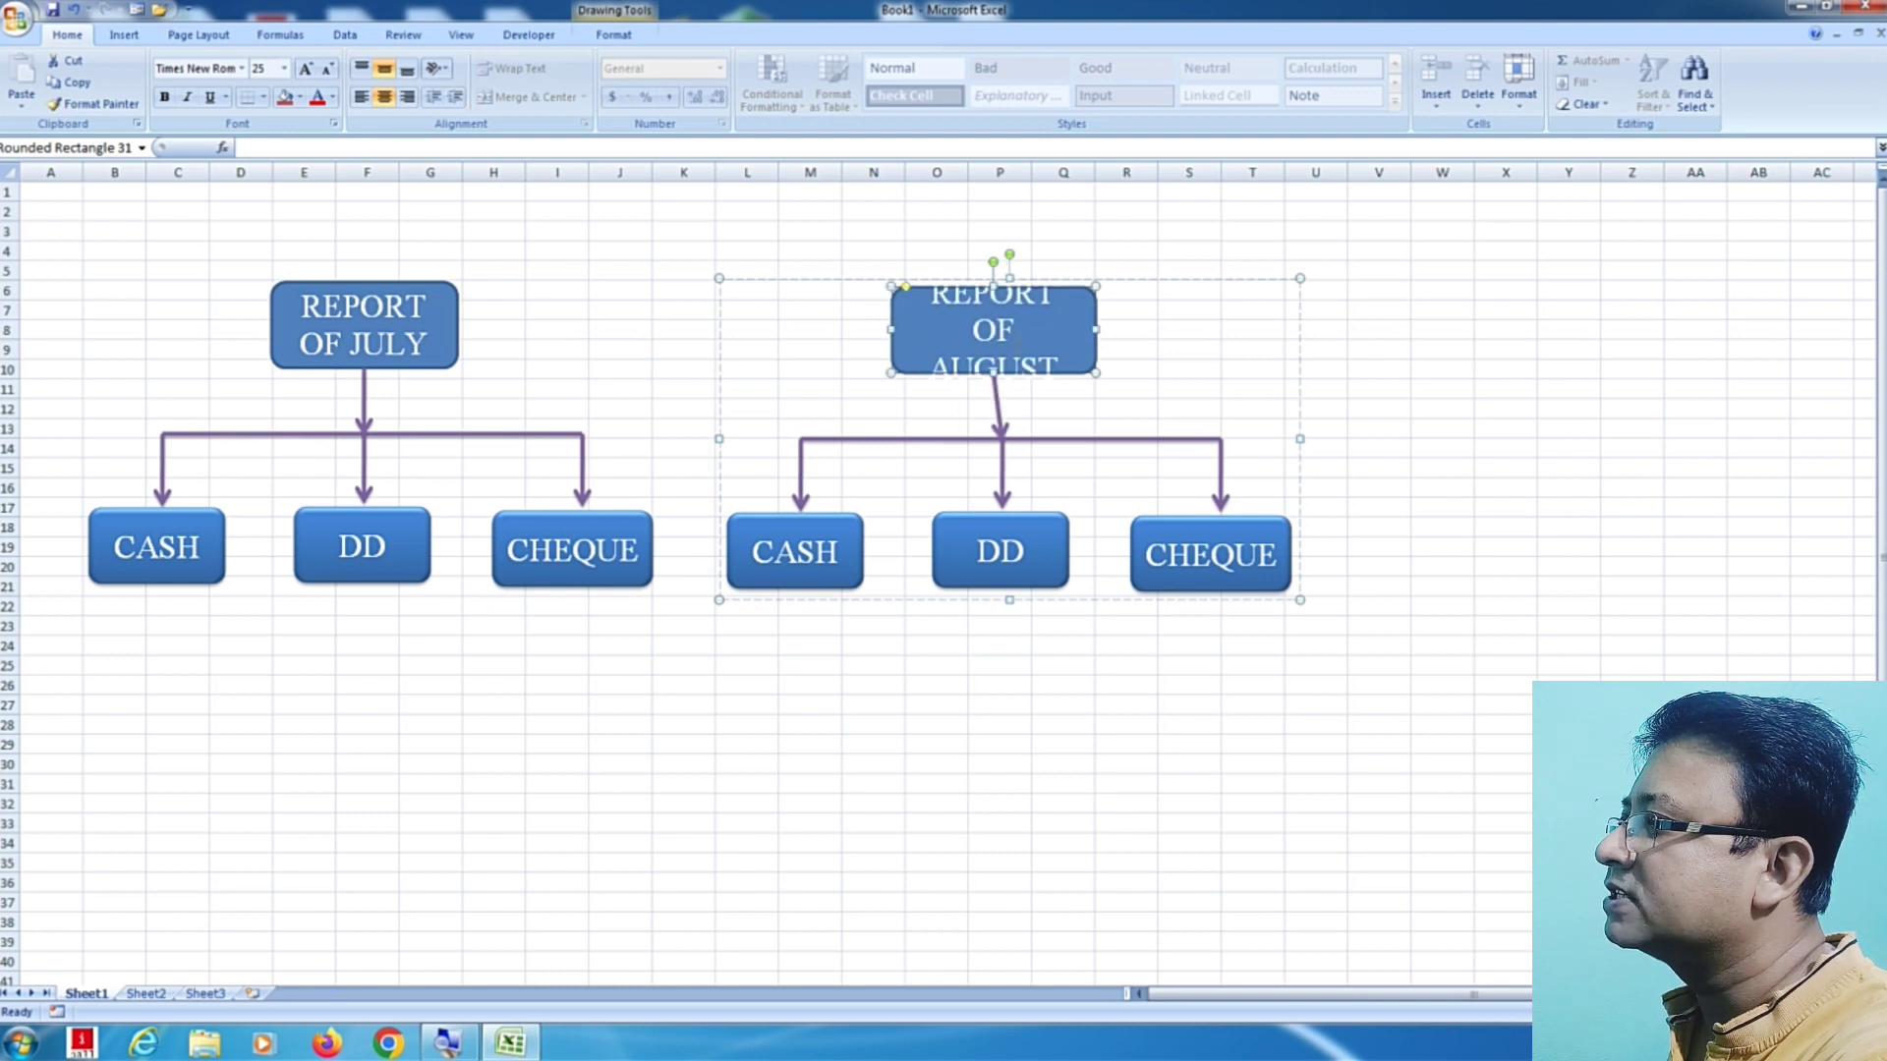
key(ctrl+z)
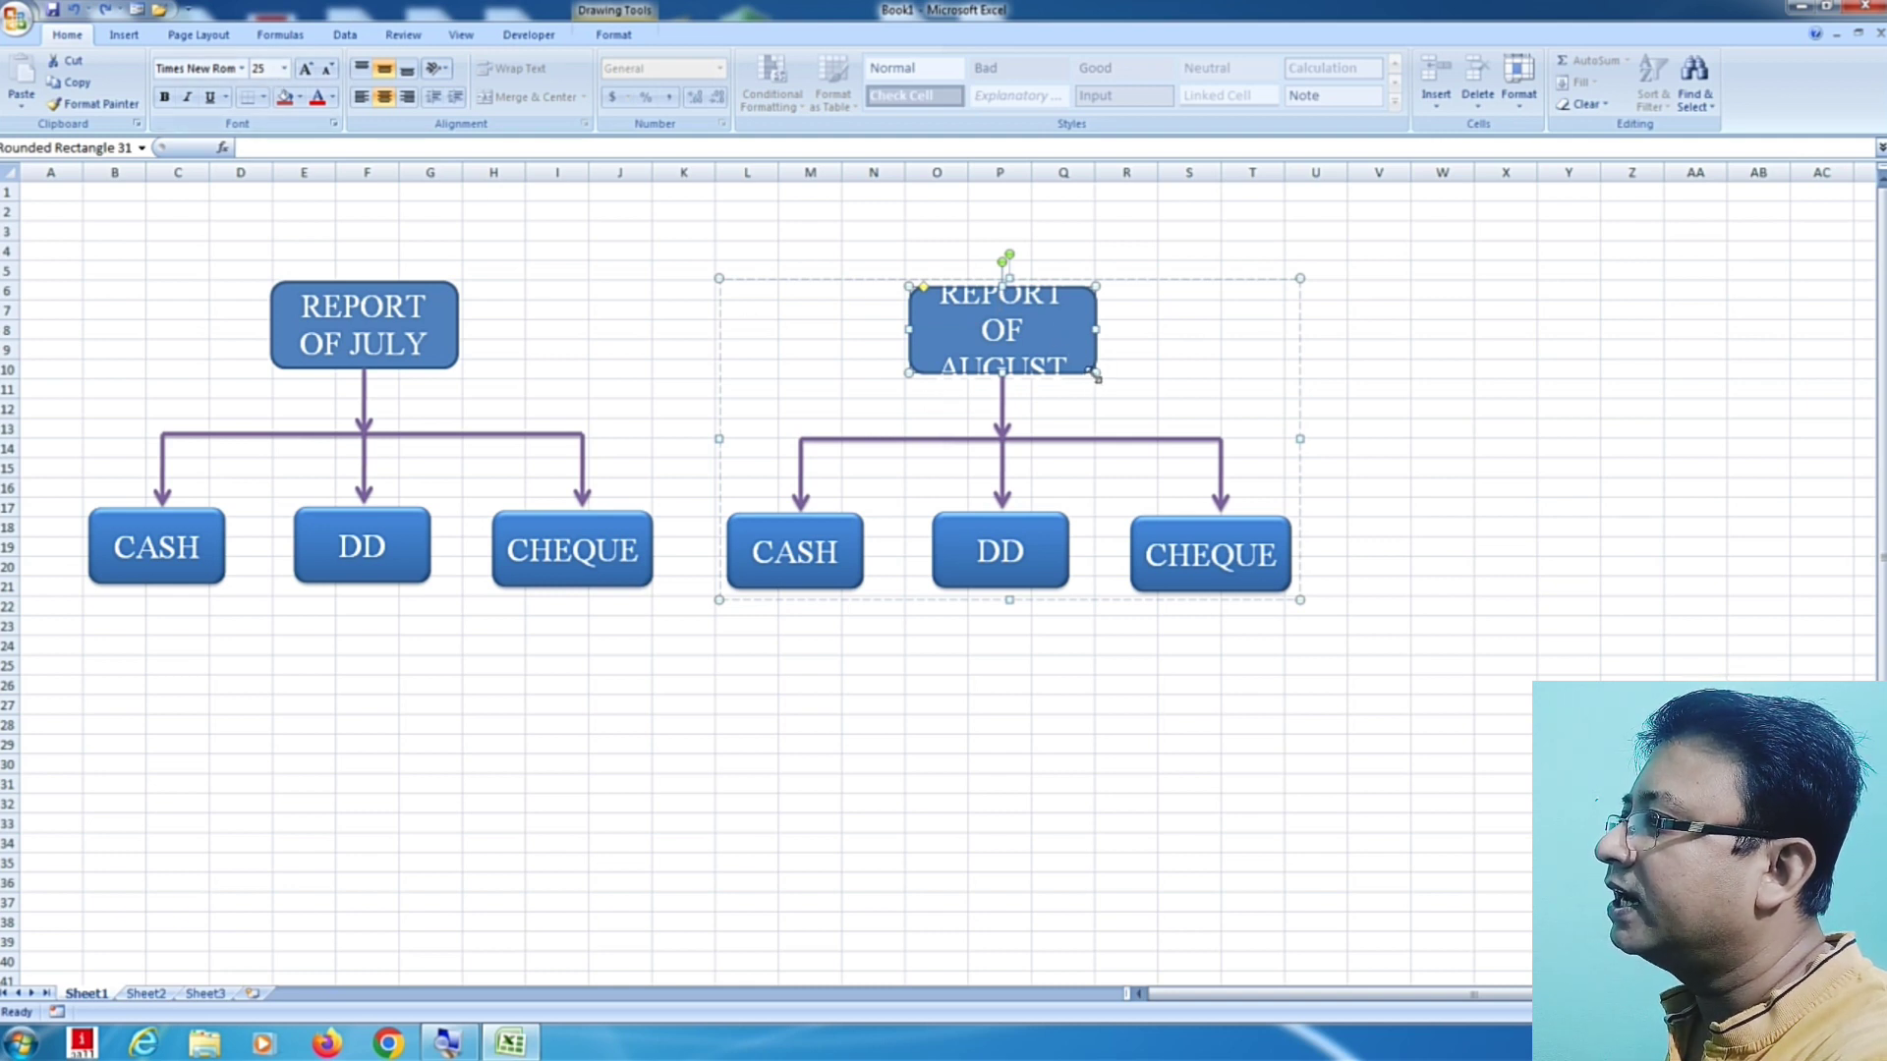
drag(1097, 328, 1138, 329)
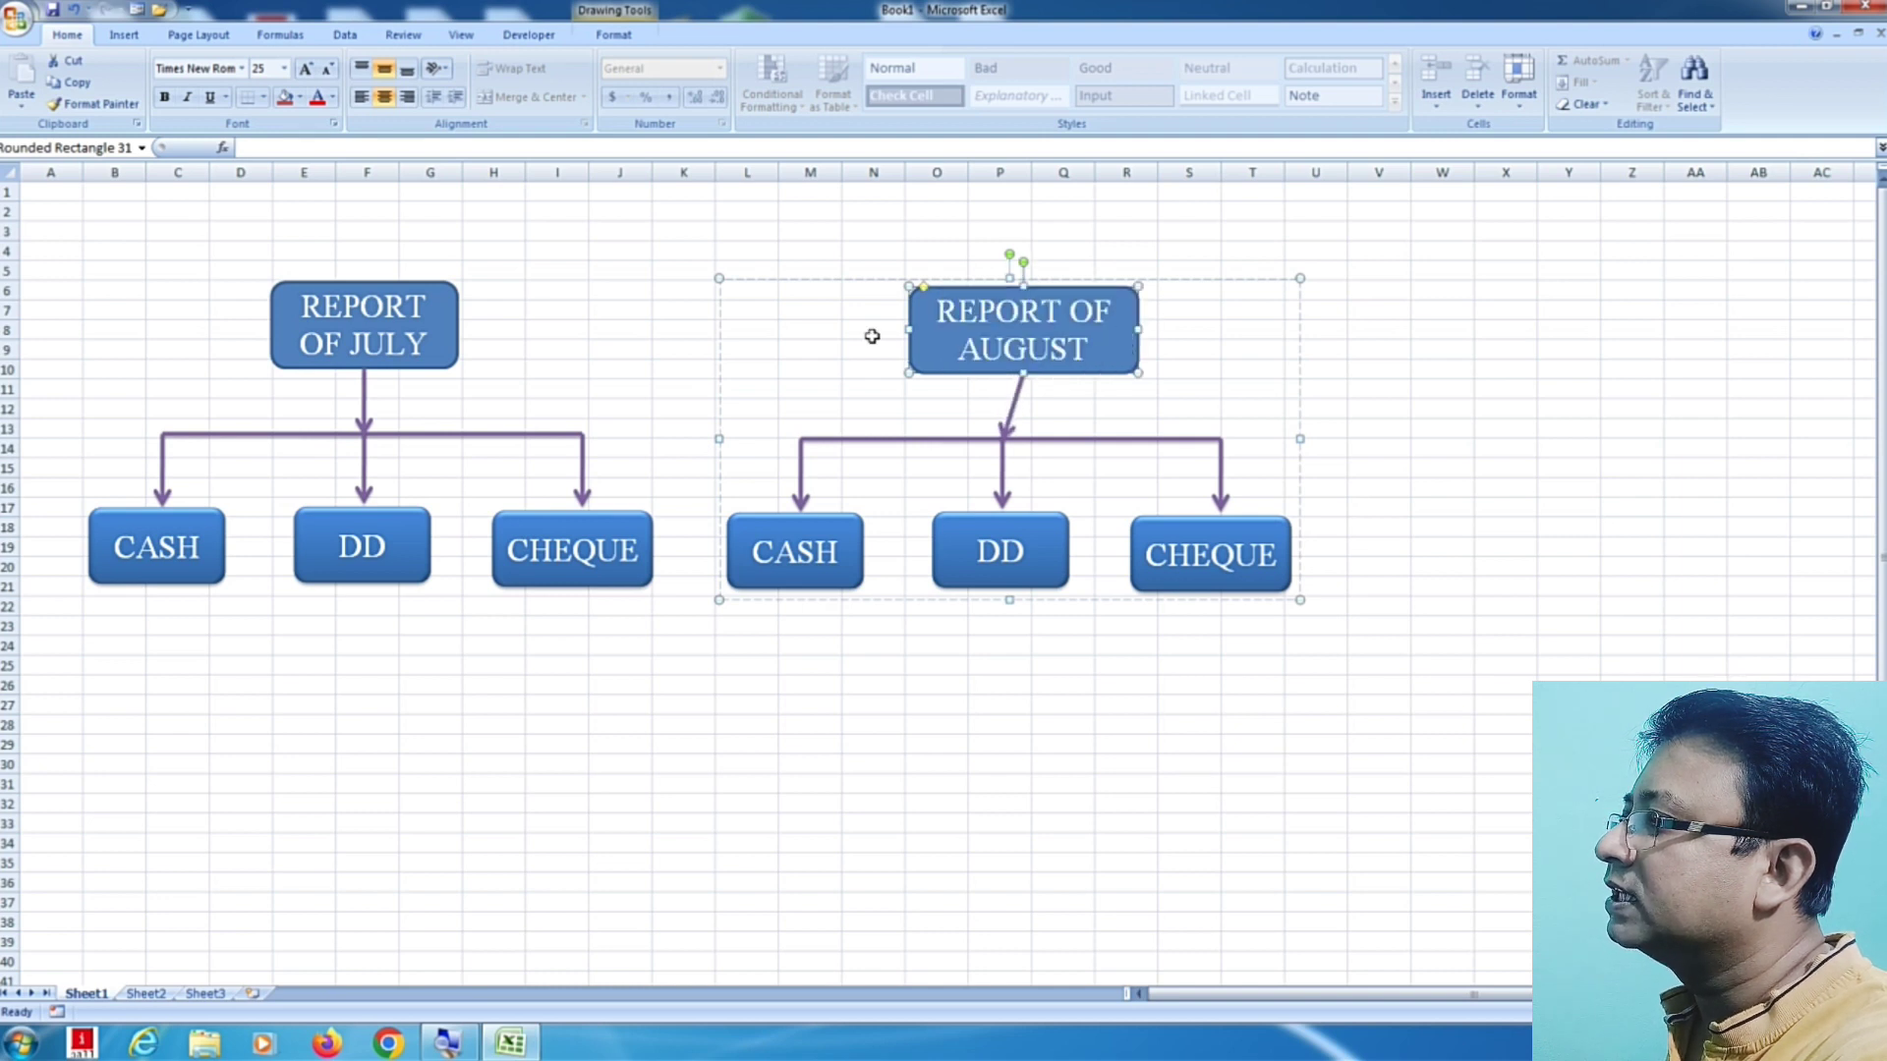
drag(904, 329, 865, 331)
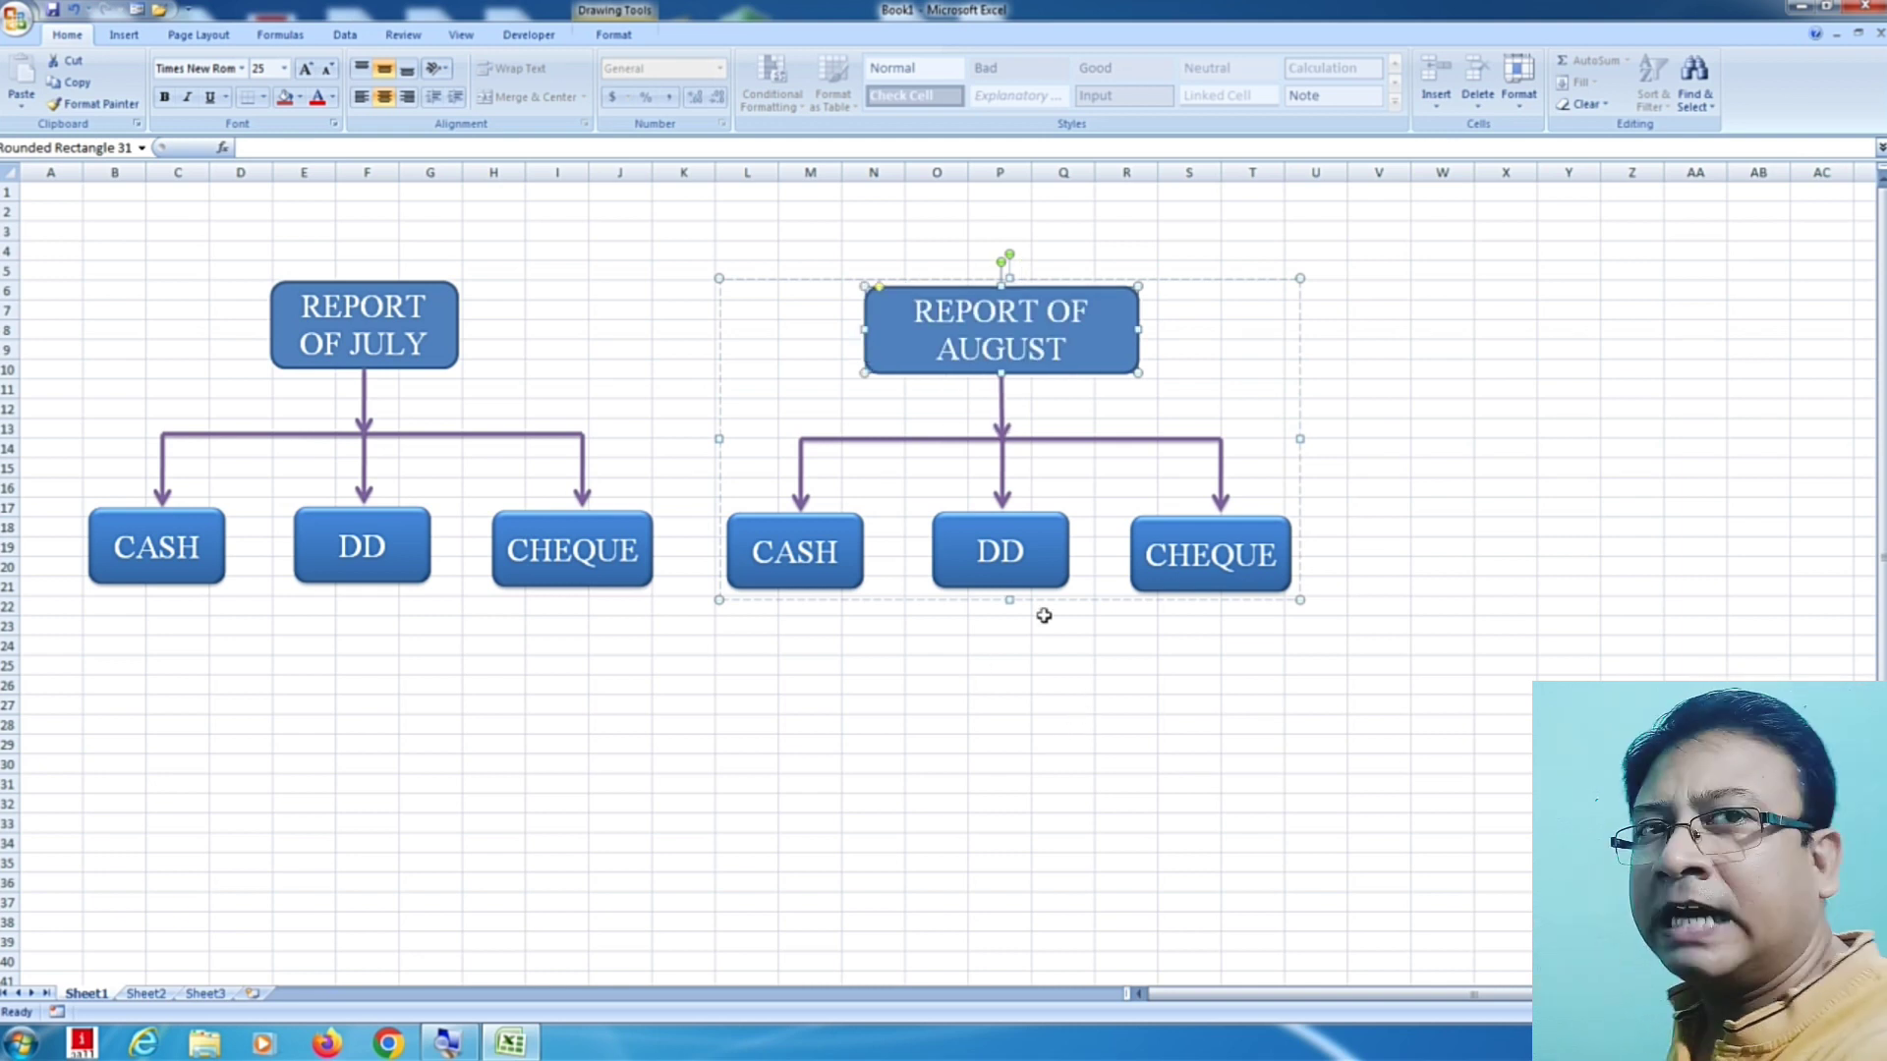
Step: Apply an orange shape style to the REPORT OF AUGUST title box
click(991, 768)
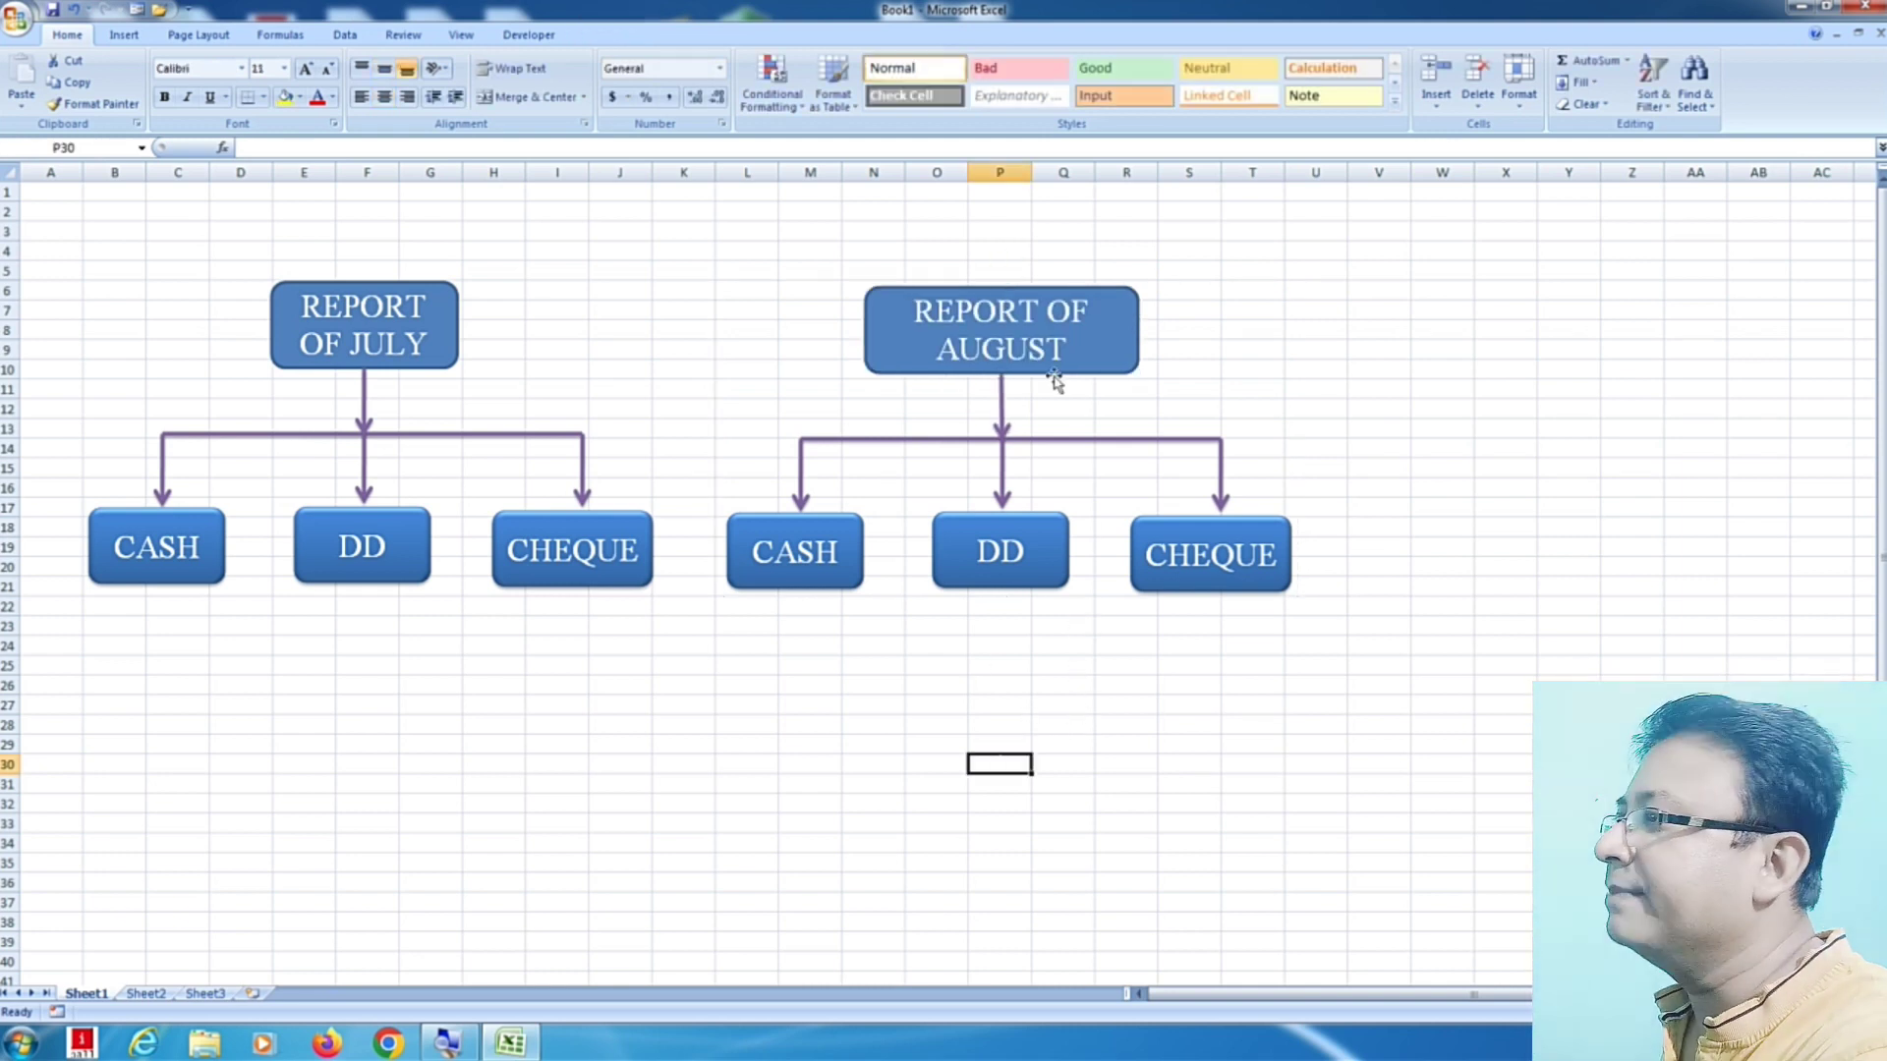
click(837, 566)
click(837, 562)
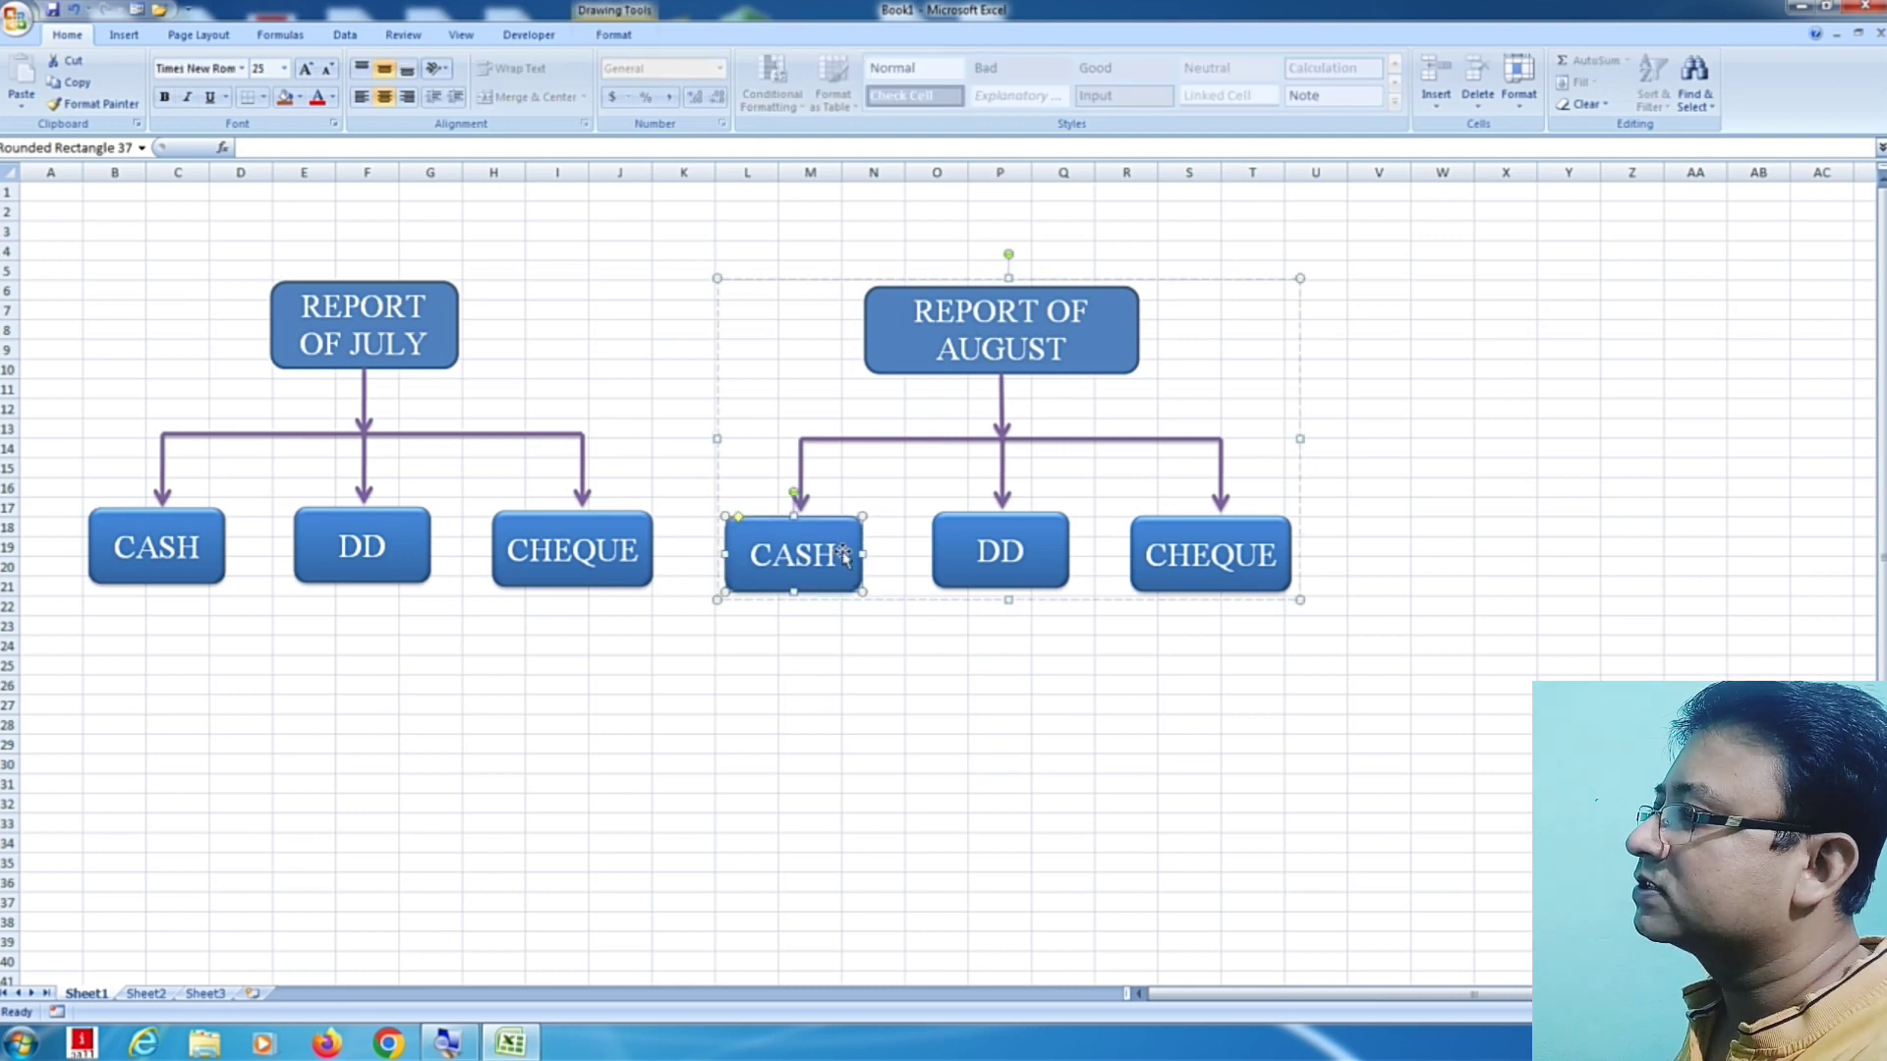
drag(842, 557, 770, 557)
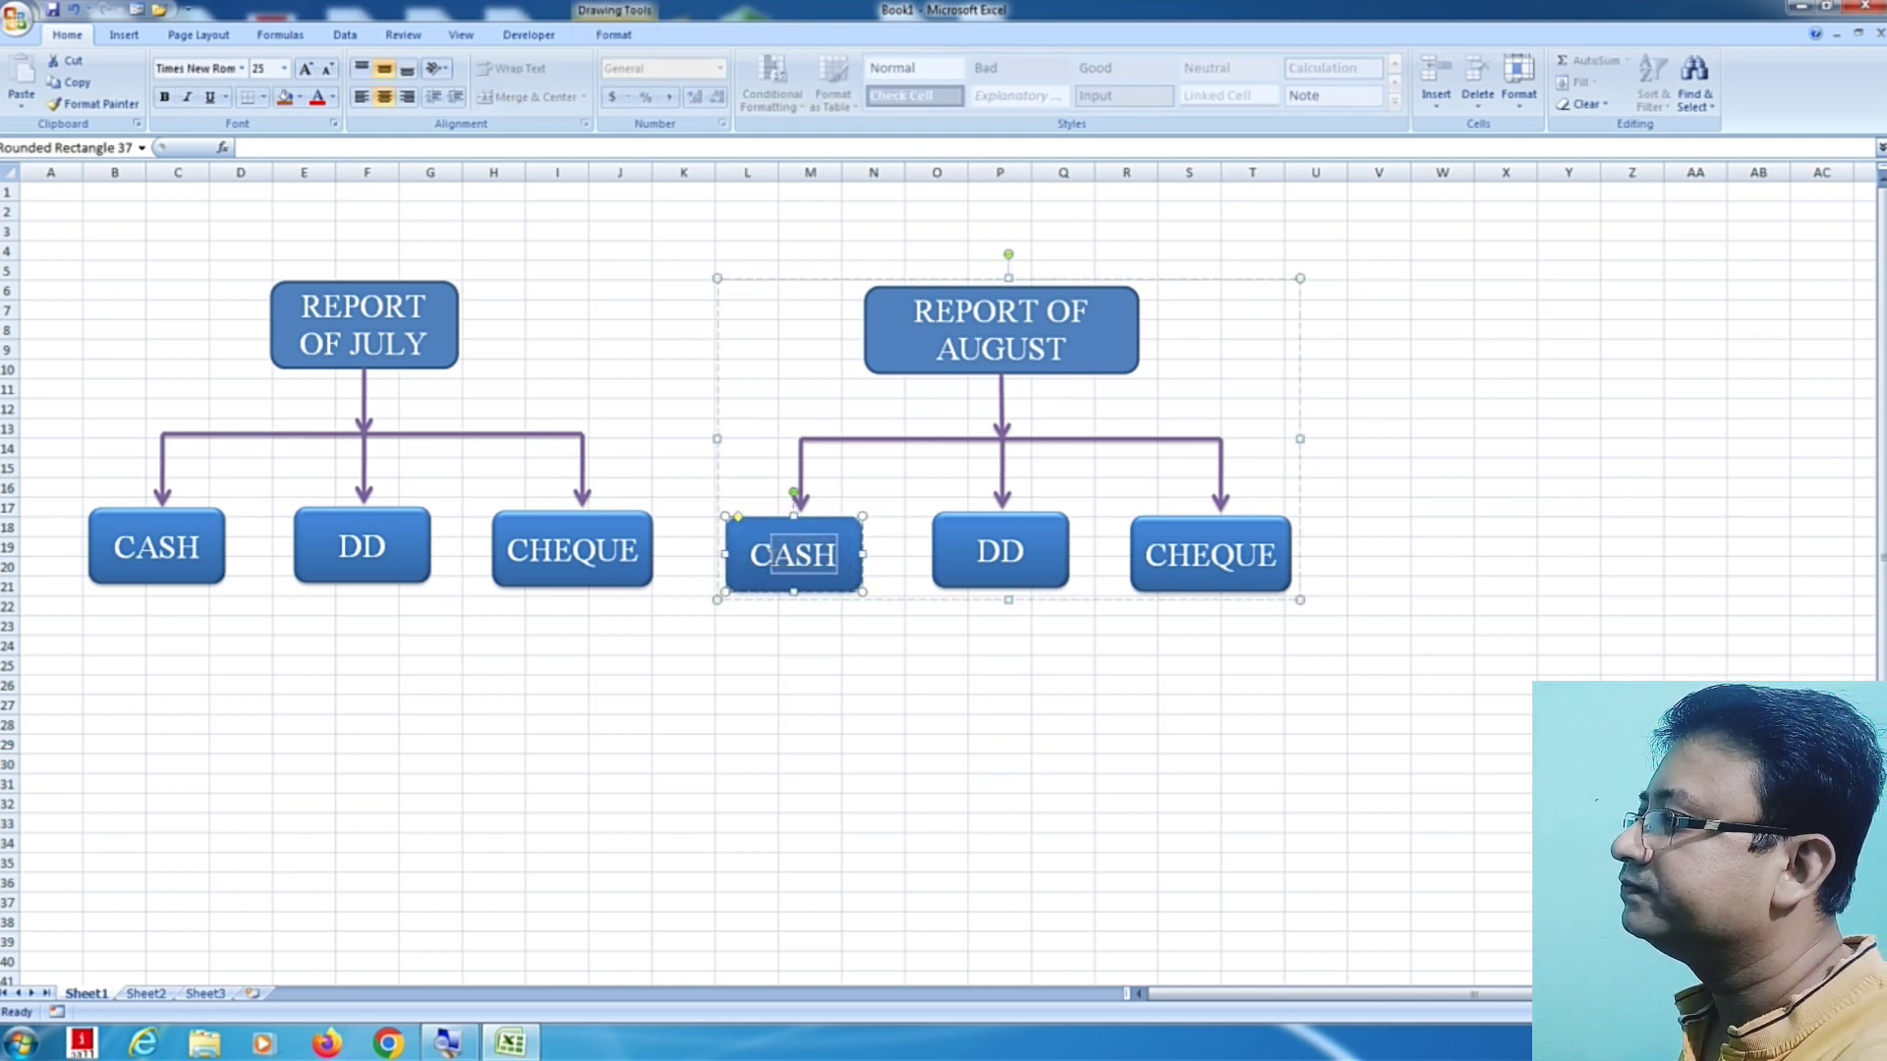
click(842, 657)
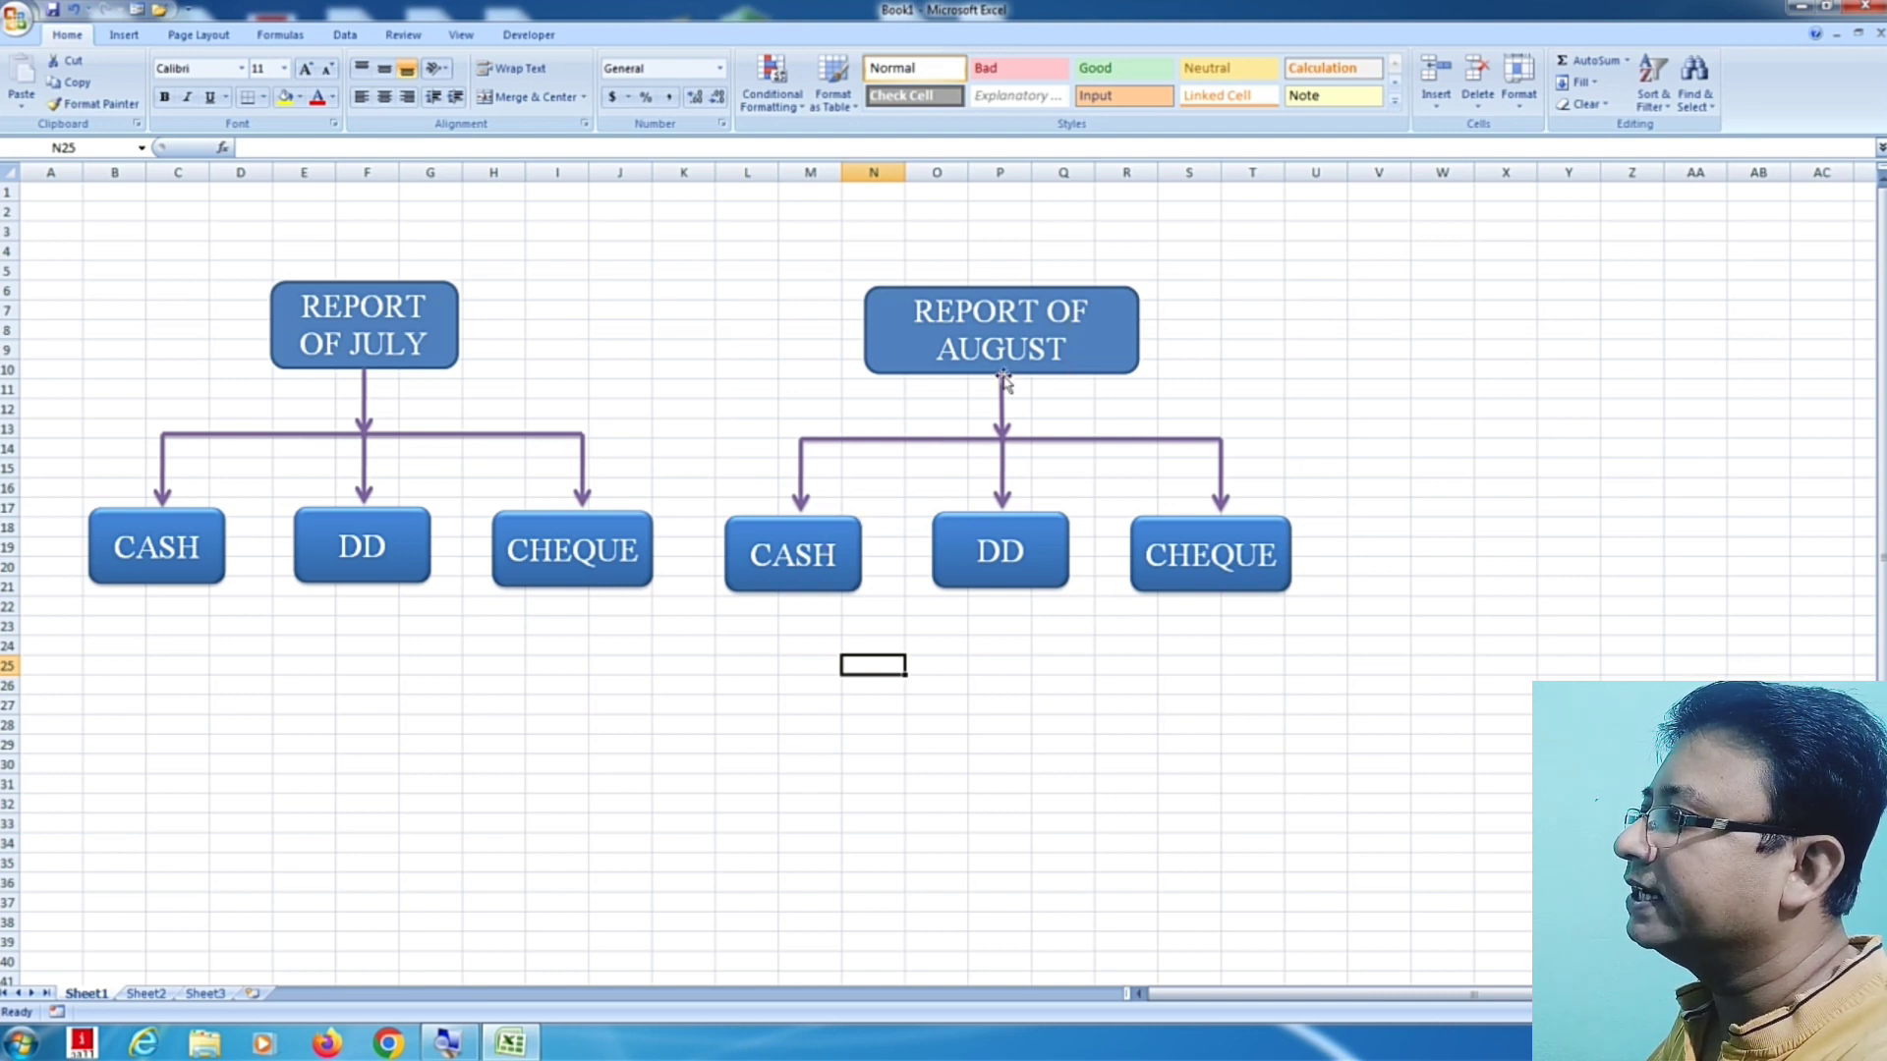
click(1068, 371)
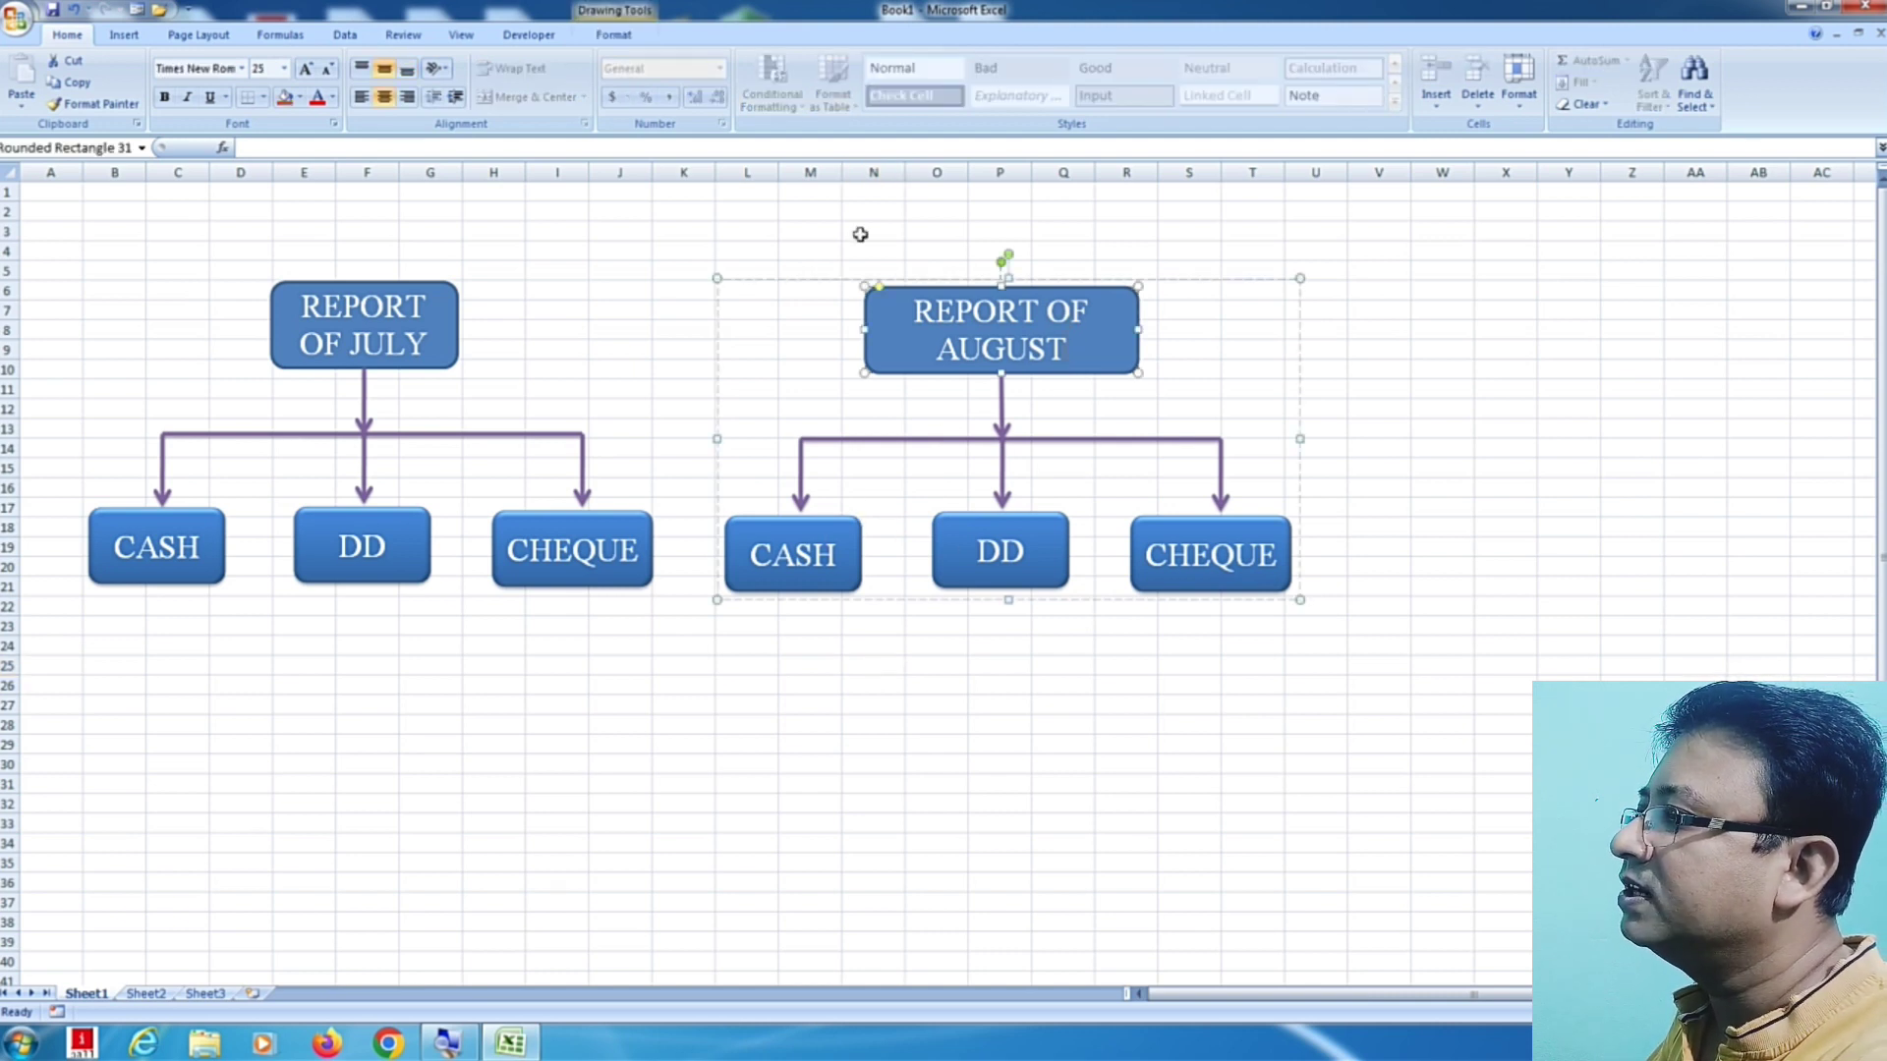
click(614, 34)
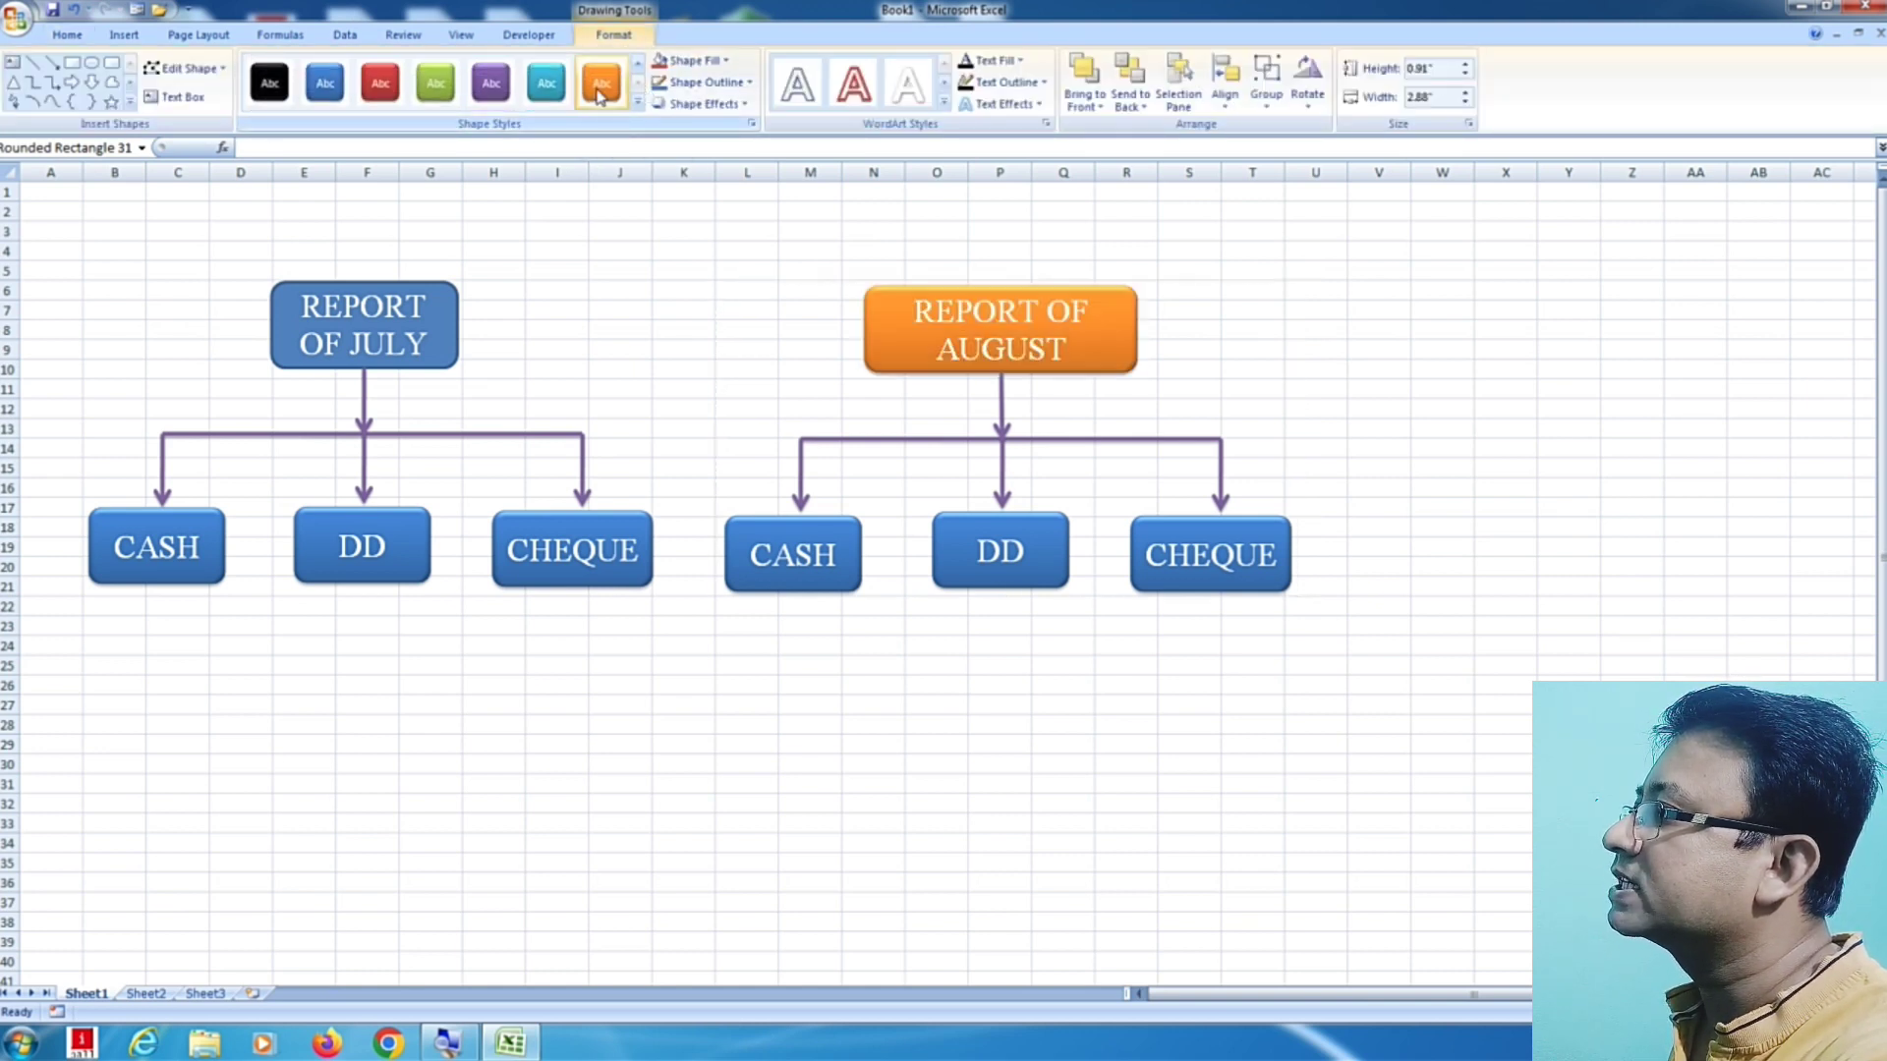
click(604, 94)
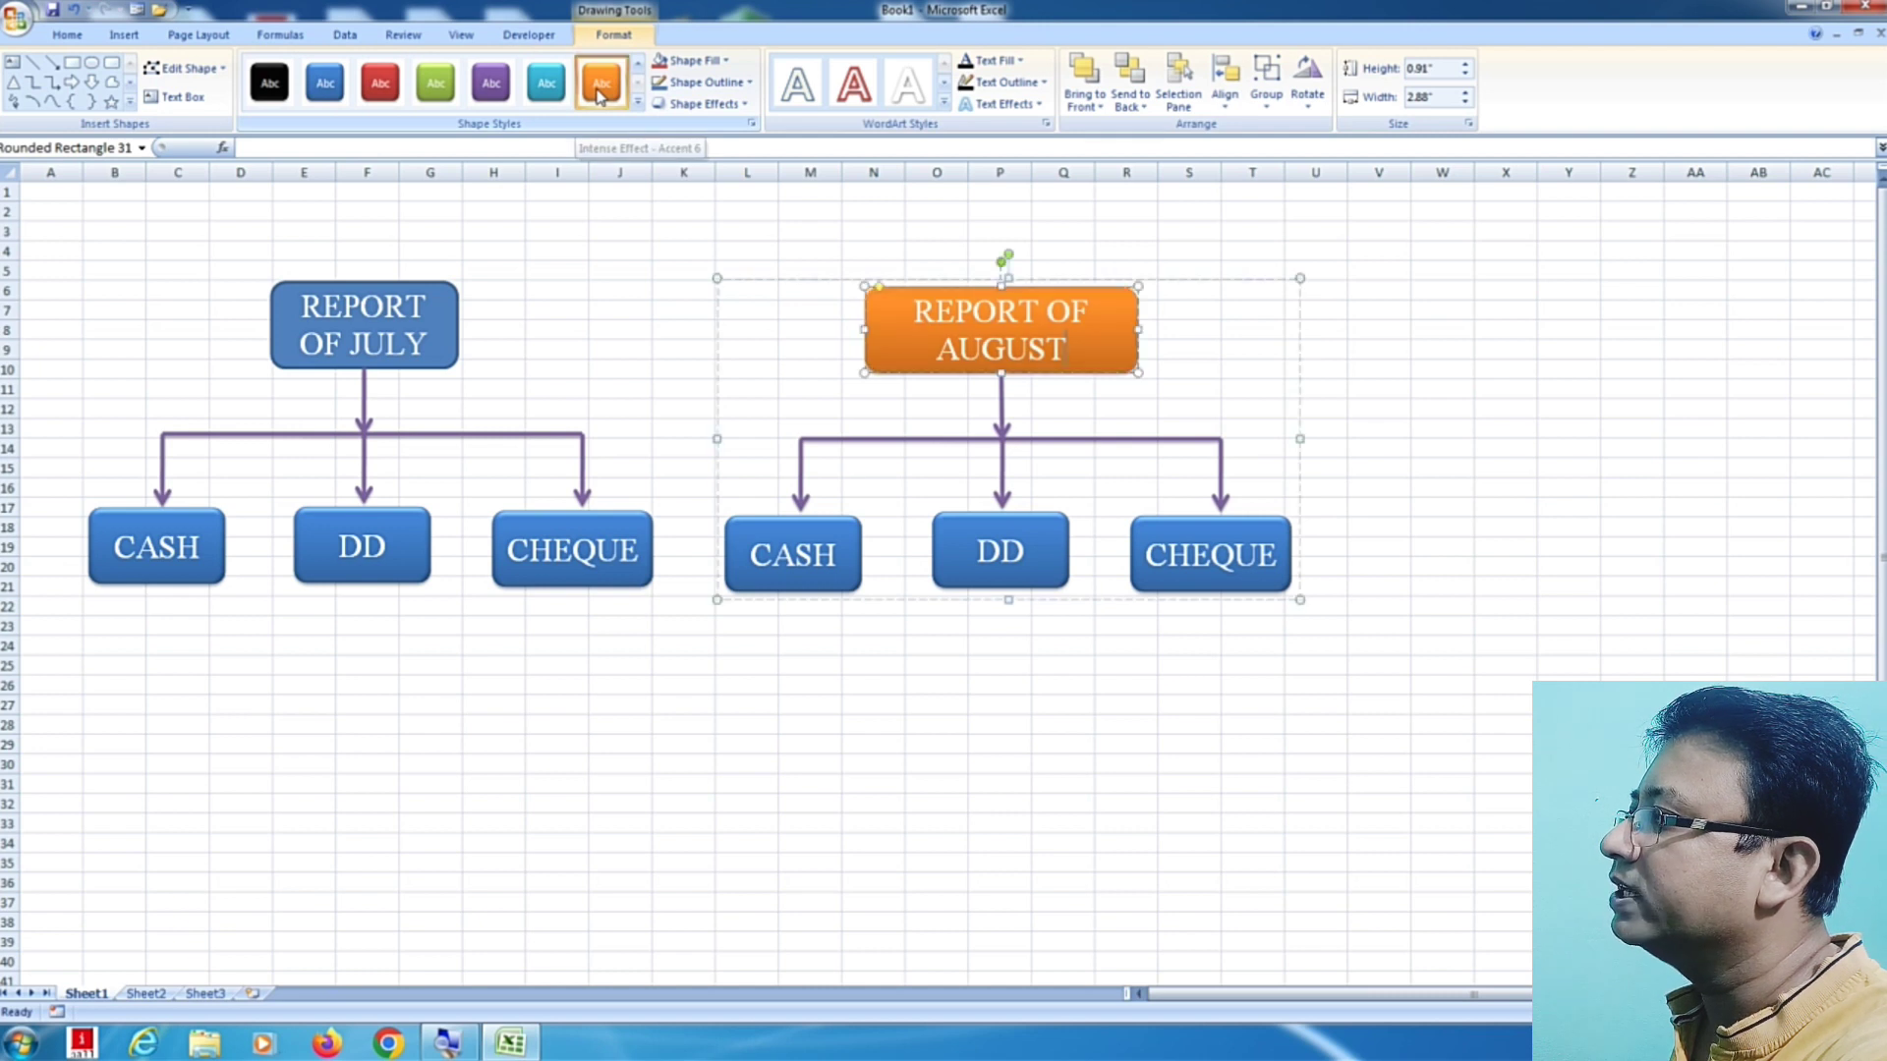
Step: Make the August CASH, DD and CHEQUE boxes orange as well
click(843, 556)
ctrl+click(959, 568)
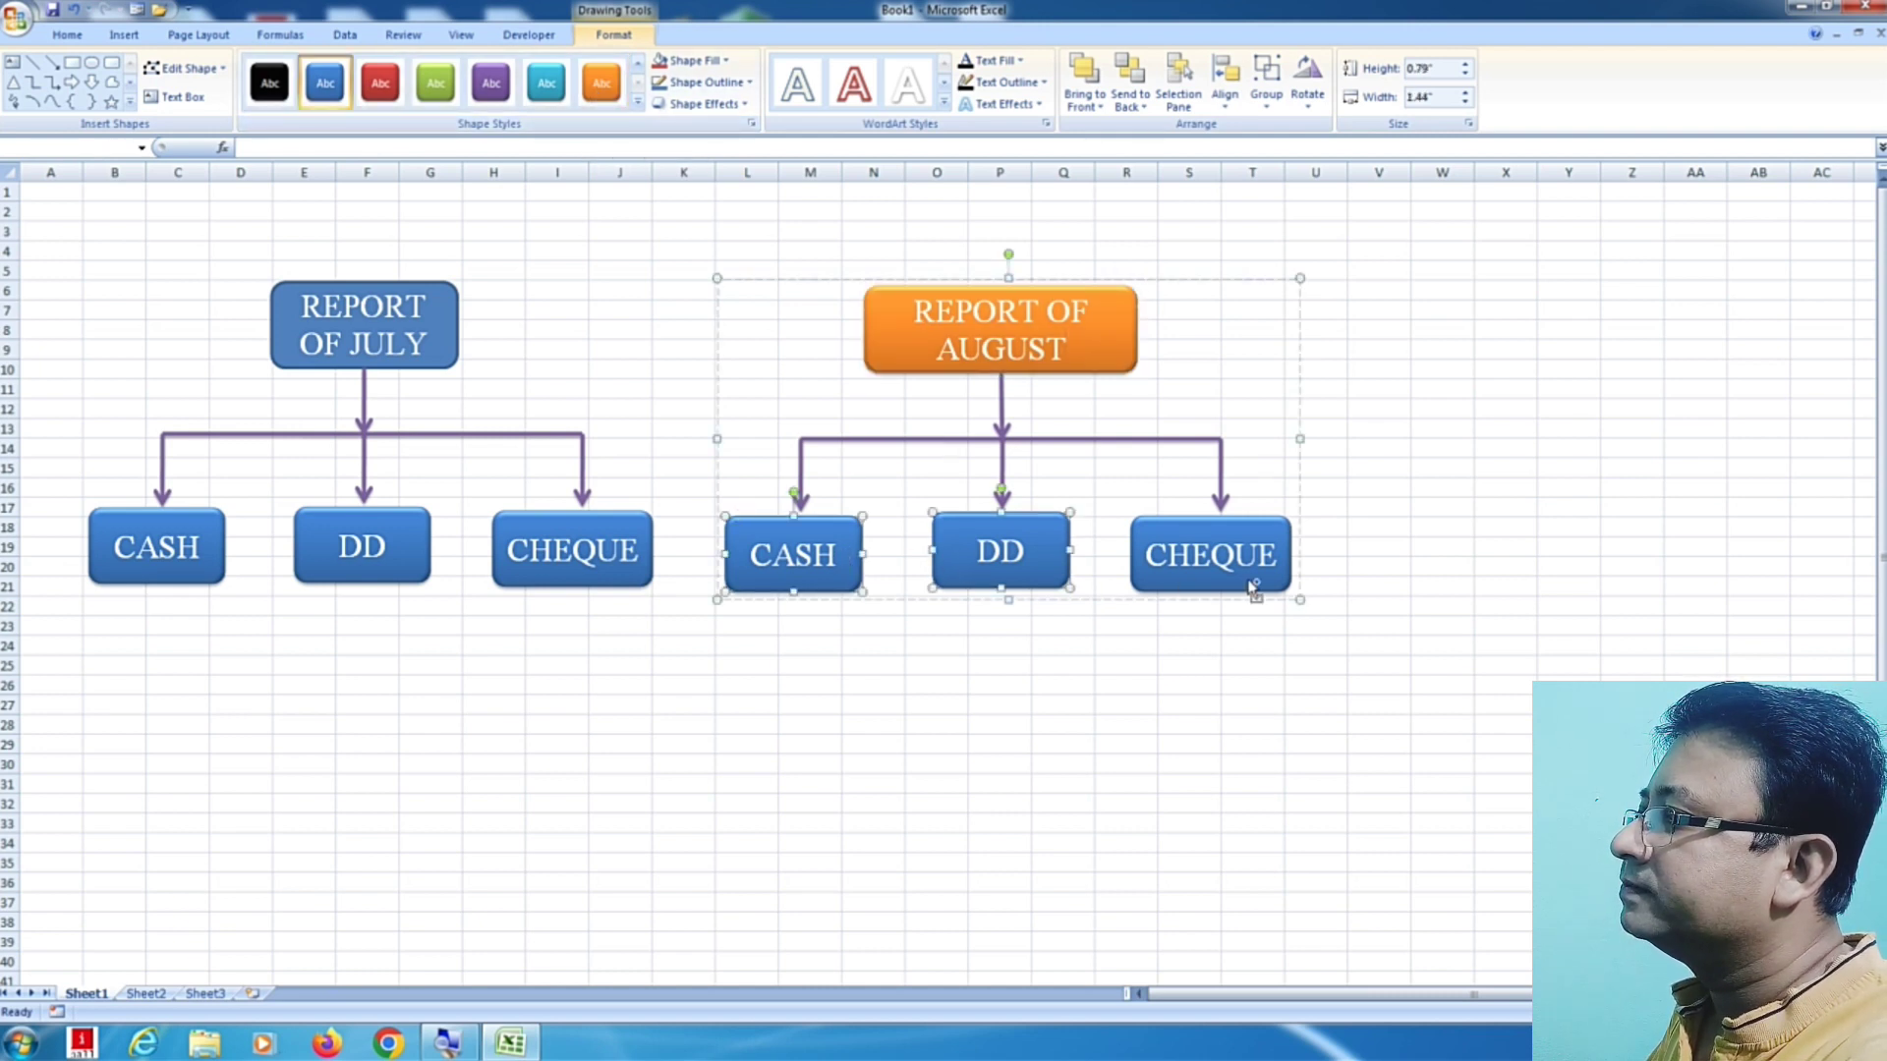
ctrl+click(1255, 588)
click(600, 94)
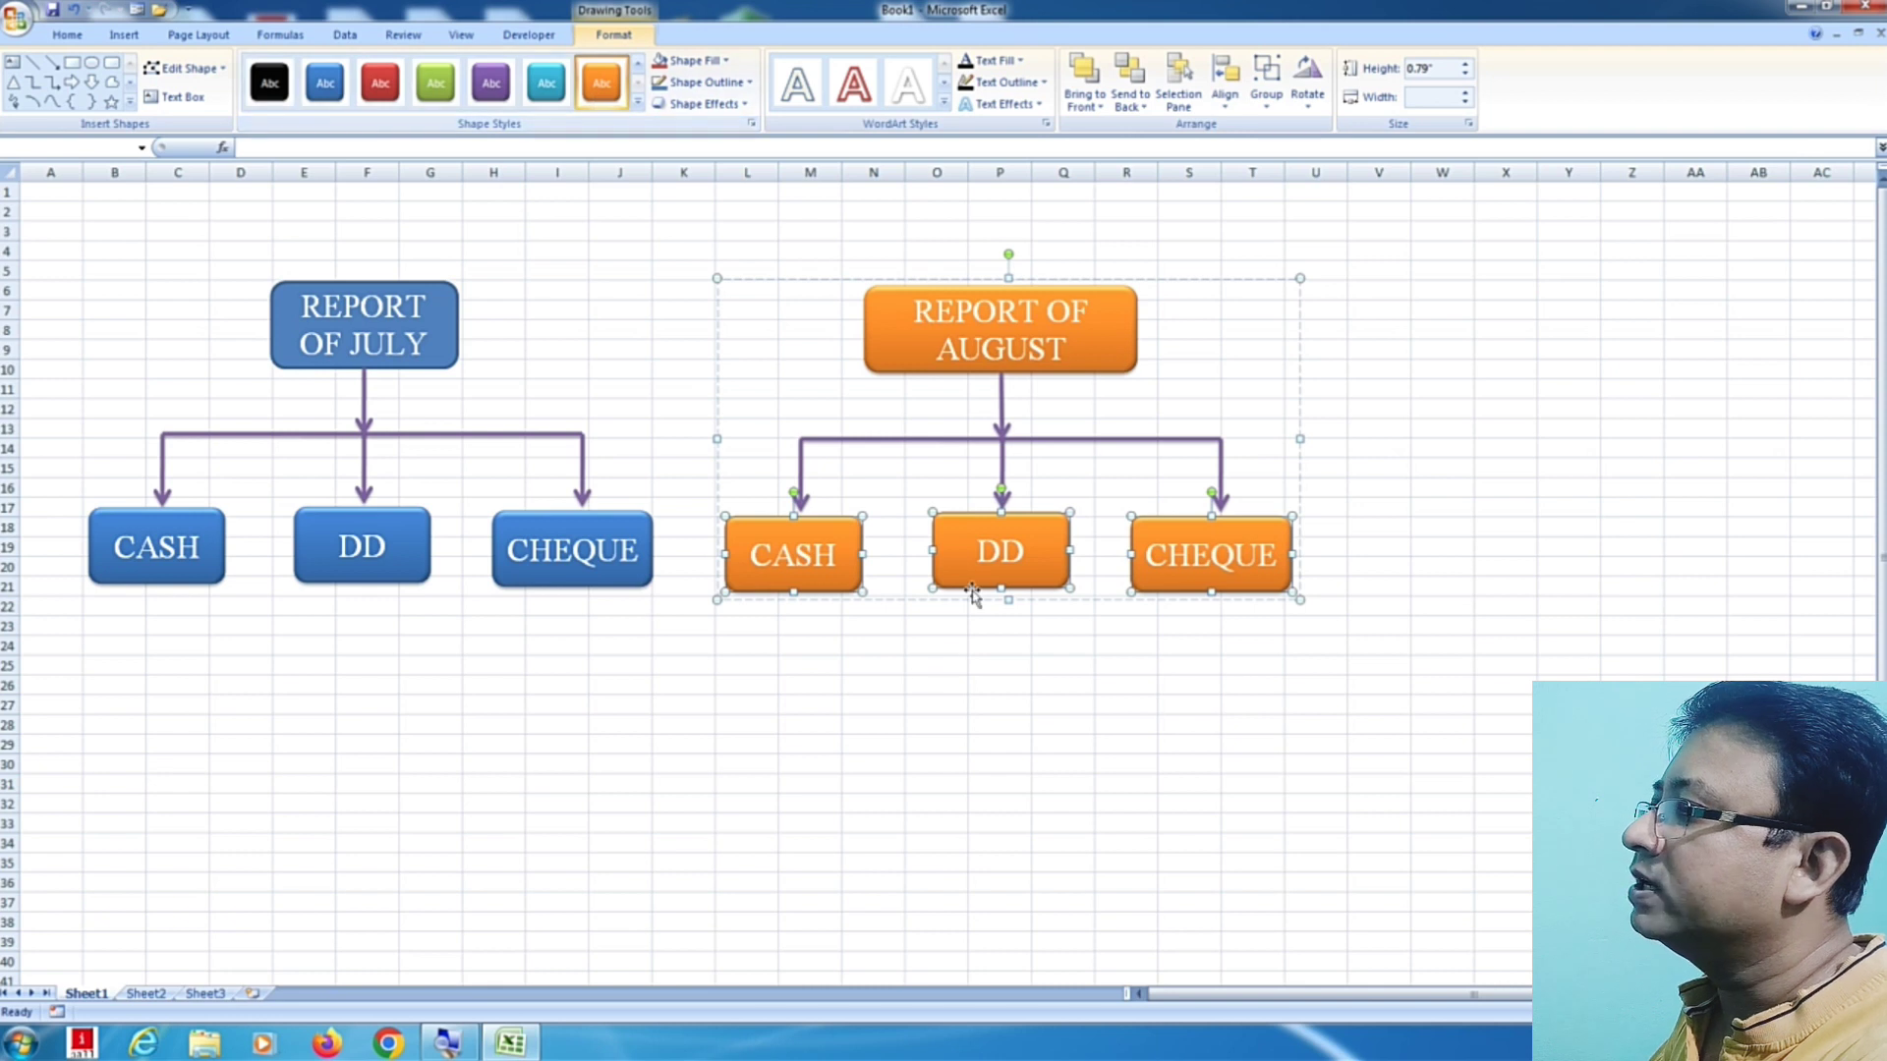
click(930, 440)
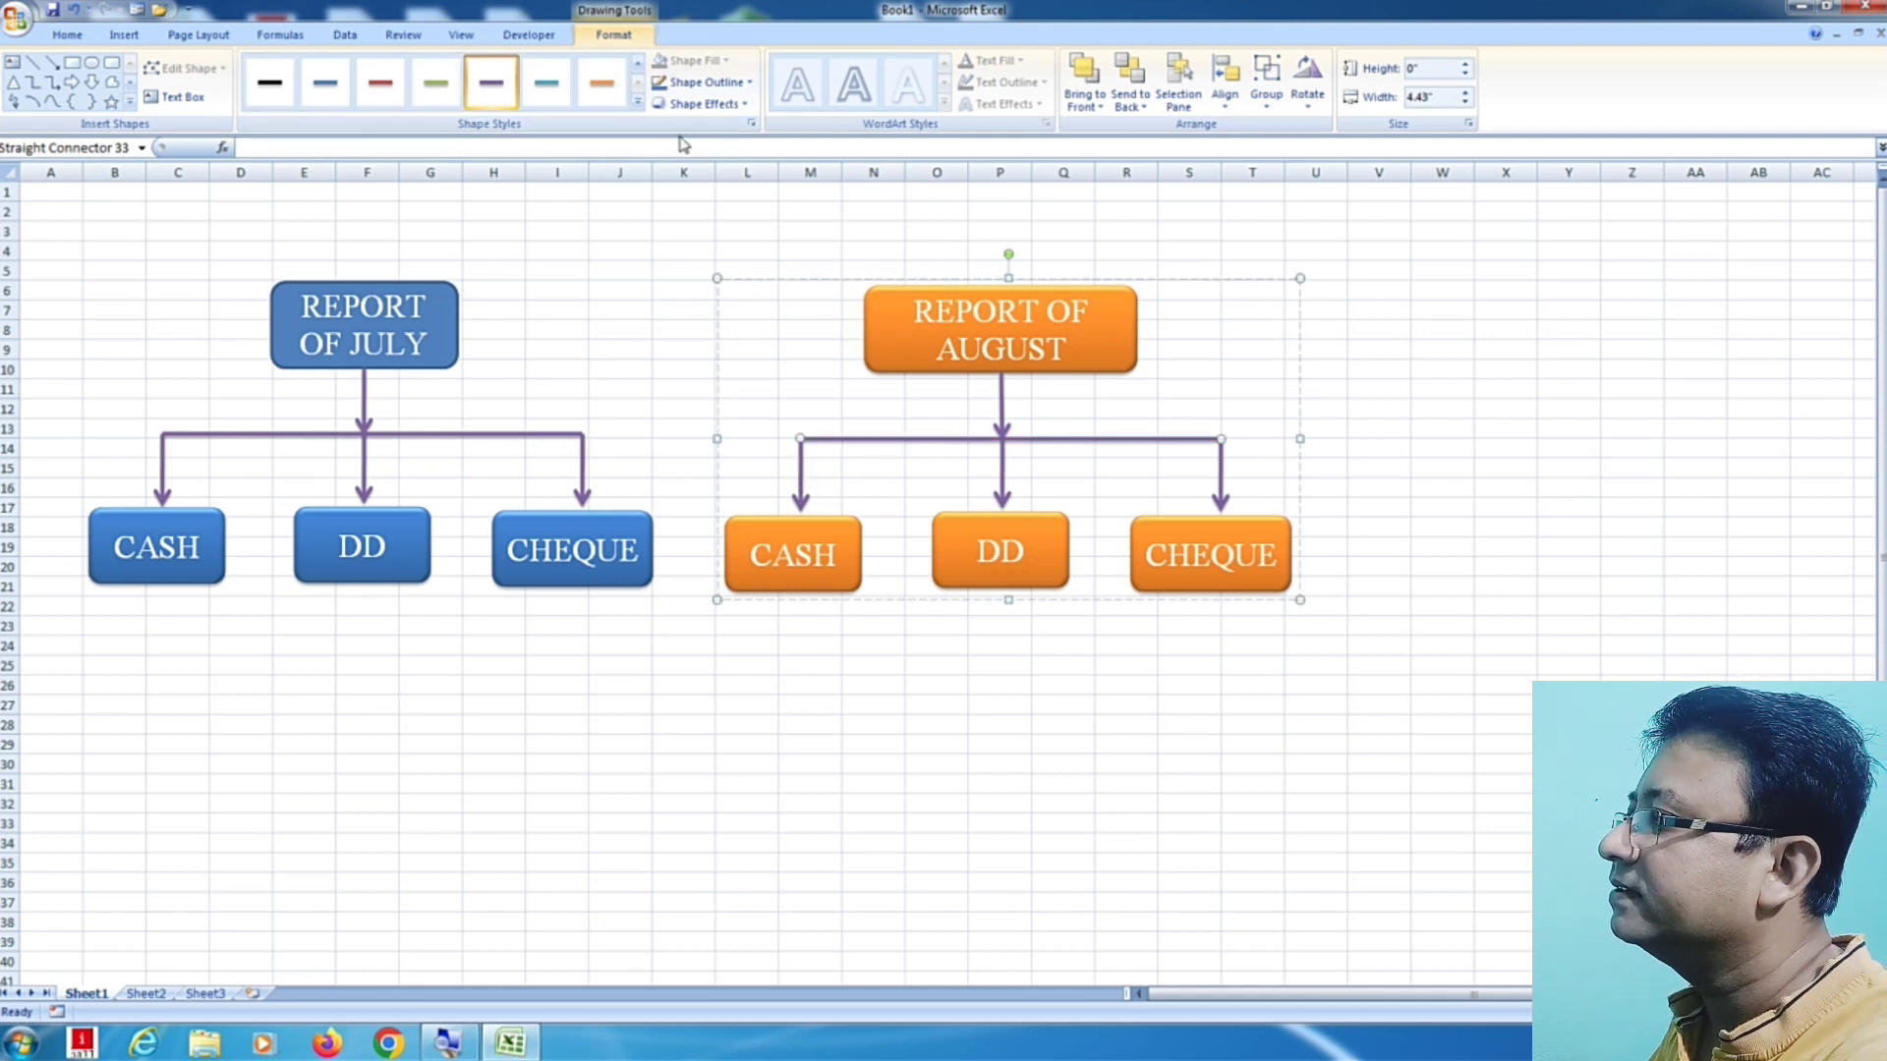
Step: Turn the August horizontal connector, branch arrows and title arrow orange
click(602, 85)
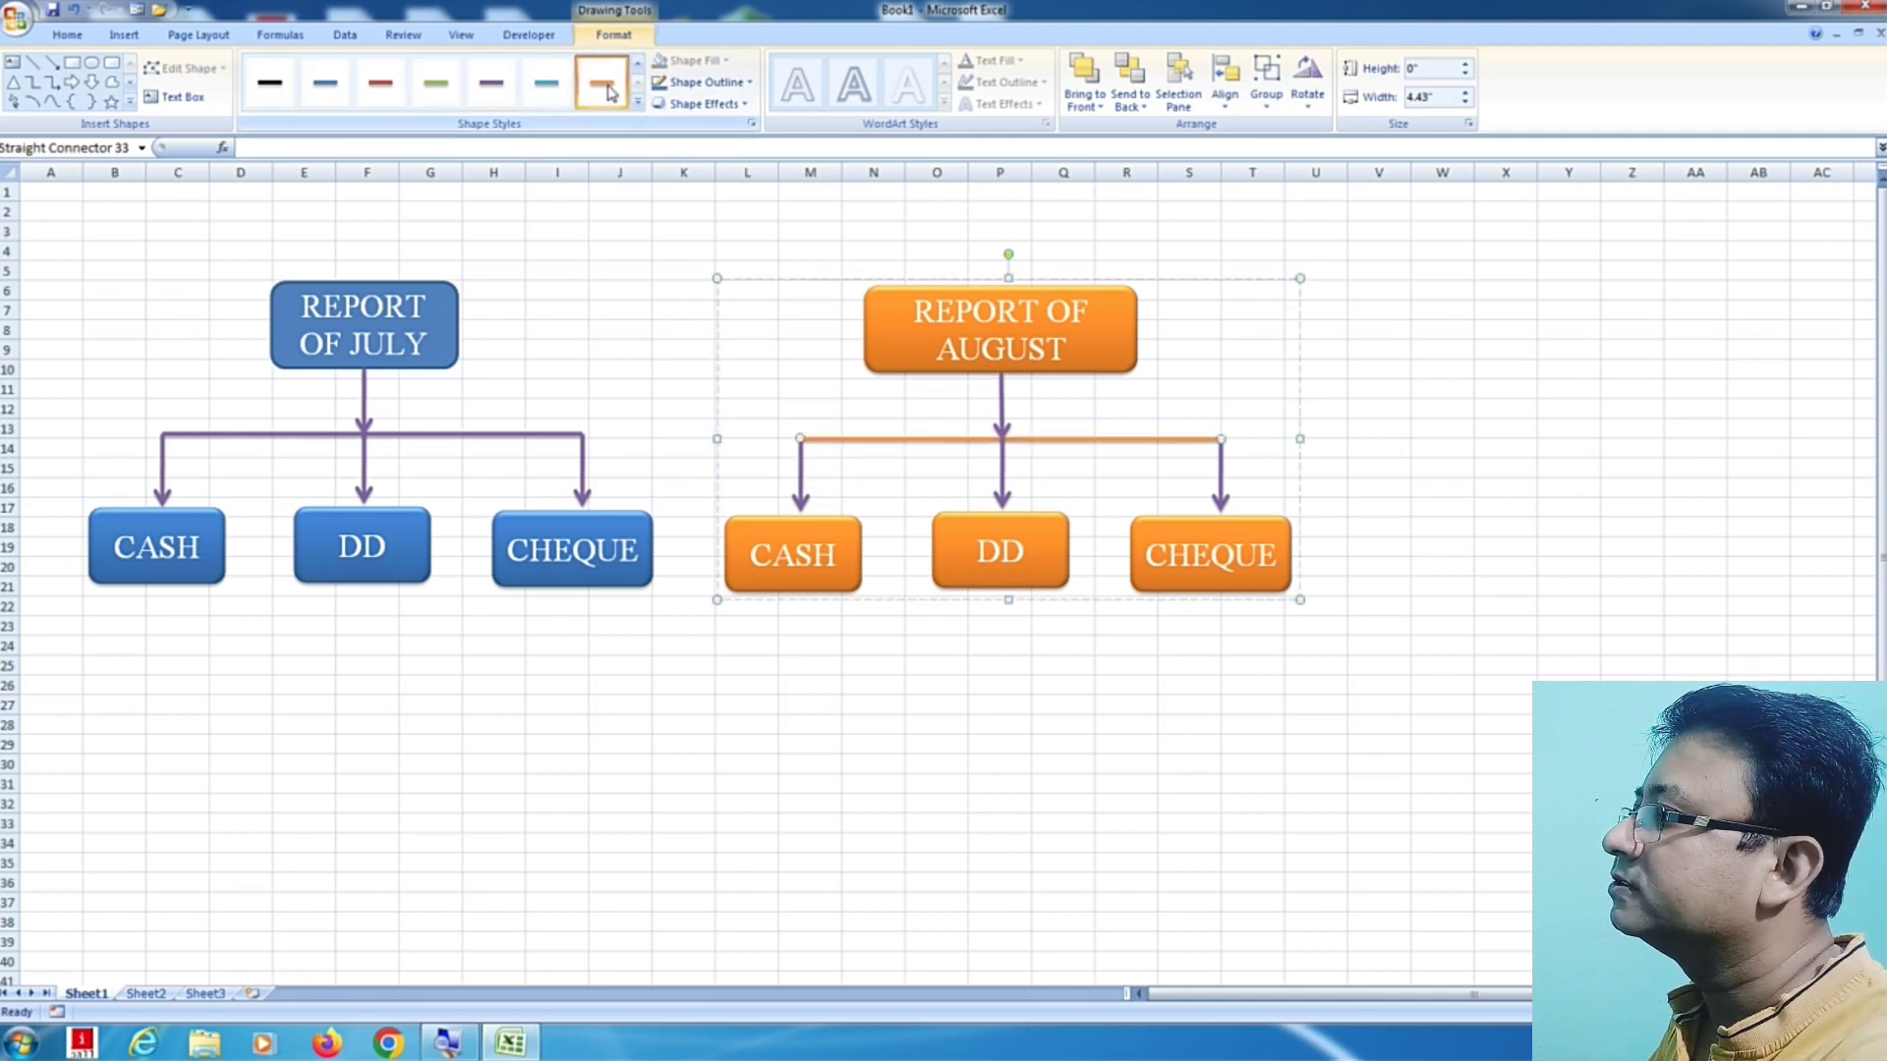
click(799, 489)
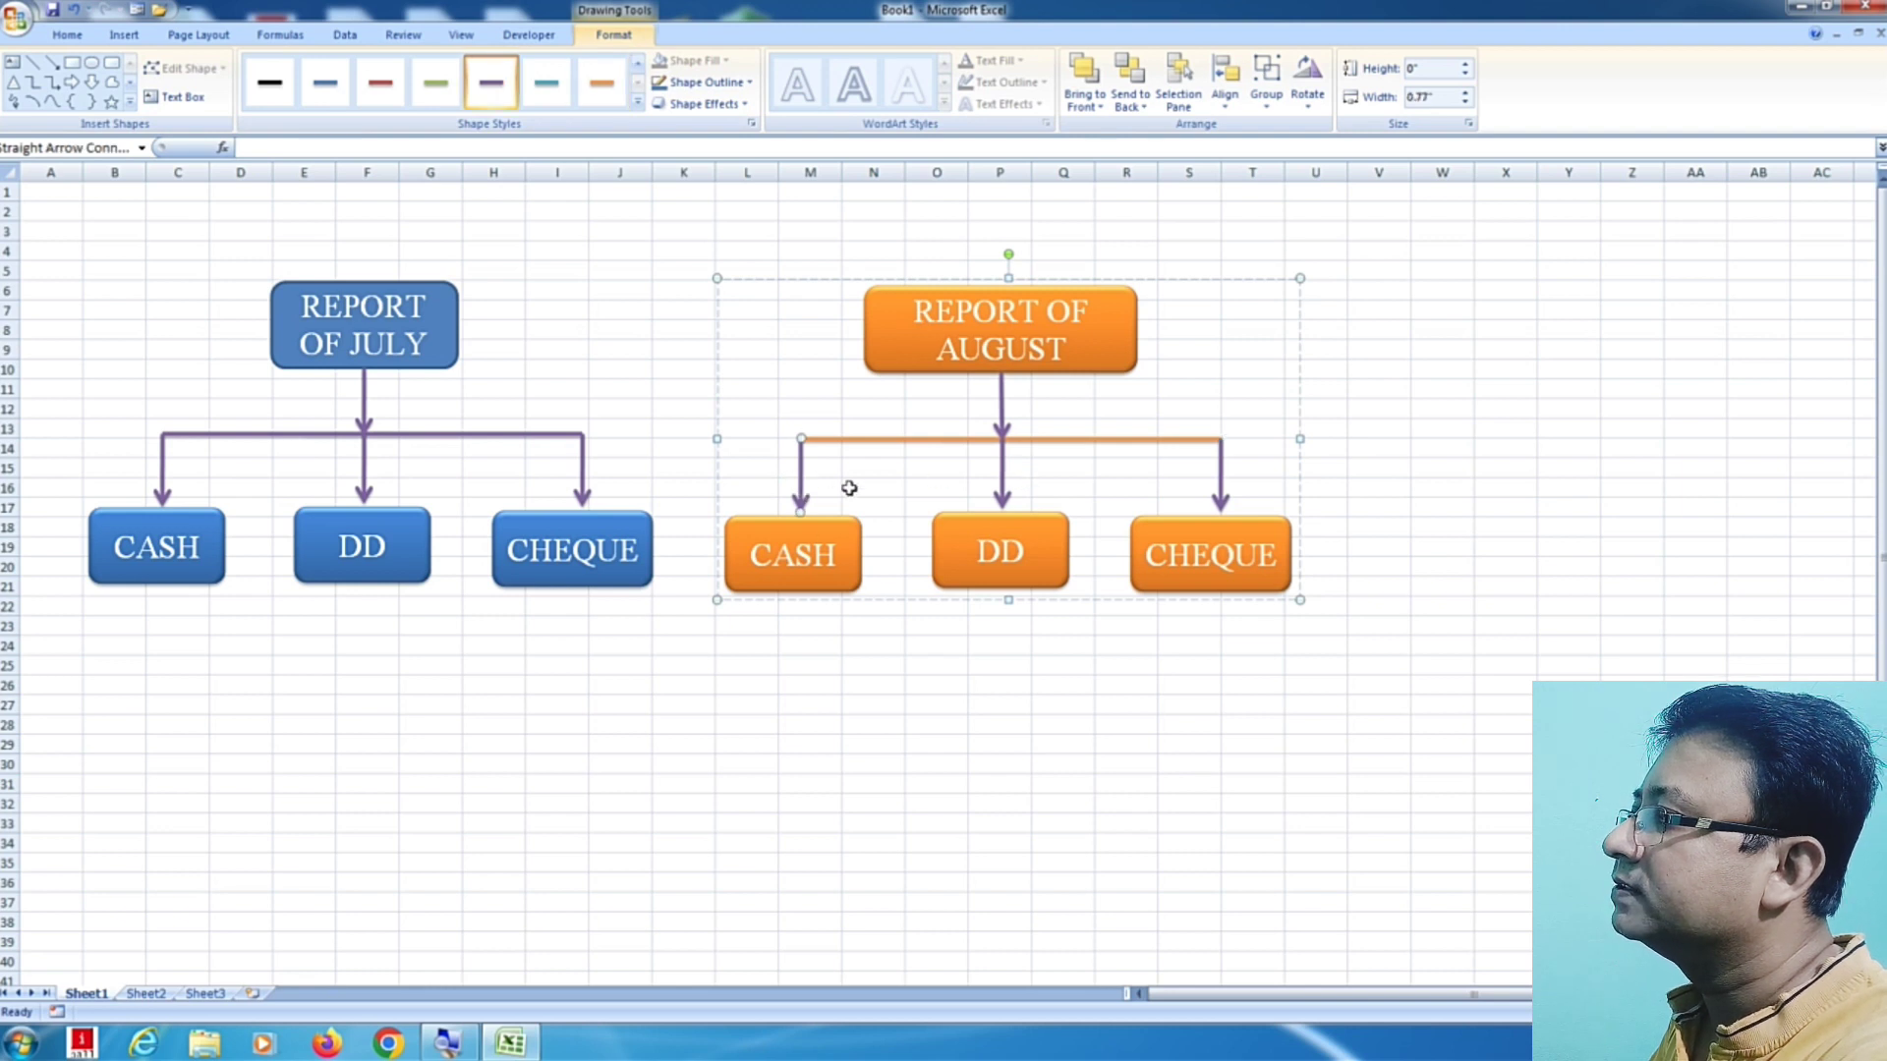
shift+click(1003, 491)
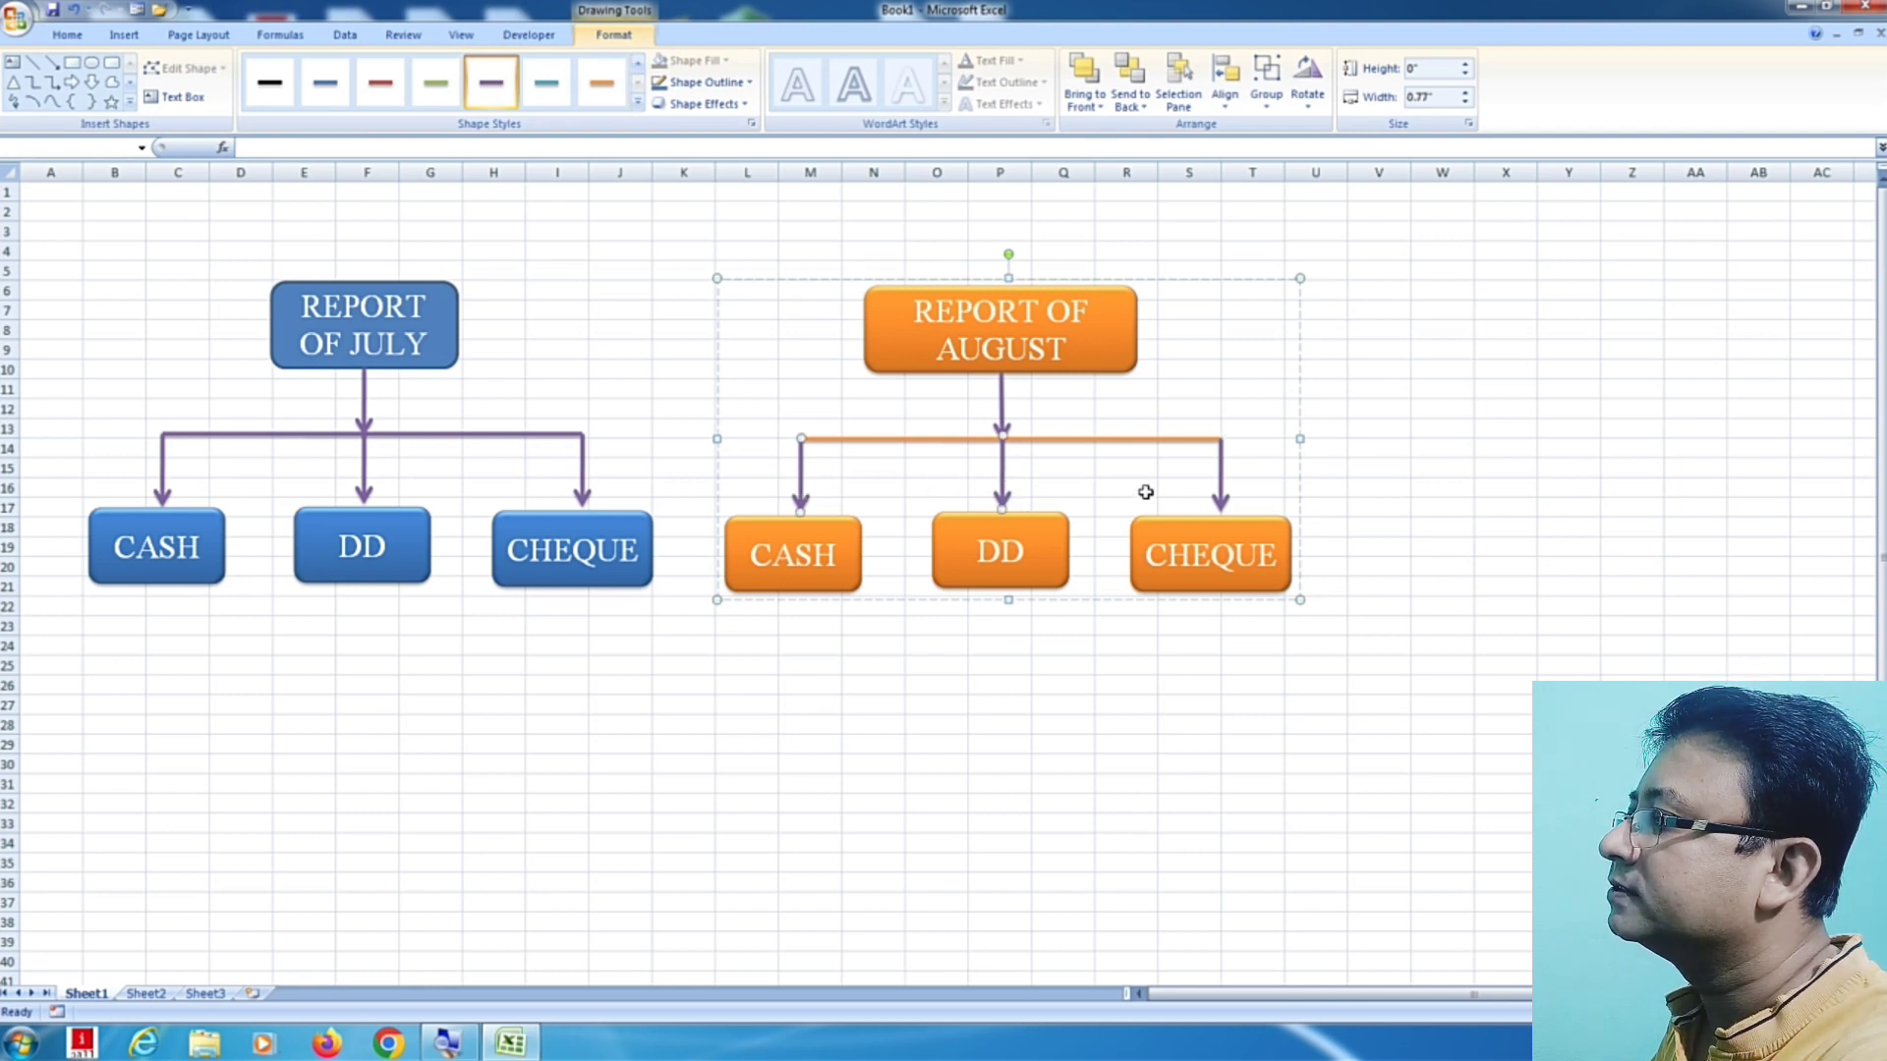
click(602, 83)
click(998, 698)
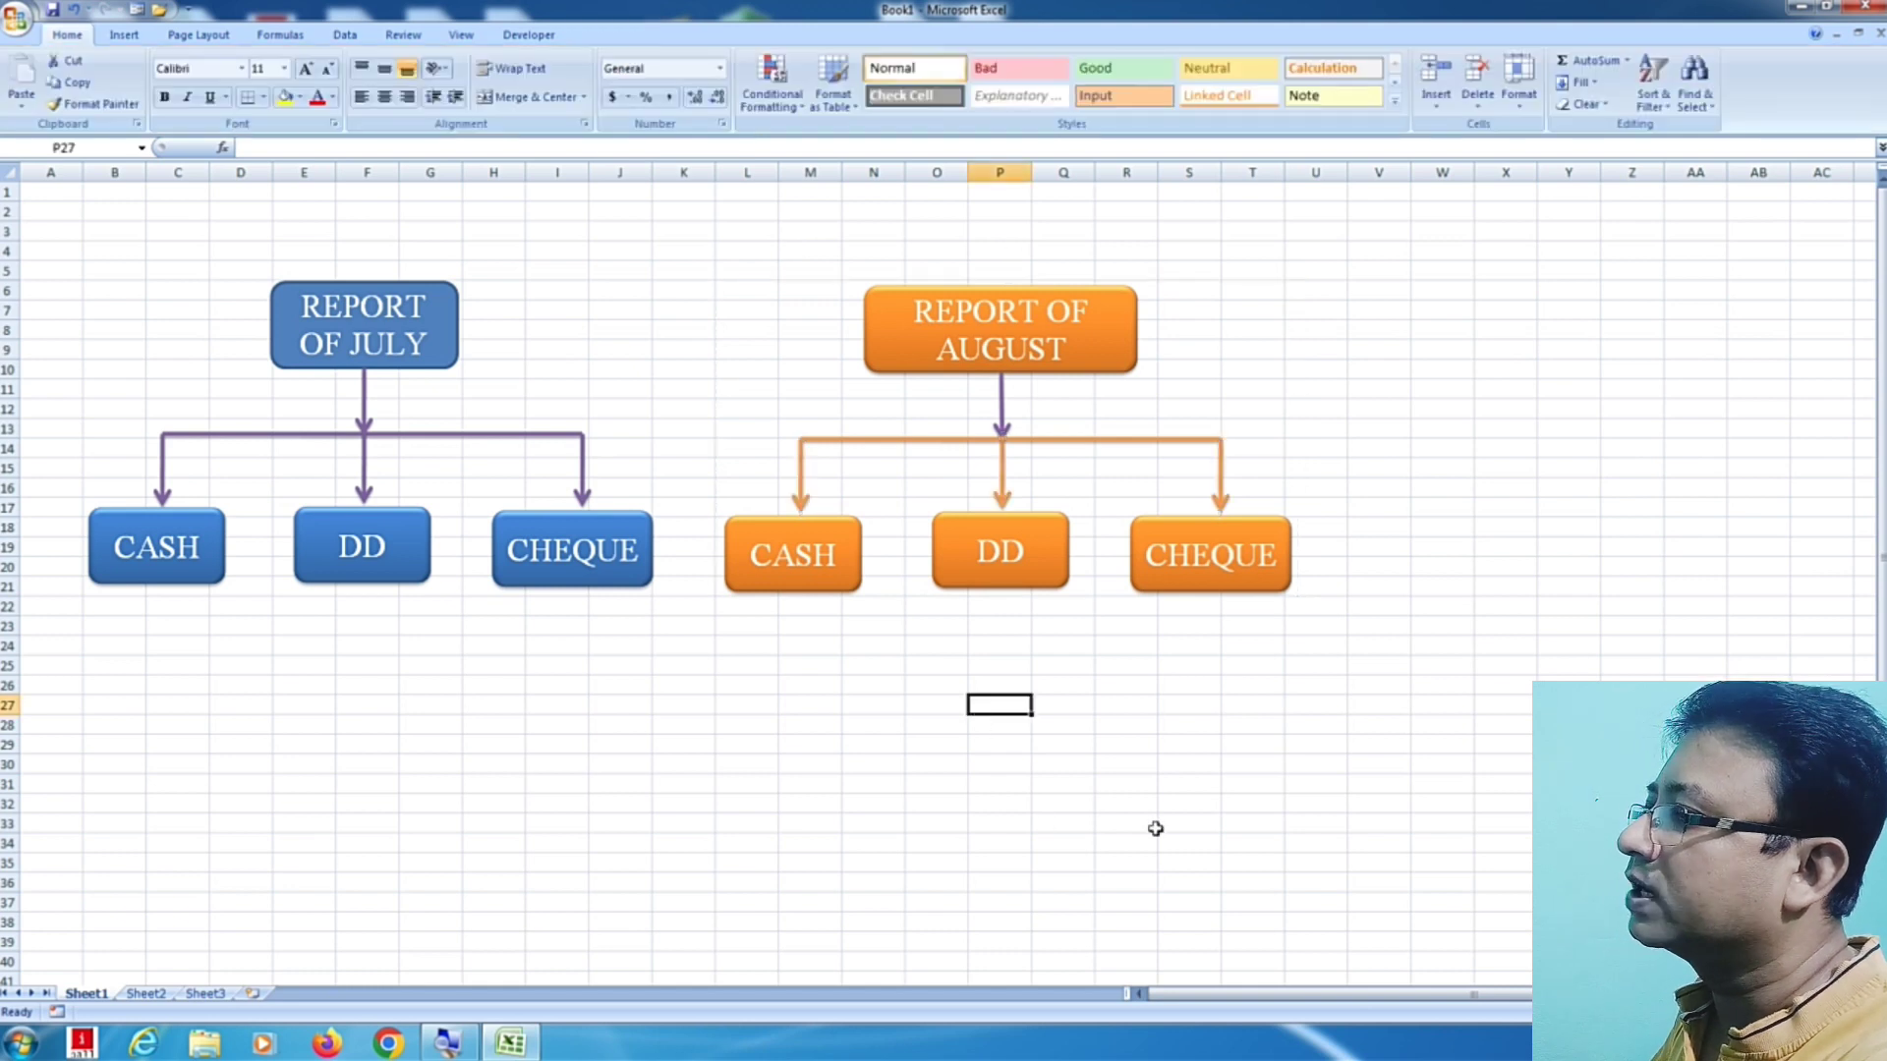
click(997, 417)
click(1001, 415)
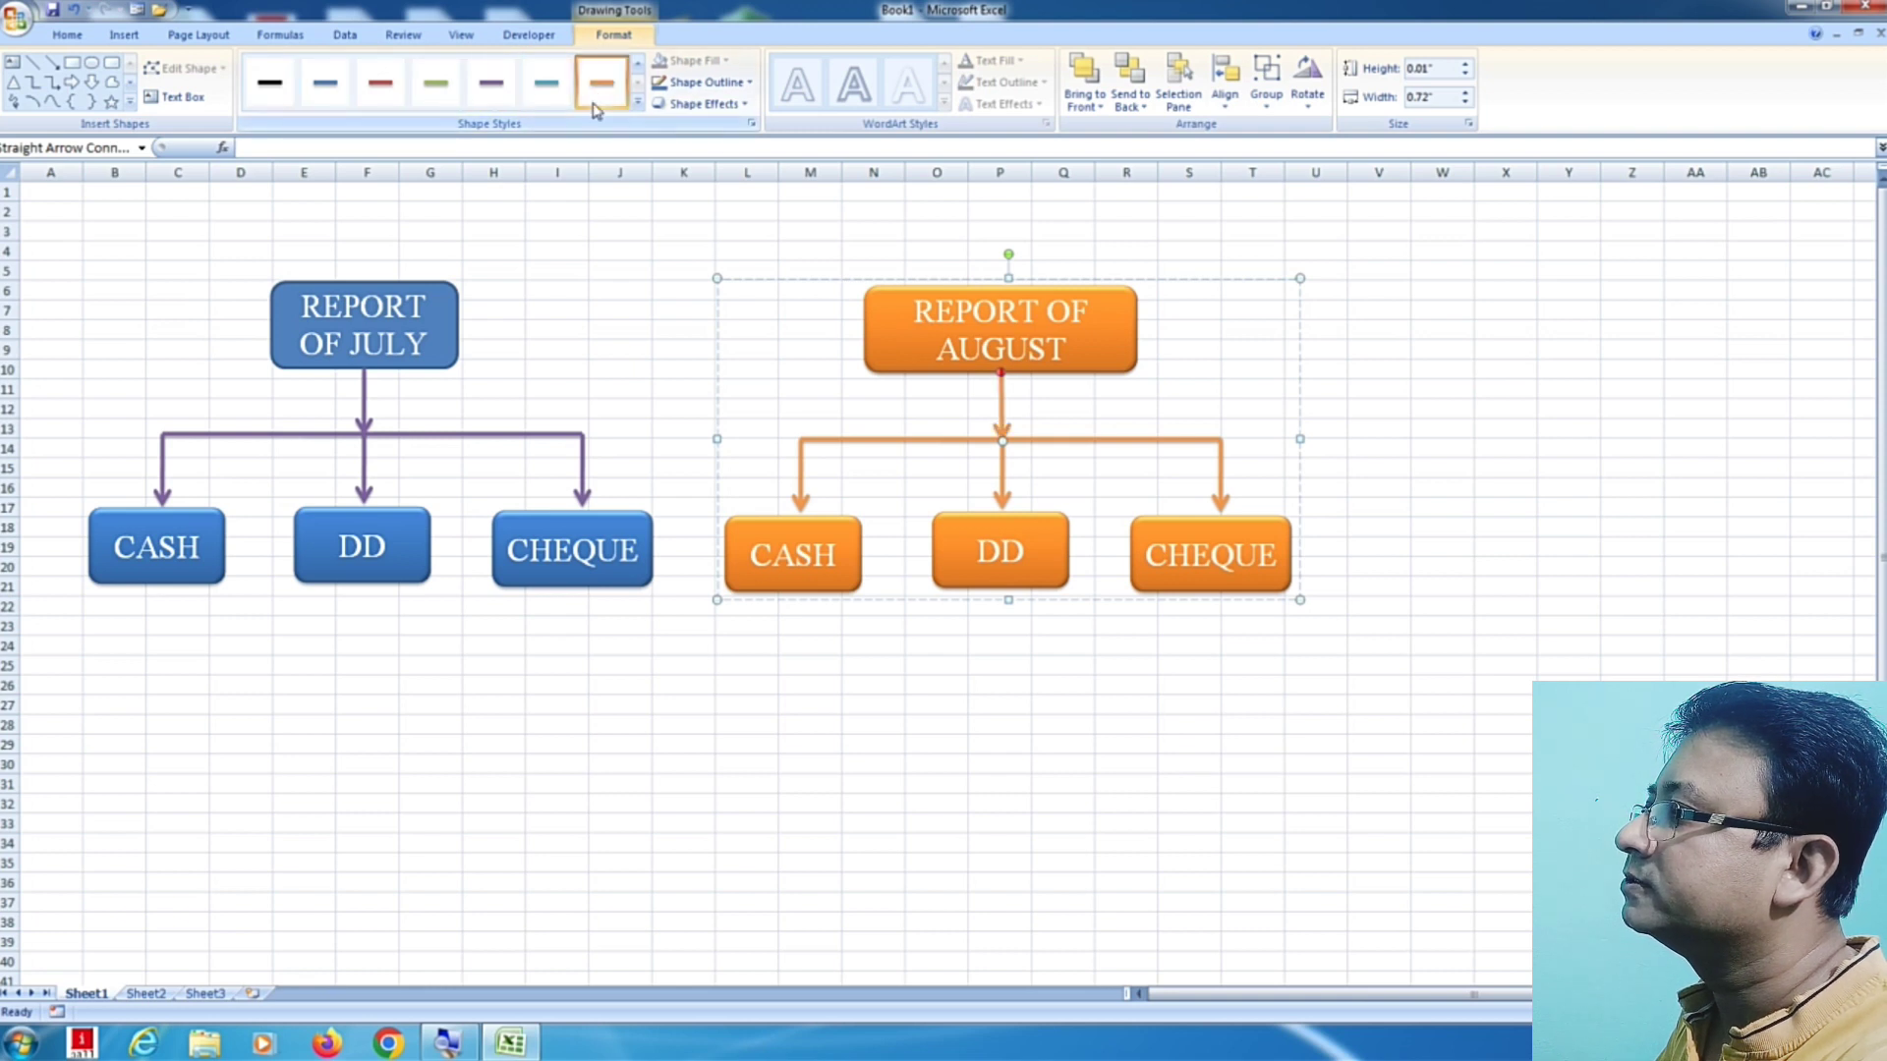
click(601, 82)
click(1126, 862)
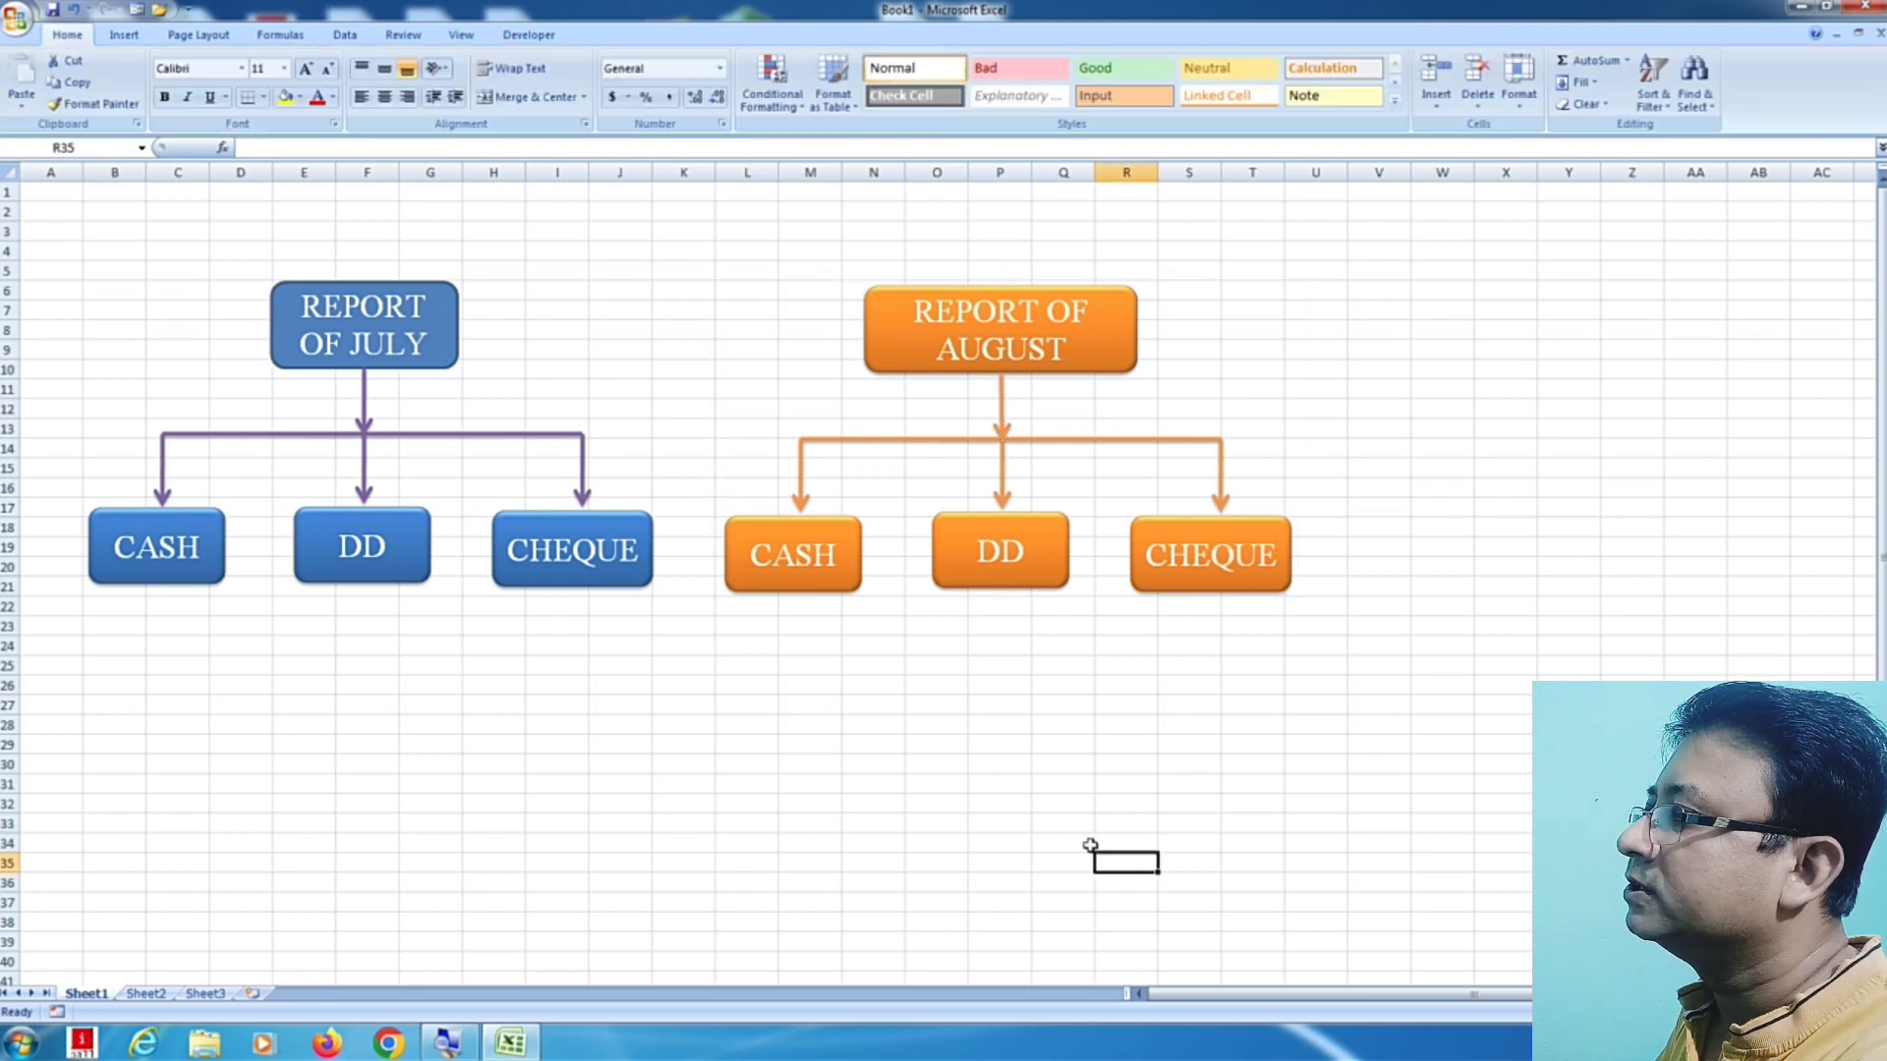
click(1229, 783)
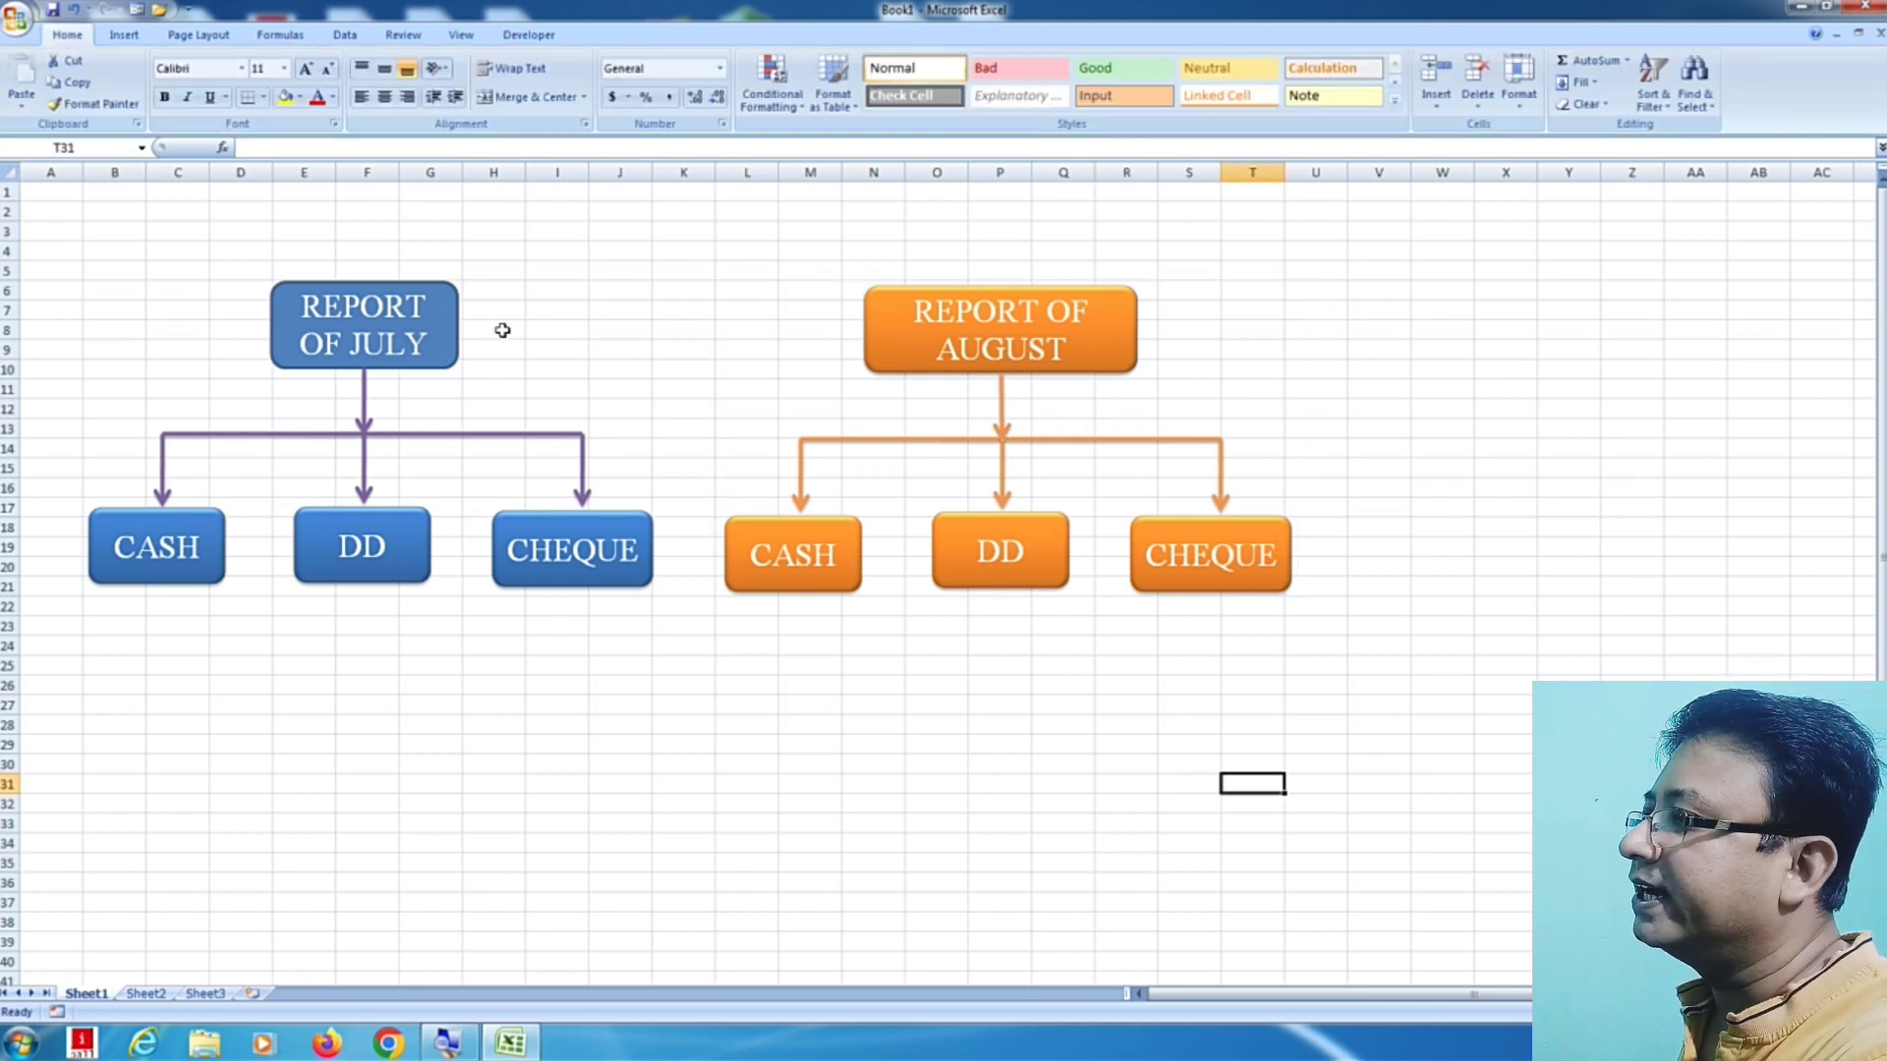
Step: Duplicate the July flowchart to the right of August, retitle it REPORT OF SEPTEMBER and widen the title box
drag(452, 341, 1682, 341)
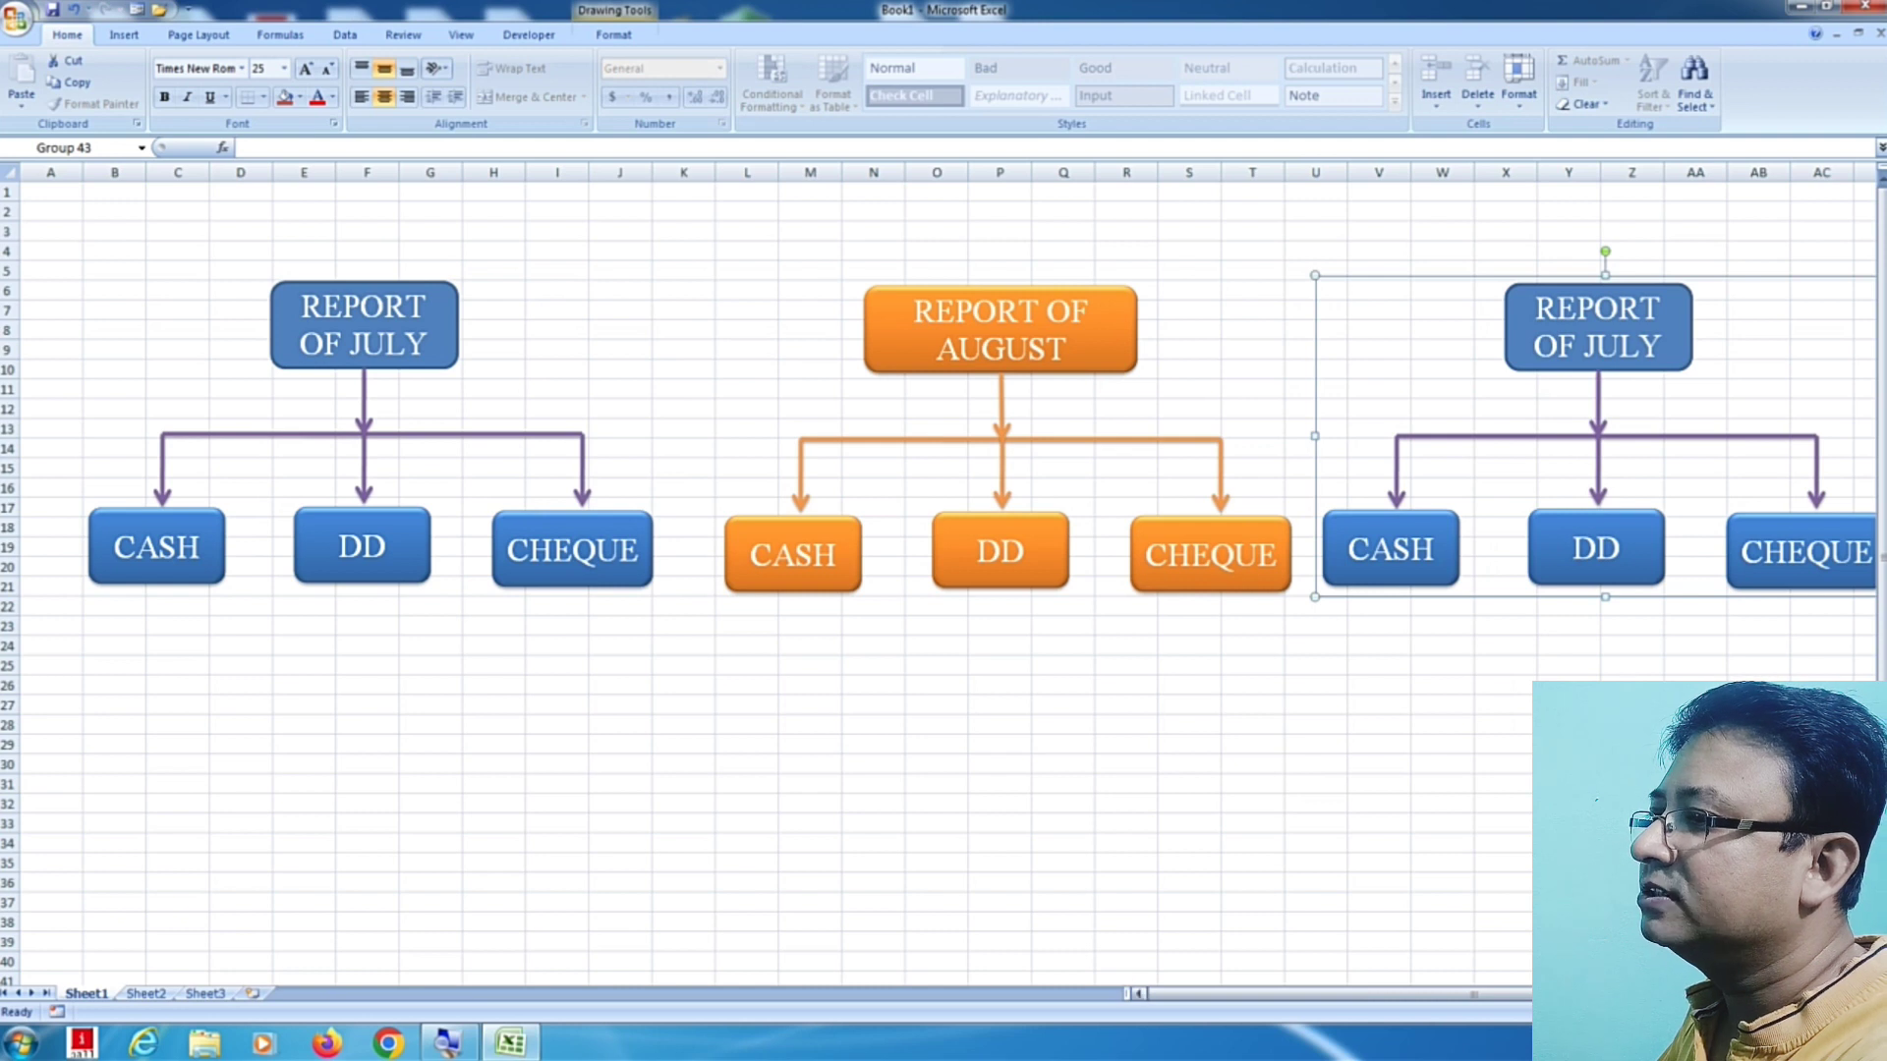
scroll(1565, 405, right, 1)
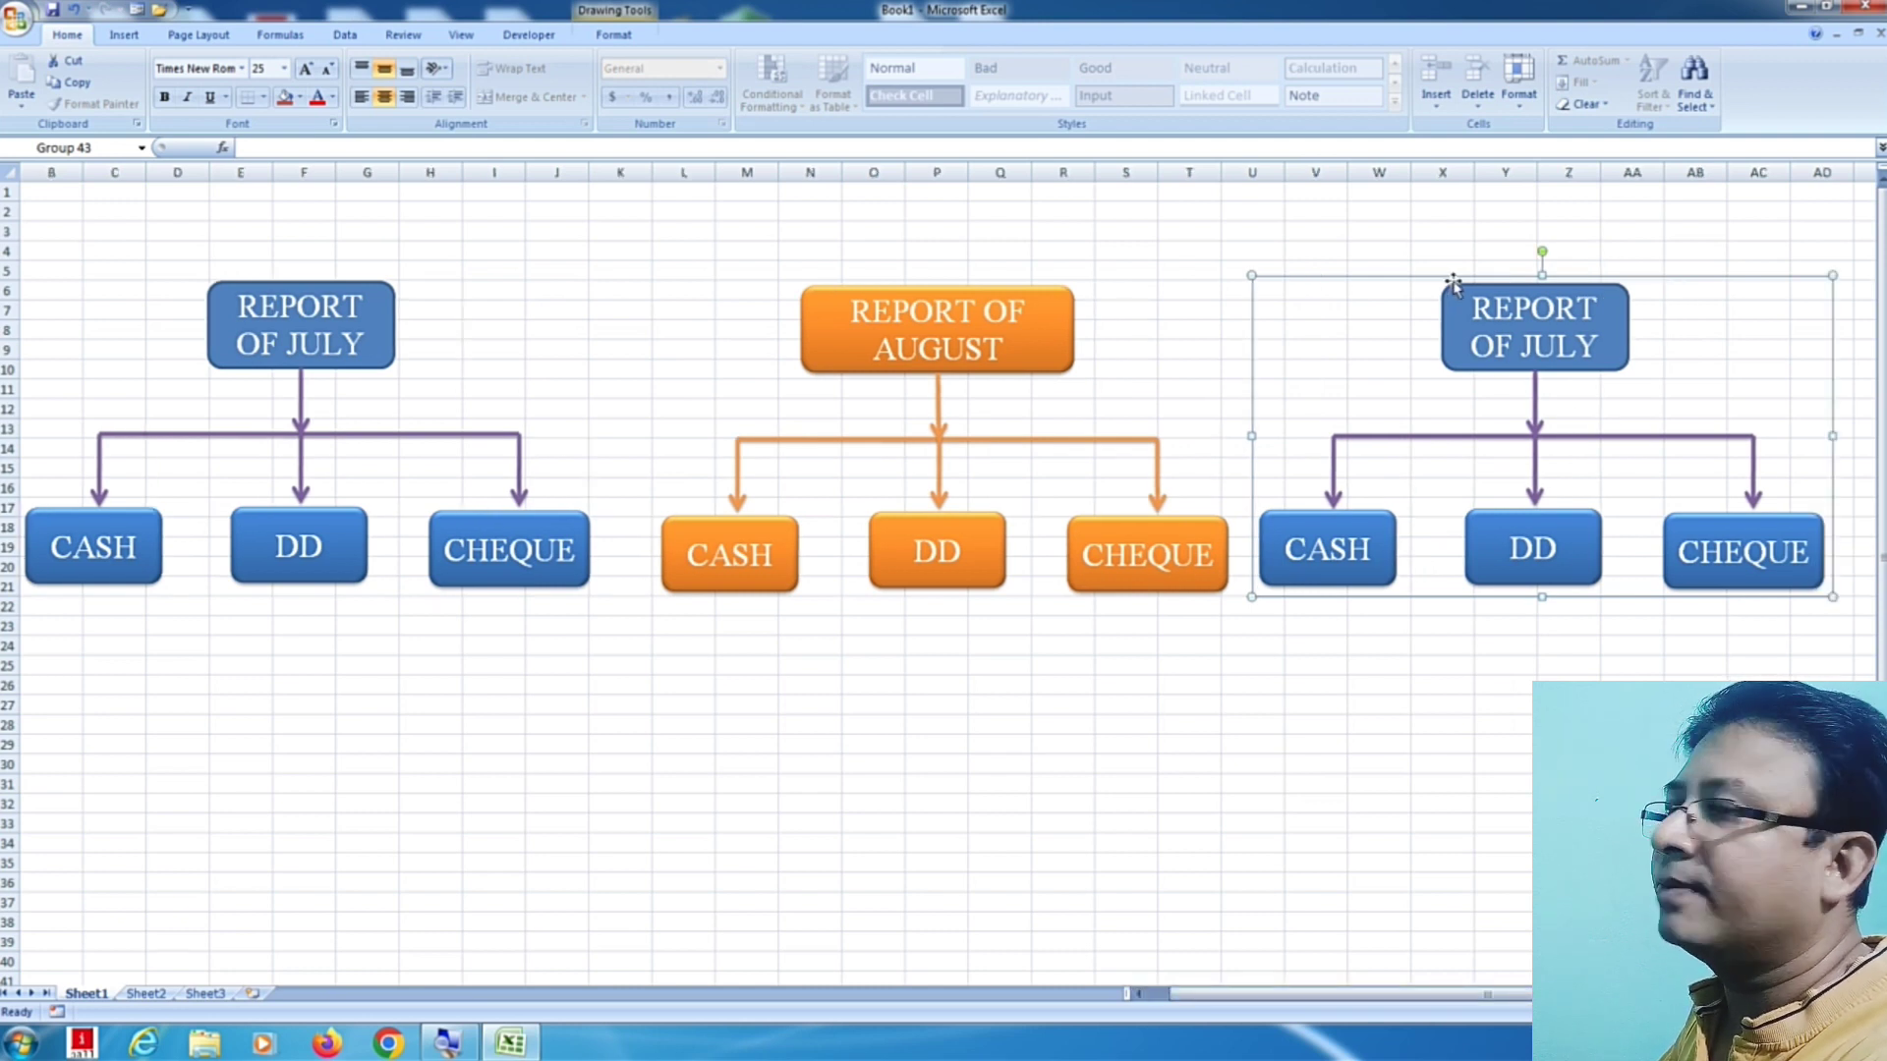
right_click(1587, 348)
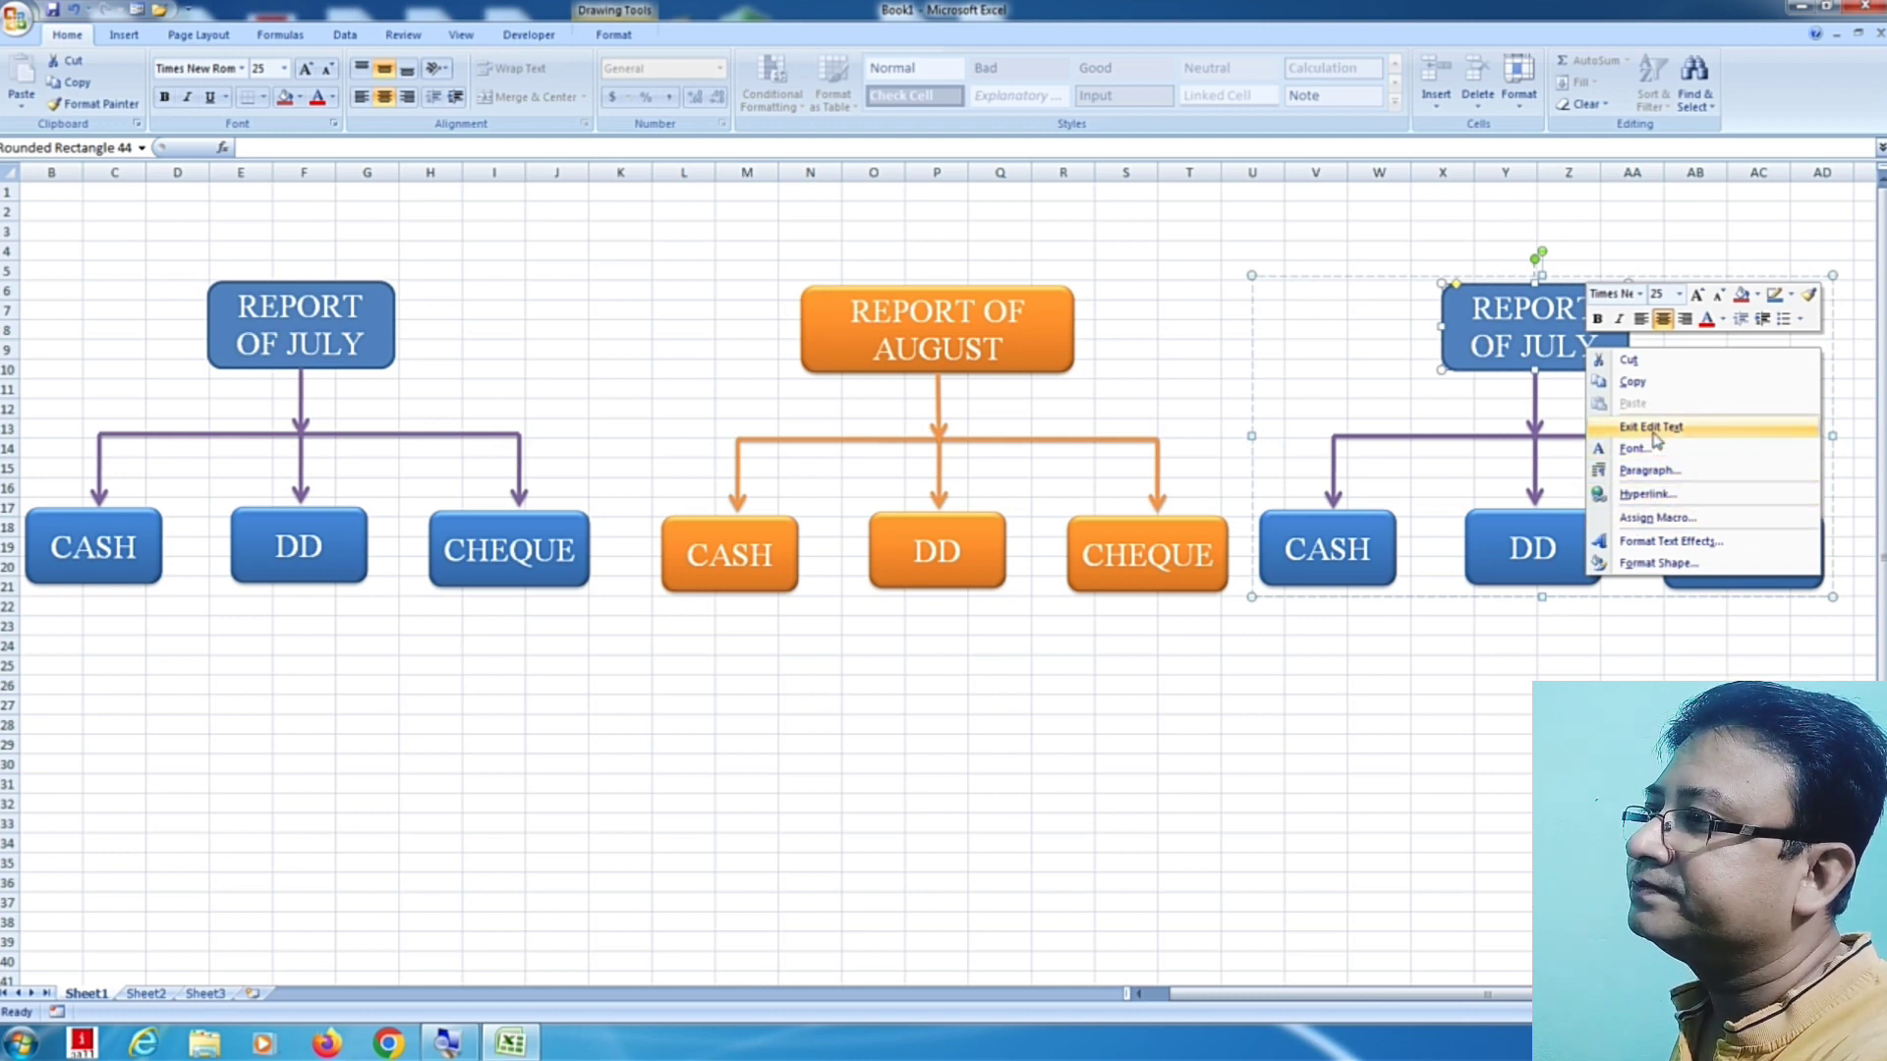
click(1654, 430)
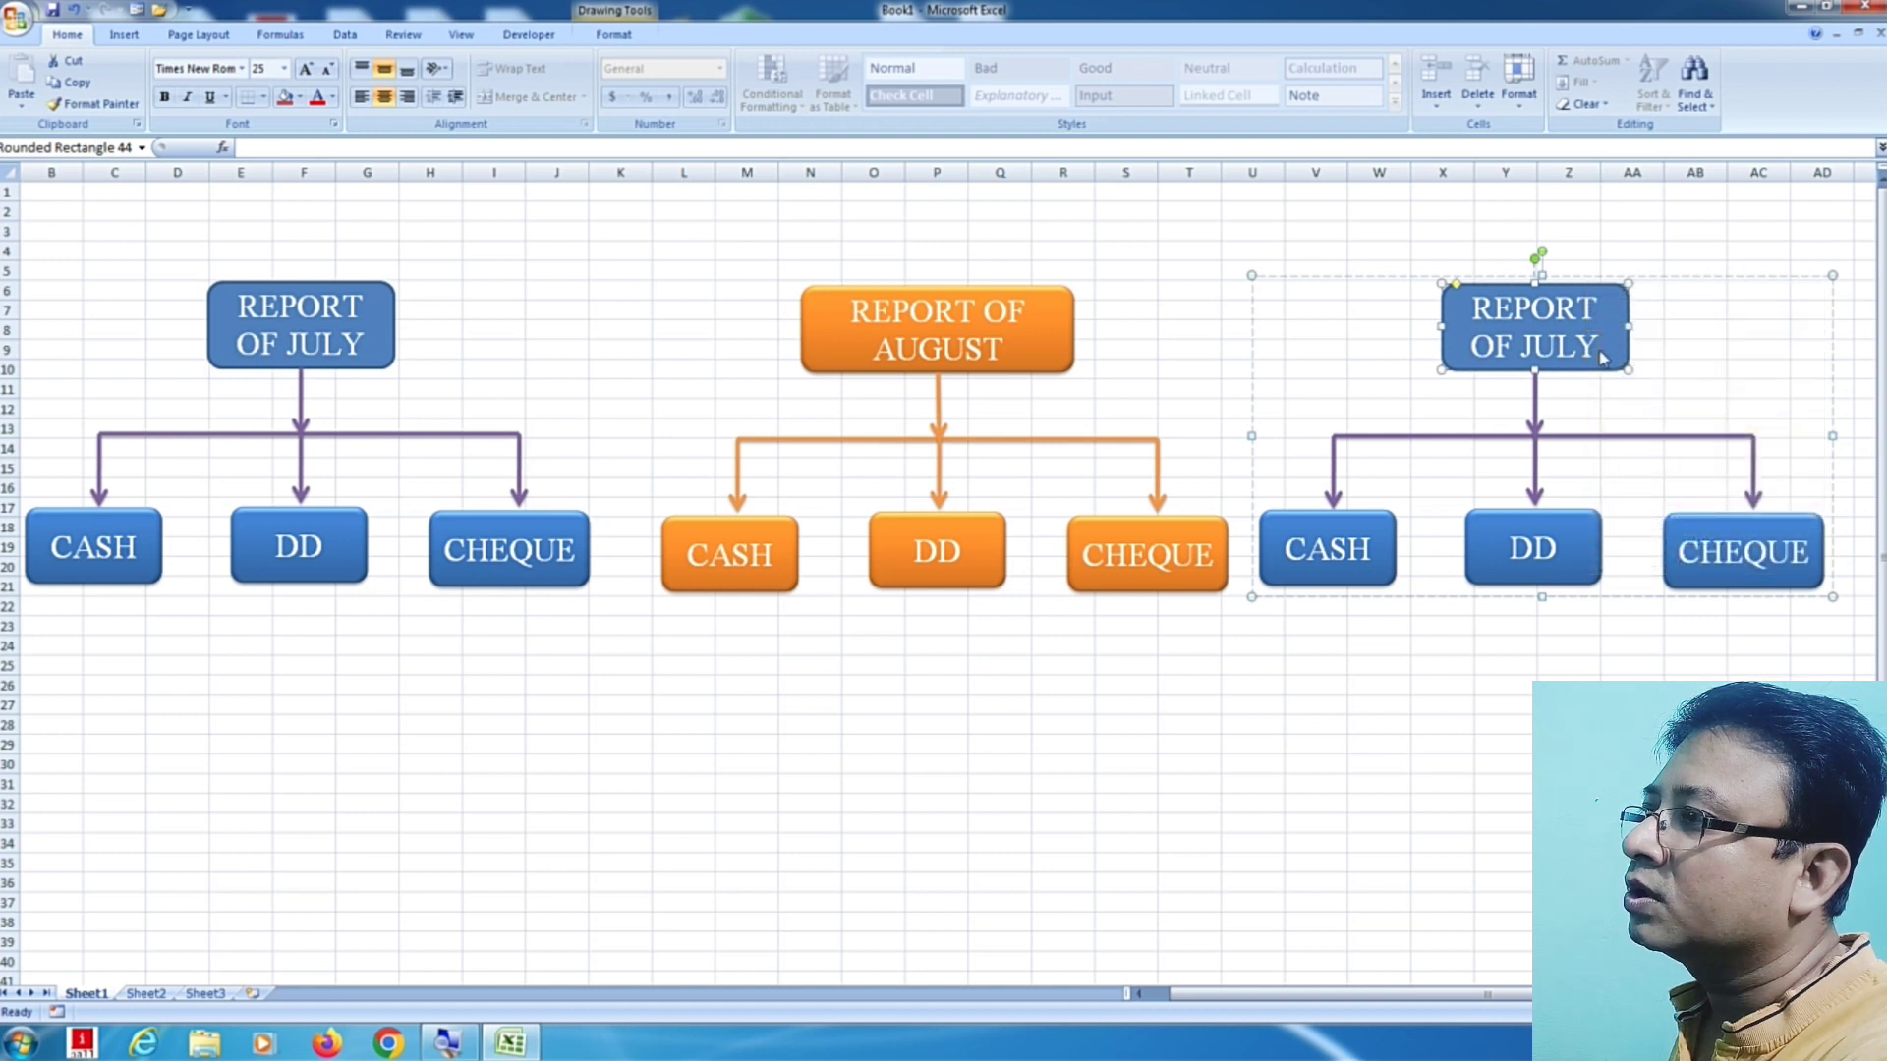
key(BackSpace)
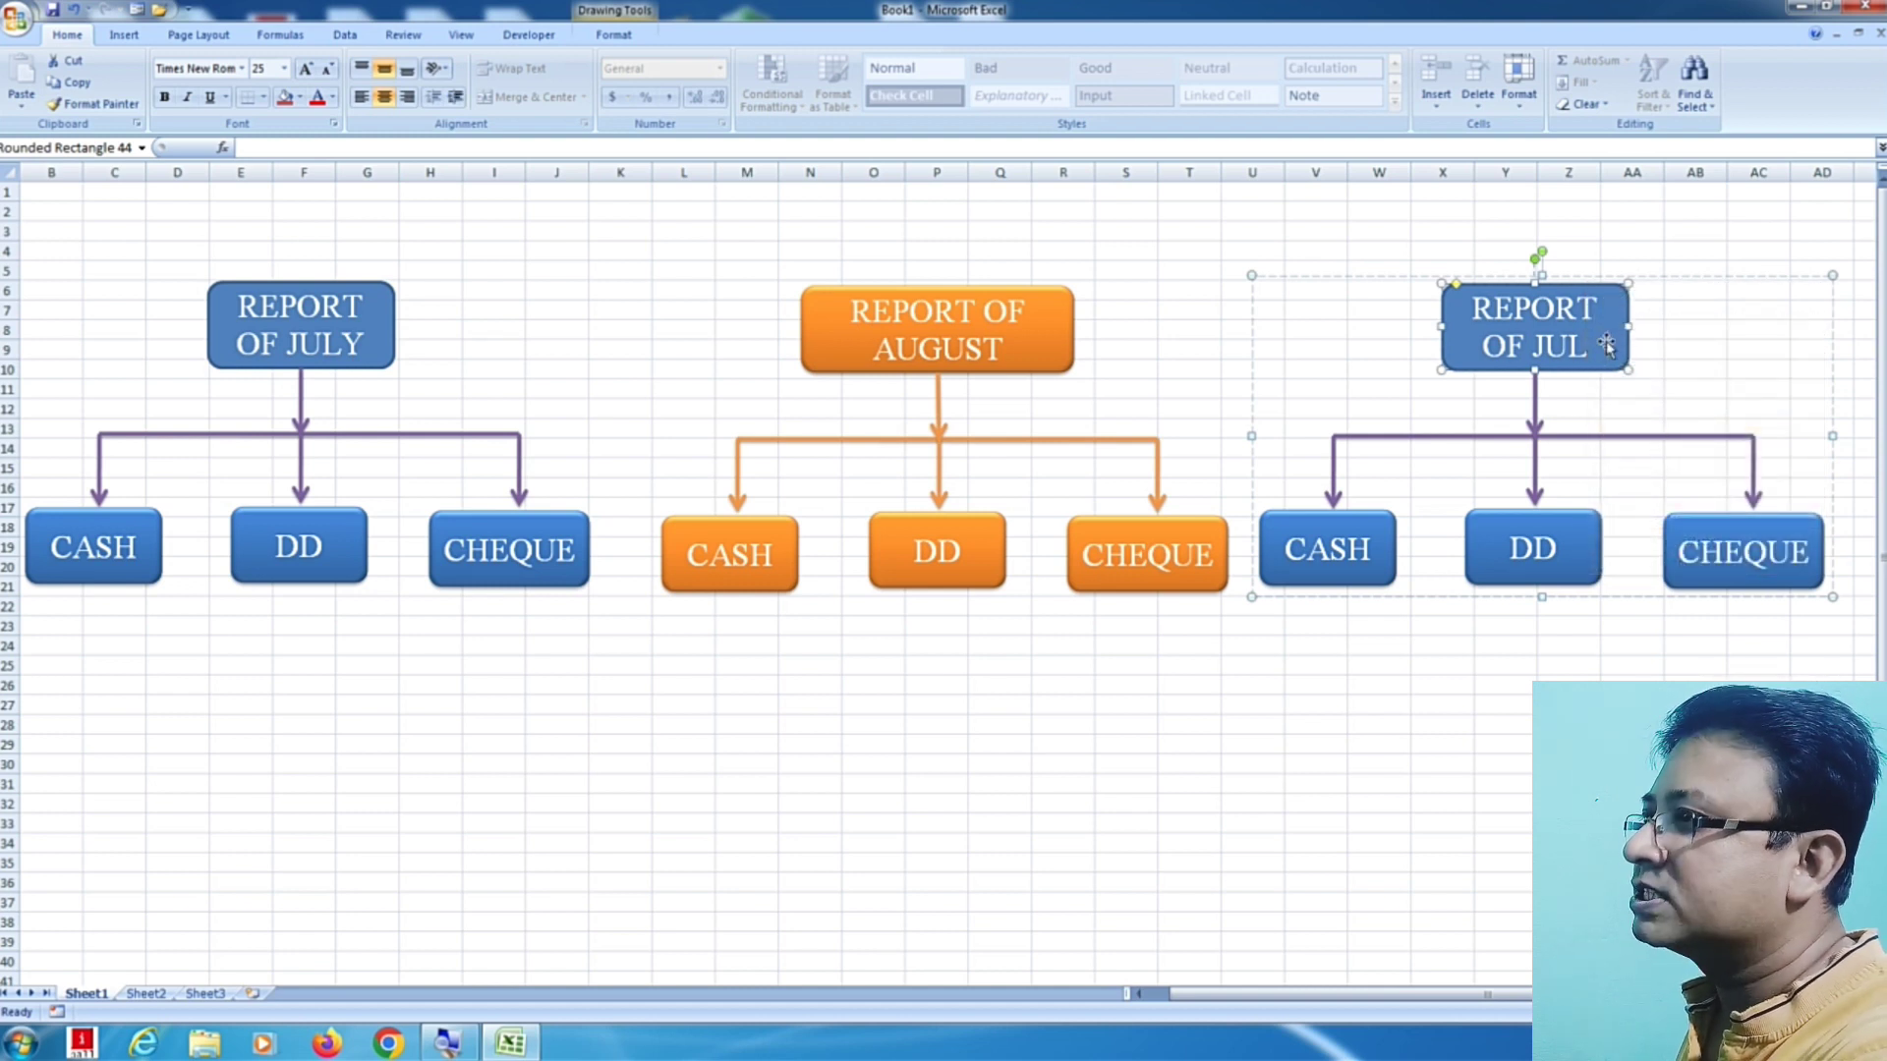
key(BackSpace)
key(BackSpace)
key(BackSpace)
text(SE)
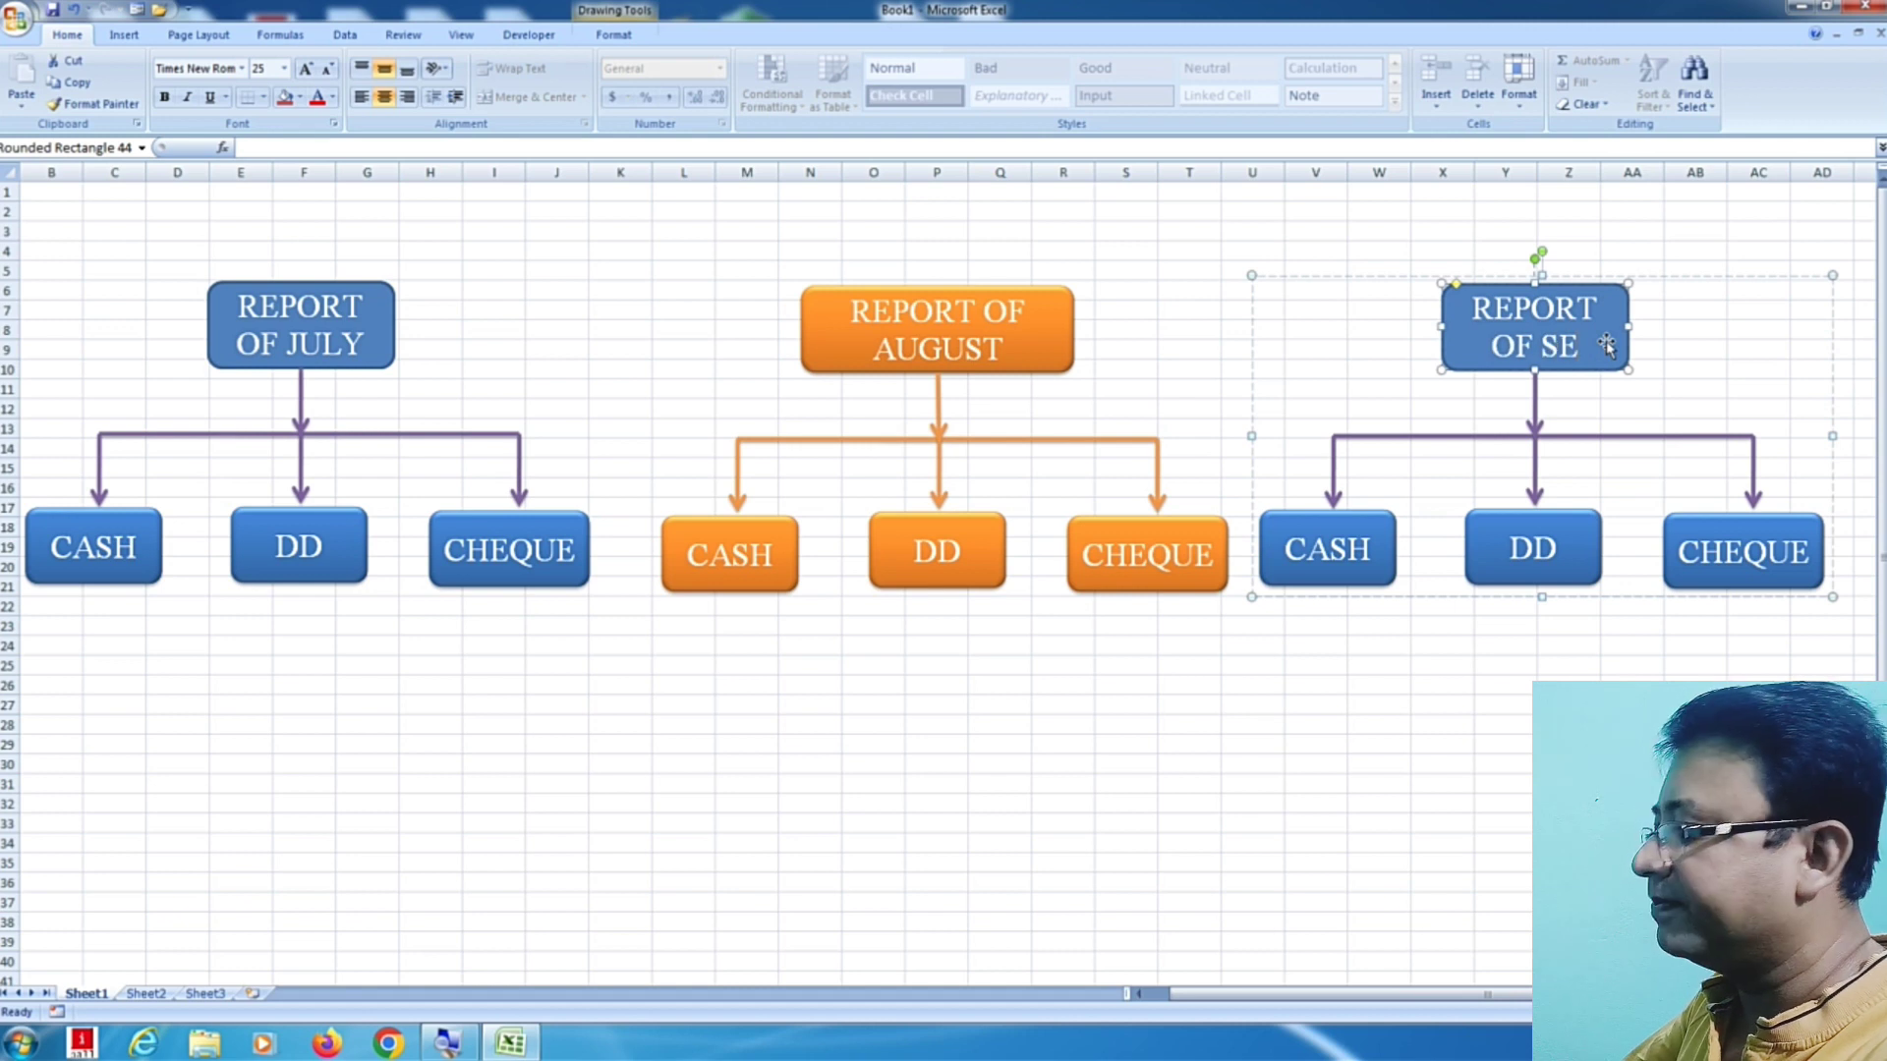
text(PTEMB)
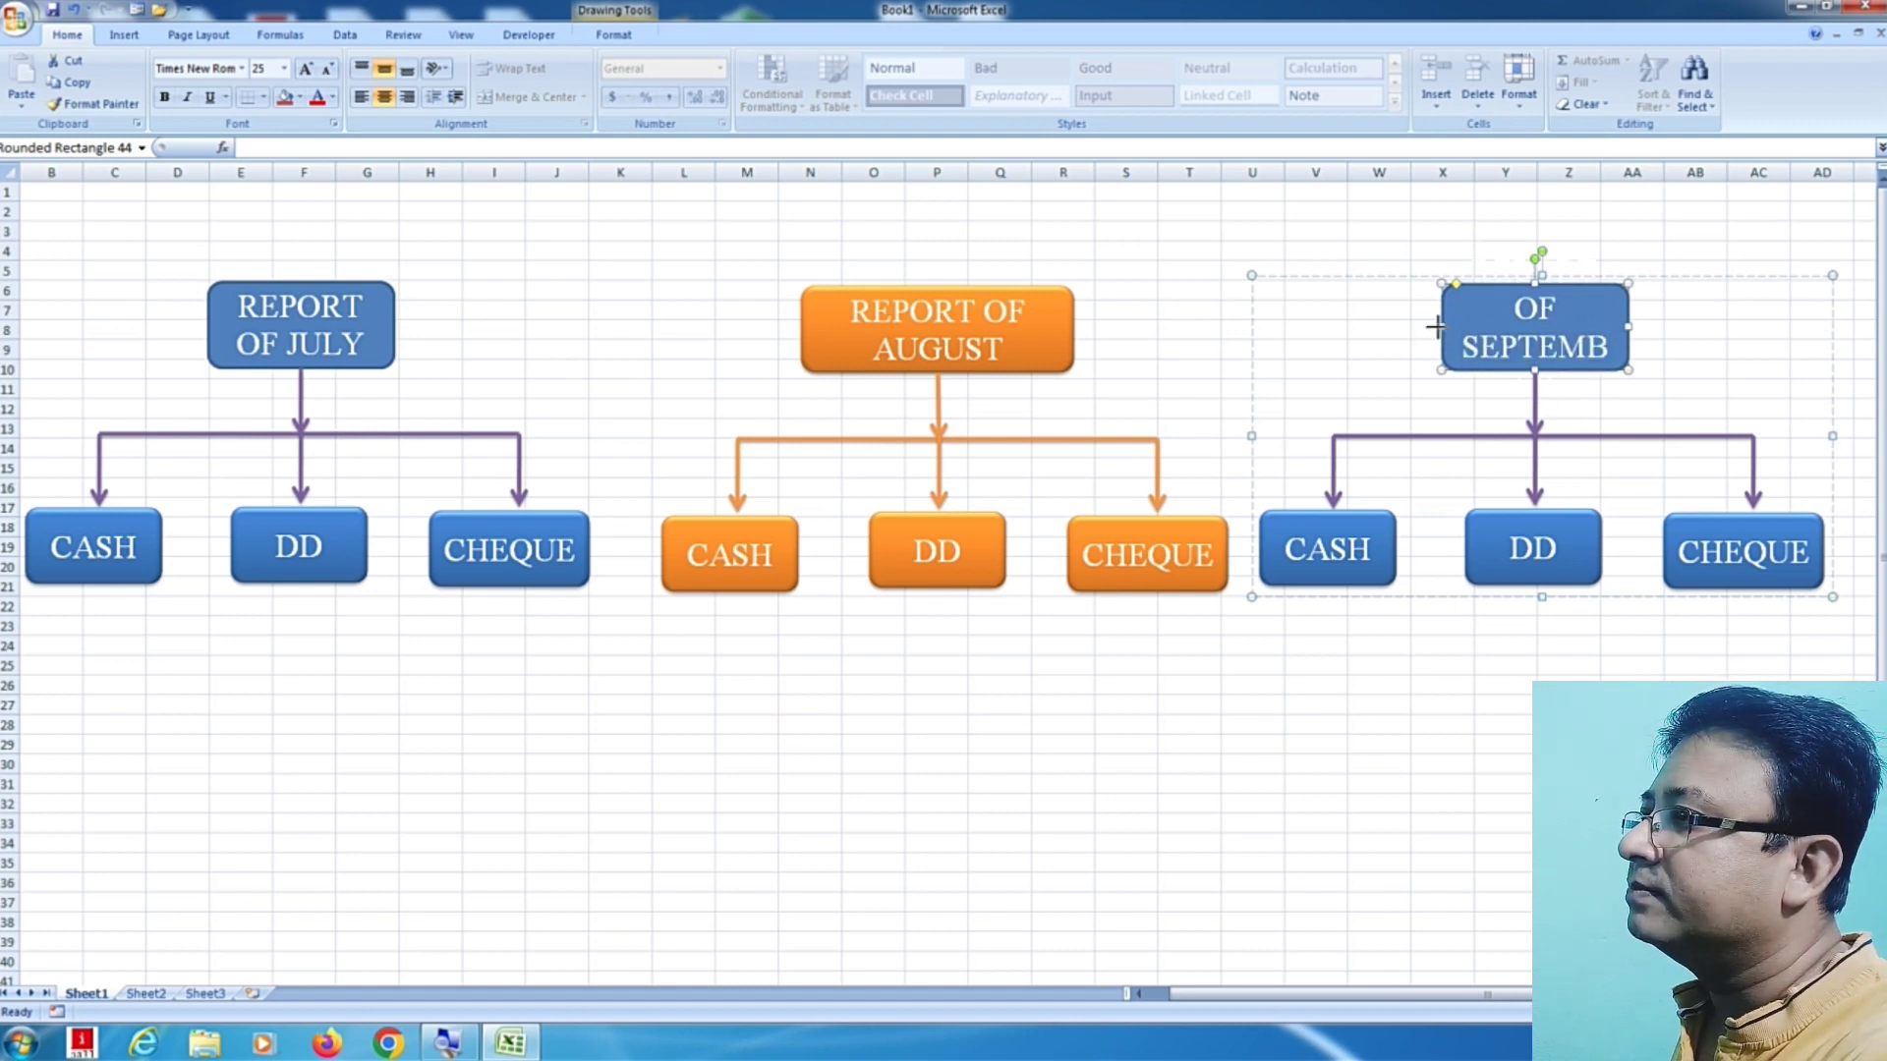
drag(1442, 326, 1411, 326)
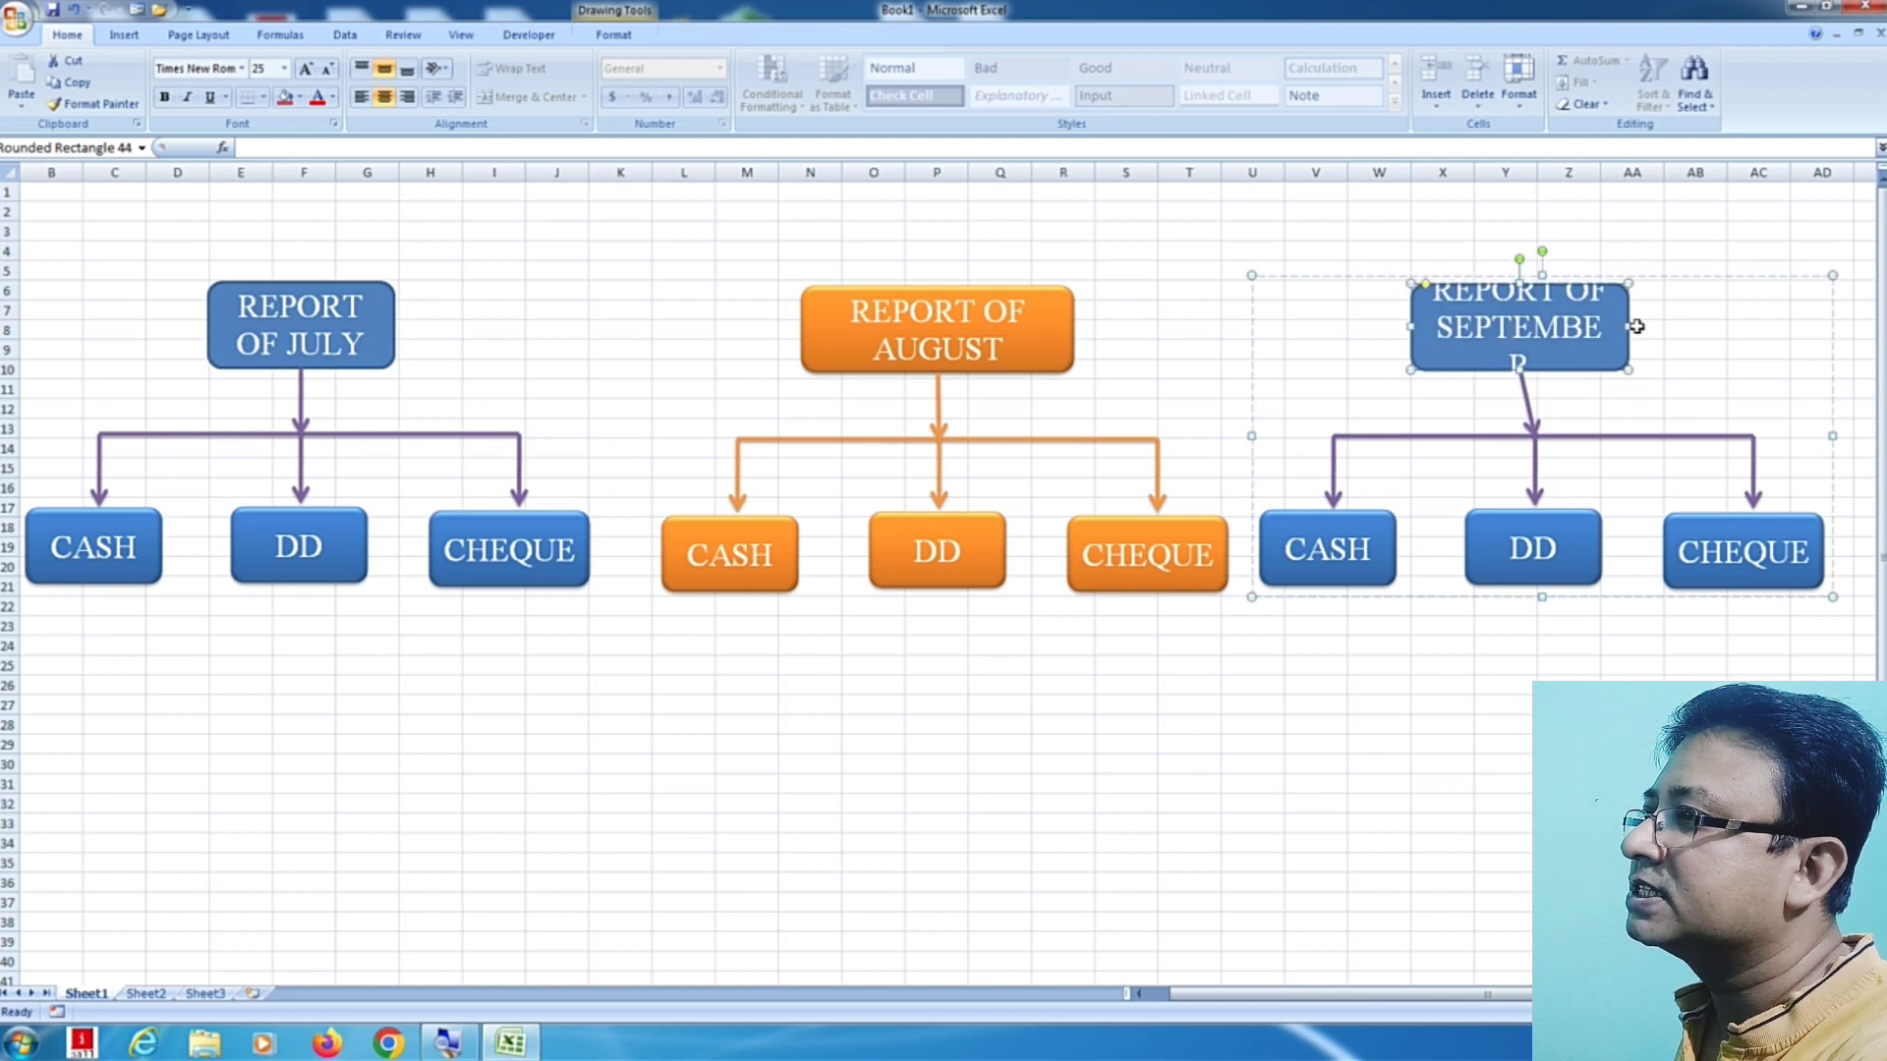
drag(1633, 327, 1663, 326)
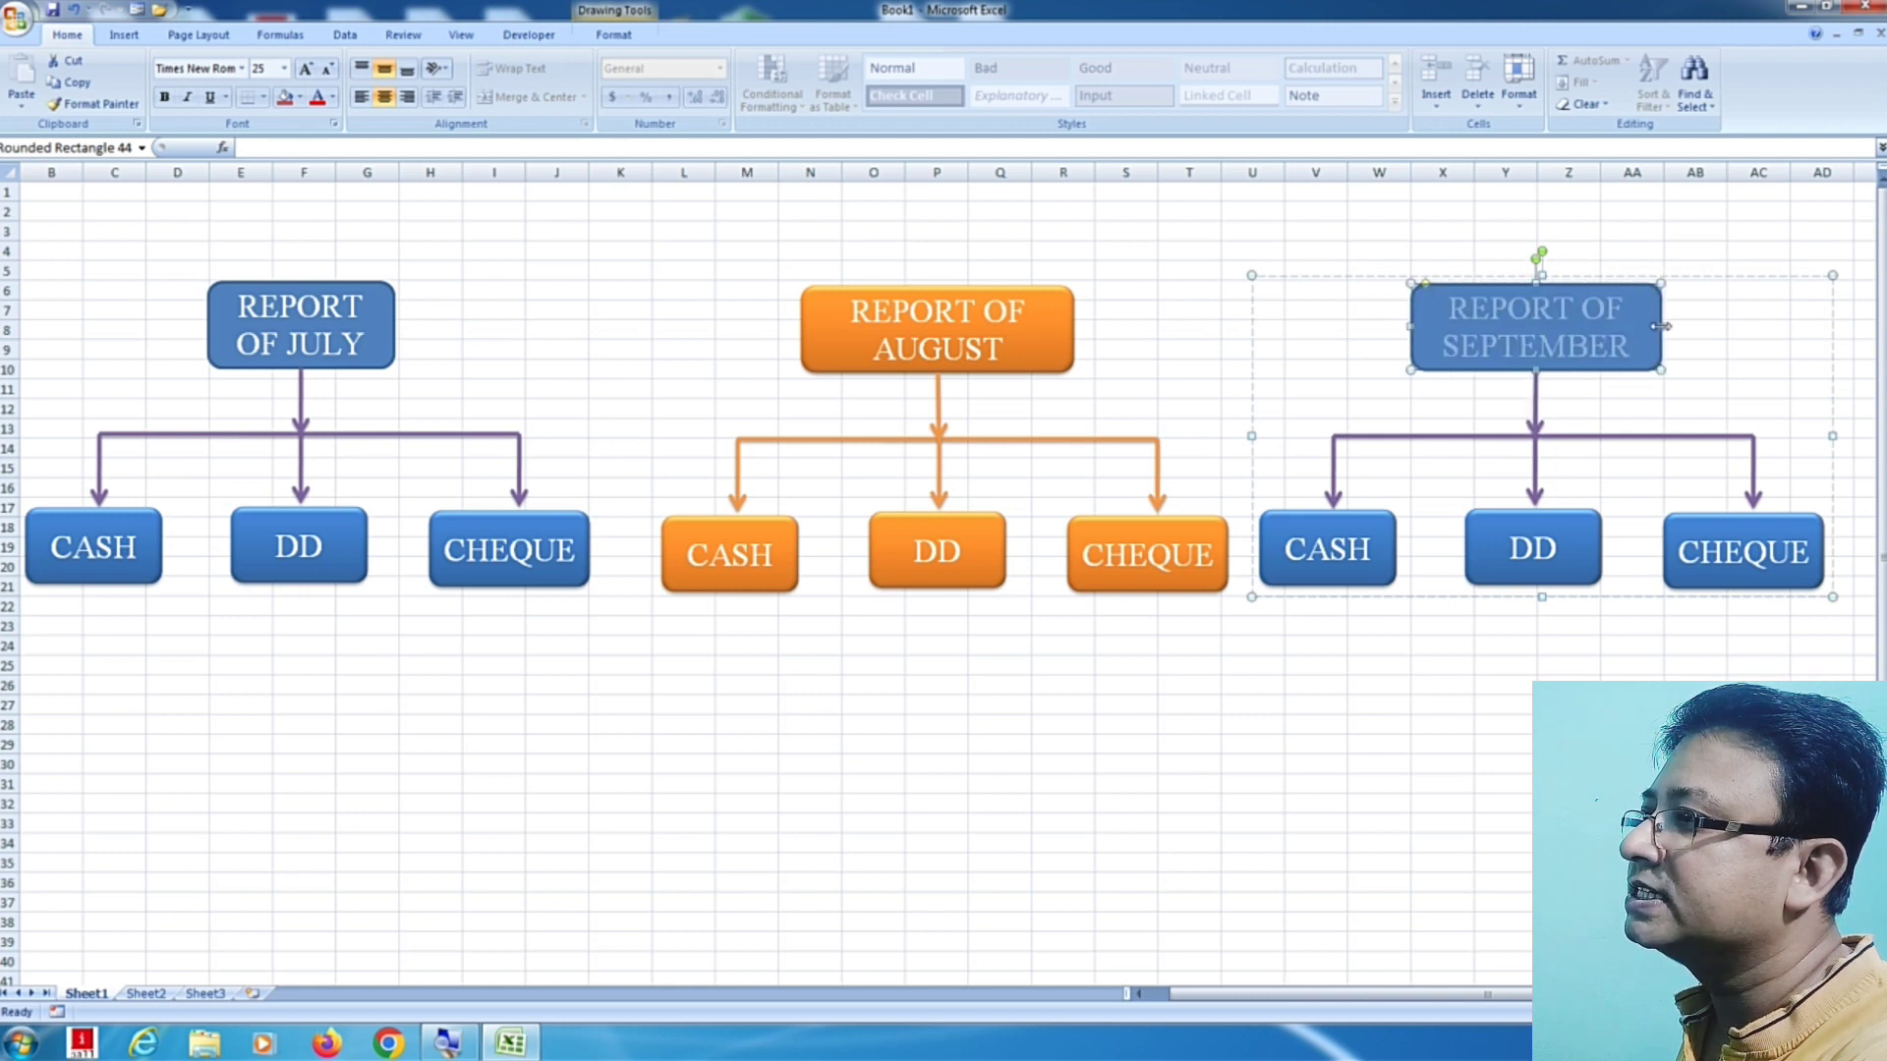
Step: Colour the September CASH, DD, CHEQUE and title boxes with the green shape style
click(1463, 753)
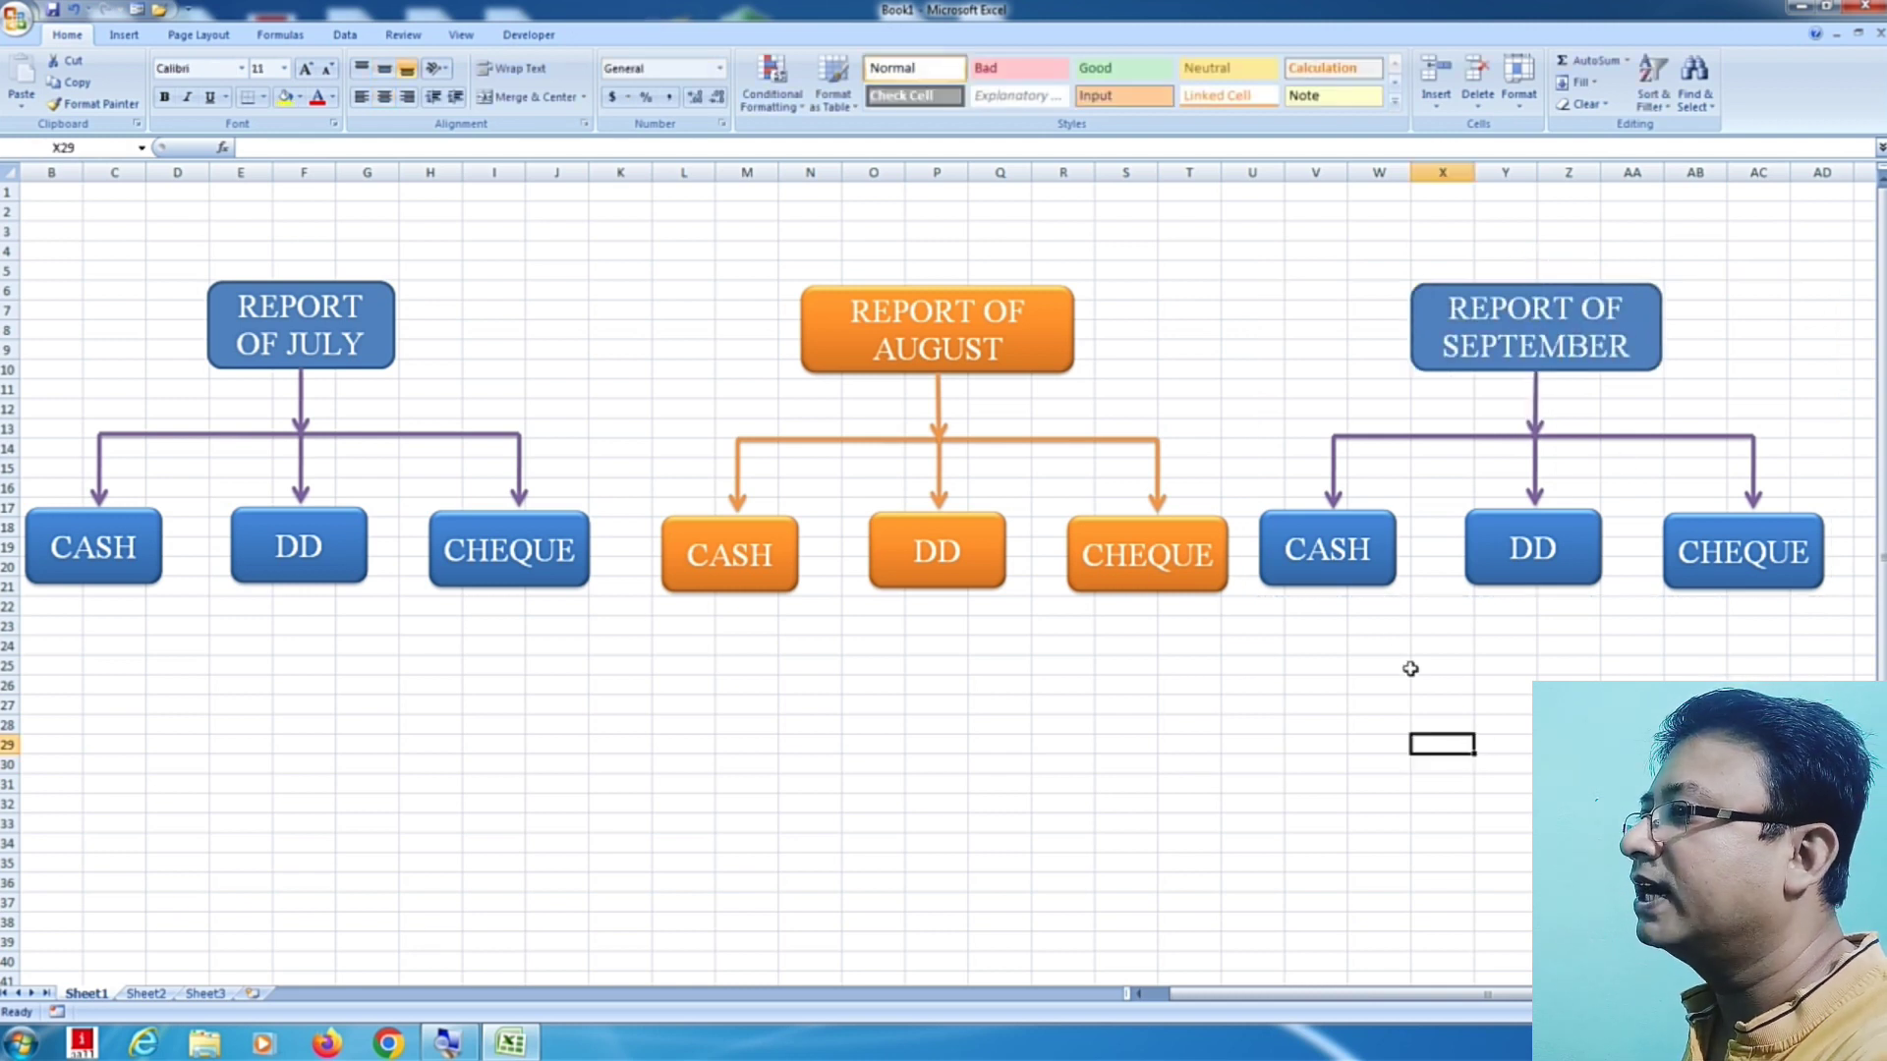
click(1383, 582)
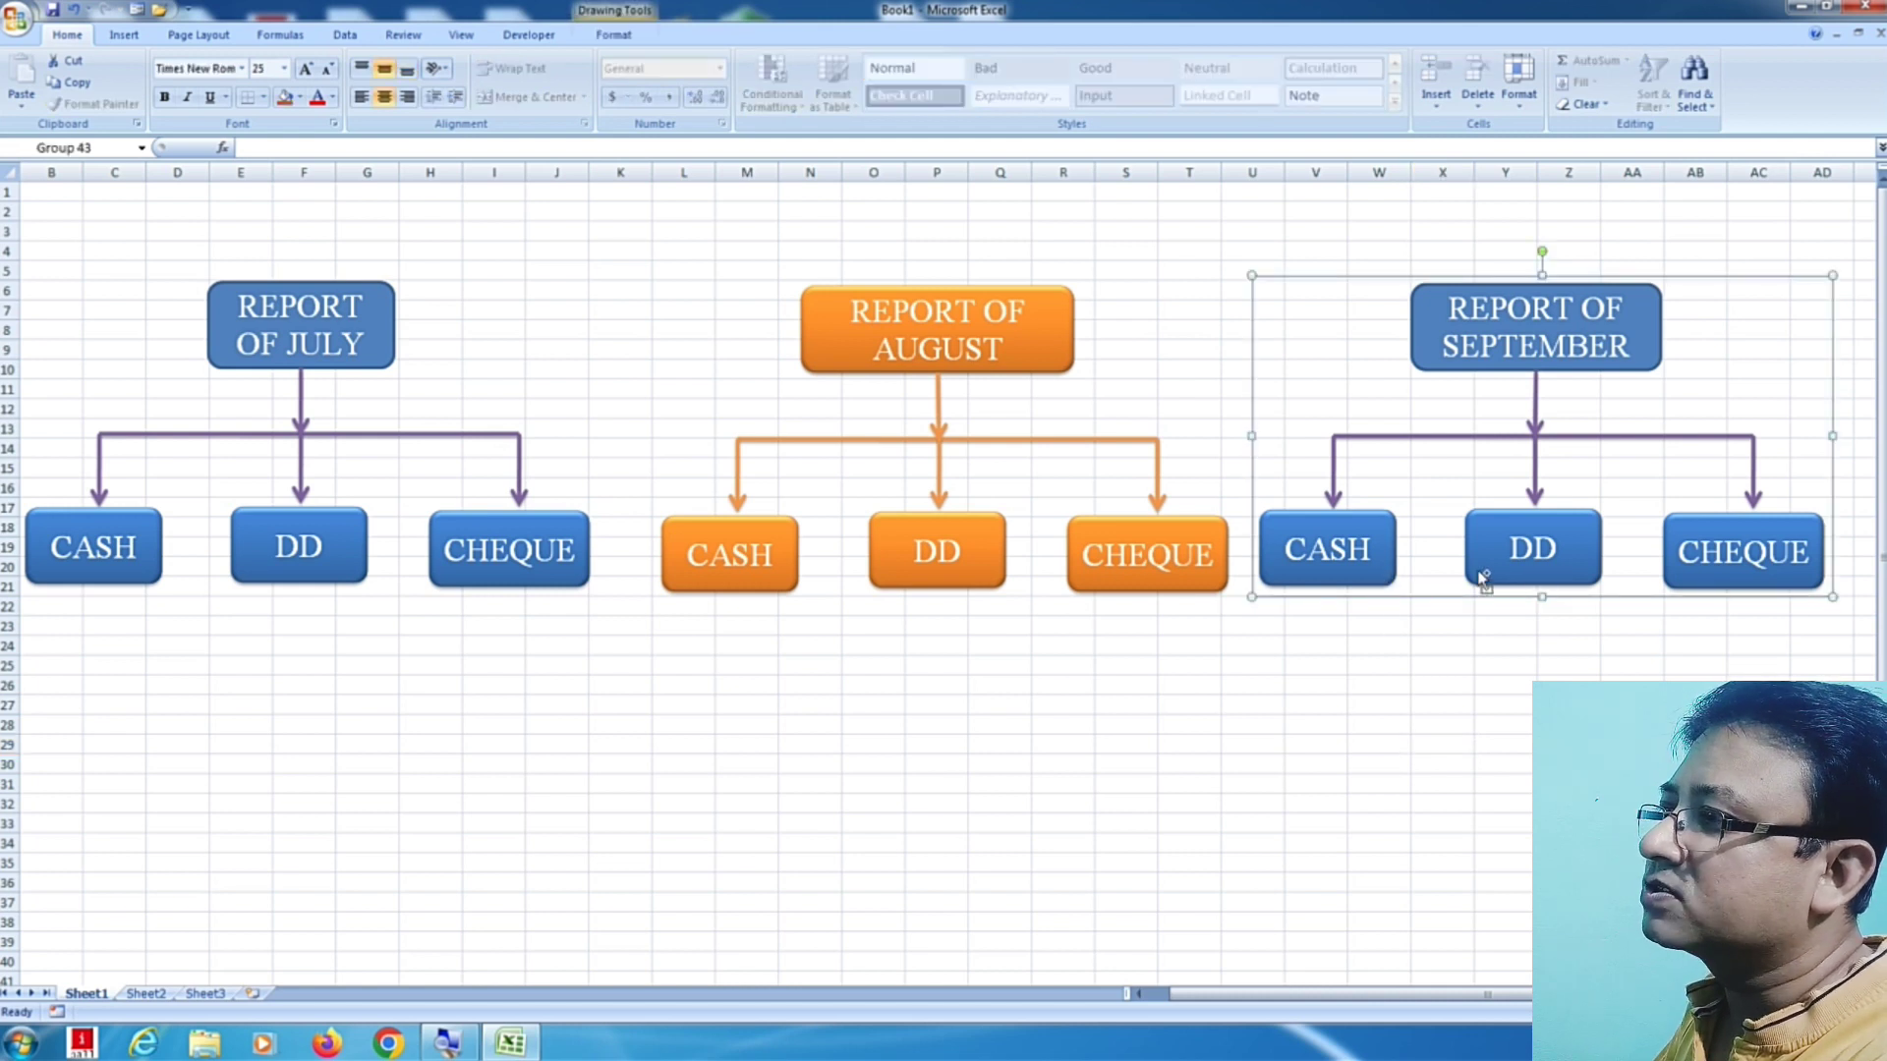
click(1354, 554)
shift+click(1526, 569)
shift+click(1738, 558)
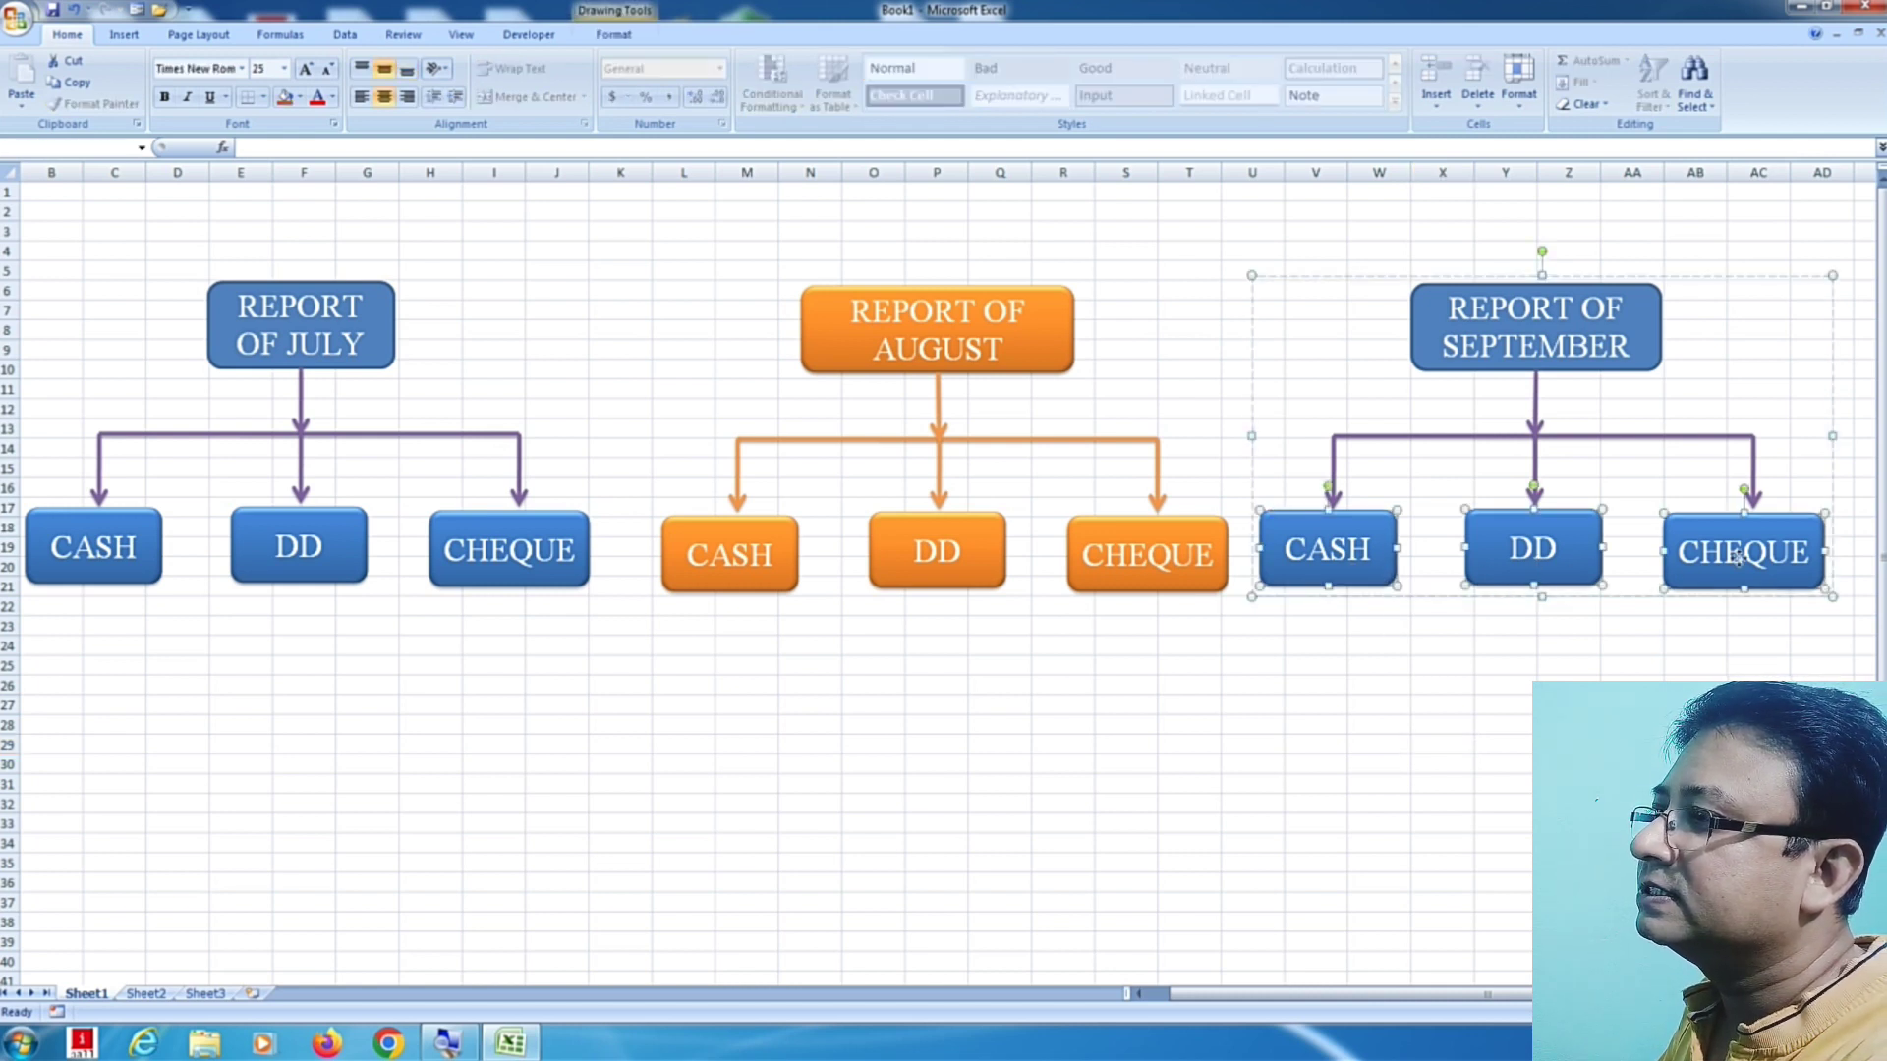
click(614, 35)
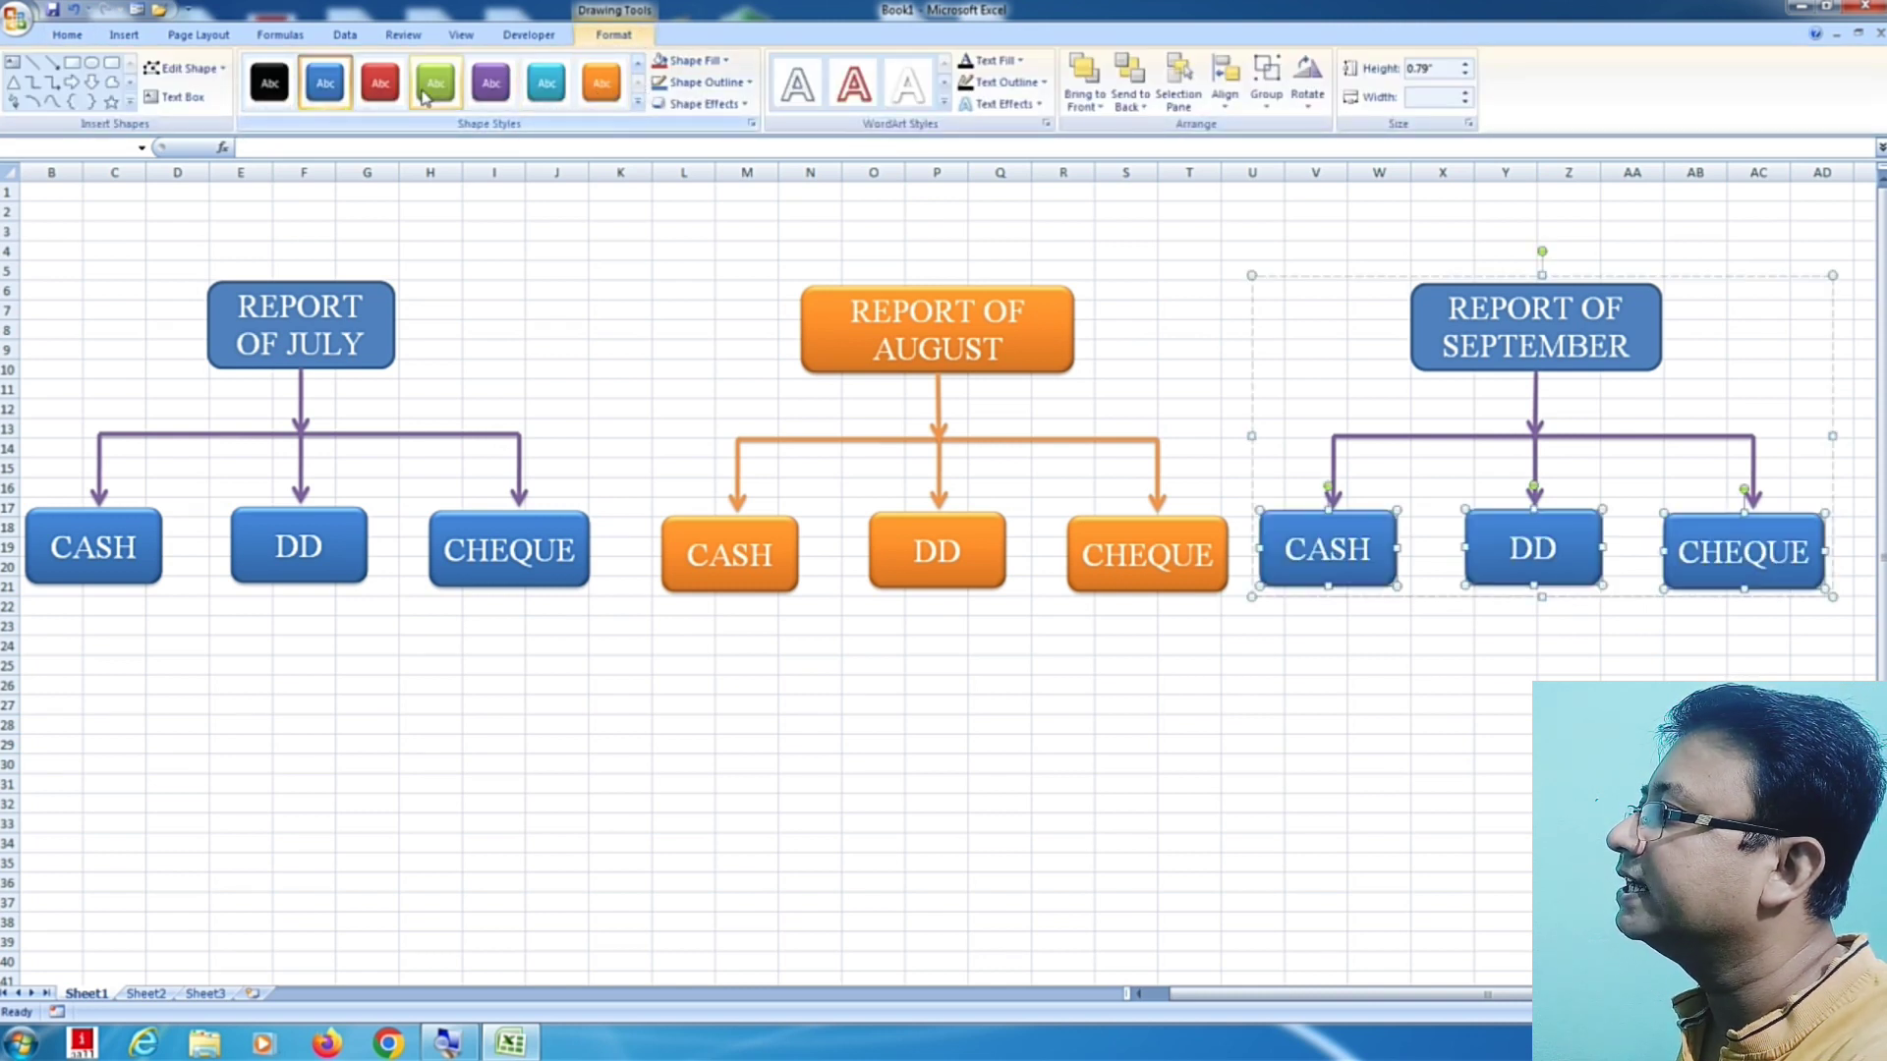
click(436, 83)
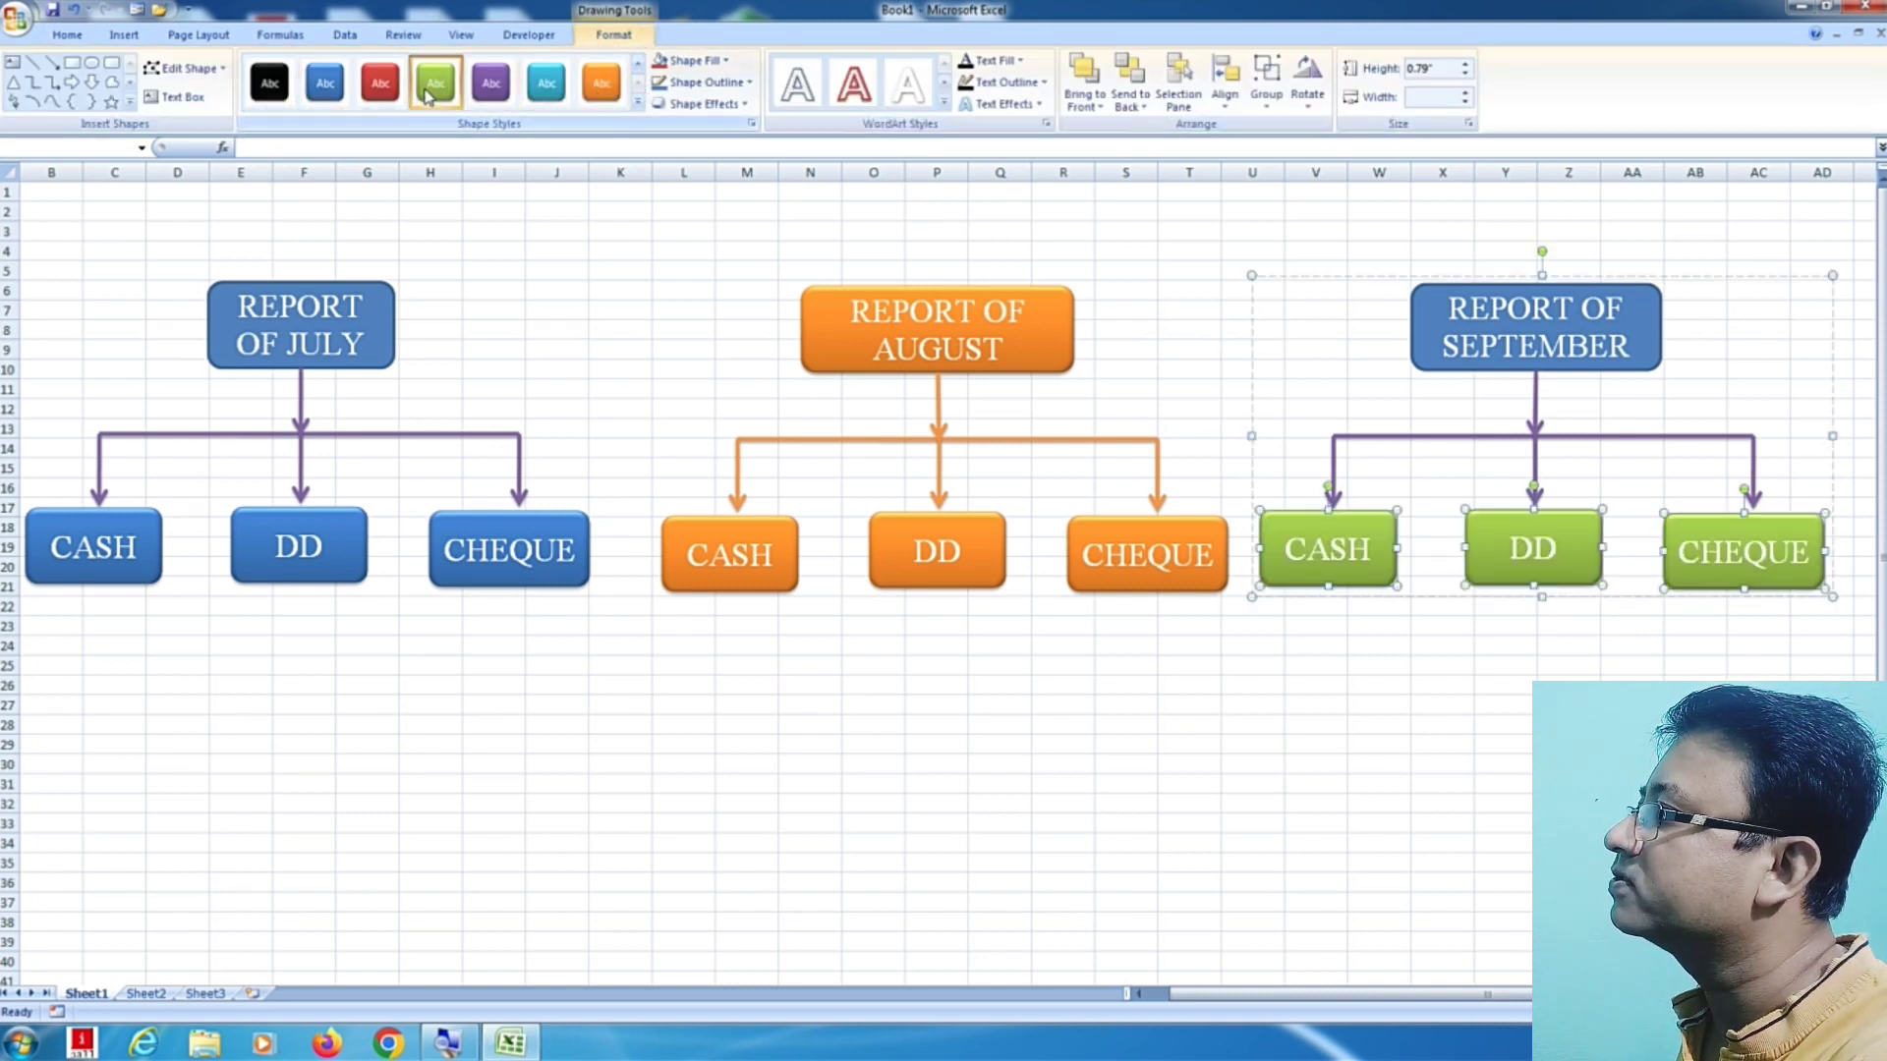
click(1634, 372)
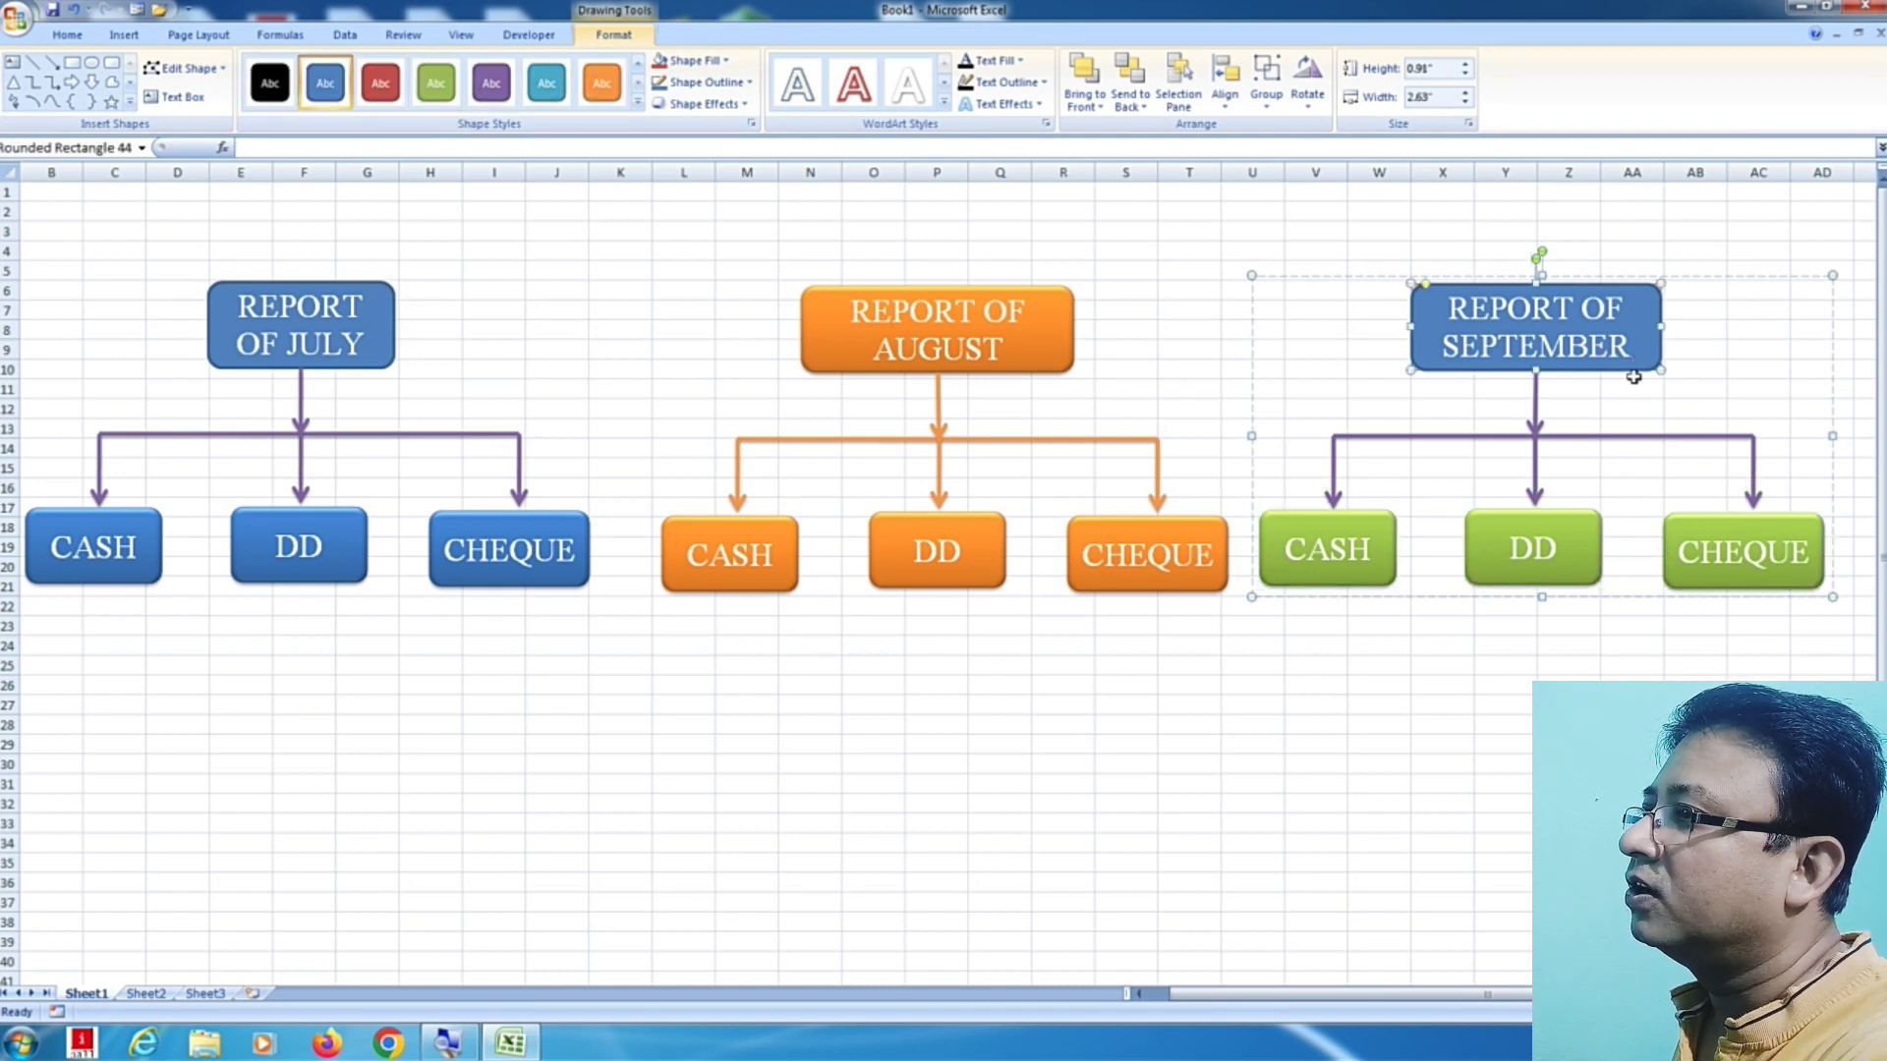
click(442, 95)
Step: Turn all September connector arrows green, including the remaining purple CASH arrow
click(1379, 764)
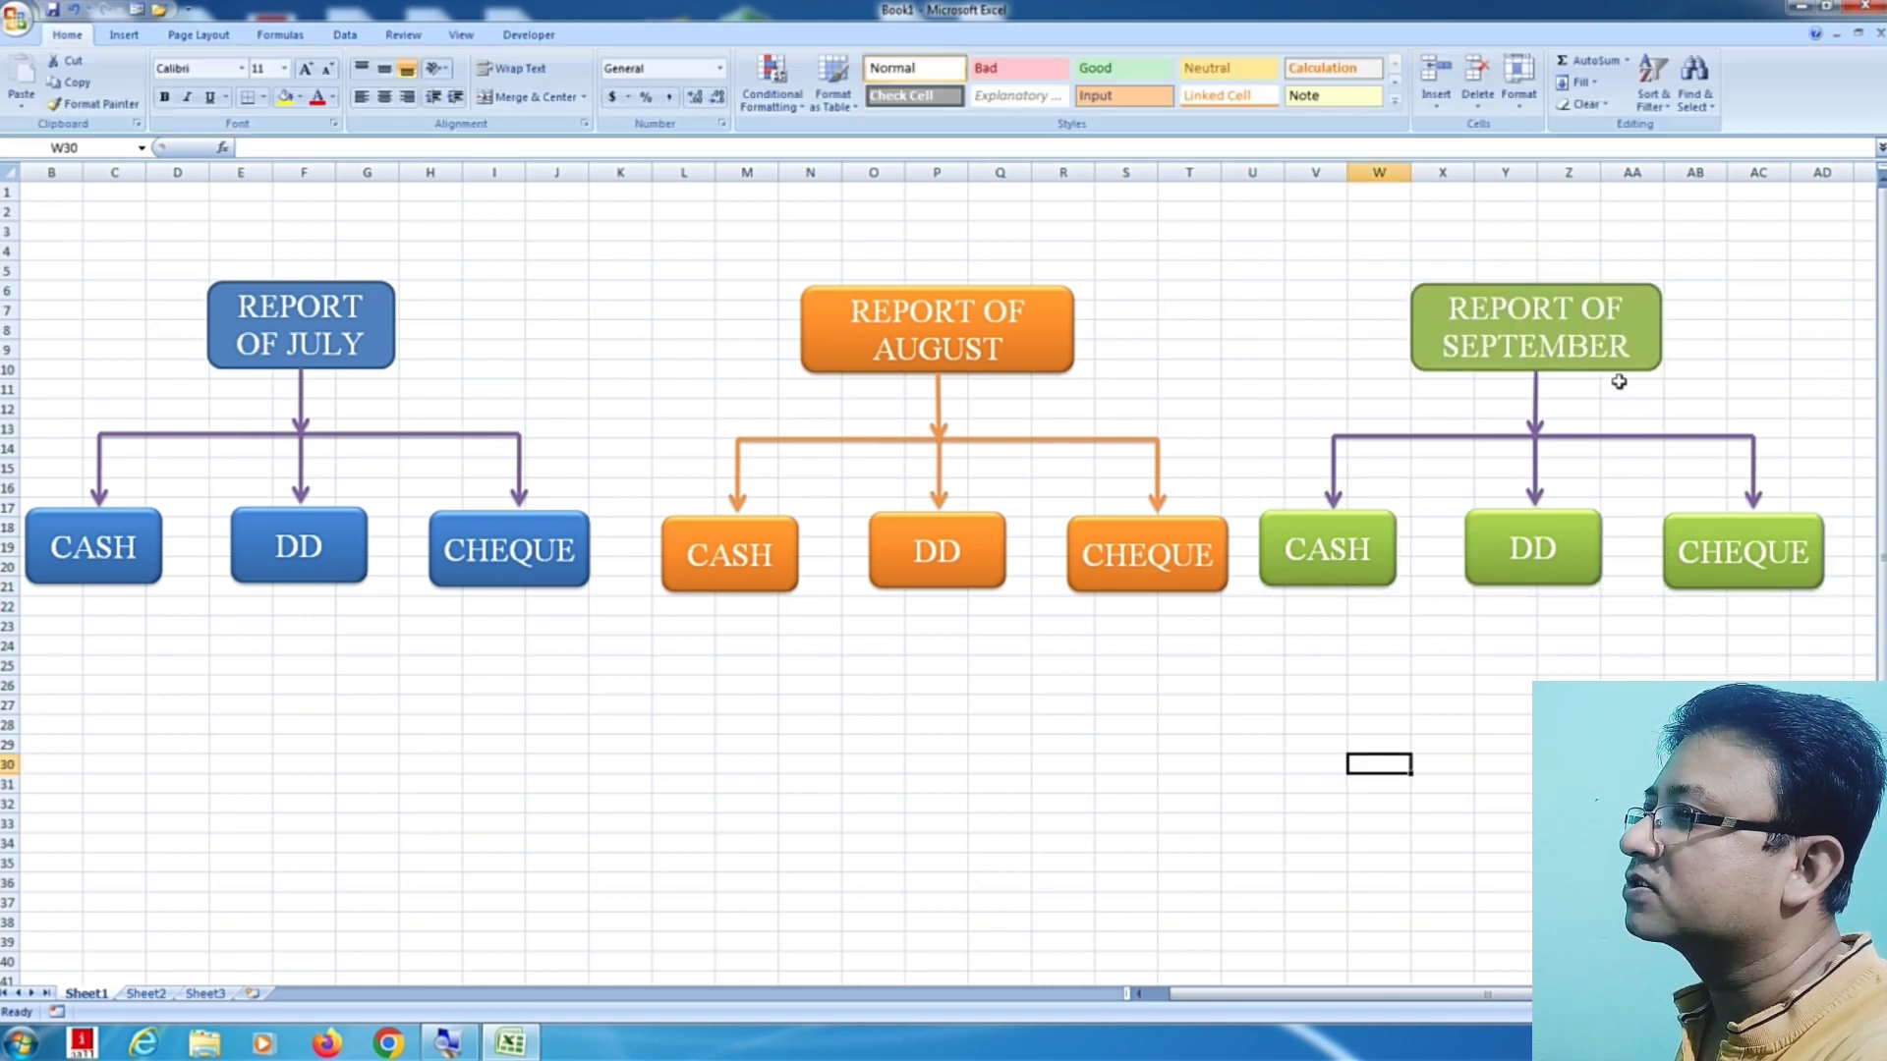
click(1409, 436)
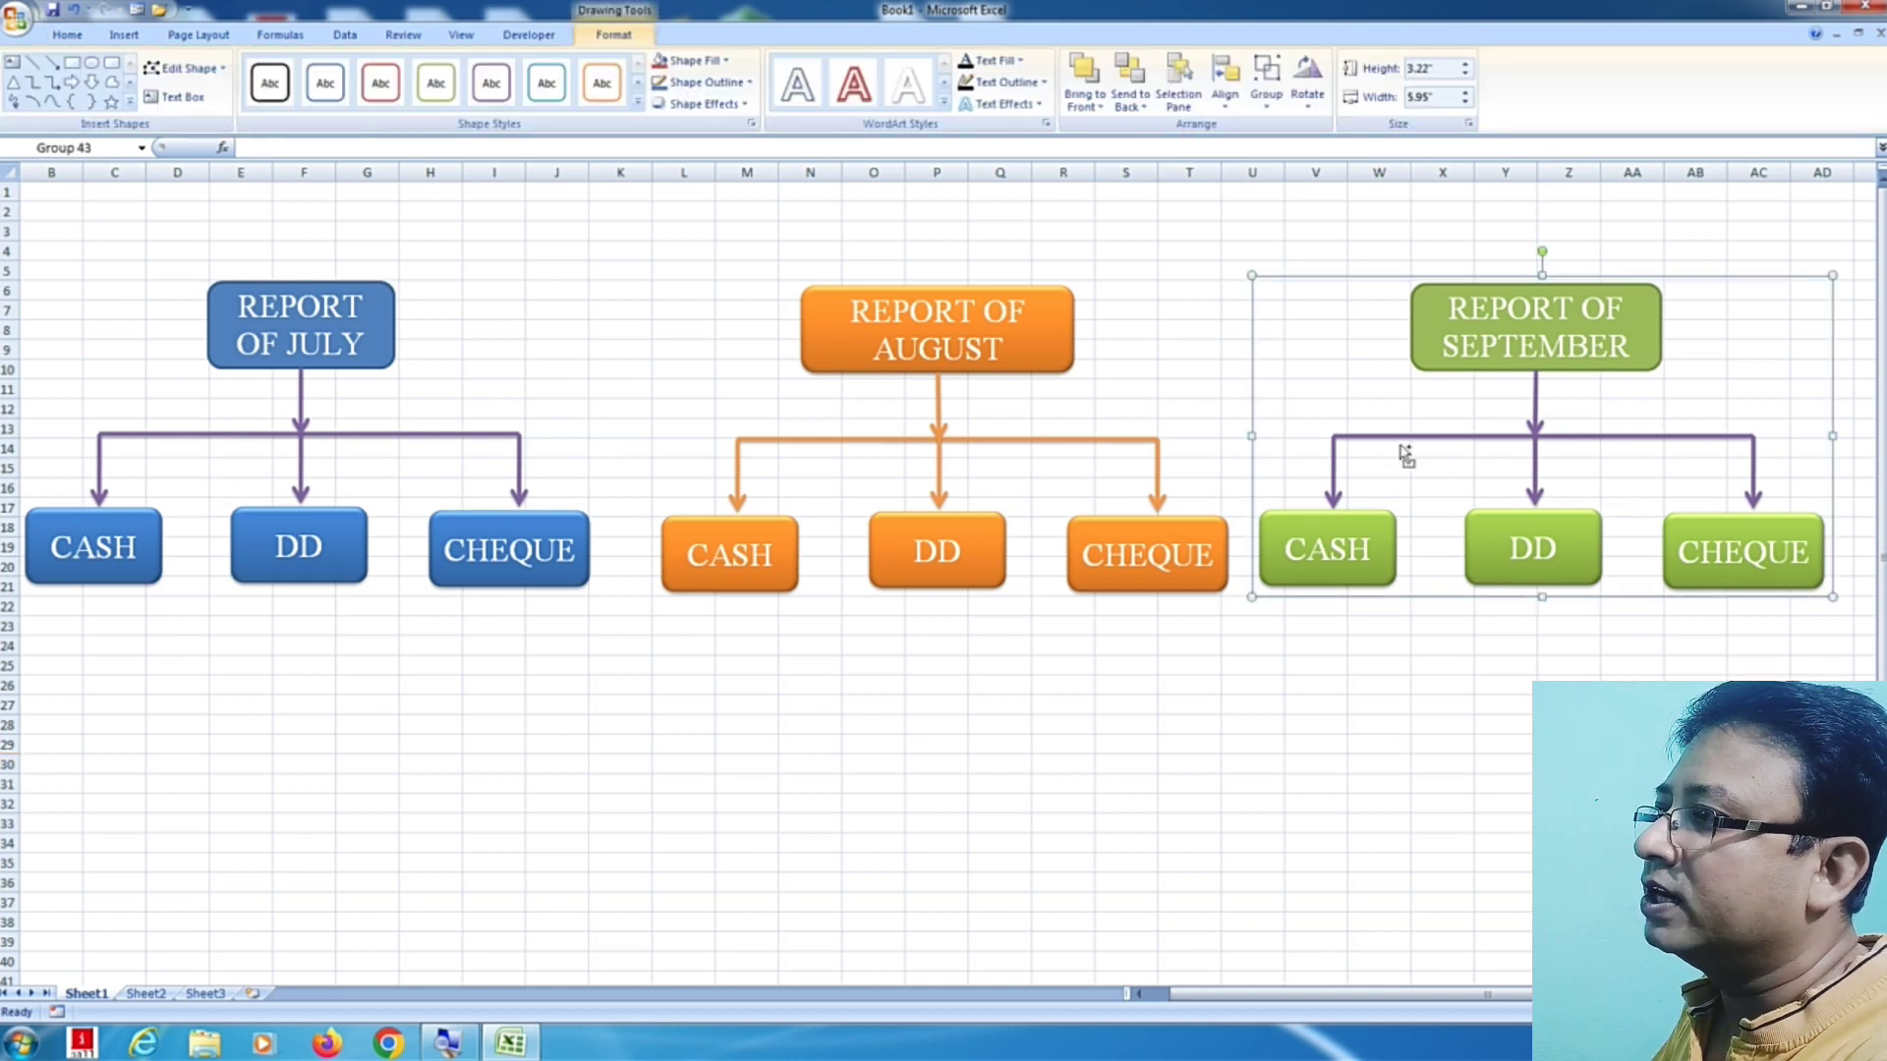
click(1535, 413)
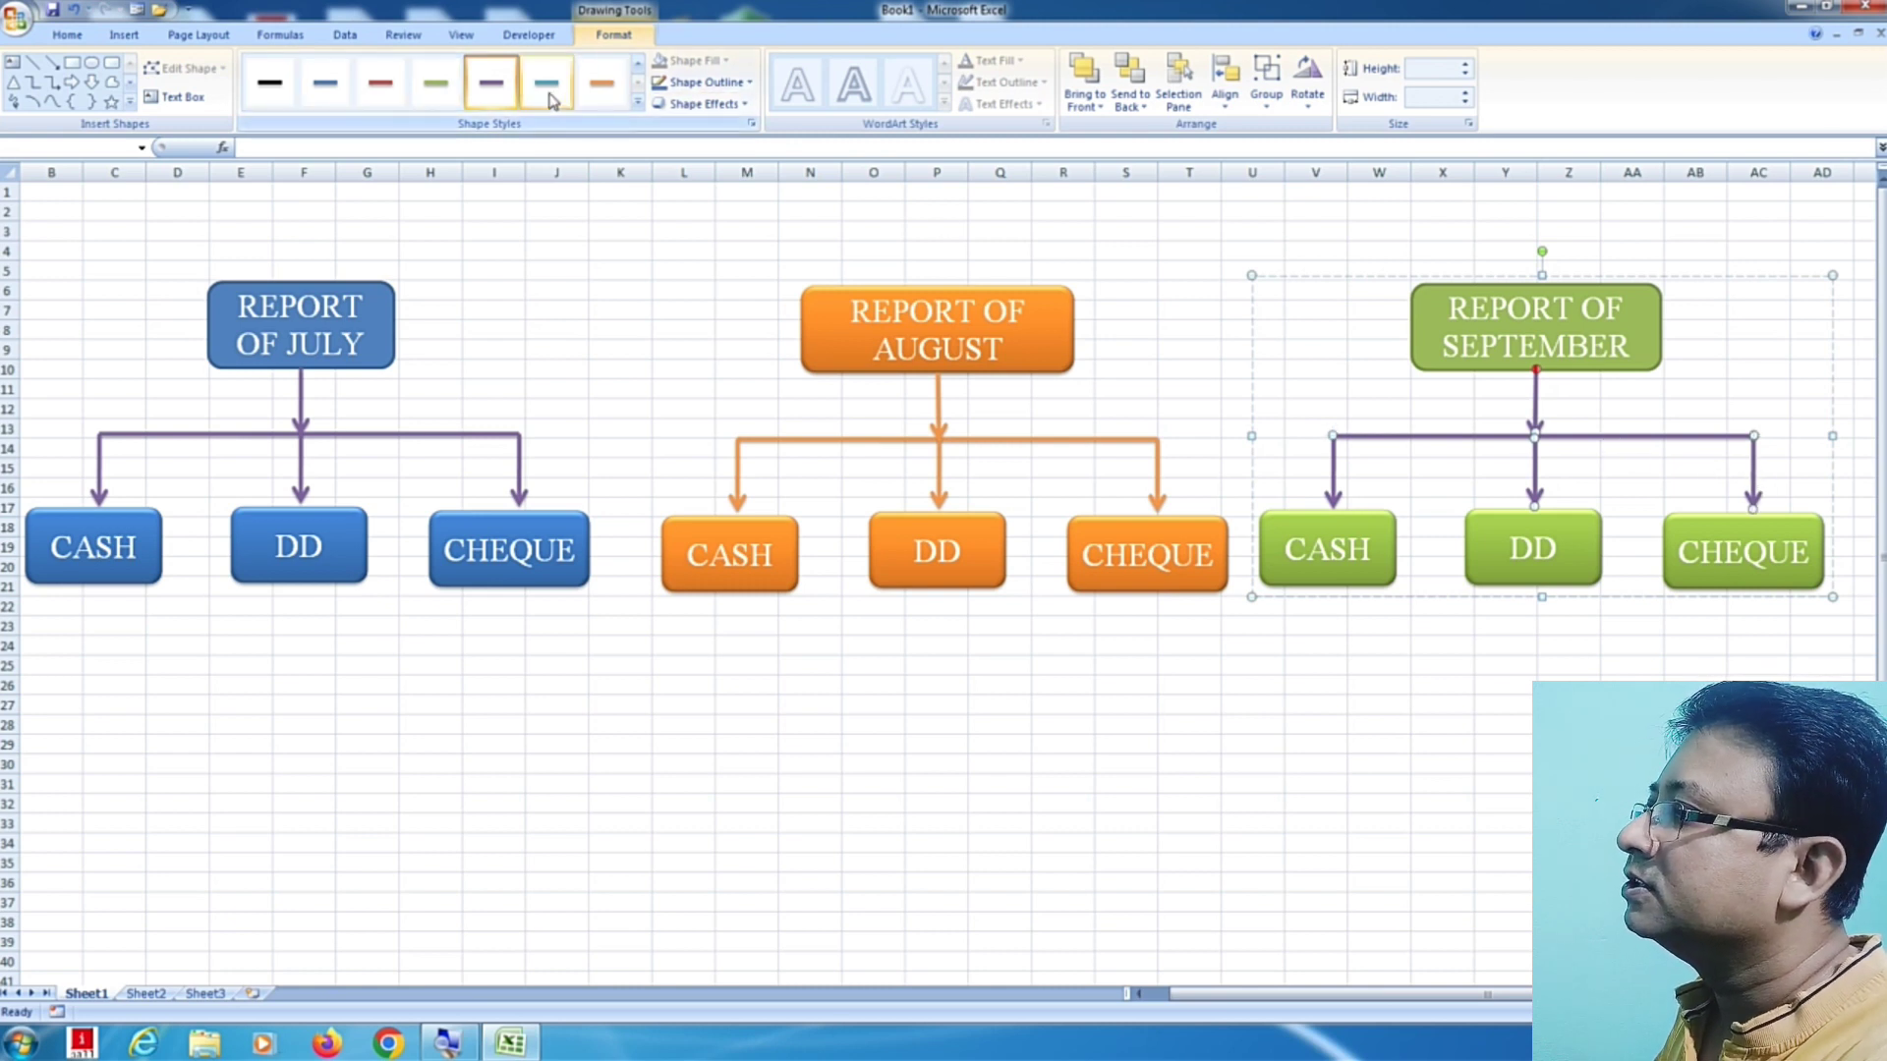
click(436, 83)
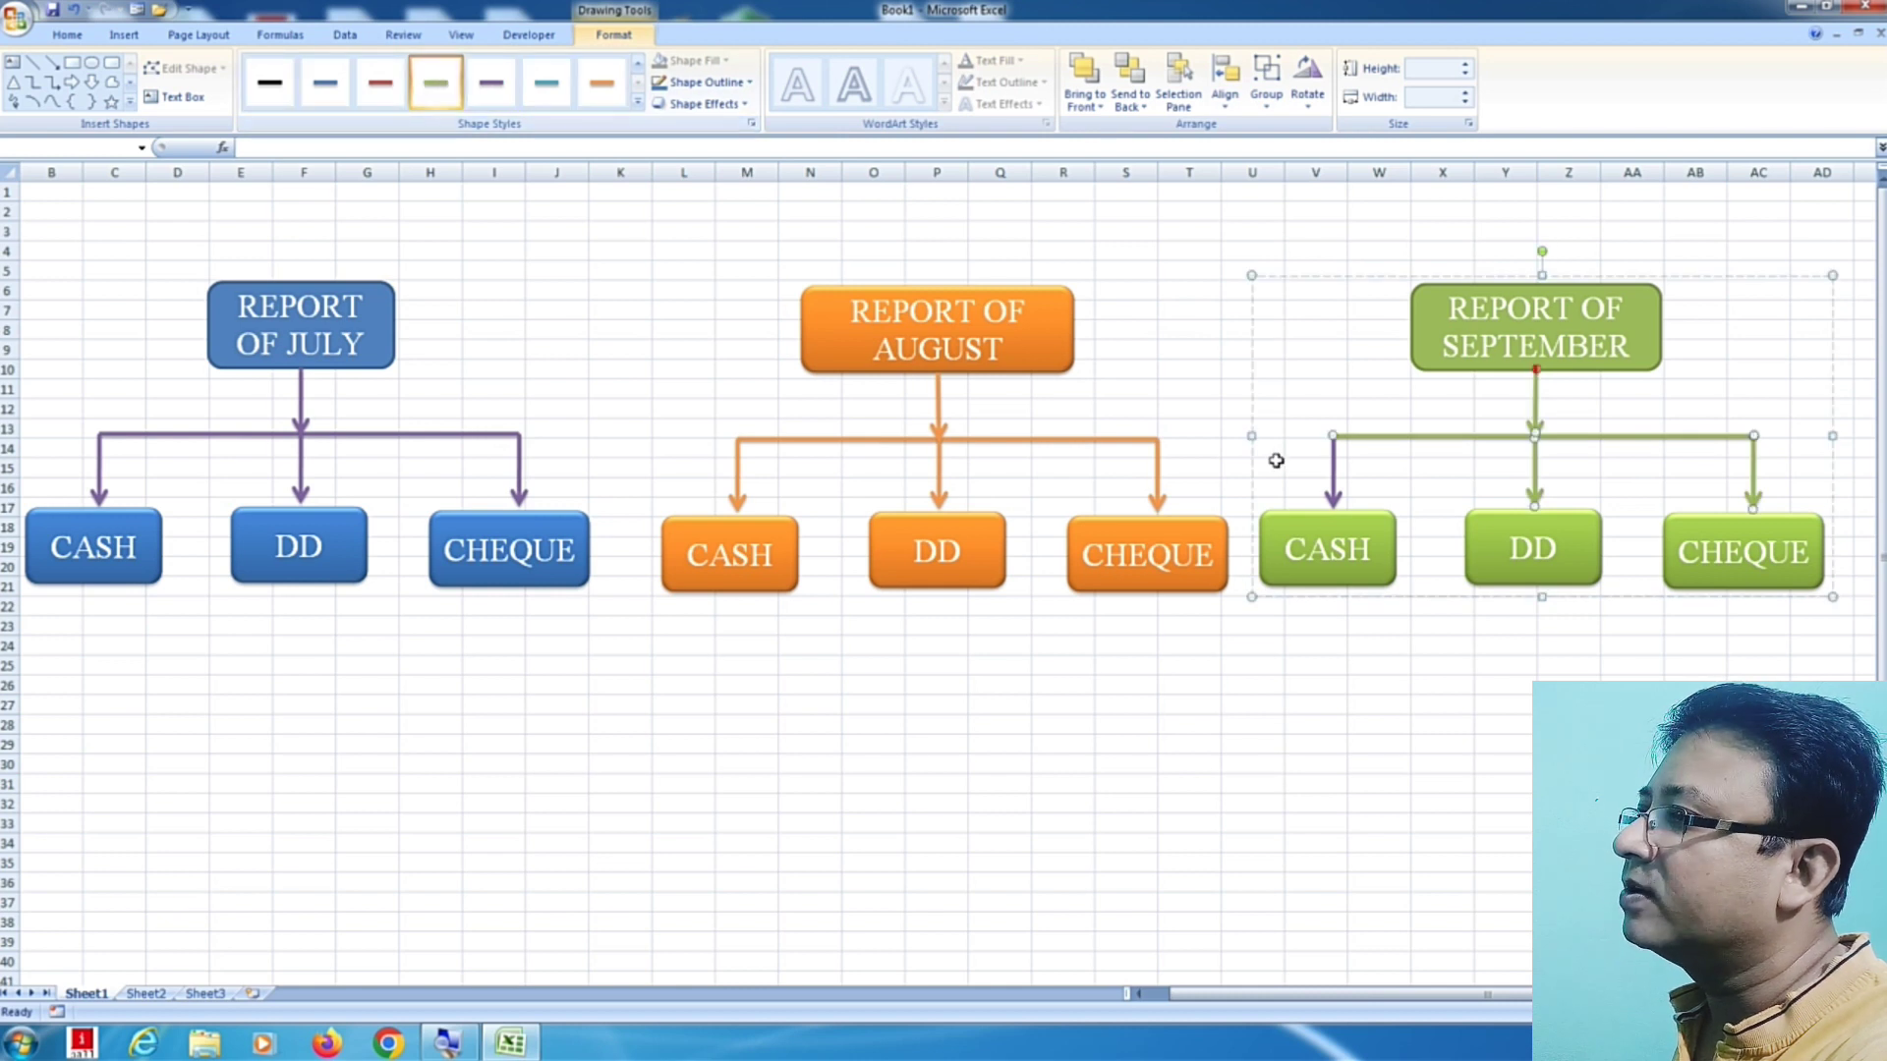
click(1332, 479)
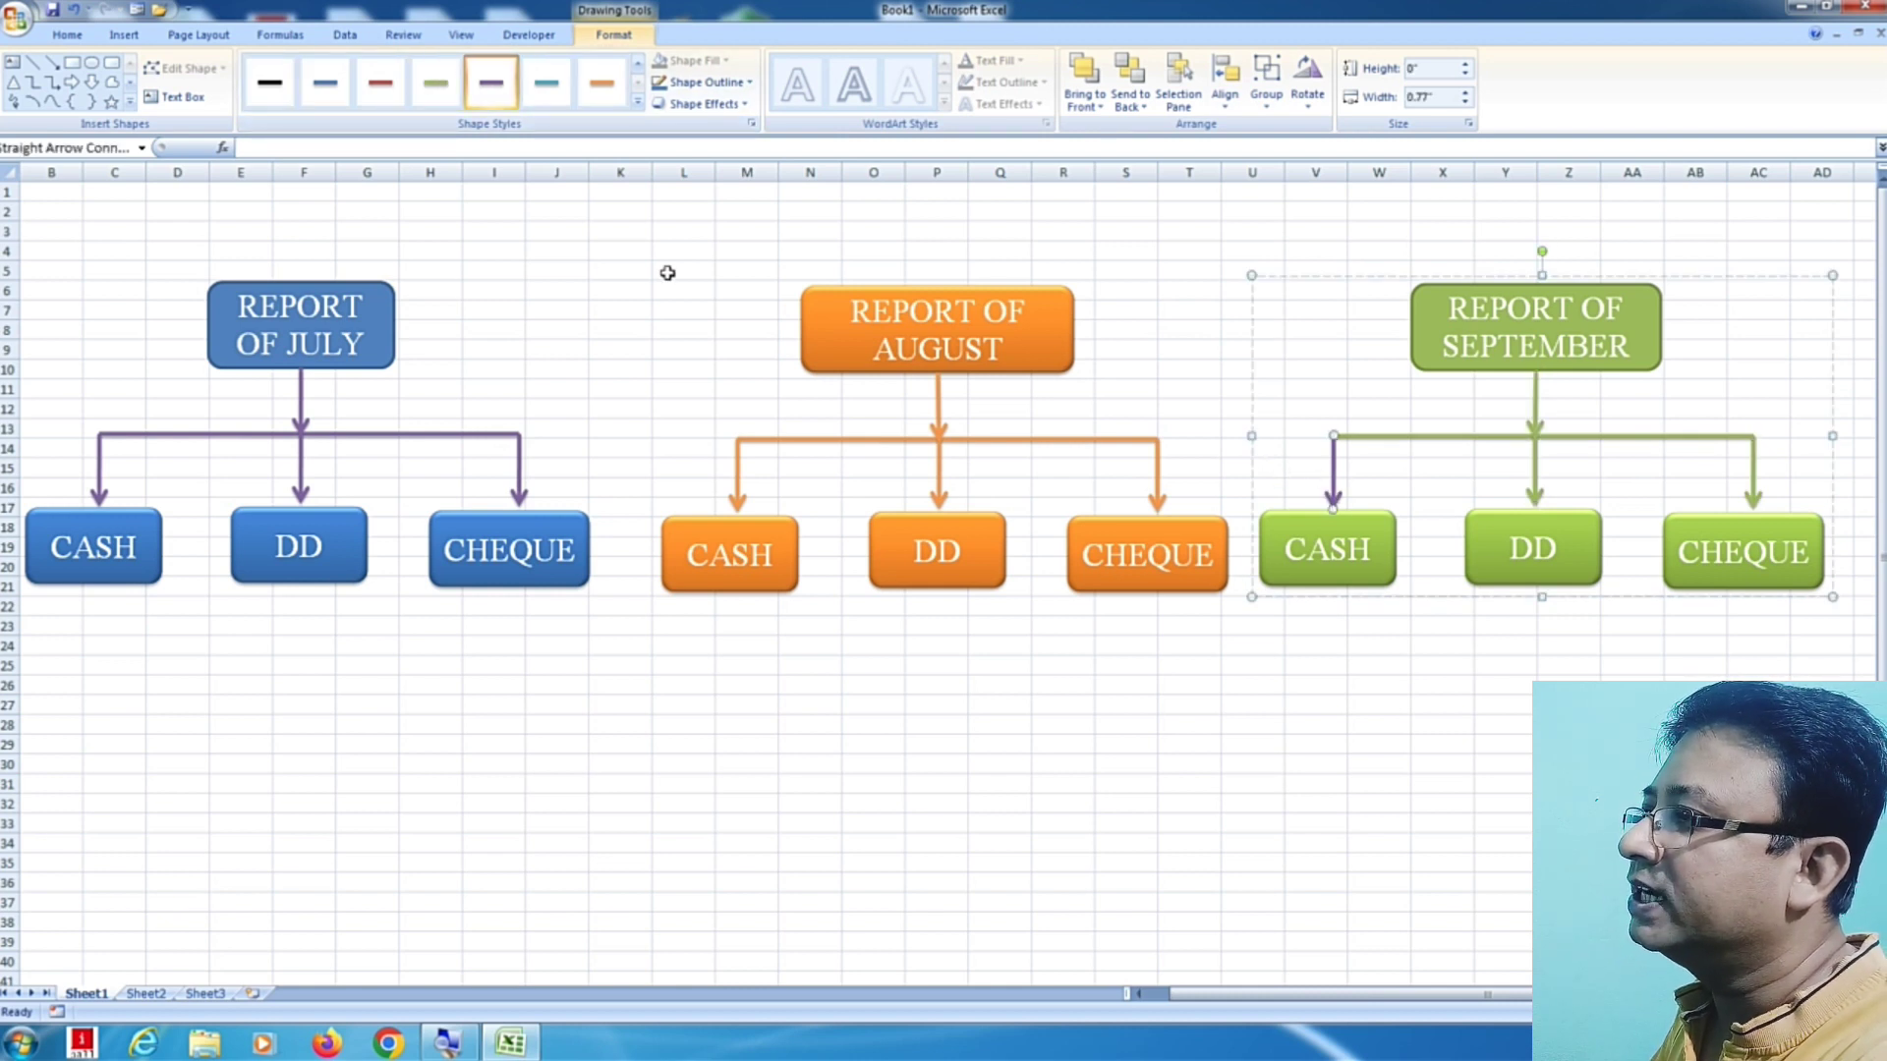
click(436, 82)
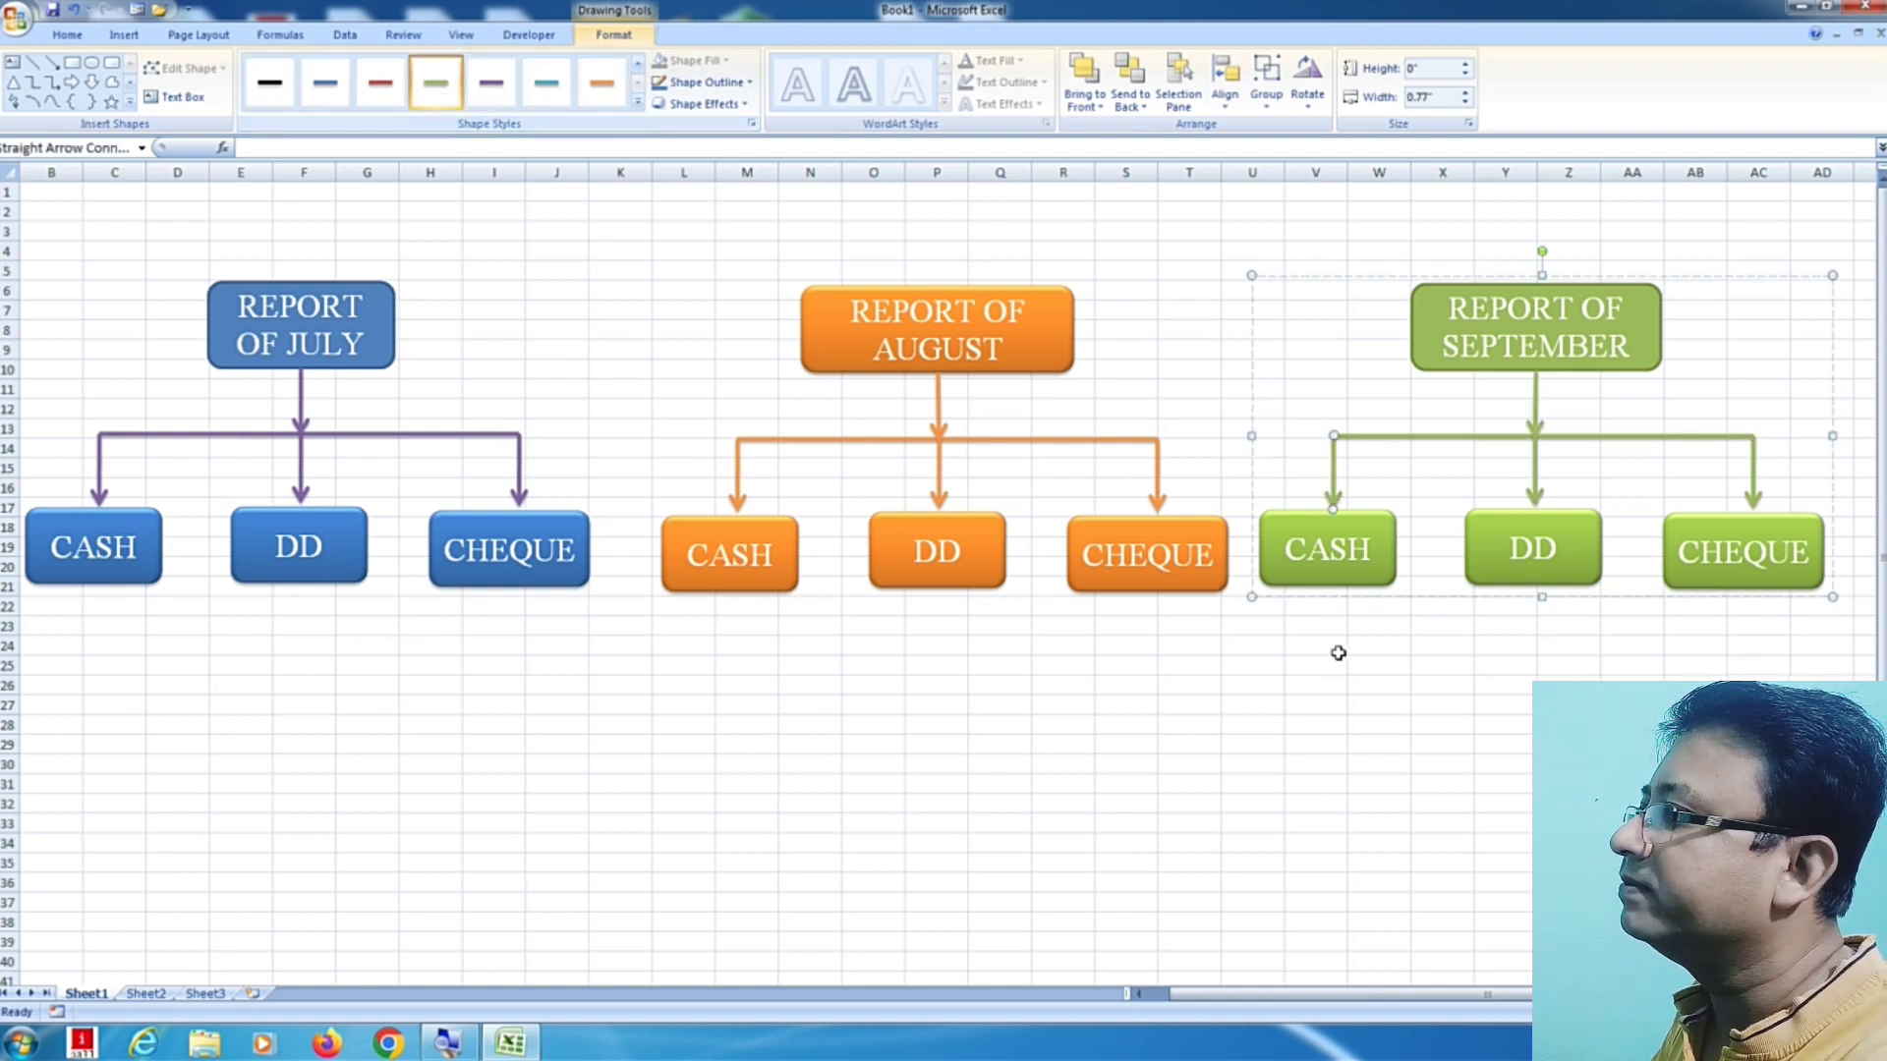
click(1369, 686)
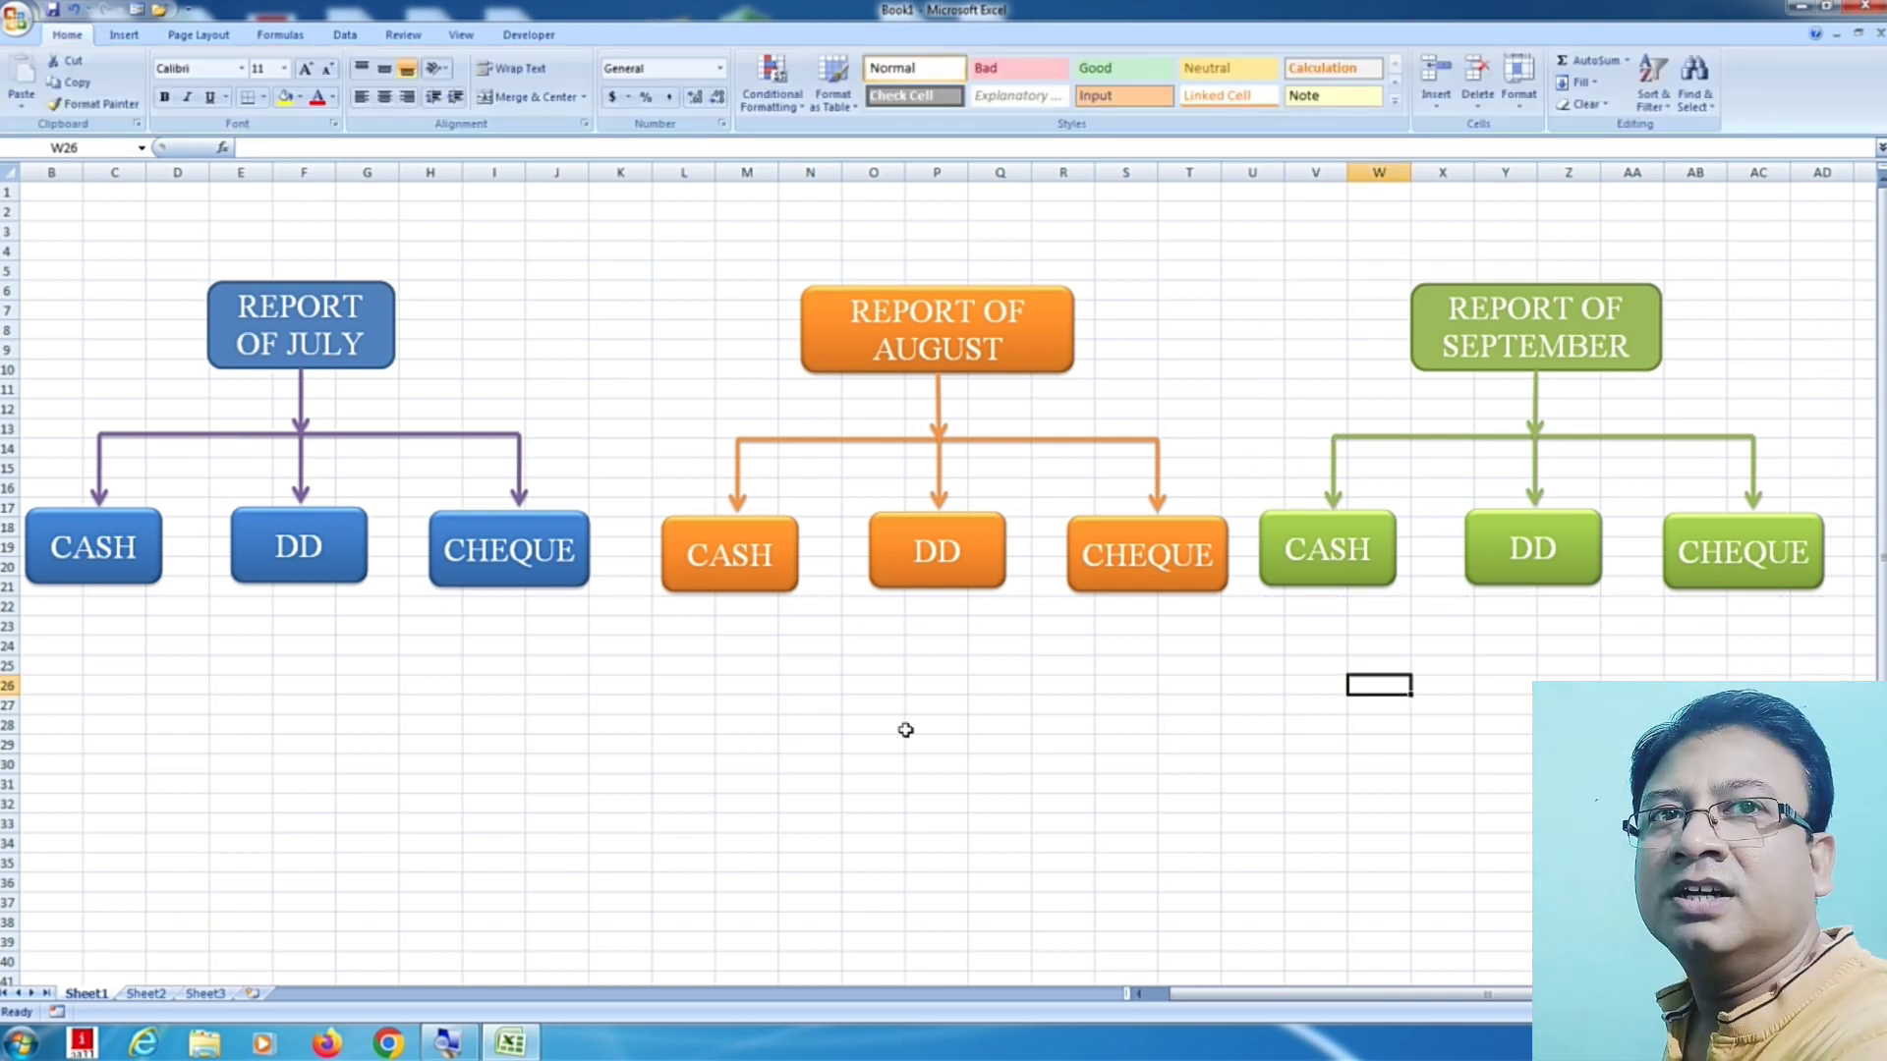
click(810, 863)
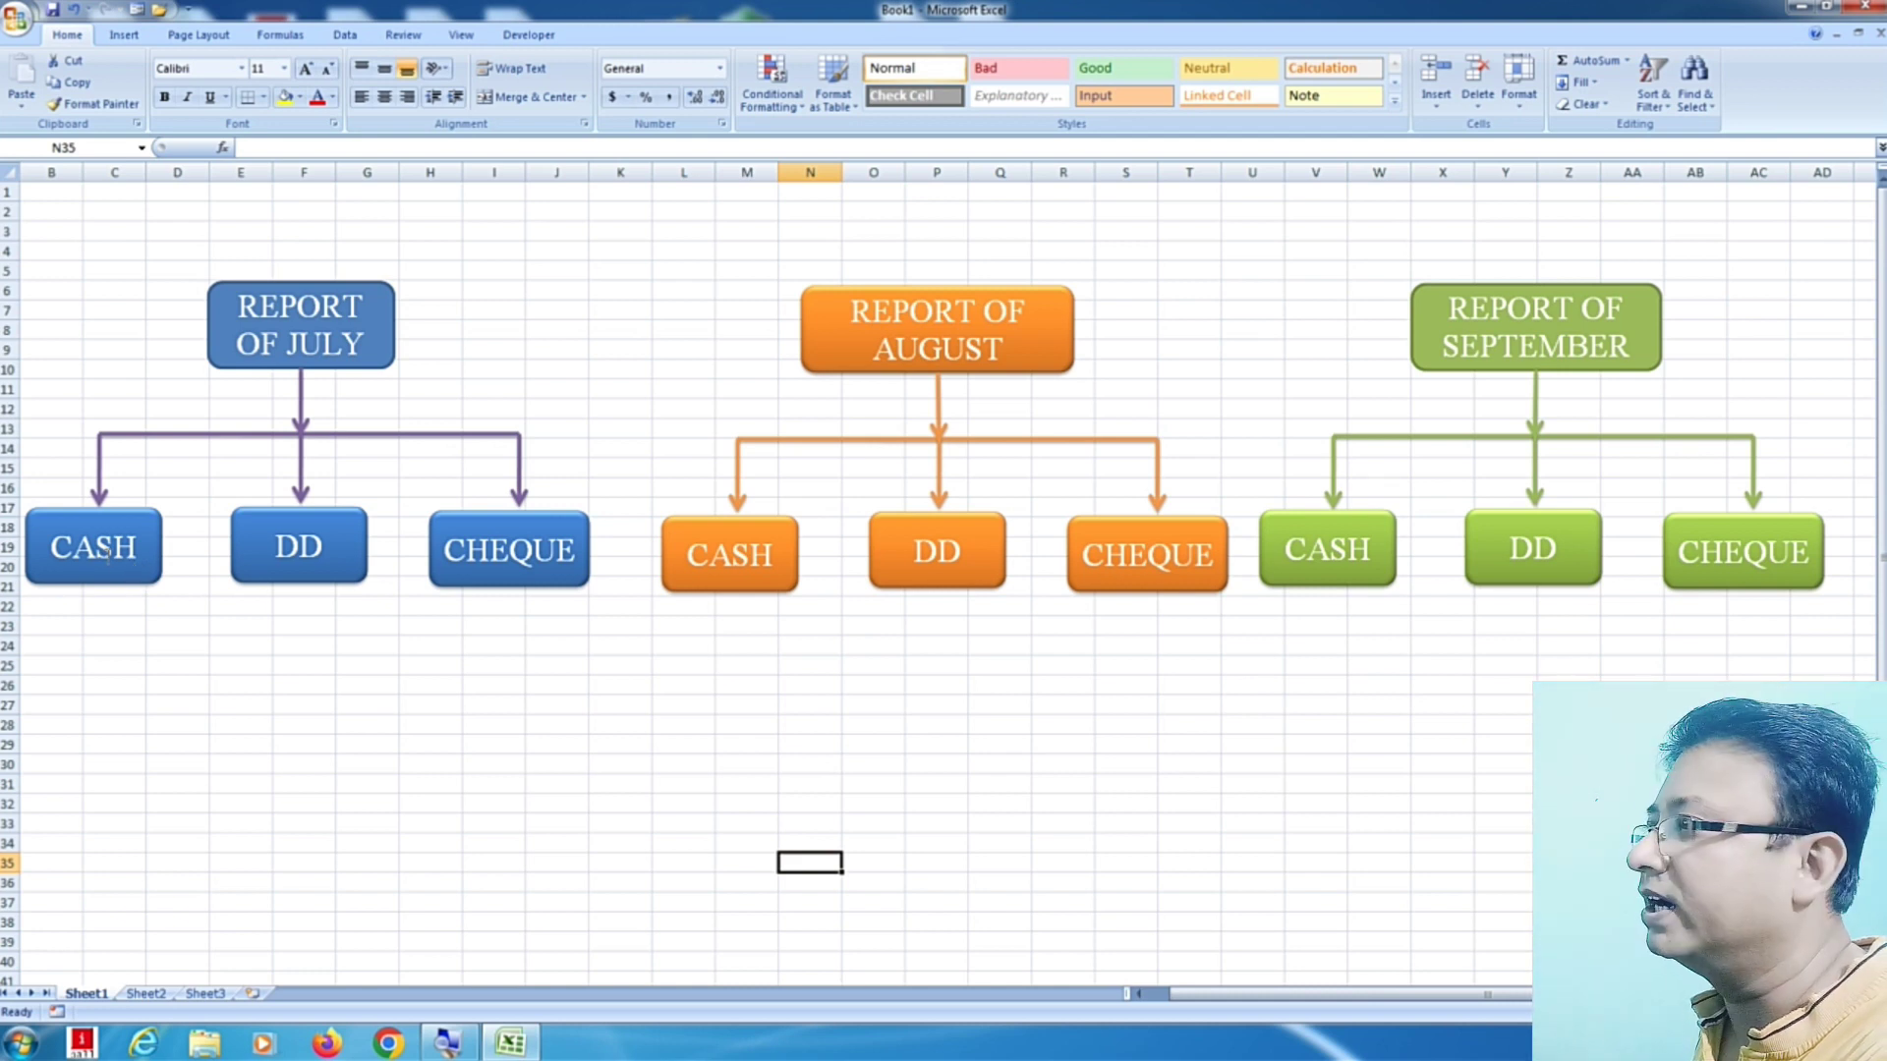
Step: Select just the July CASH box and start a hyperlink on it
right_click(116, 580)
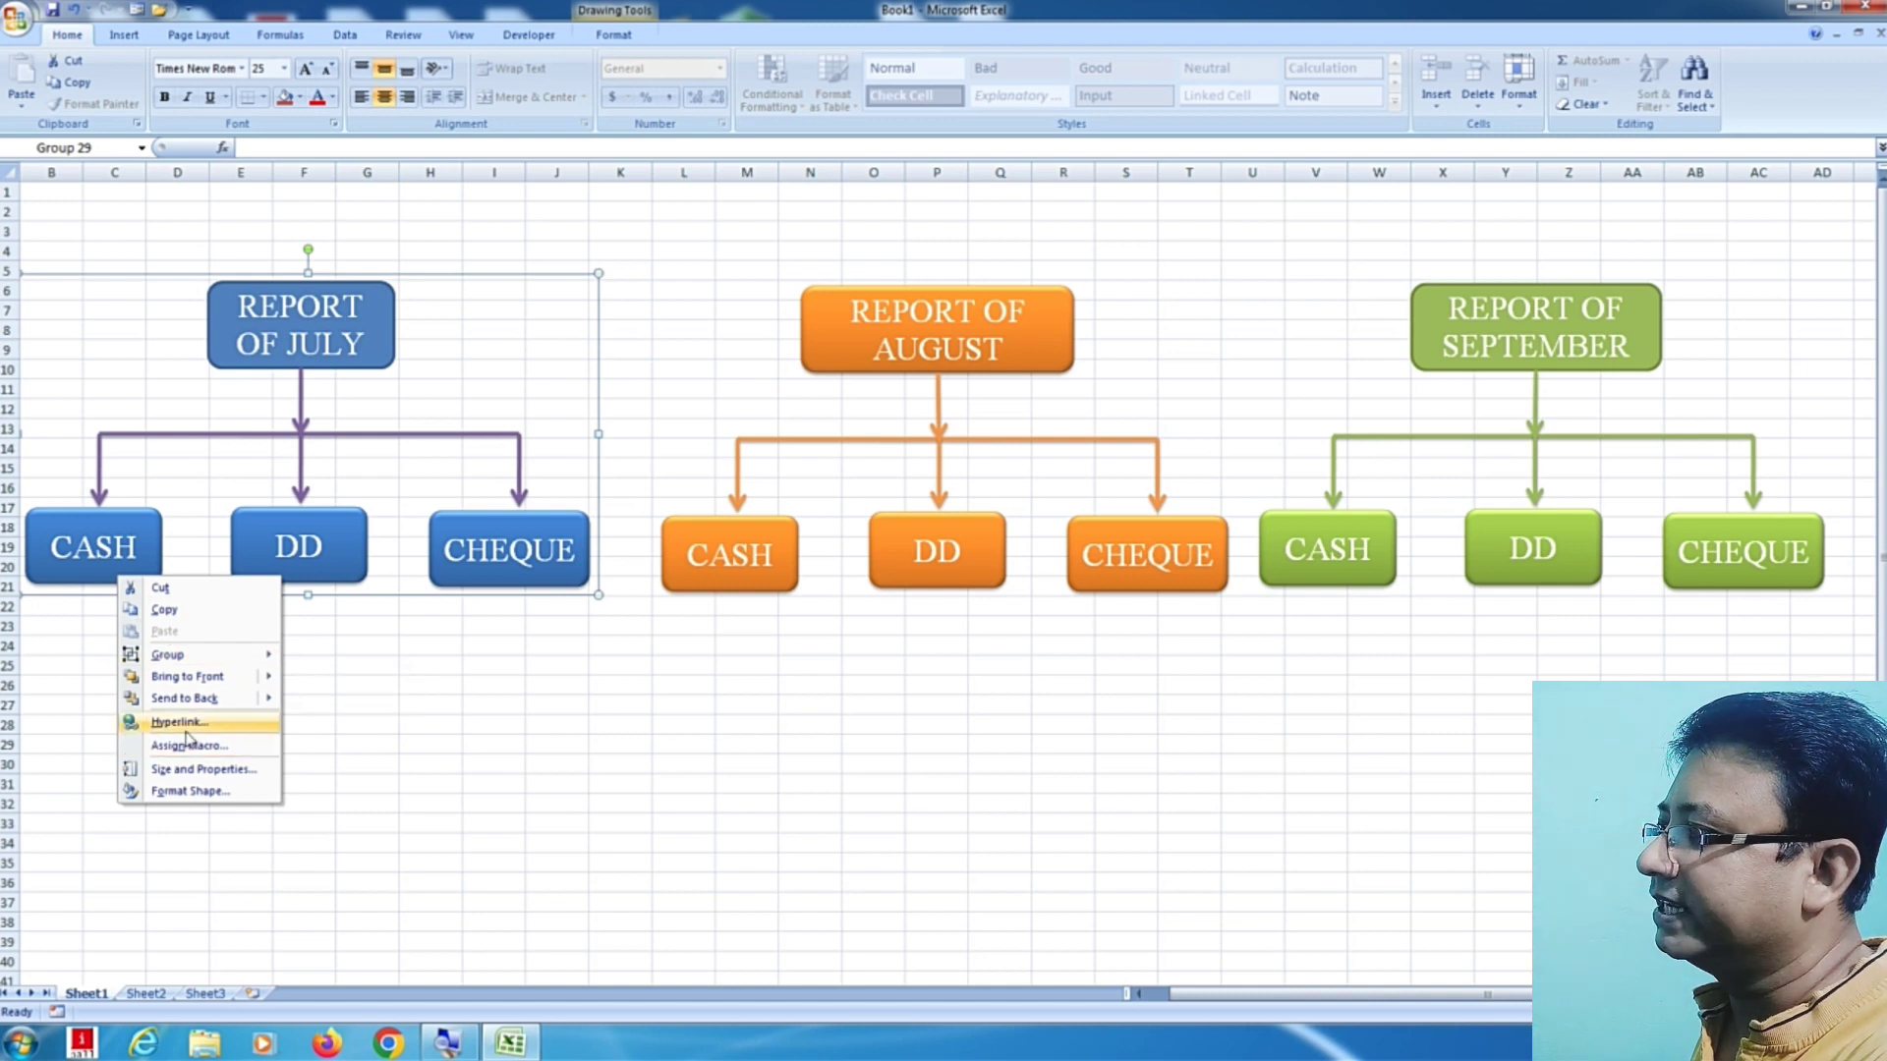
click(186, 678)
click(101, 582)
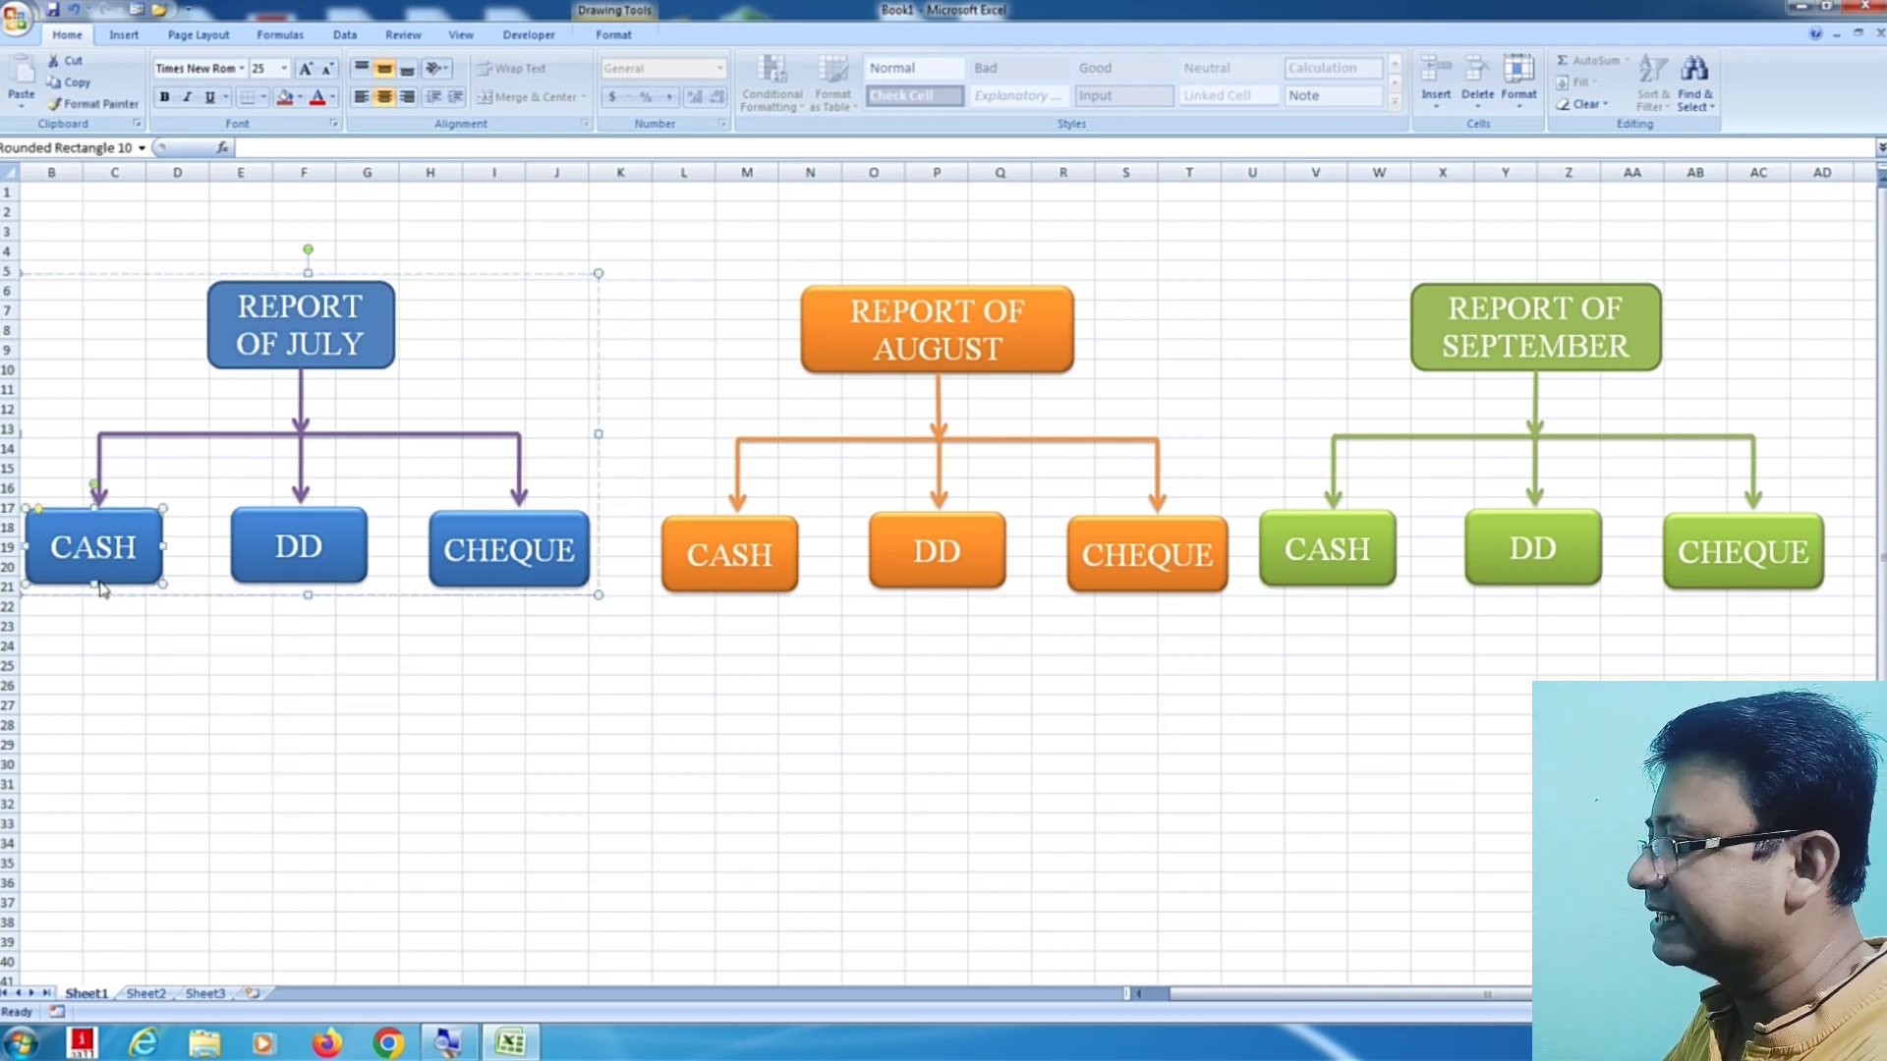
key(ctrl+k)
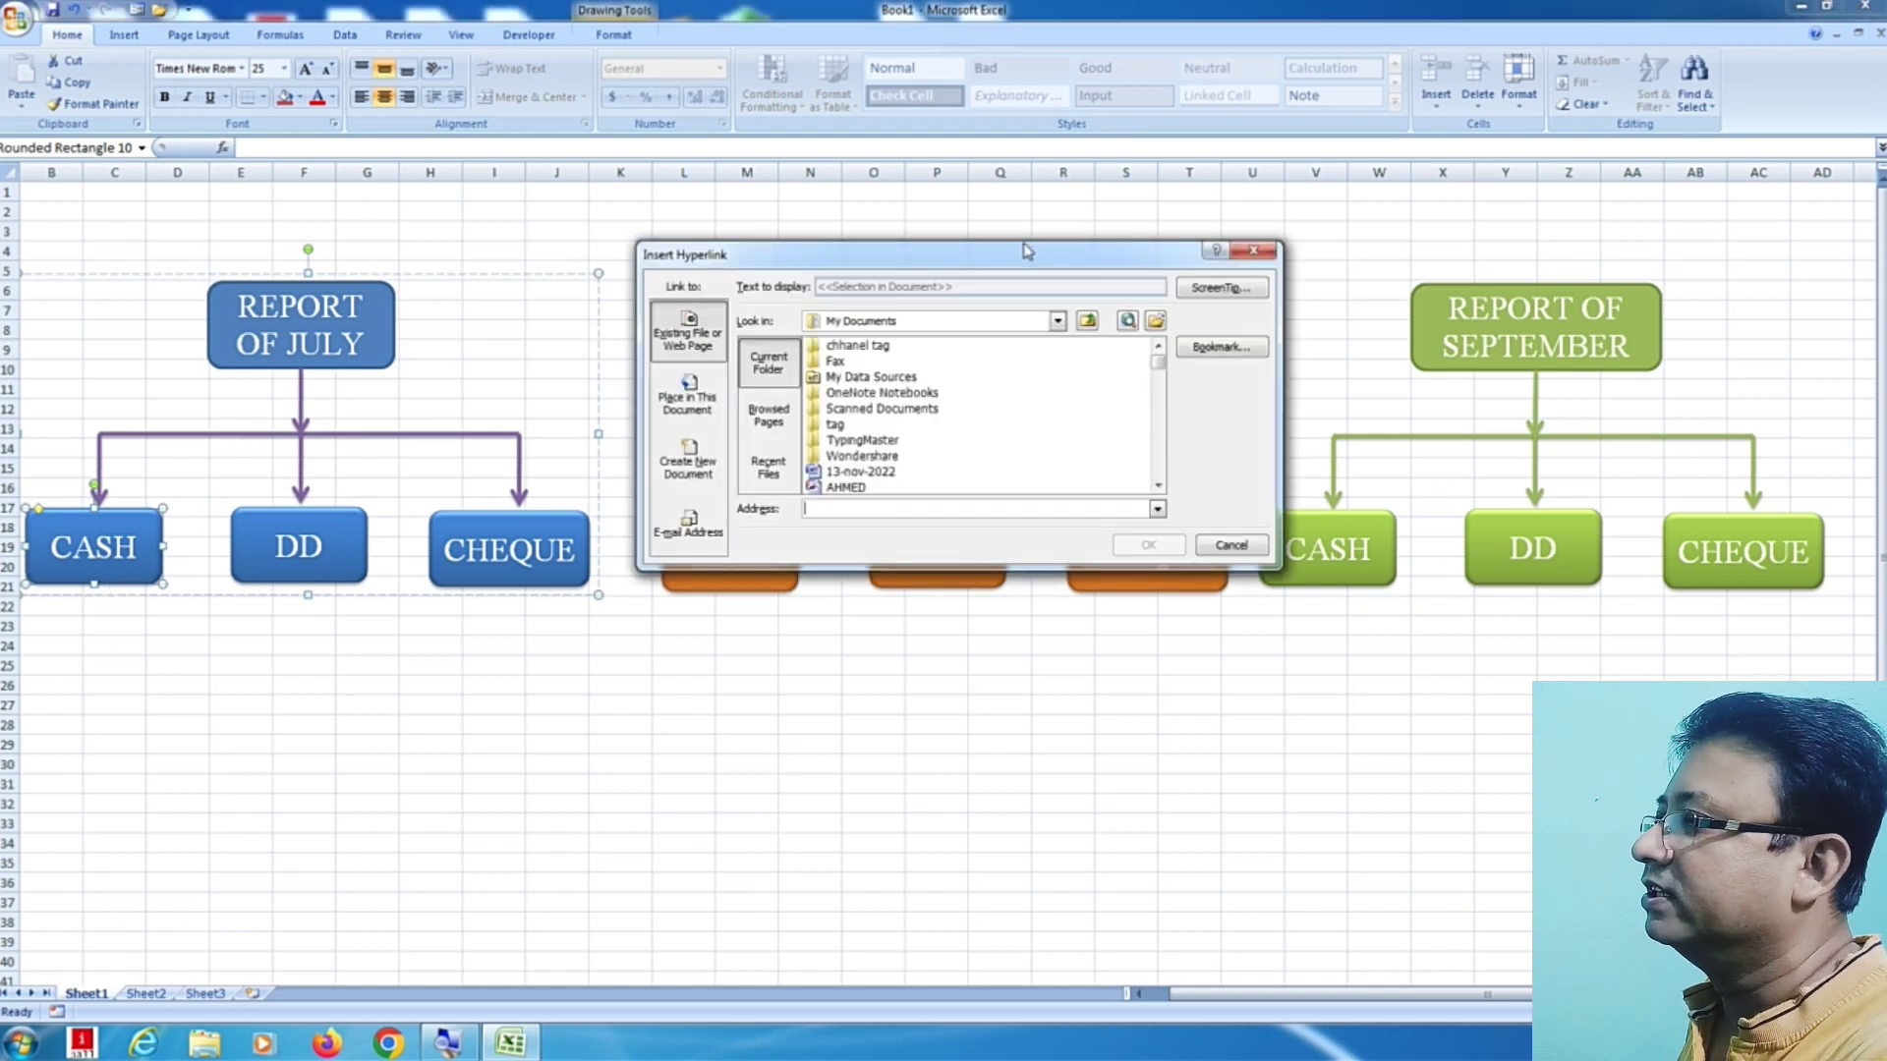
drag(1025, 250, 921, 250)
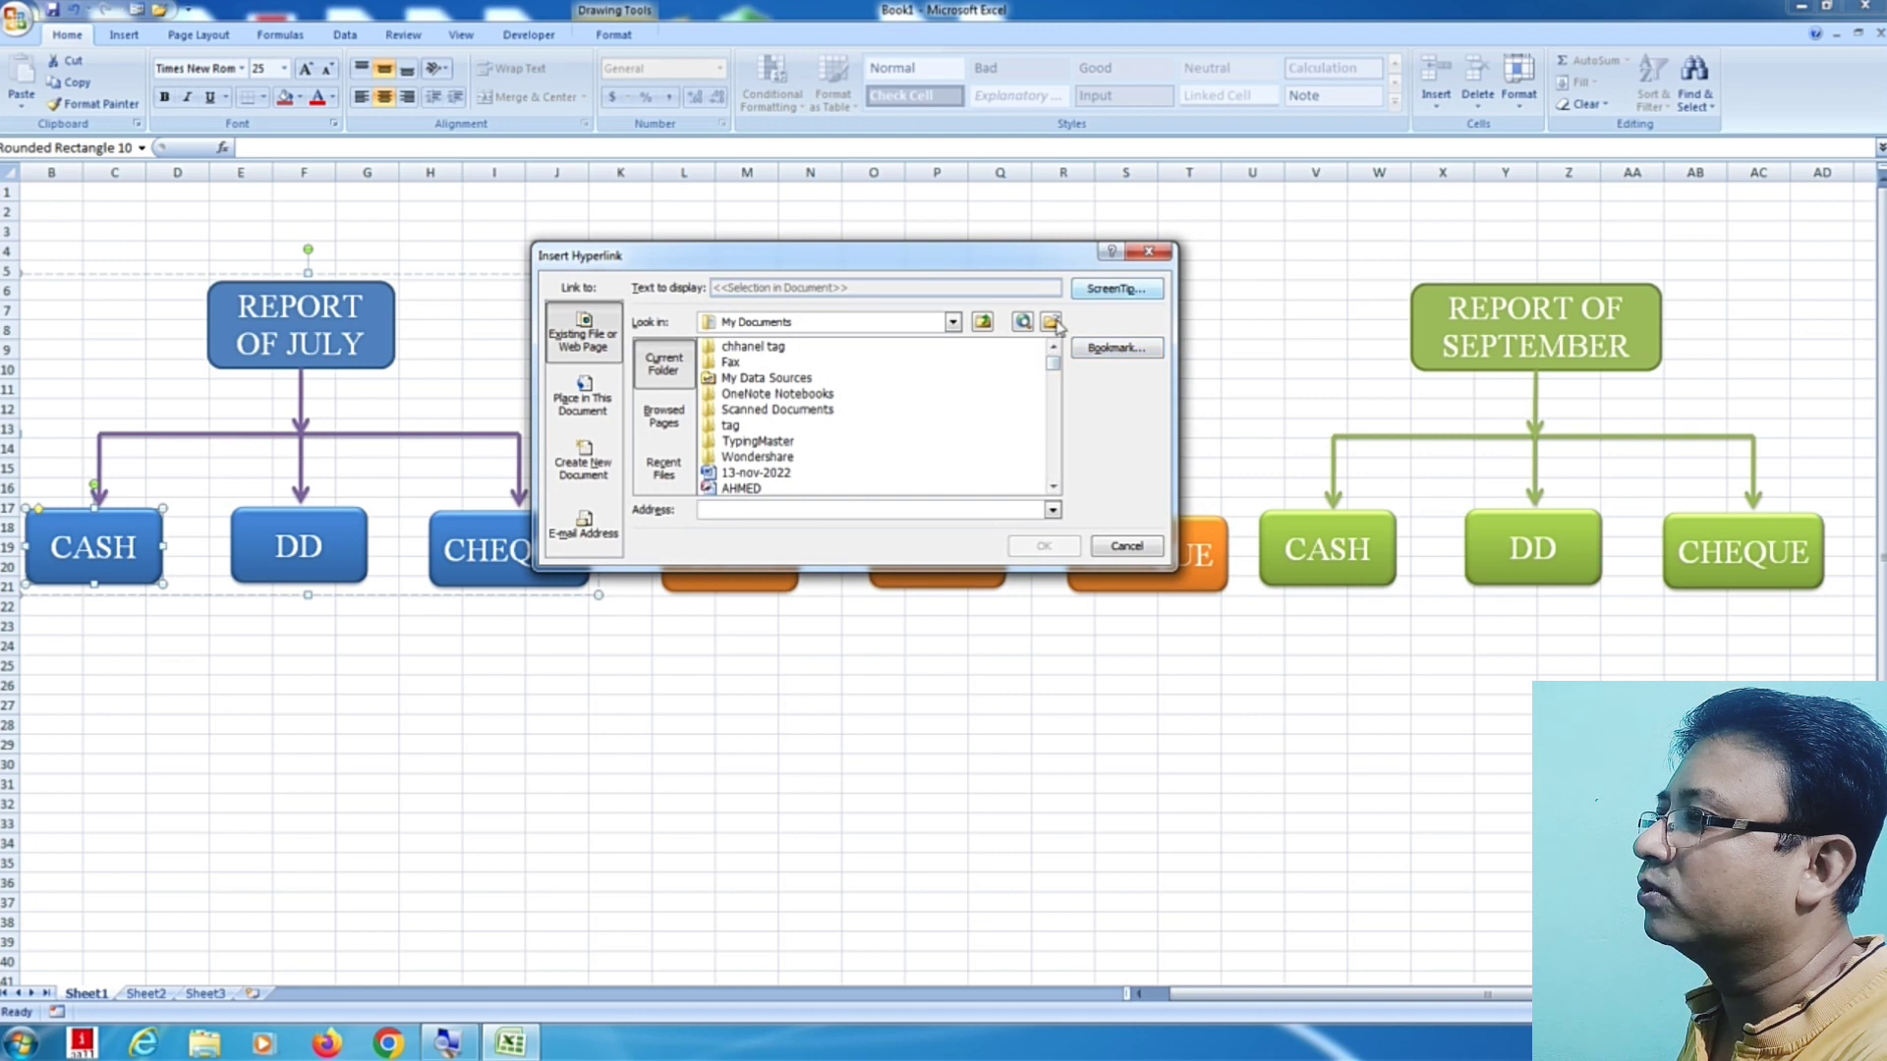
click(1155, 250)
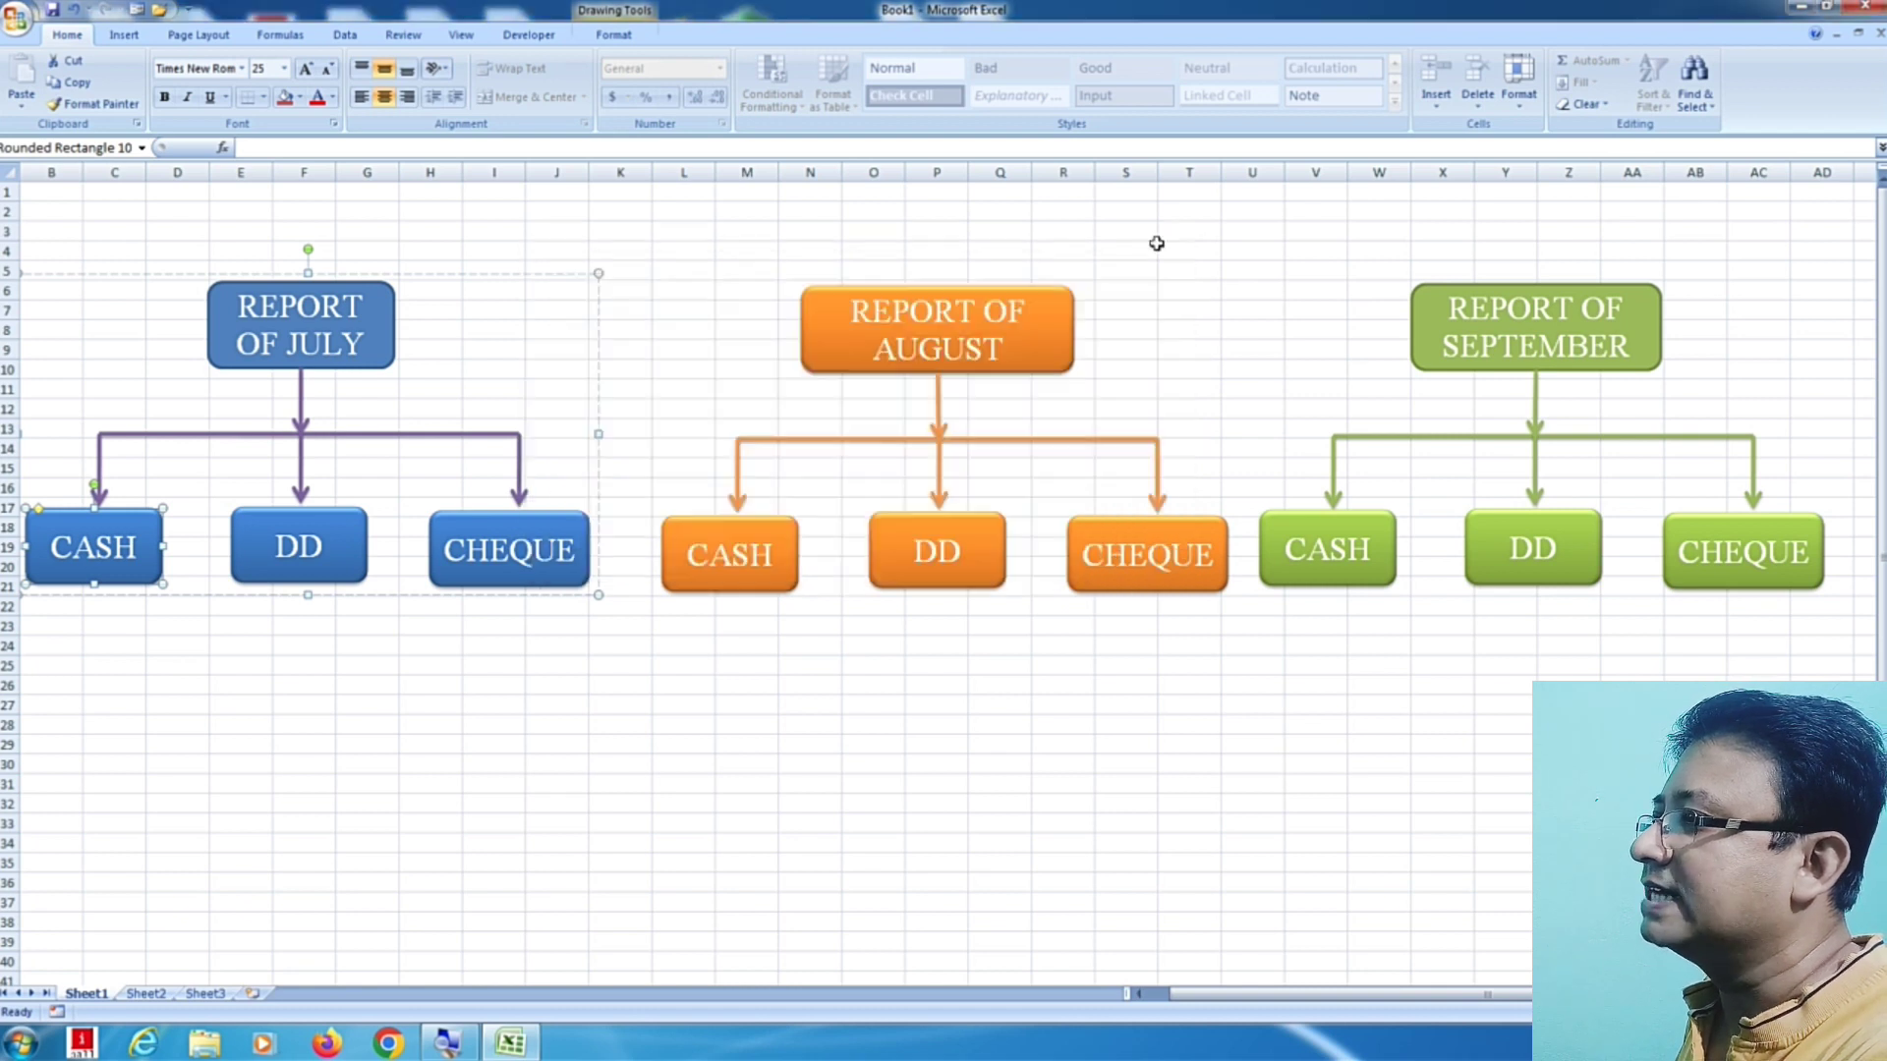
right_click(96, 567)
click(201, 737)
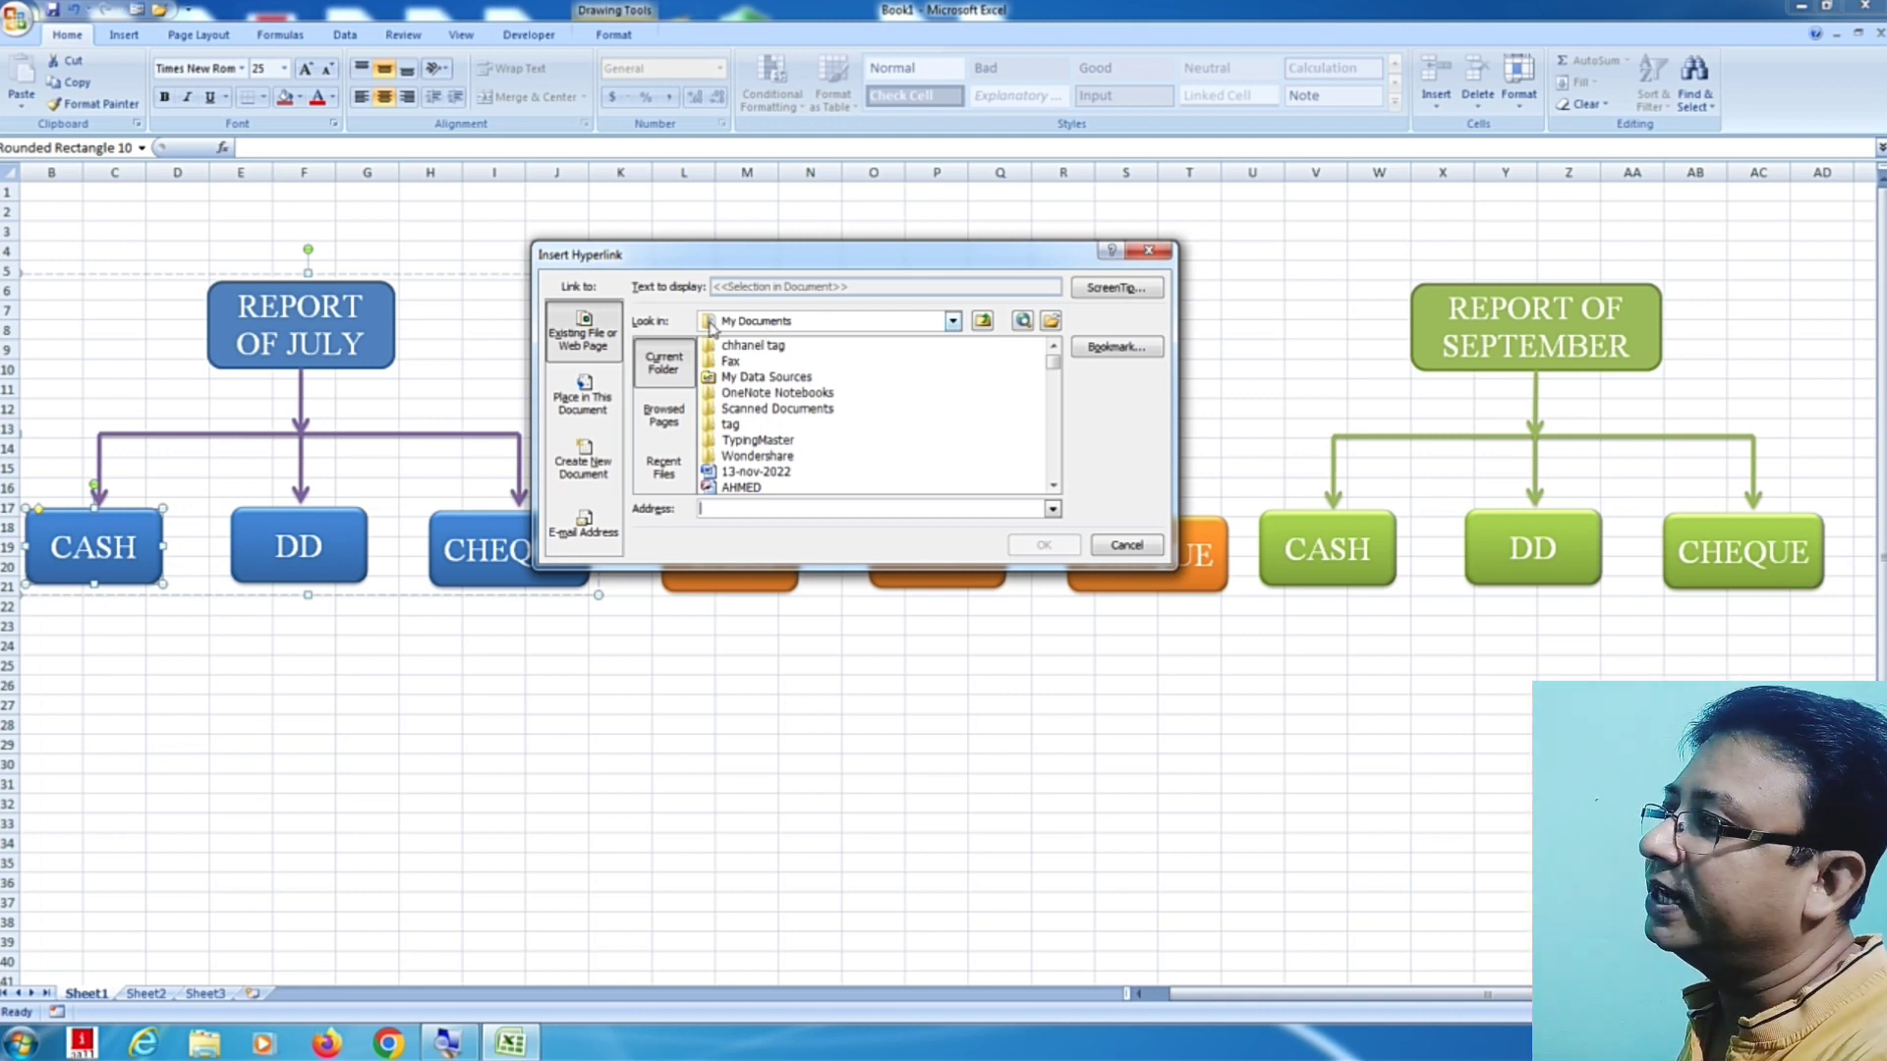
Step: Link it to CASH in E:\IMPORTANT FILE FOR OFFICE 1\COLLECTION\LOCAL CASH AND SBI ACCOUNT\JULY
click(884, 326)
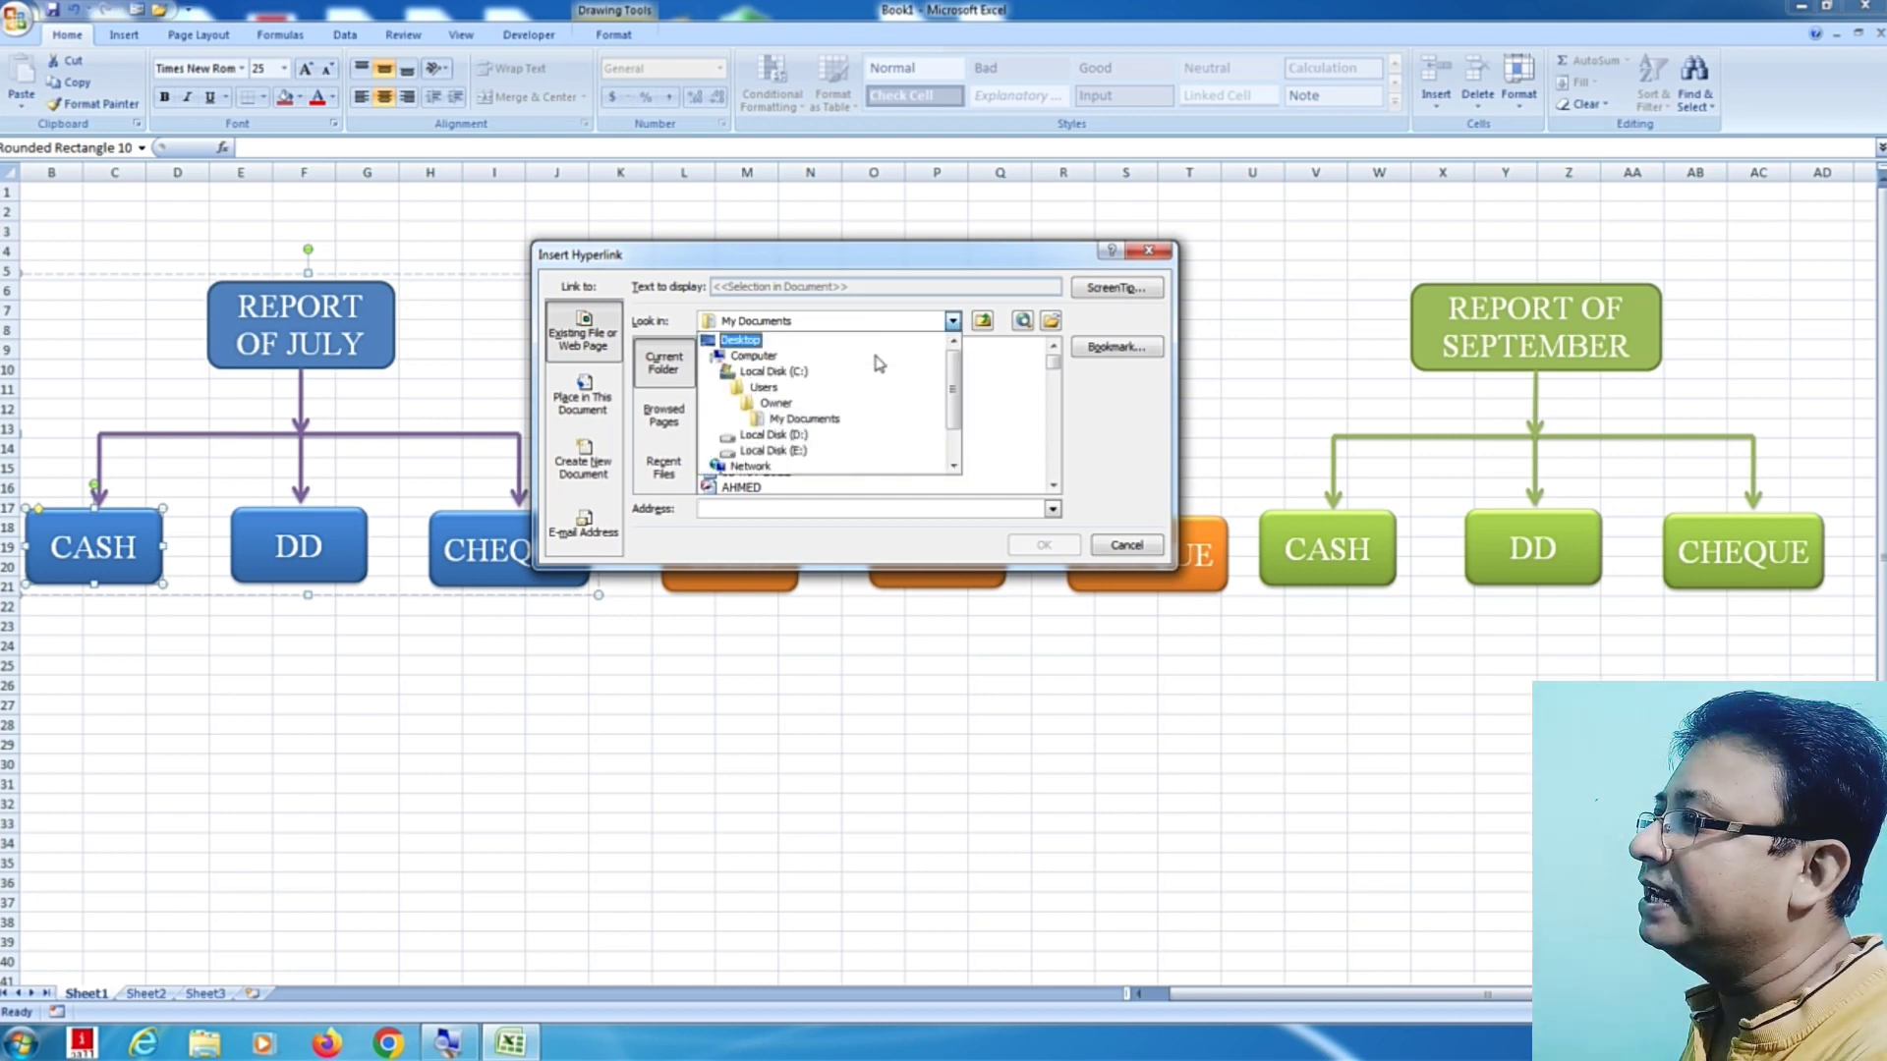
click(803, 451)
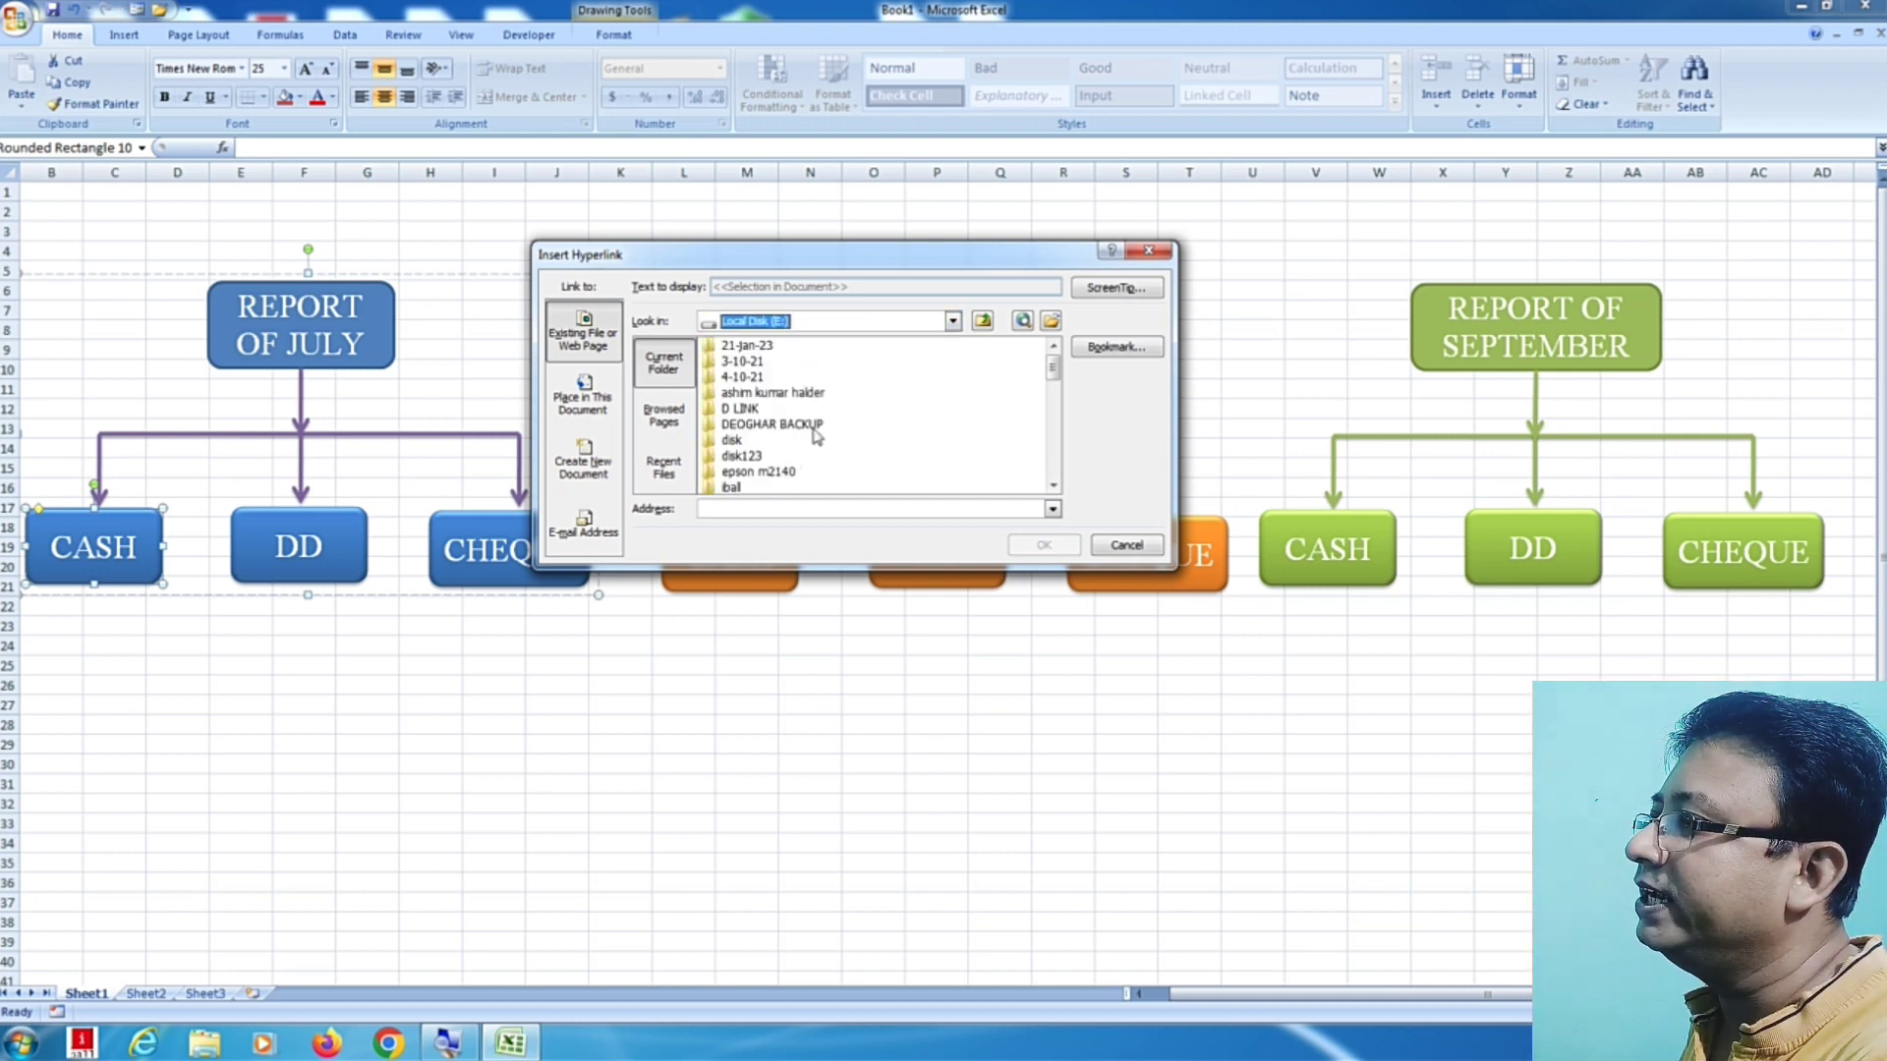
drag(1054, 382, 1052, 401)
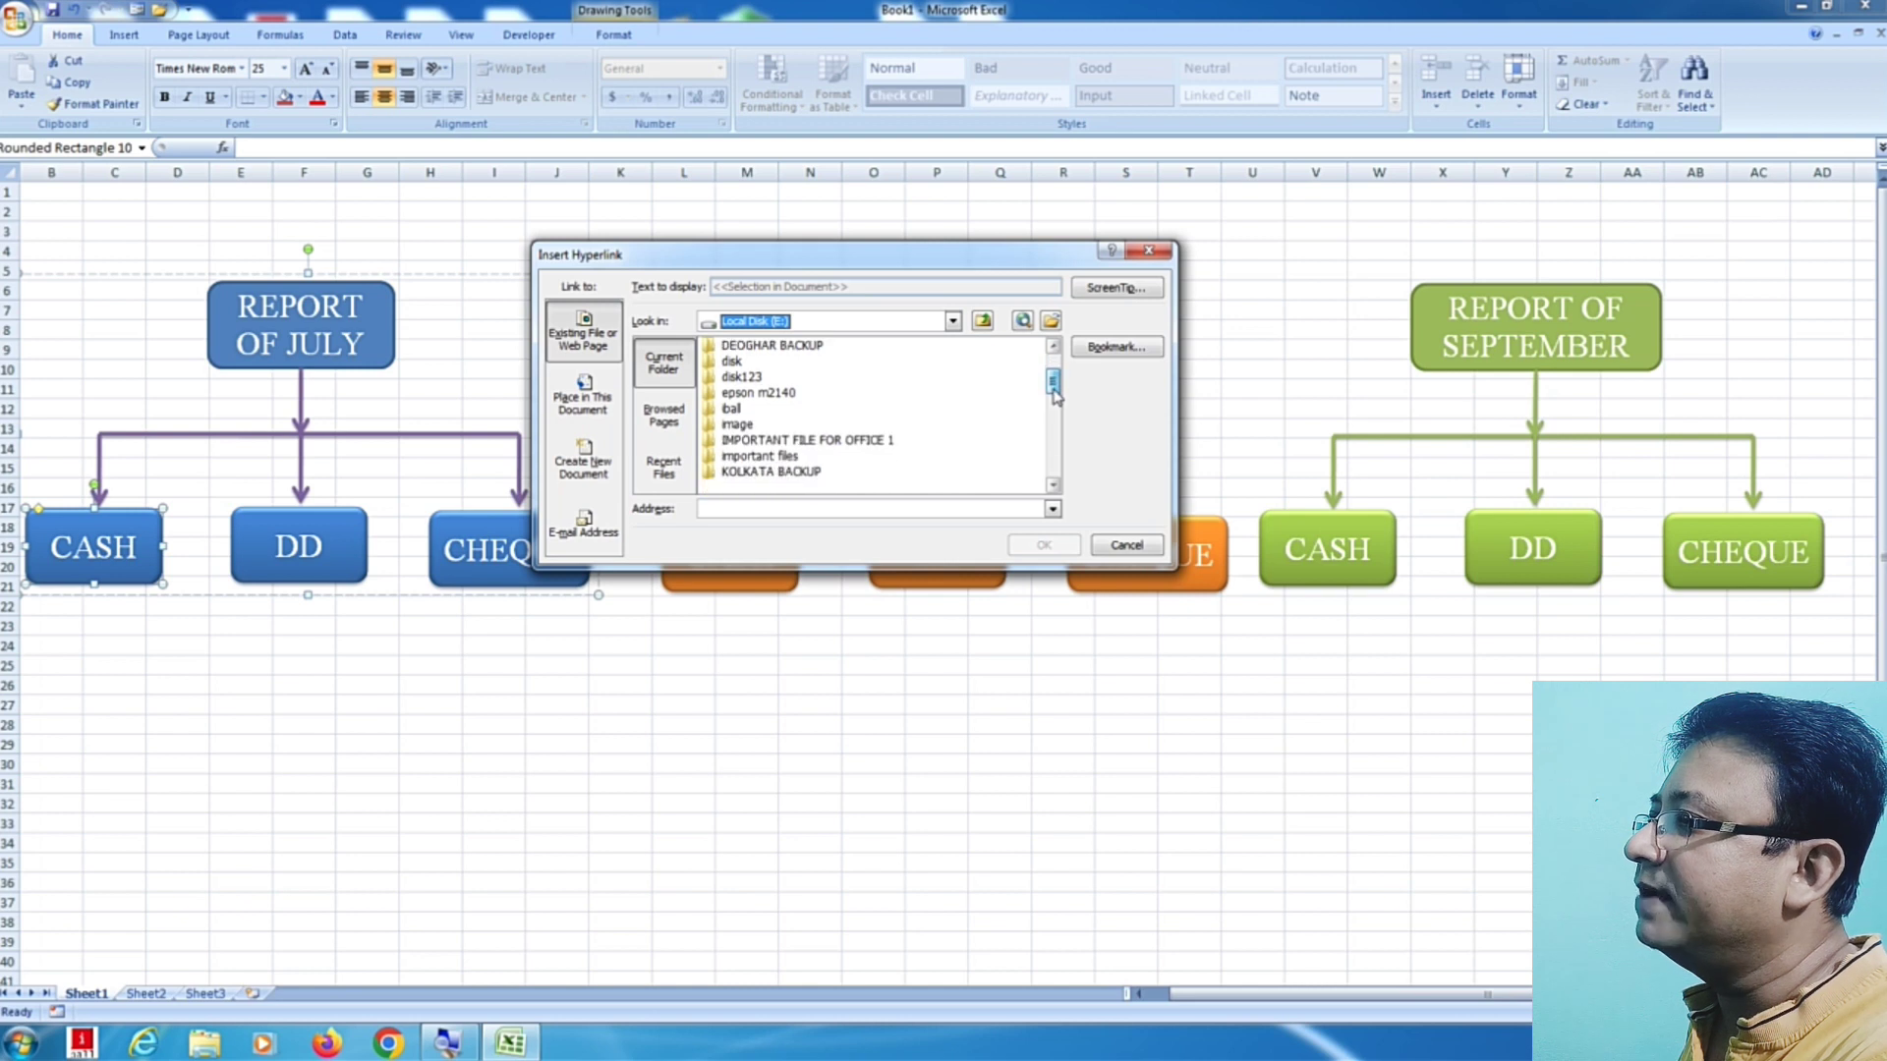
double_click(847, 409)
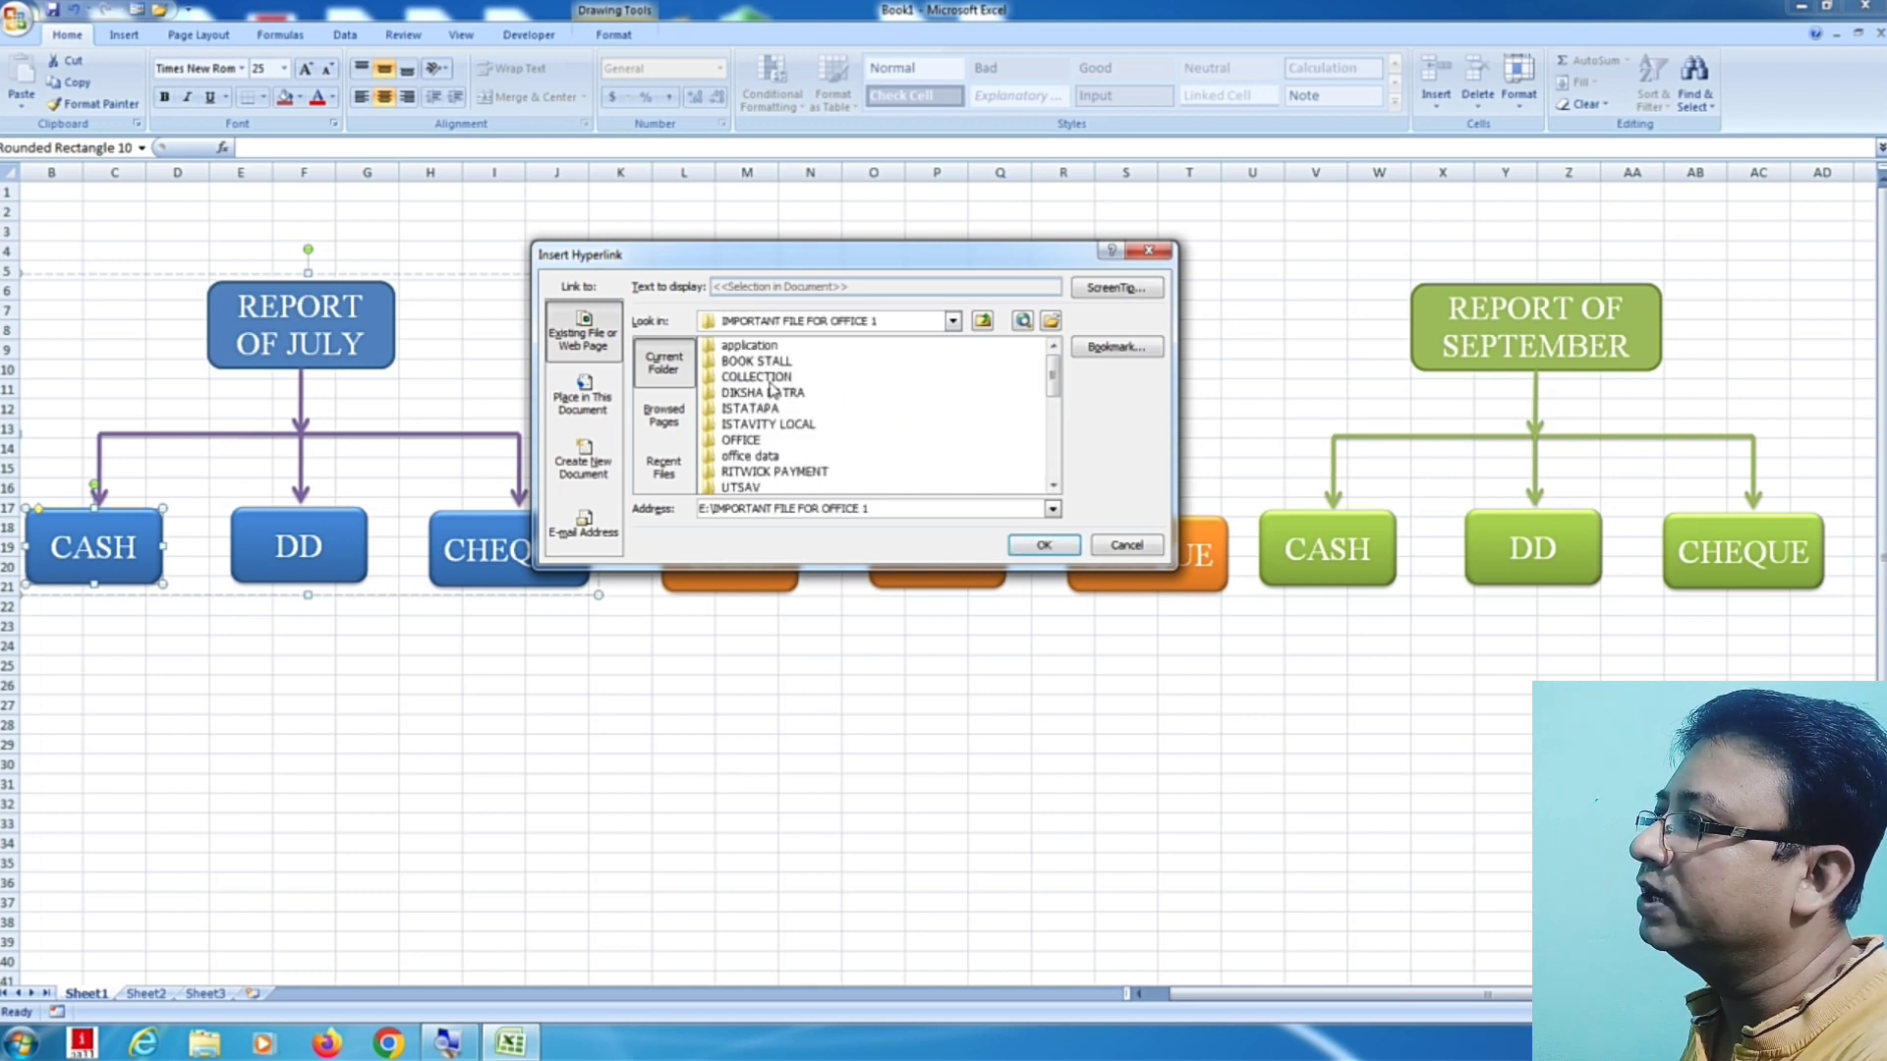
double_click(770, 379)
double_click(847, 377)
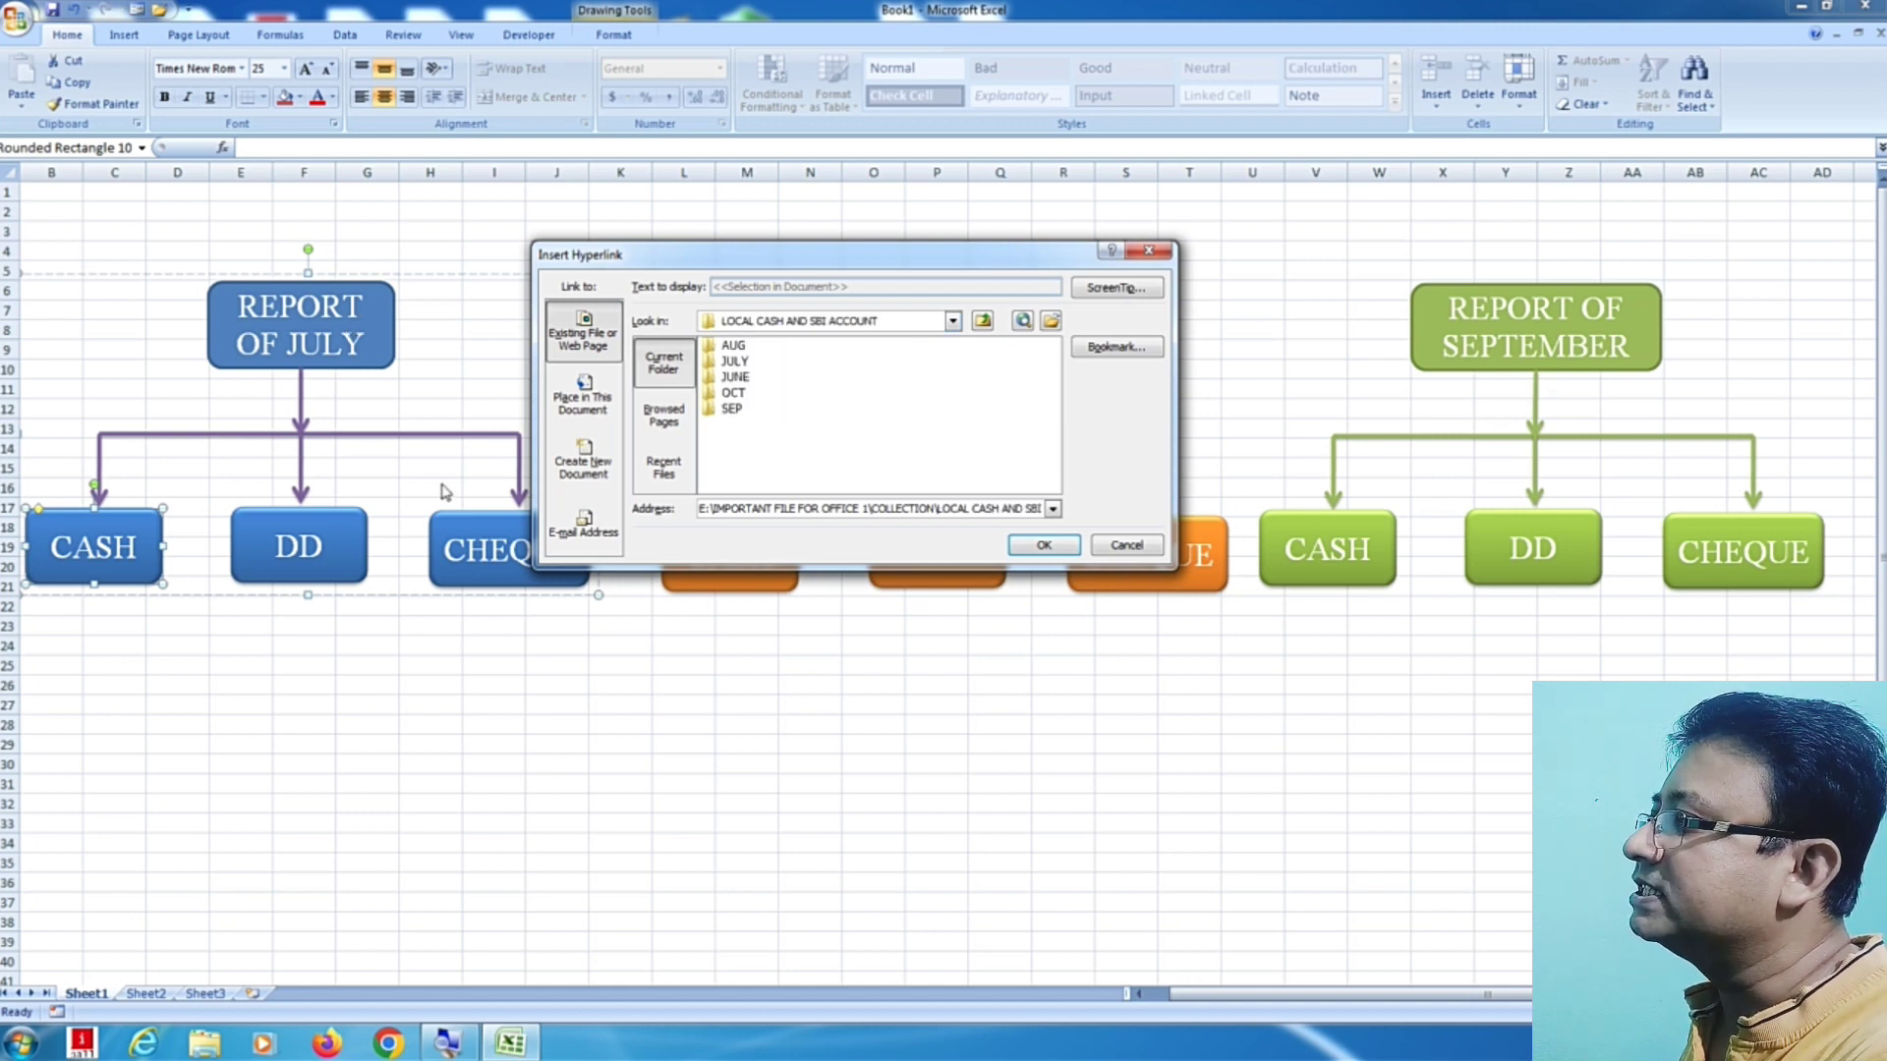
double_click(755, 362)
click(747, 349)
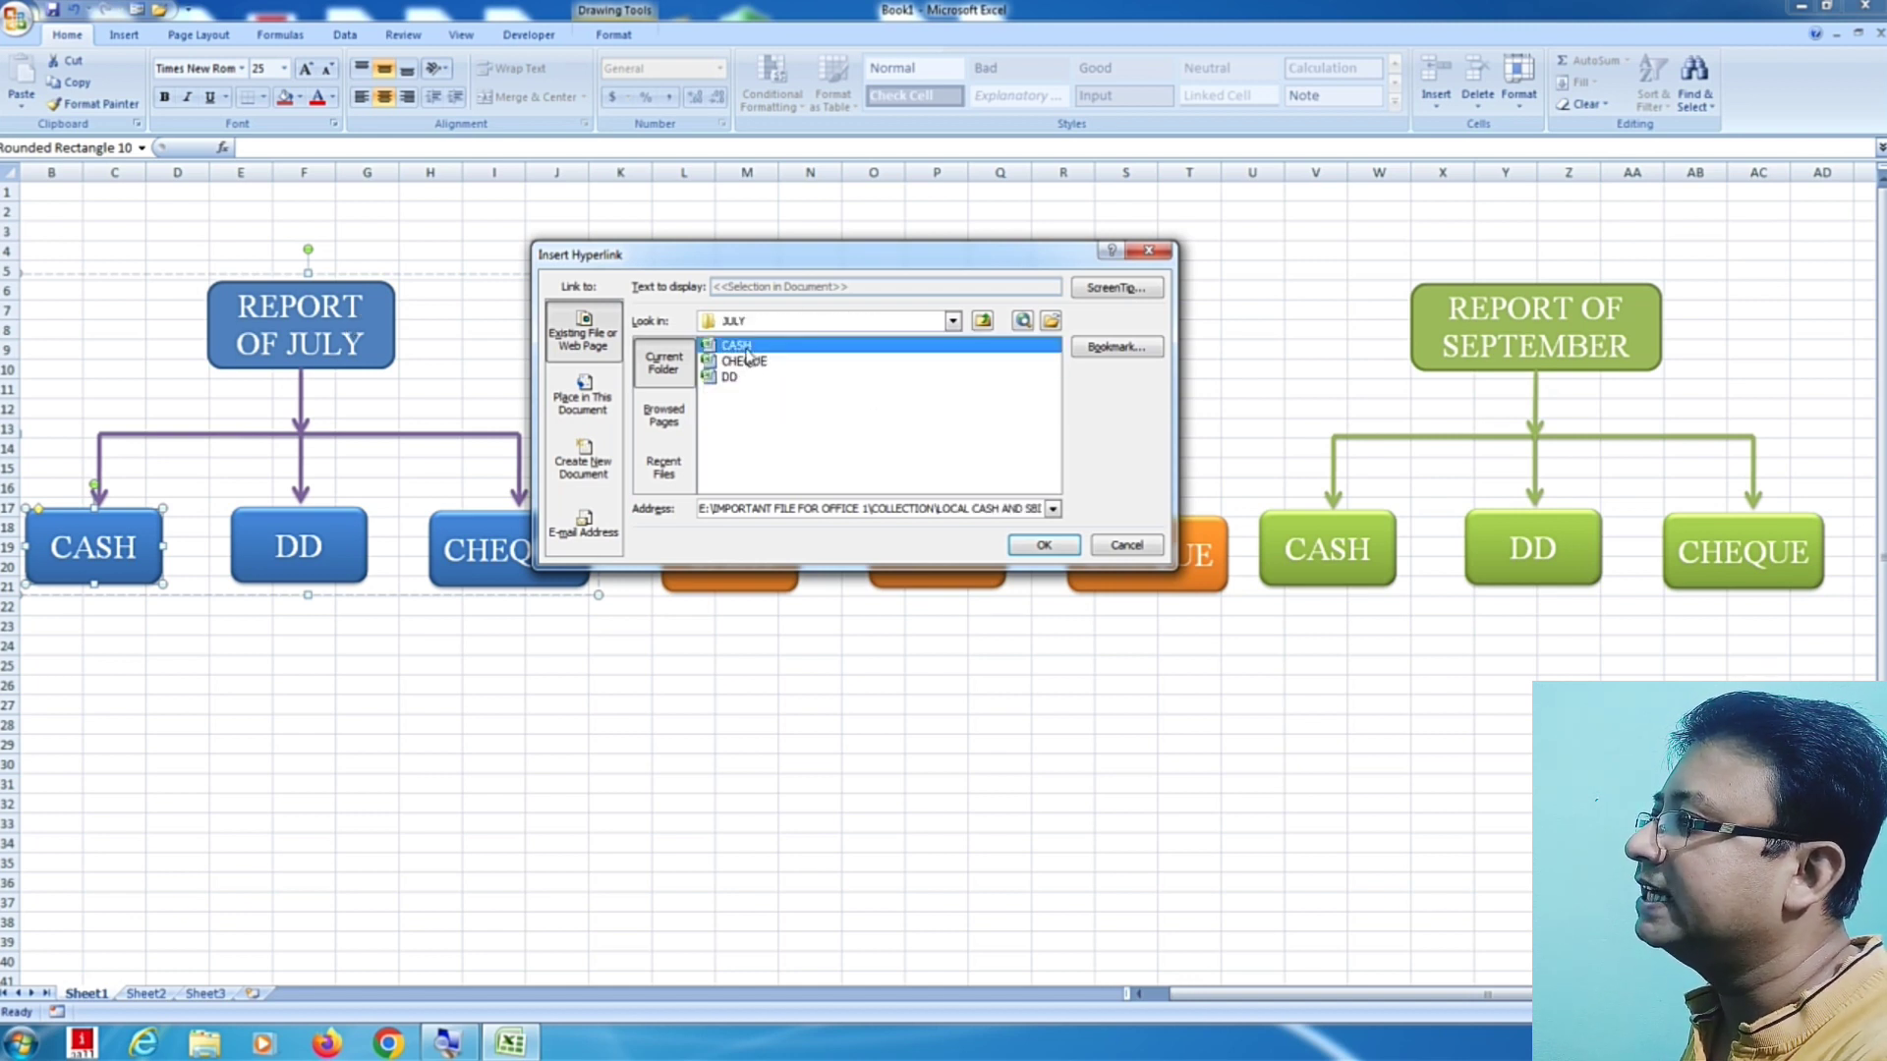
click(1040, 548)
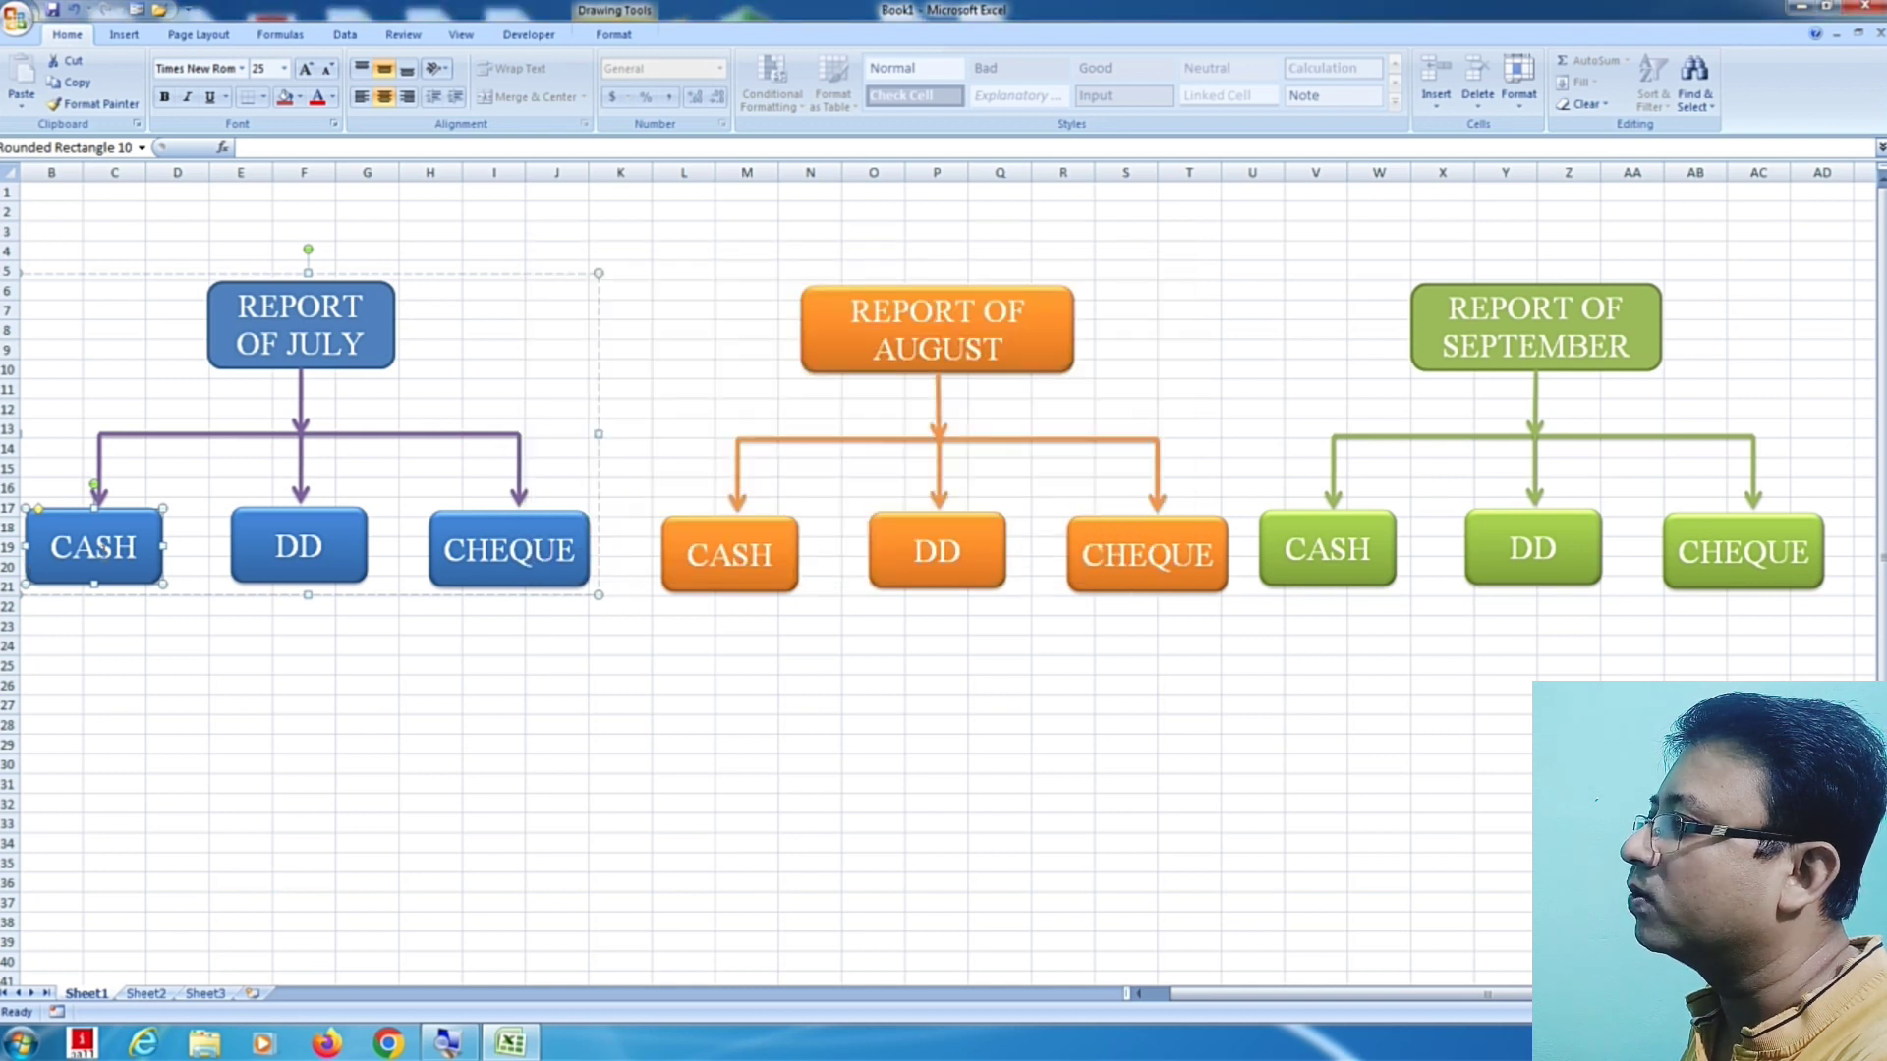
click(153, 629)
right_click(299, 576)
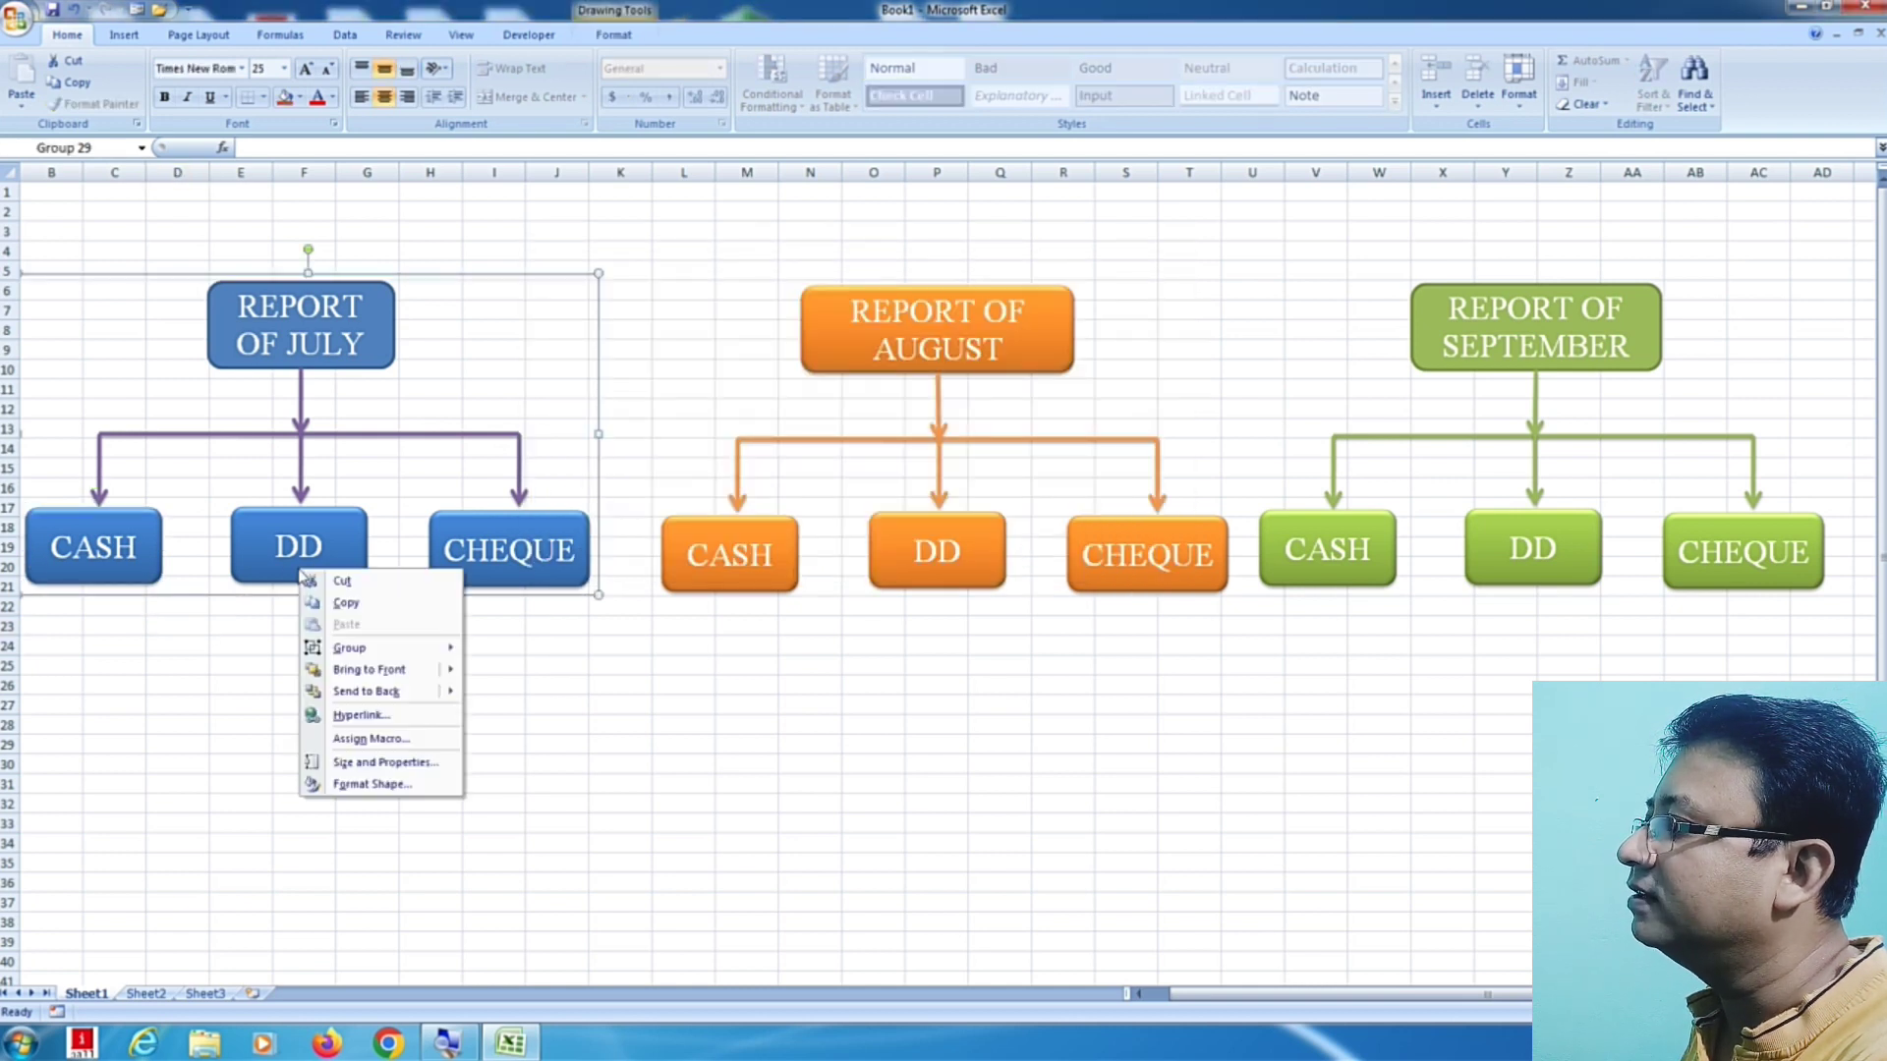
click(202, 623)
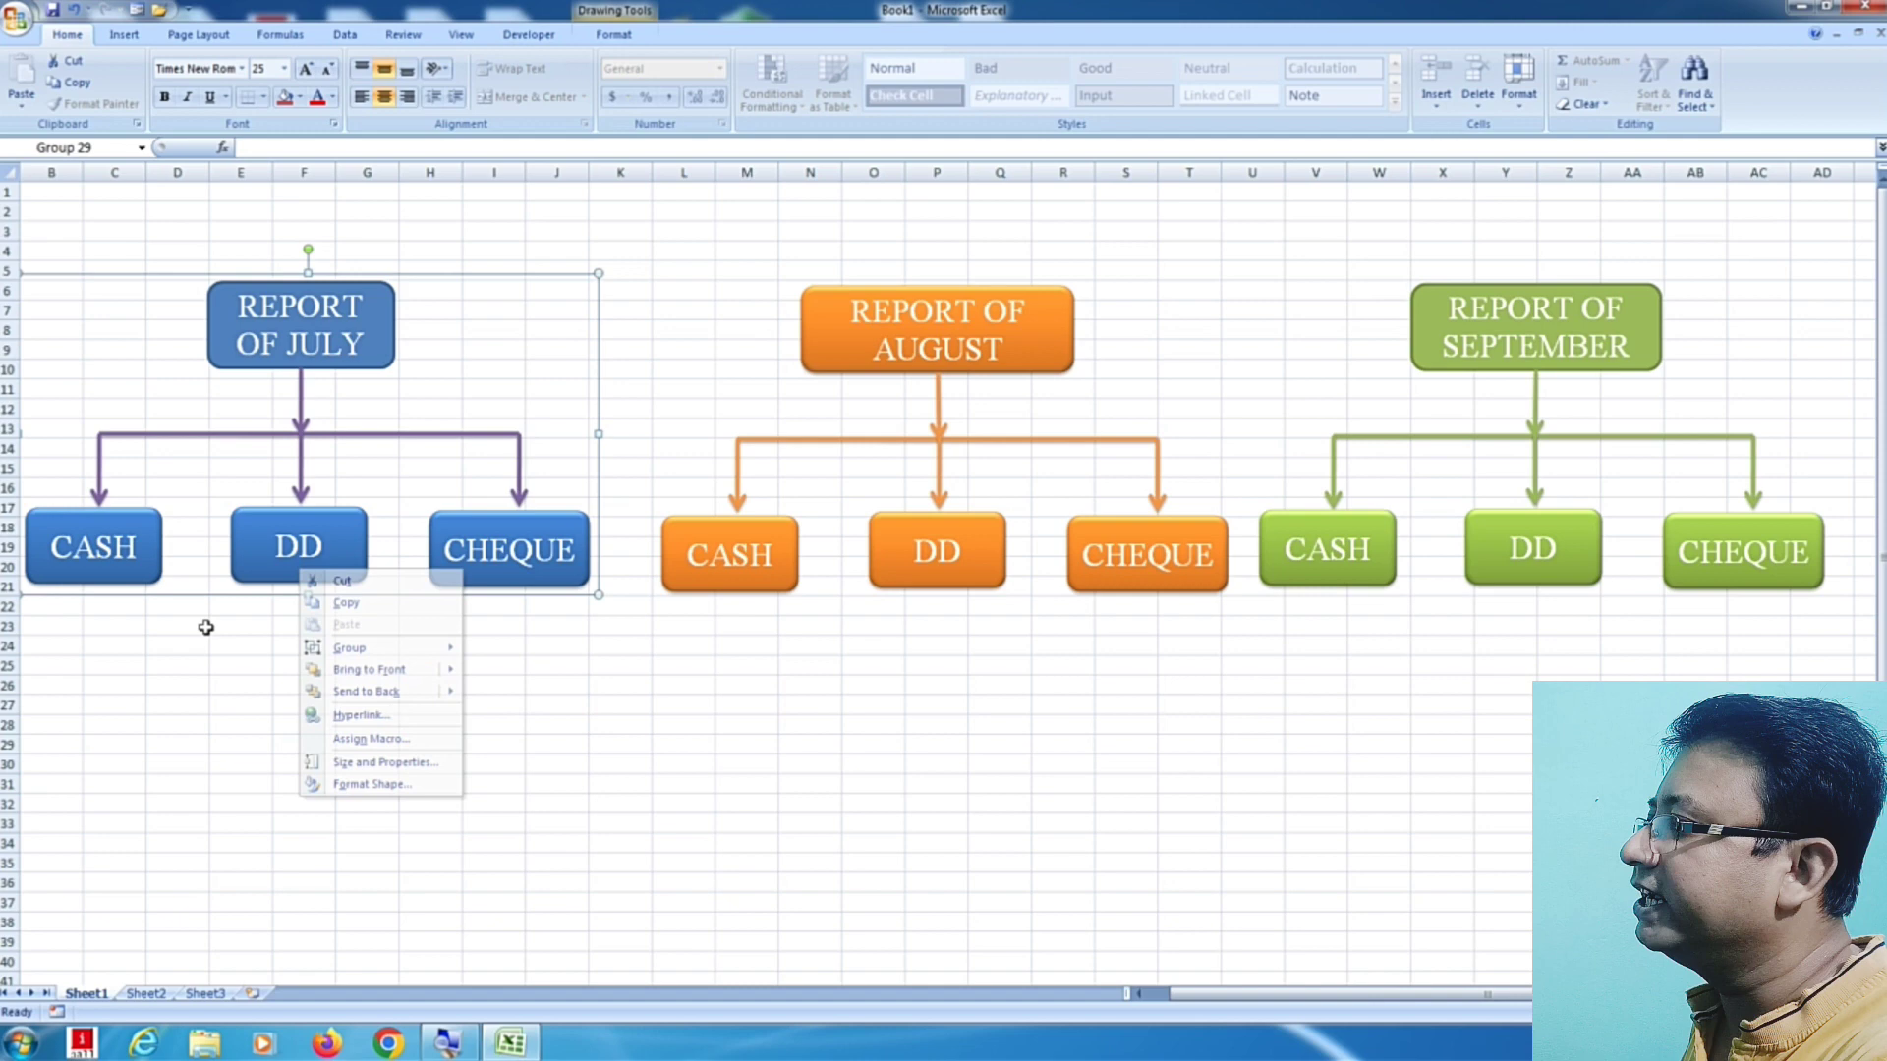
click(128, 575)
click(1012, 595)
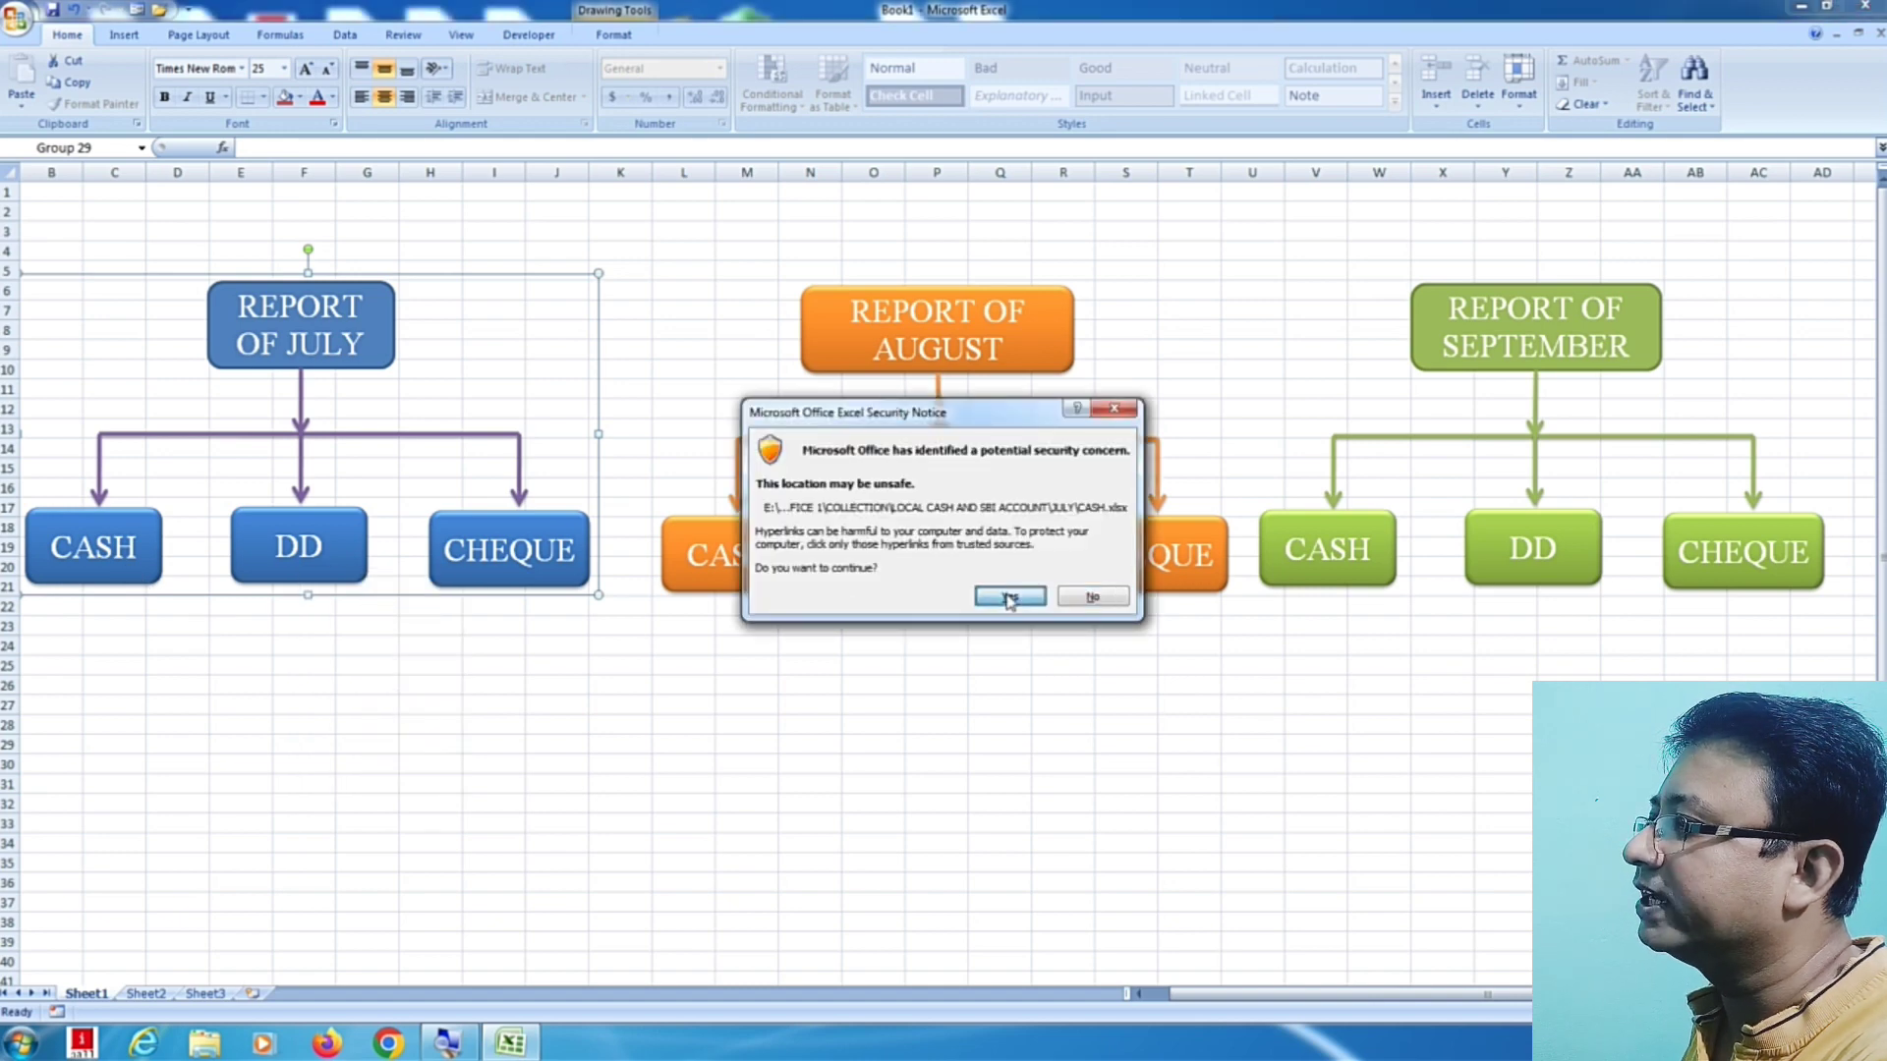
scroll(1155, 318, up, 5)
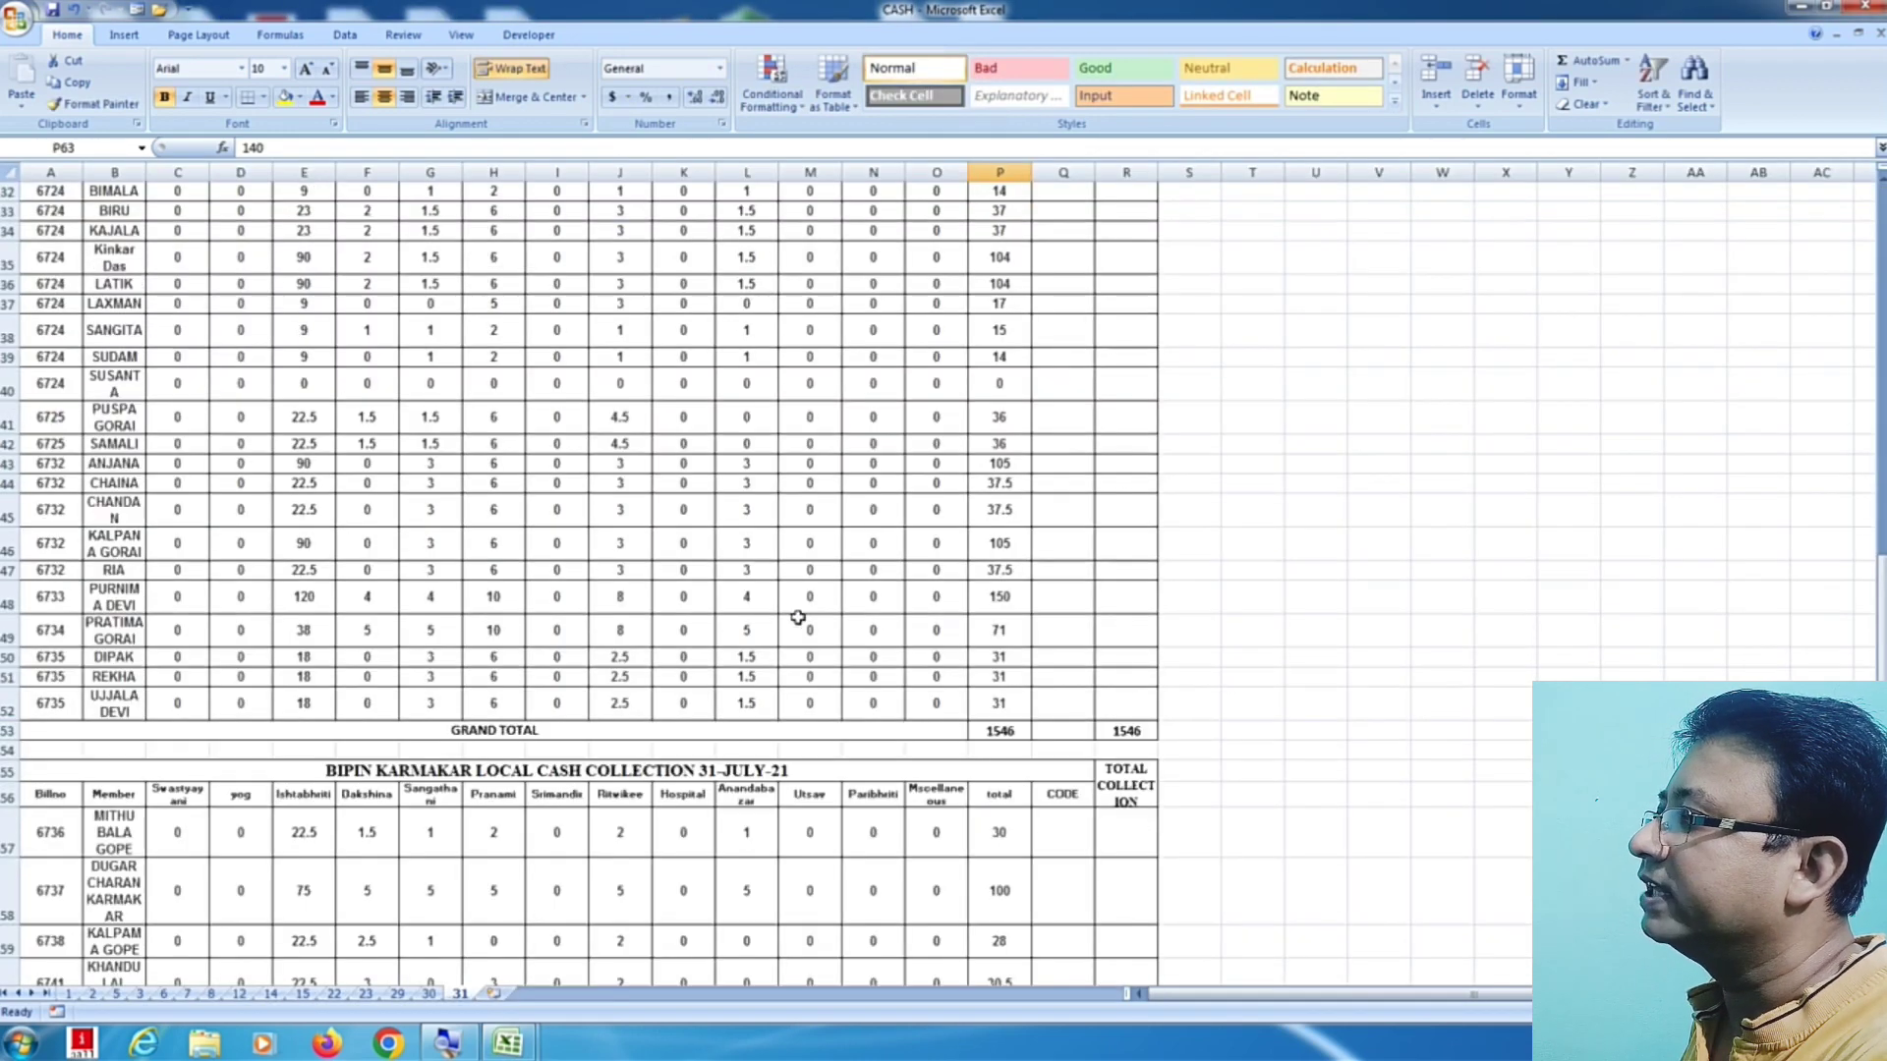
scroll(1301, 348, up, 5)
key(alt+Tab)
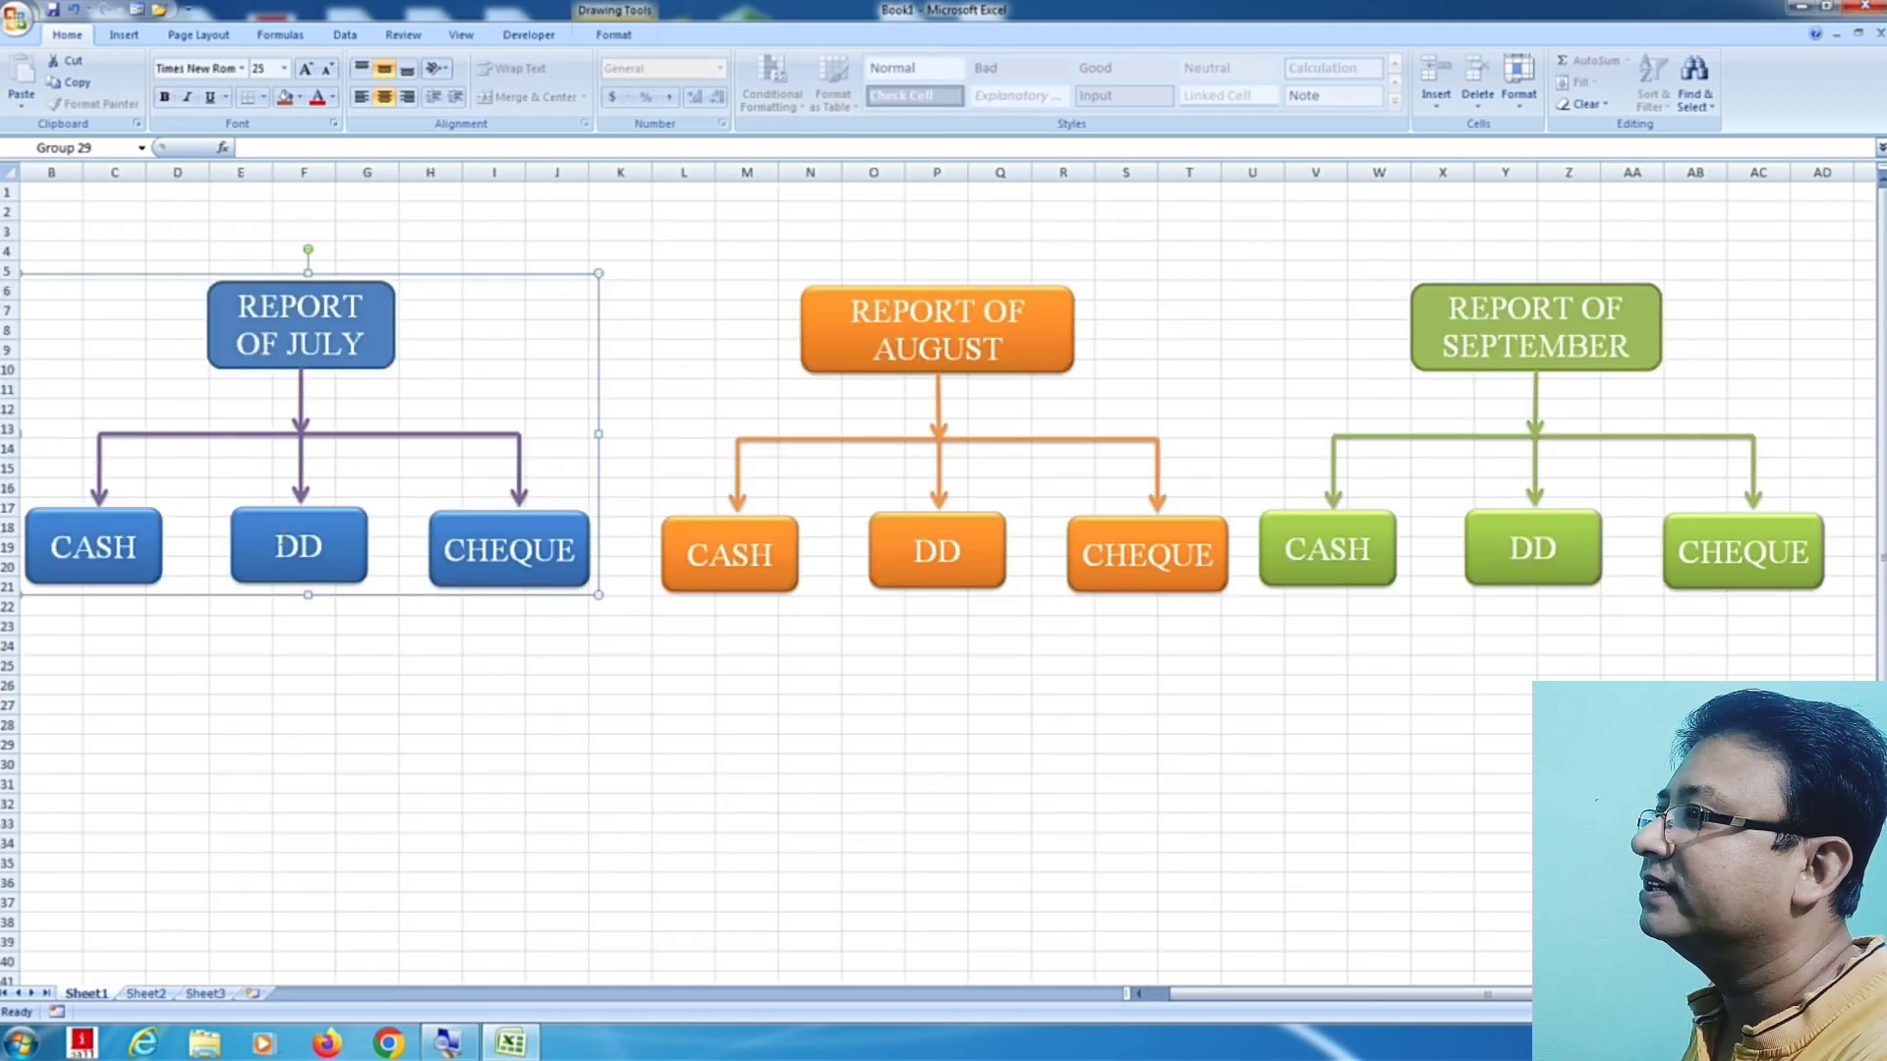
Step: Hyperlink the July DD box to the DD workbook in the JULY collection folder
right_click(303, 565)
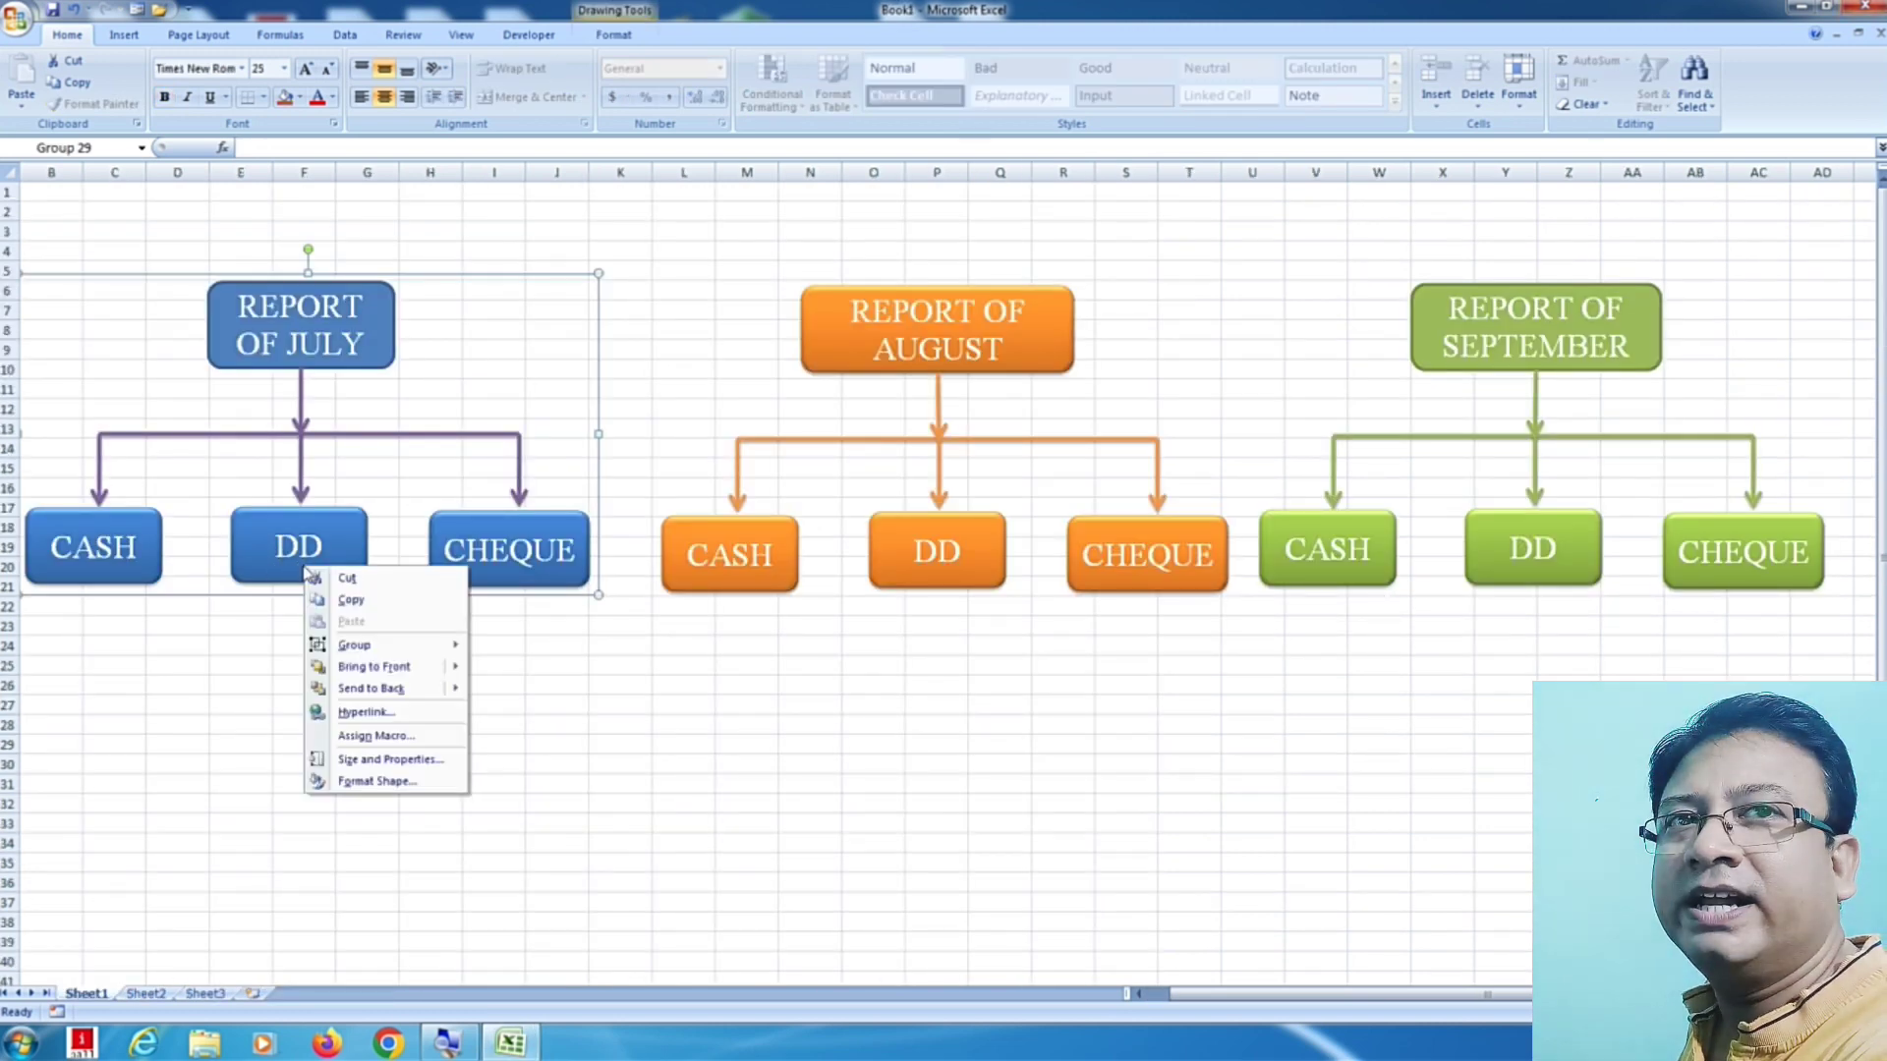
key(Escape)
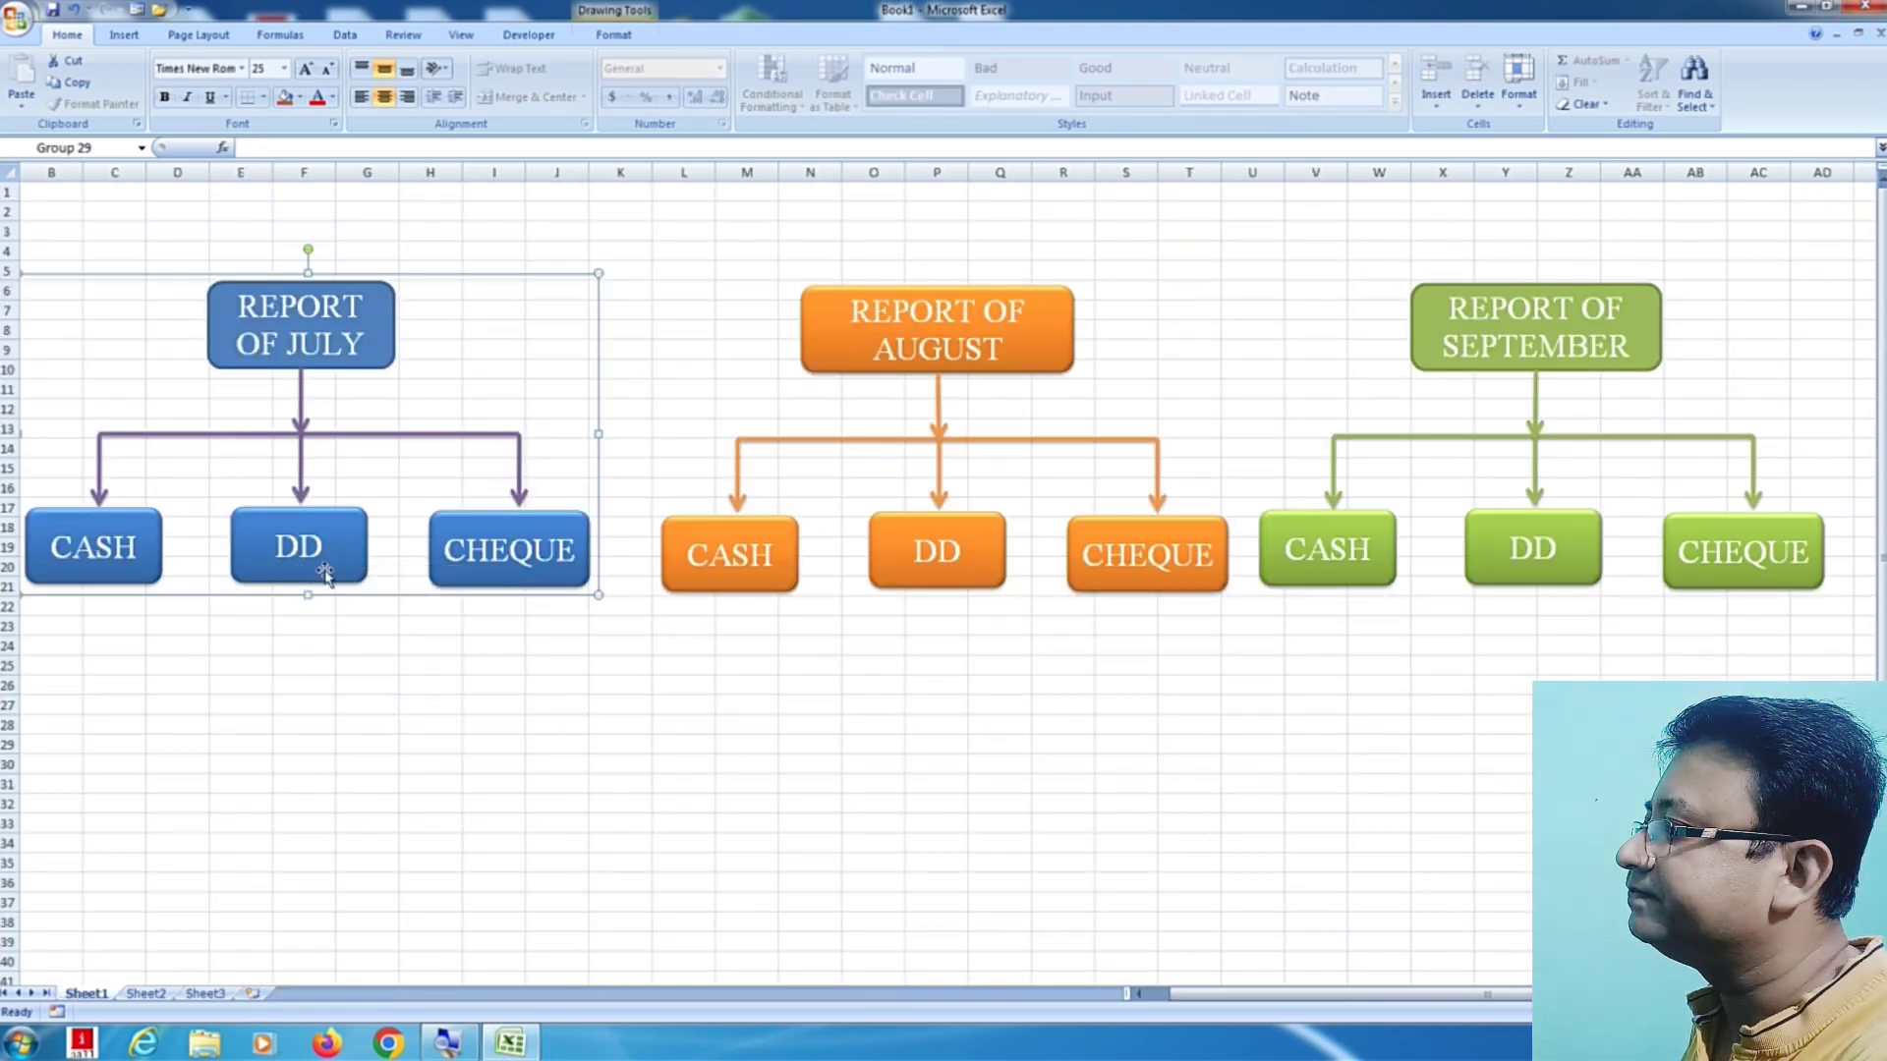
click(325, 572)
right_click(327, 572)
click(426, 743)
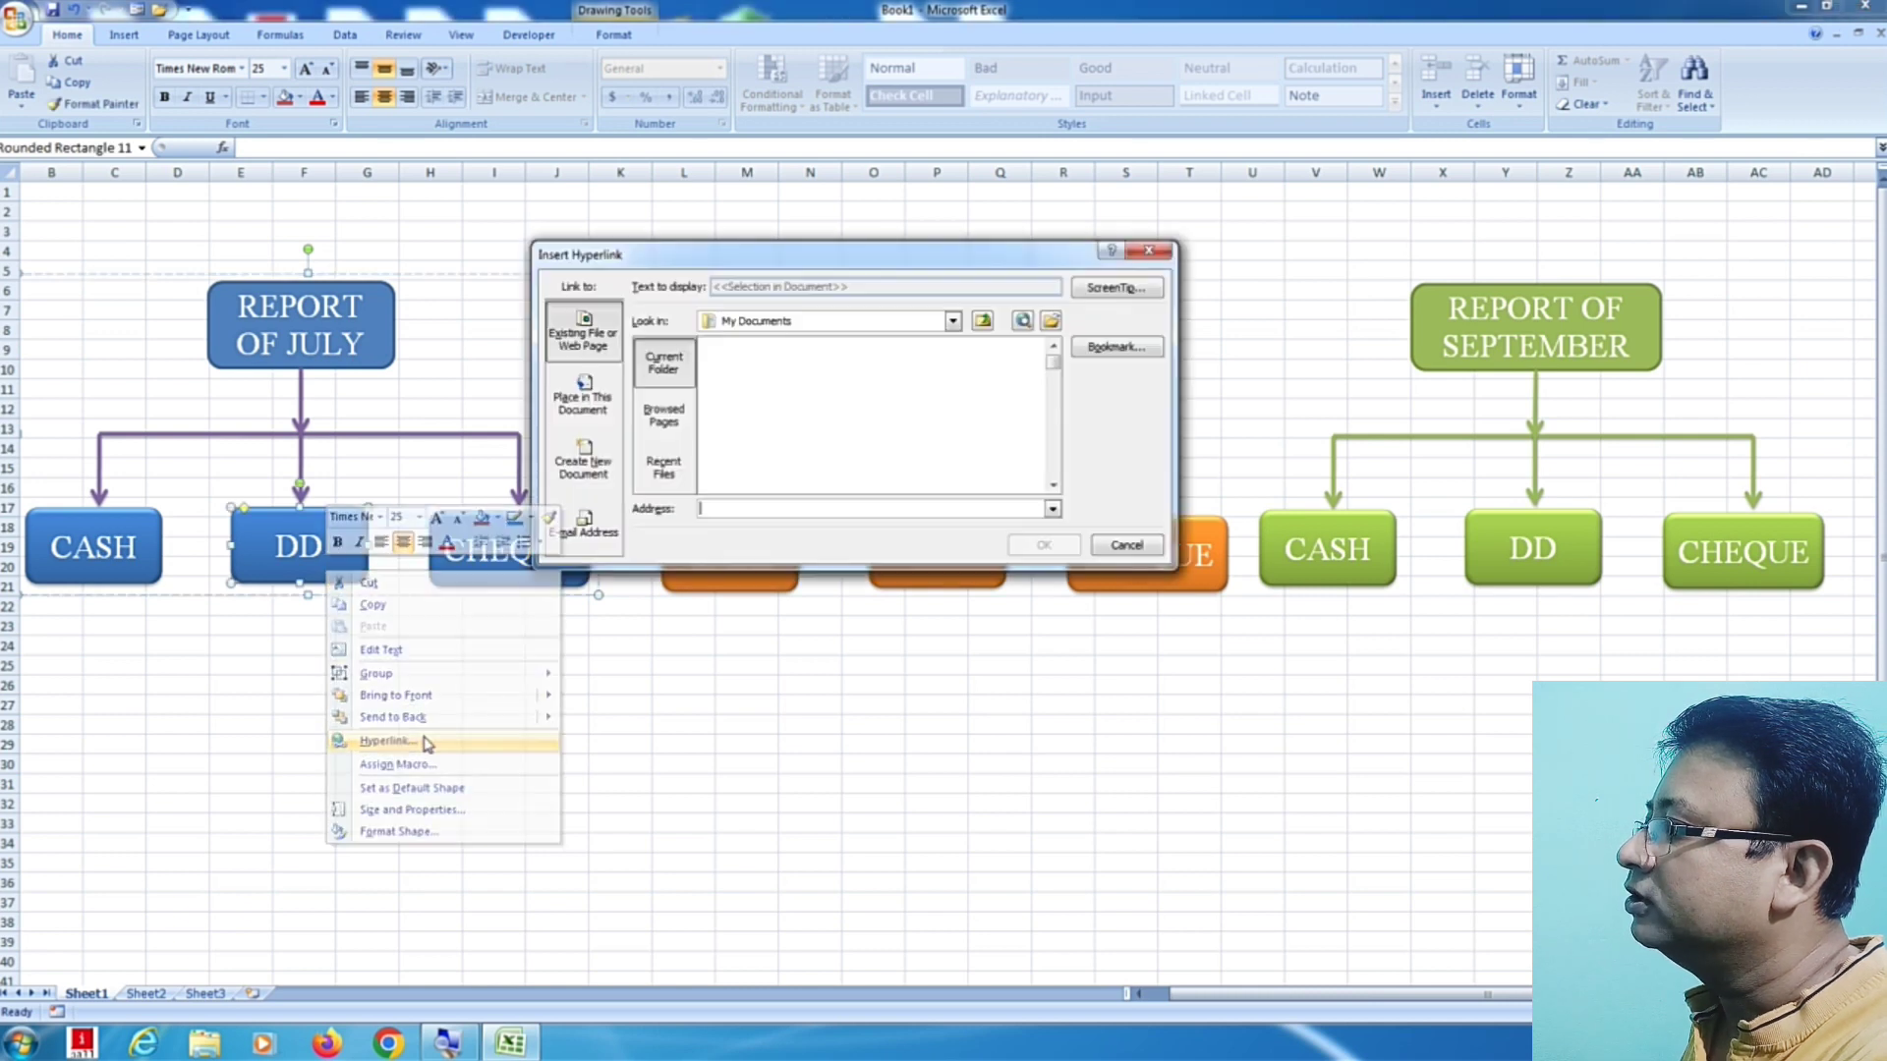
click(797, 331)
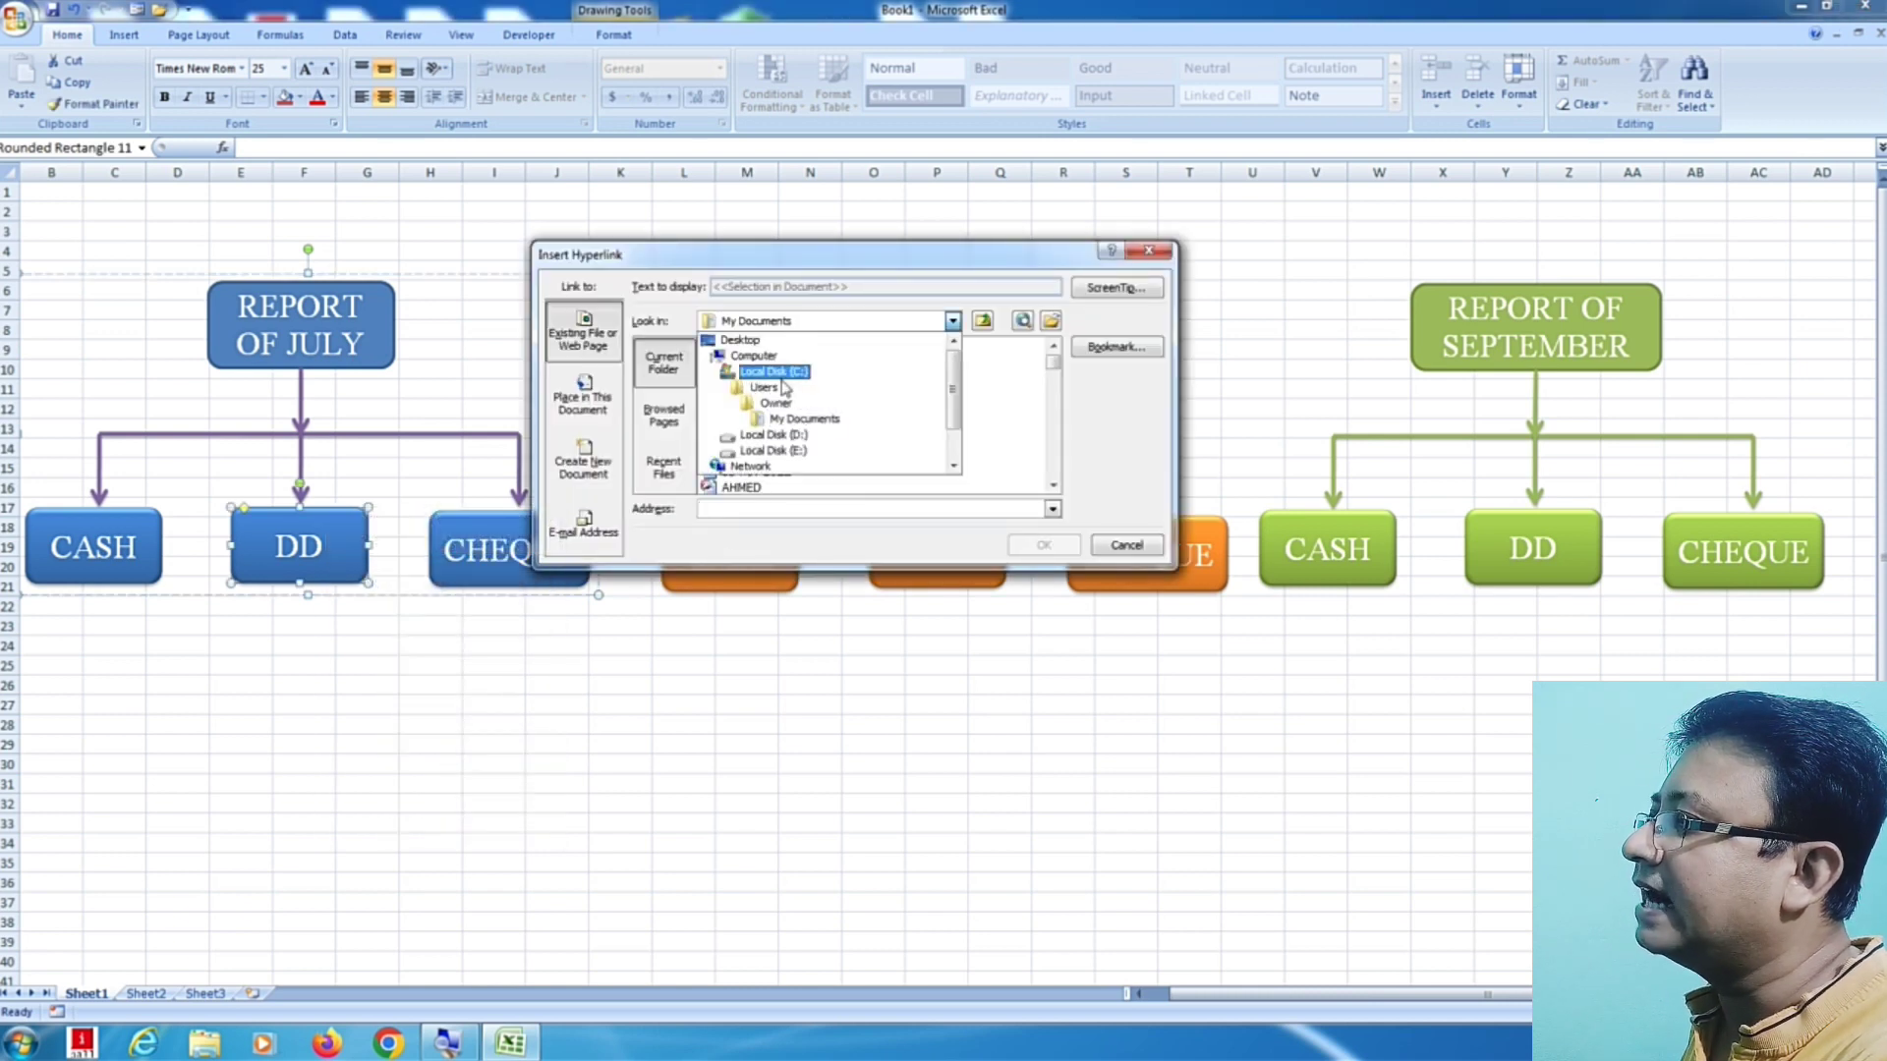
click(794, 440)
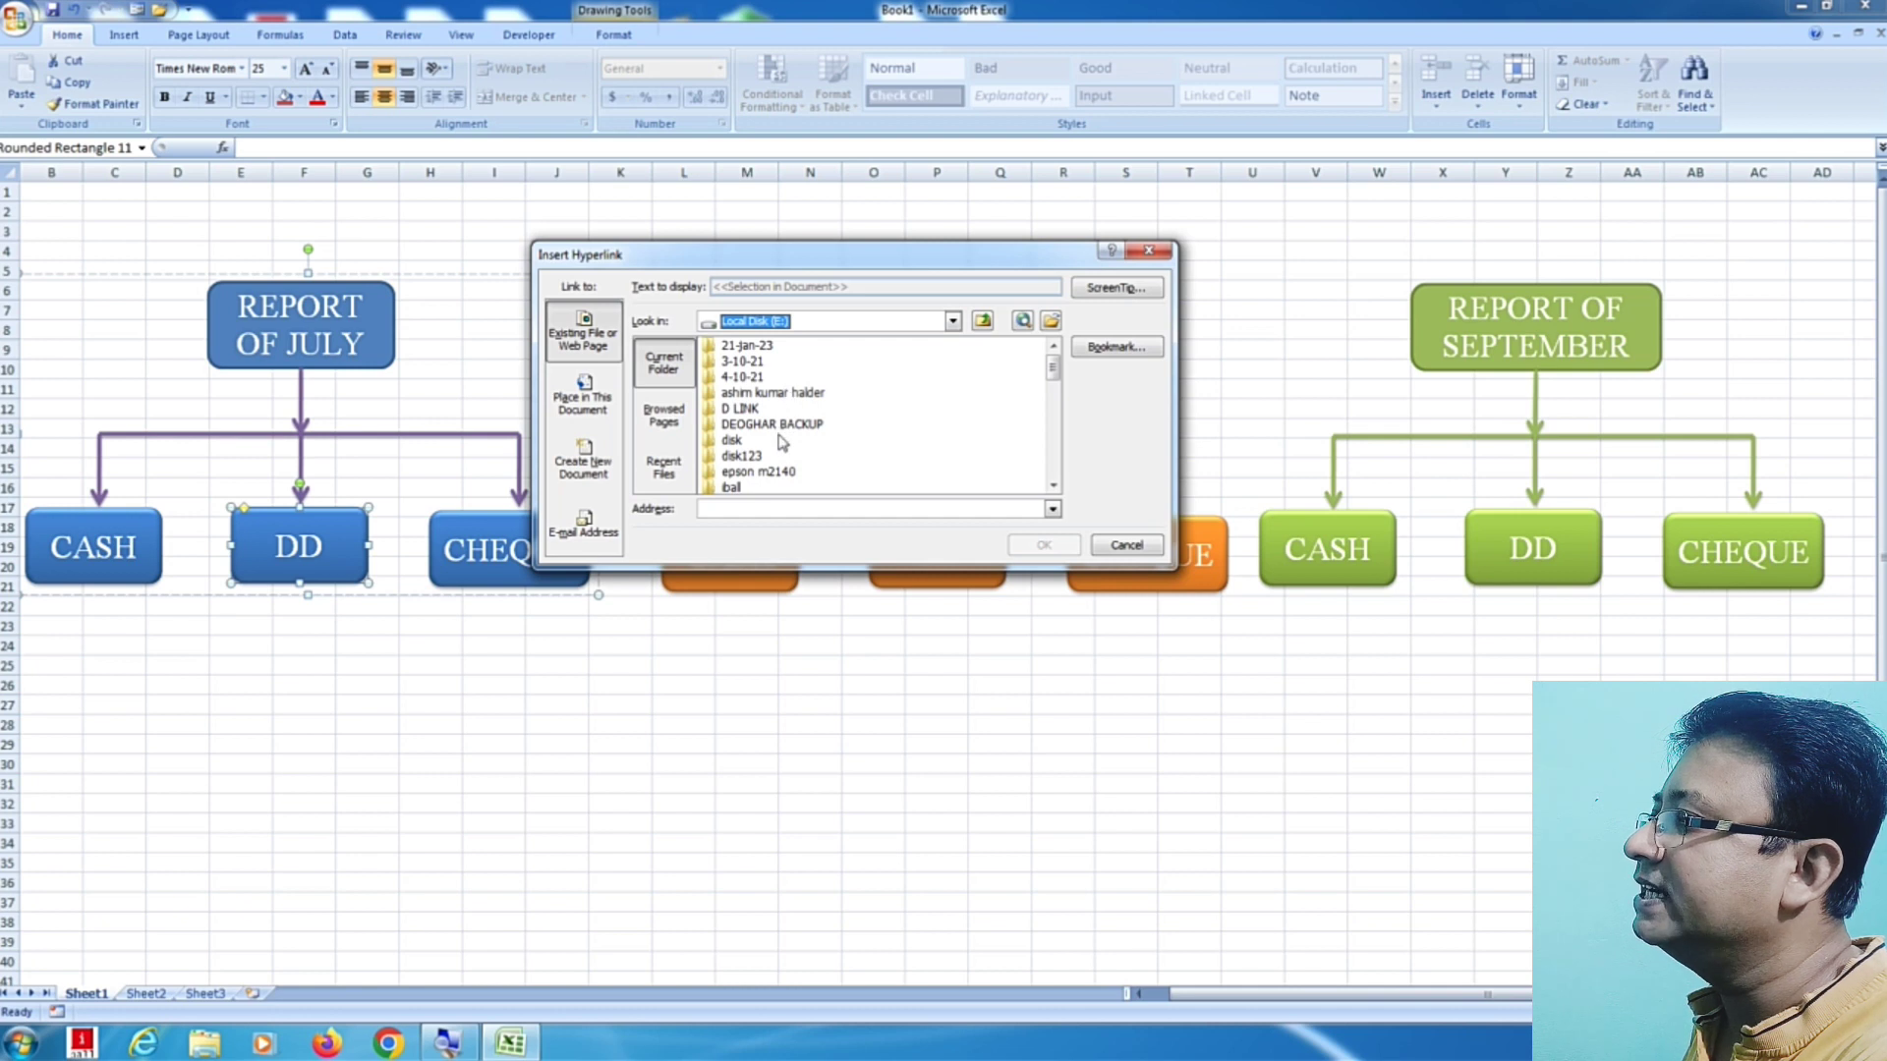
drag(1049, 376, 1051, 403)
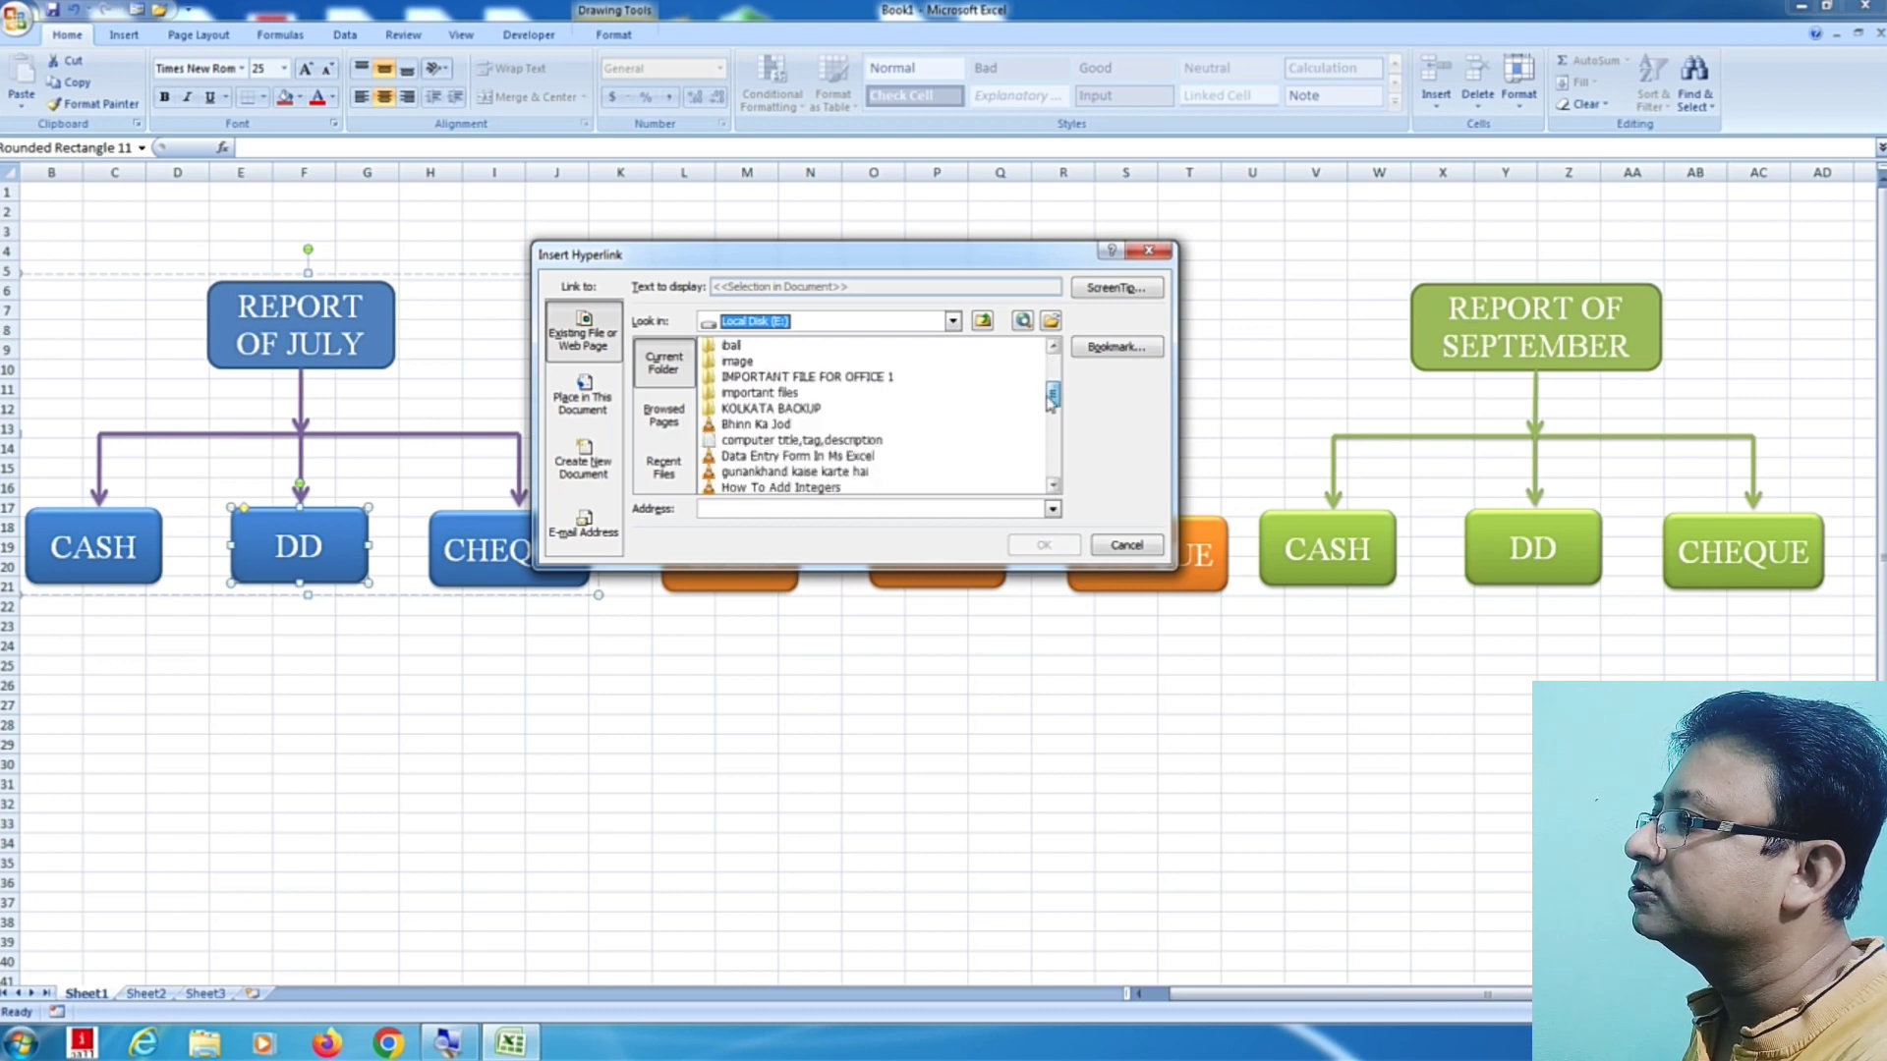
double_click(812, 380)
double_click(804, 378)
click(822, 381)
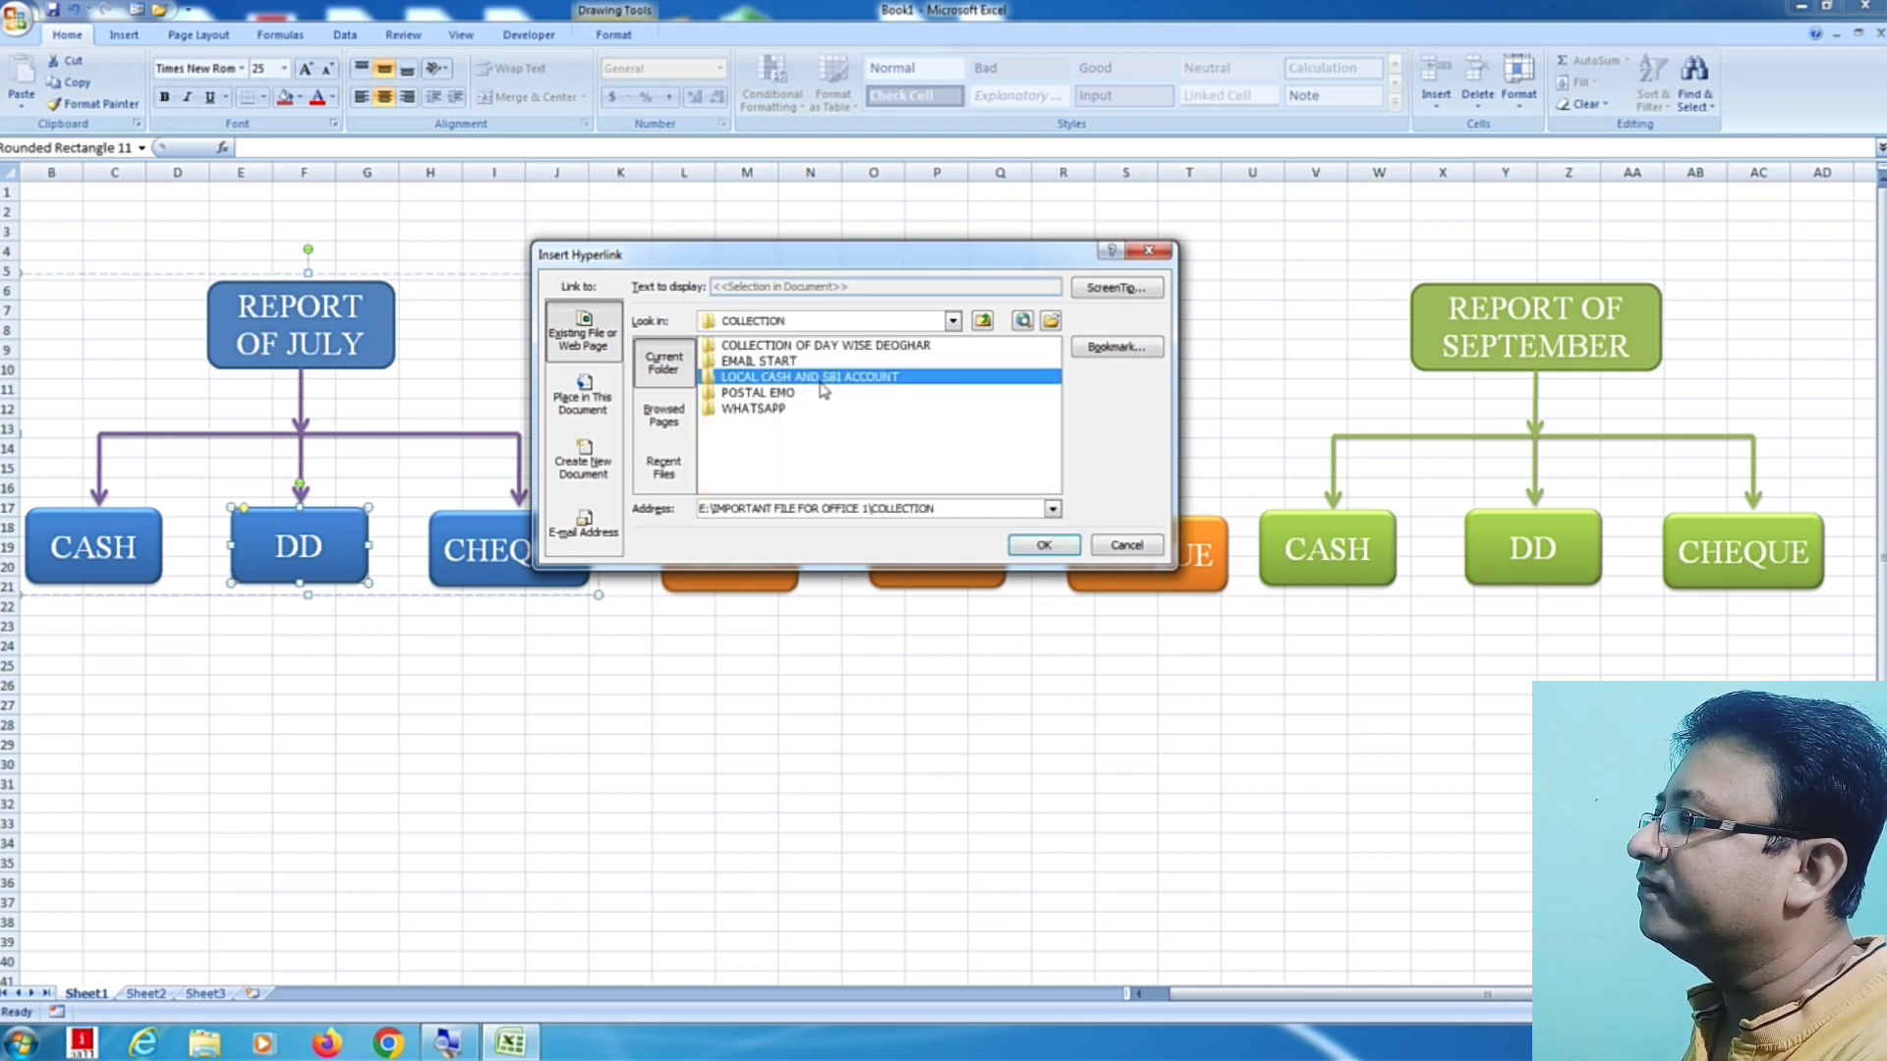
double_click(821, 382)
double_click(742, 363)
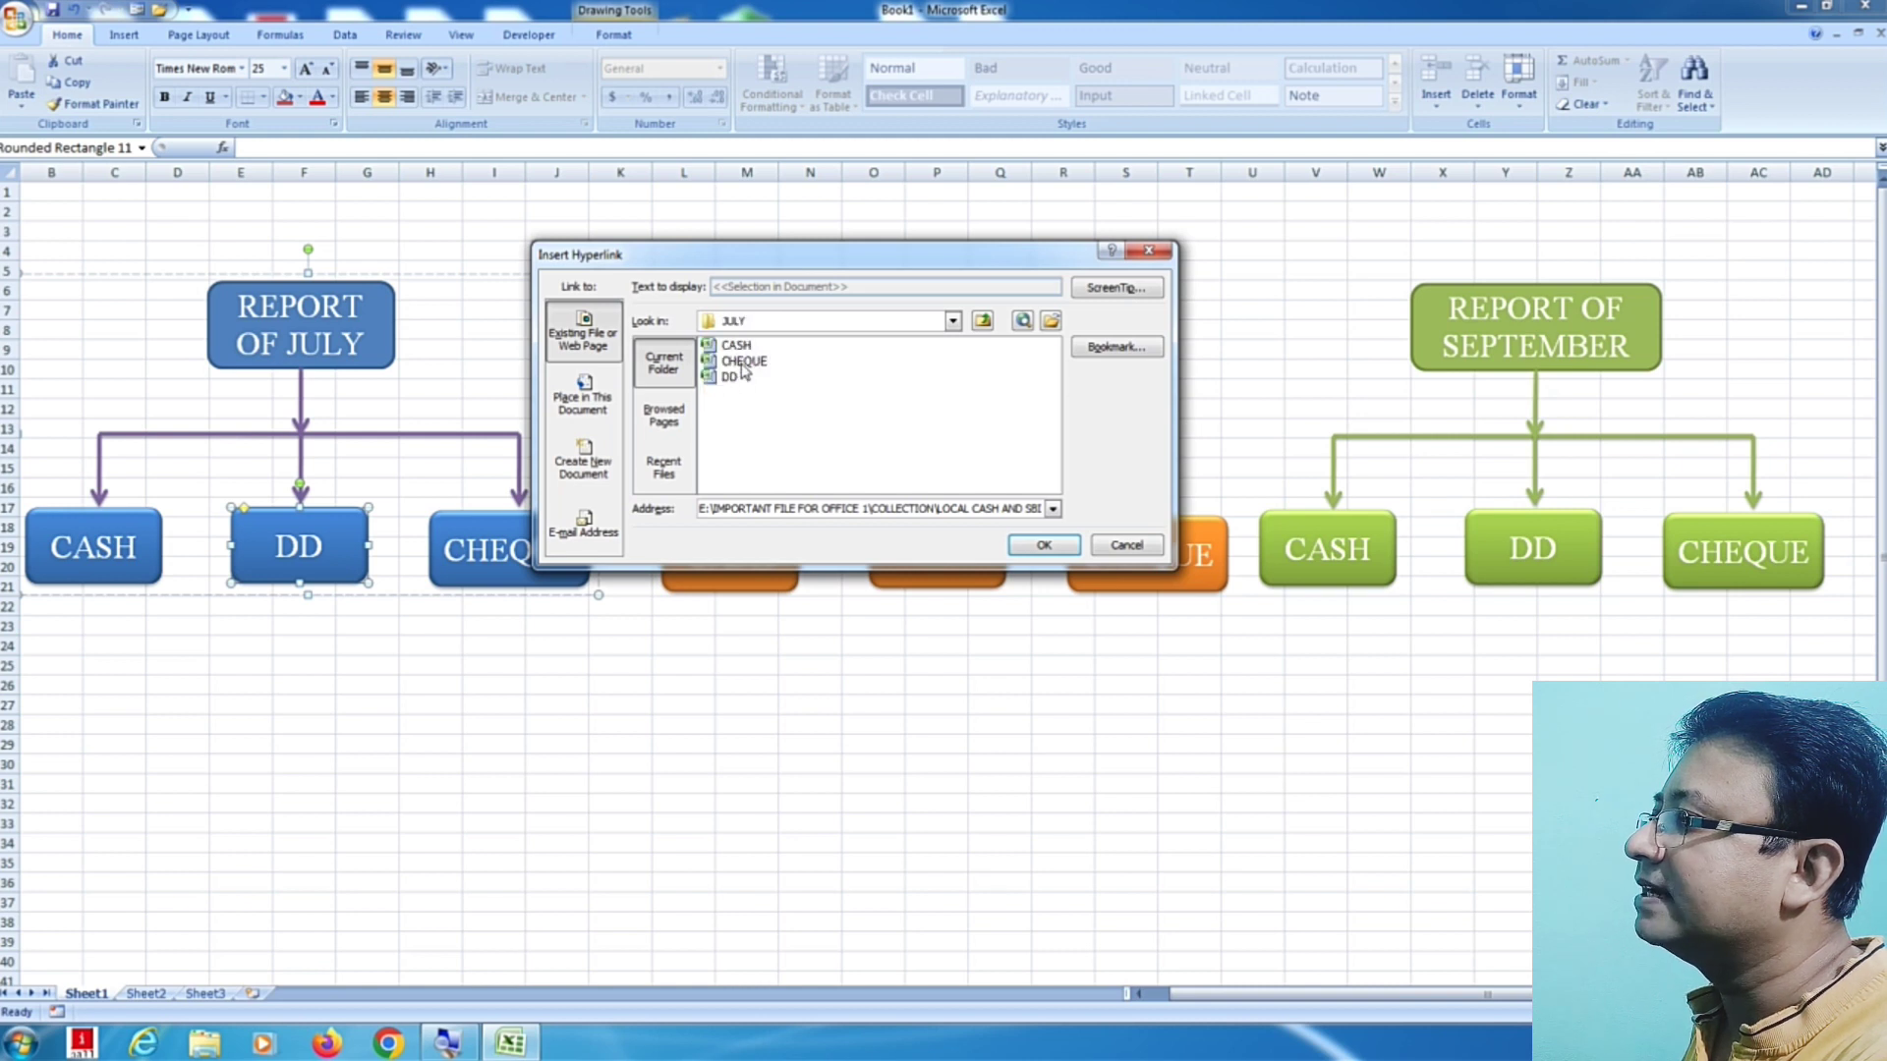
click(731, 378)
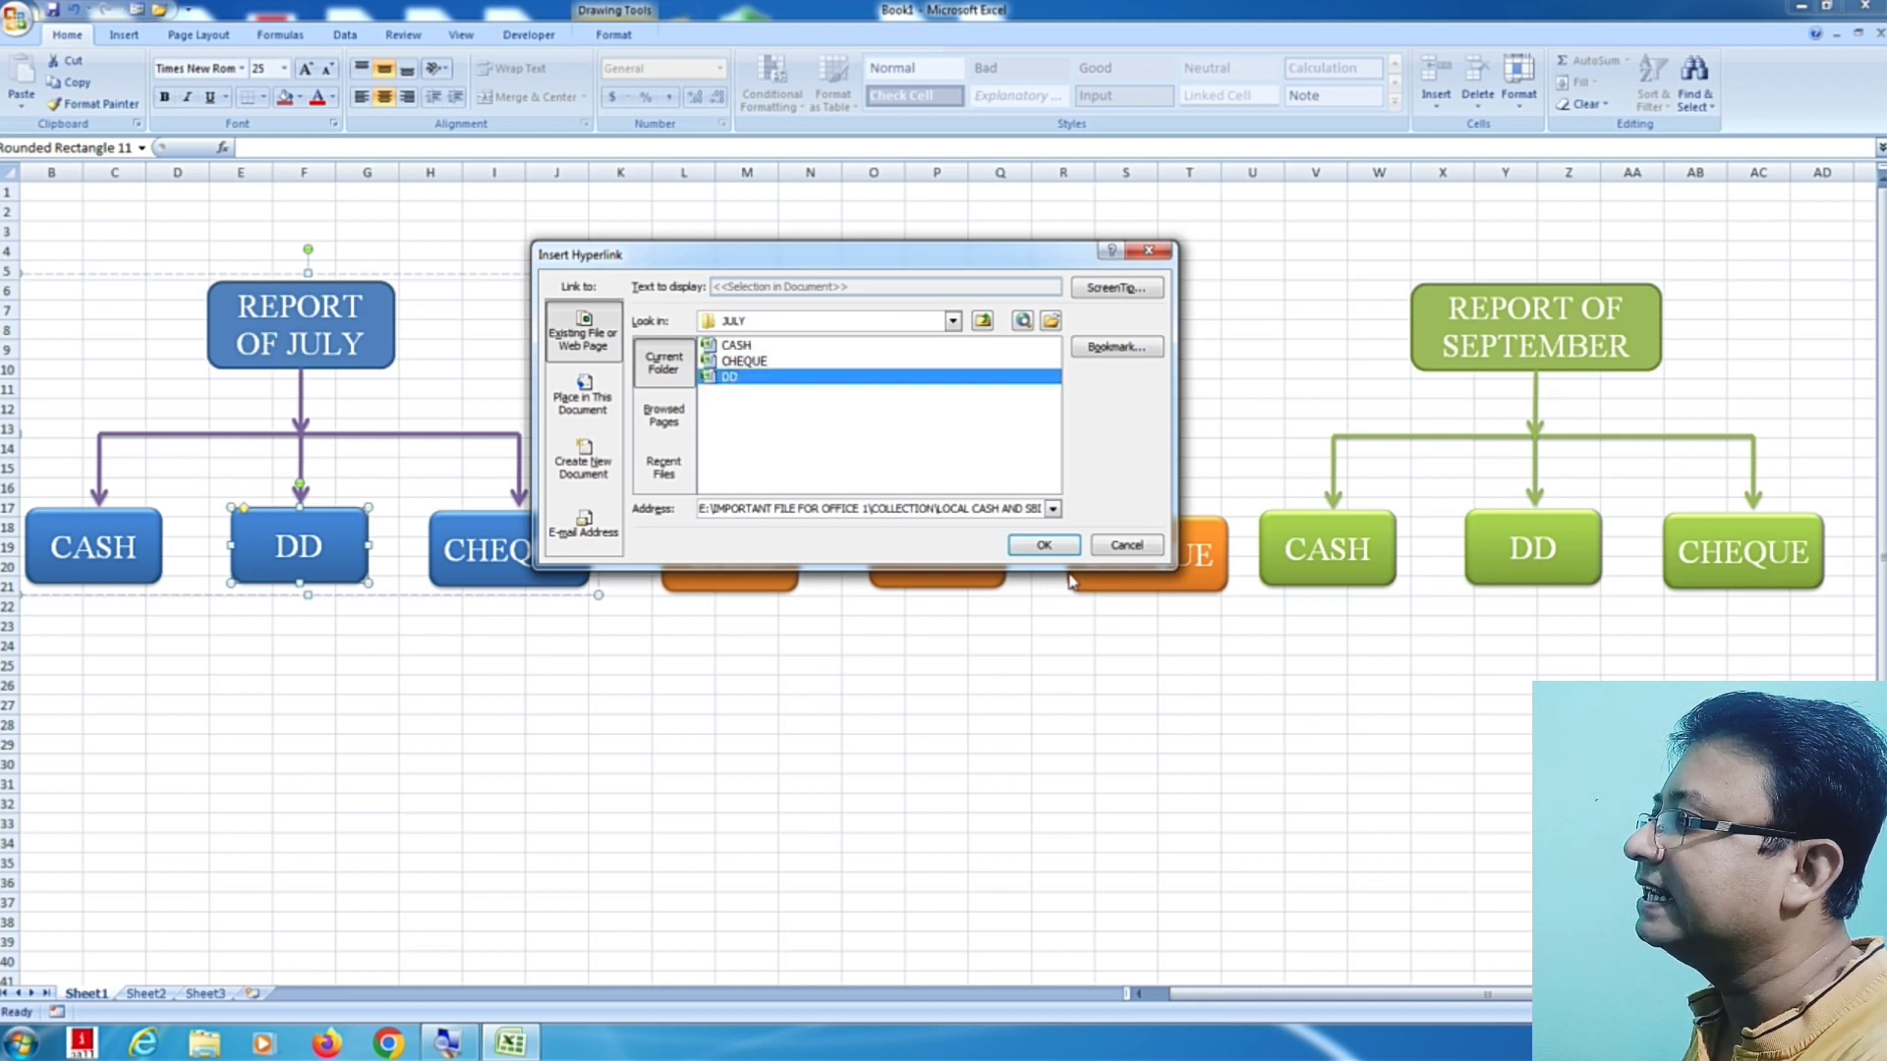
click(1055, 548)
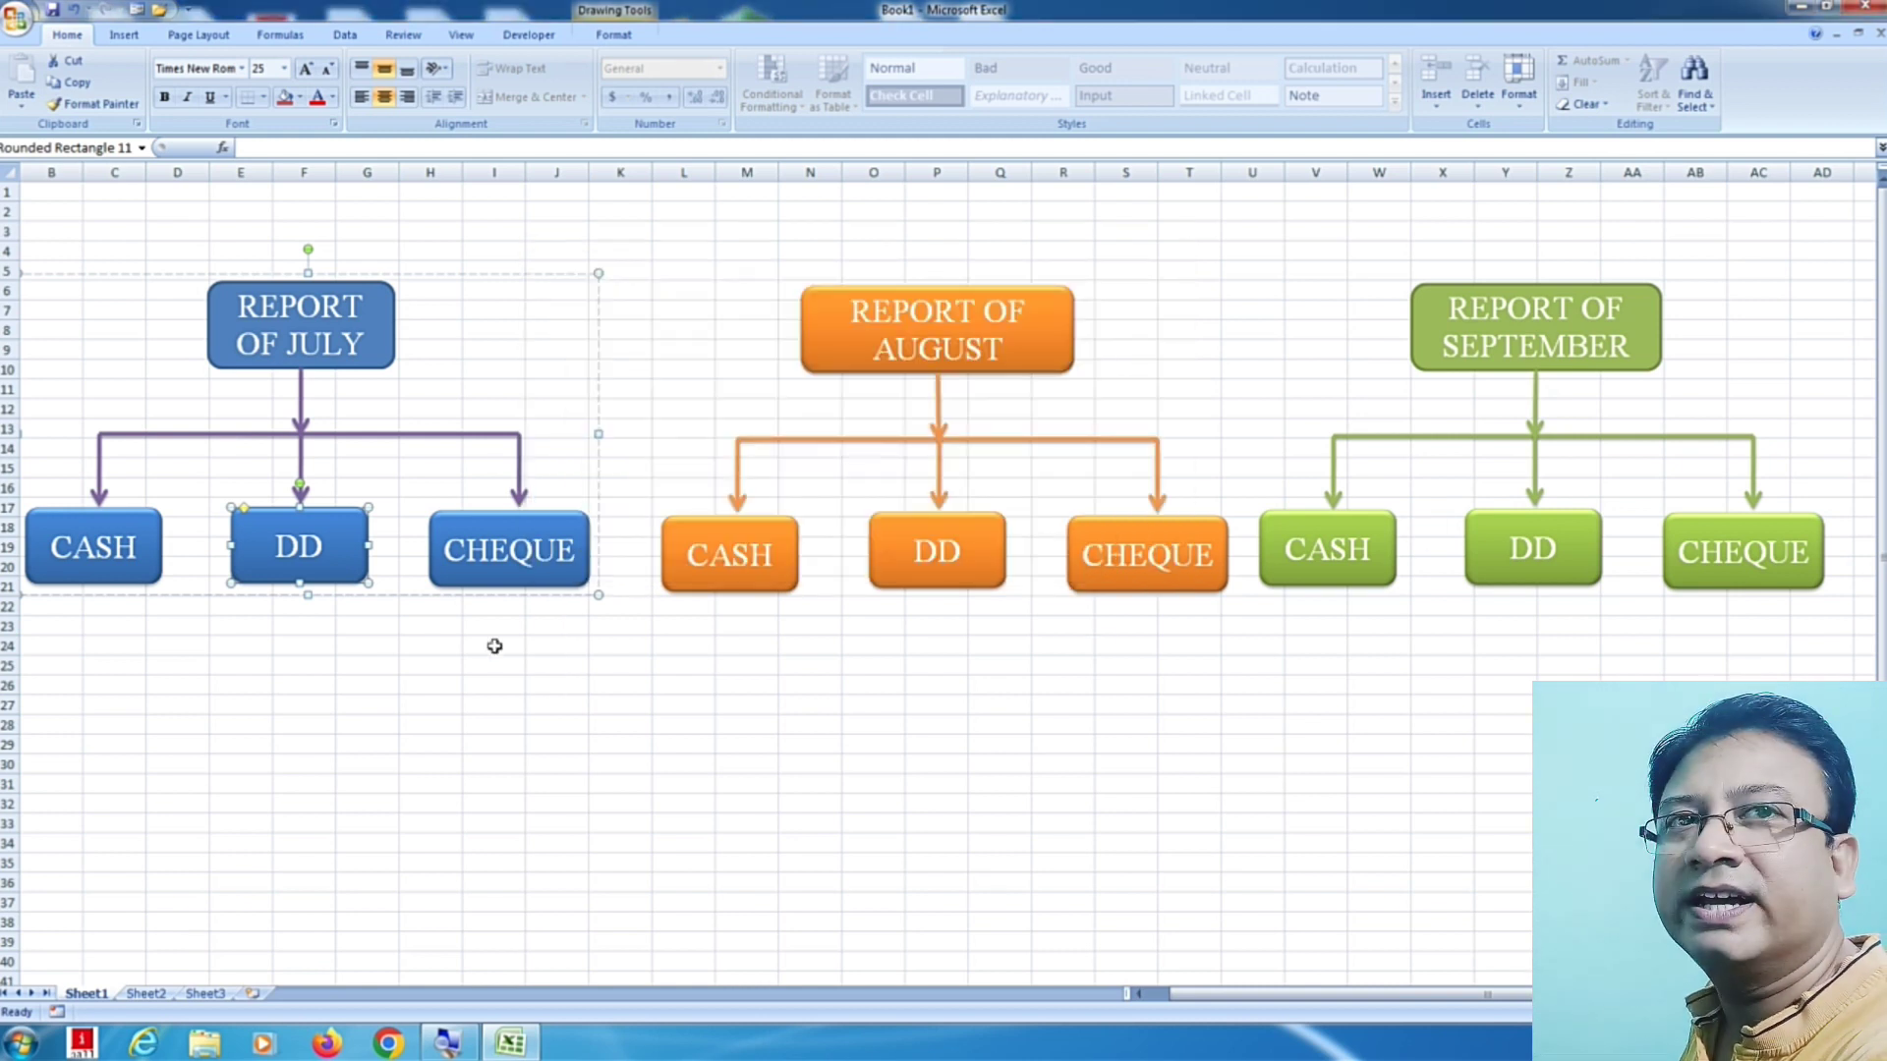
click(556, 722)
Step: Hyperlink the July CHEQUE box to the CHEQUE workbook in the same JULY folder
click(494, 578)
click(495, 579)
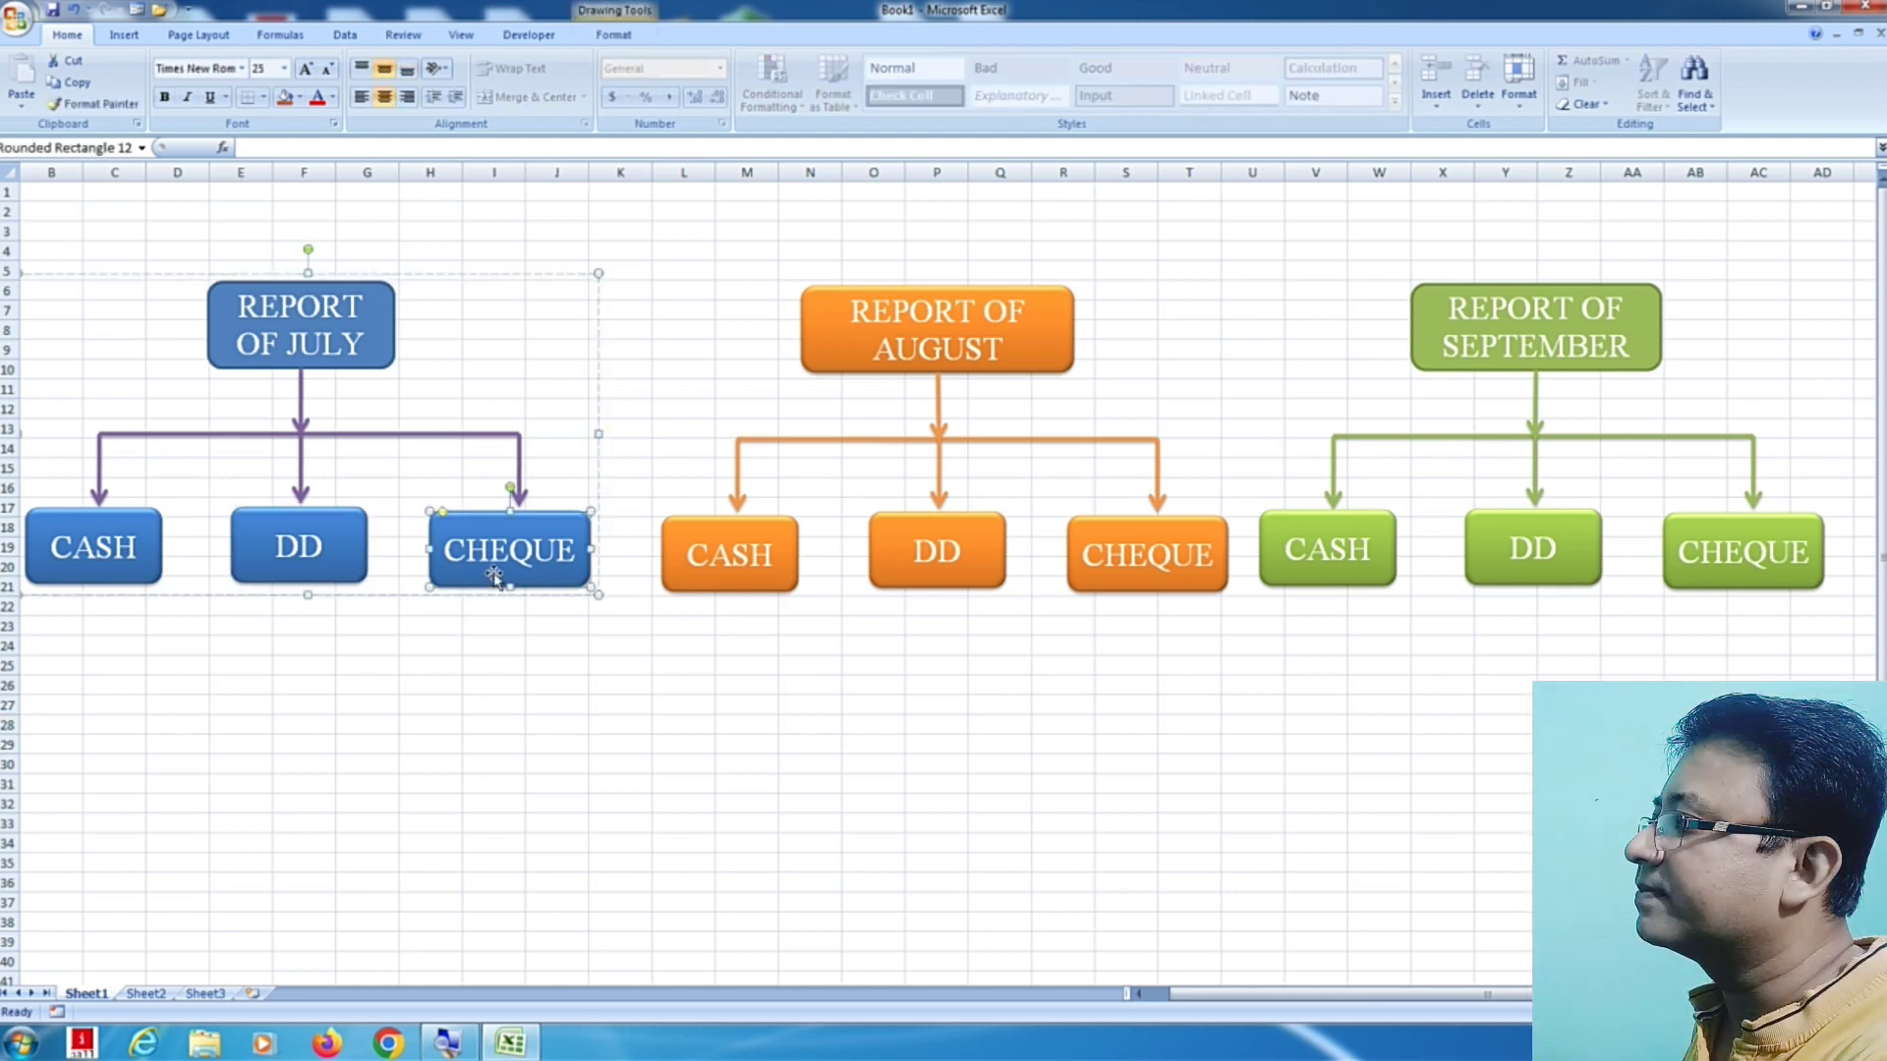
right_click(503, 578)
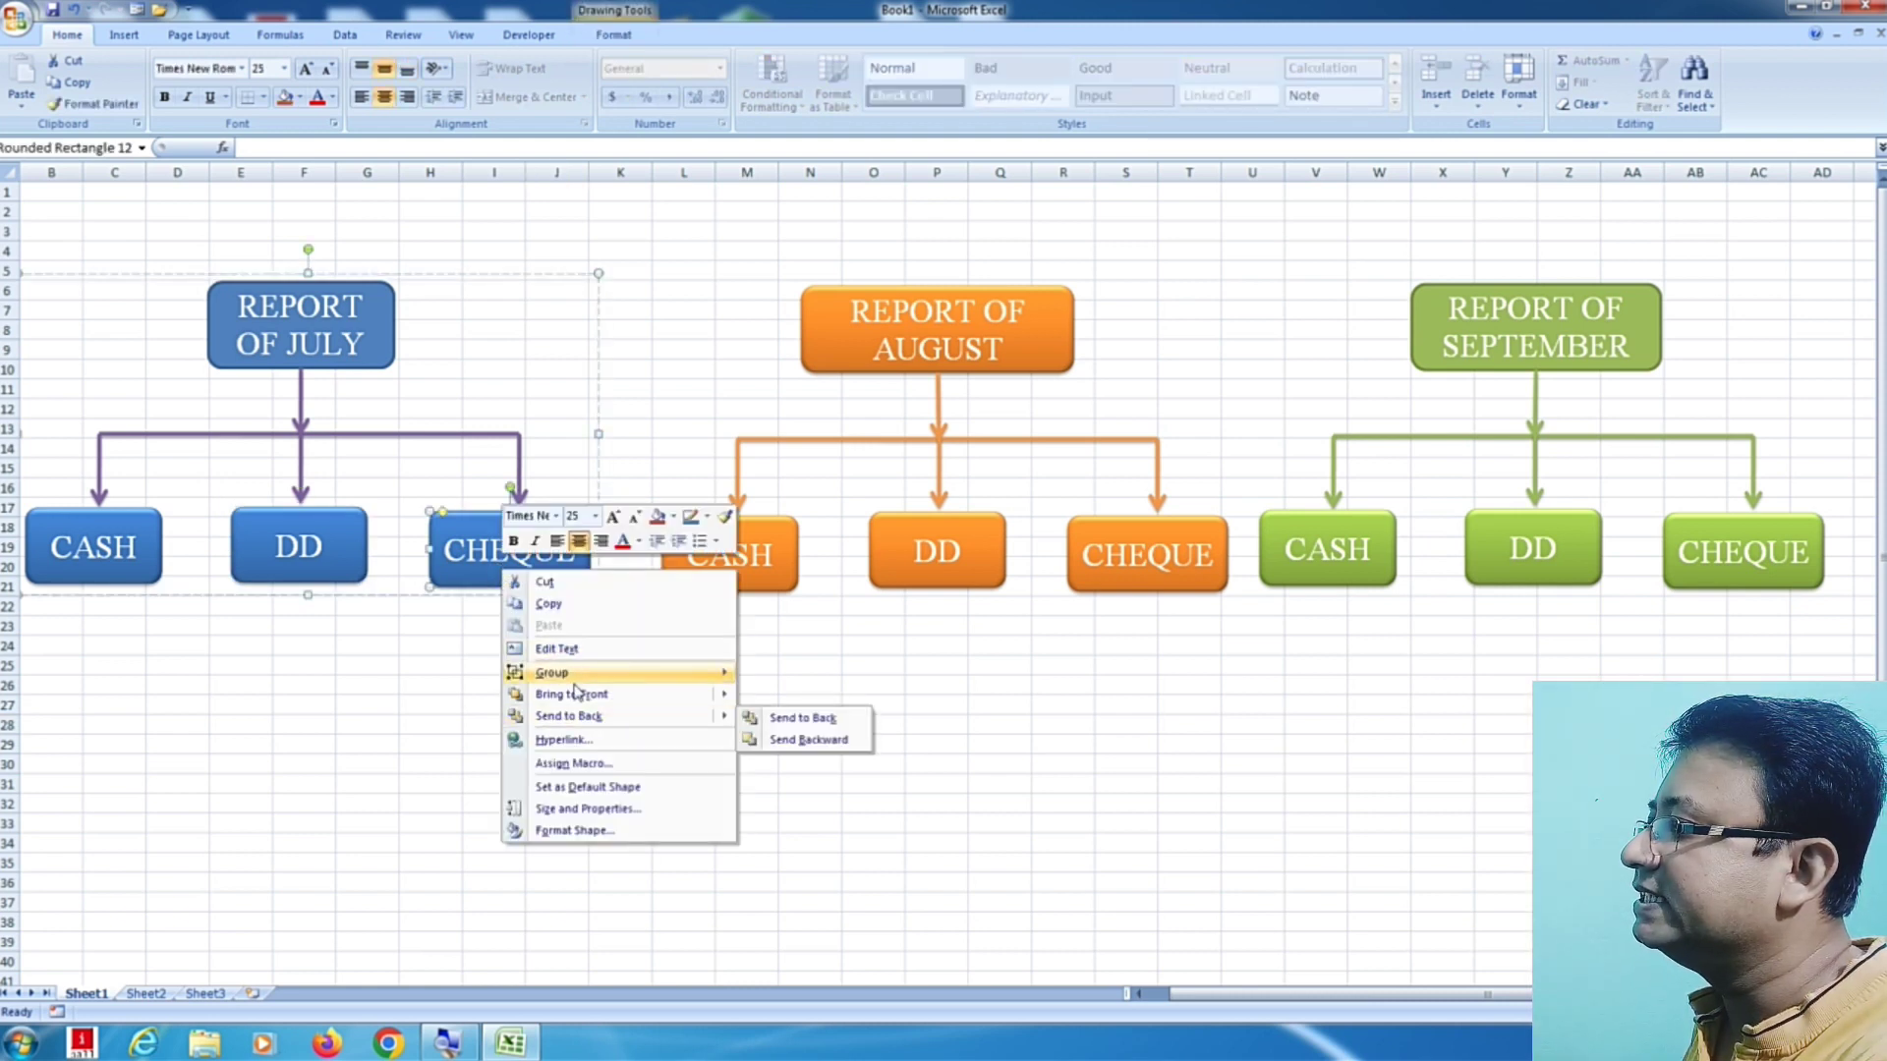
click(577, 745)
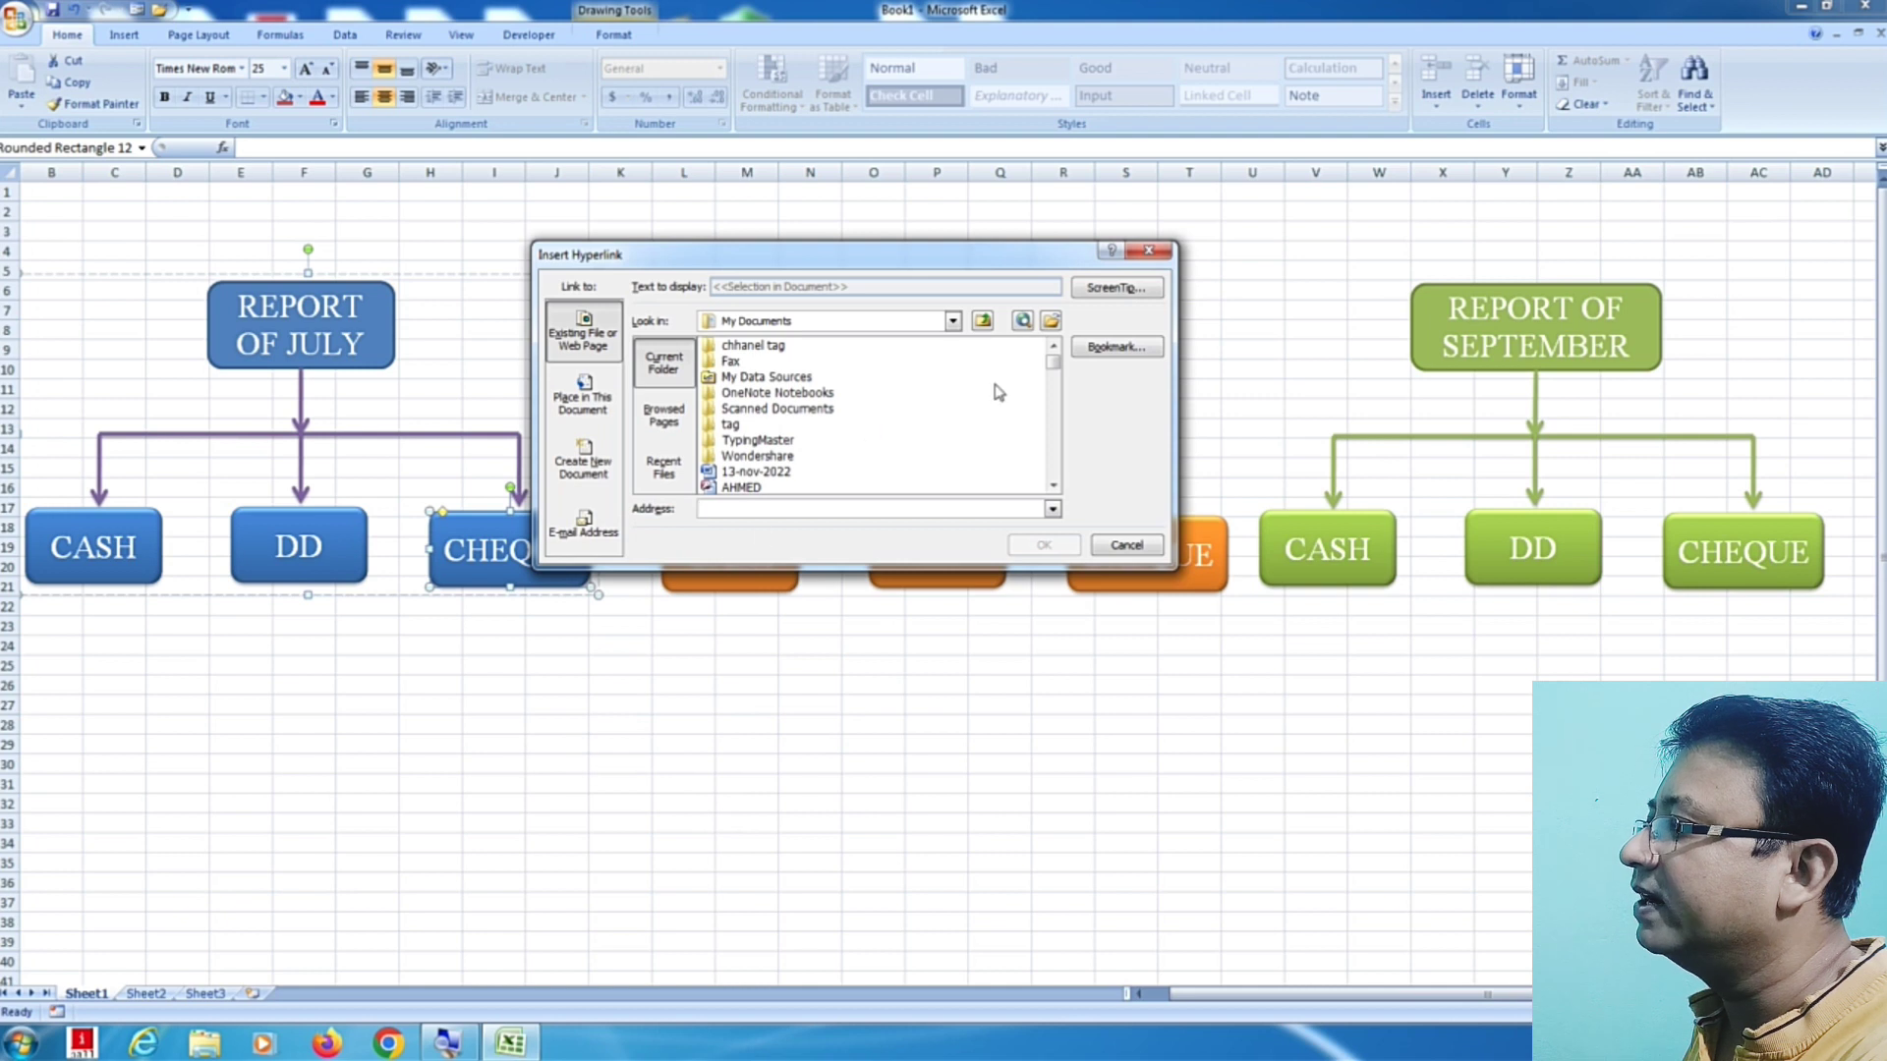
click(848, 323)
click(791, 458)
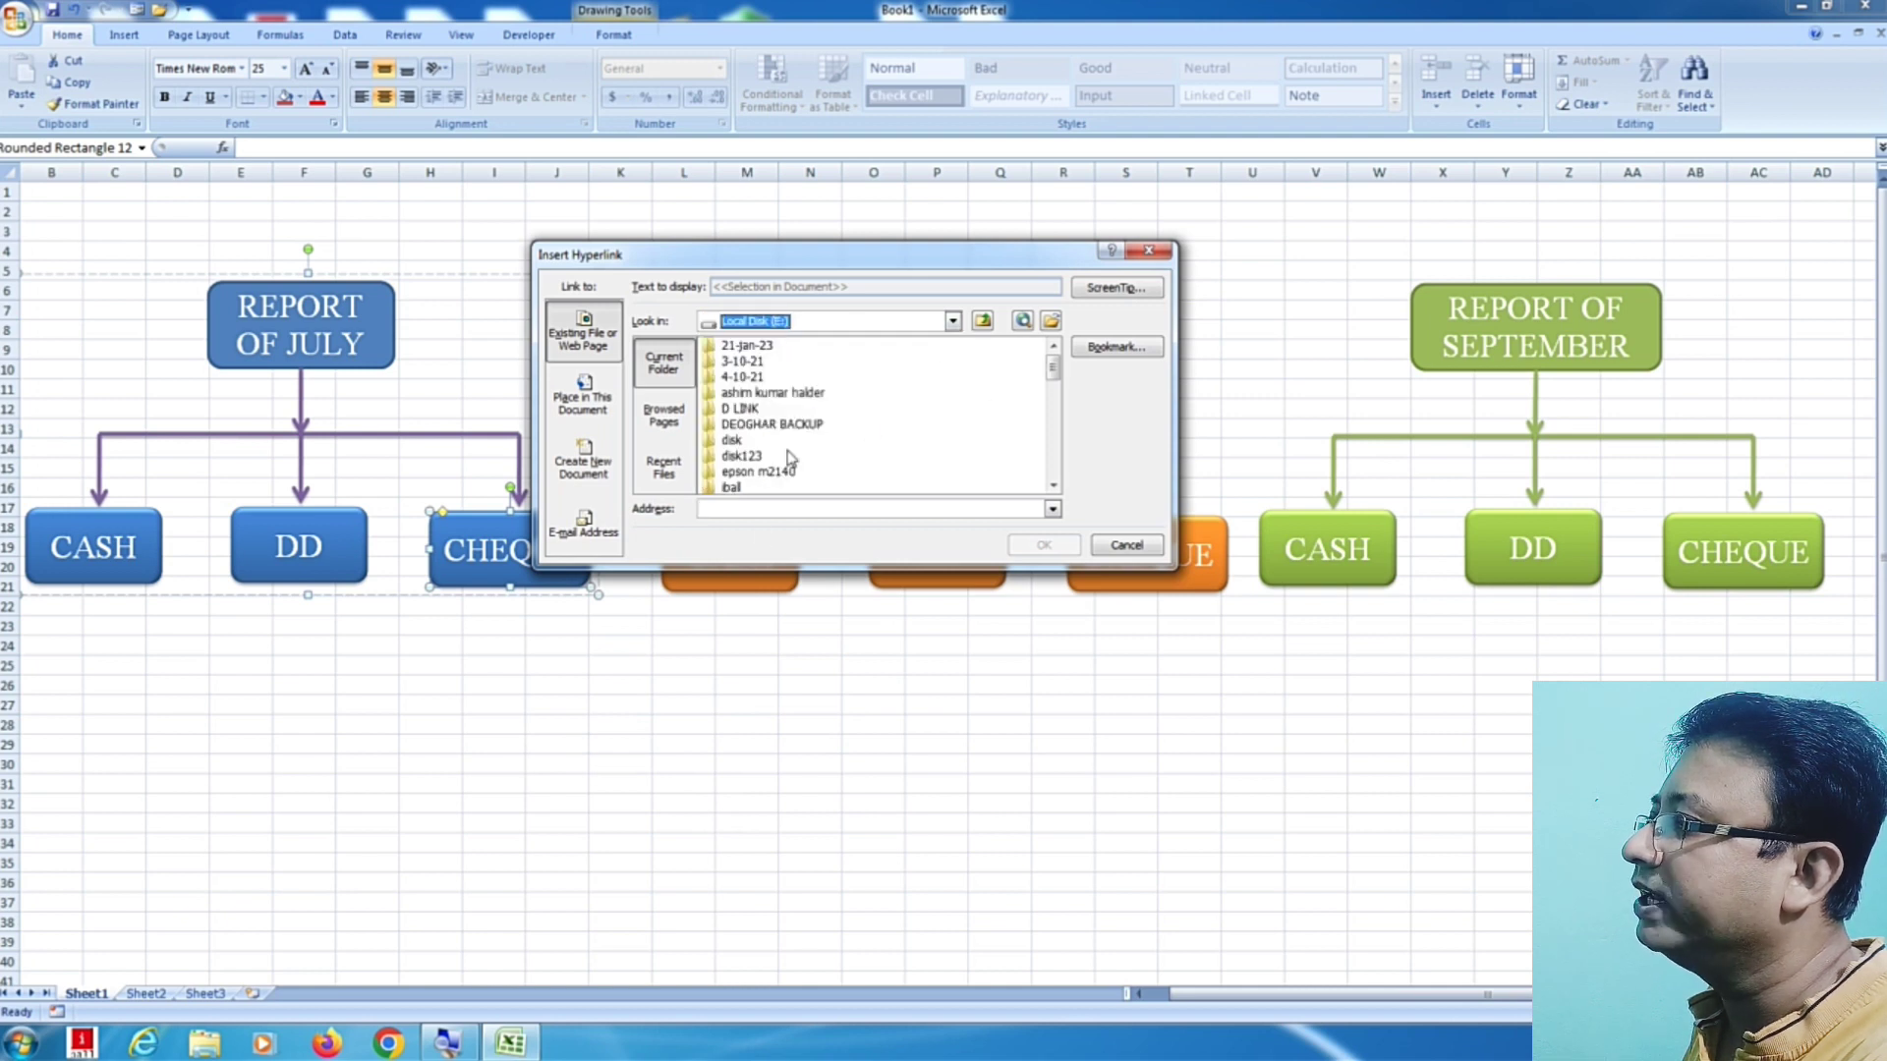
drag(1052, 367, 1062, 405)
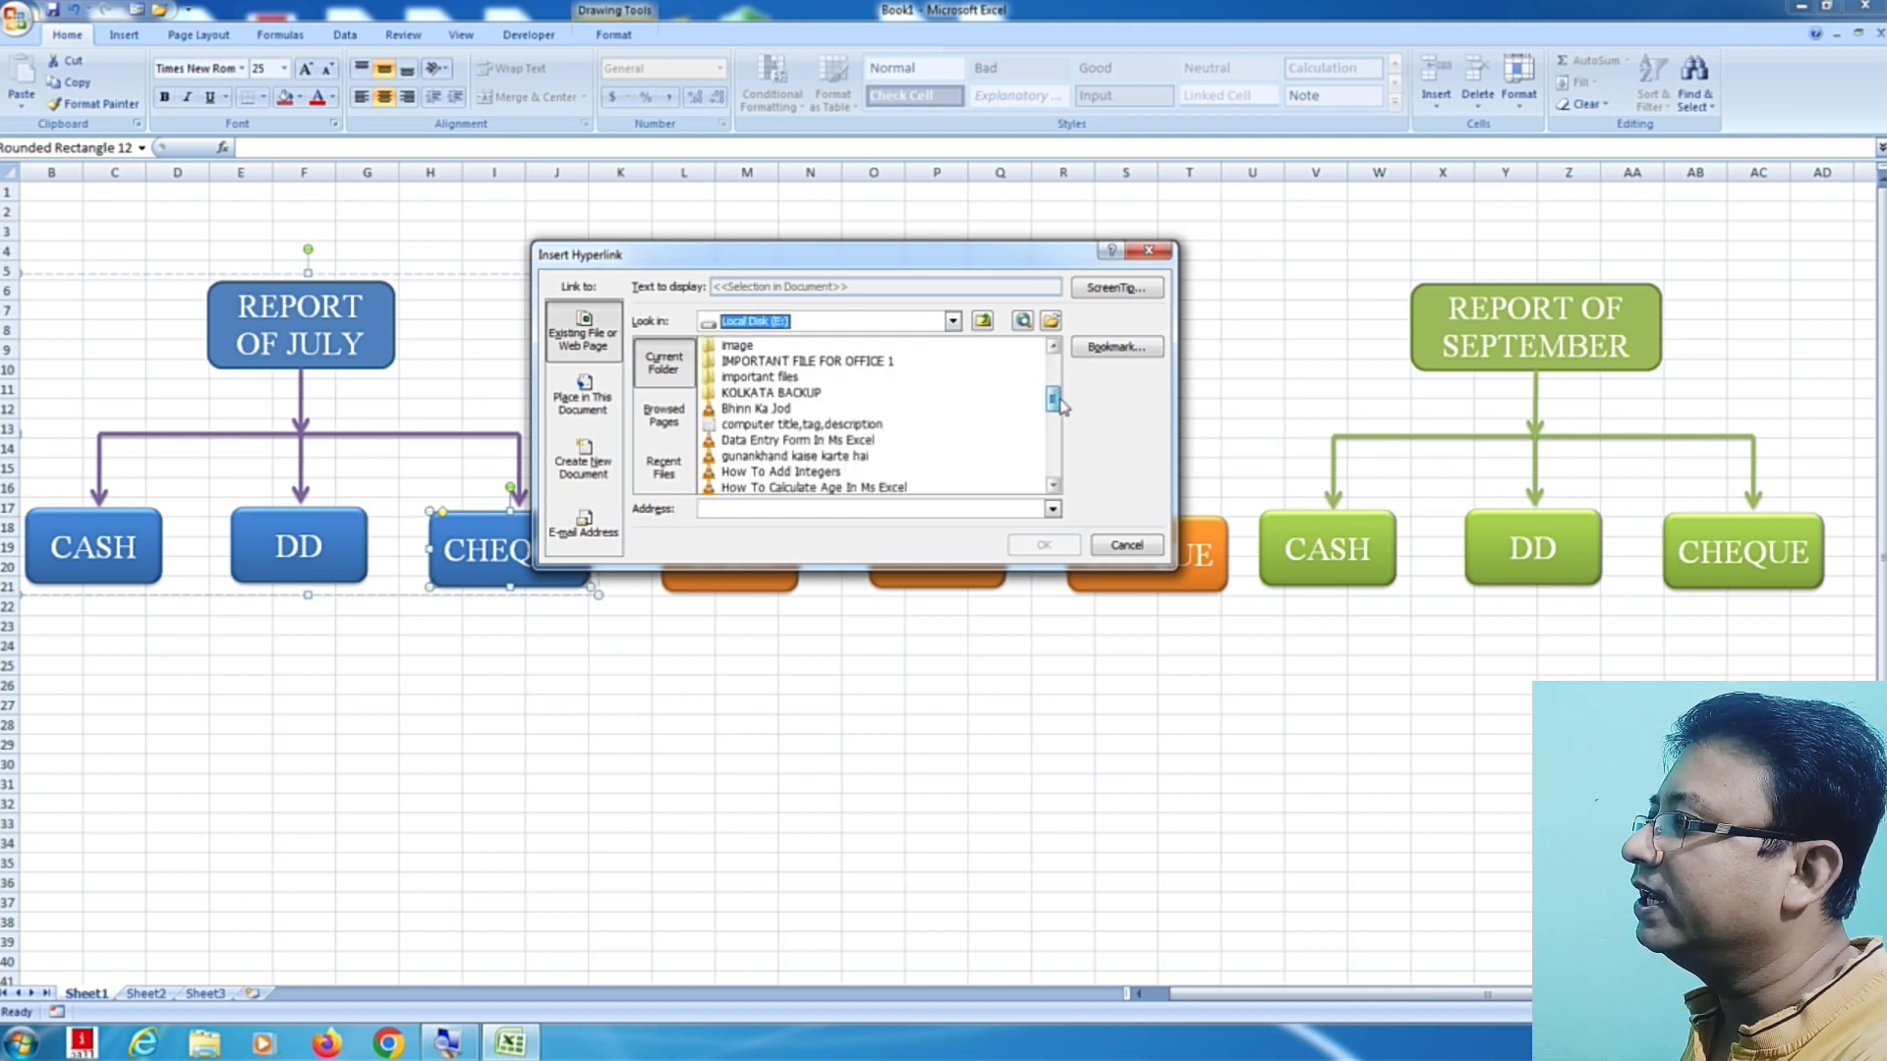
double_click(875, 361)
double_click(750, 379)
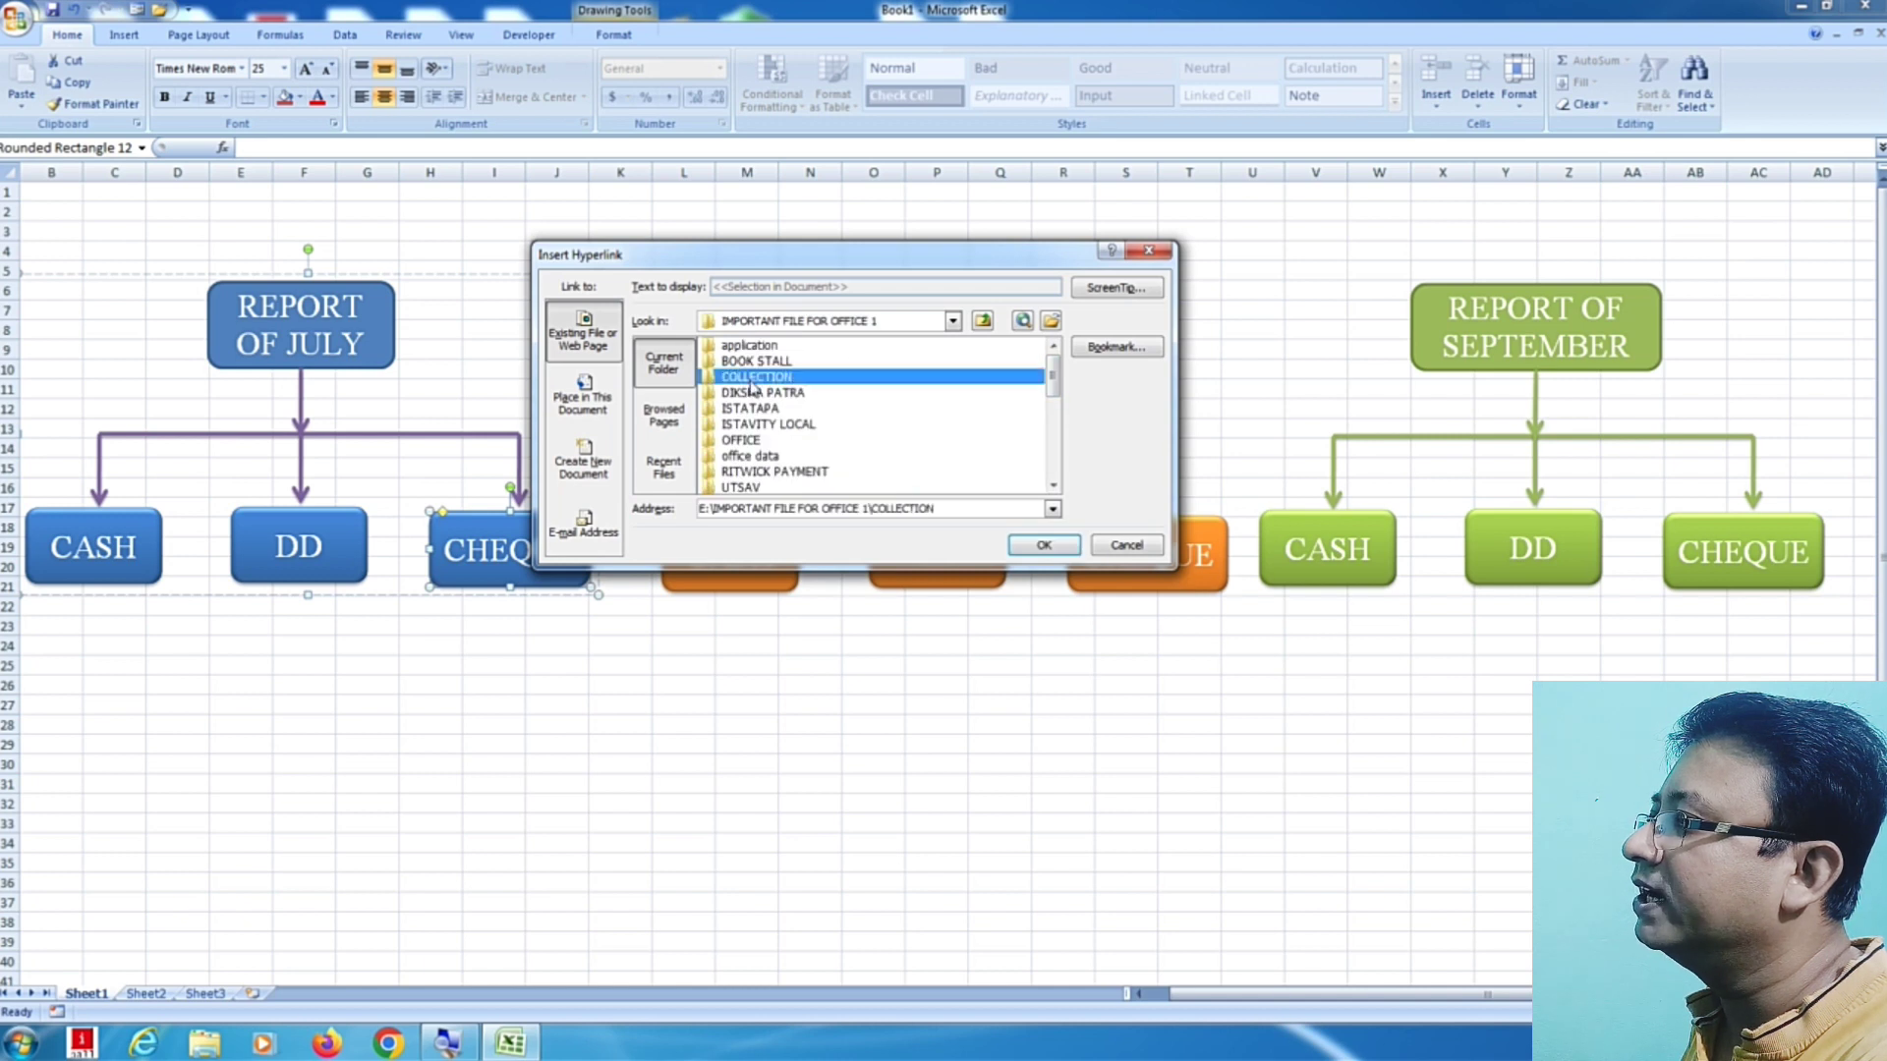
double_click(836, 379)
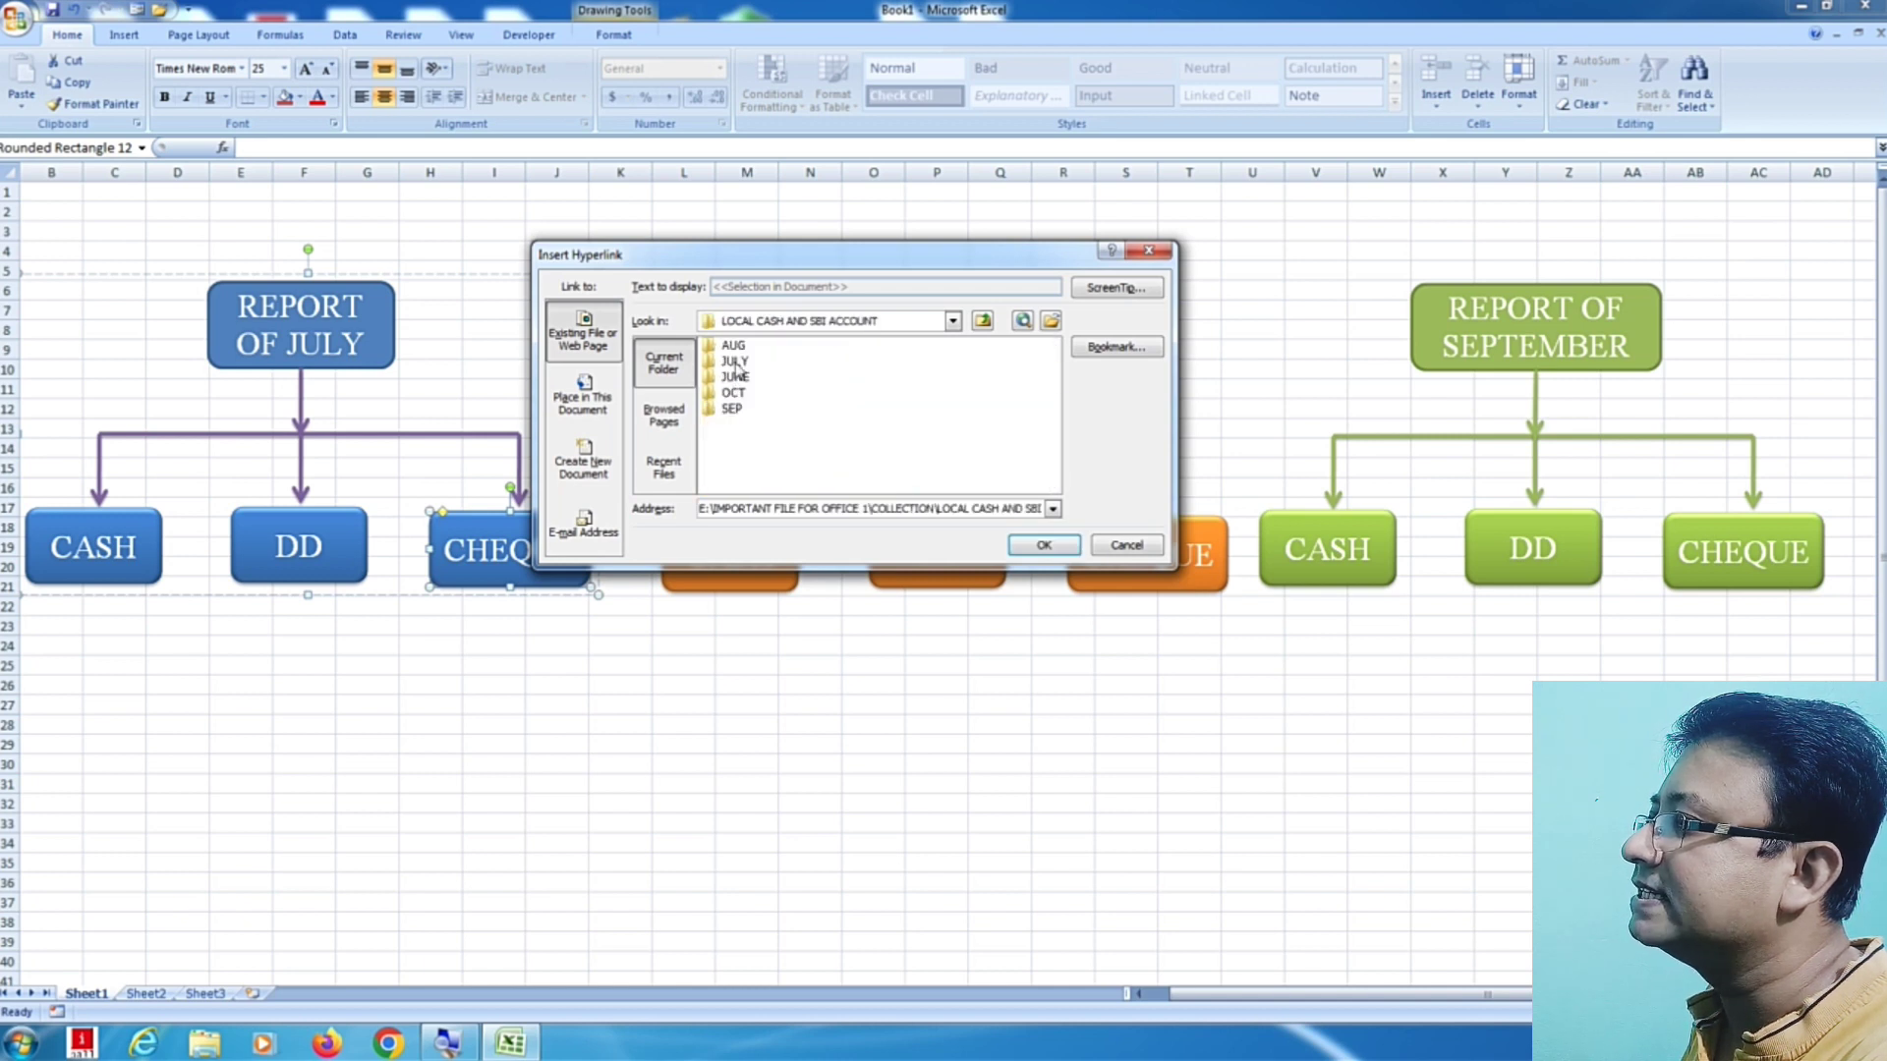
double_click(736, 362)
click(745, 363)
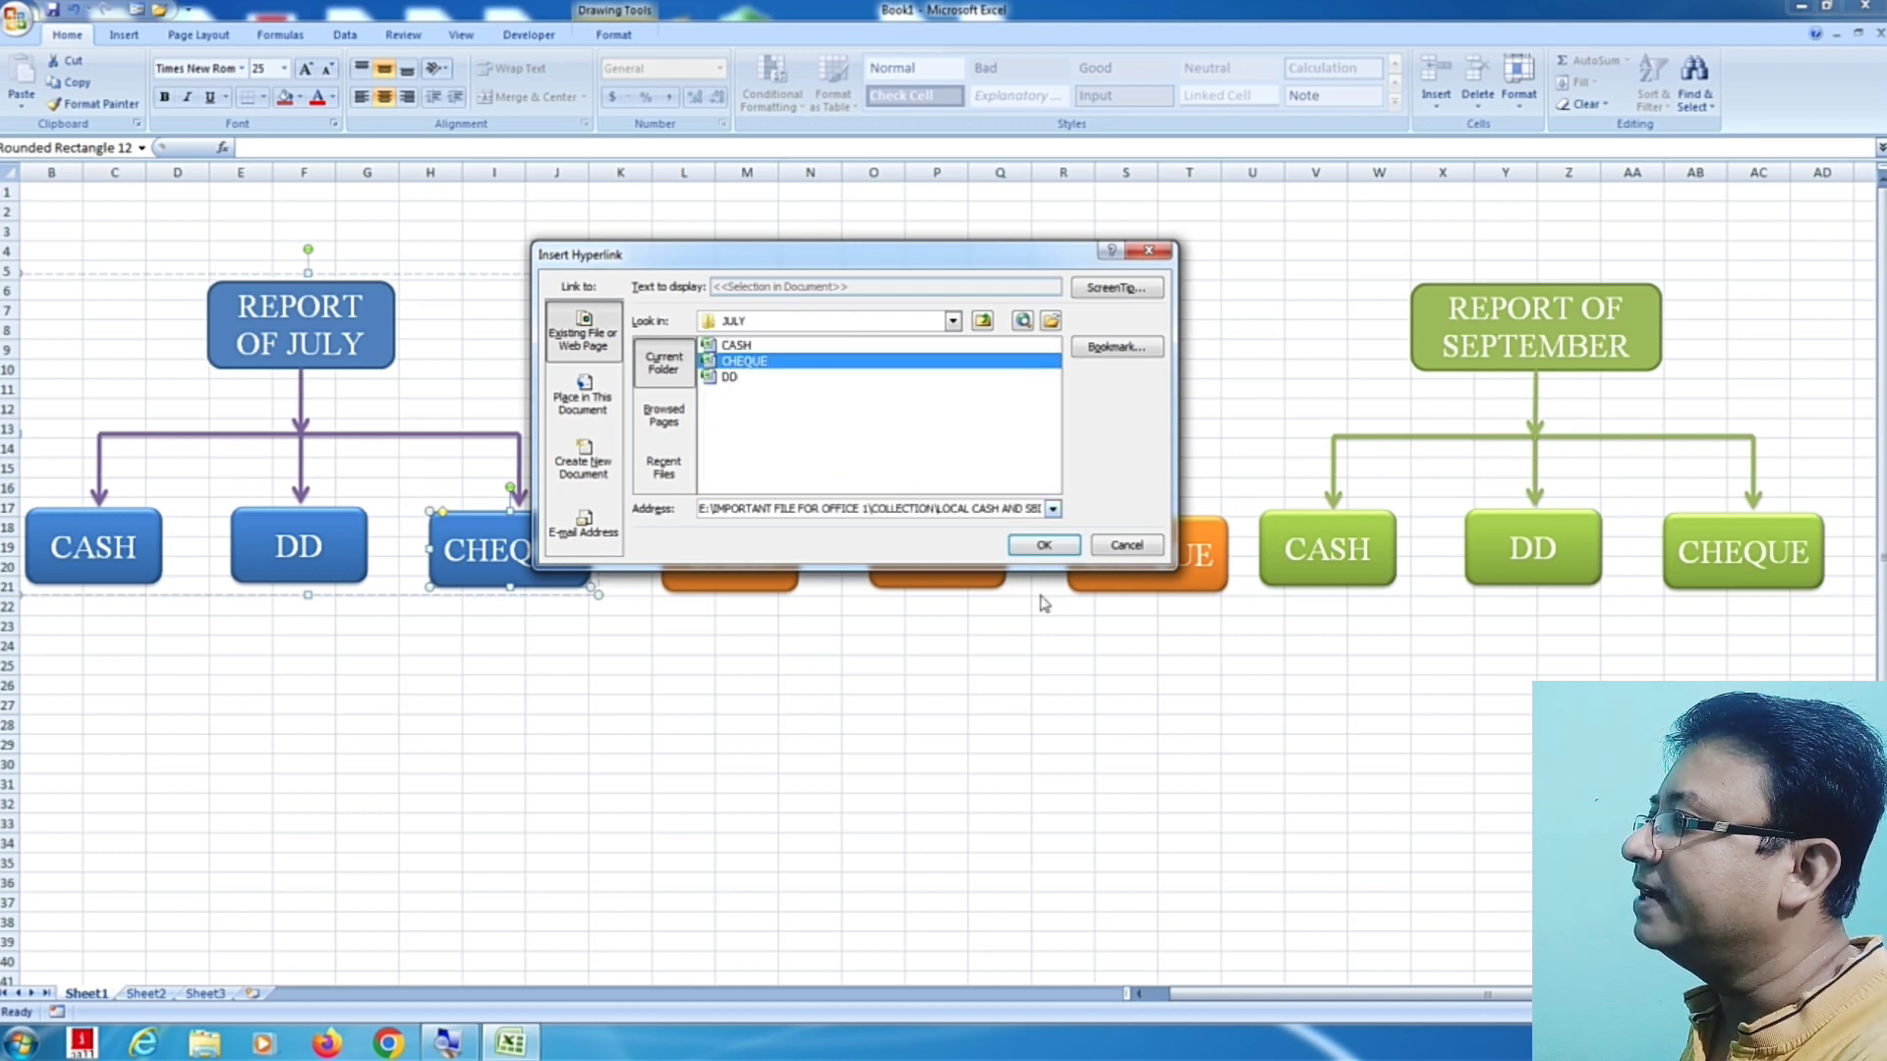
click(1046, 549)
click(747, 765)
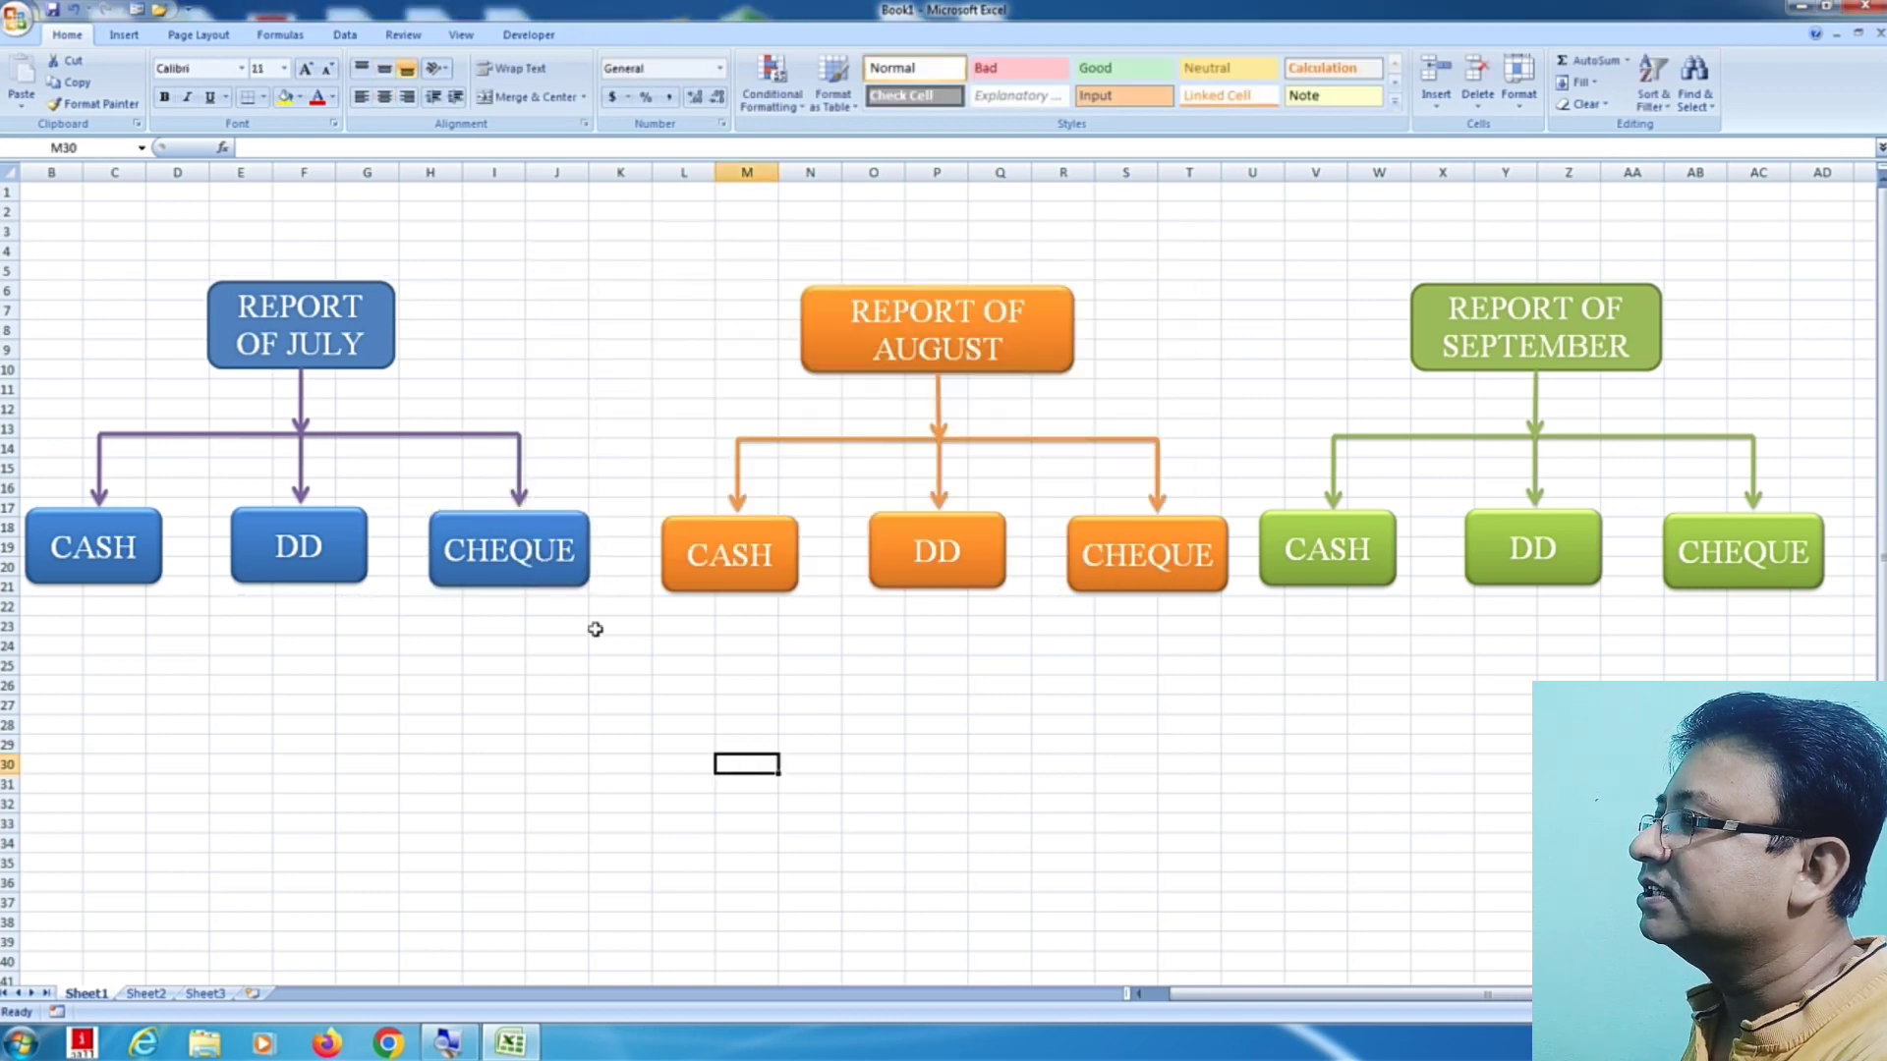
Step: Hyperlink the August CASH box to the CASH workbook in the AUG collection folder
click(756, 576)
right_click(756, 576)
click(727, 587)
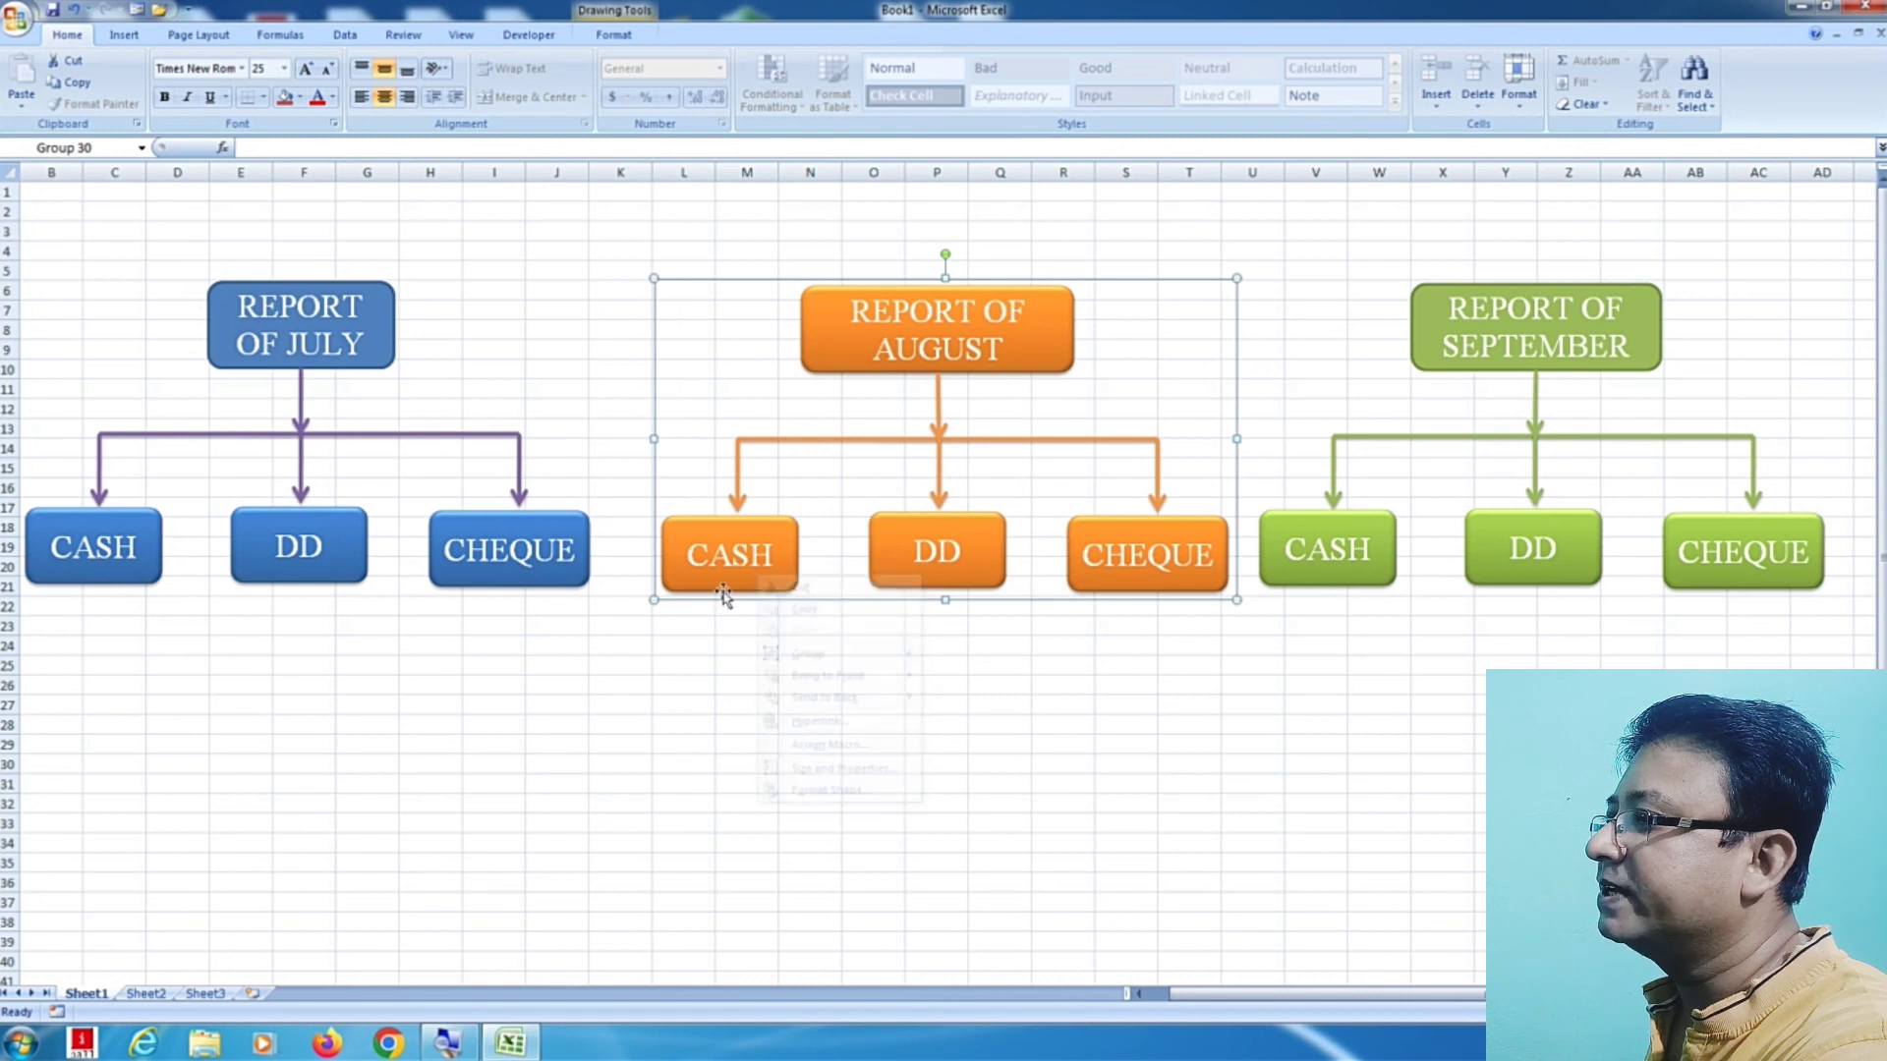
click(728, 588)
right_click(728, 584)
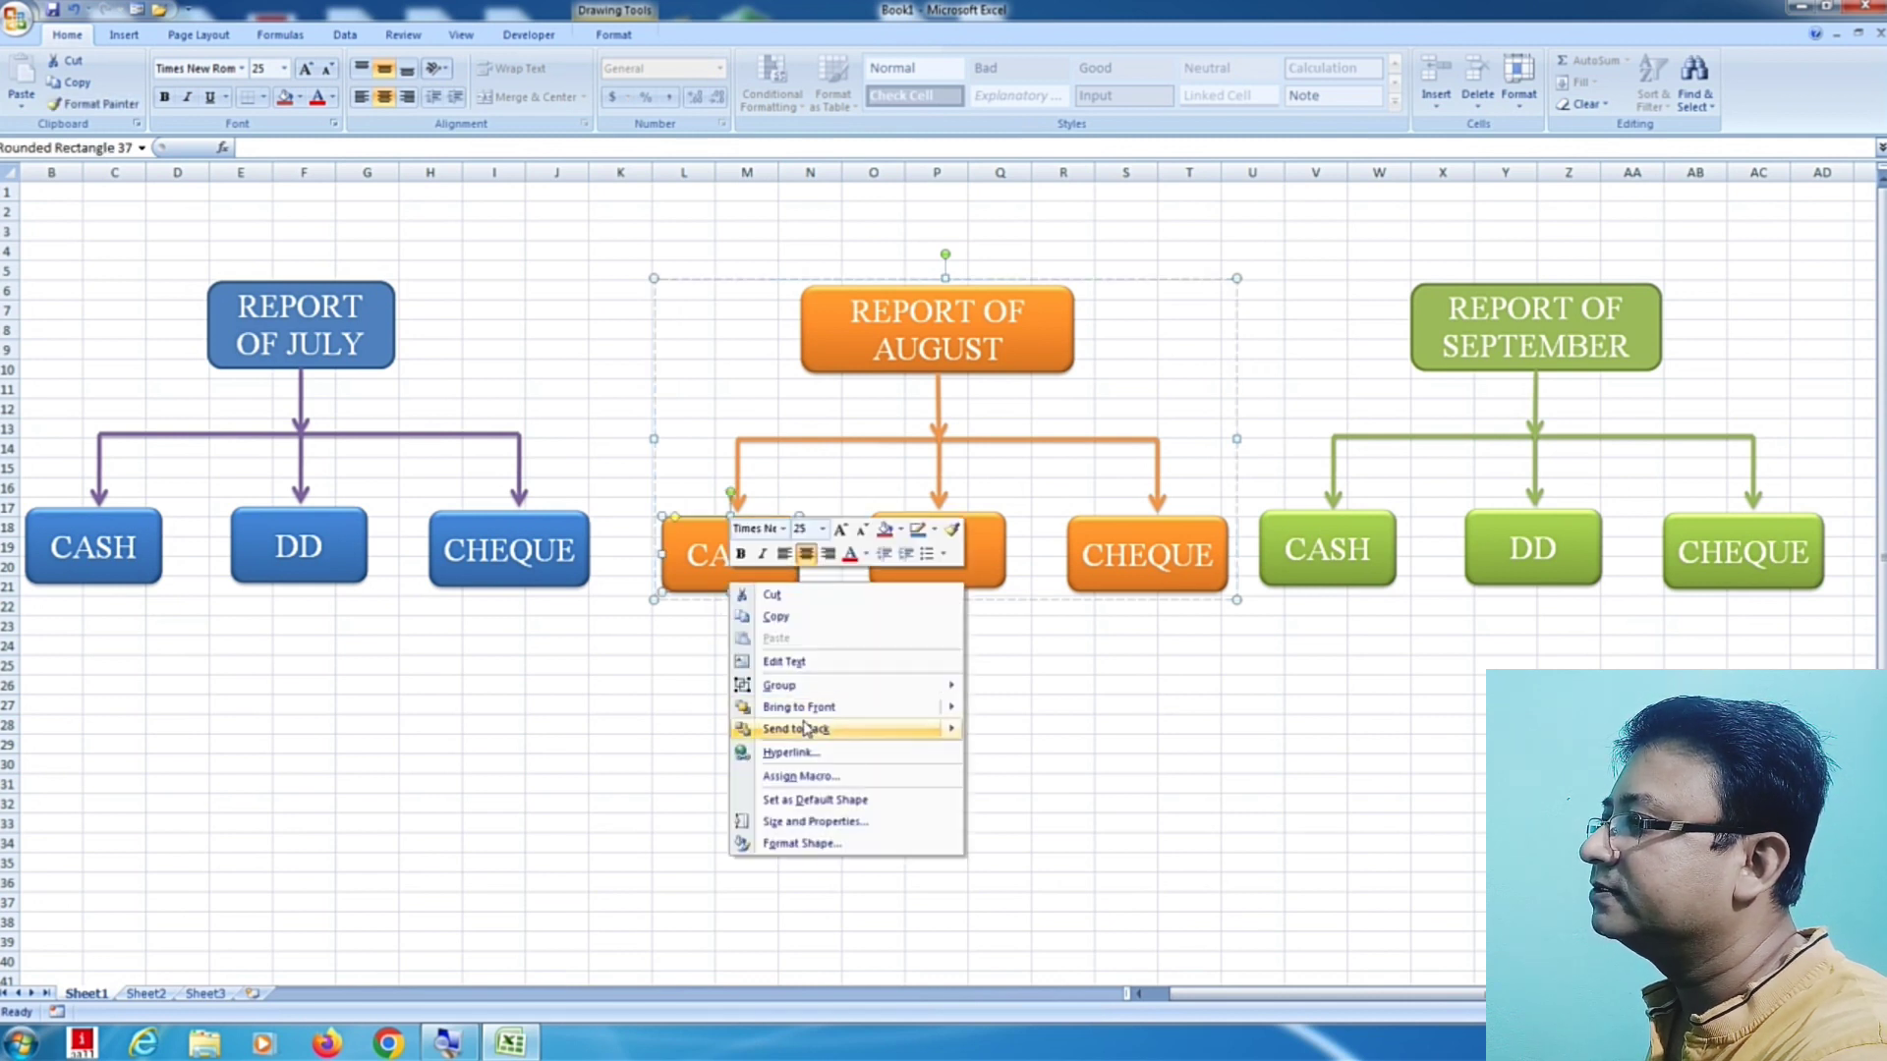
click(791, 753)
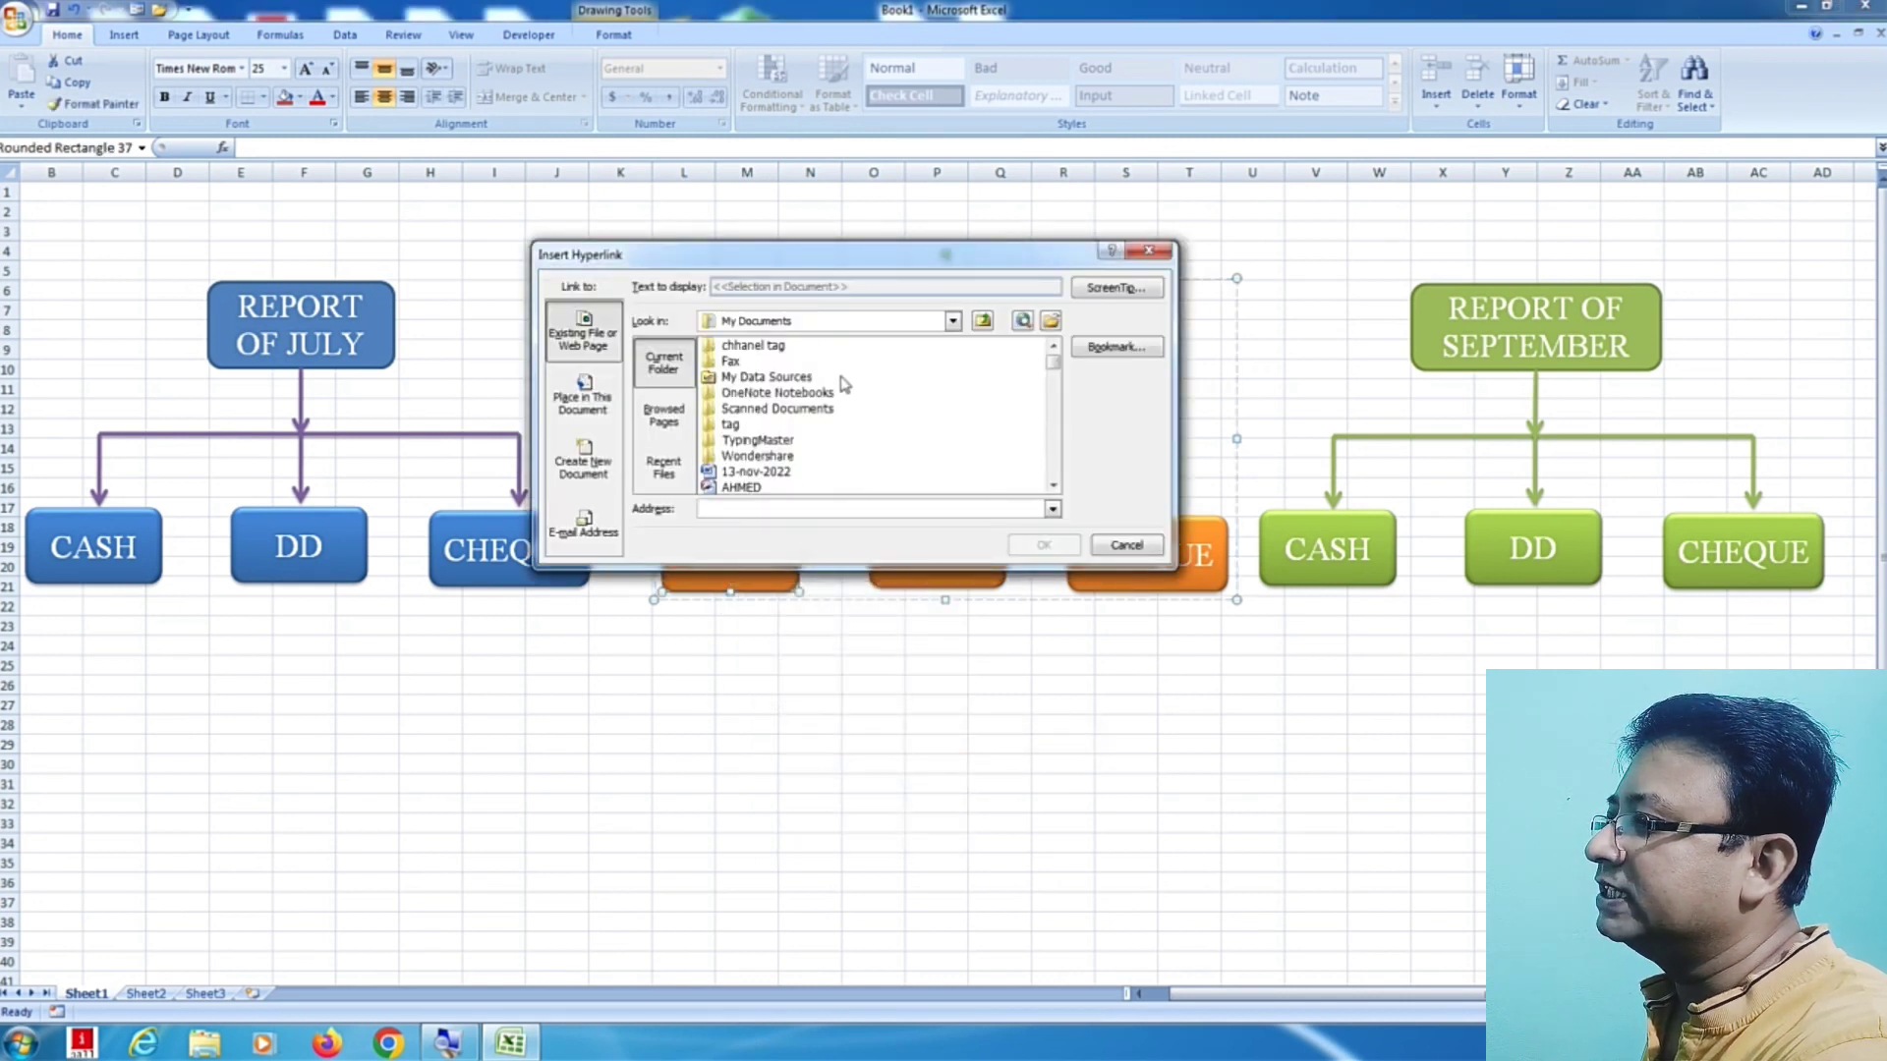
click(814, 331)
click(795, 455)
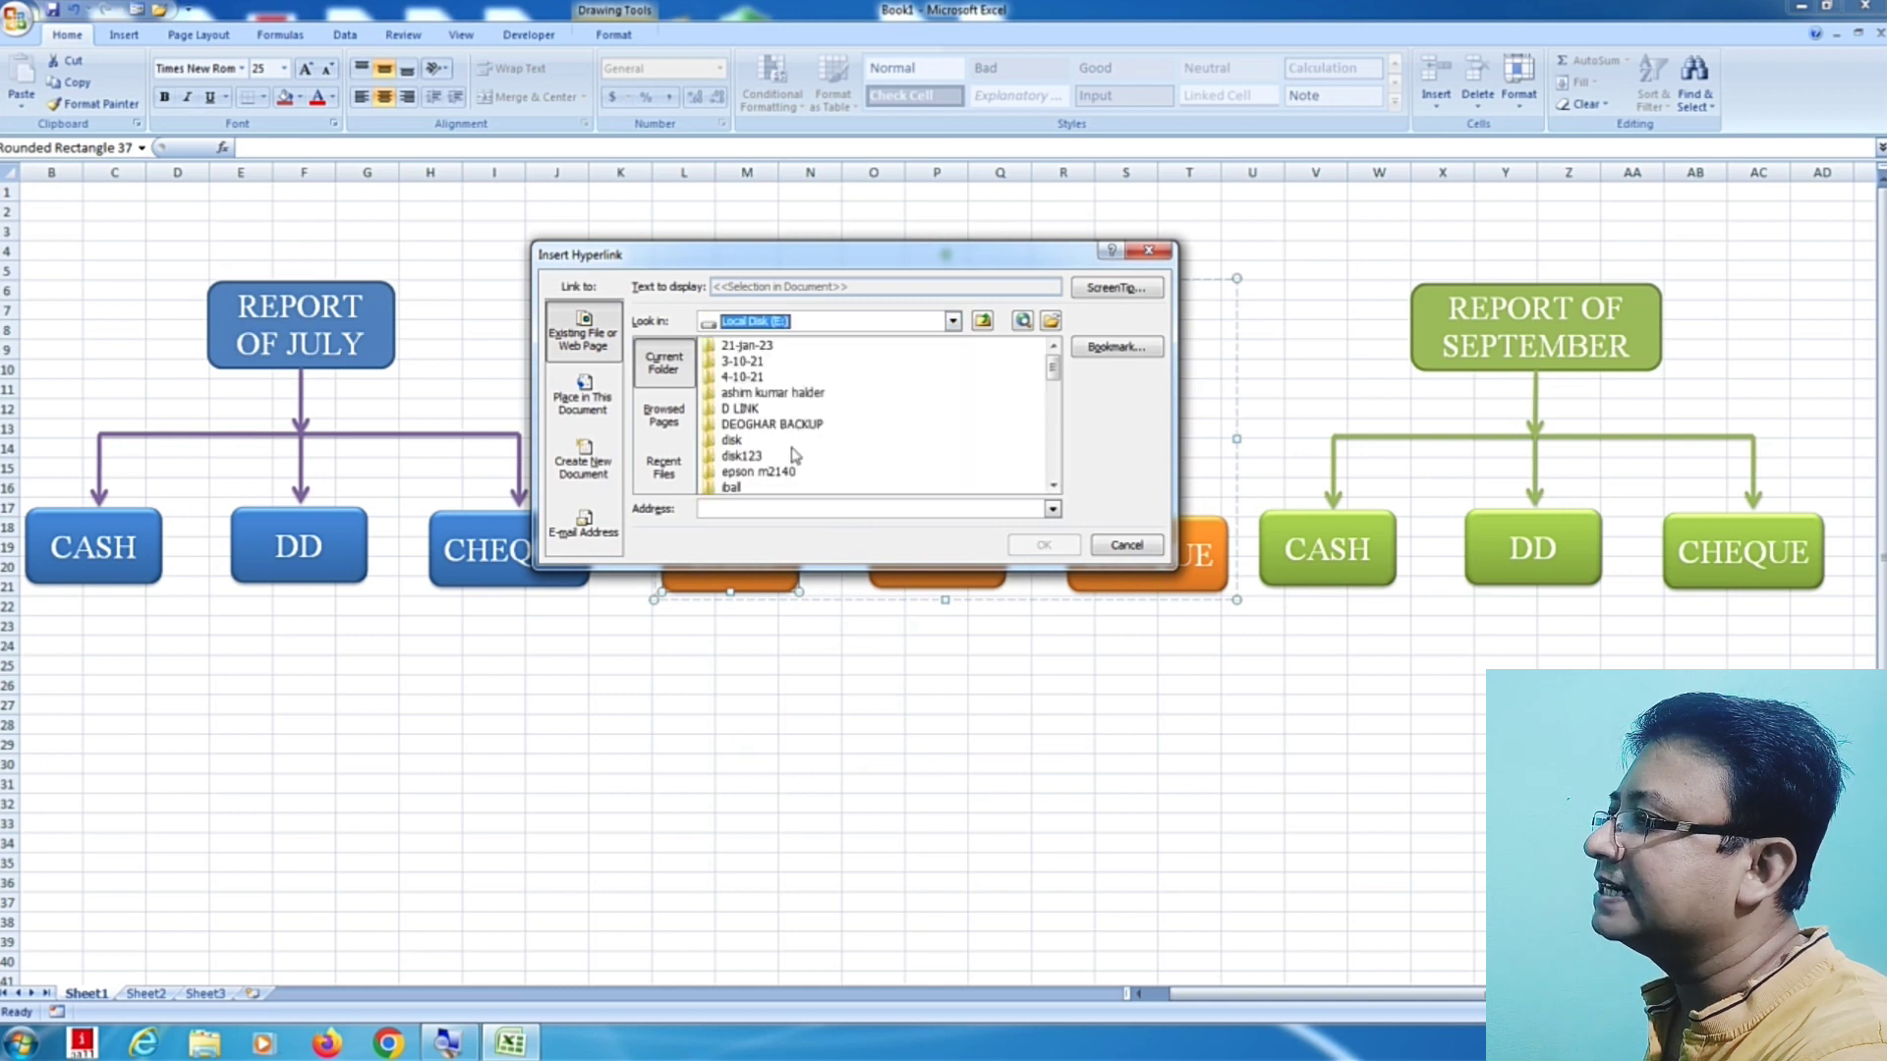
scroll(1059, 388, down, 2)
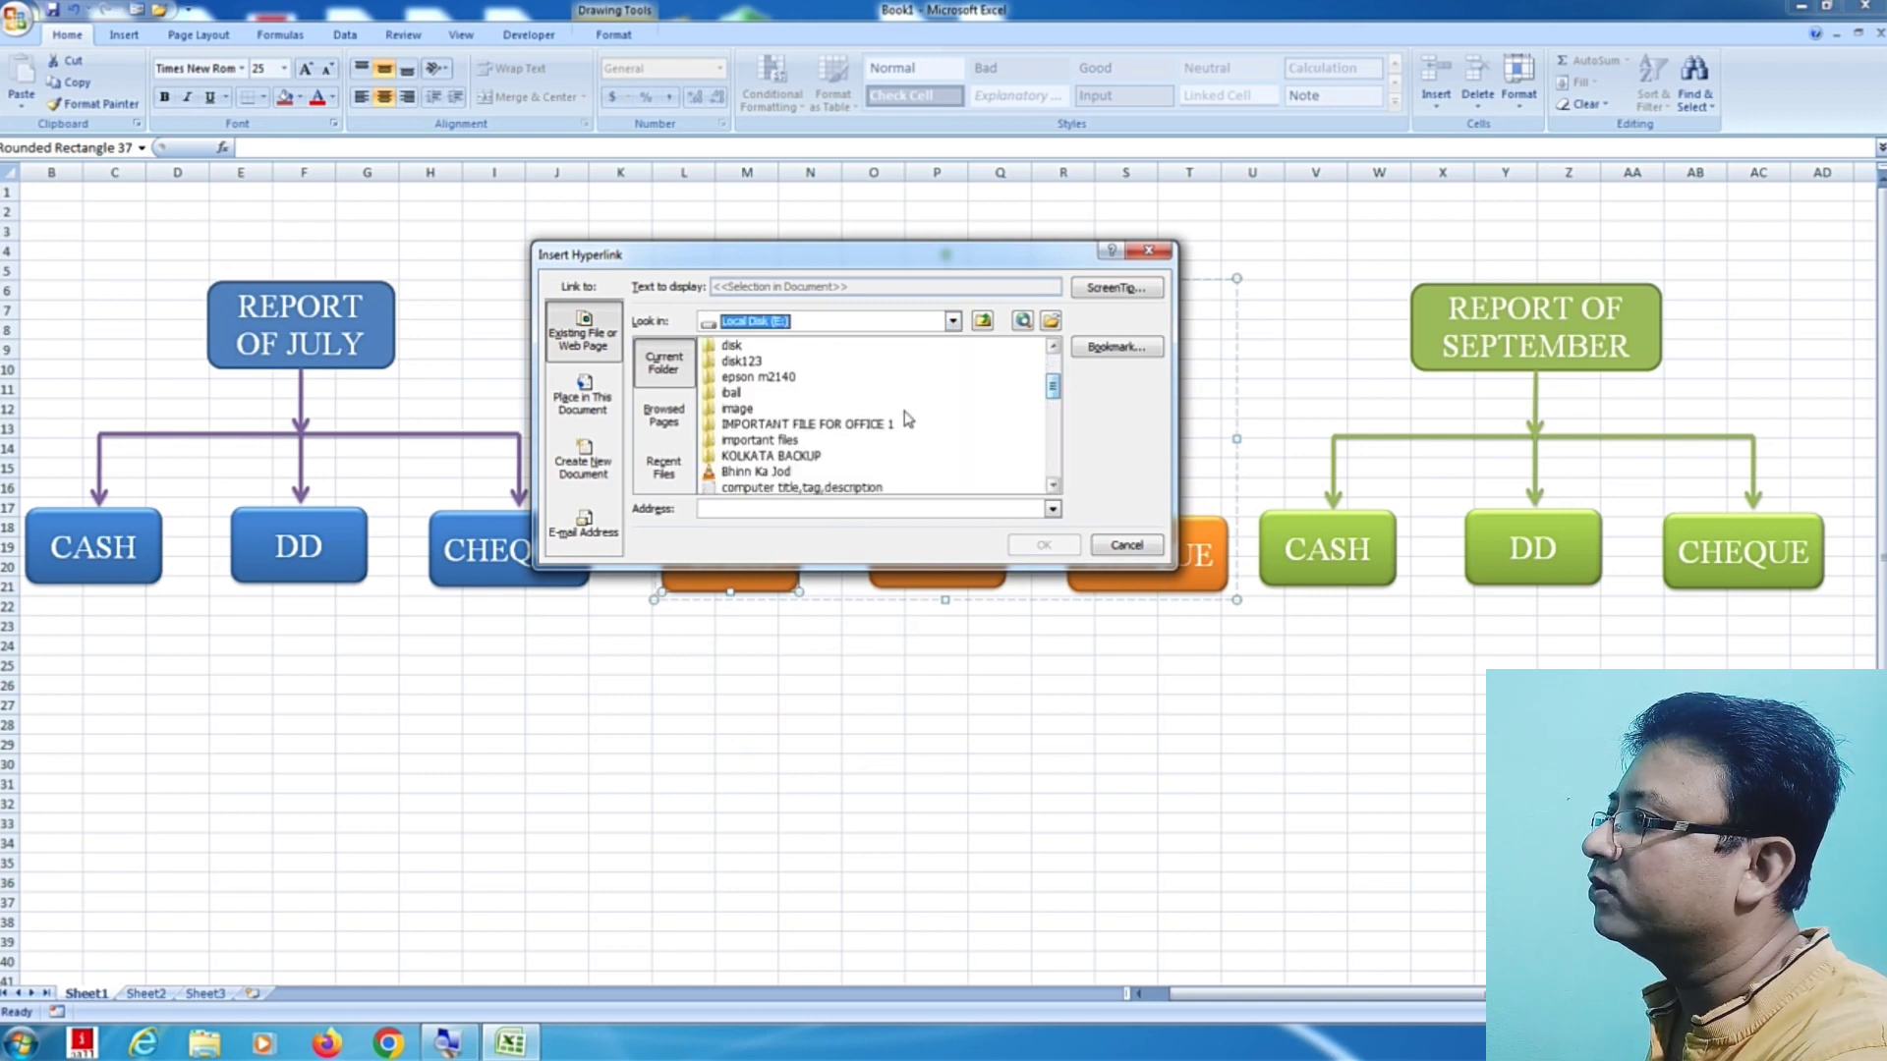
double_click(834, 428)
double_click(771, 377)
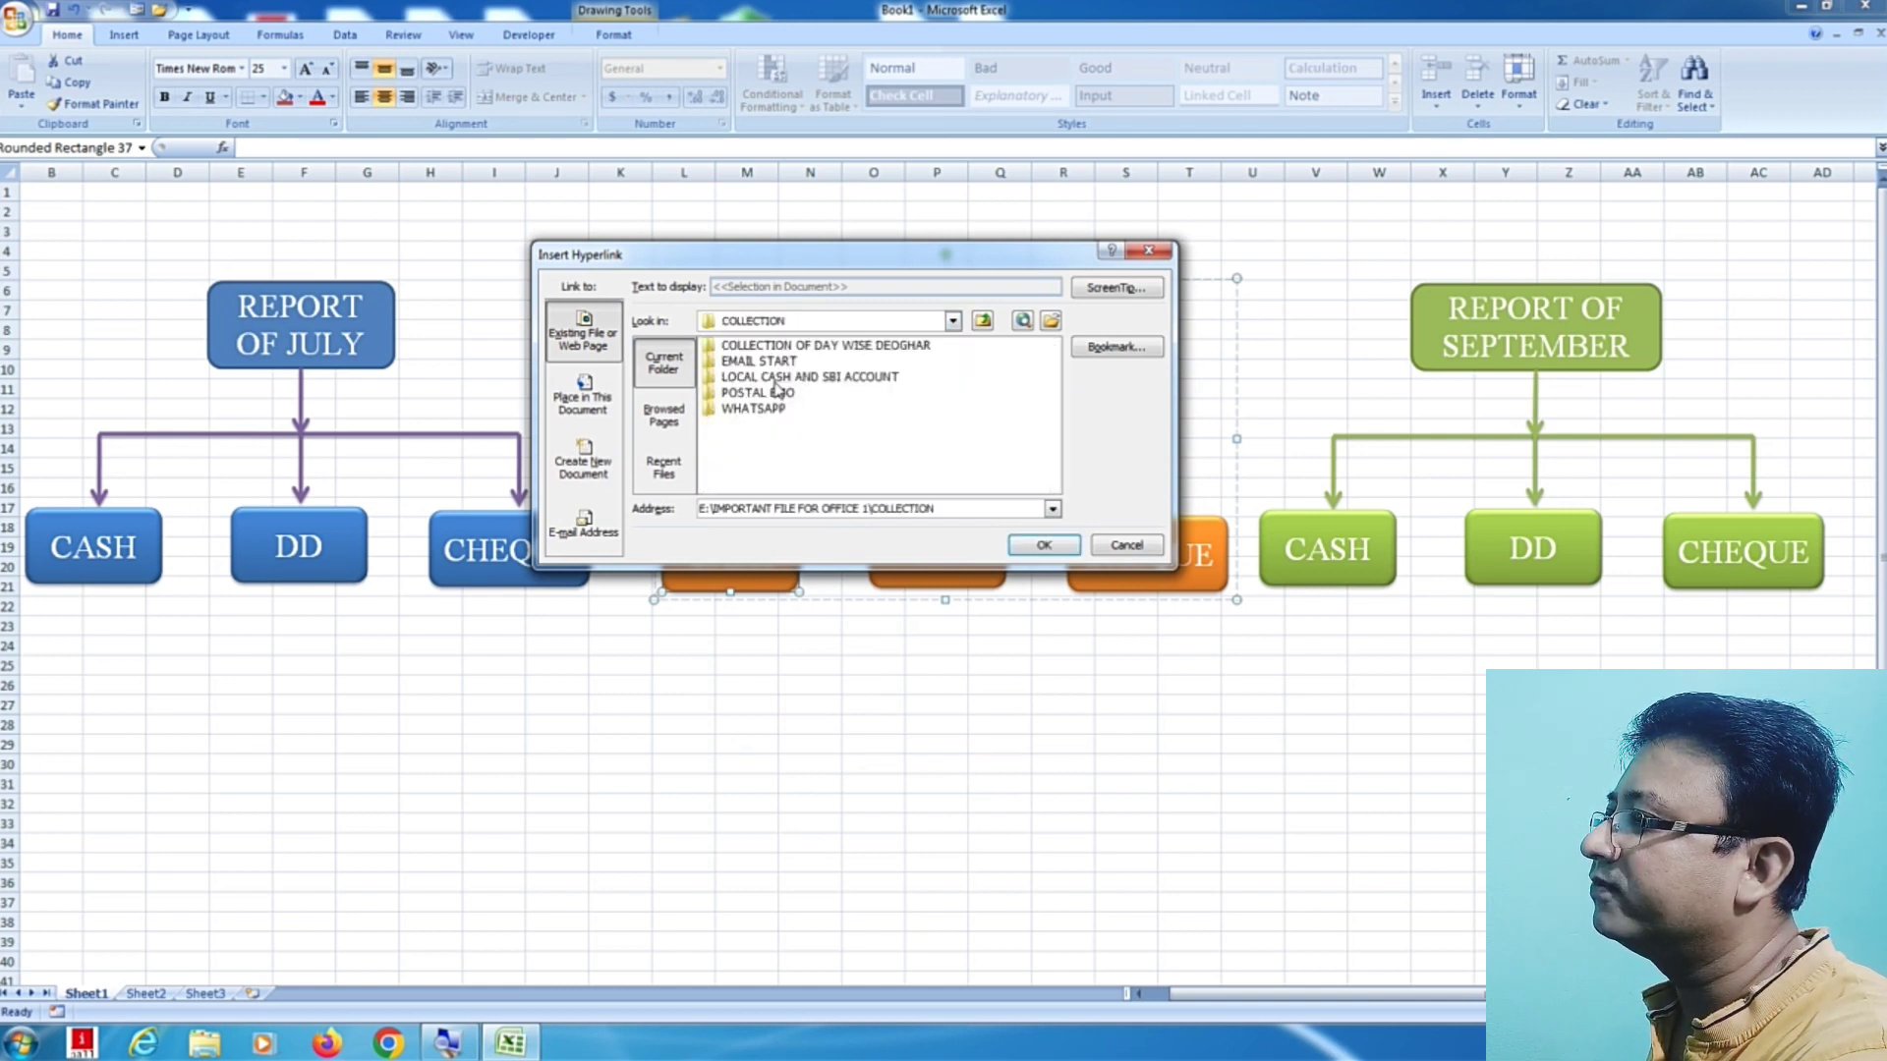
double_click(786, 377)
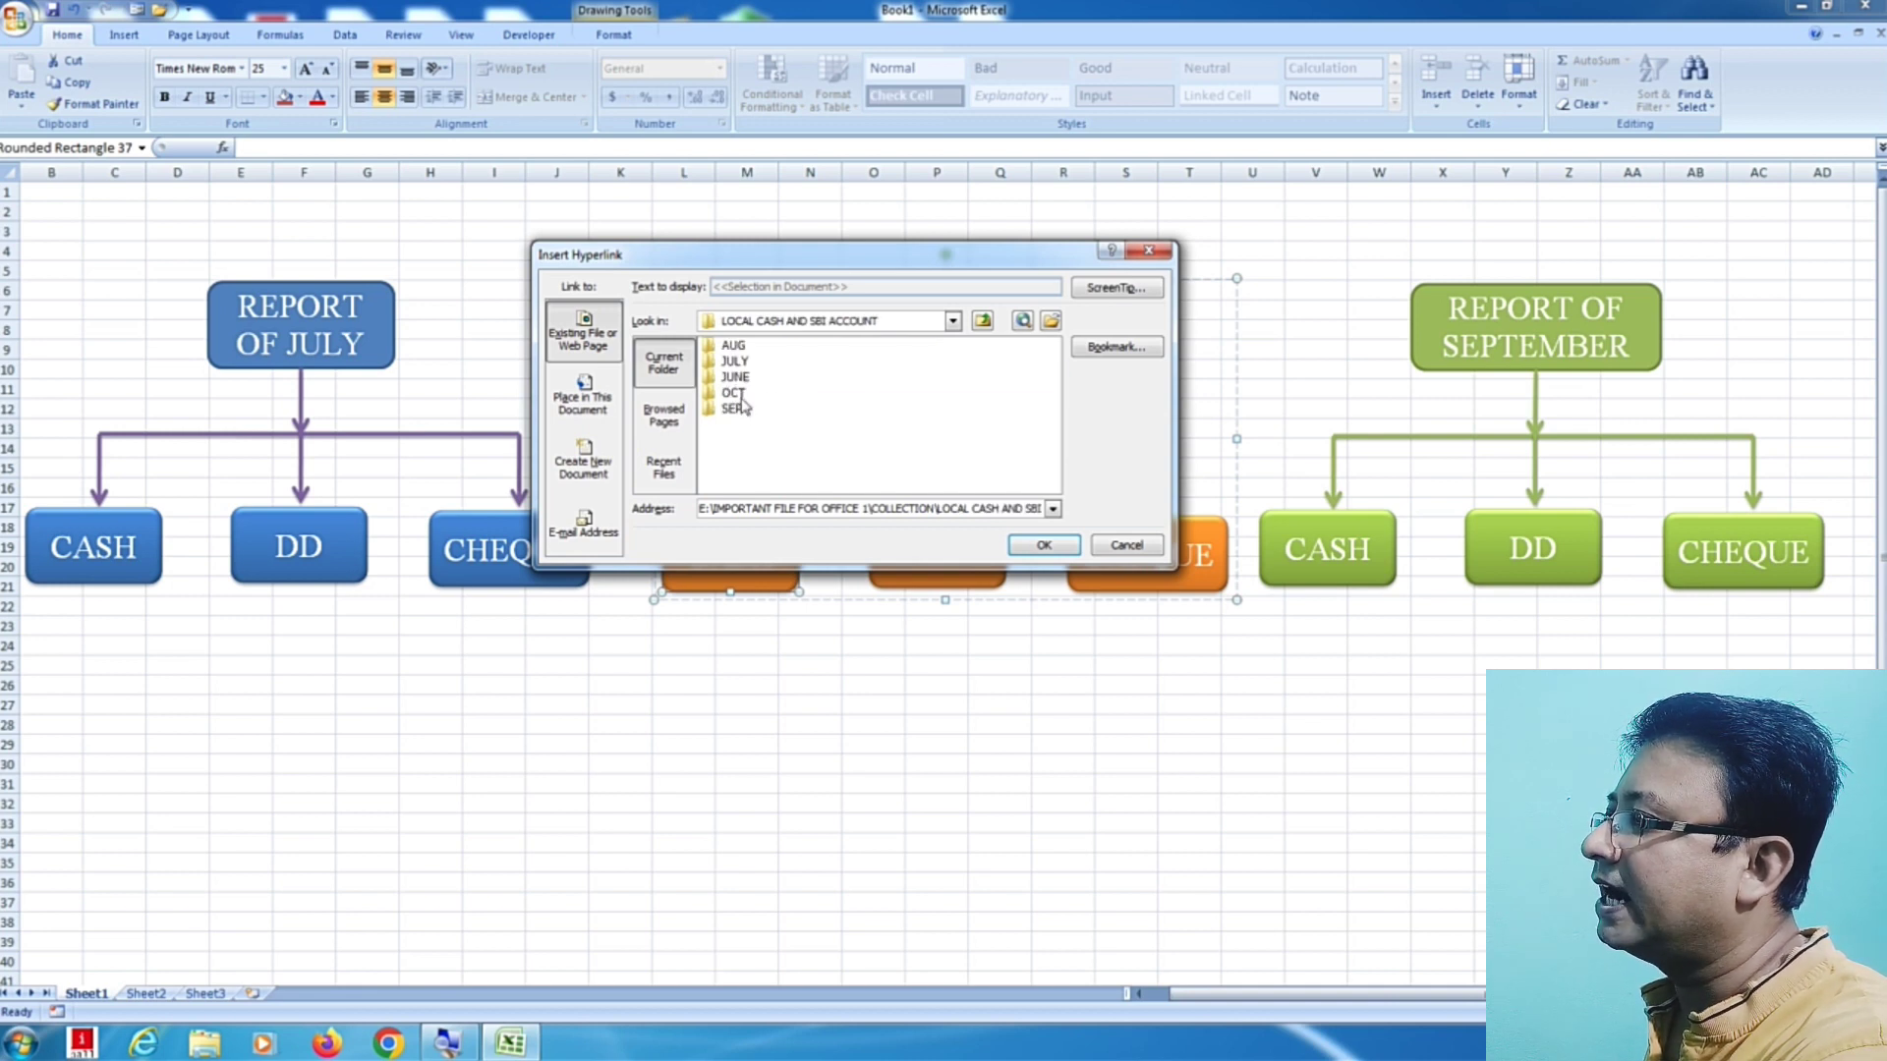
double_click(739, 349)
click(746, 349)
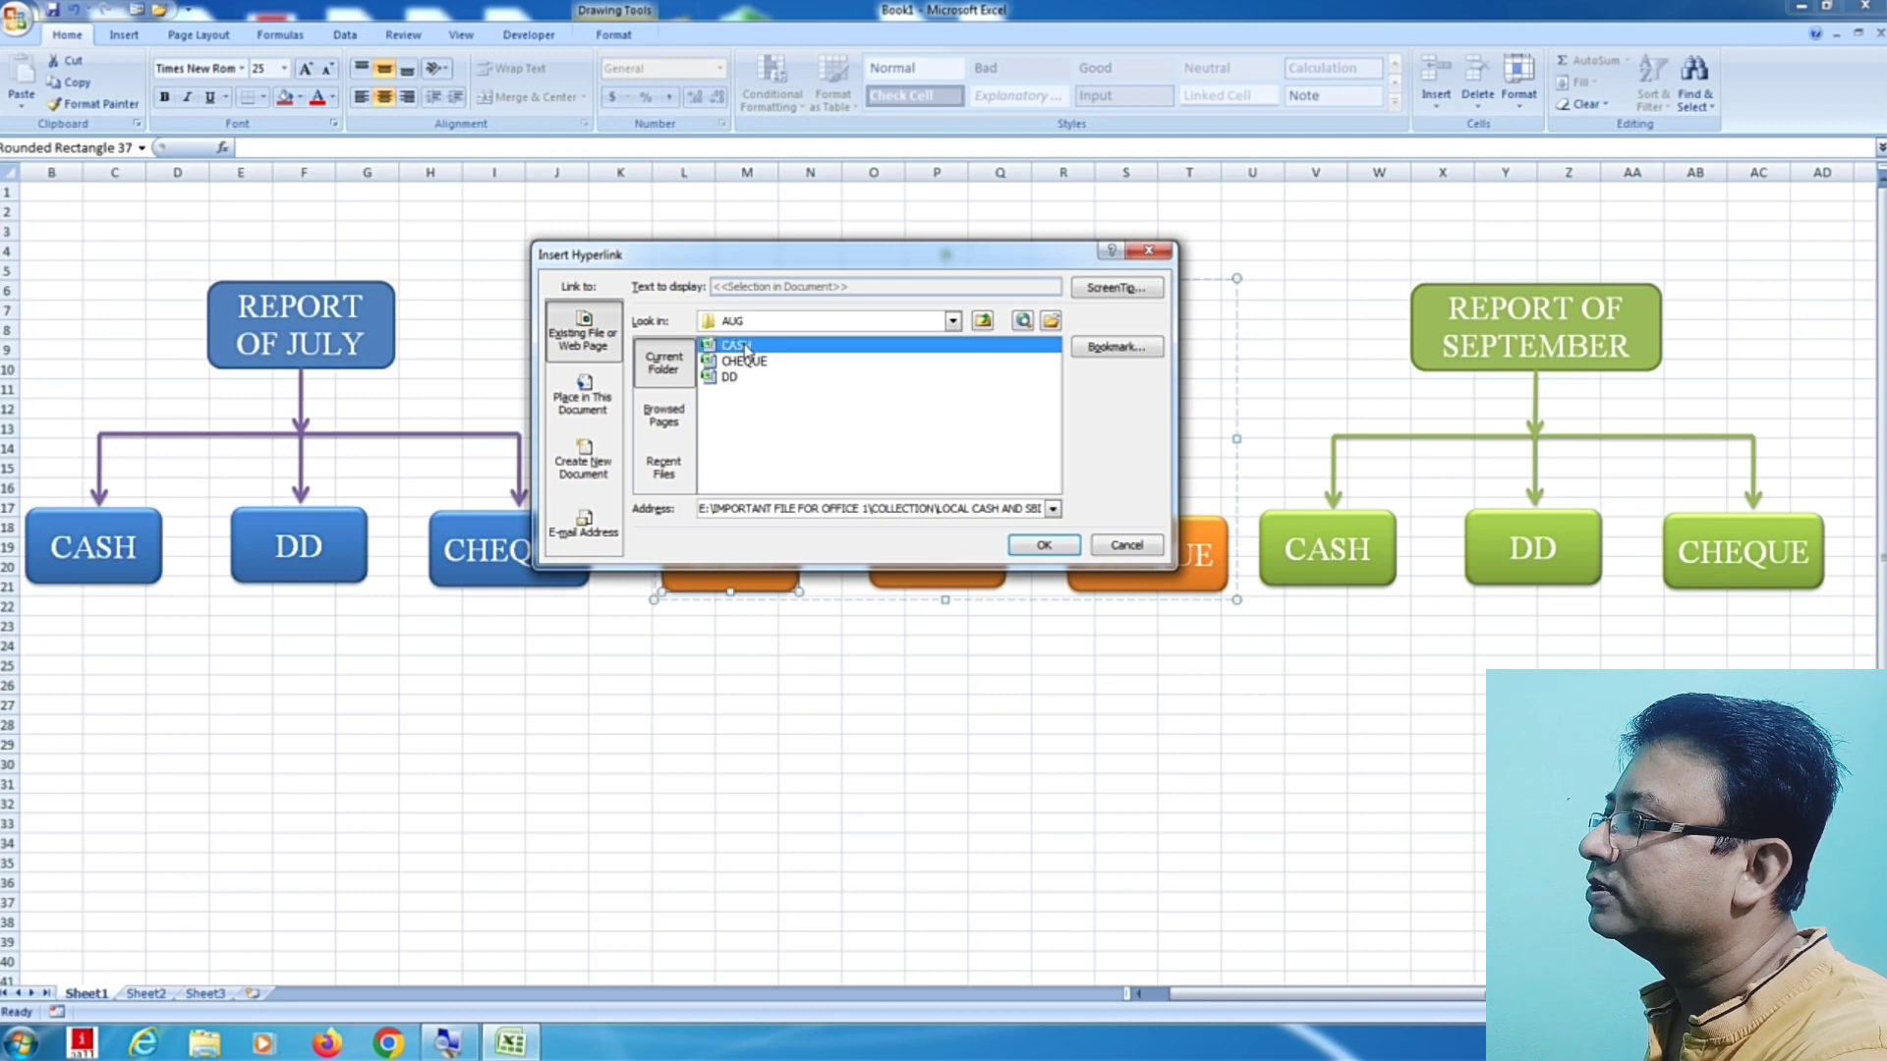
mouse_move(845, 254)
mouse_down()
mouse_move(557, 665)
mouse_move(843, 252)
mouse_up()
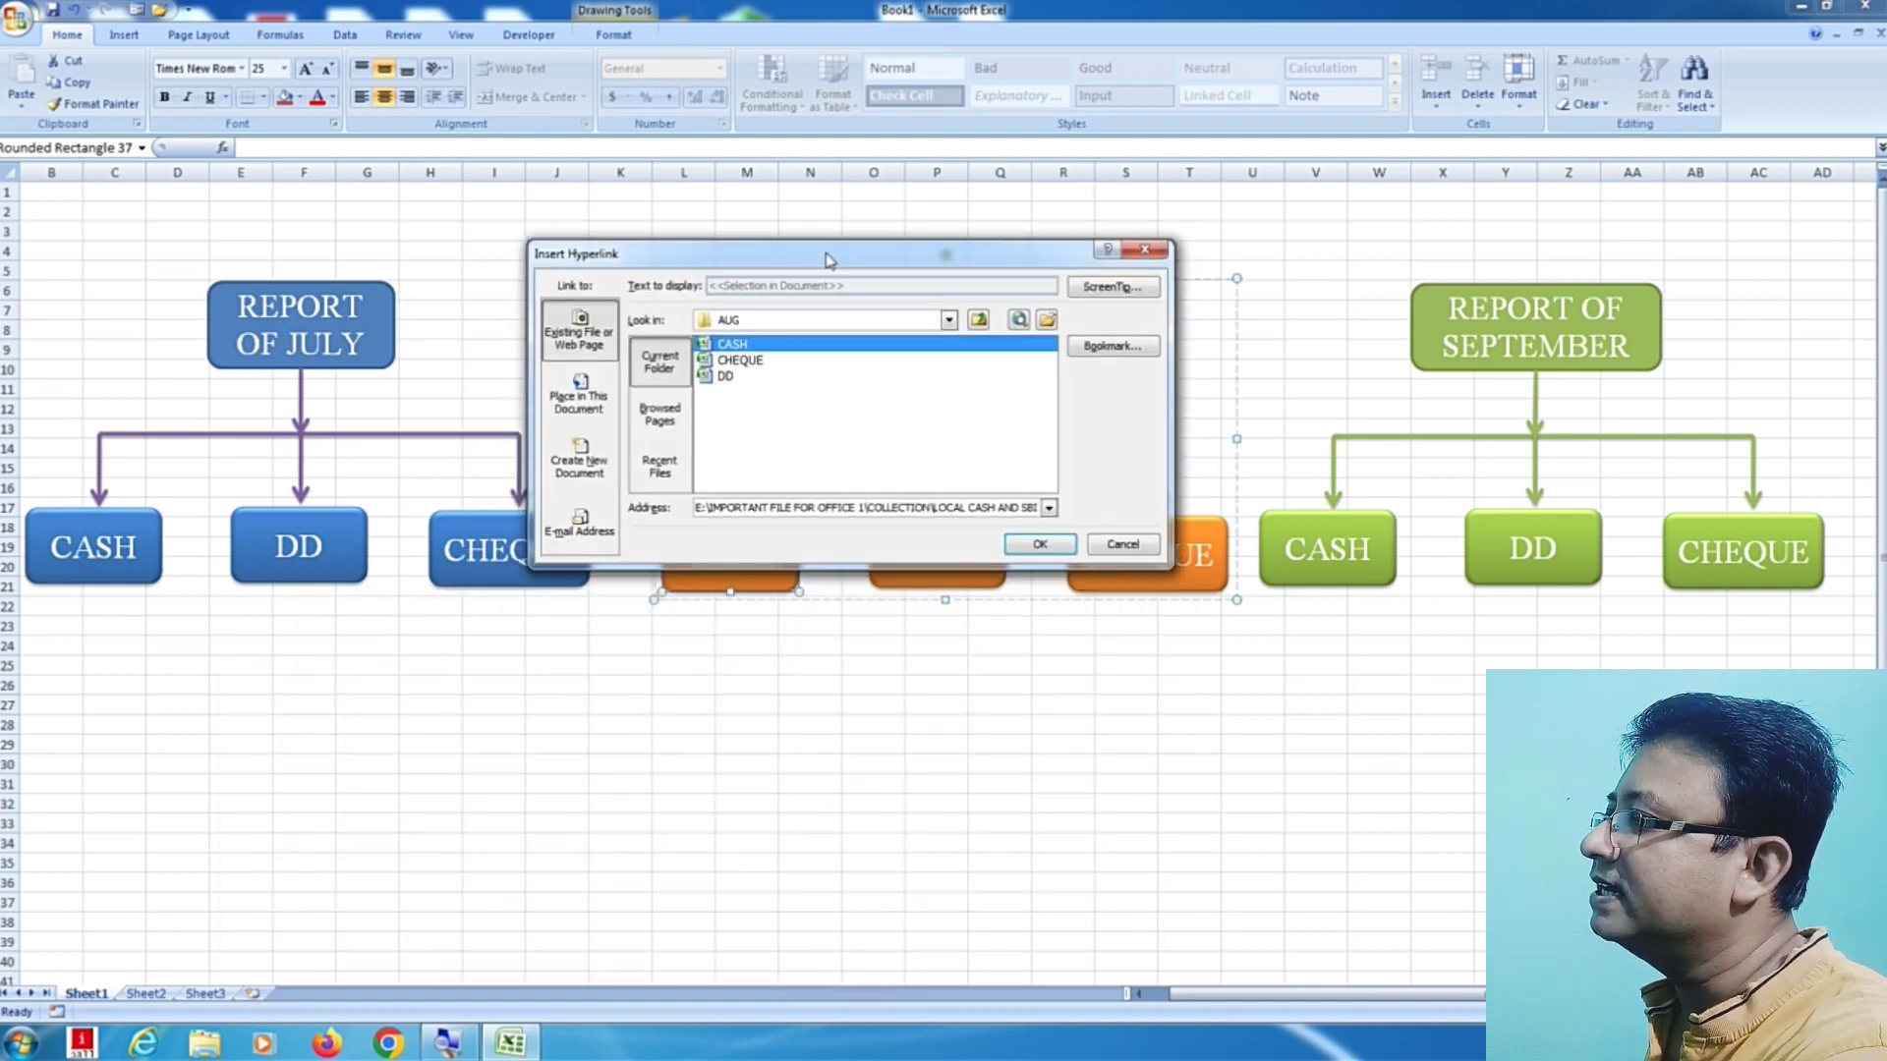
click(1042, 545)
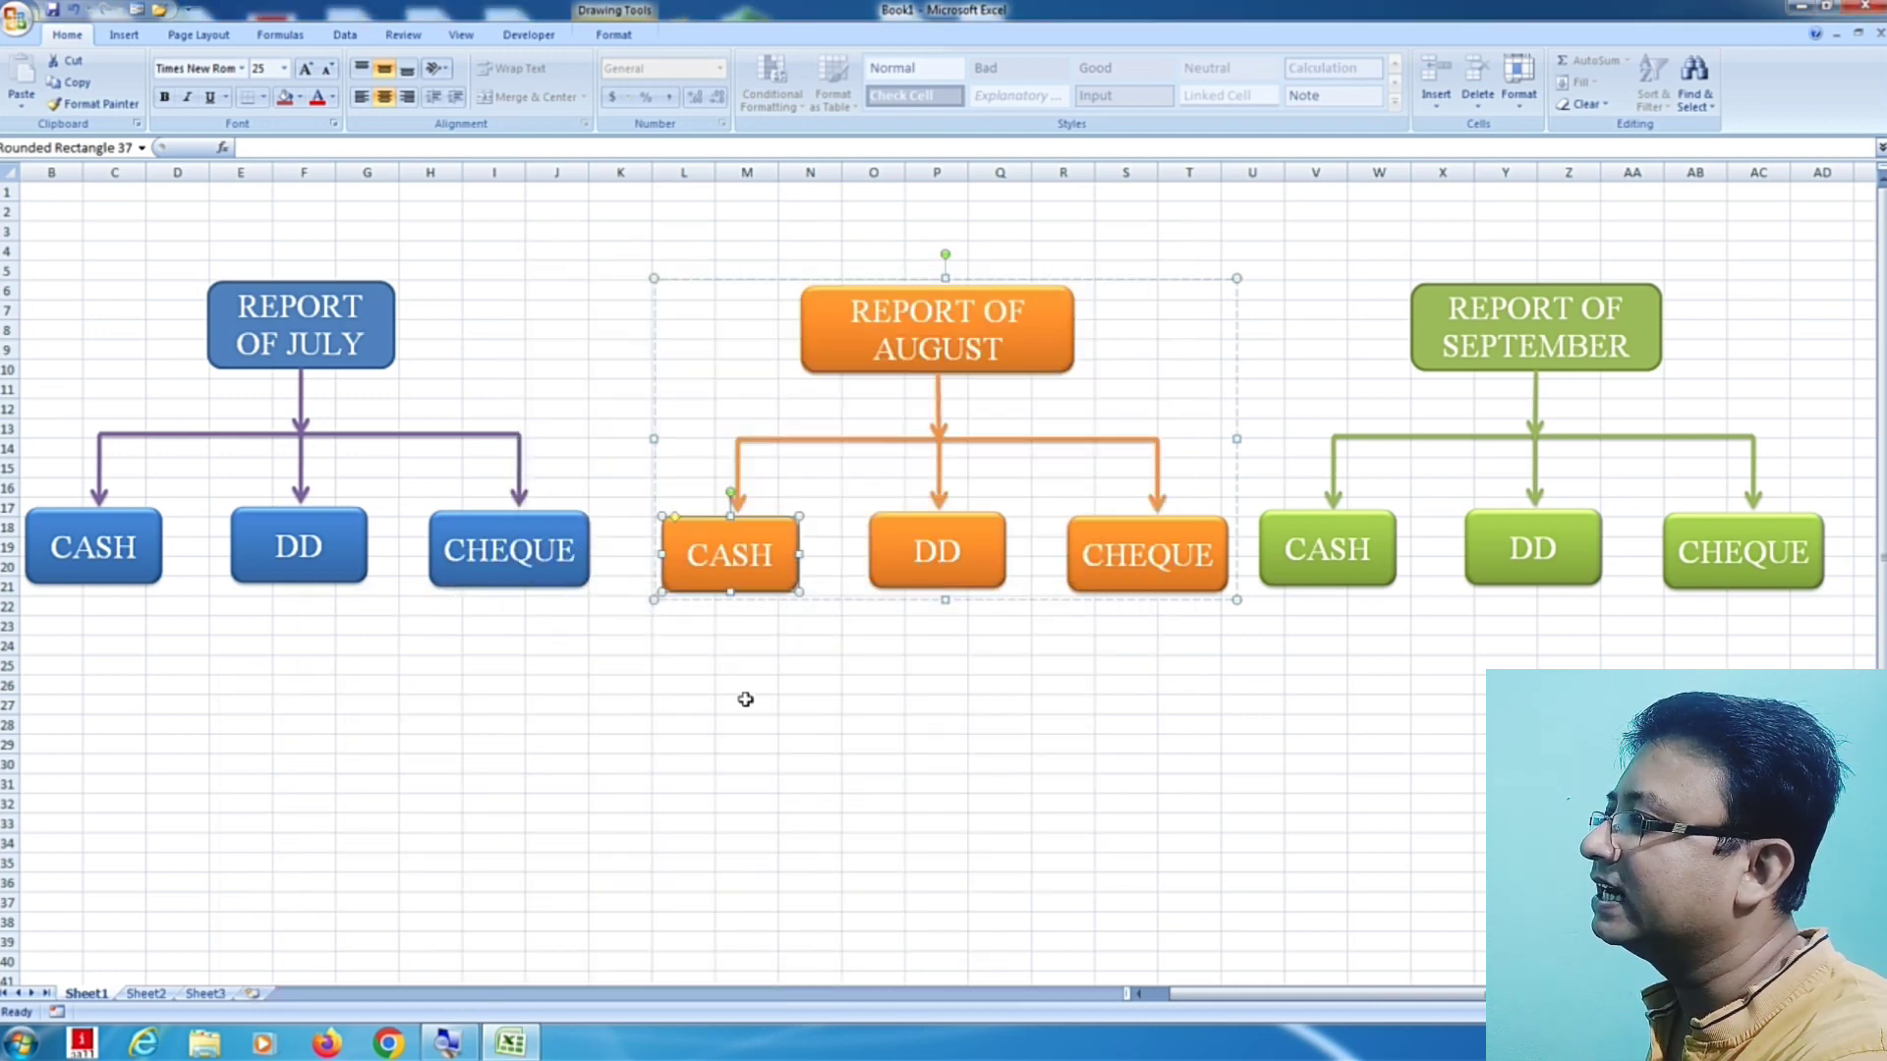
key(Escape)
Step: Hyperlink the August DD box to the DD workbook in the AUG folder
click(954, 570)
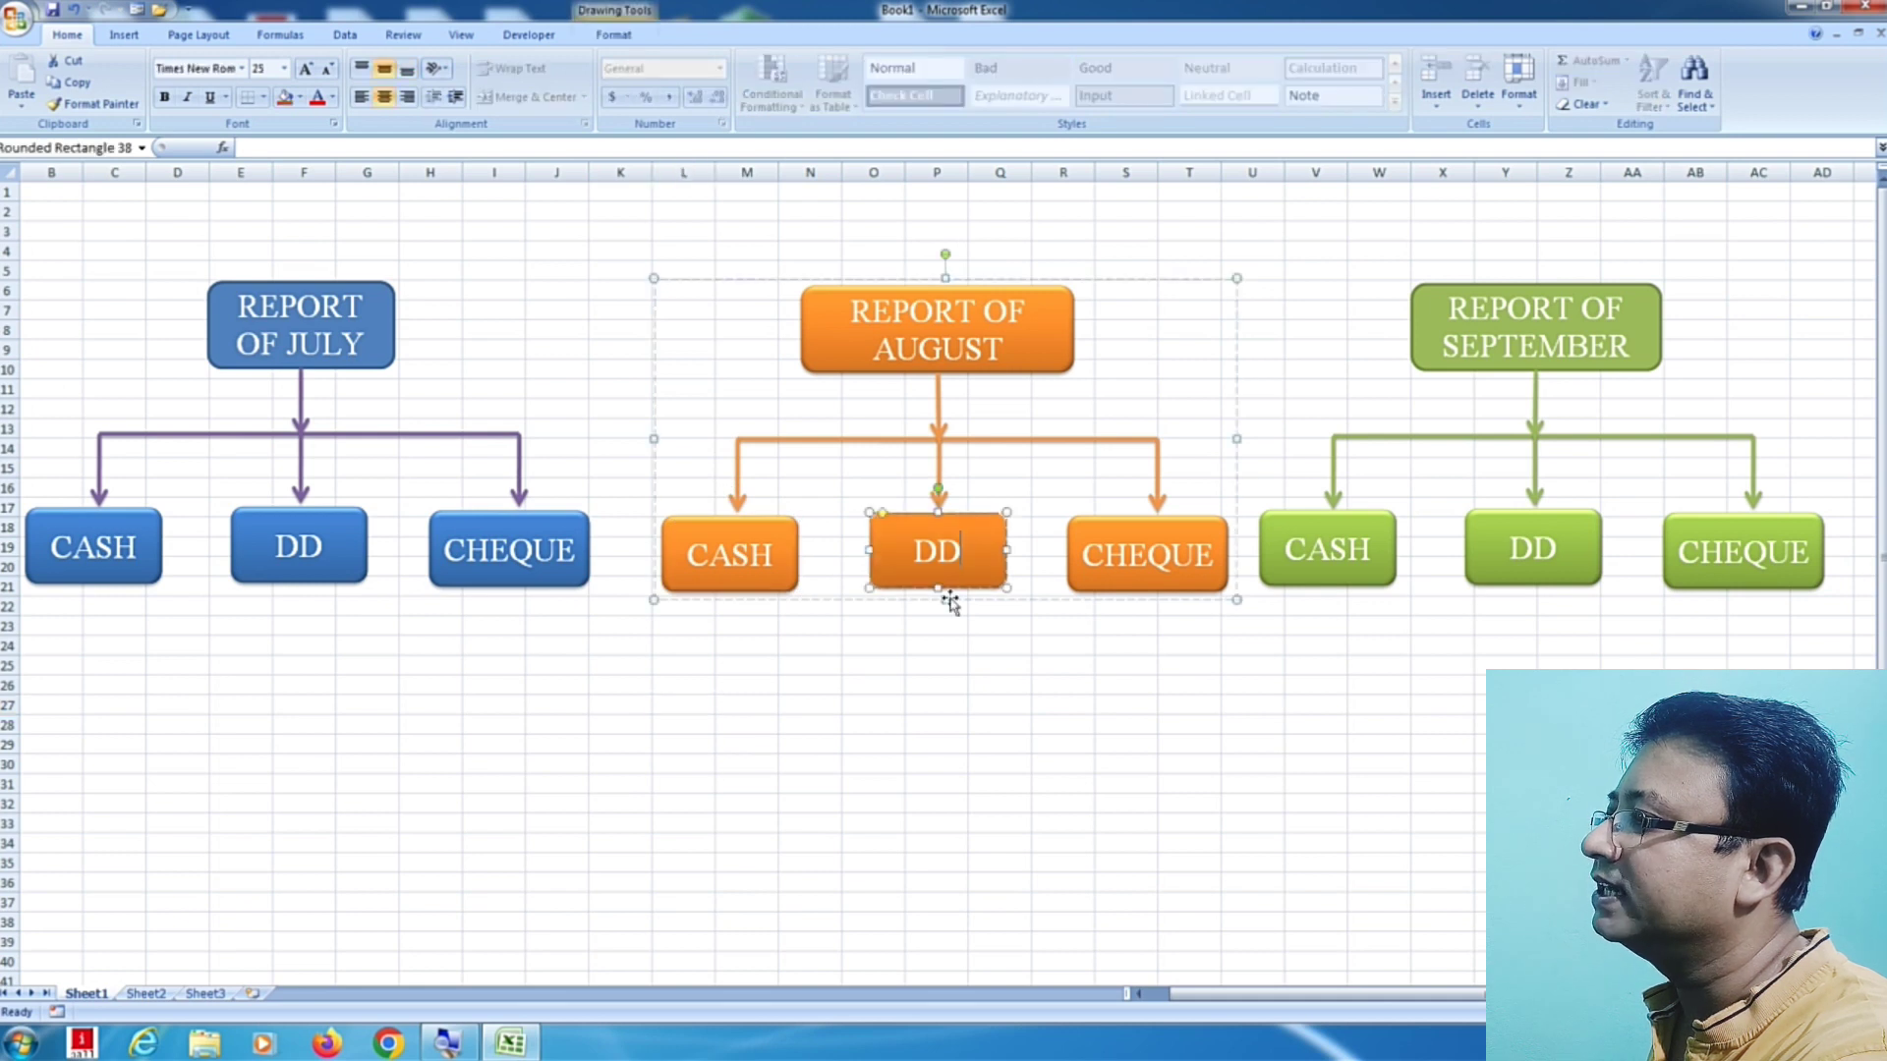
right_click(960, 583)
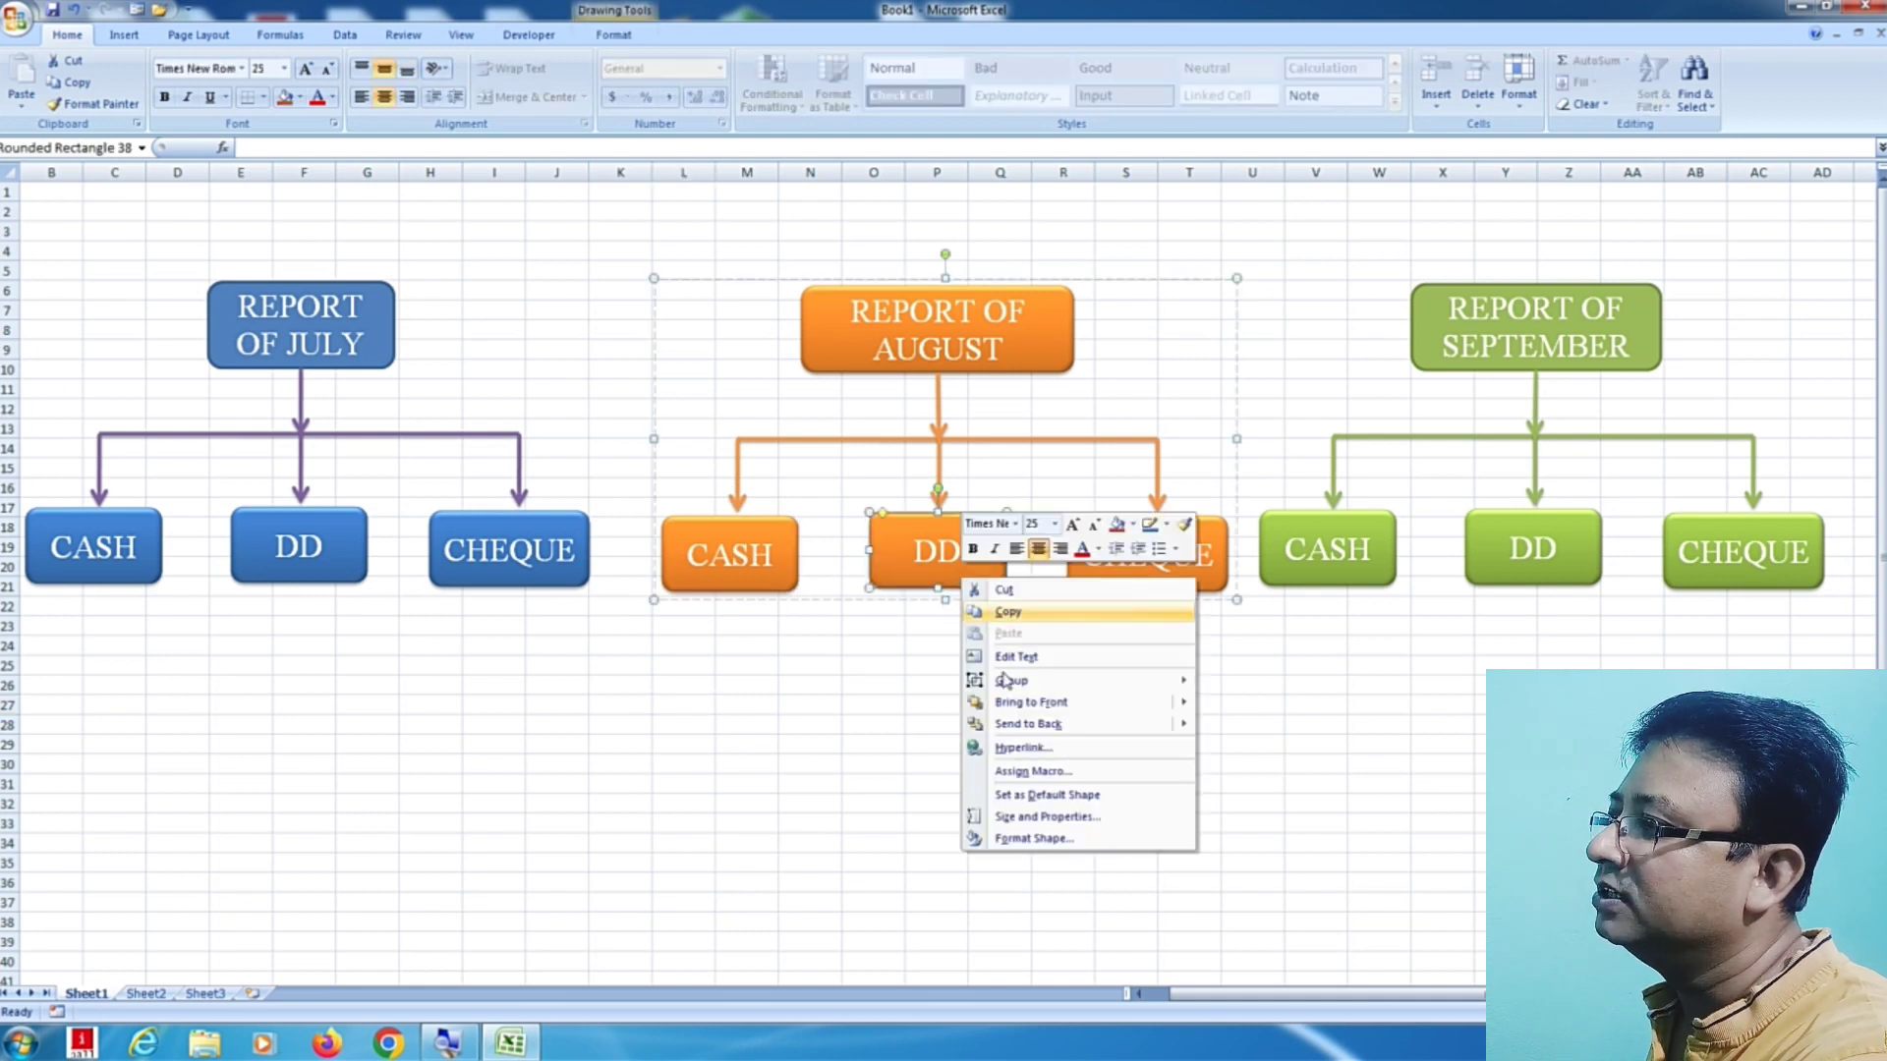
click(1032, 747)
click(951, 322)
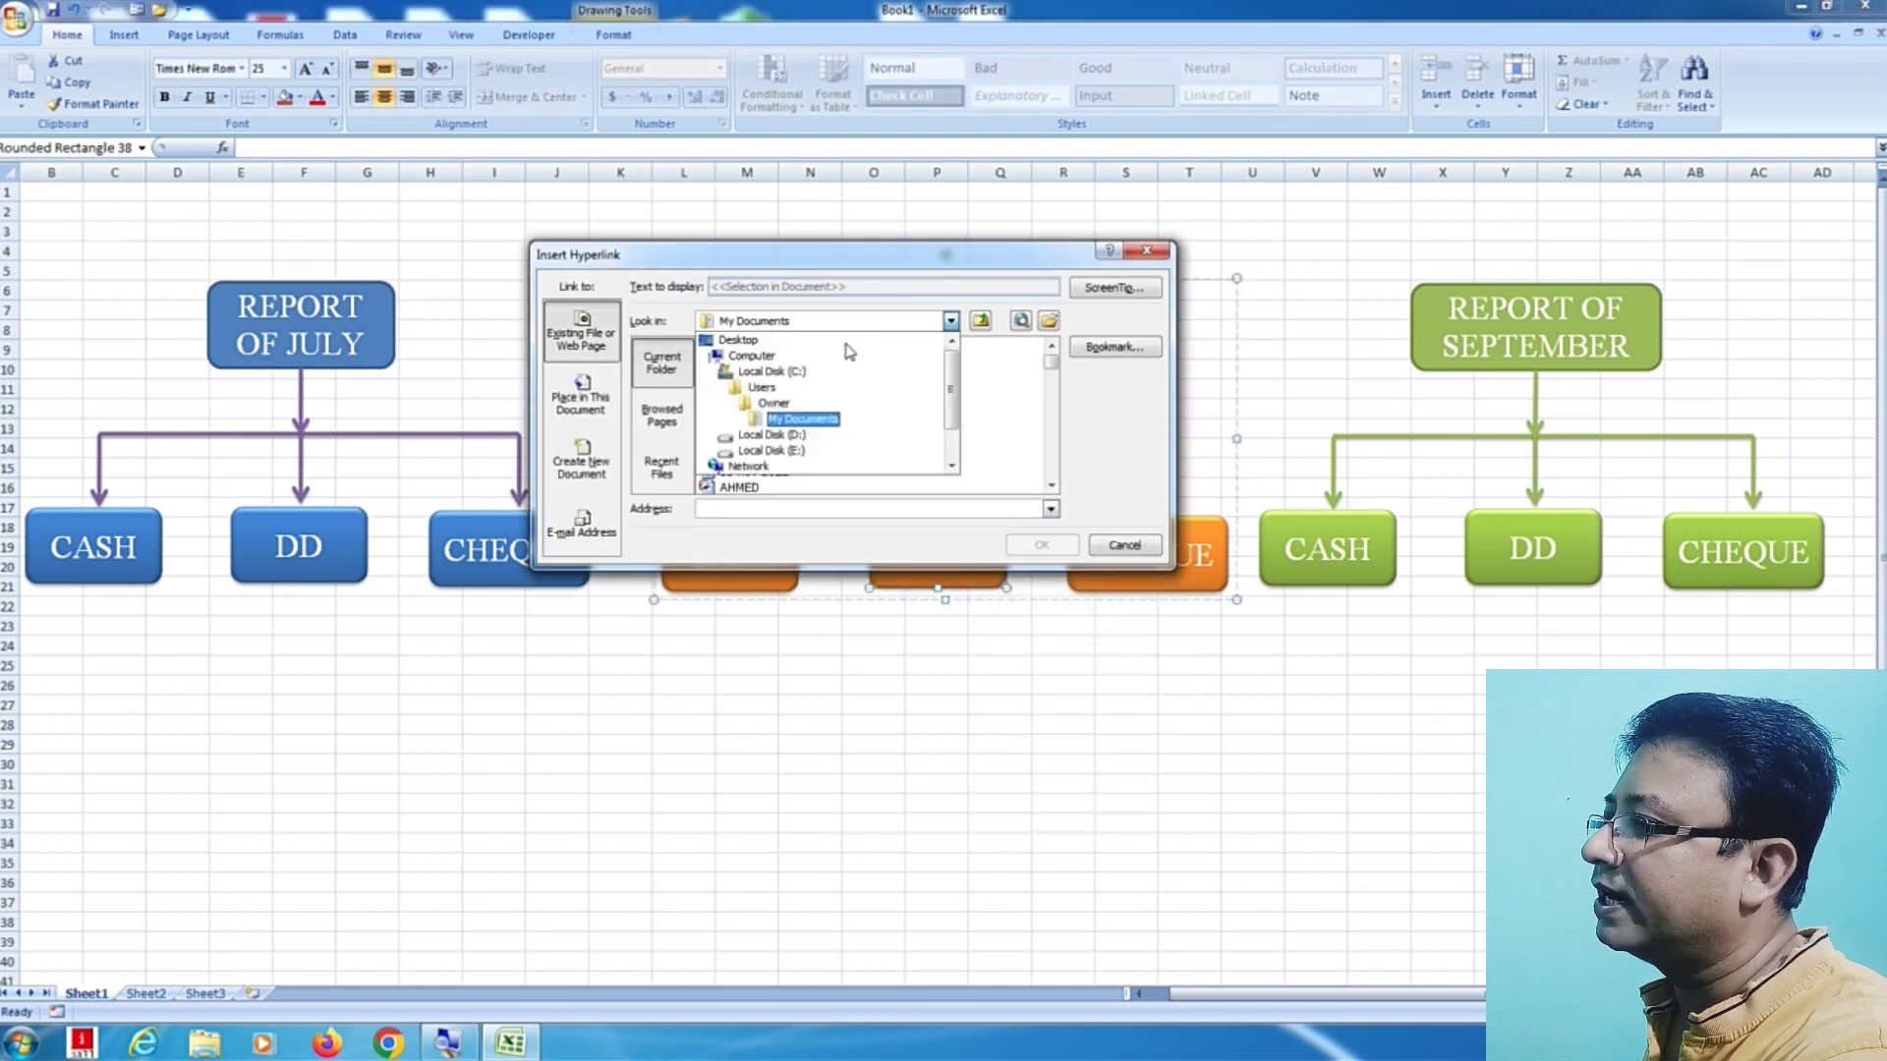
click(811, 448)
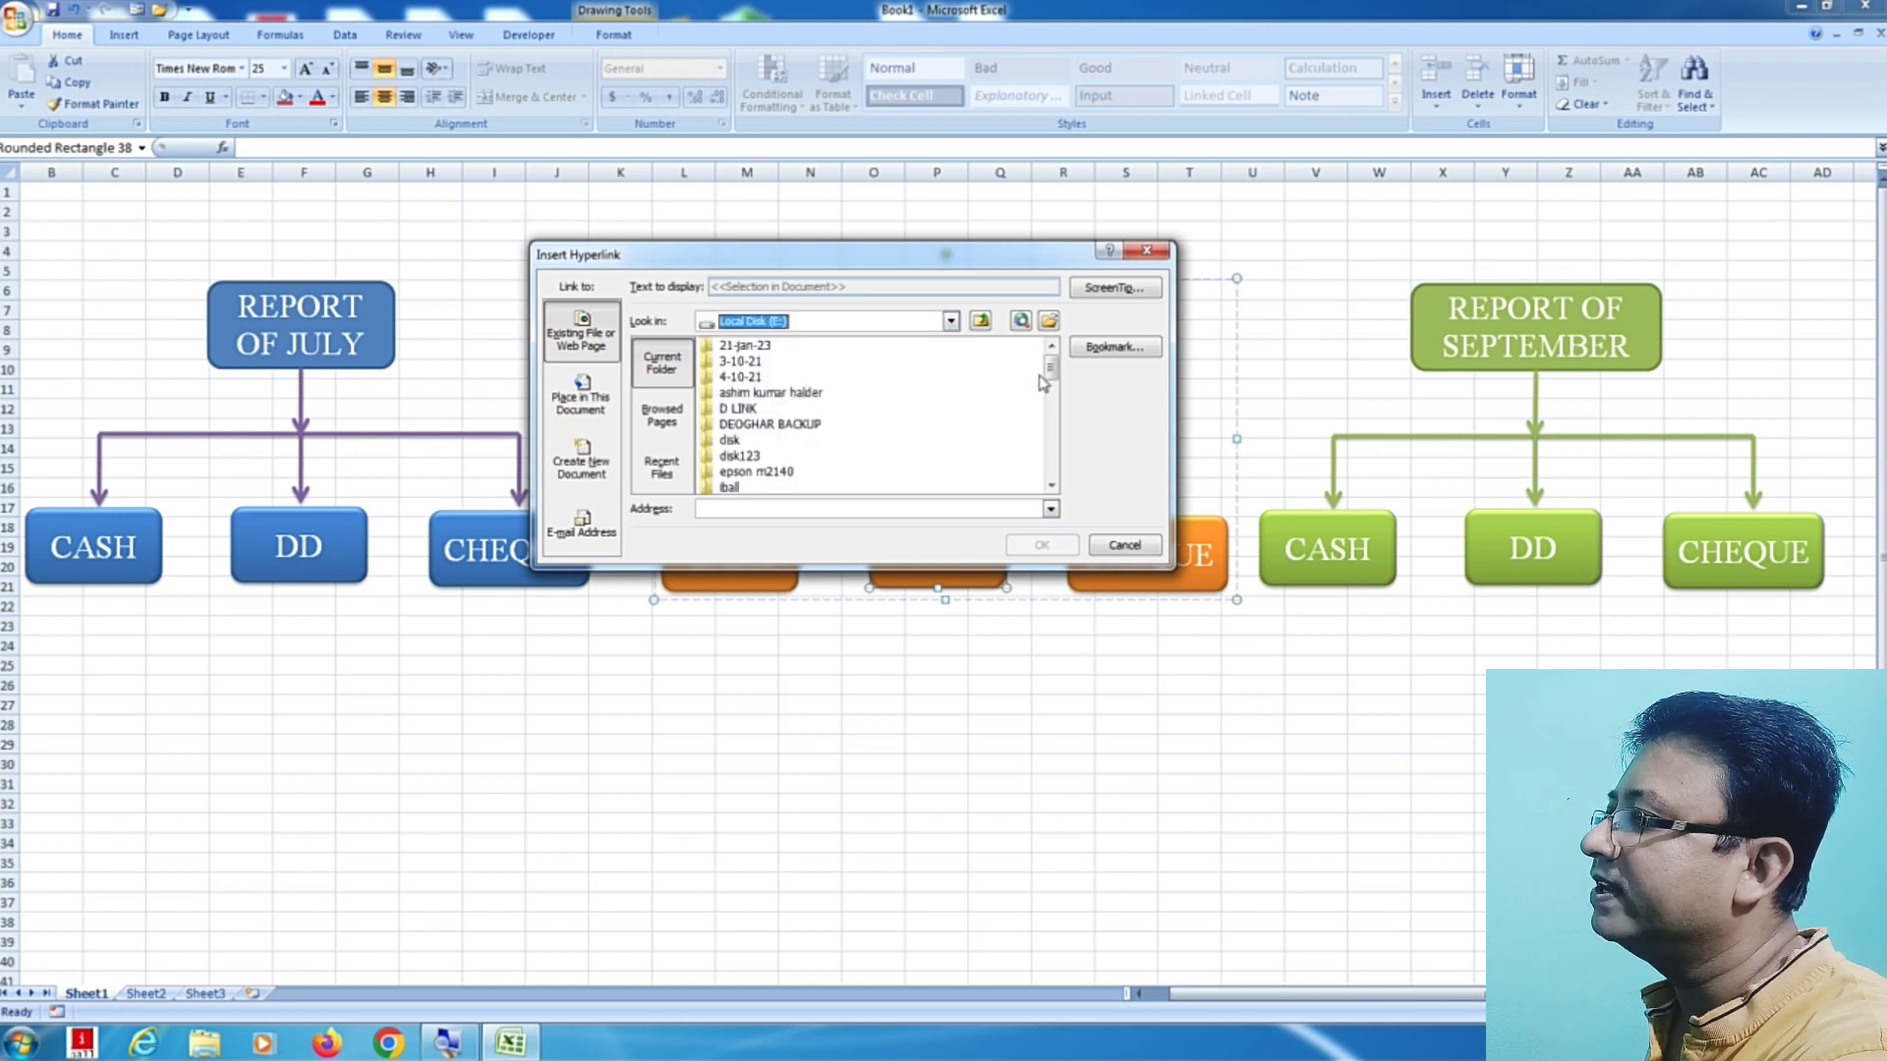
scroll(1052, 388, down, 2)
double_click(796, 455)
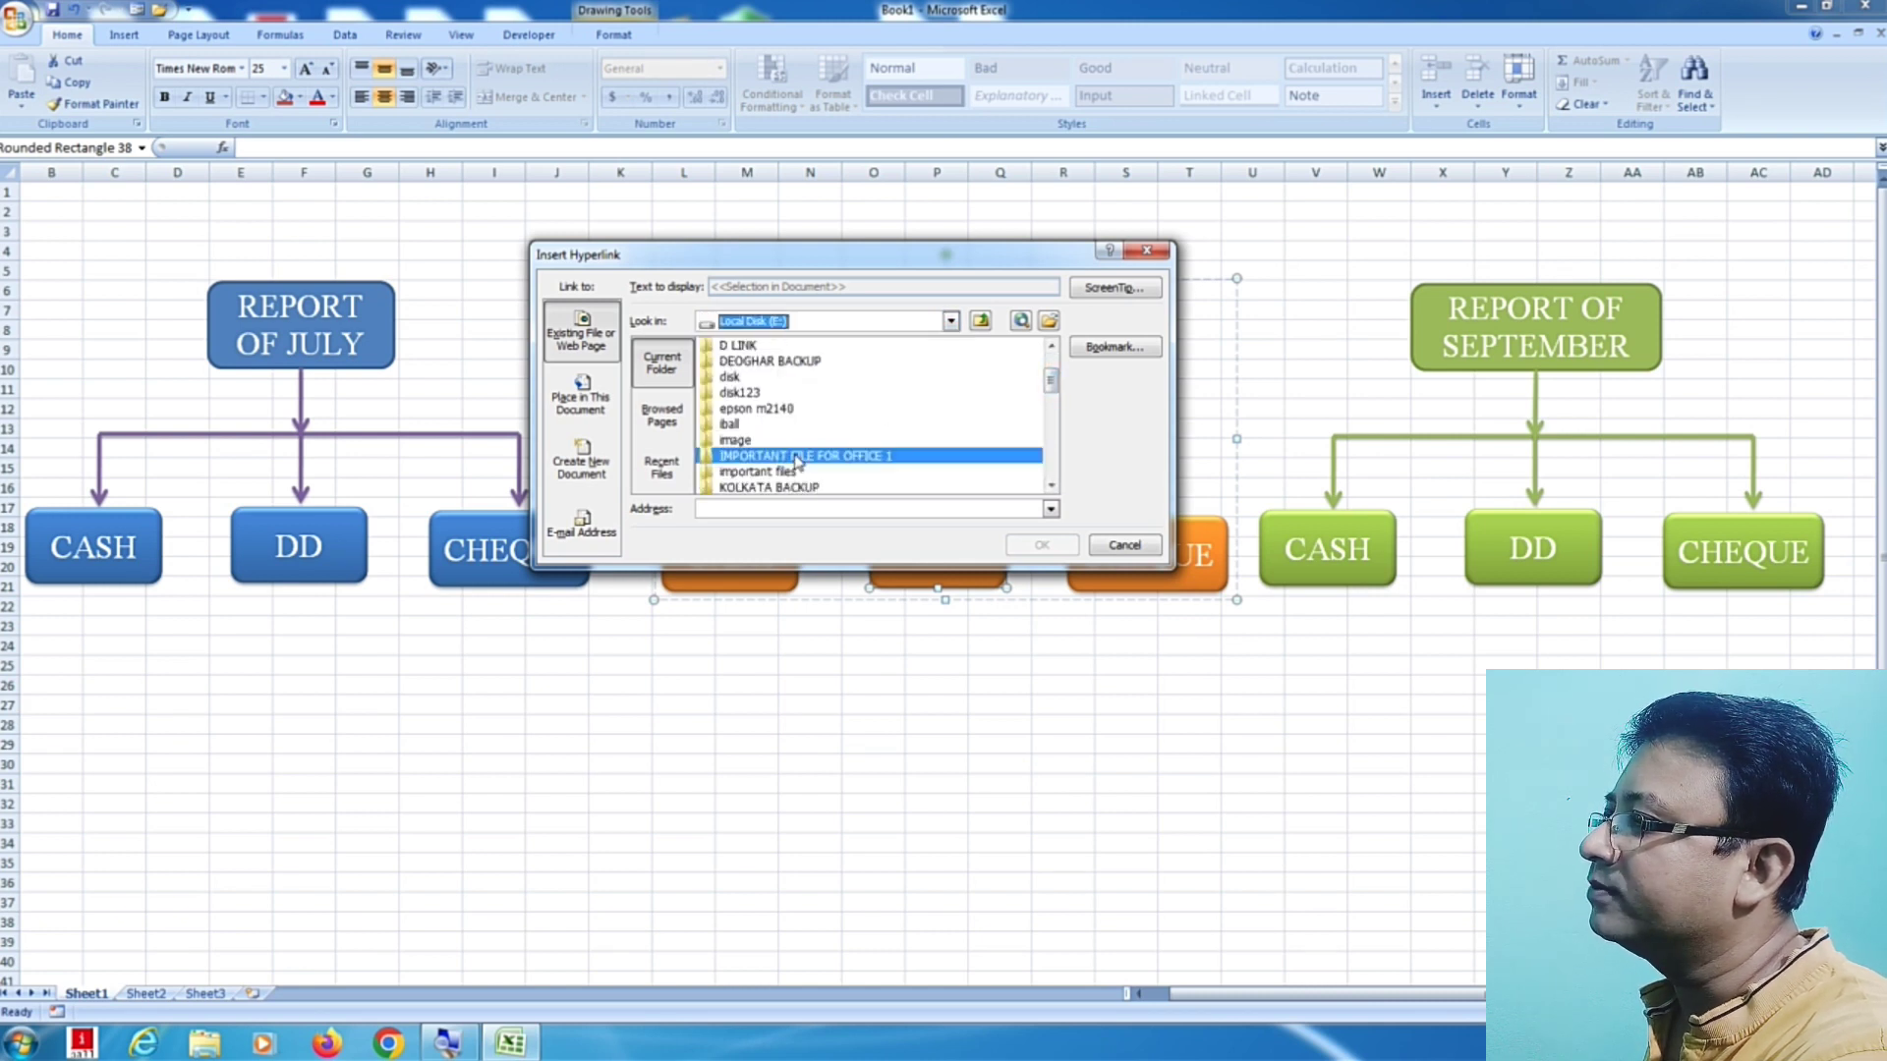
double_click(750, 378)
double_click(781, 378)
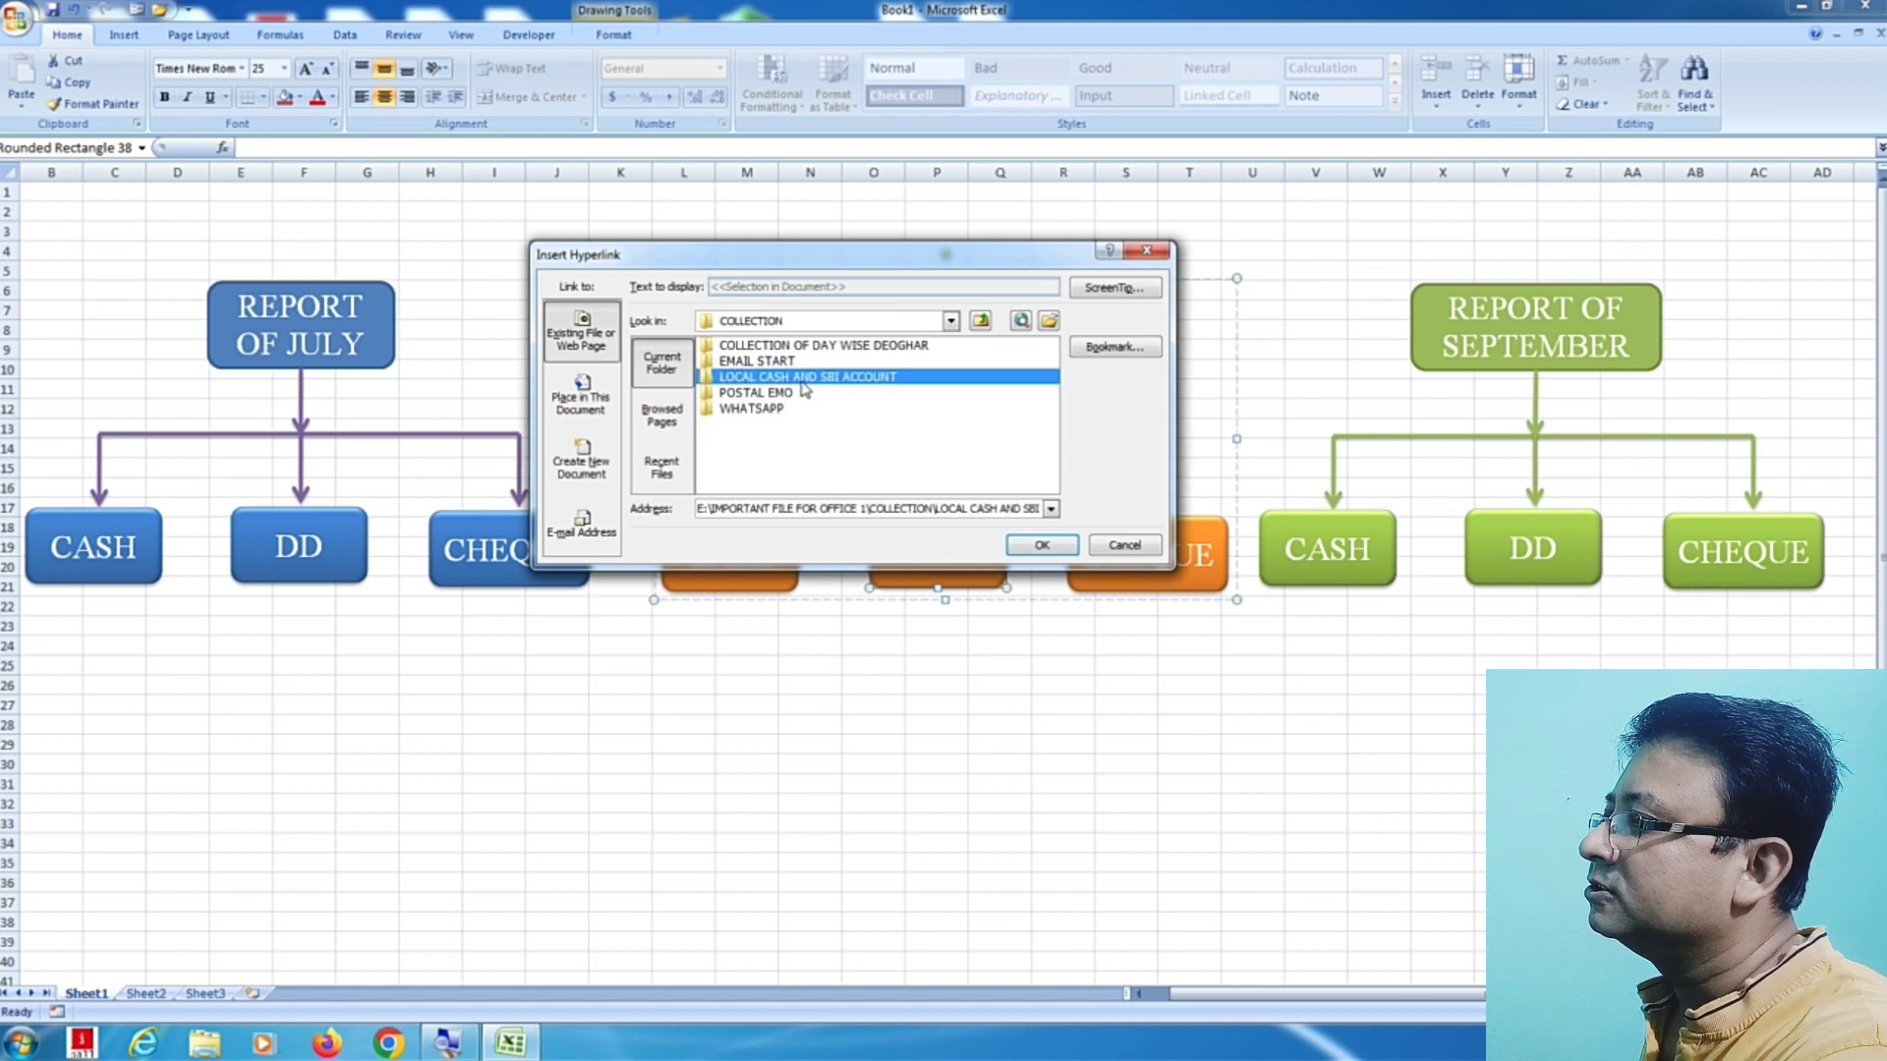
double_click(735, 347)
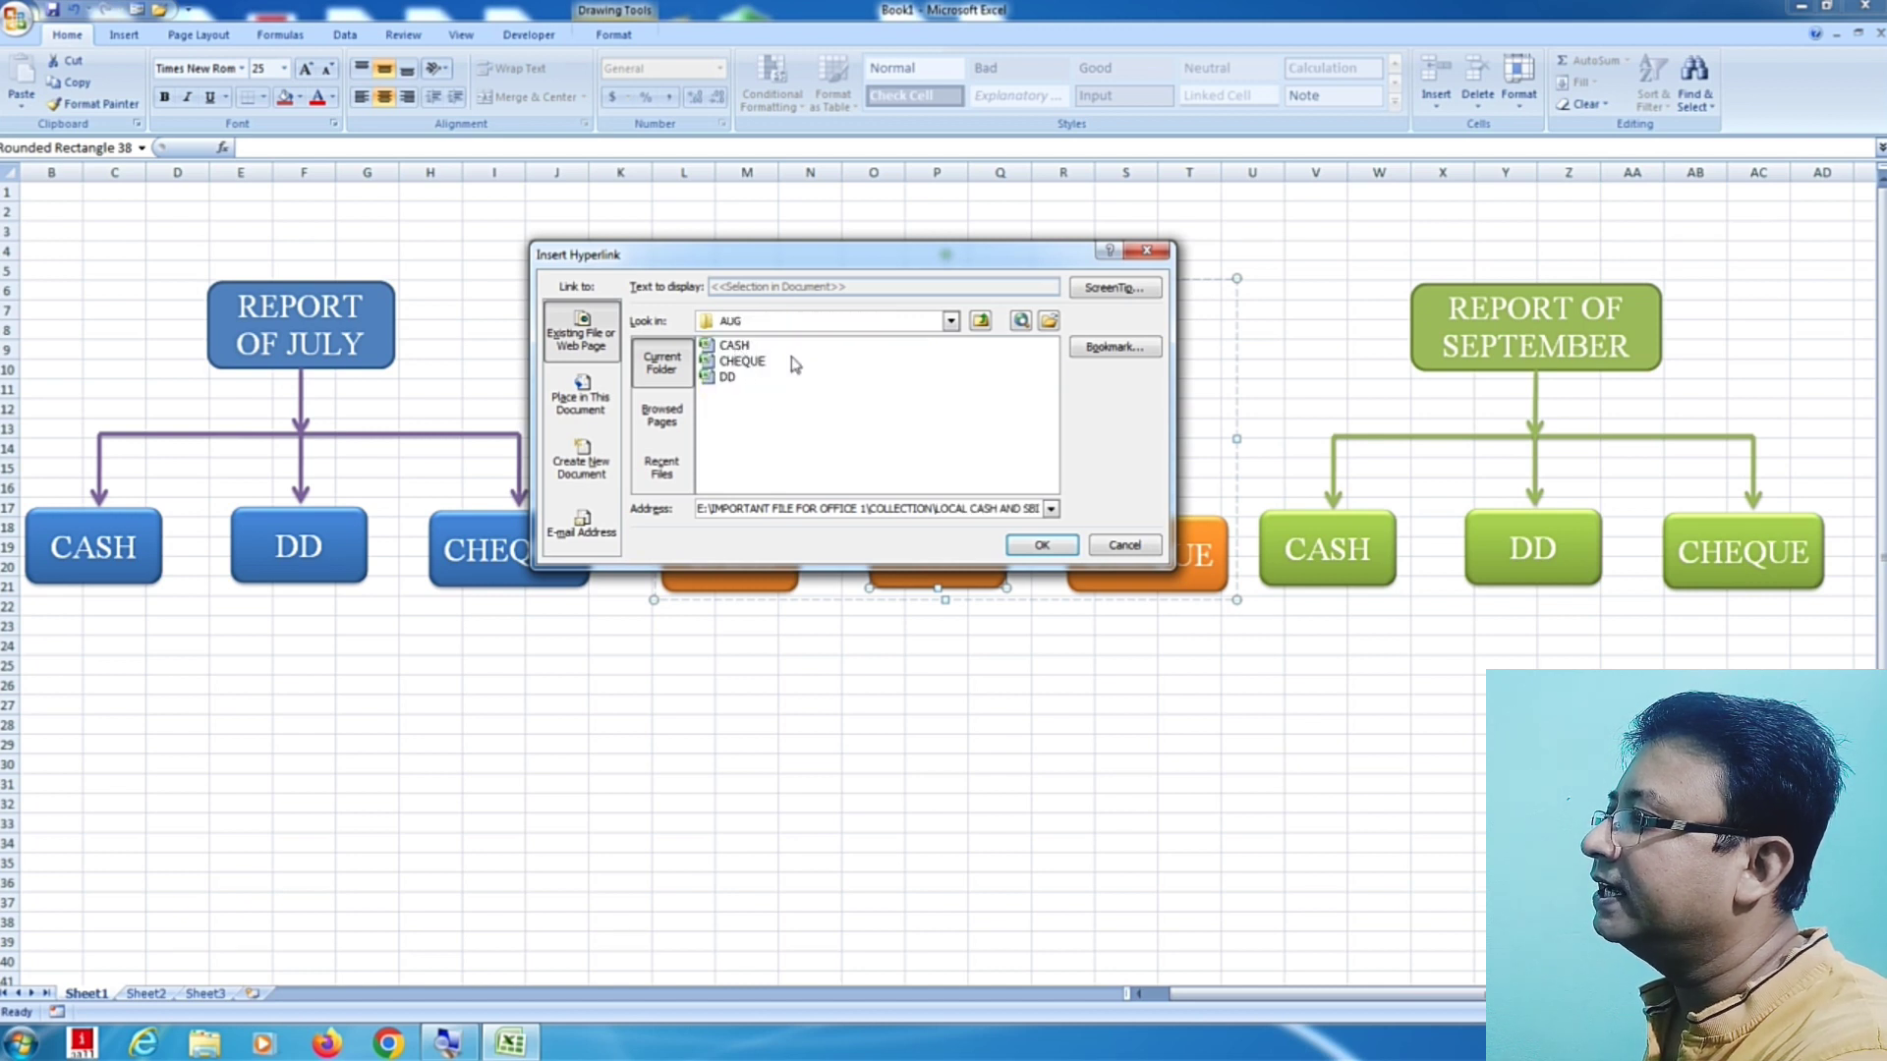
click(729, 380)
click(1037, 543)
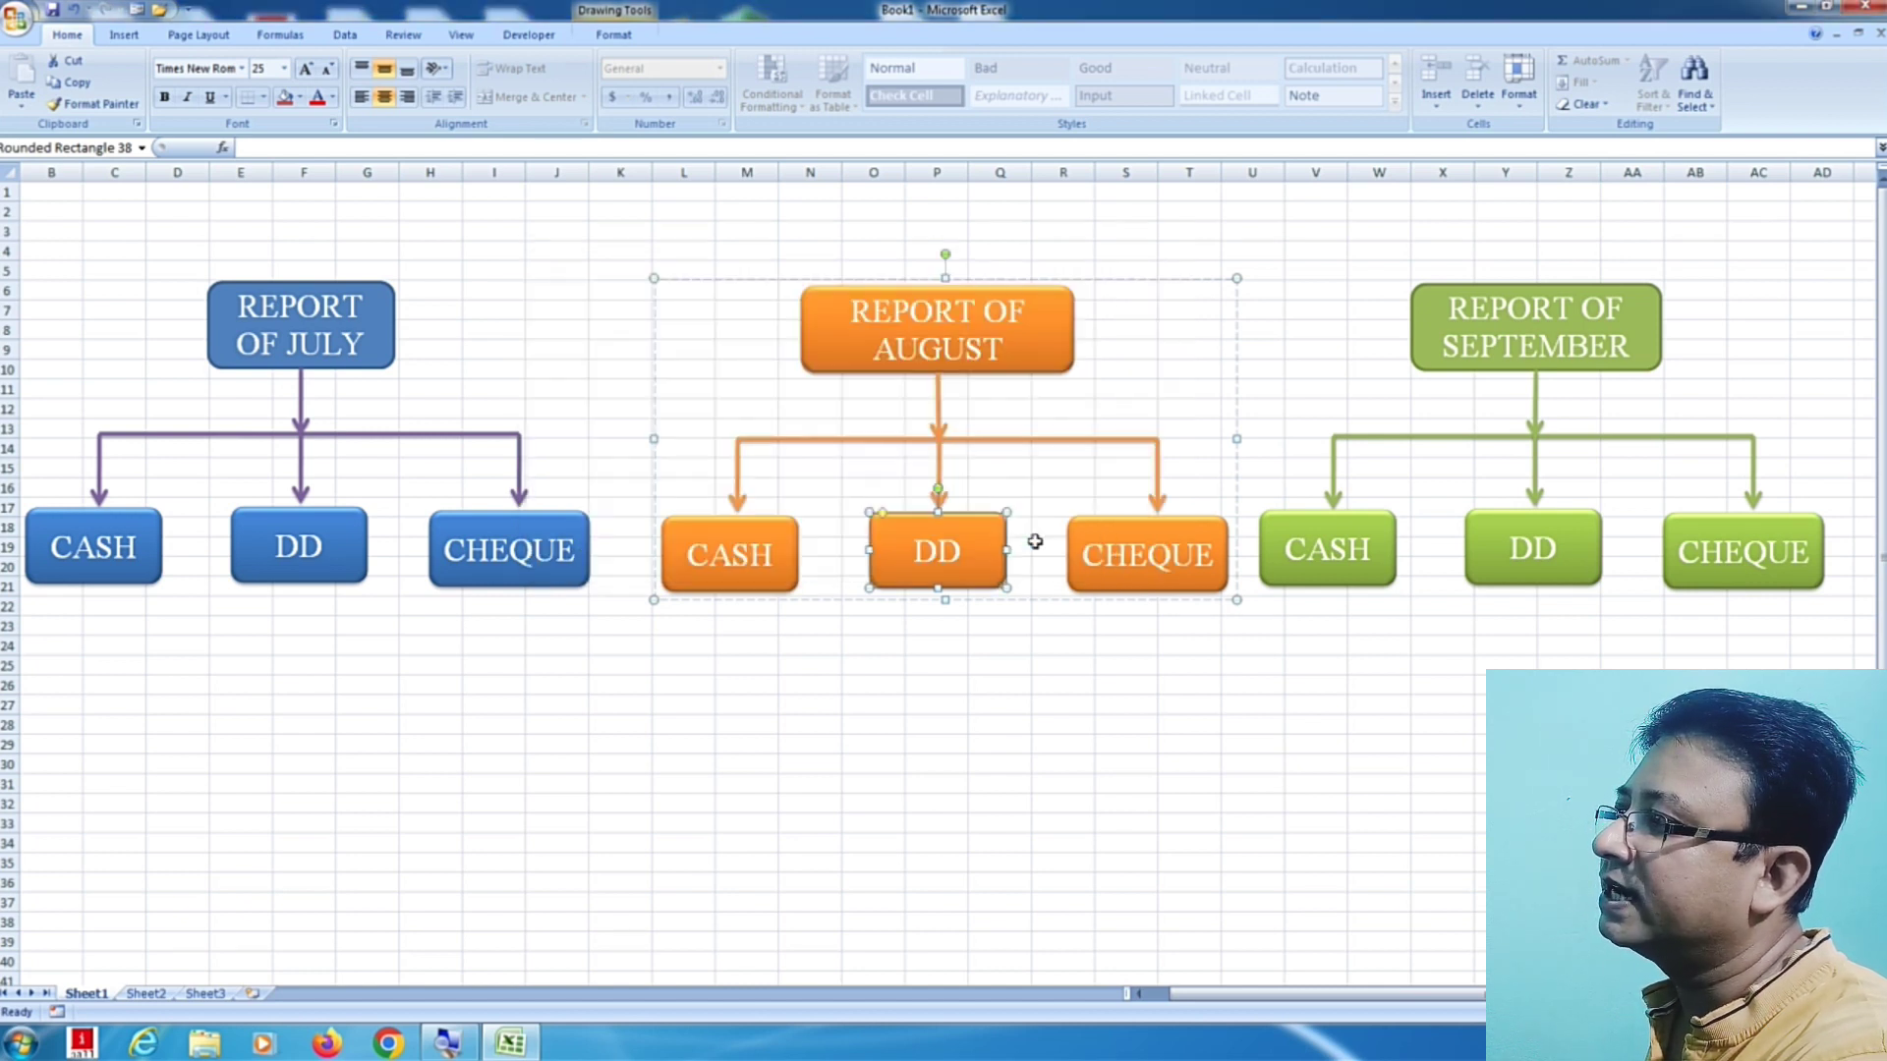
click(1088, 620)
Step: Hyperlink the August CHEQUE box to the CHEQUE workbook in the AUG folder
click(1110, 593)
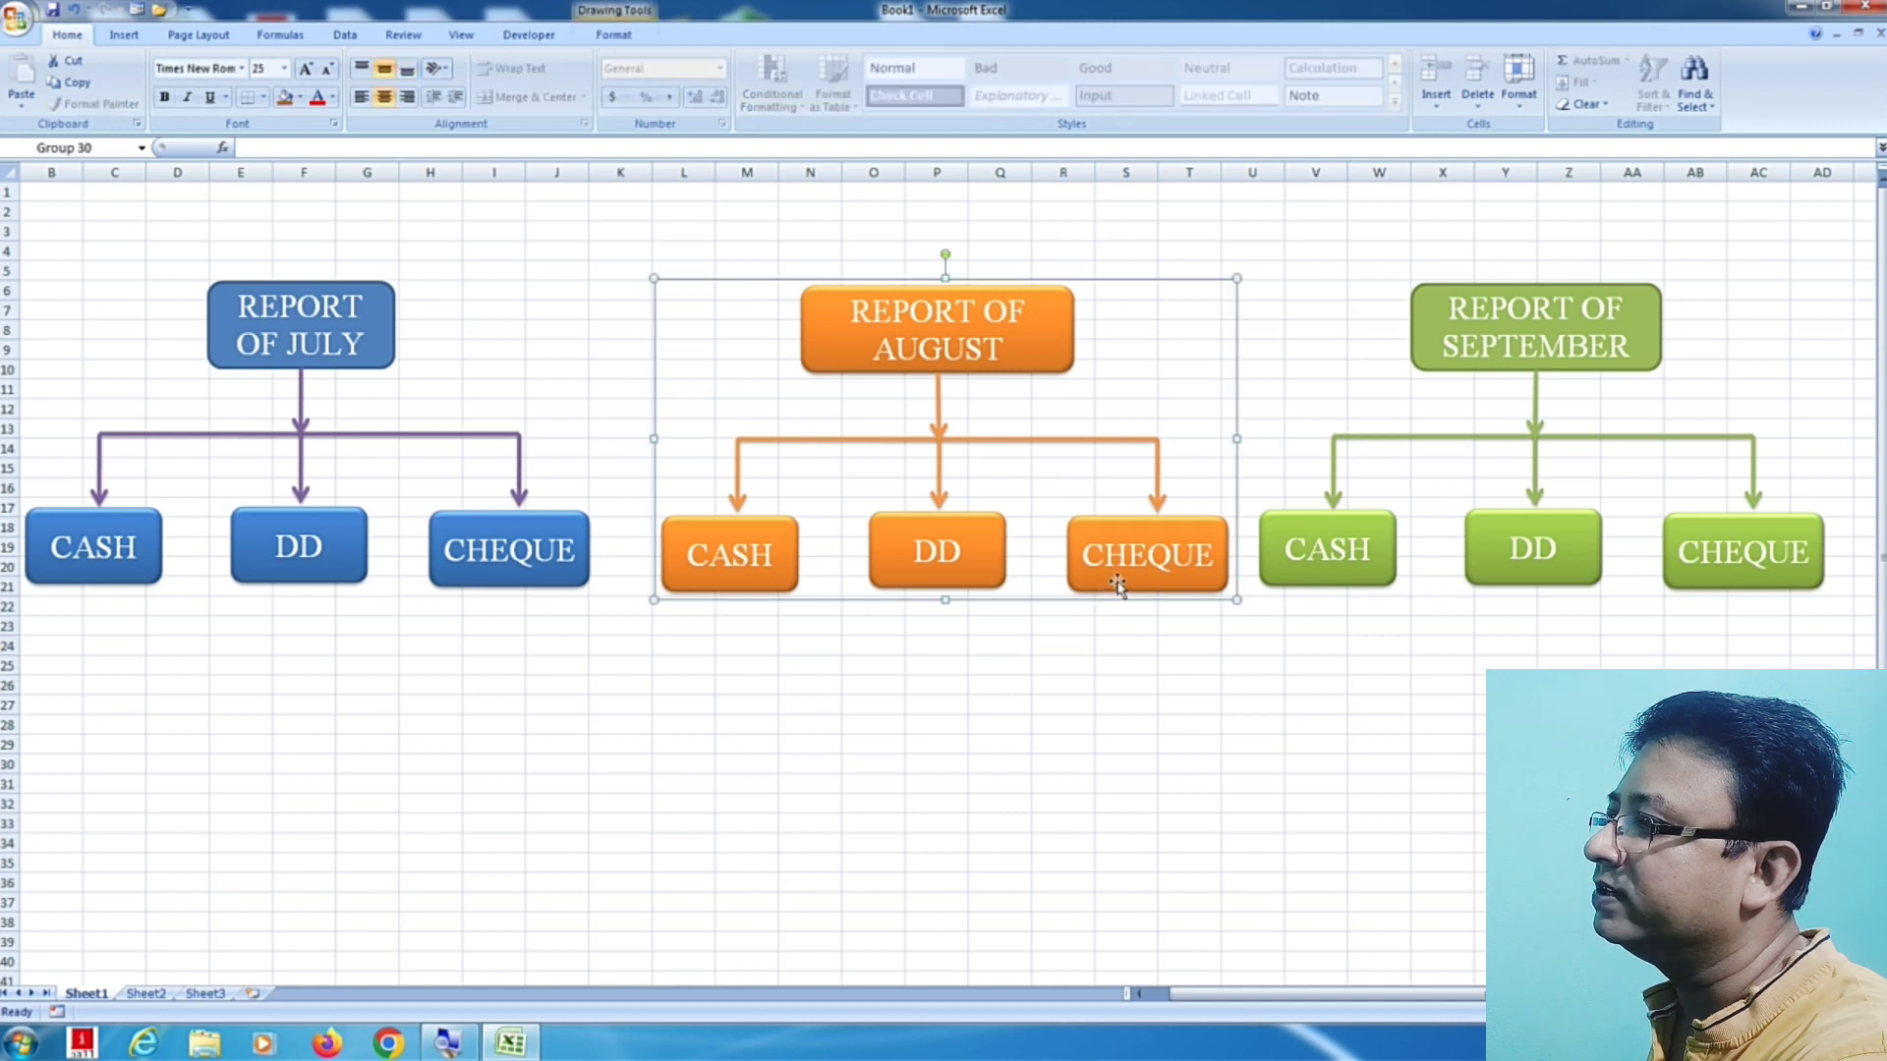
click(1118, 584)
right_click(1120, 582)
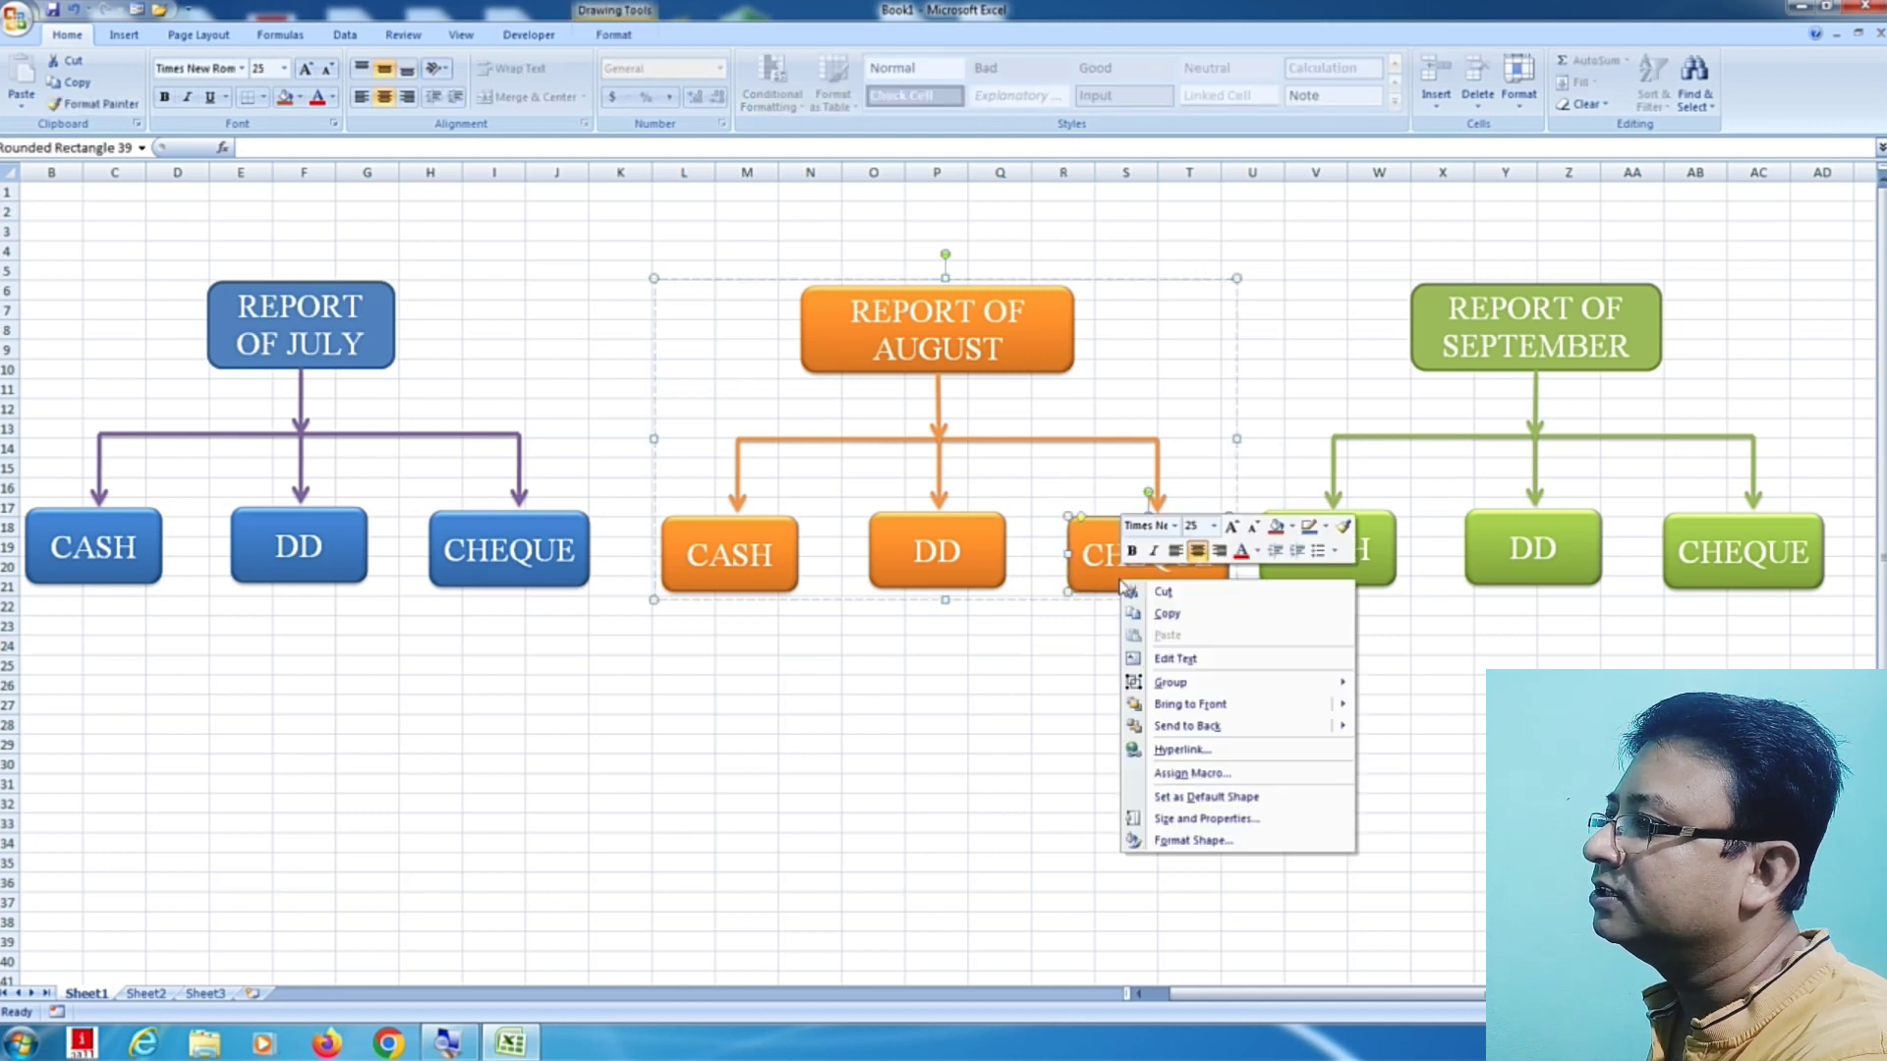
click(1199, 751)
click(790, 328)
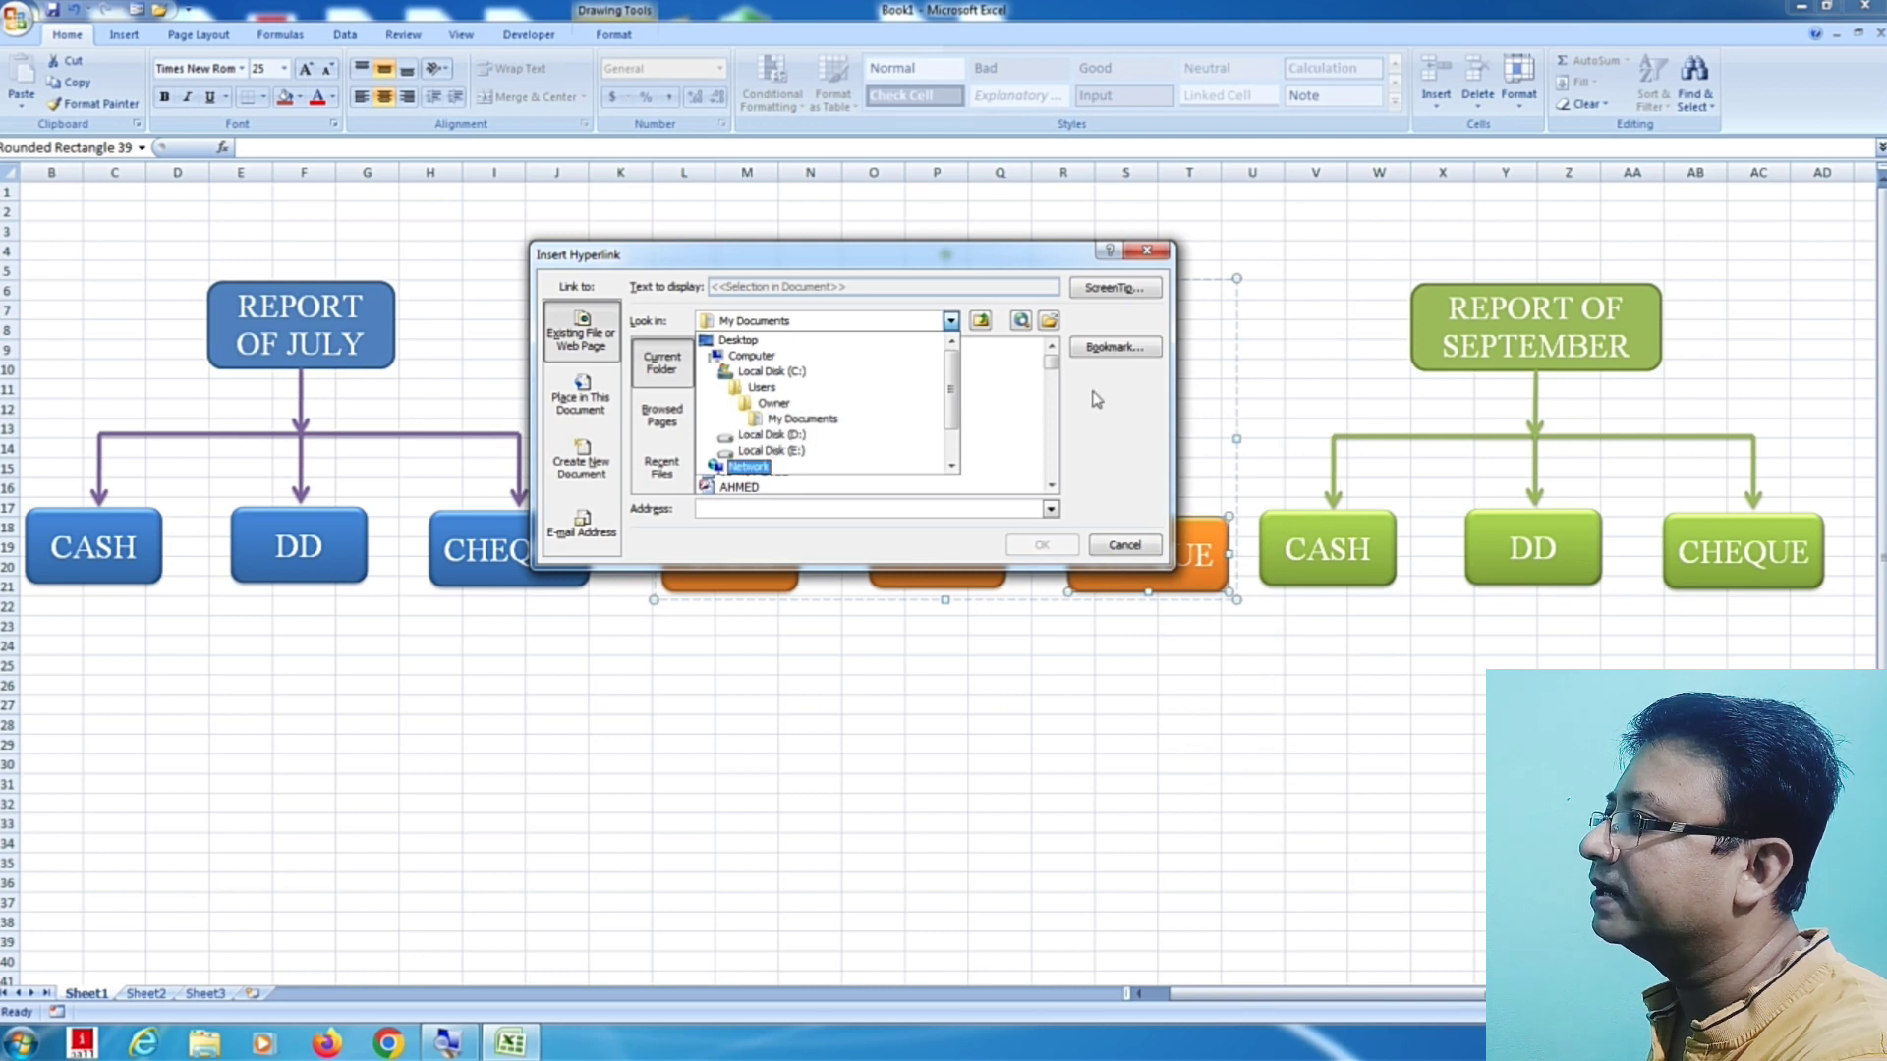
click(851, 453)
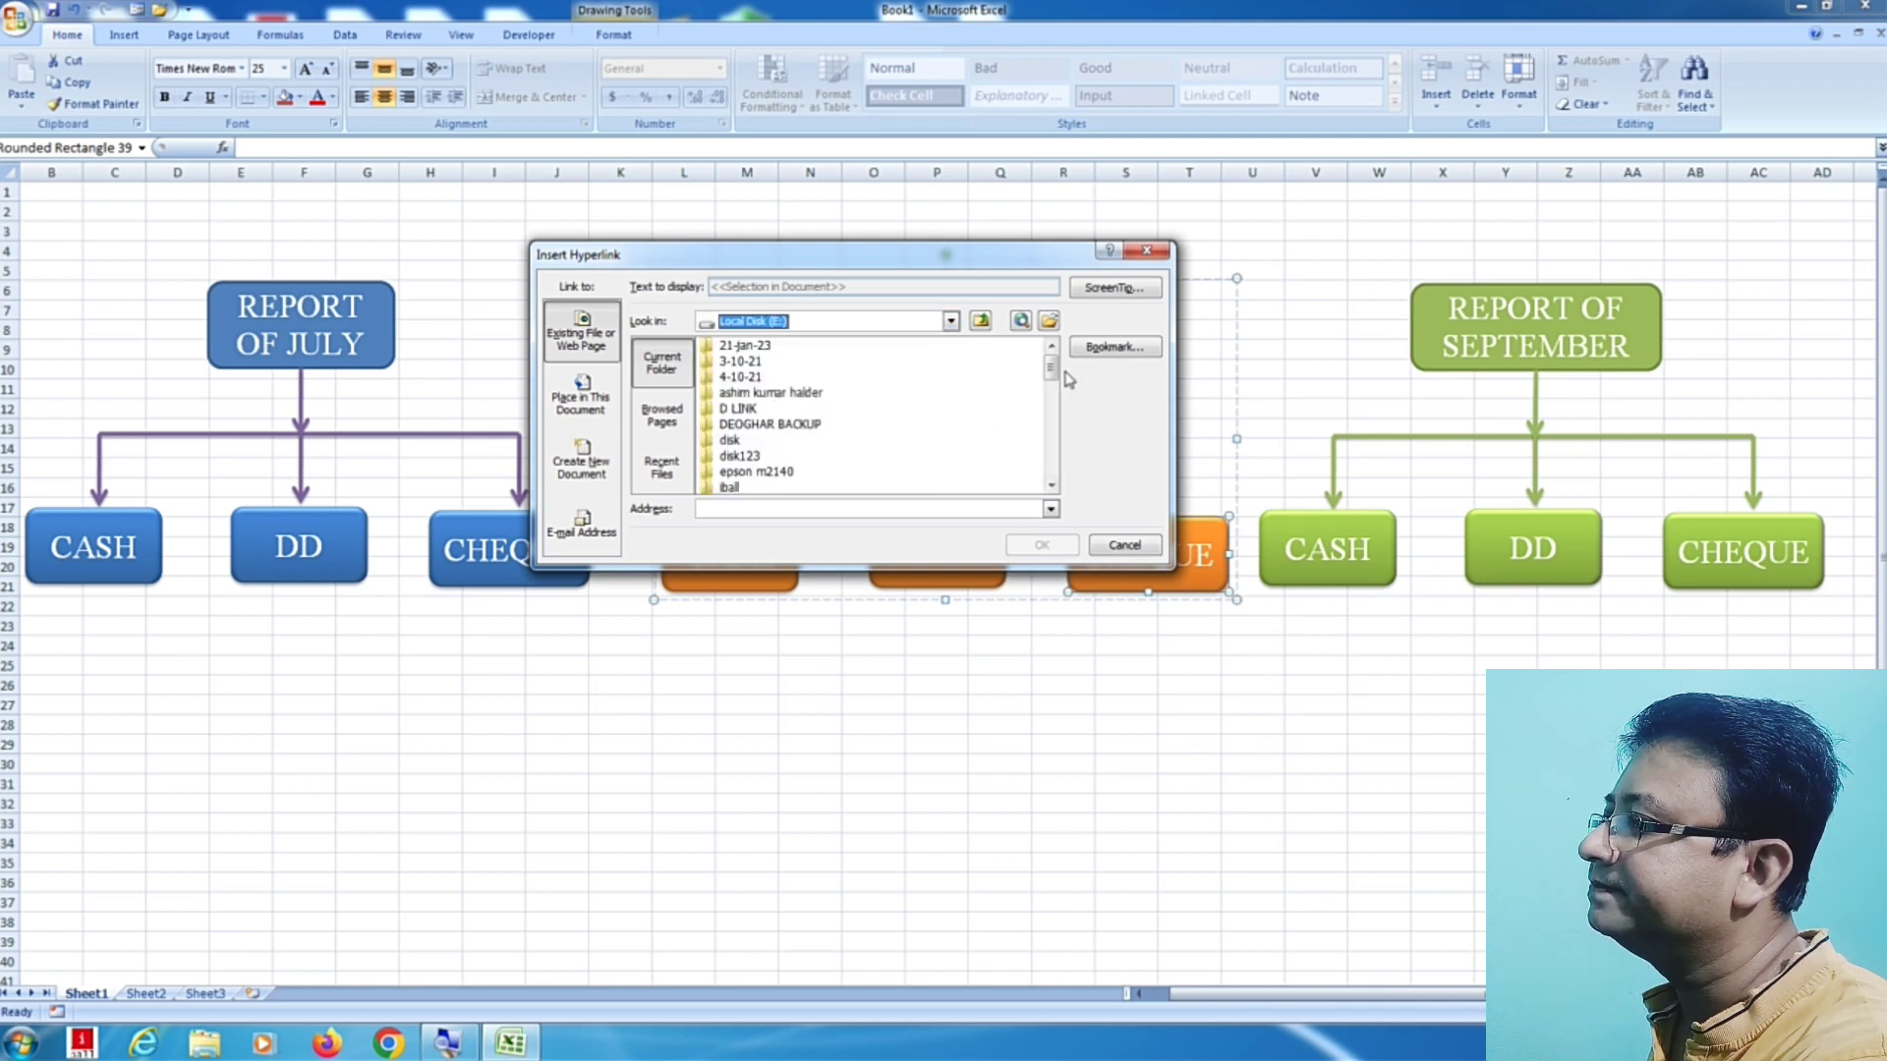
drag(1049, 367, 1050, 398)
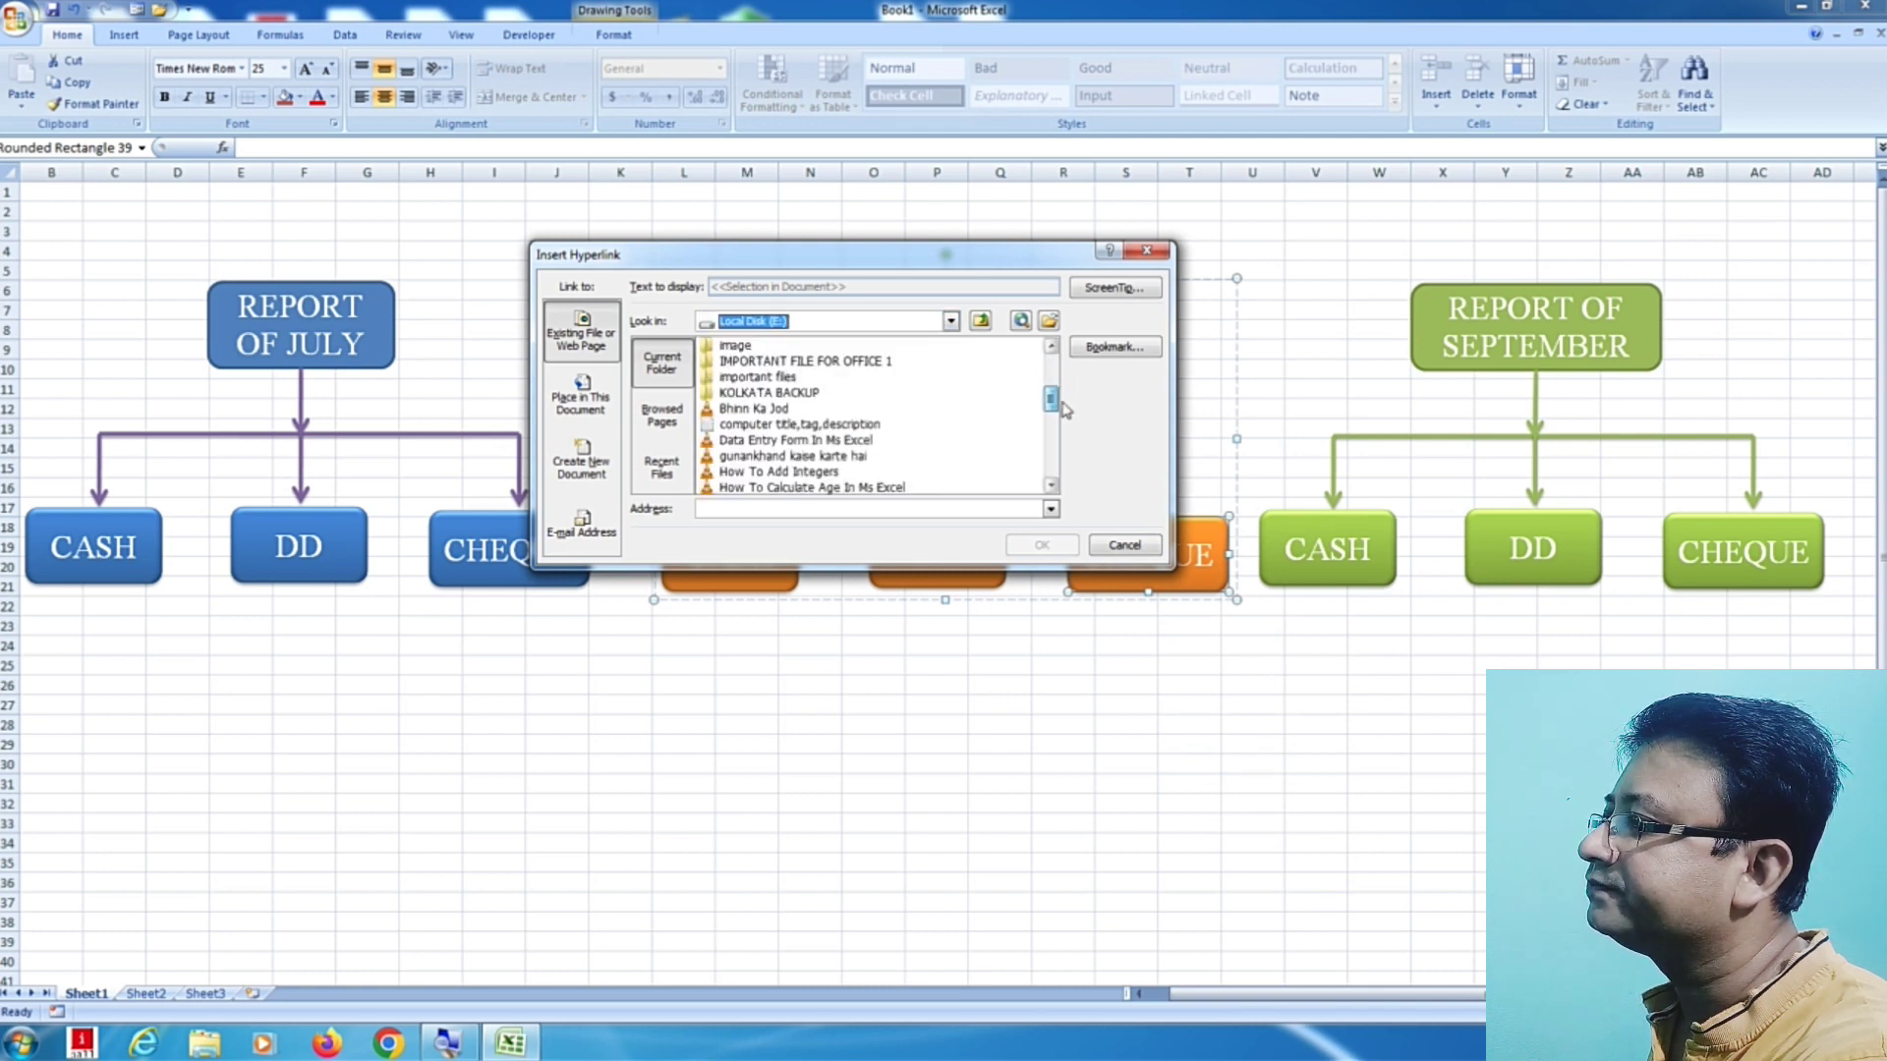
double_click(853, 361)
double_click(776, 379)
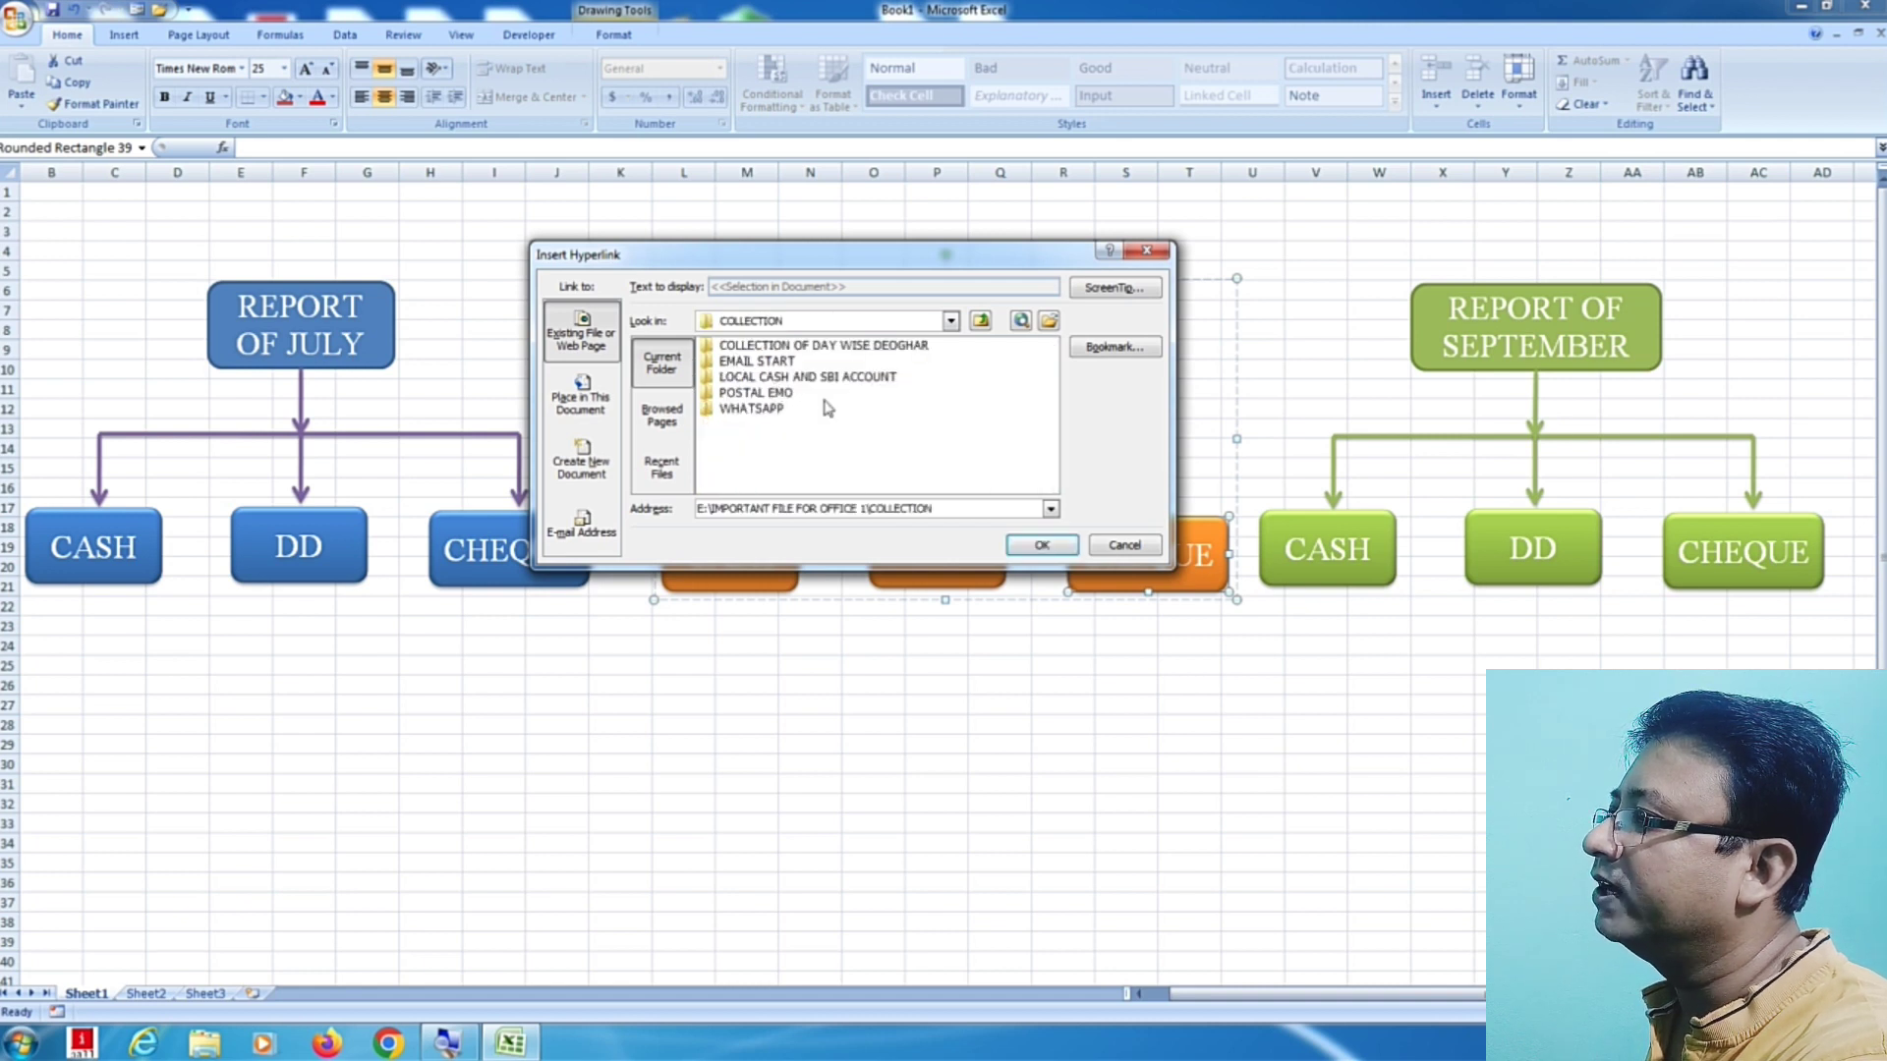
double_click(796, 377)
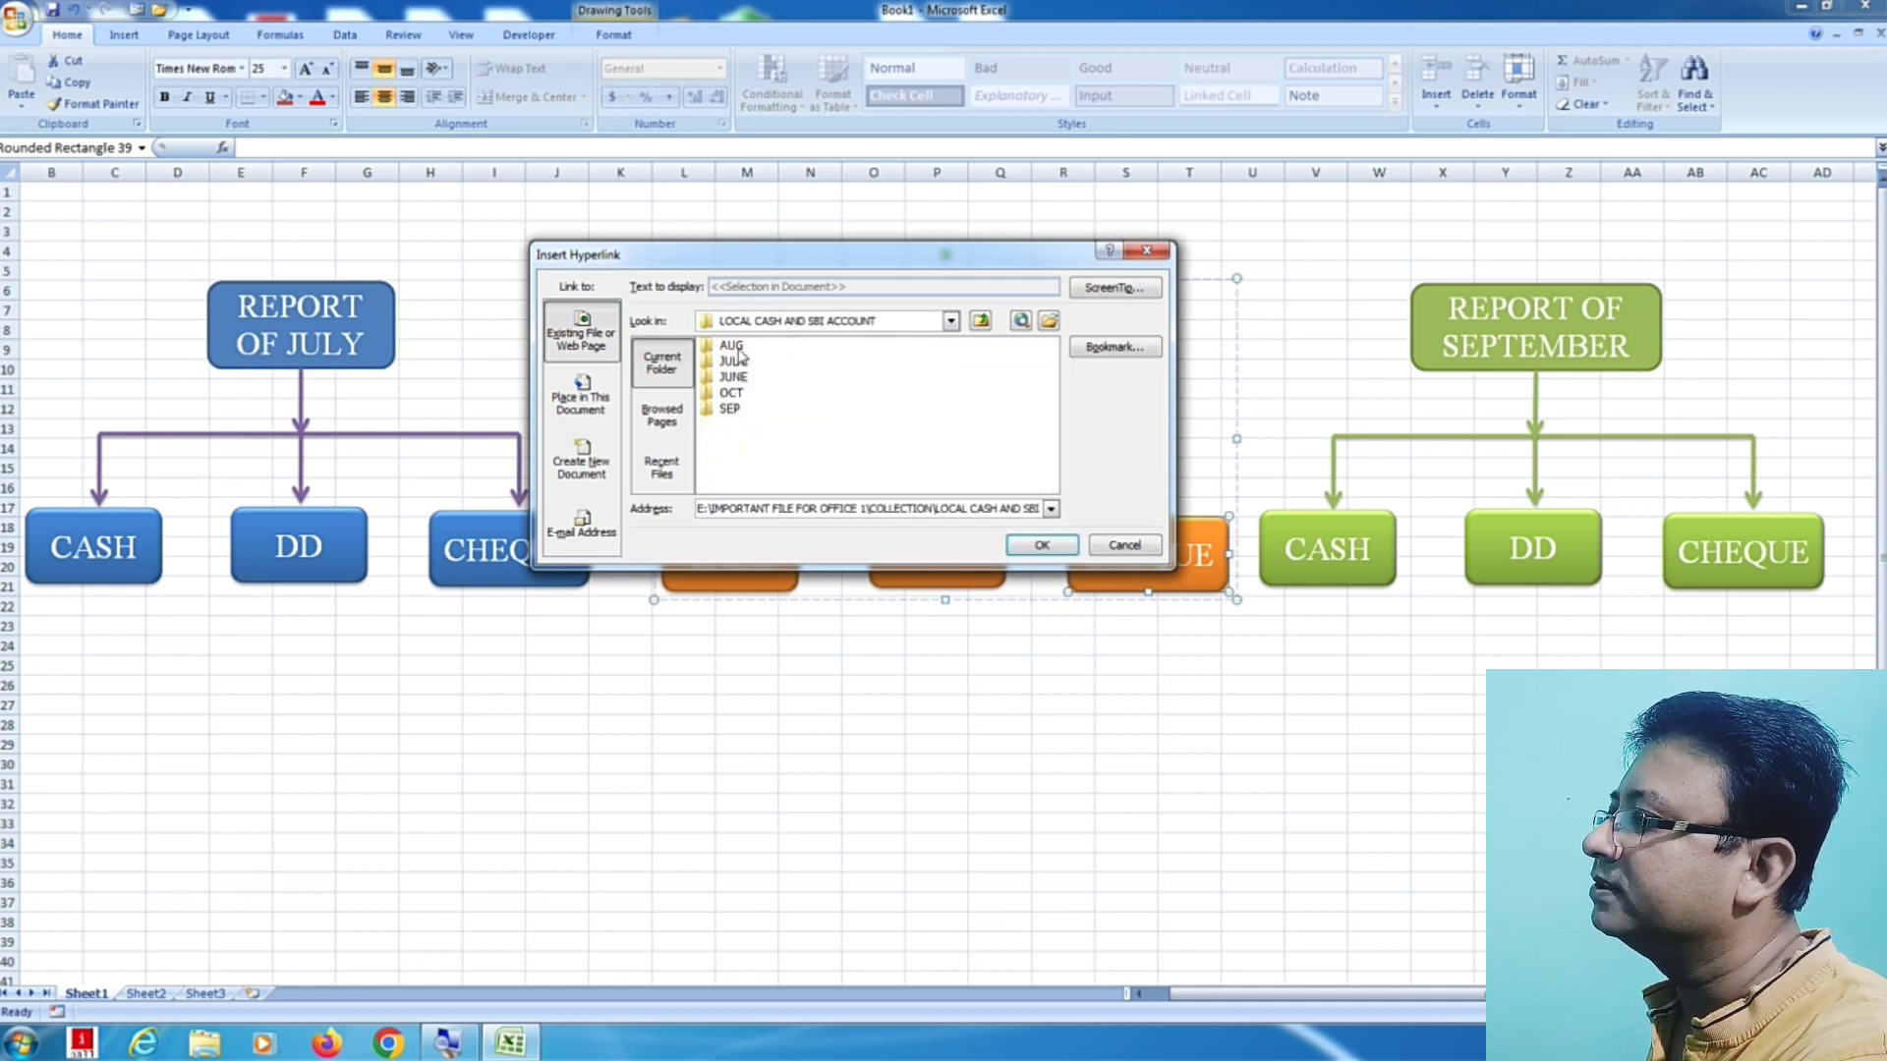
double_click(737, 349)
click(737, 367)
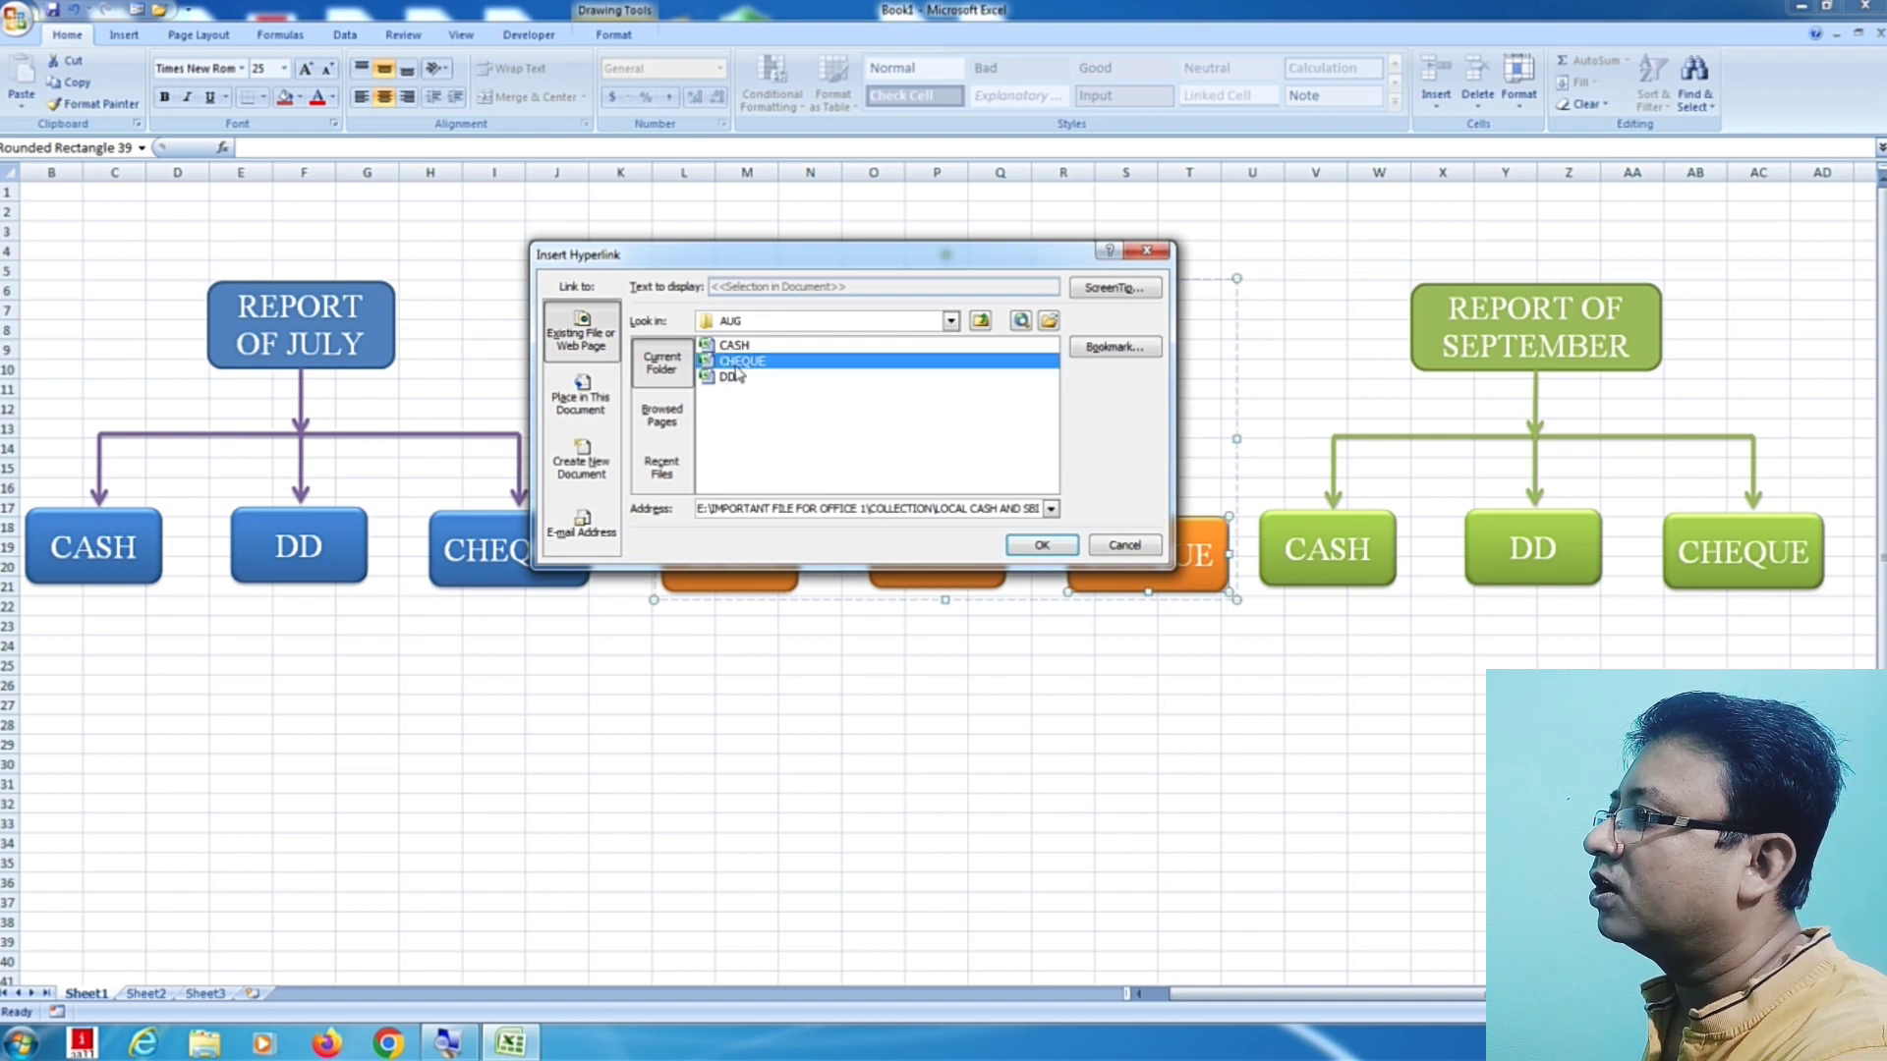
click(1040, 545)
click(1126, 882)
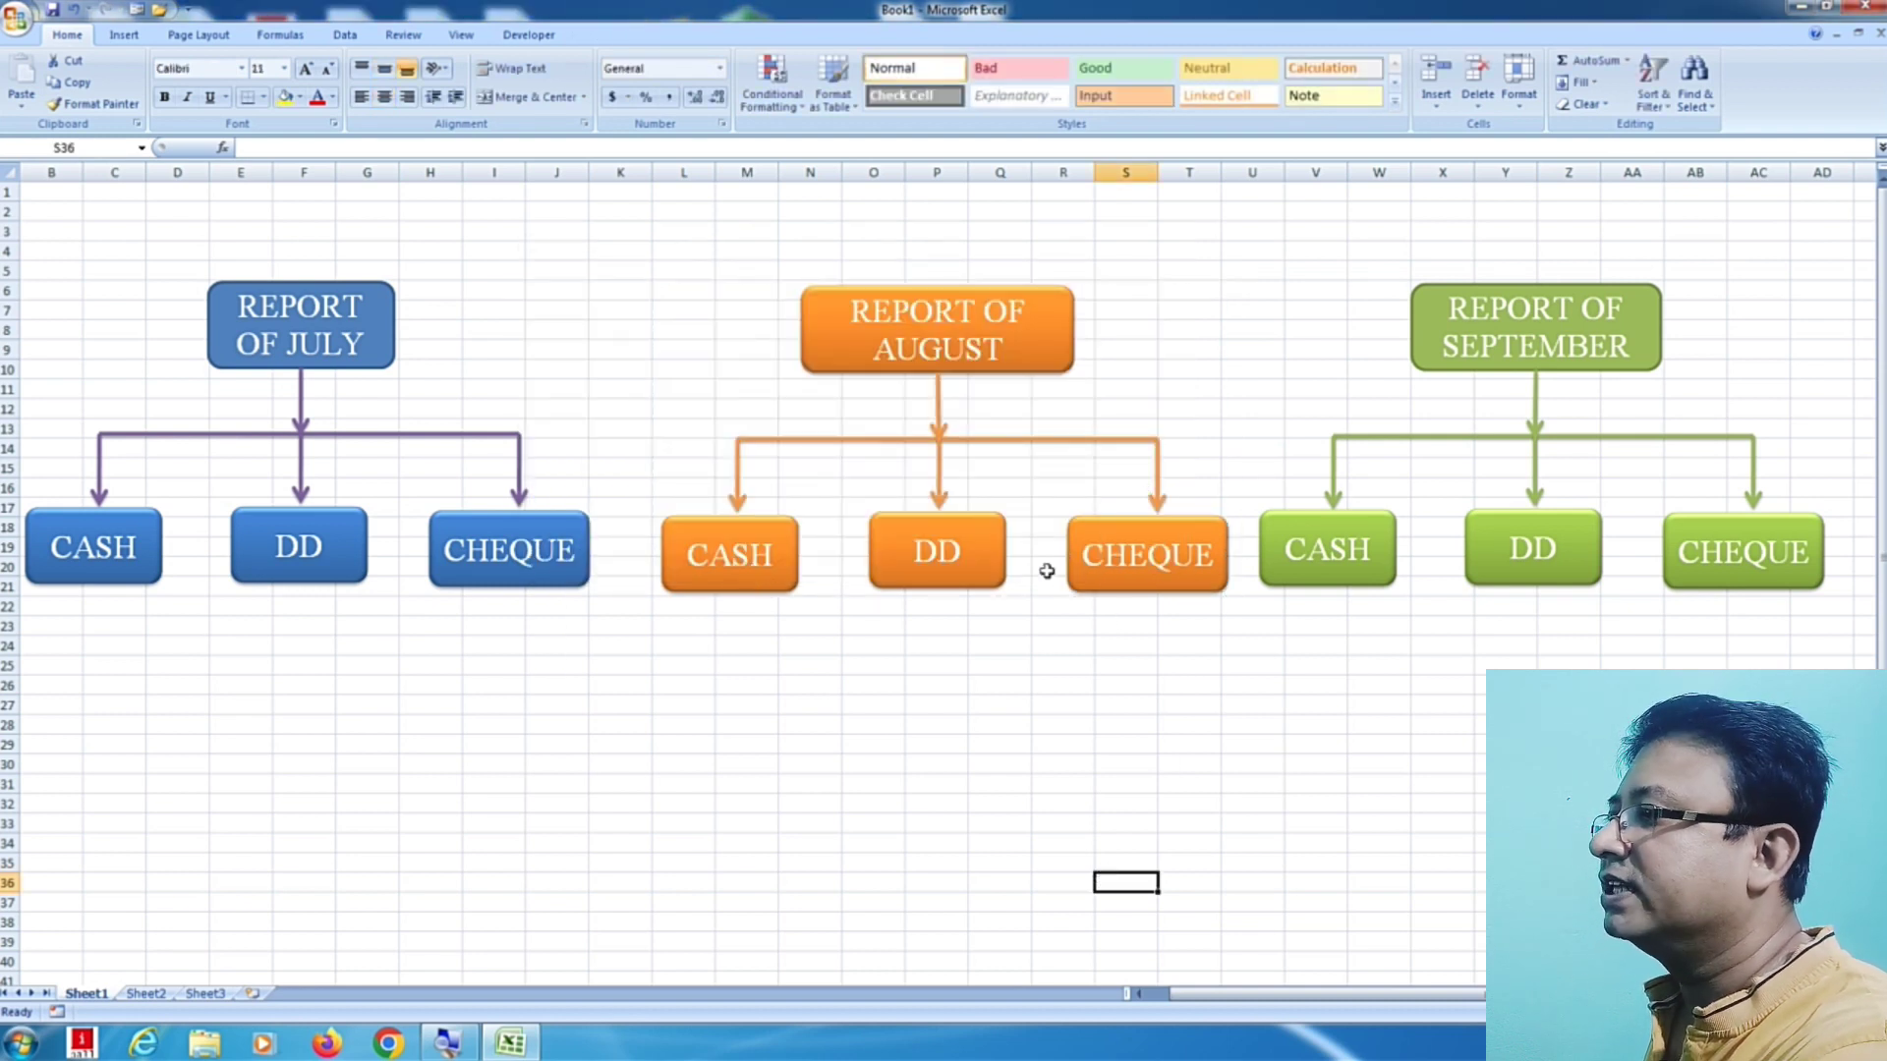
click(769, 582)
click(1034, 601)
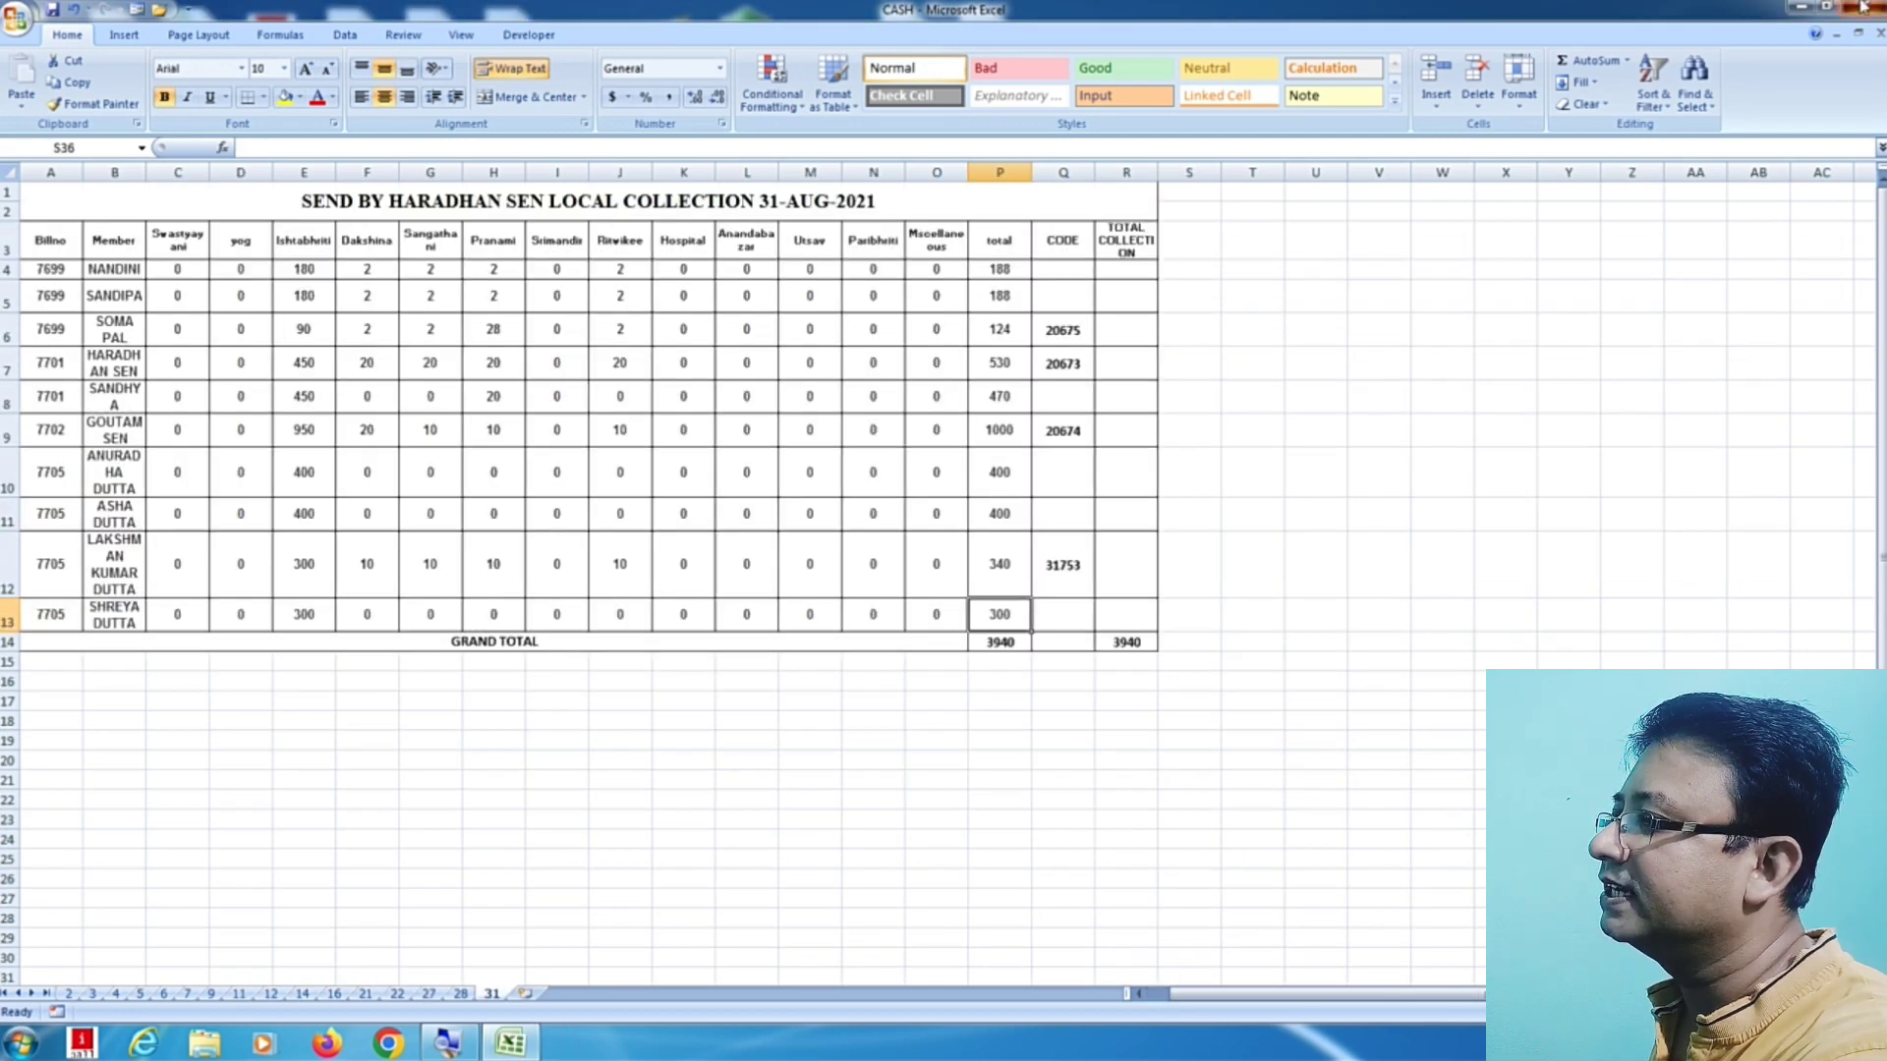
click(1865, 7)
click(951, 580)
click(986, 603)
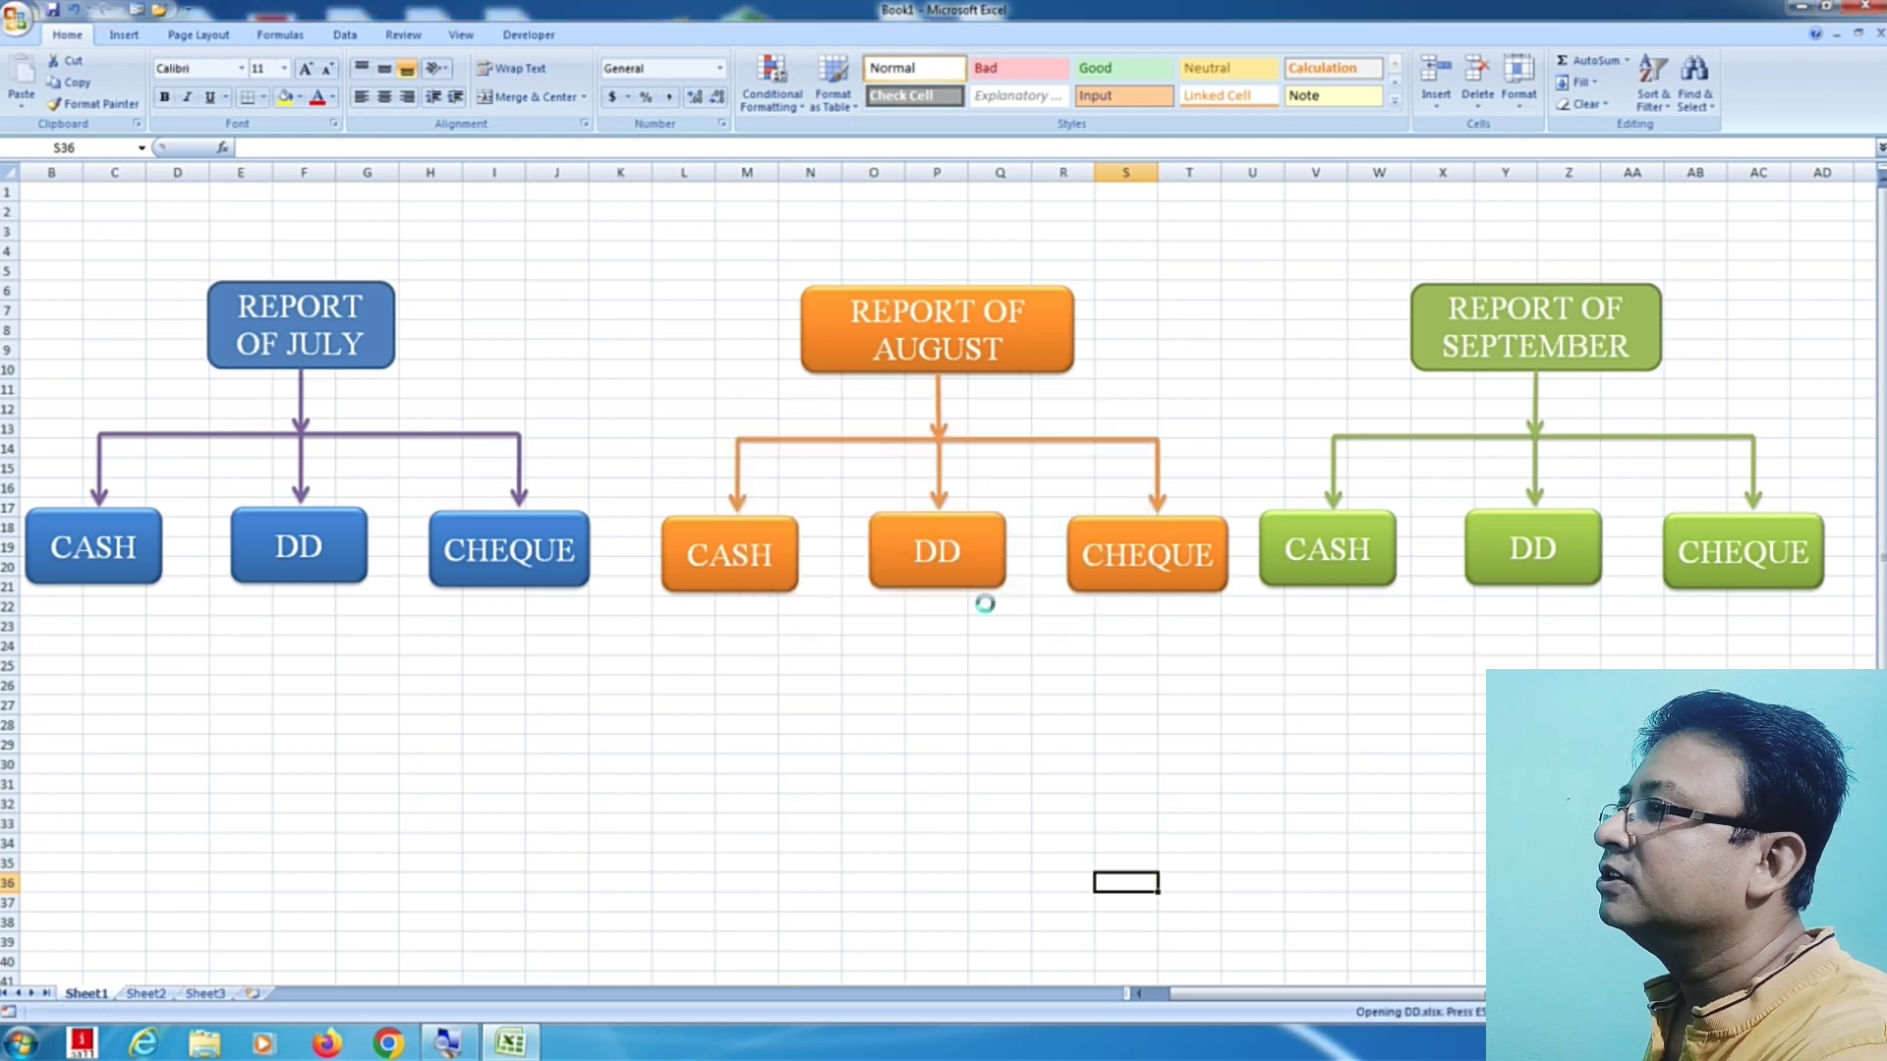
scroll(821, 759, up, 7)
scroll(382, 443, up, 2)
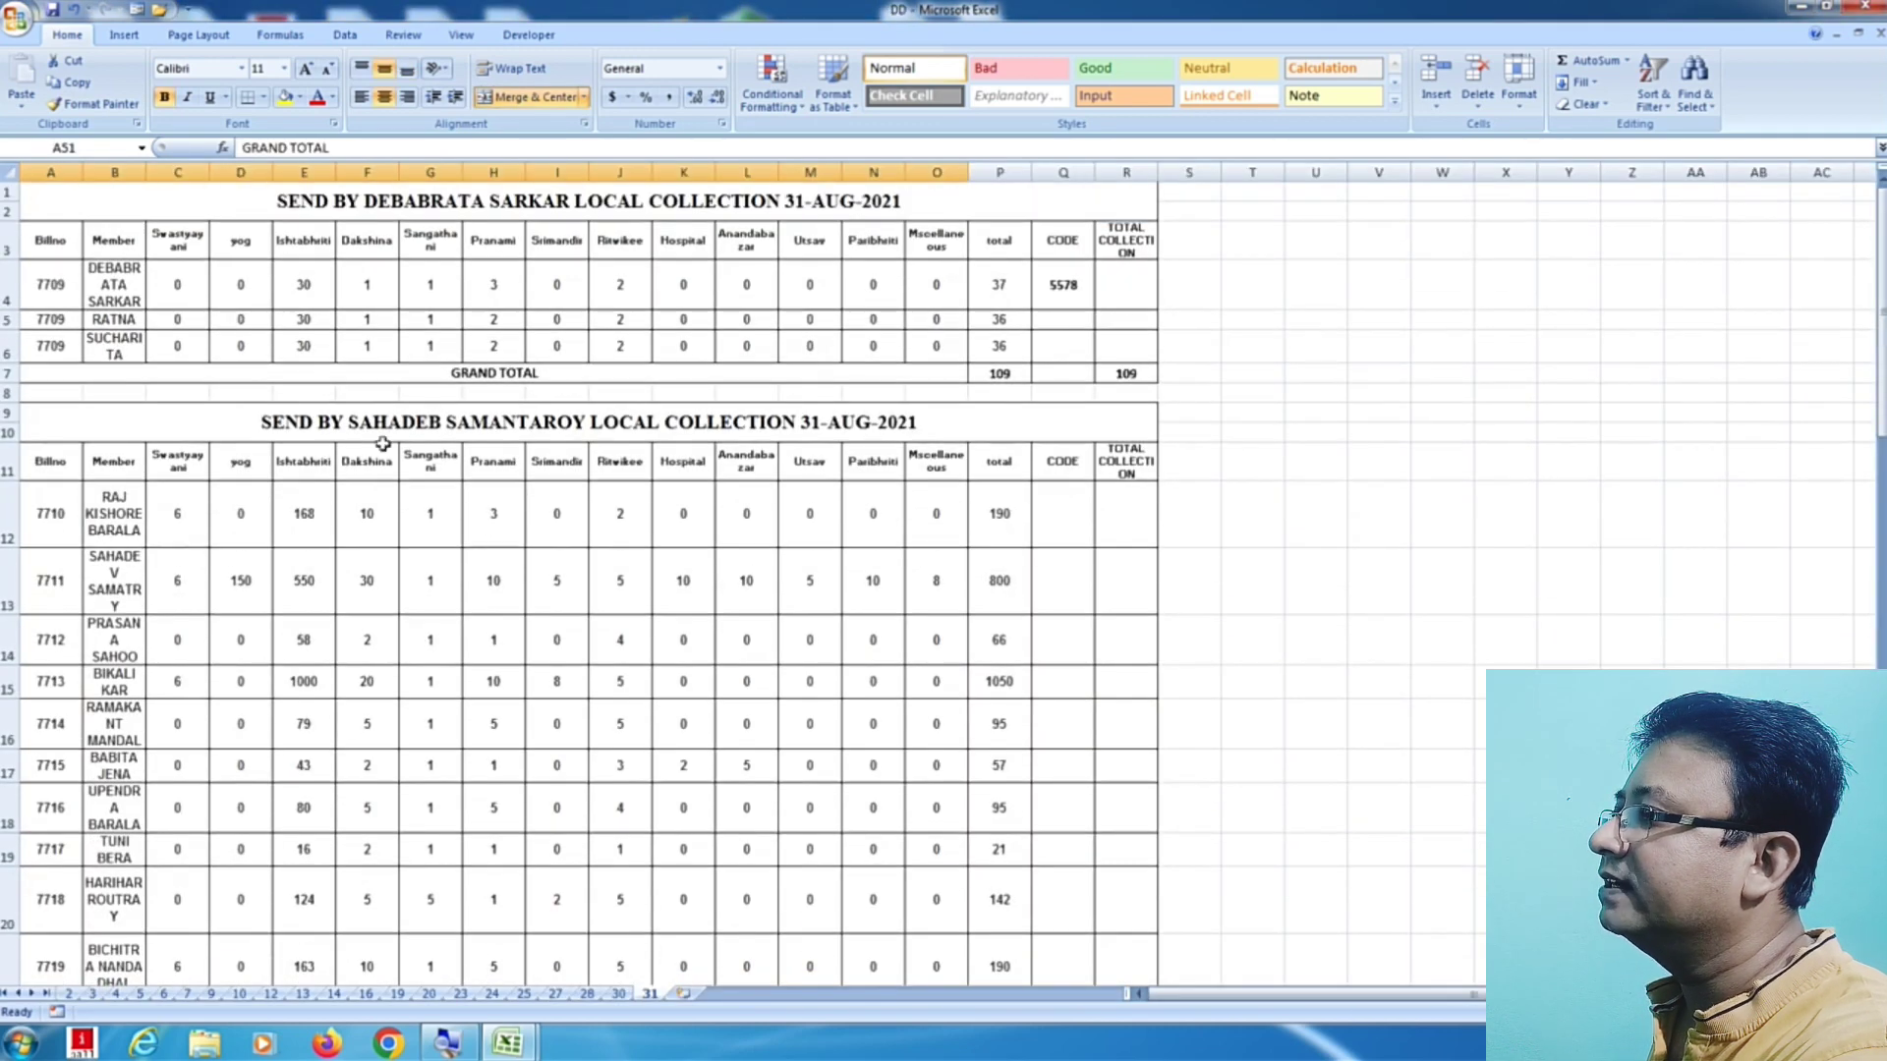
key(ctrl+w)
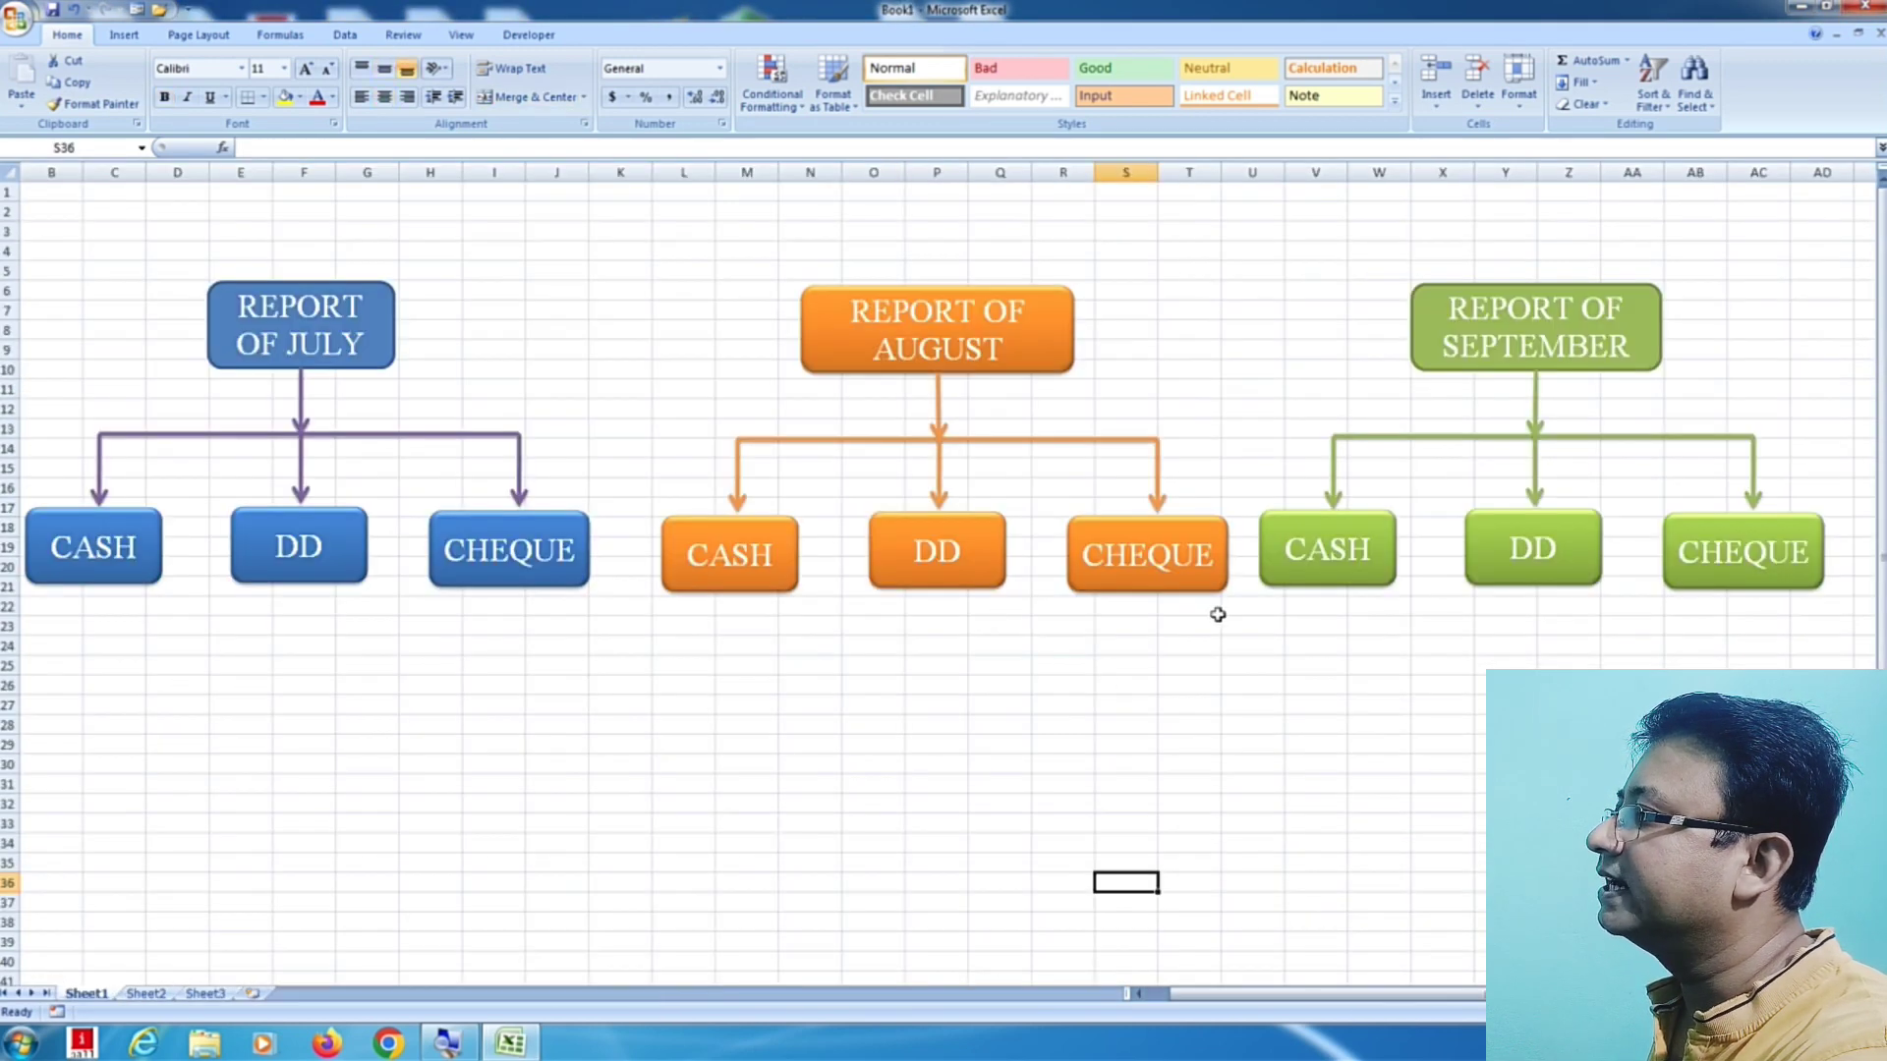
click(1170, 586)
click(1011, 598)
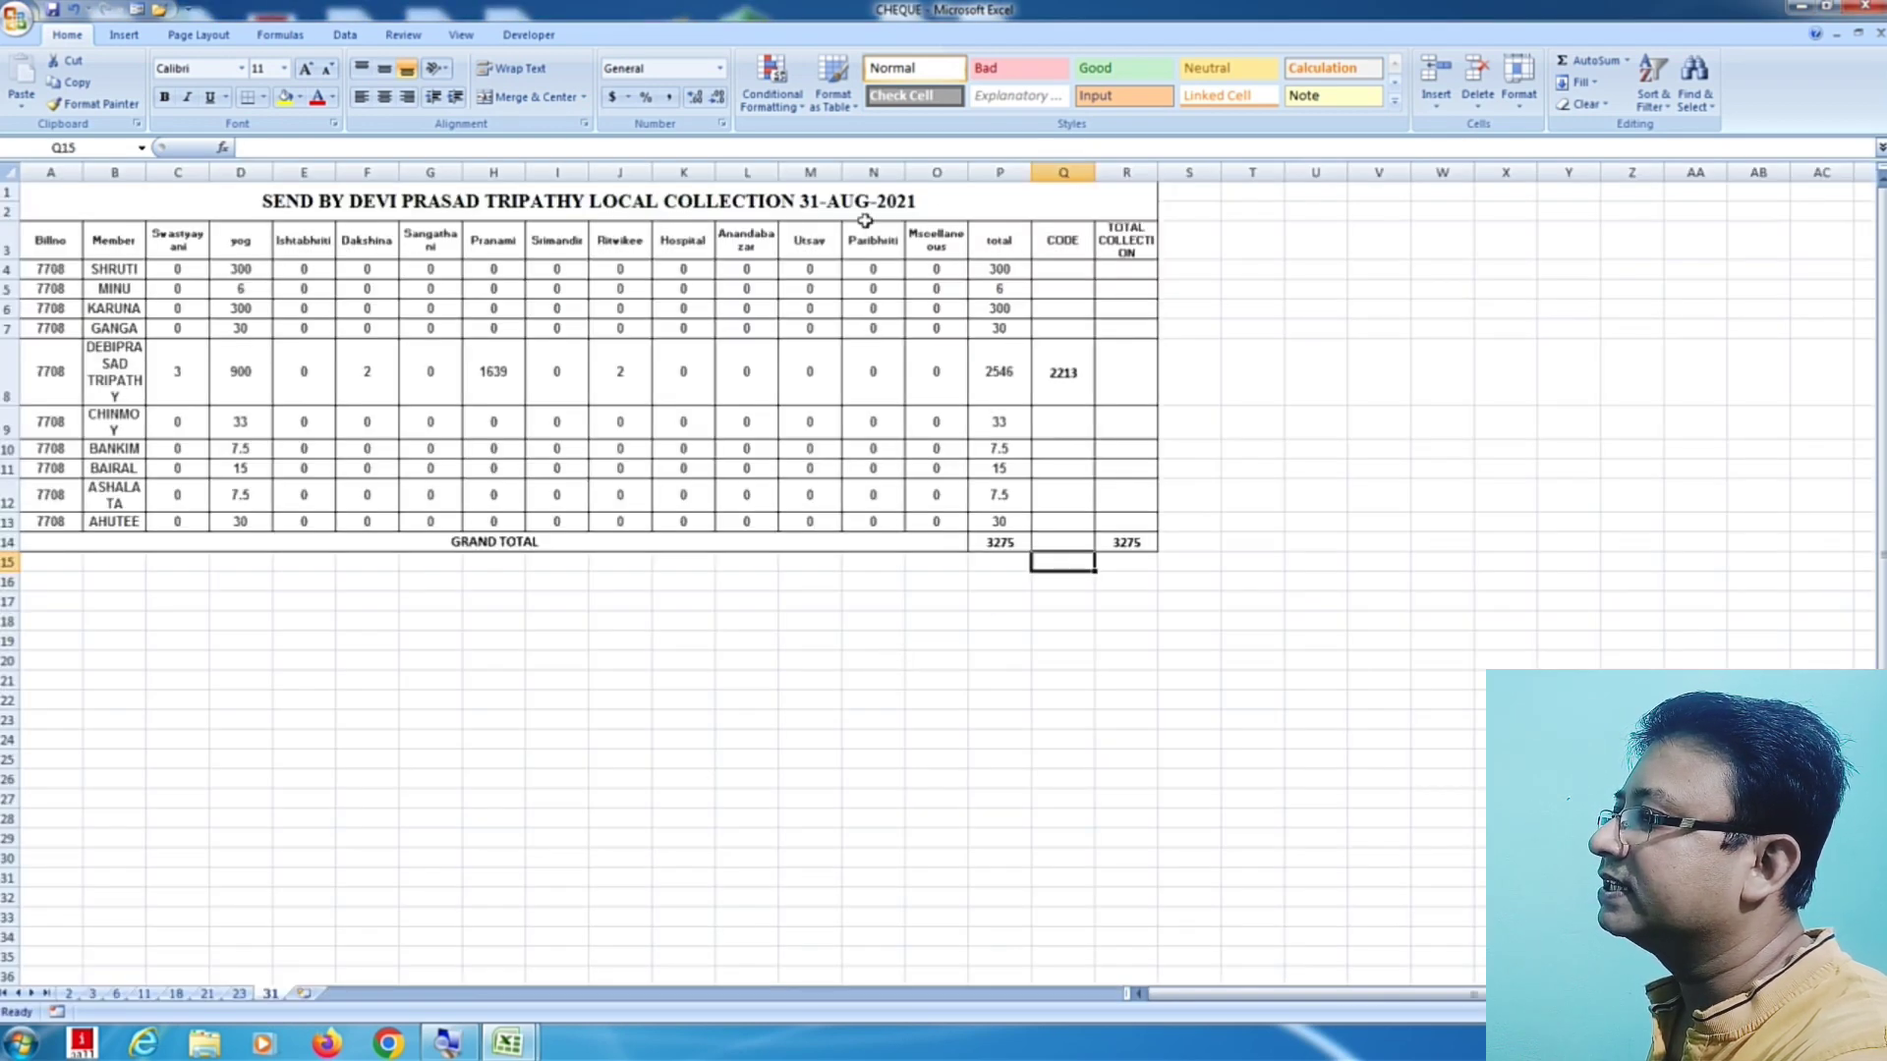
click(1872, 8)
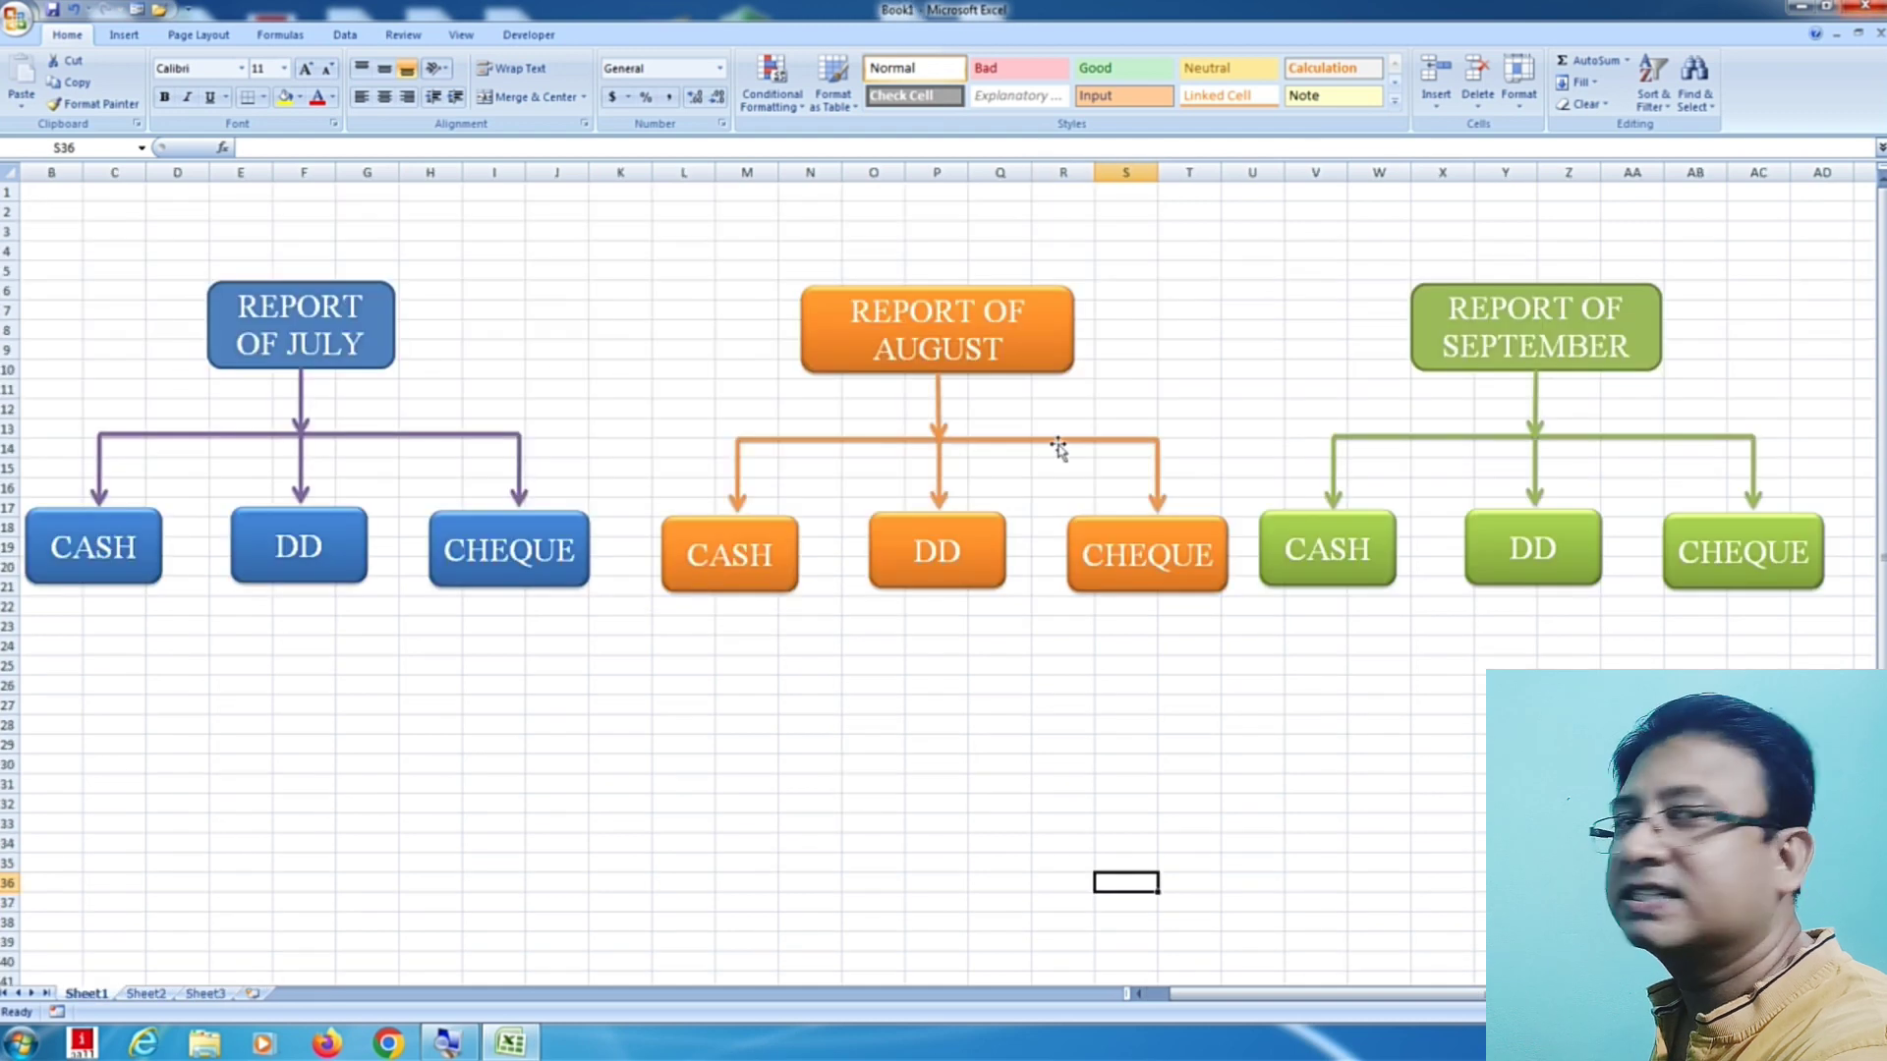
Step: Select the green September CASH box and browse Local Disk (E:) for its hyperlink with Ctrl+K
click(1368, 584)
click(1365, 579)
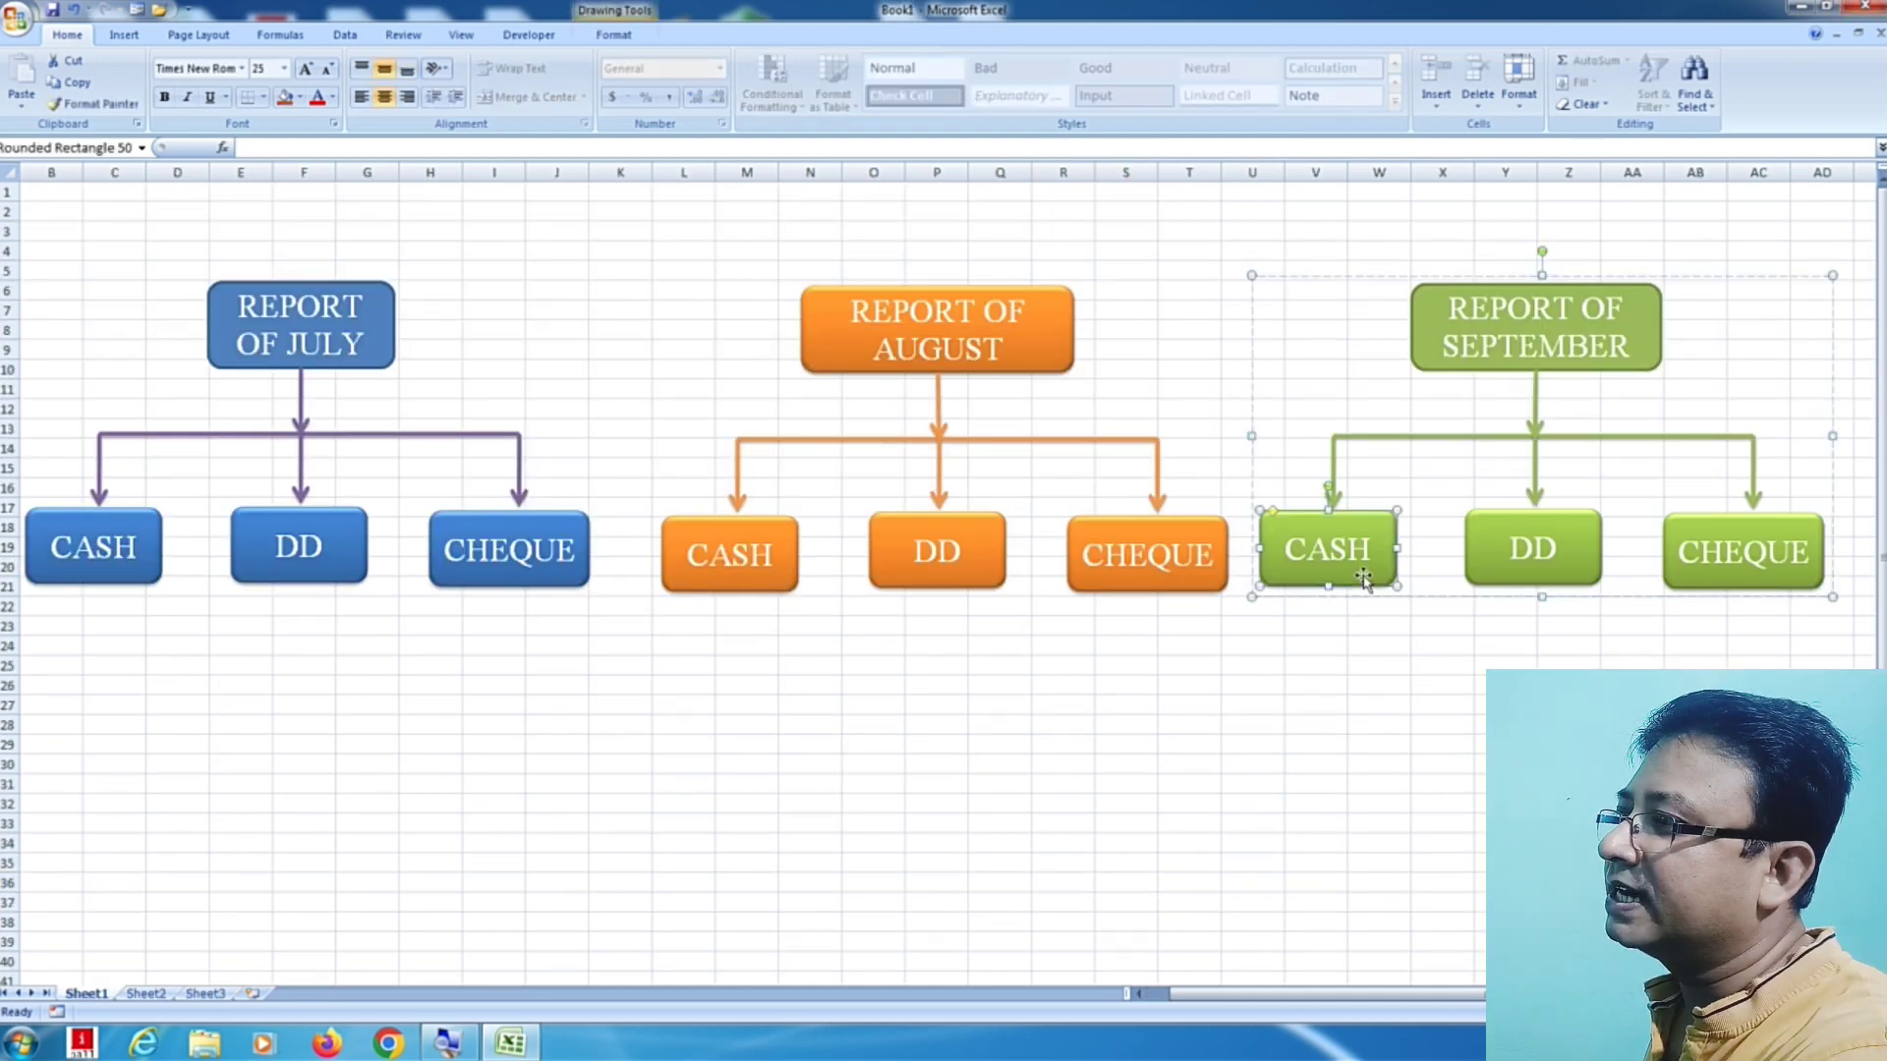
right_click(1364, 580)
click(1358, 587)
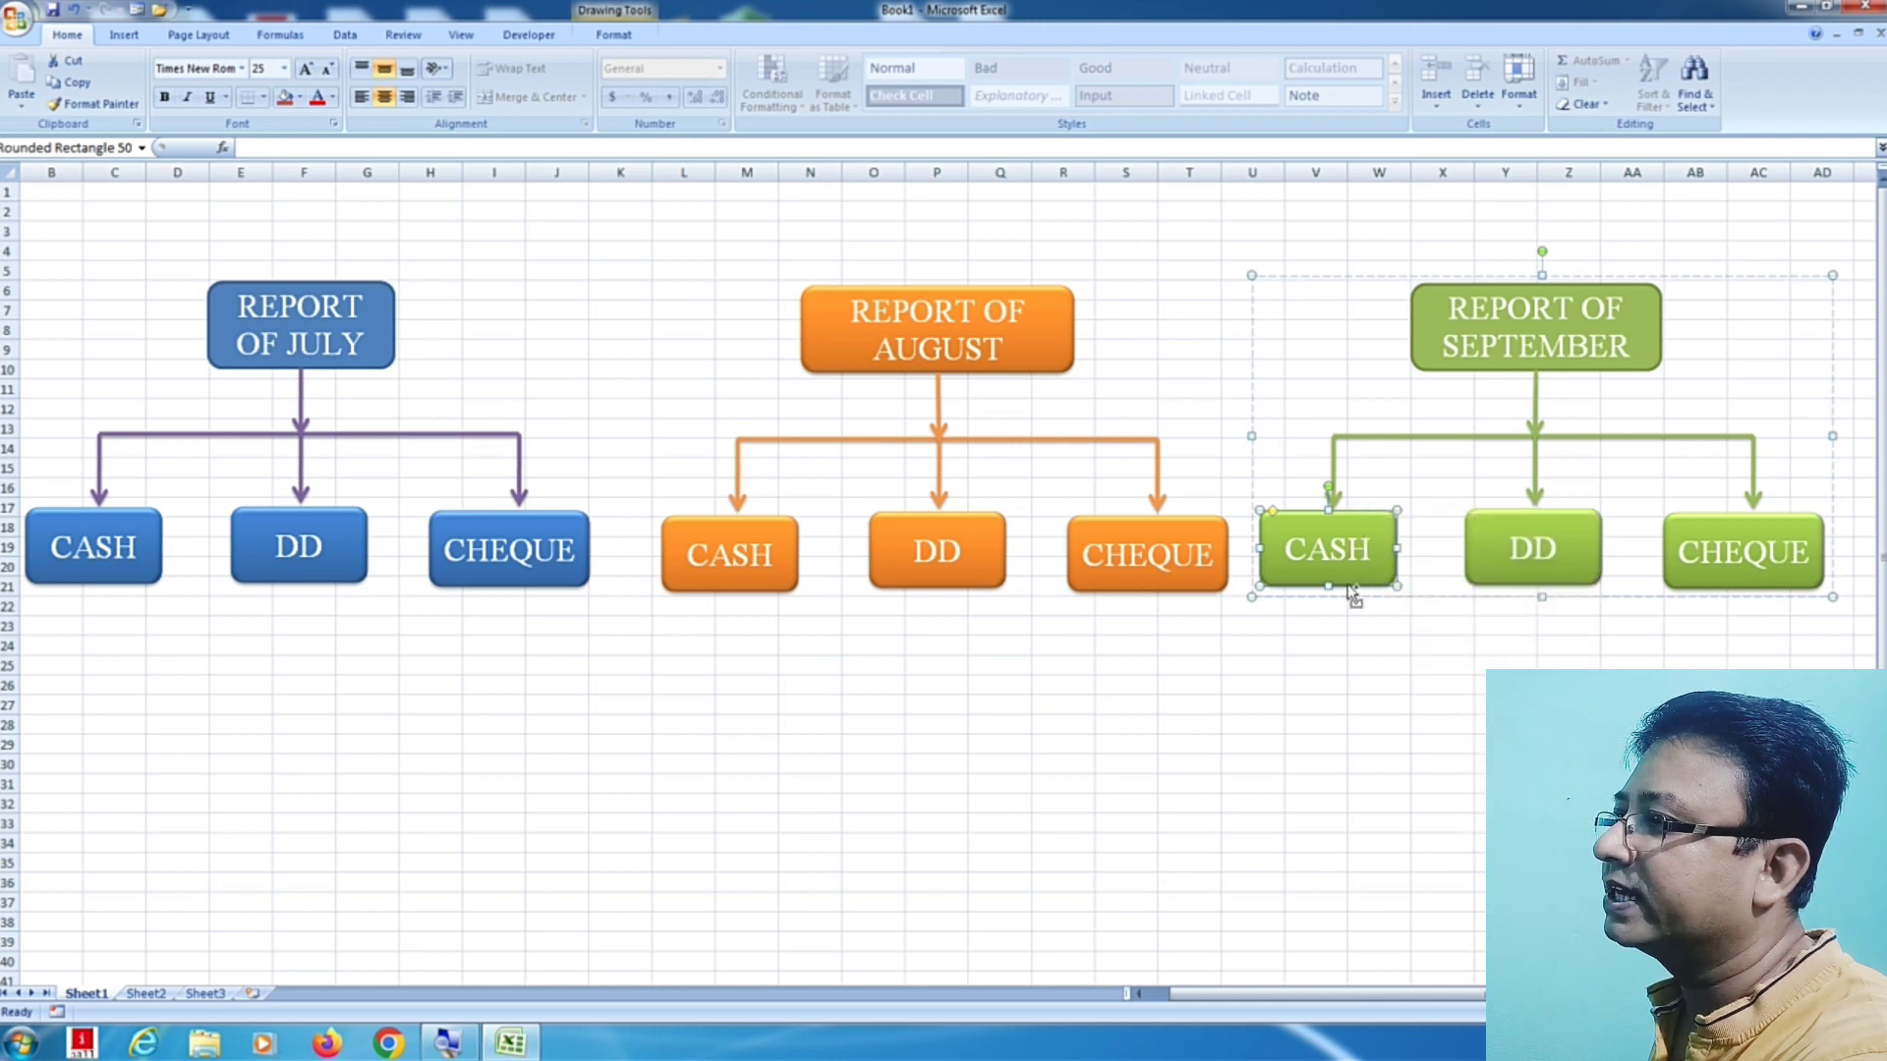
key(ctrl+k)
click(736, 322)
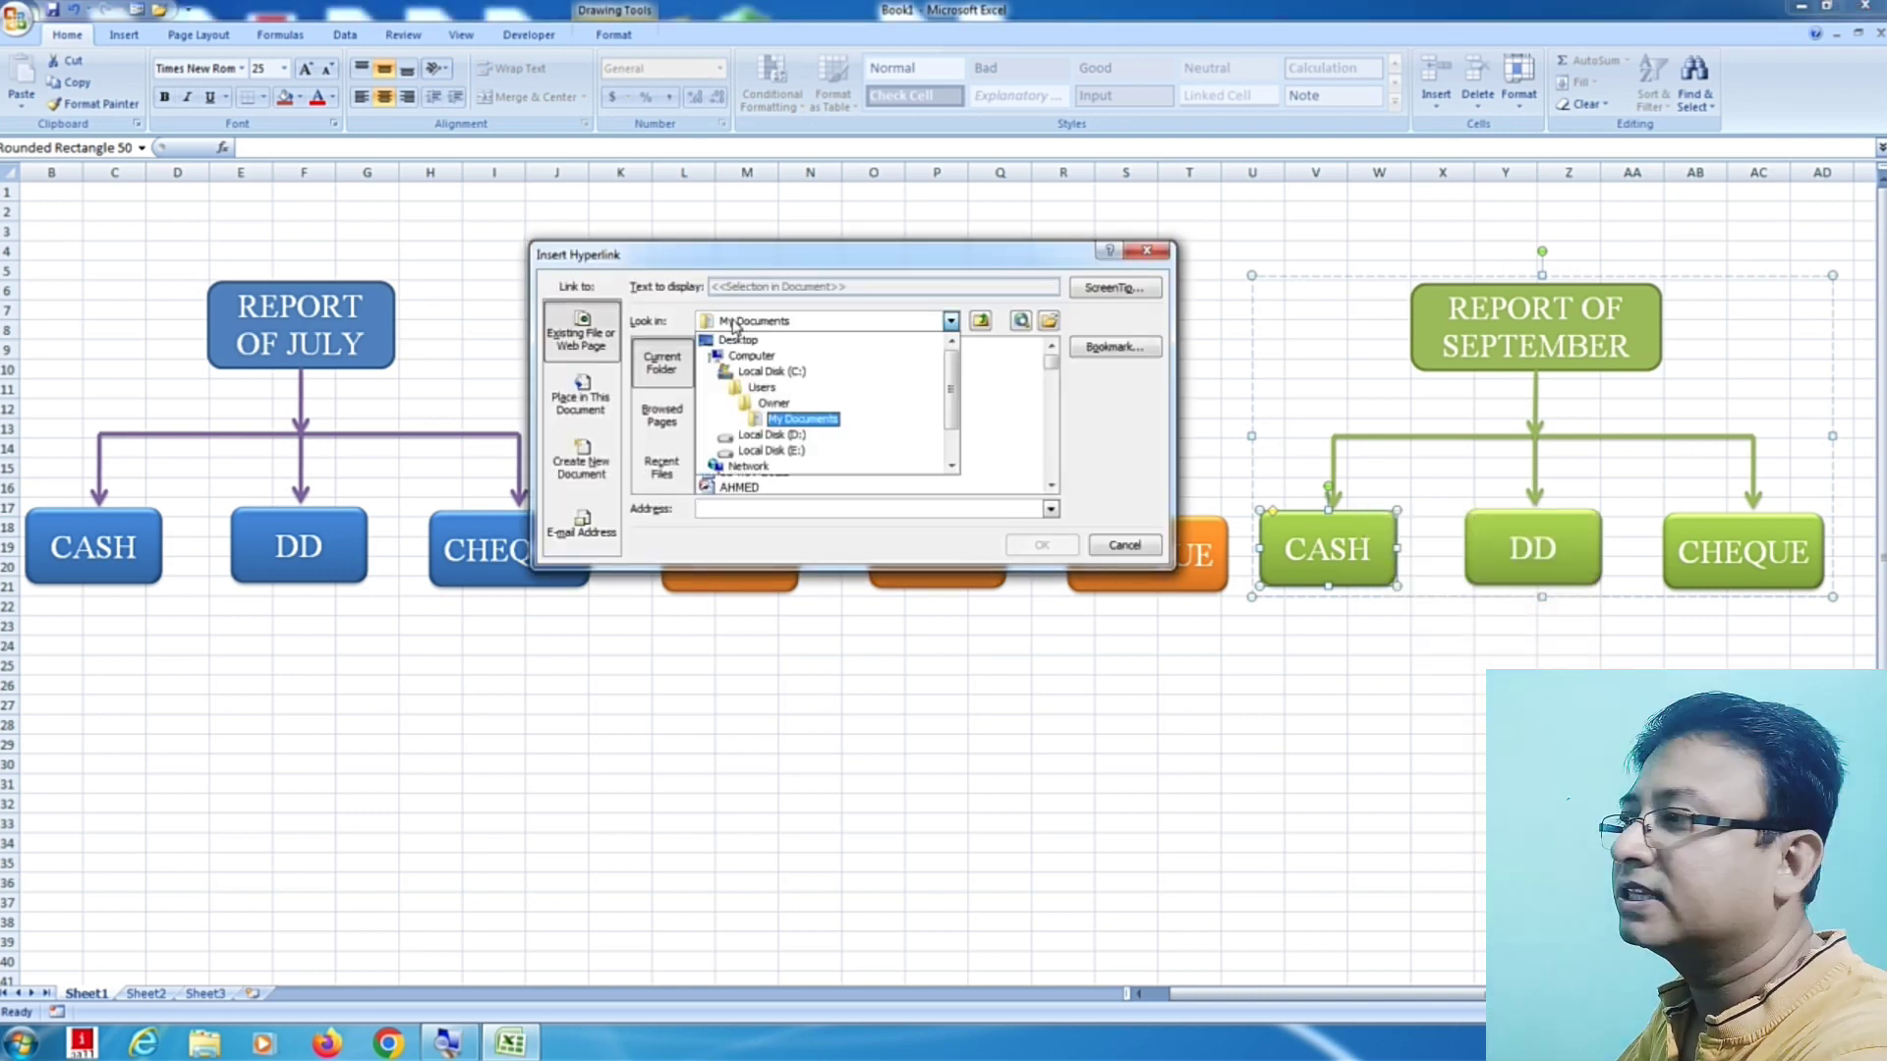
click(798, 452)
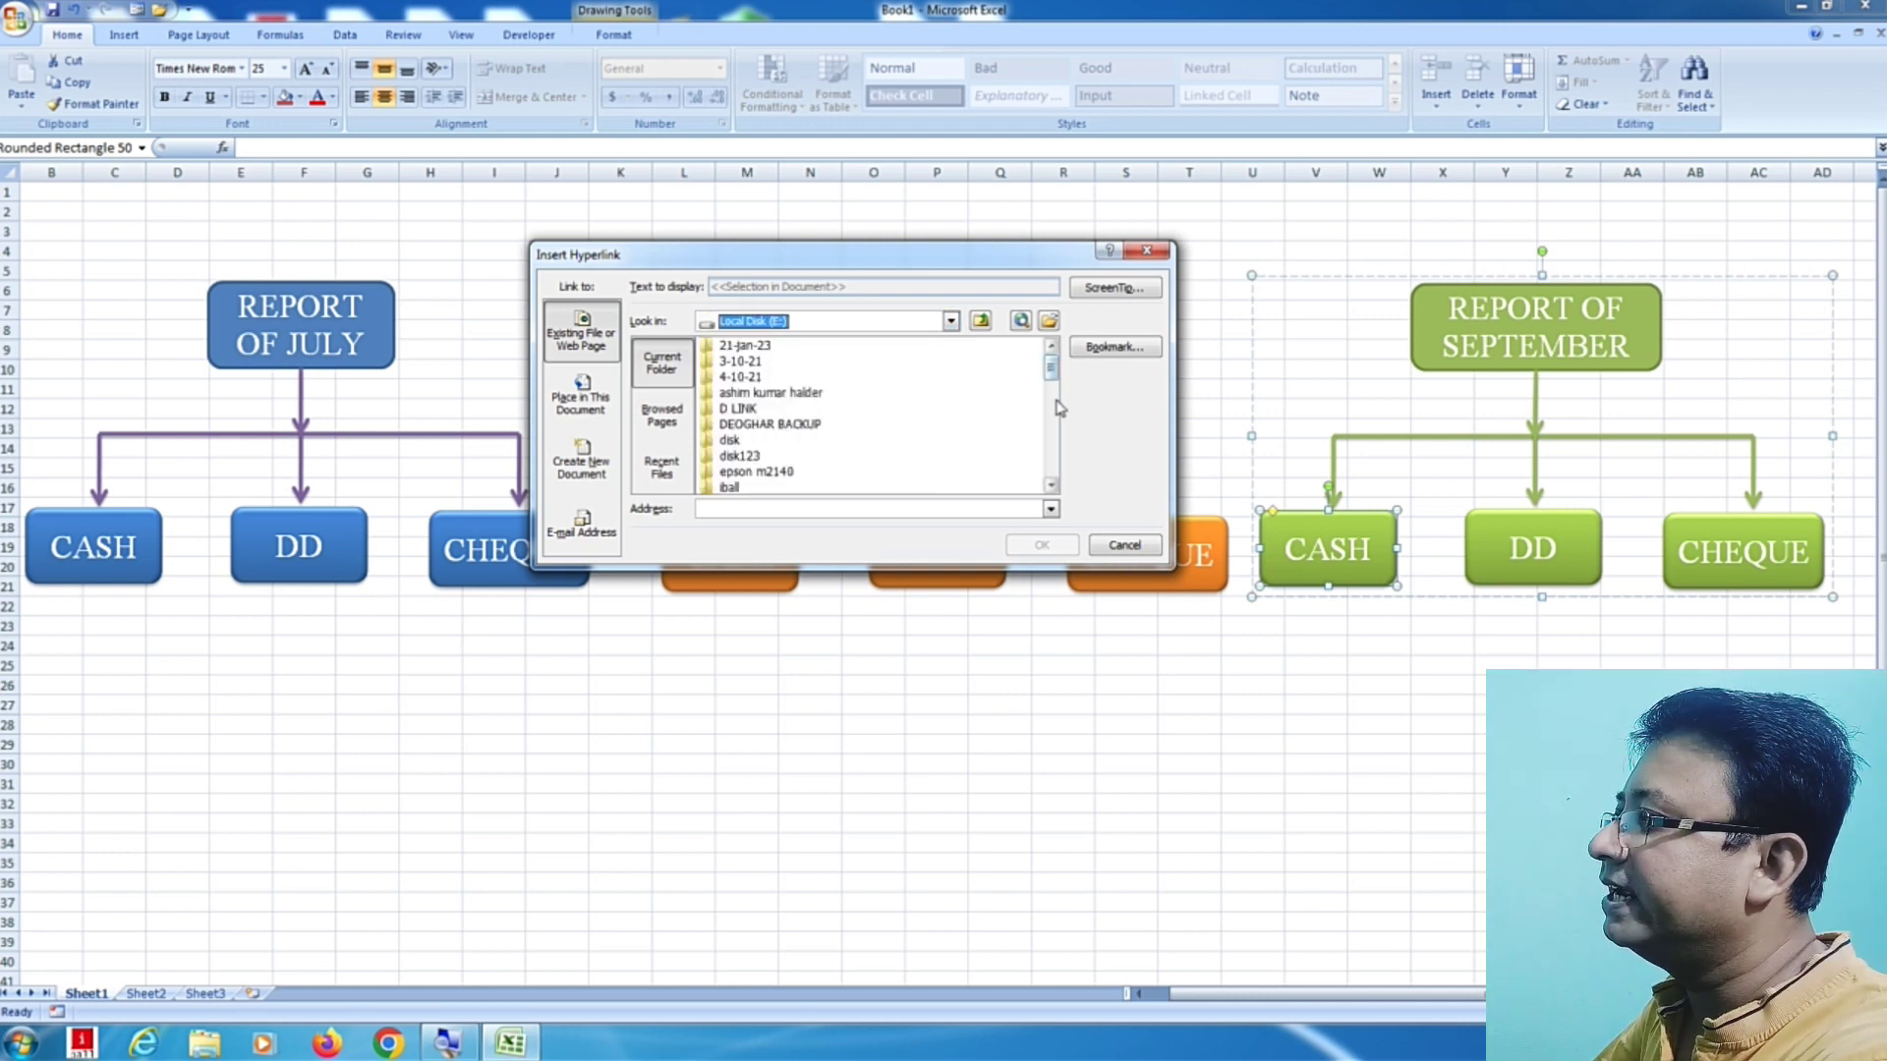
scroll(1059, 408, down, 3)
scroll(983, 393, down, 2)
Step: Pick CASH from IMPORTANT FILE FOR OFFICE 1 > COLLECTION > LOCAL CASH AND SBI ACCOUNT > SEP
double_click(905, 392)
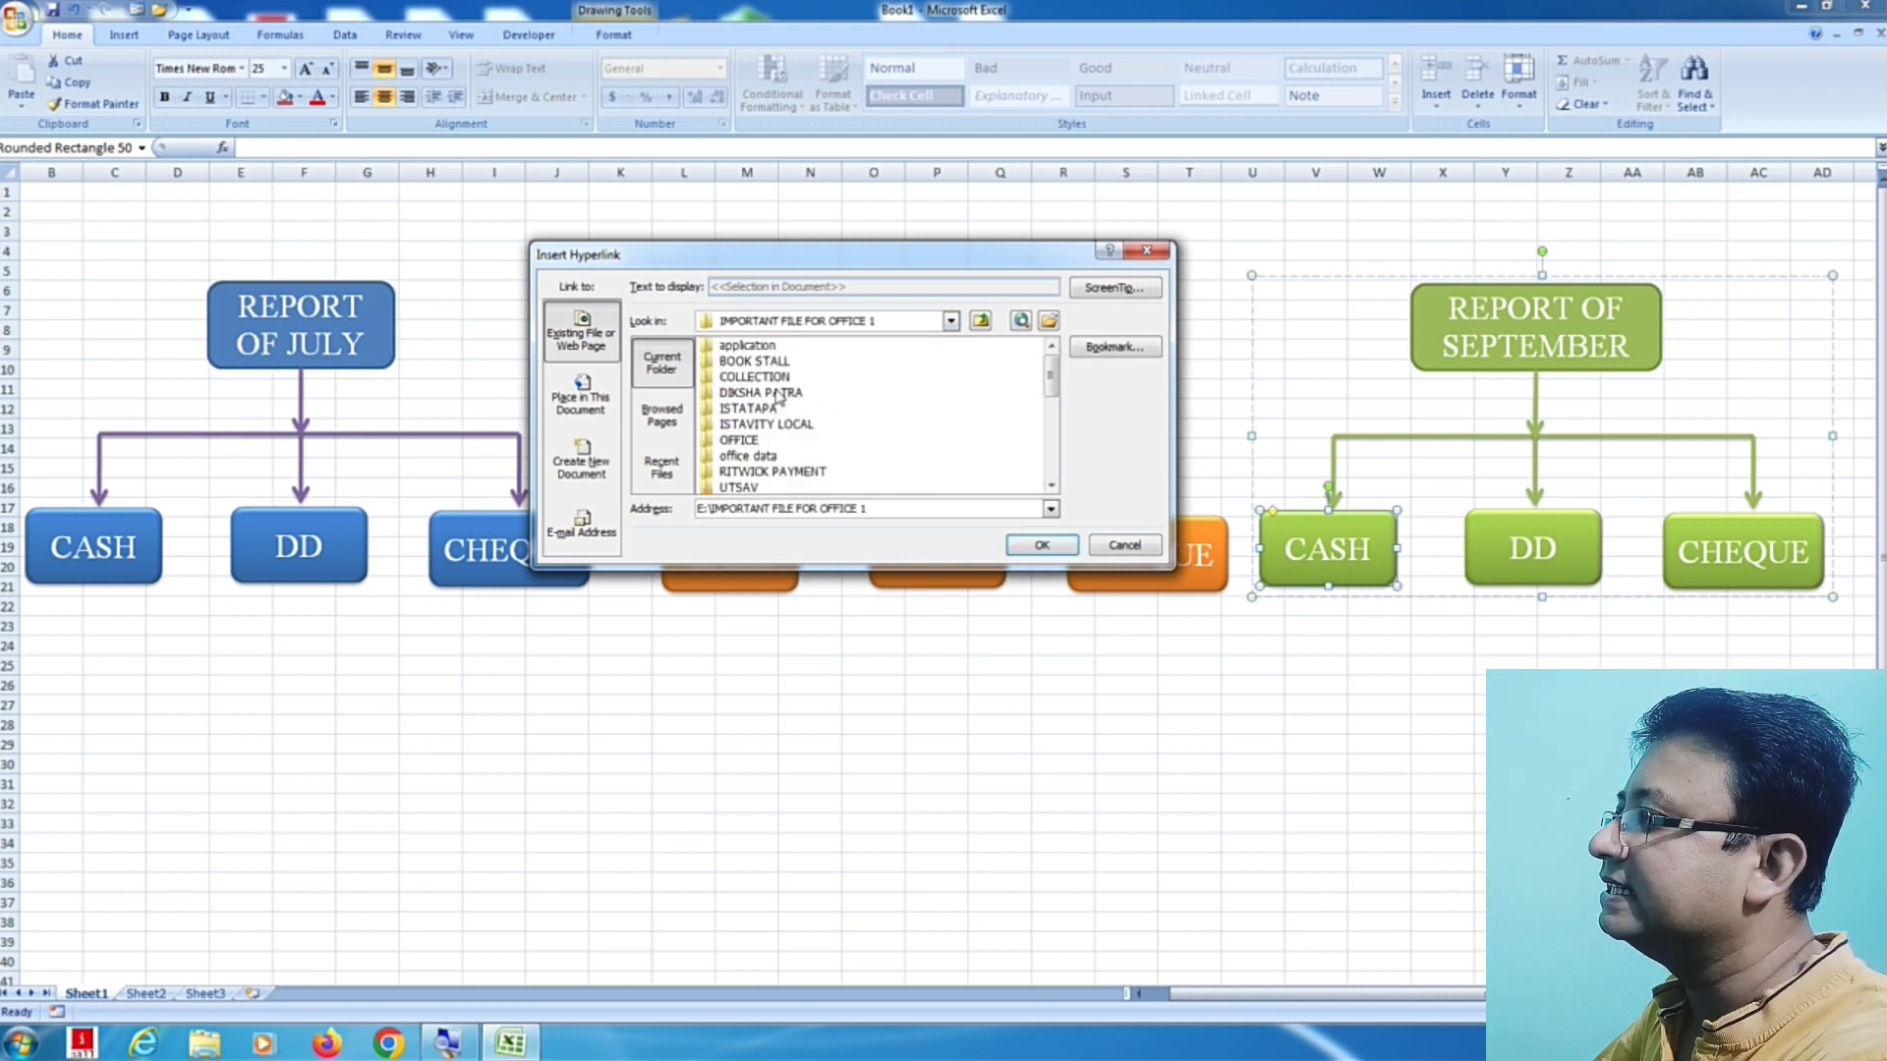
double_click(753, 376)
double_click(786, 377)
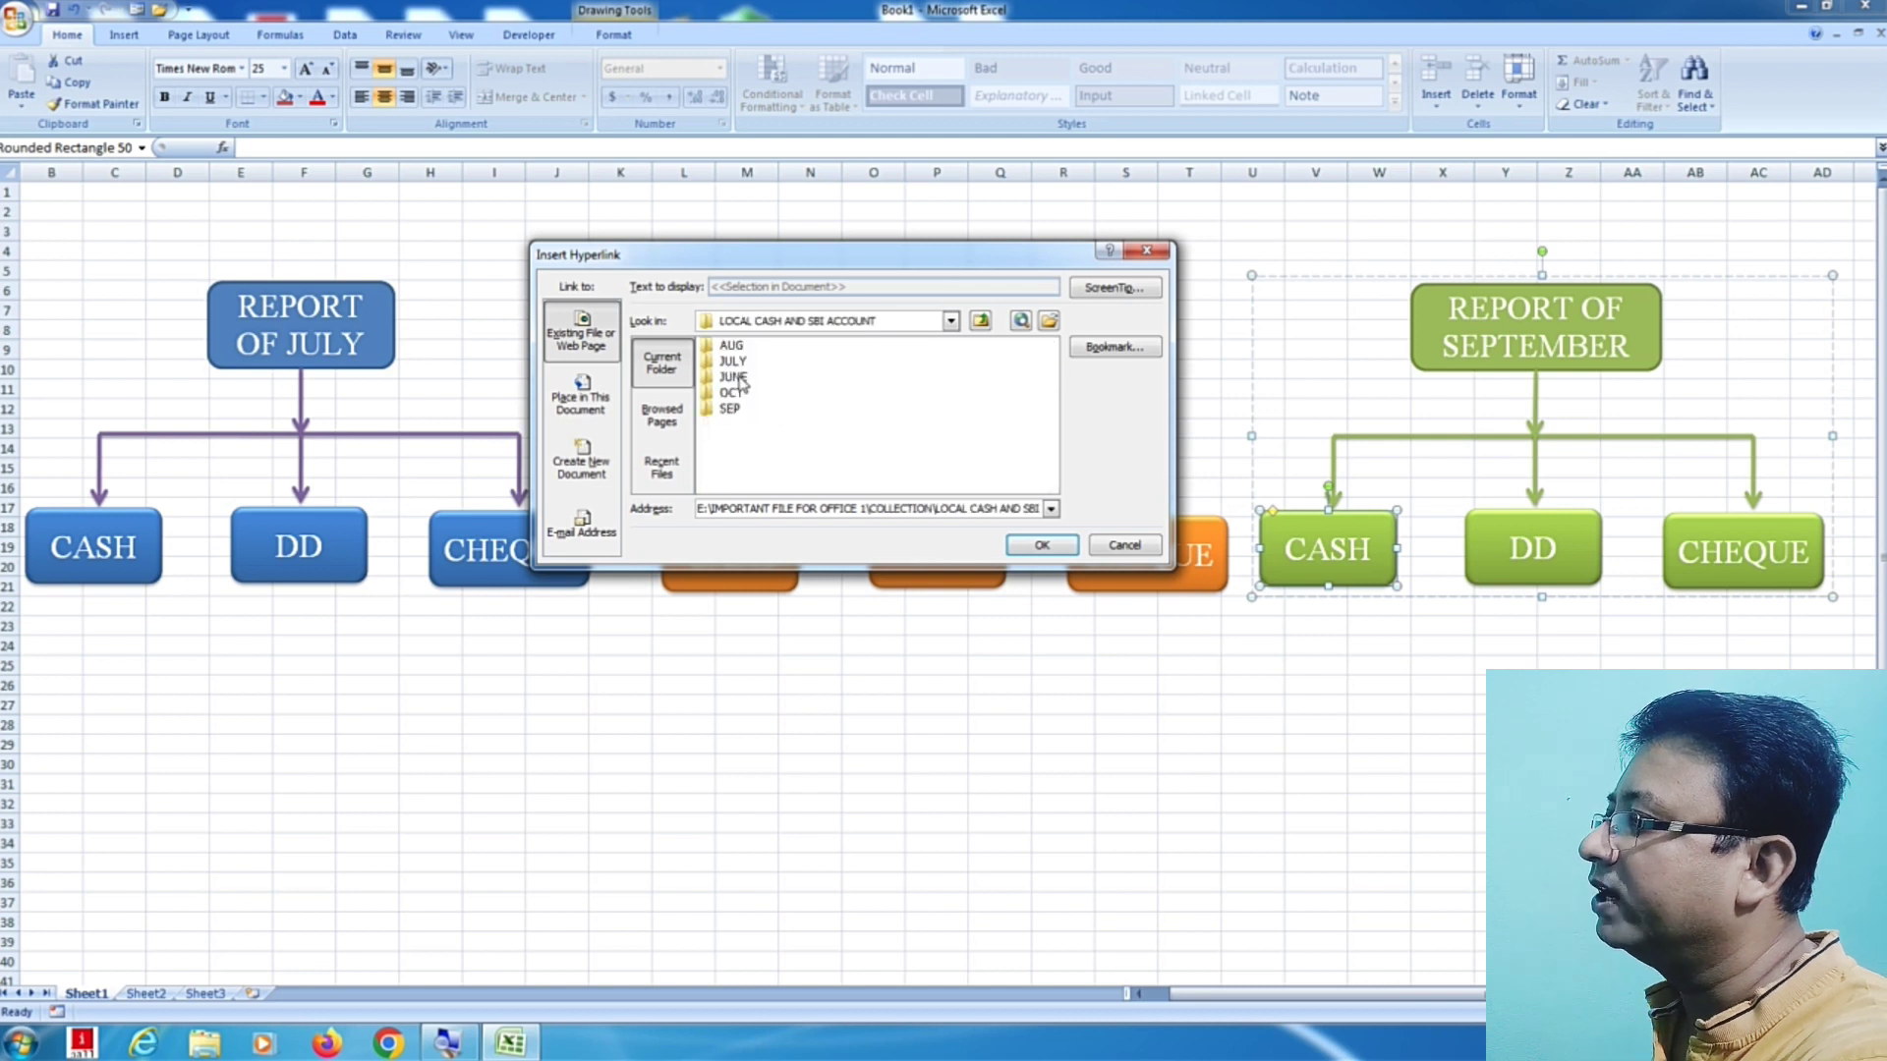
double_click(730, 408)
click(744, 349)
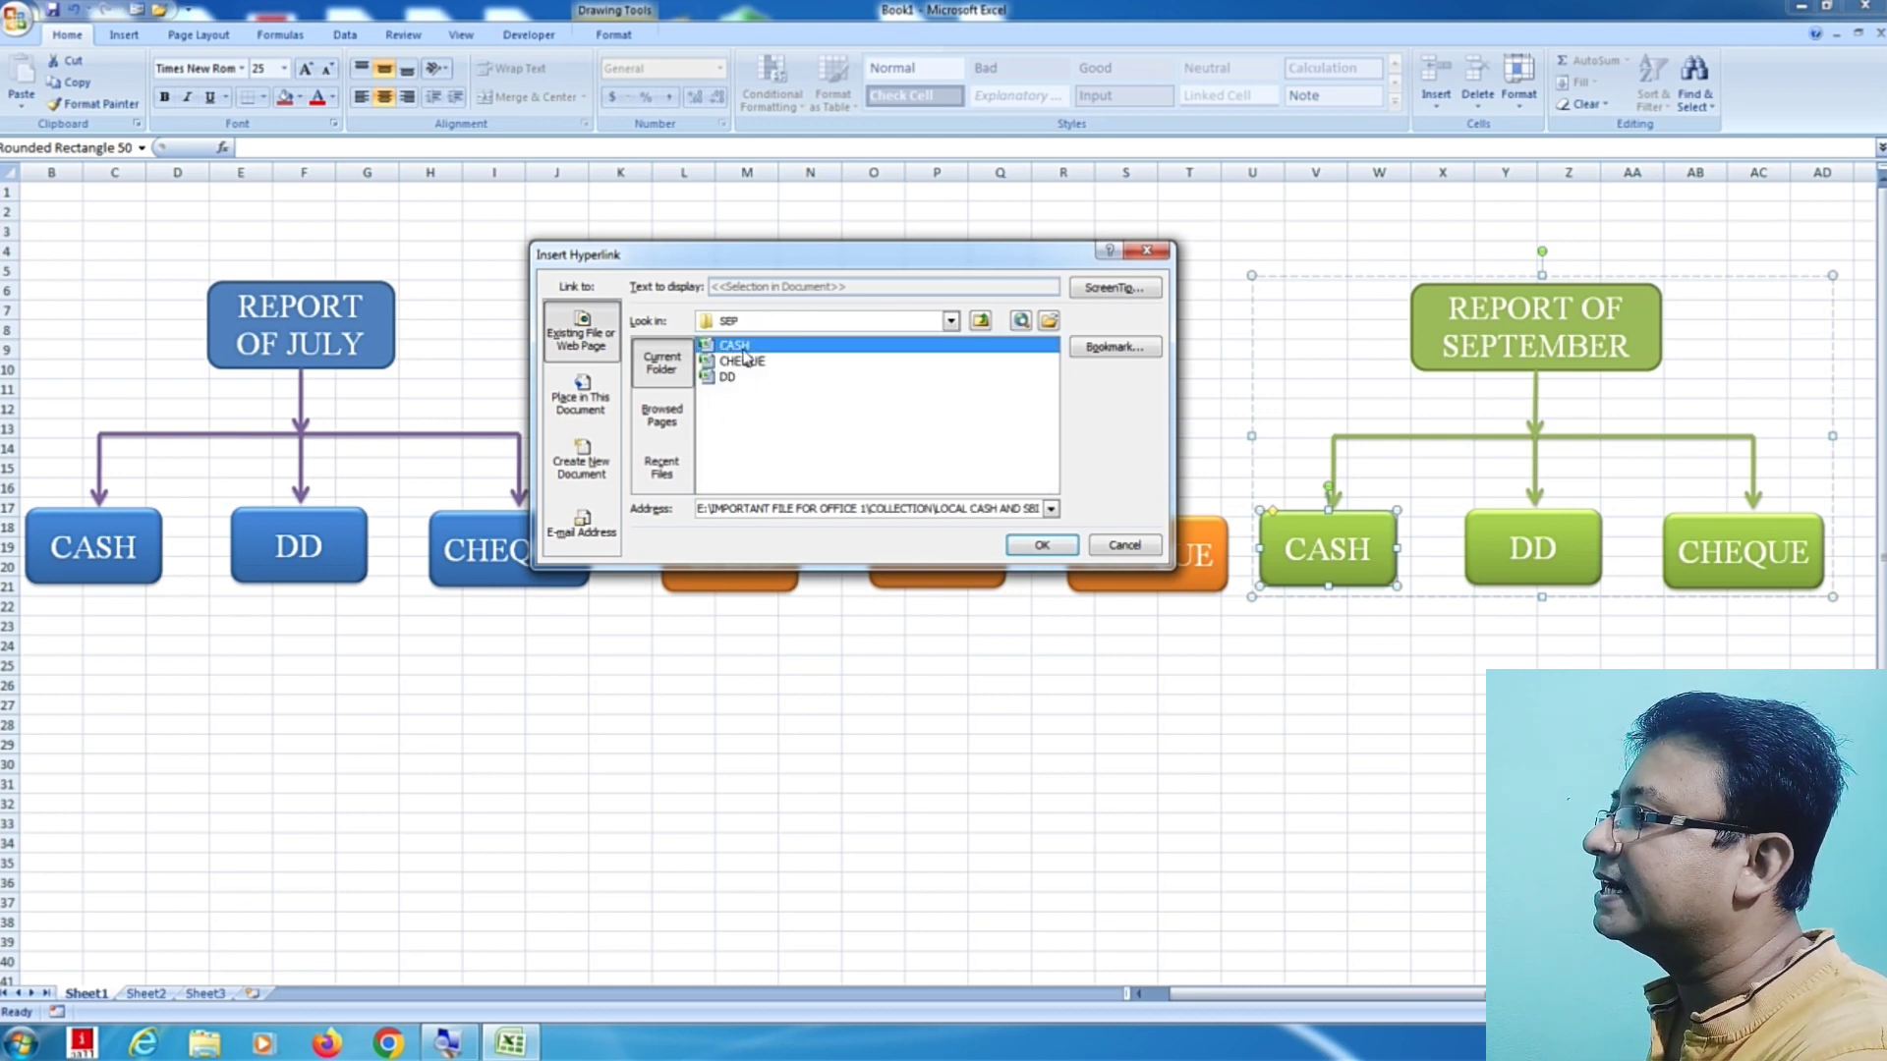
click(1041, 545)
click(1565, 704)
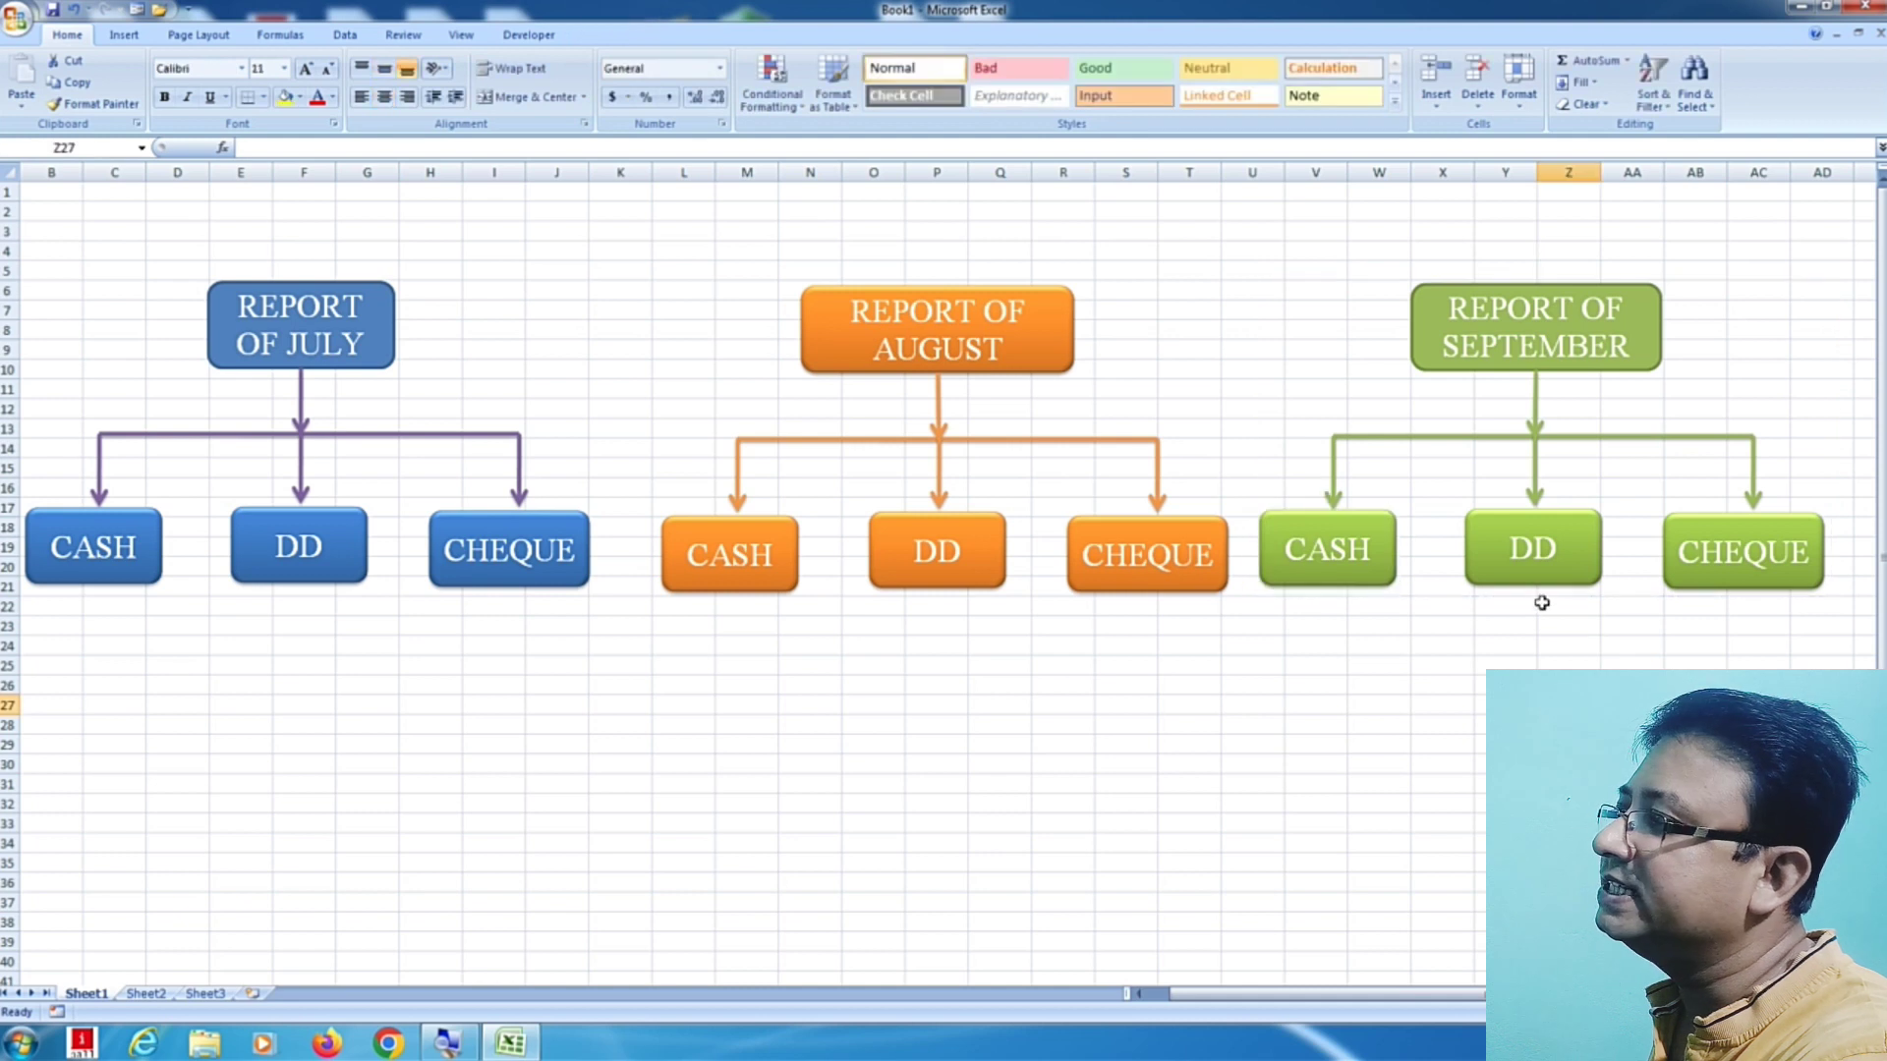
Step: Hyperlink September's green DD box to the DD workbook in E:\IMPORTANT FILE FOR OFFICE 1\COLLECTION\LOCAL CASH AND SBI ACCOUNT\SEP
click(1526, 559)
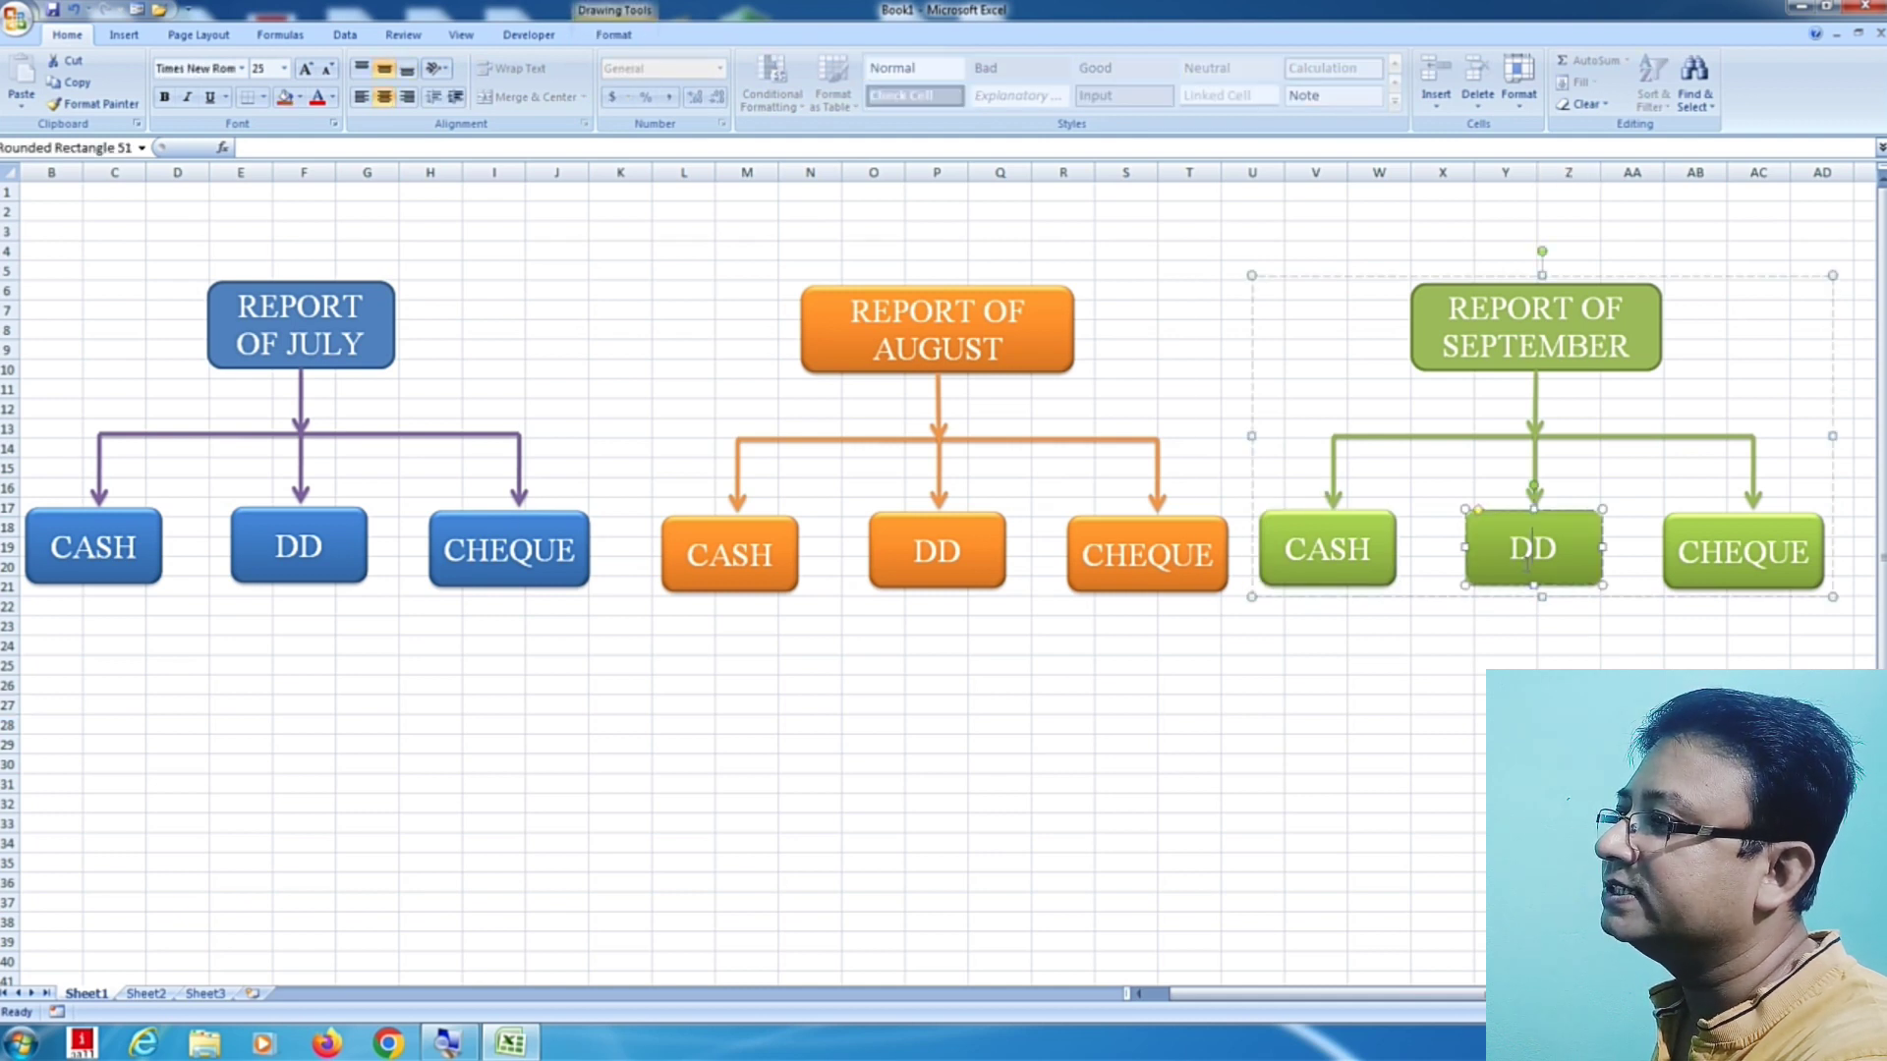
key(ctrl+k)
click(950, 320)
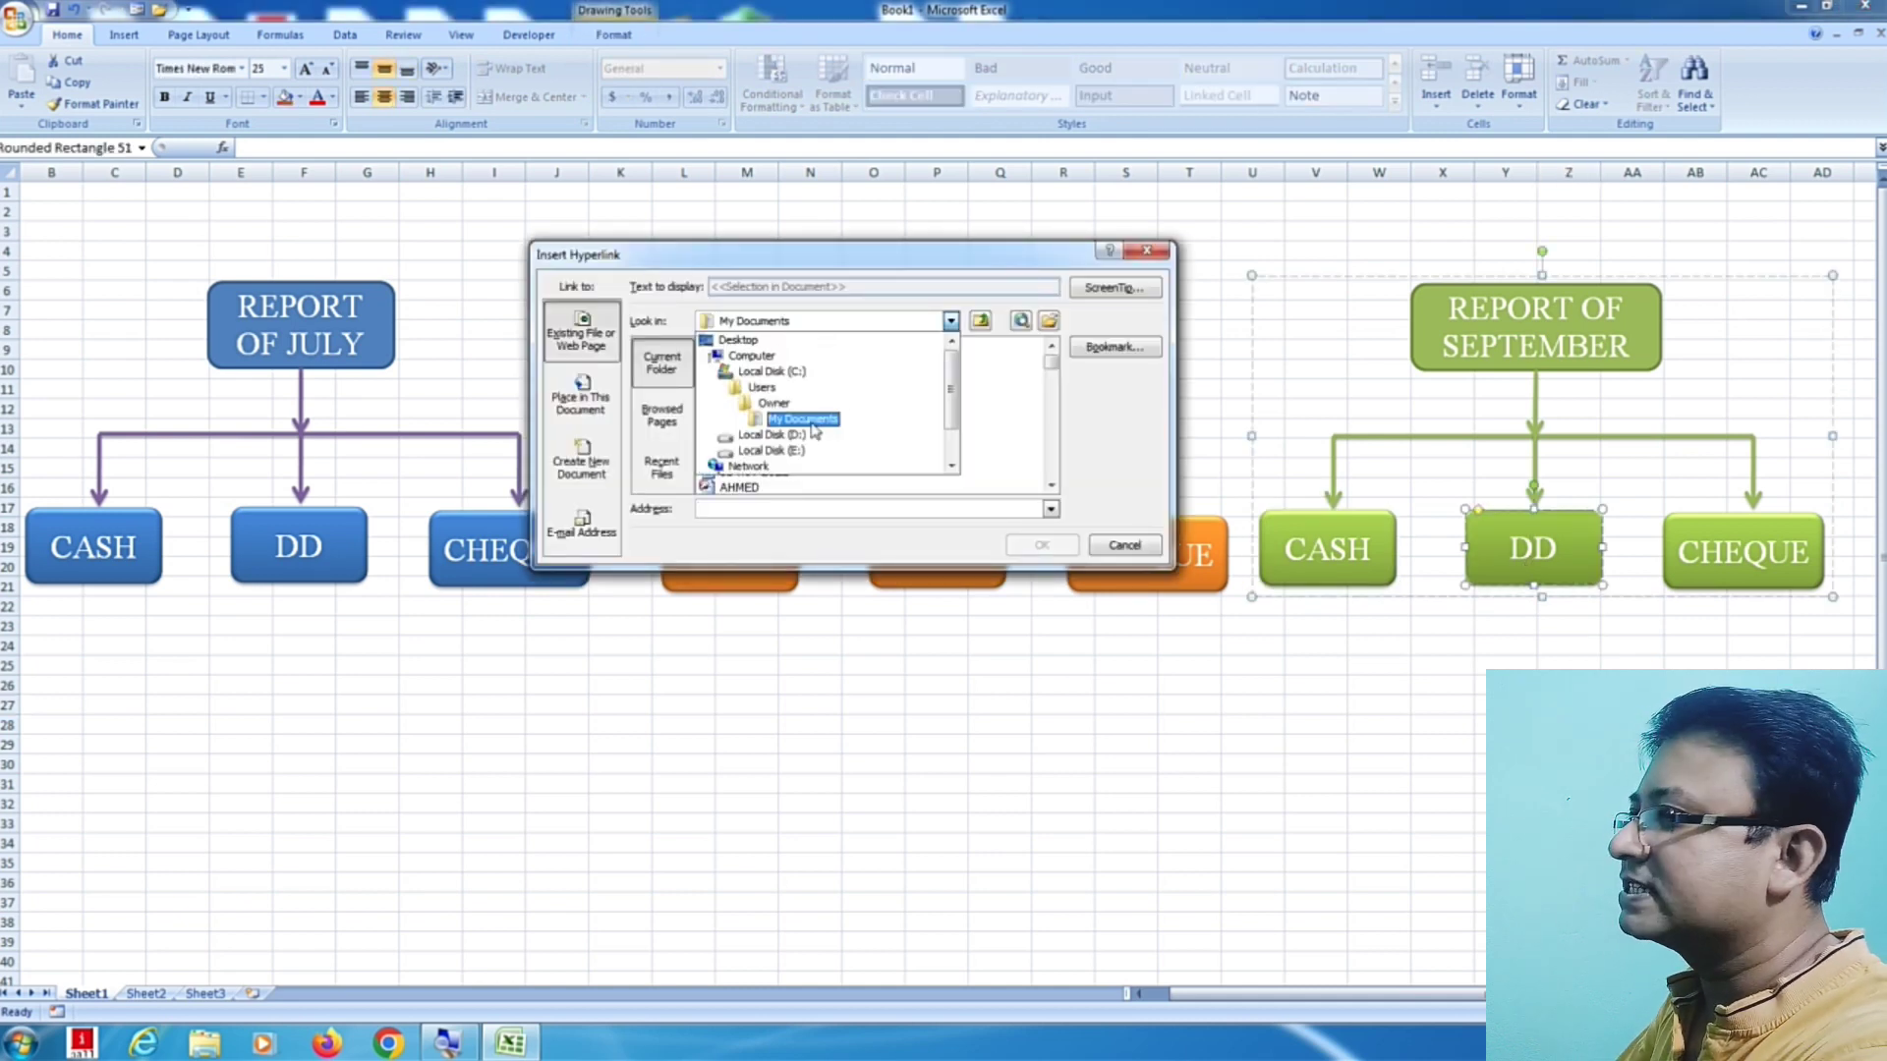
click(771, 451)
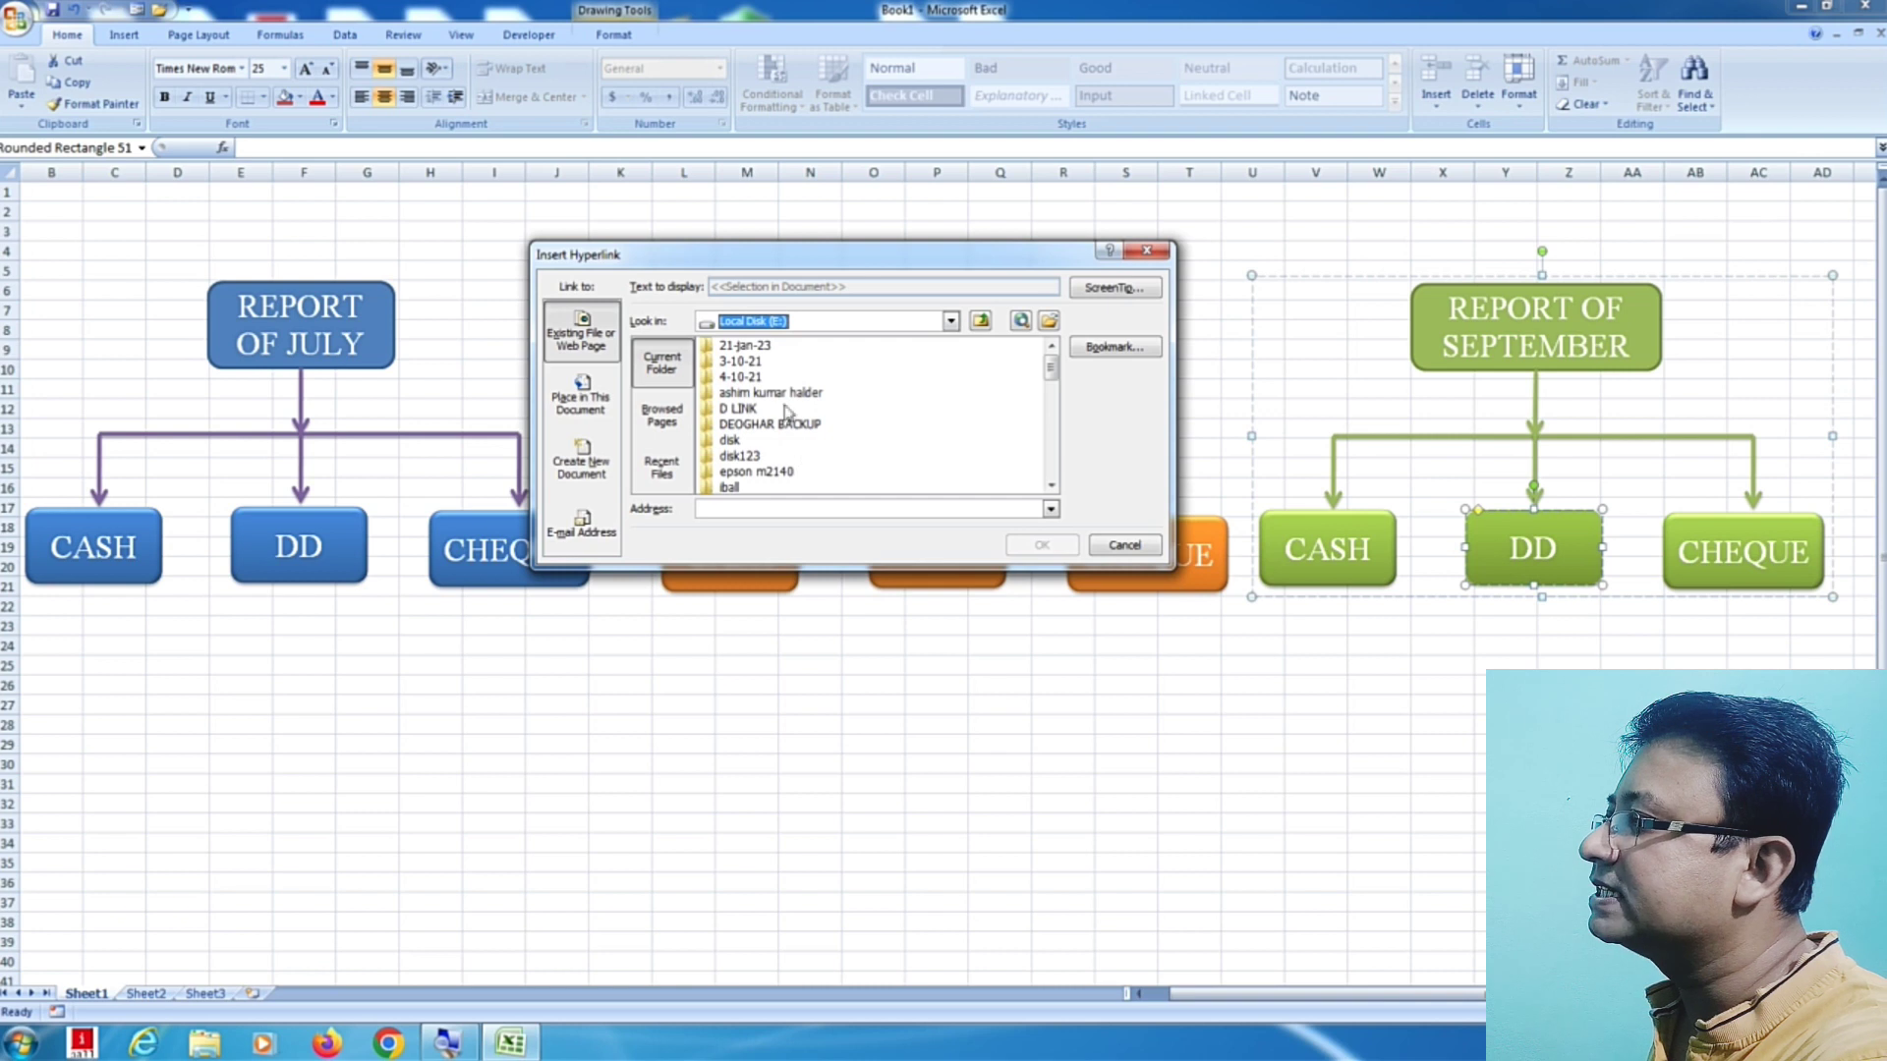
click(1032, 392)
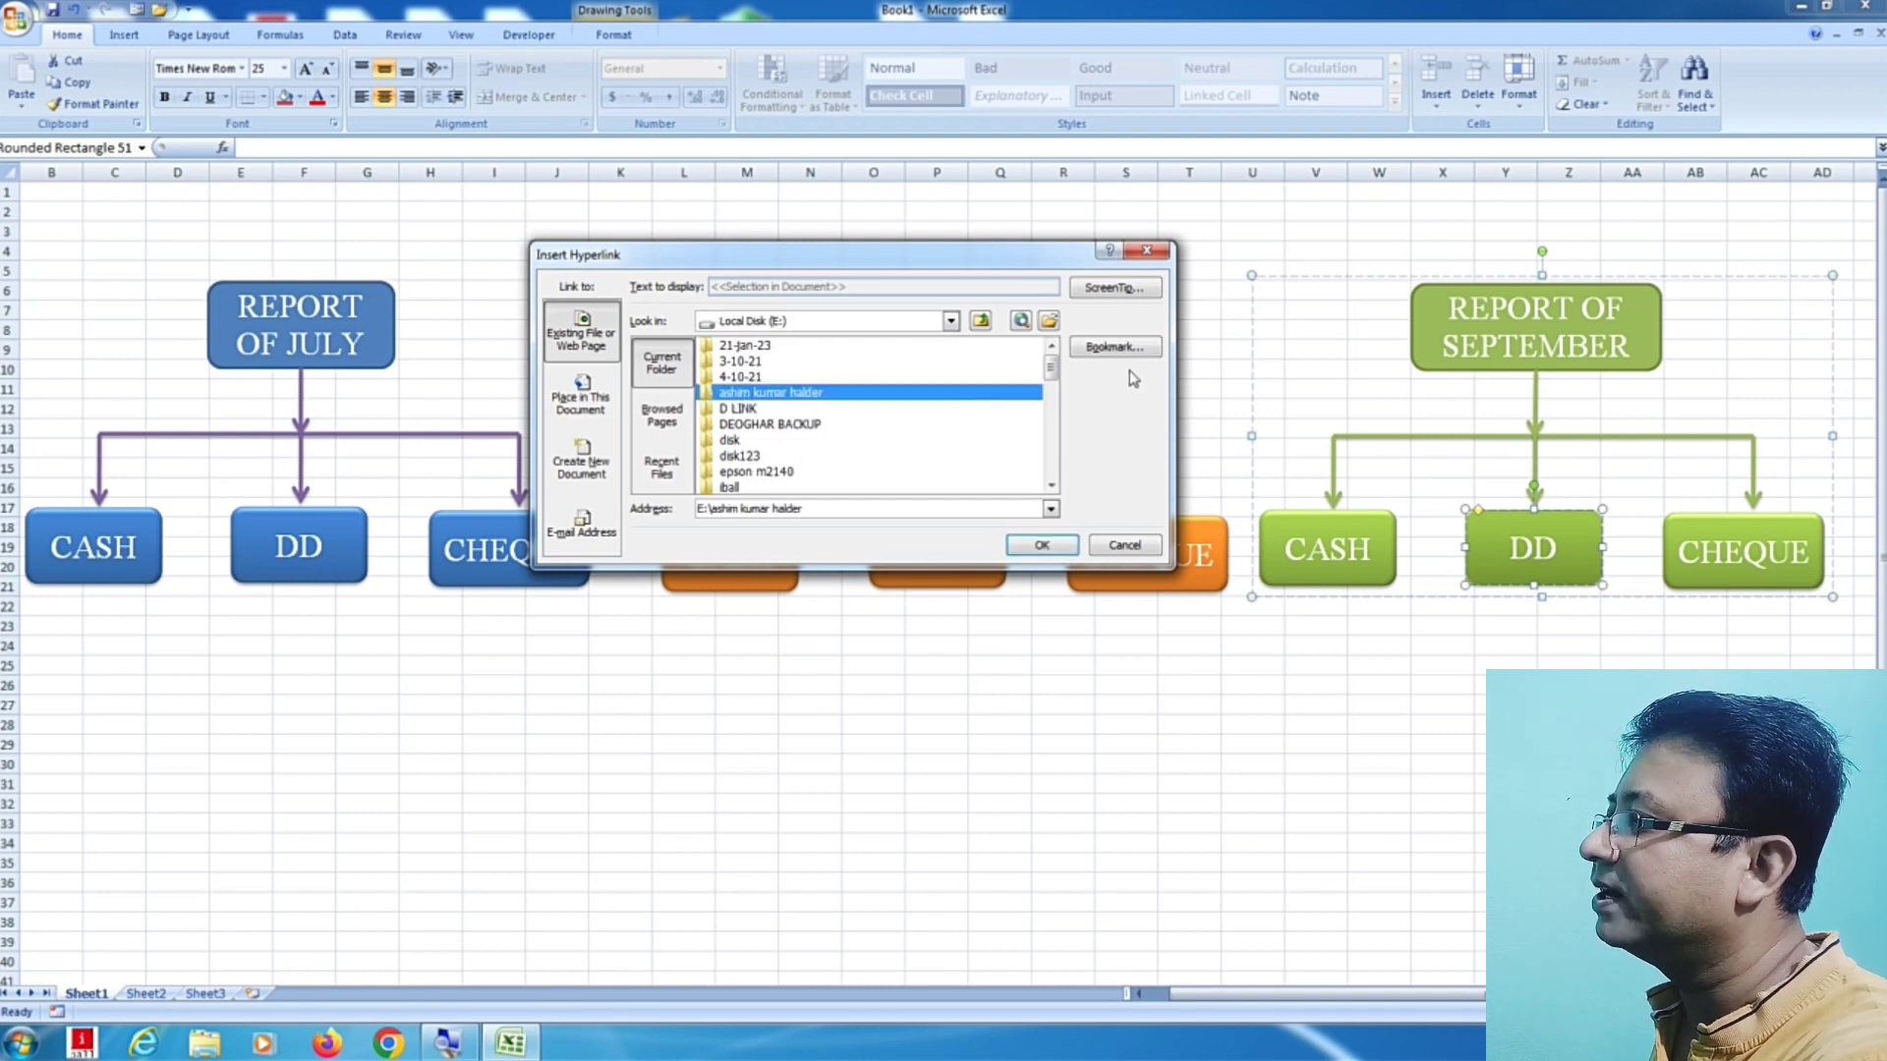
scroll(1051, 373, down, 1)
click(839, 472)
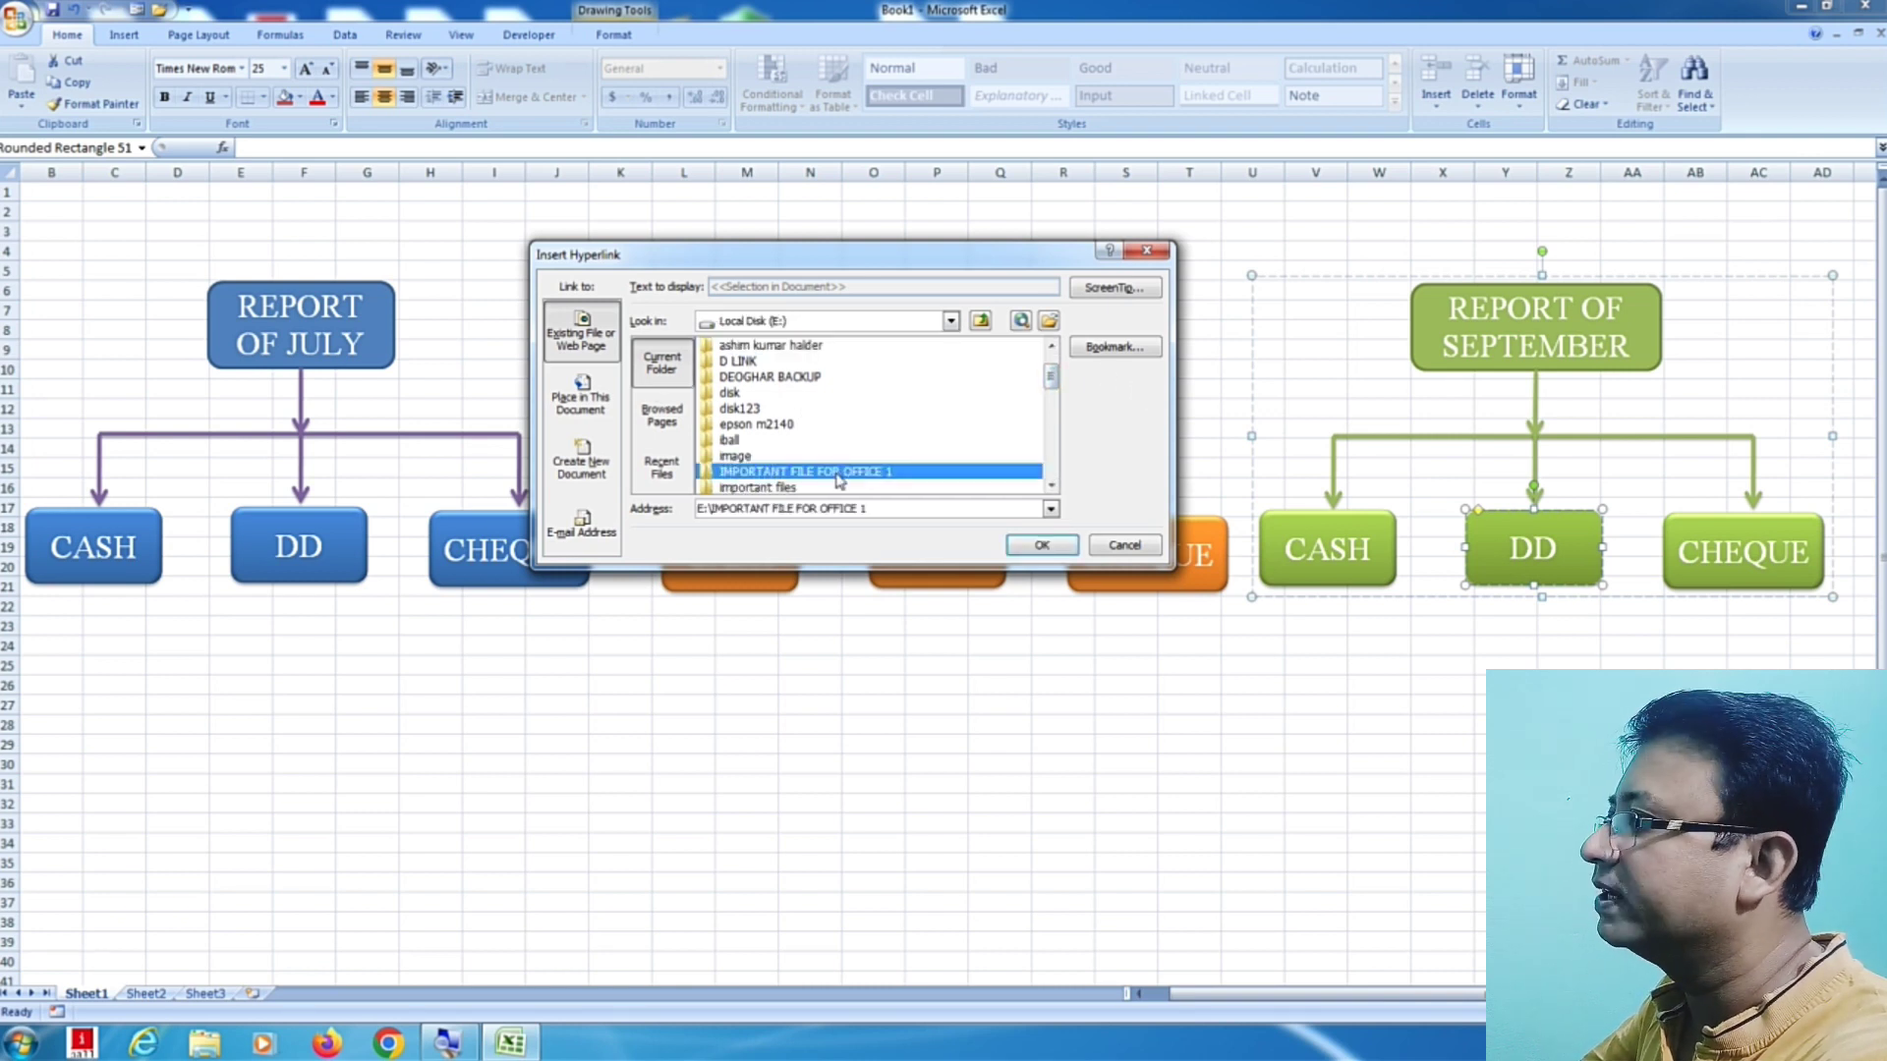
double_click(840, 472)
double_click(777, 392)
double_click(831, 378)
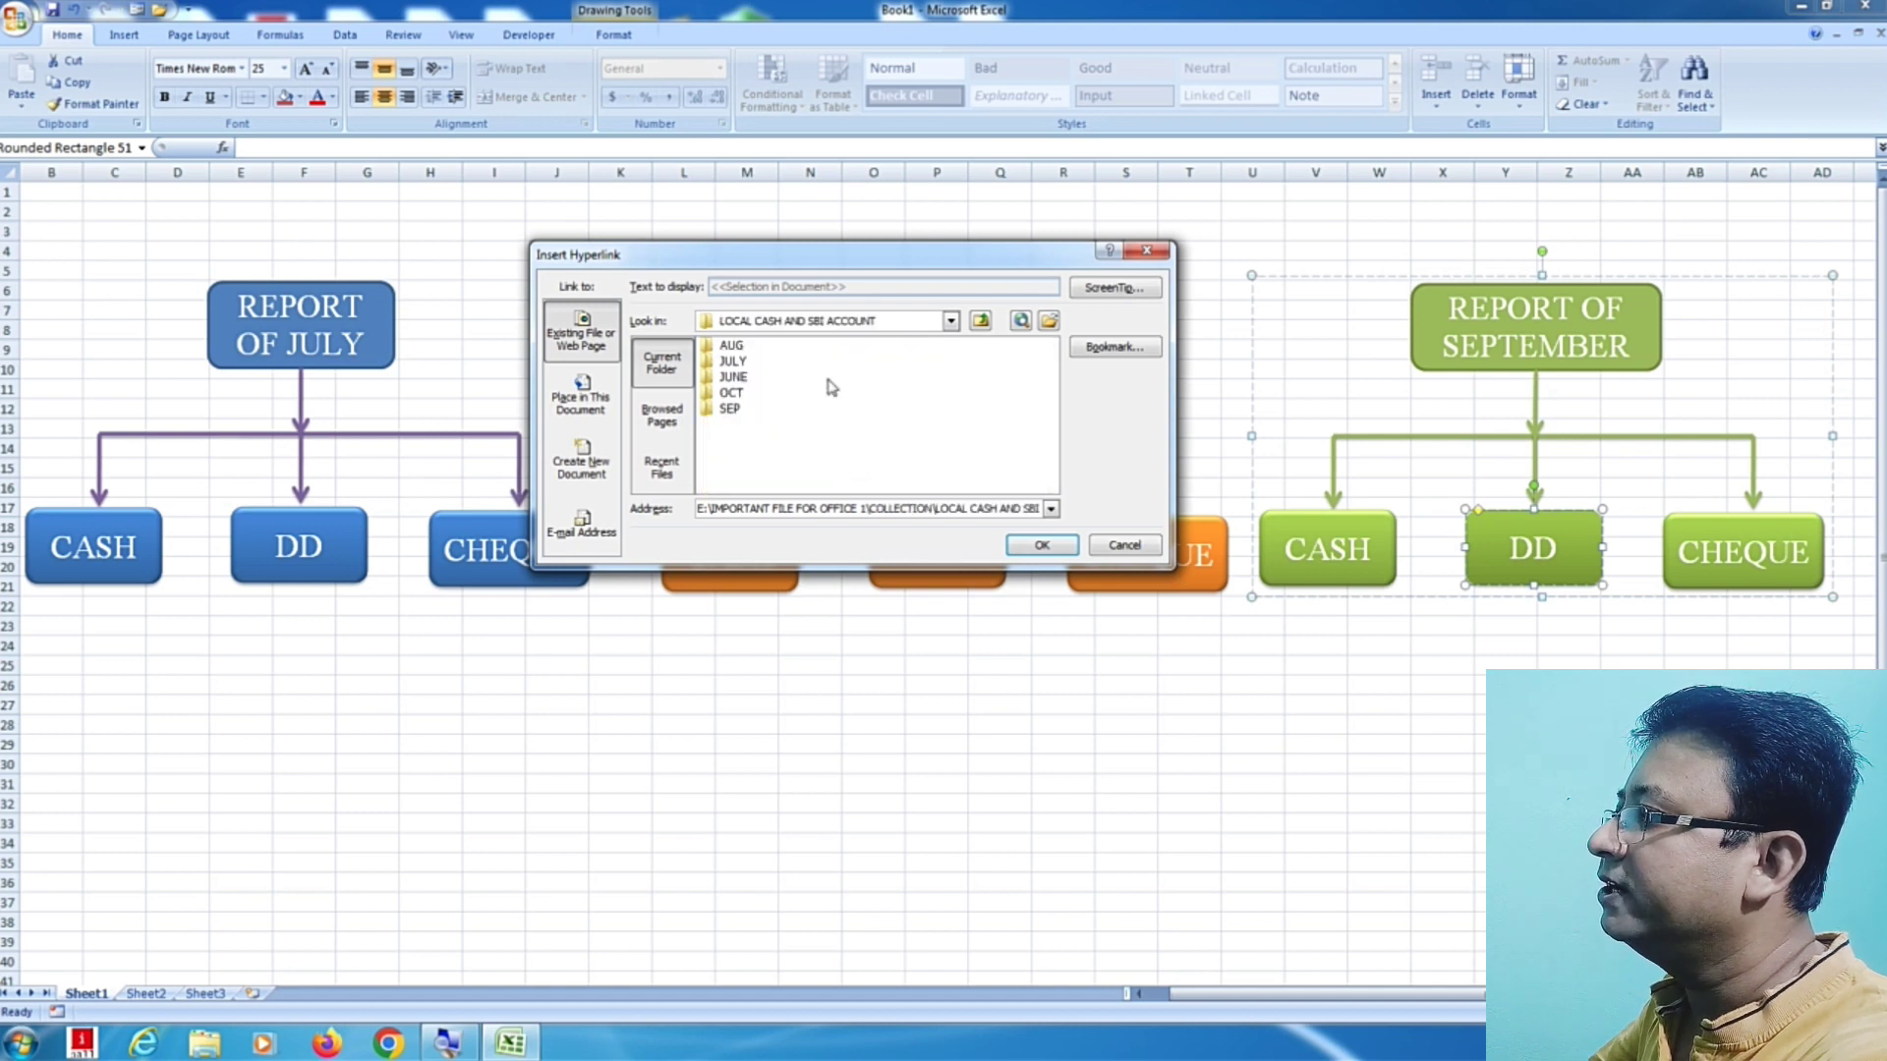
double_click(763, 408)
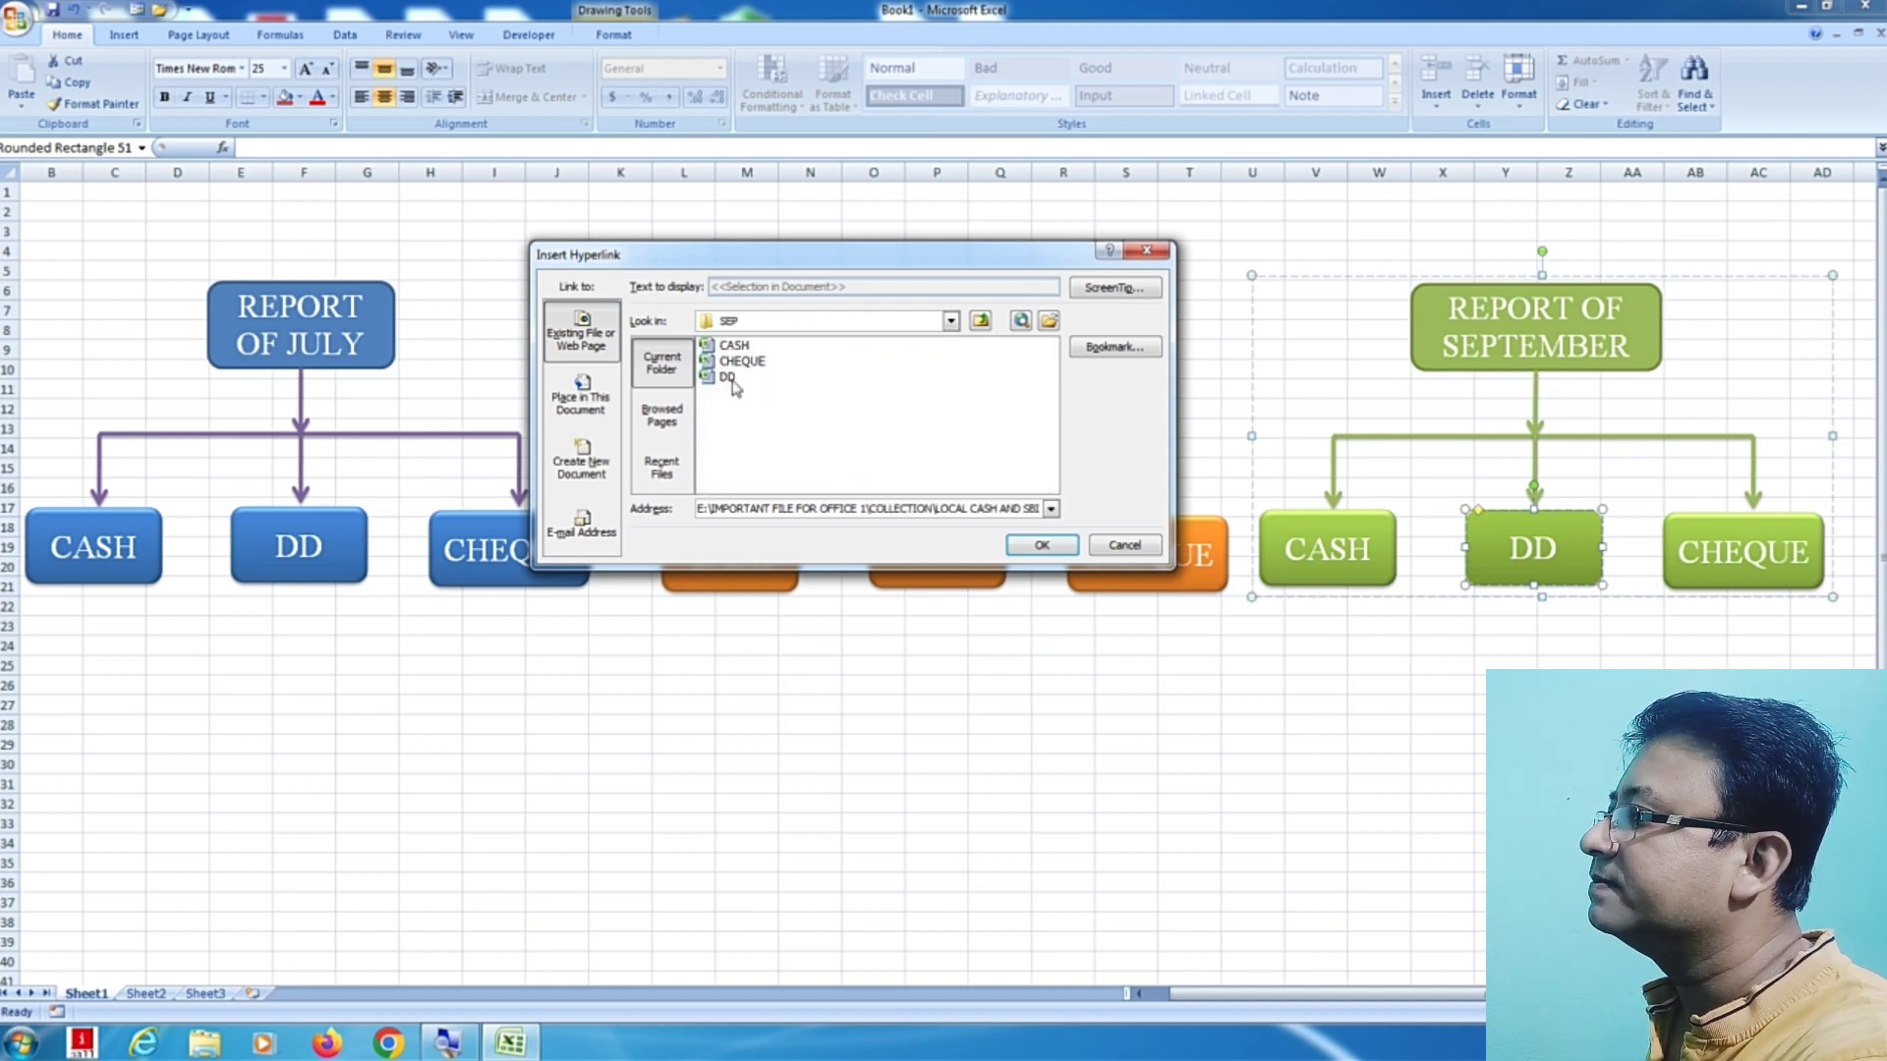
click(732, 381)
click(1040, 550)
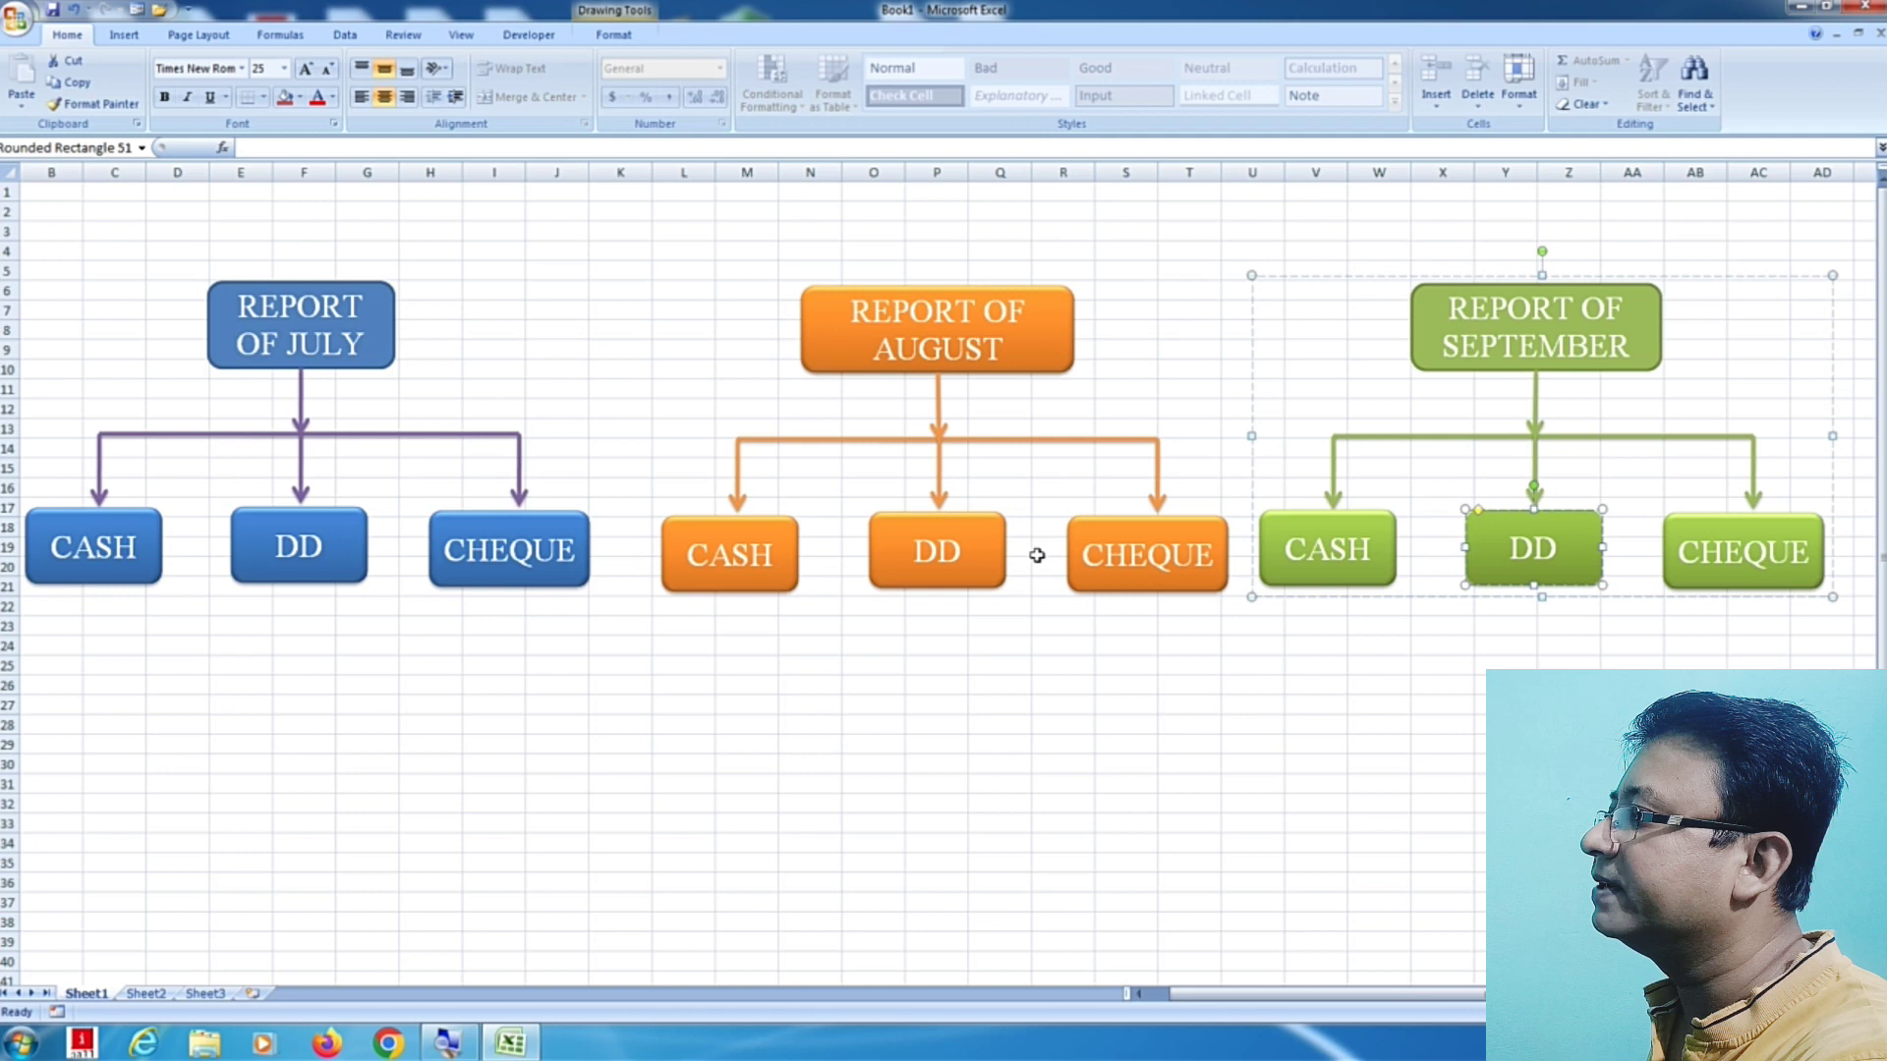
Step: Hyperlink September's green CHEQUE box to the SEP folder's CHEQUE workbook, then follow that link
click(1781, 581)
key(ctrl+k)
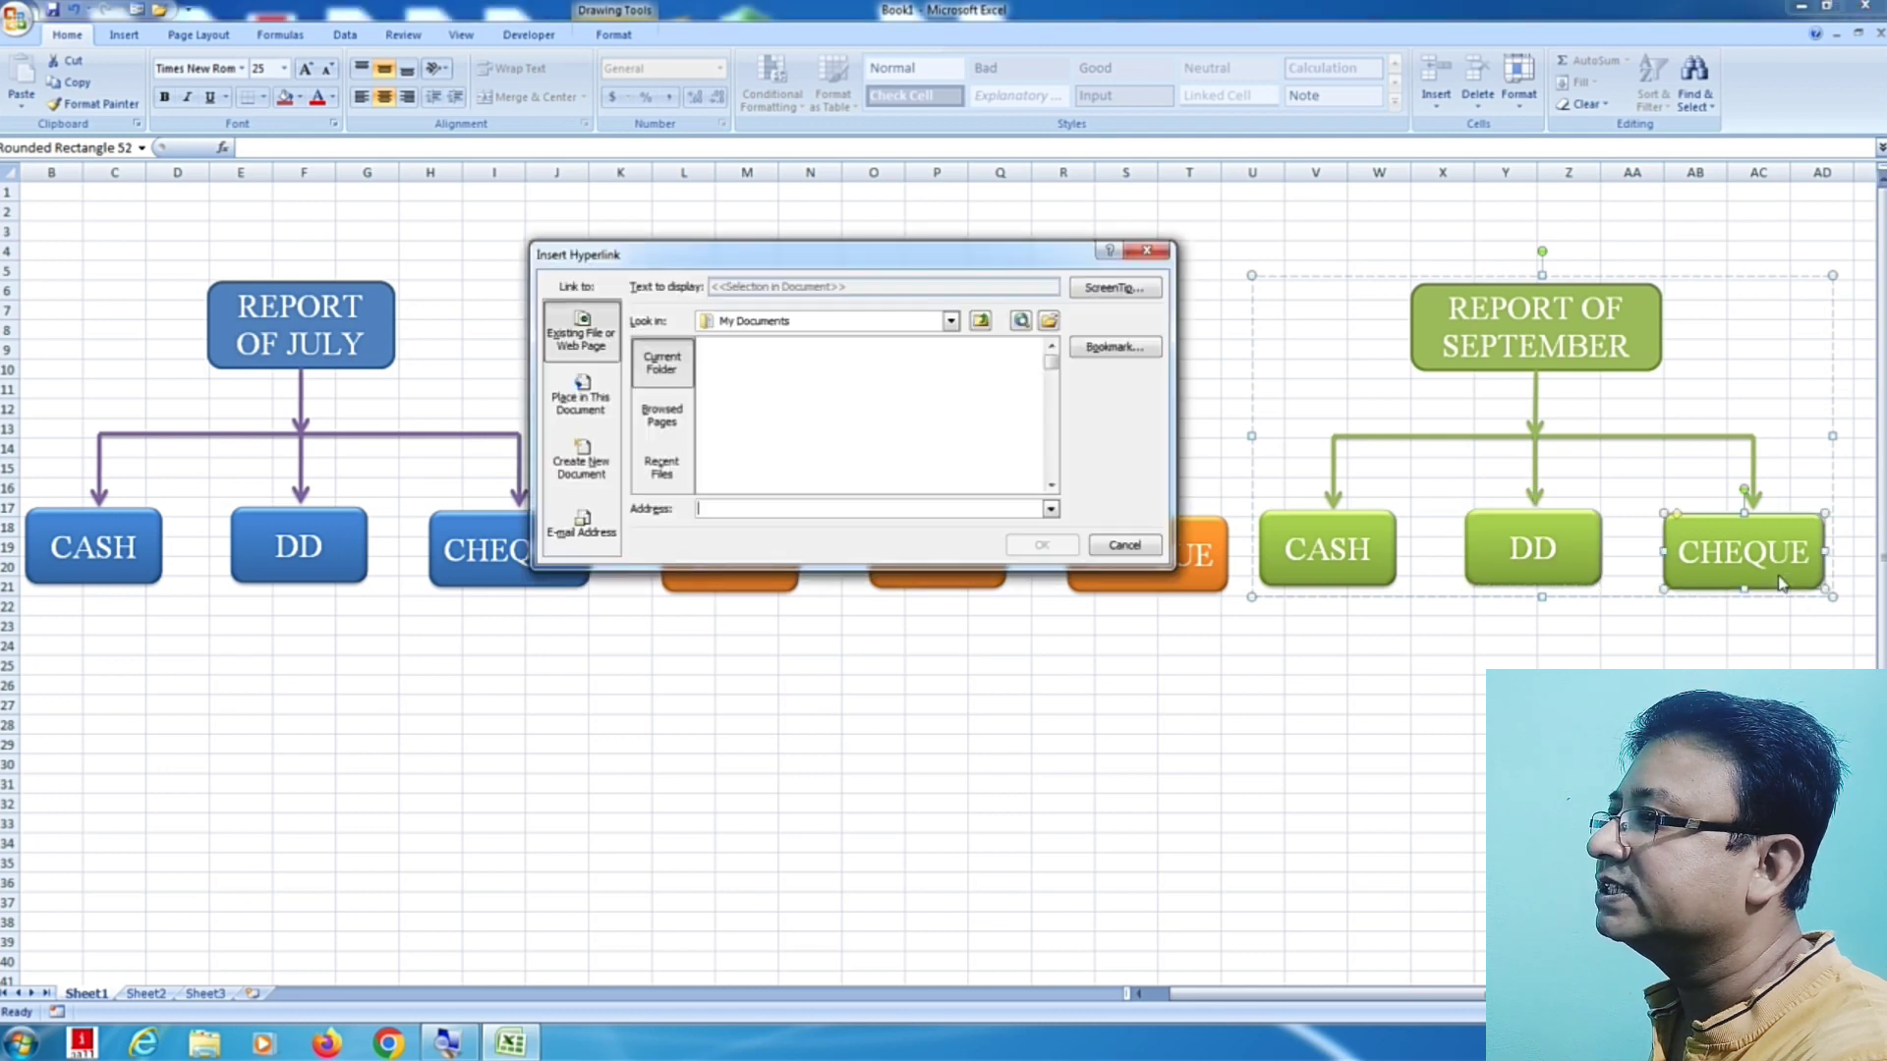
click(786, 324)
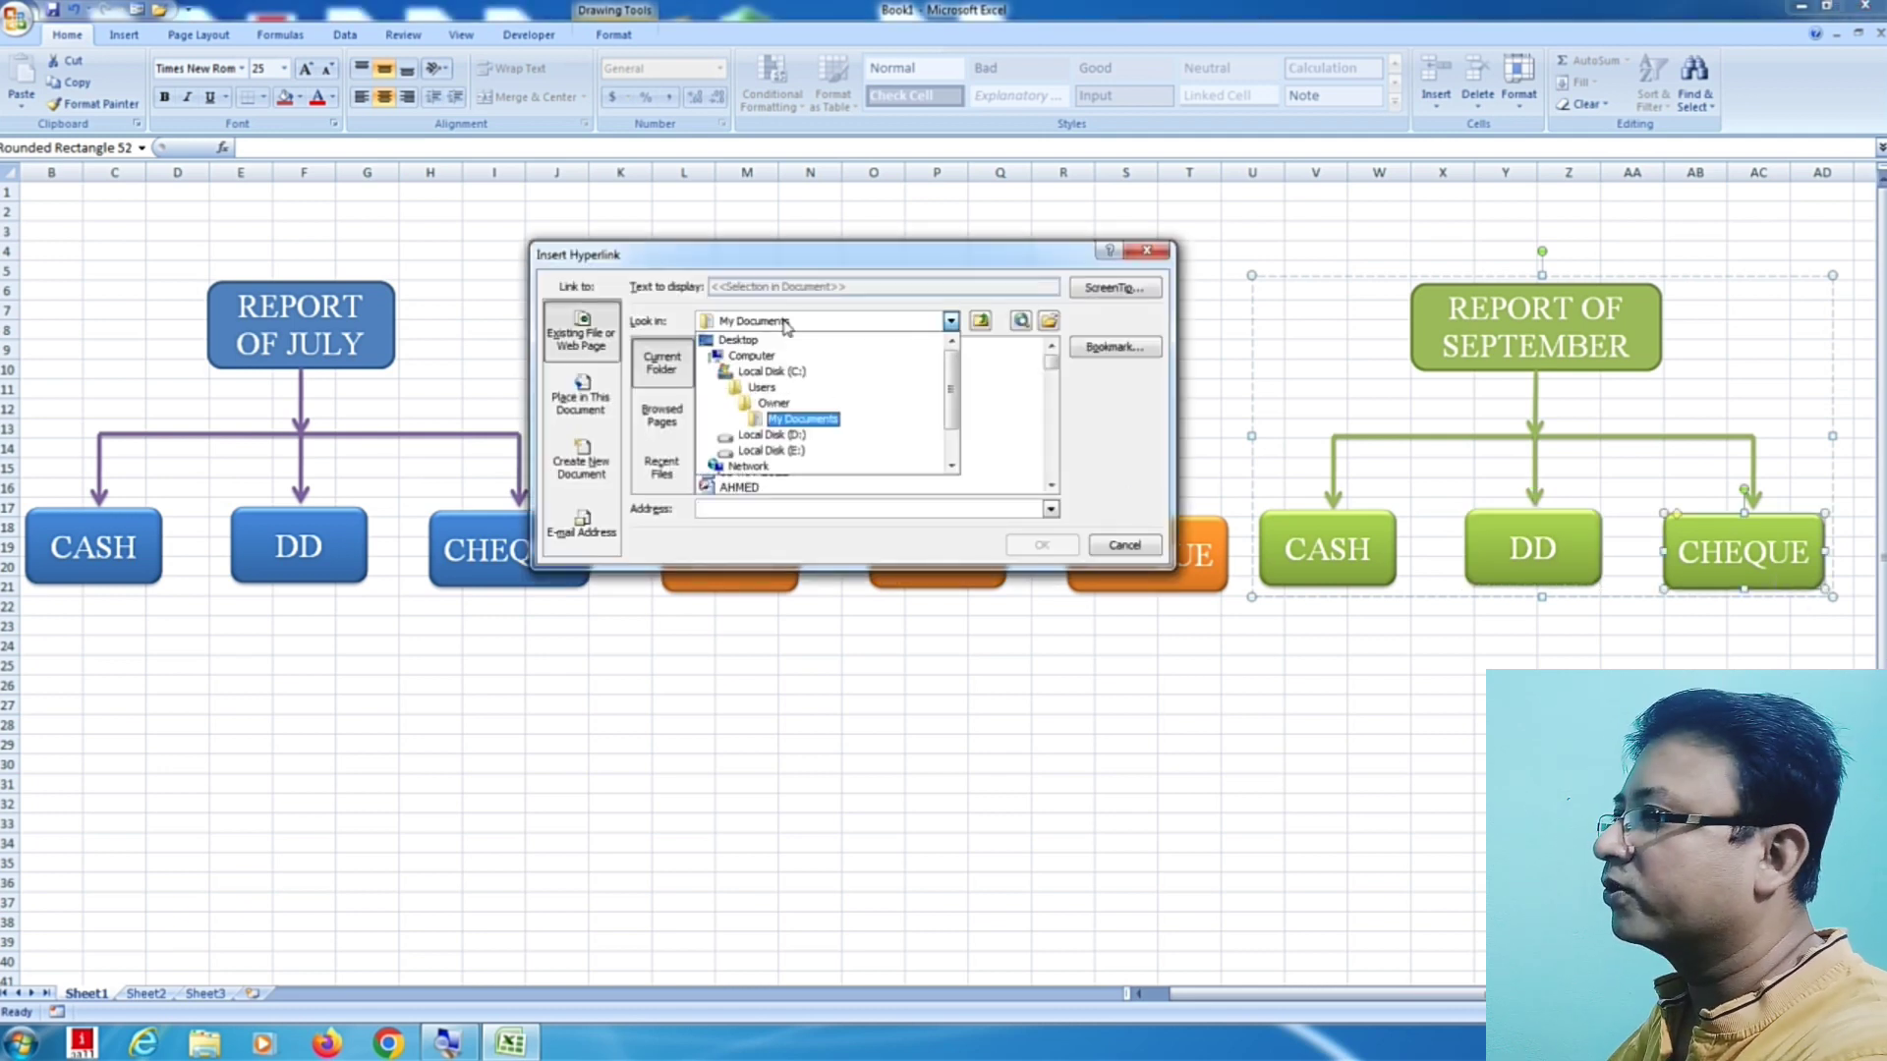
click(786, 451)
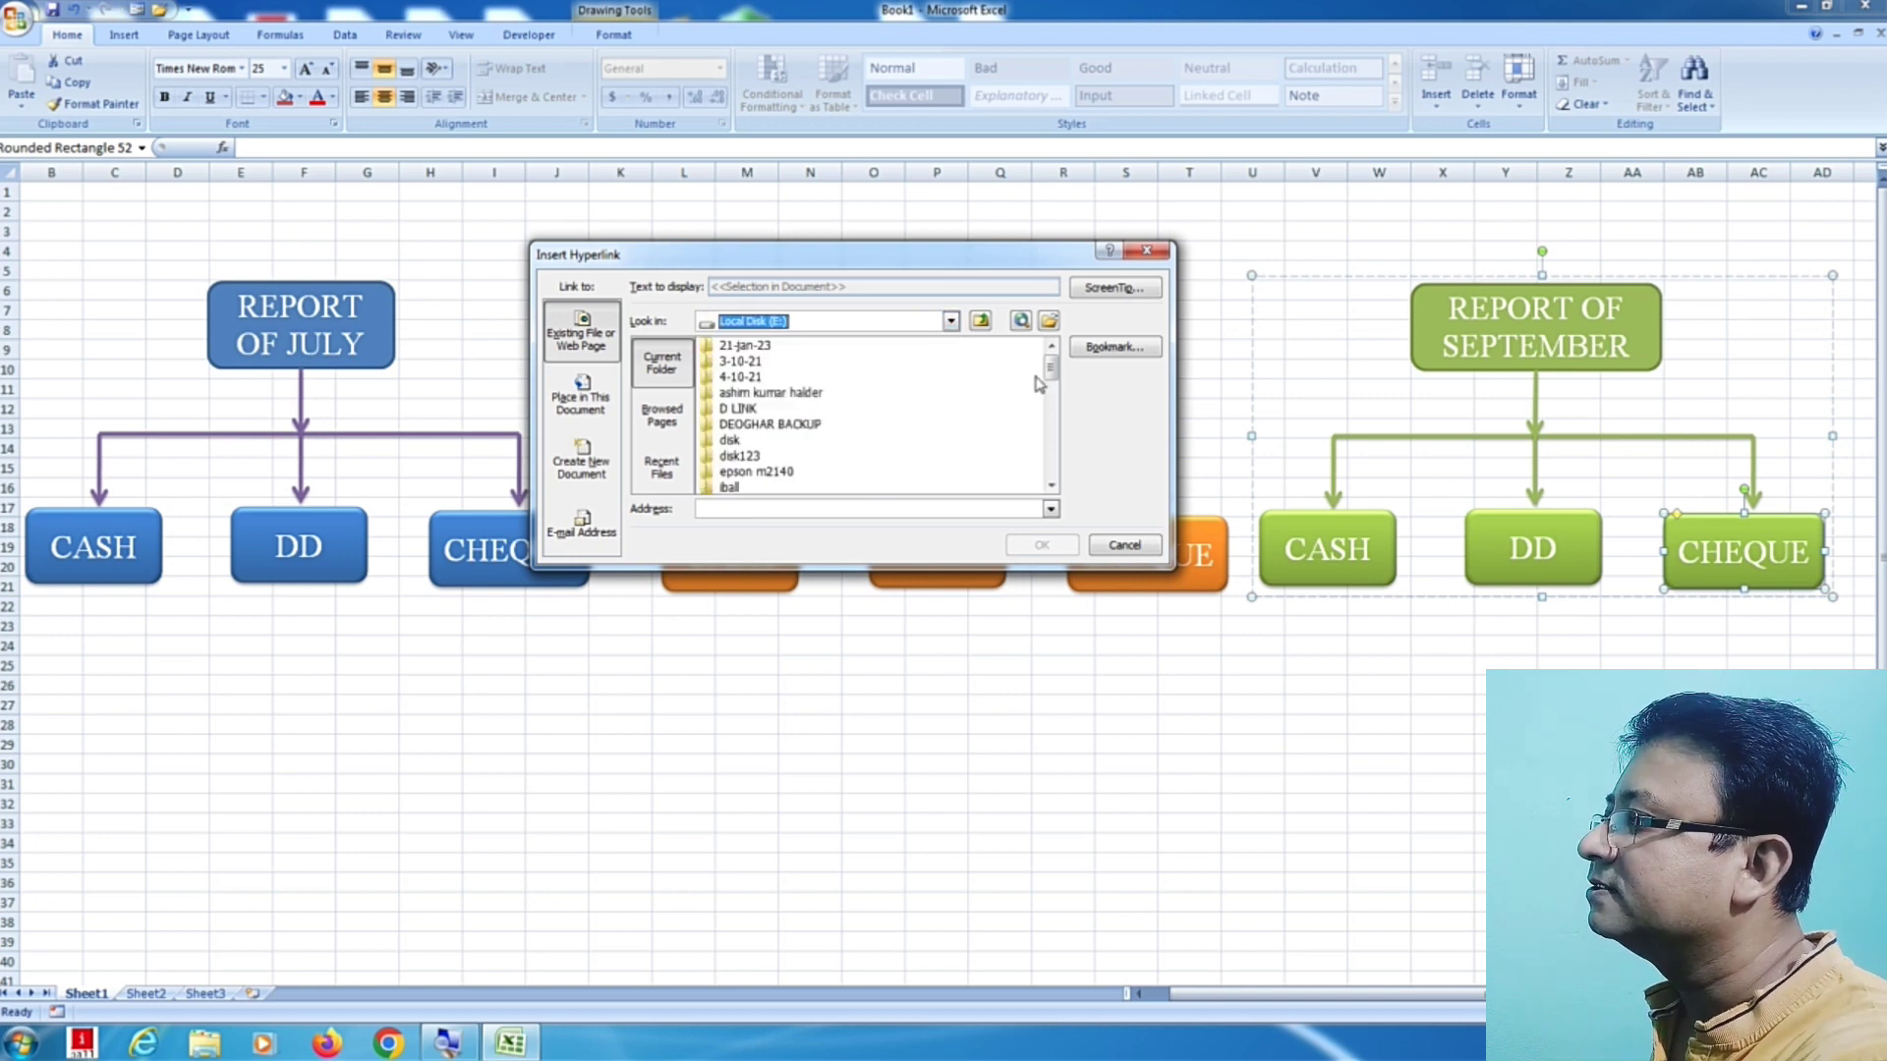
click(790, 424)
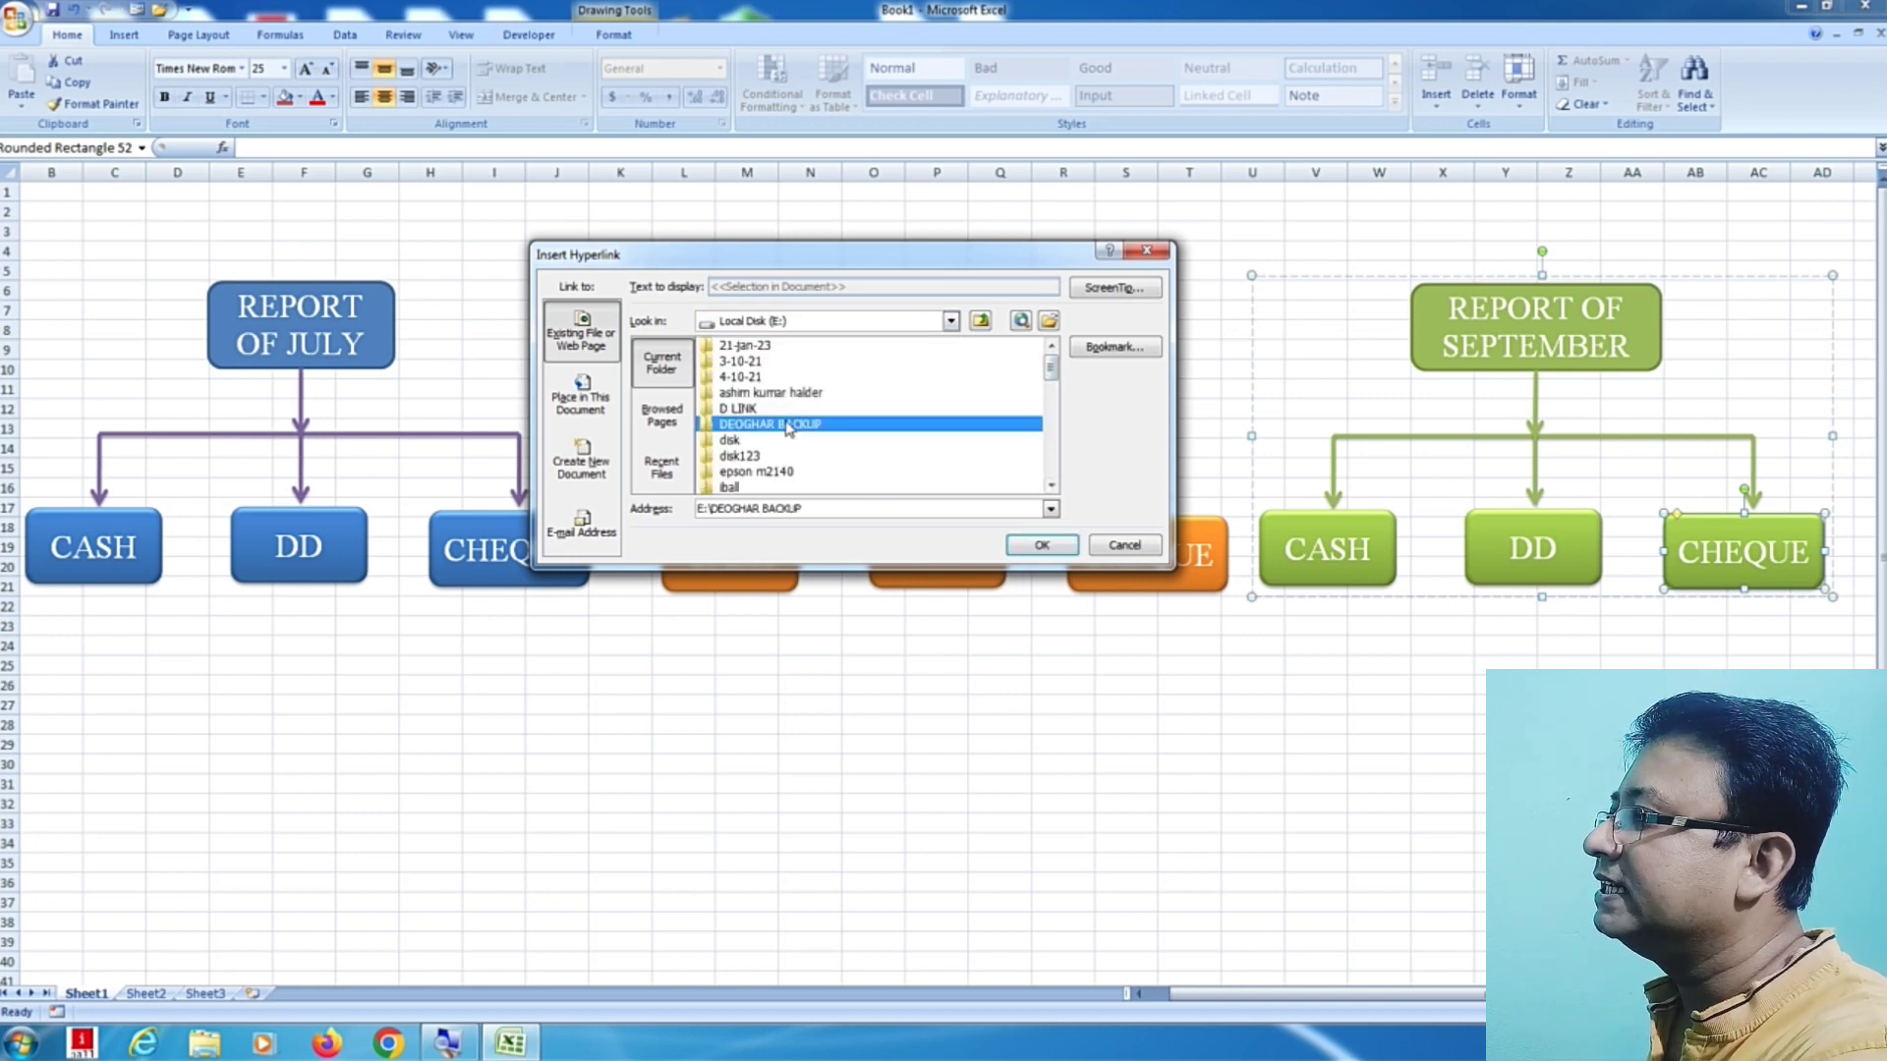
key(Down)
key(Down)
key(Down)
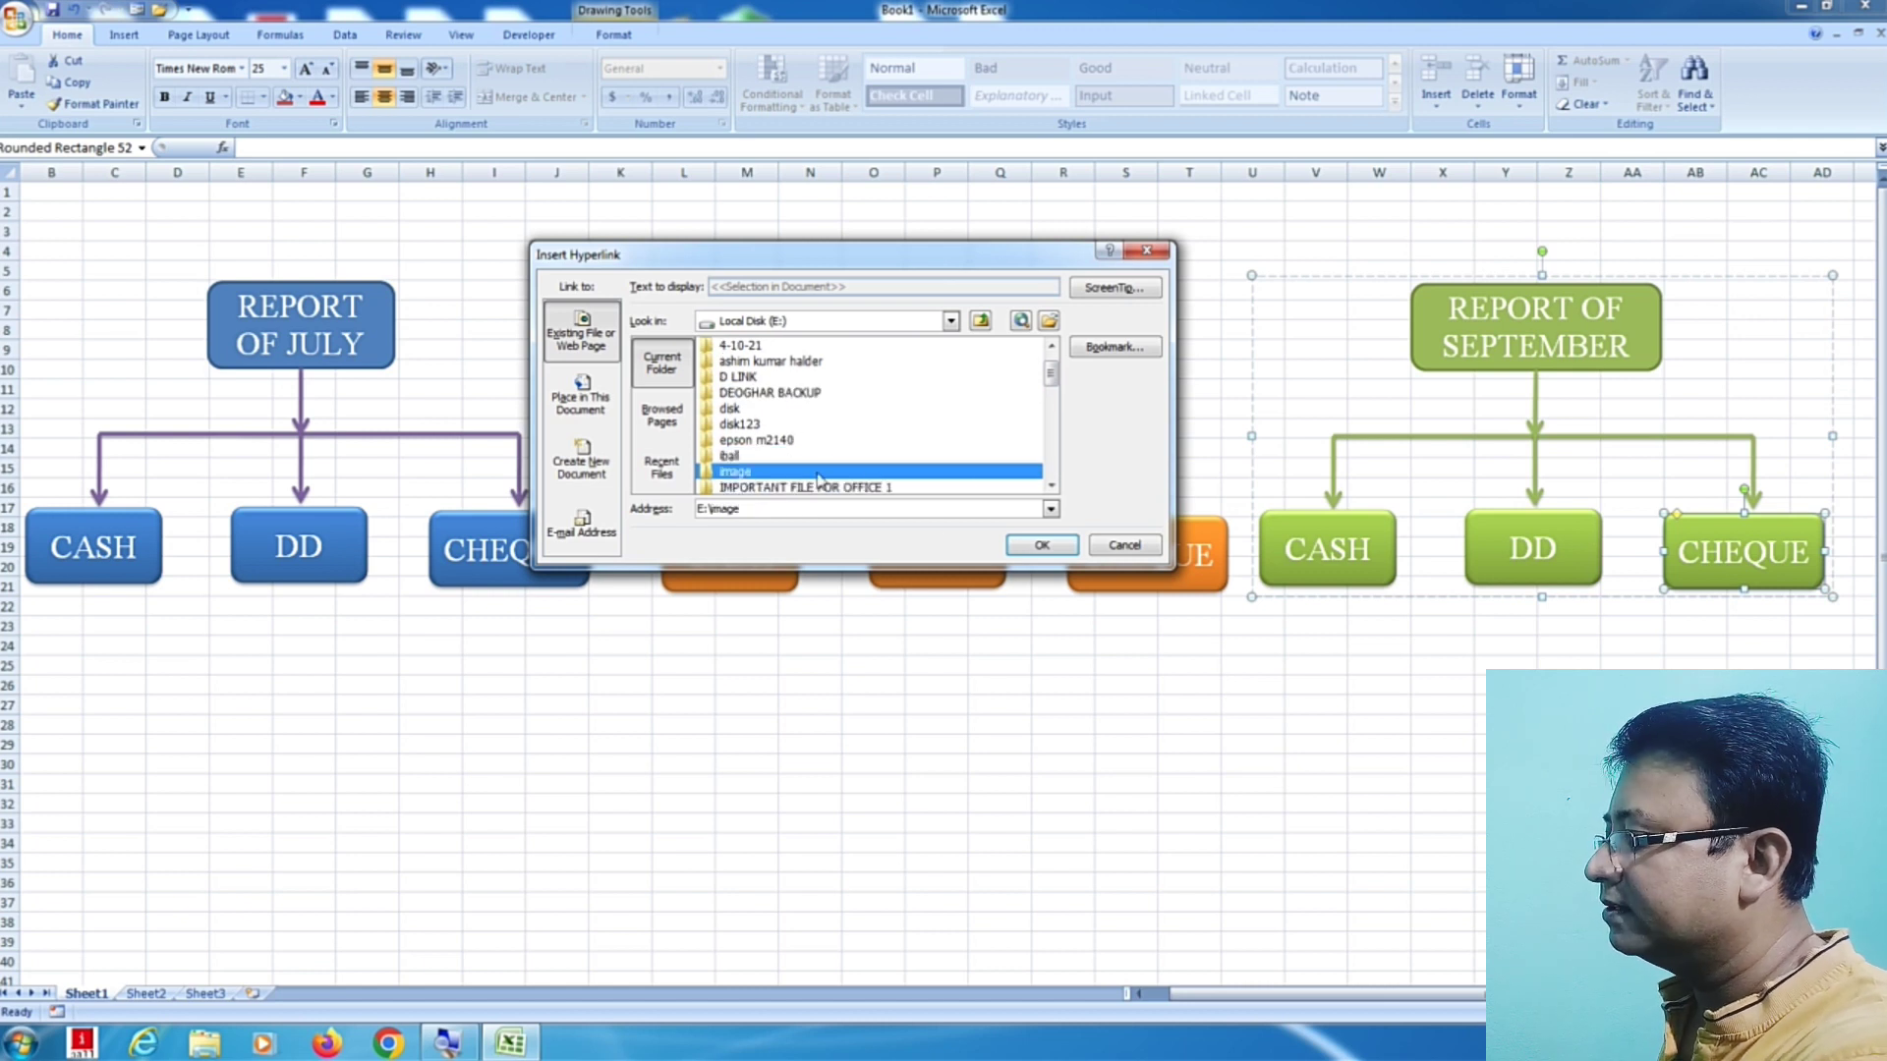
double_click(824, 488)
double_click(766, 379)
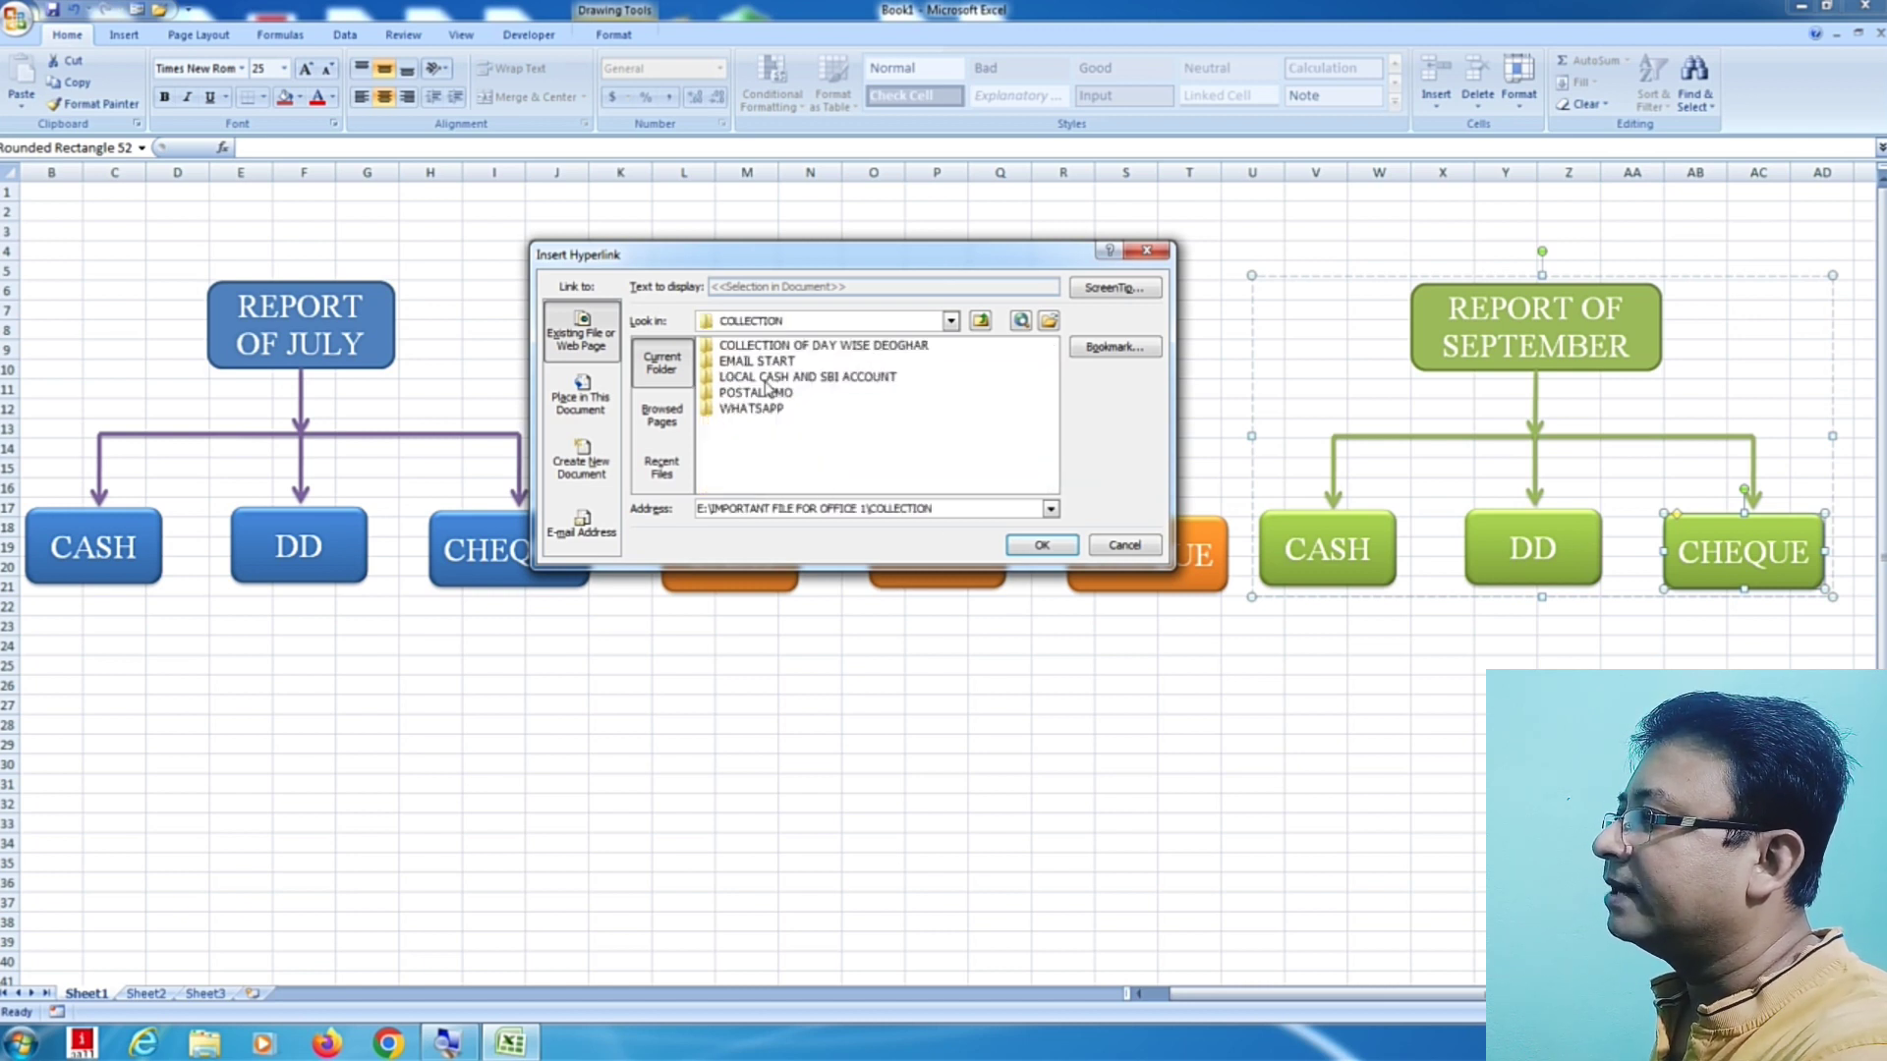
double_click(870, 377)
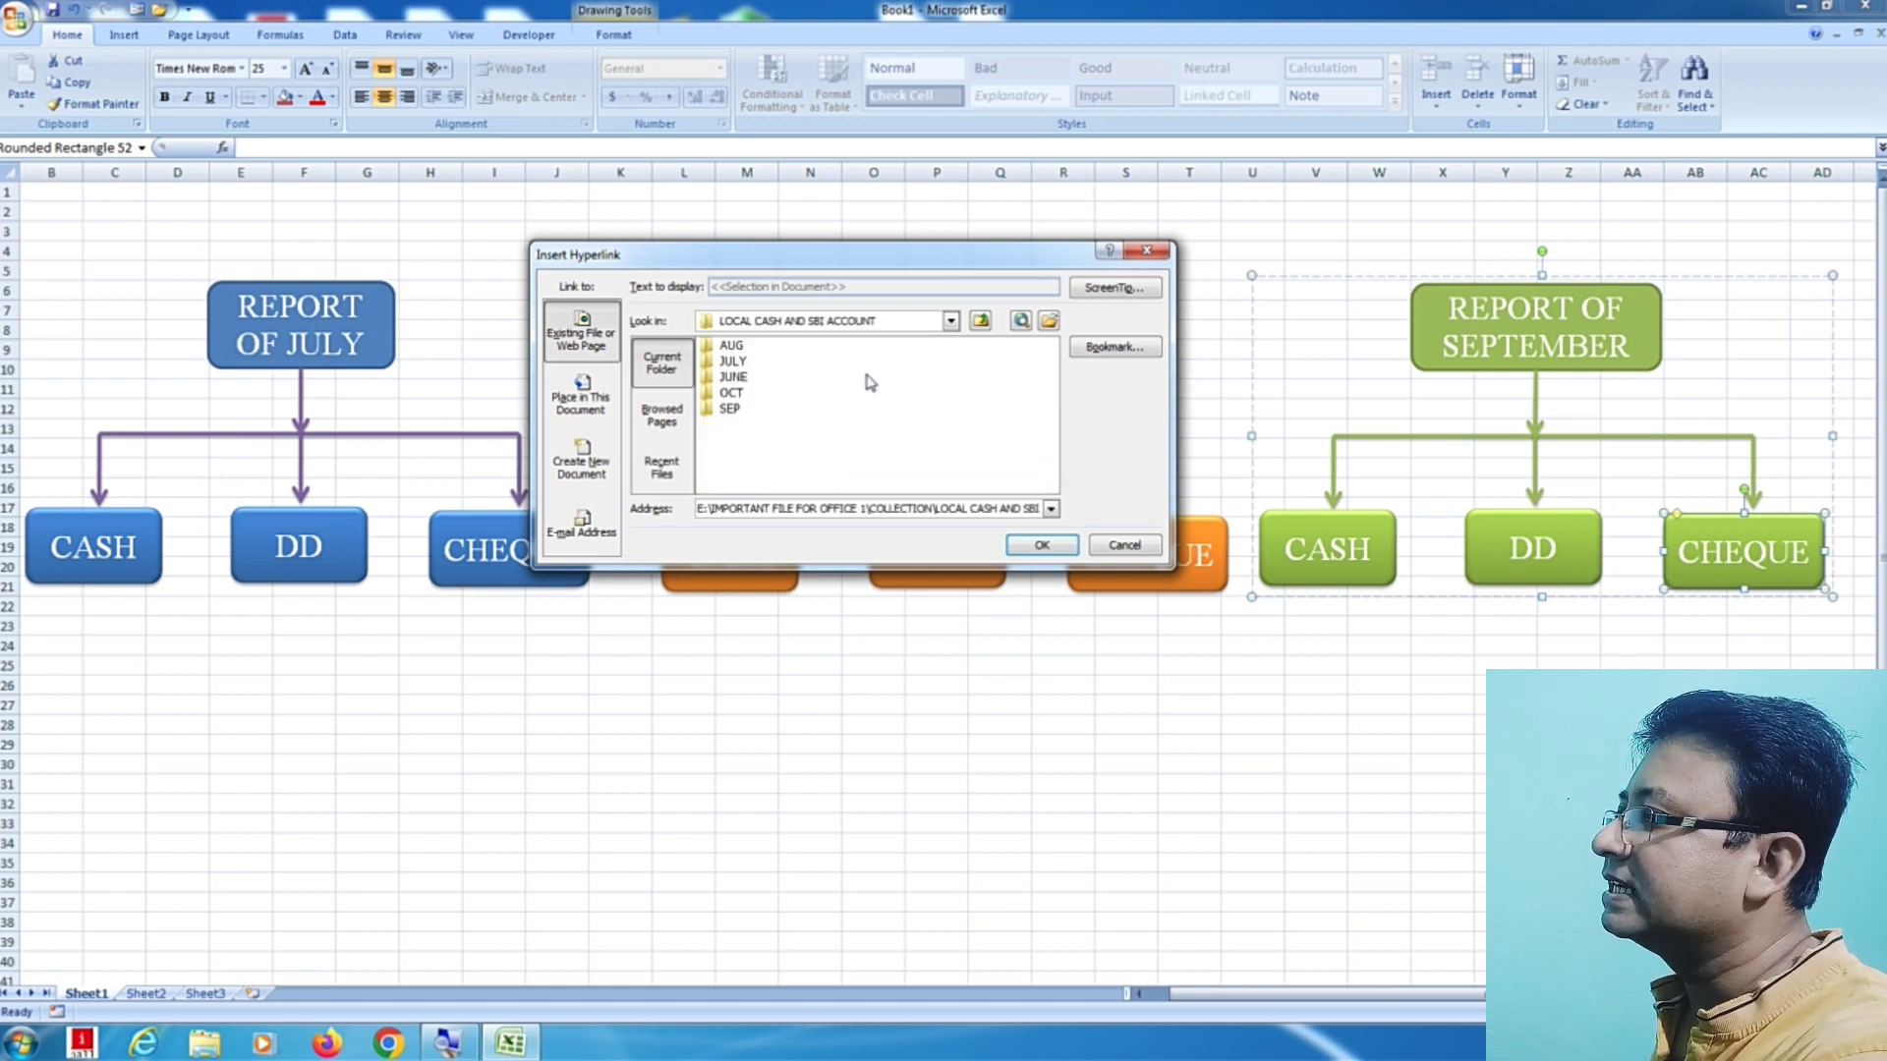
double_click(730, 409)
click(761, 363)
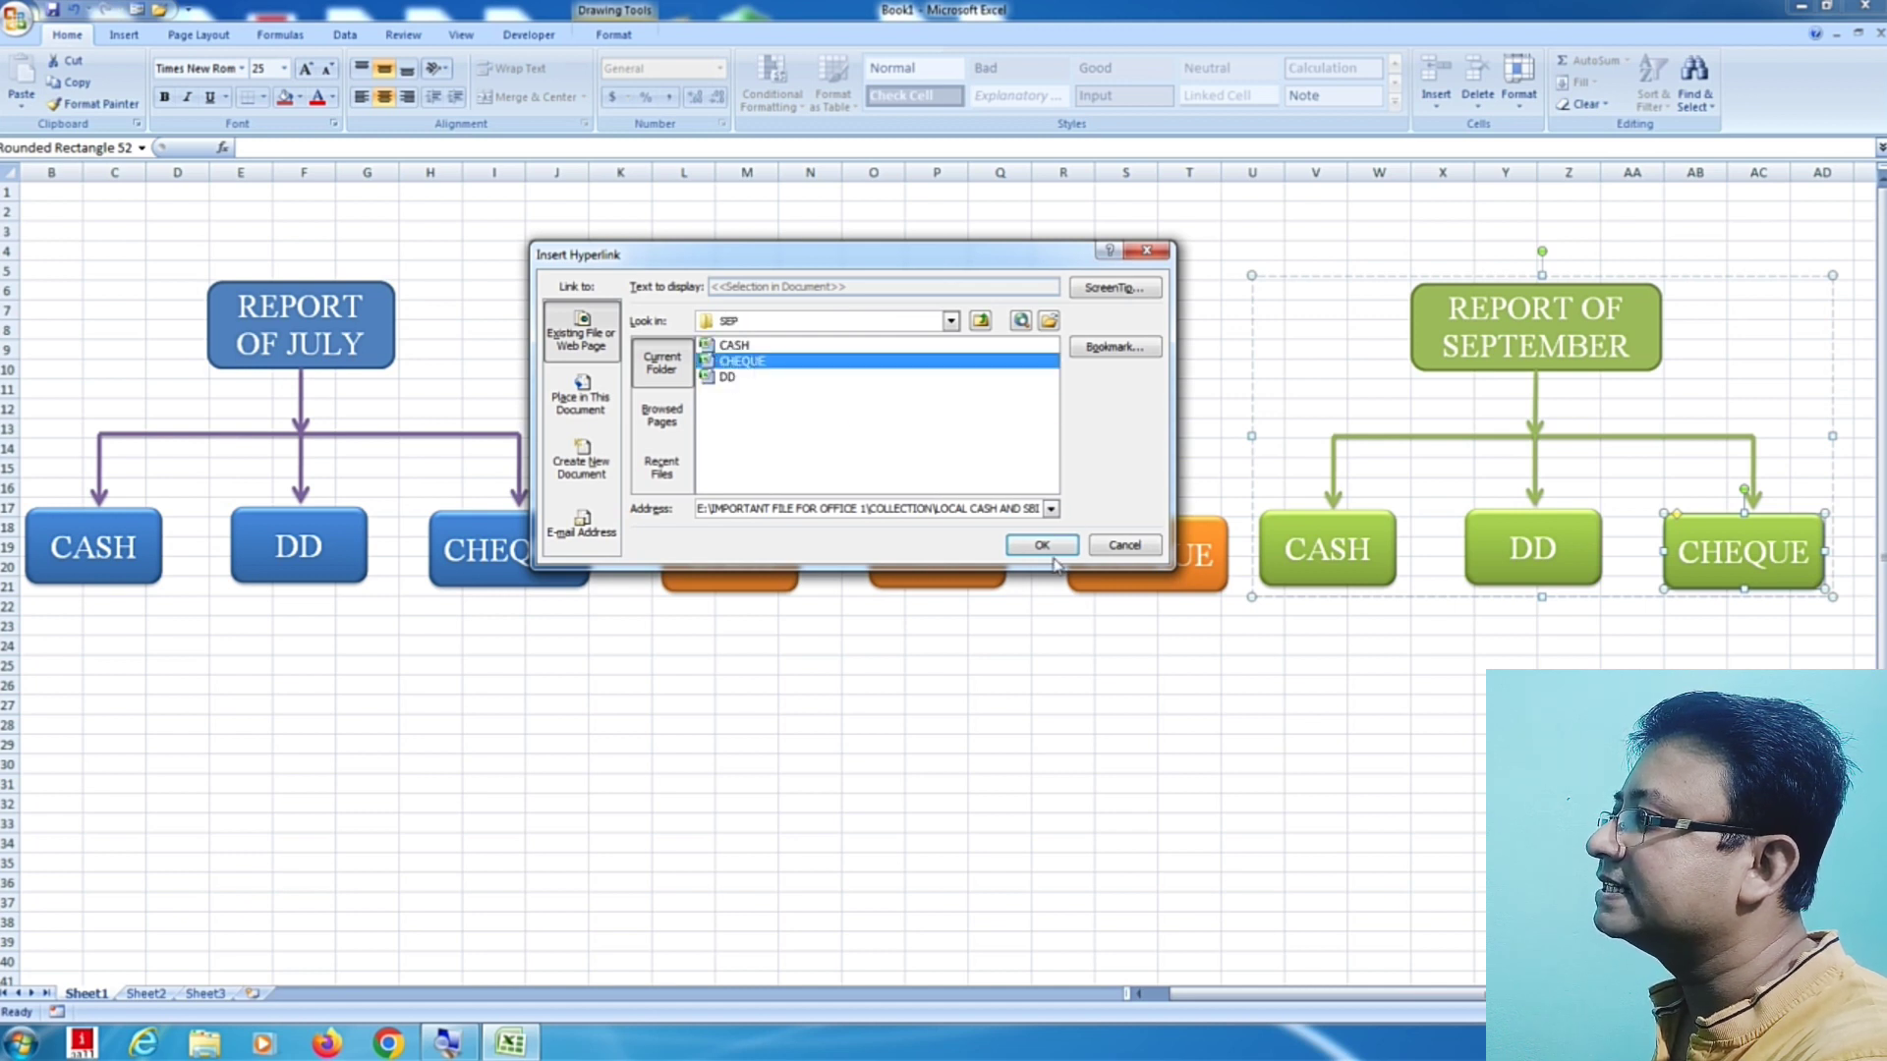
click(1042, 546)
click(1745, 570)
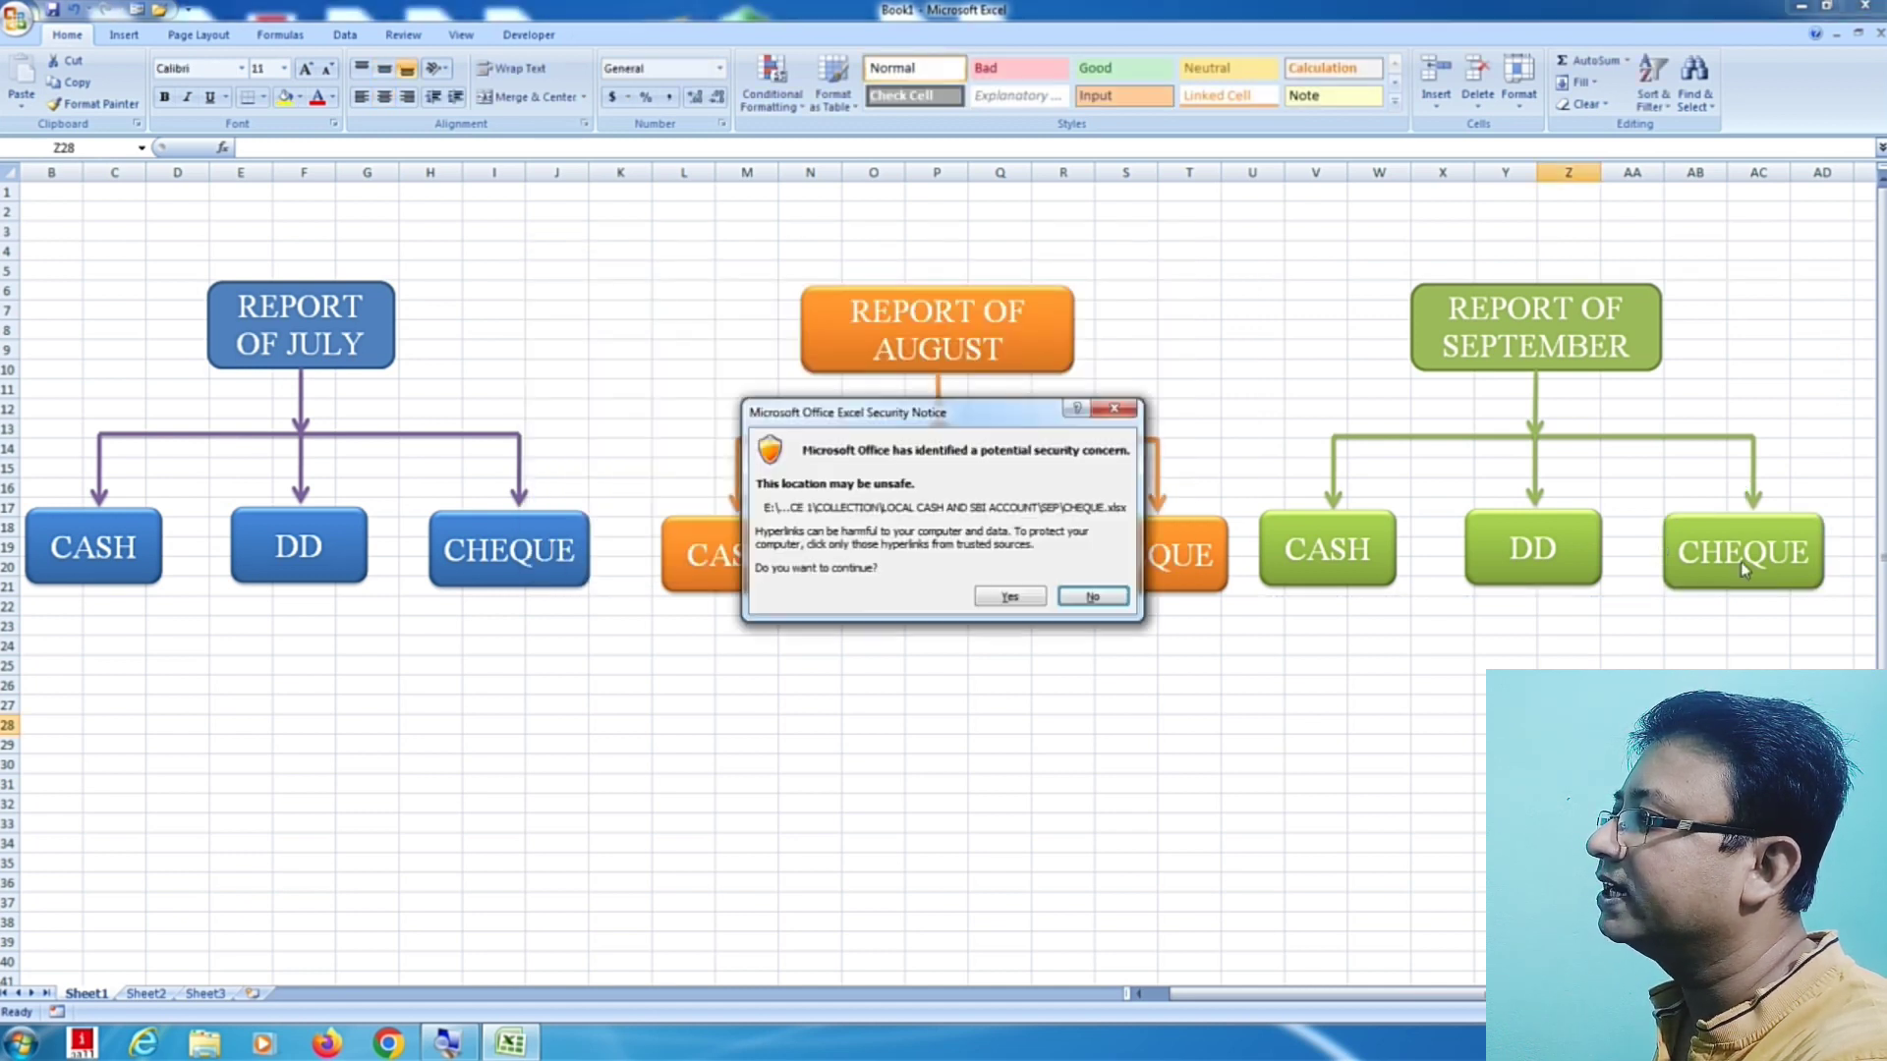
Step: Open the CHEQUE workbook, check its TOTAL CHECK COLLECTION of 4045, and close it
click(1029, 601)
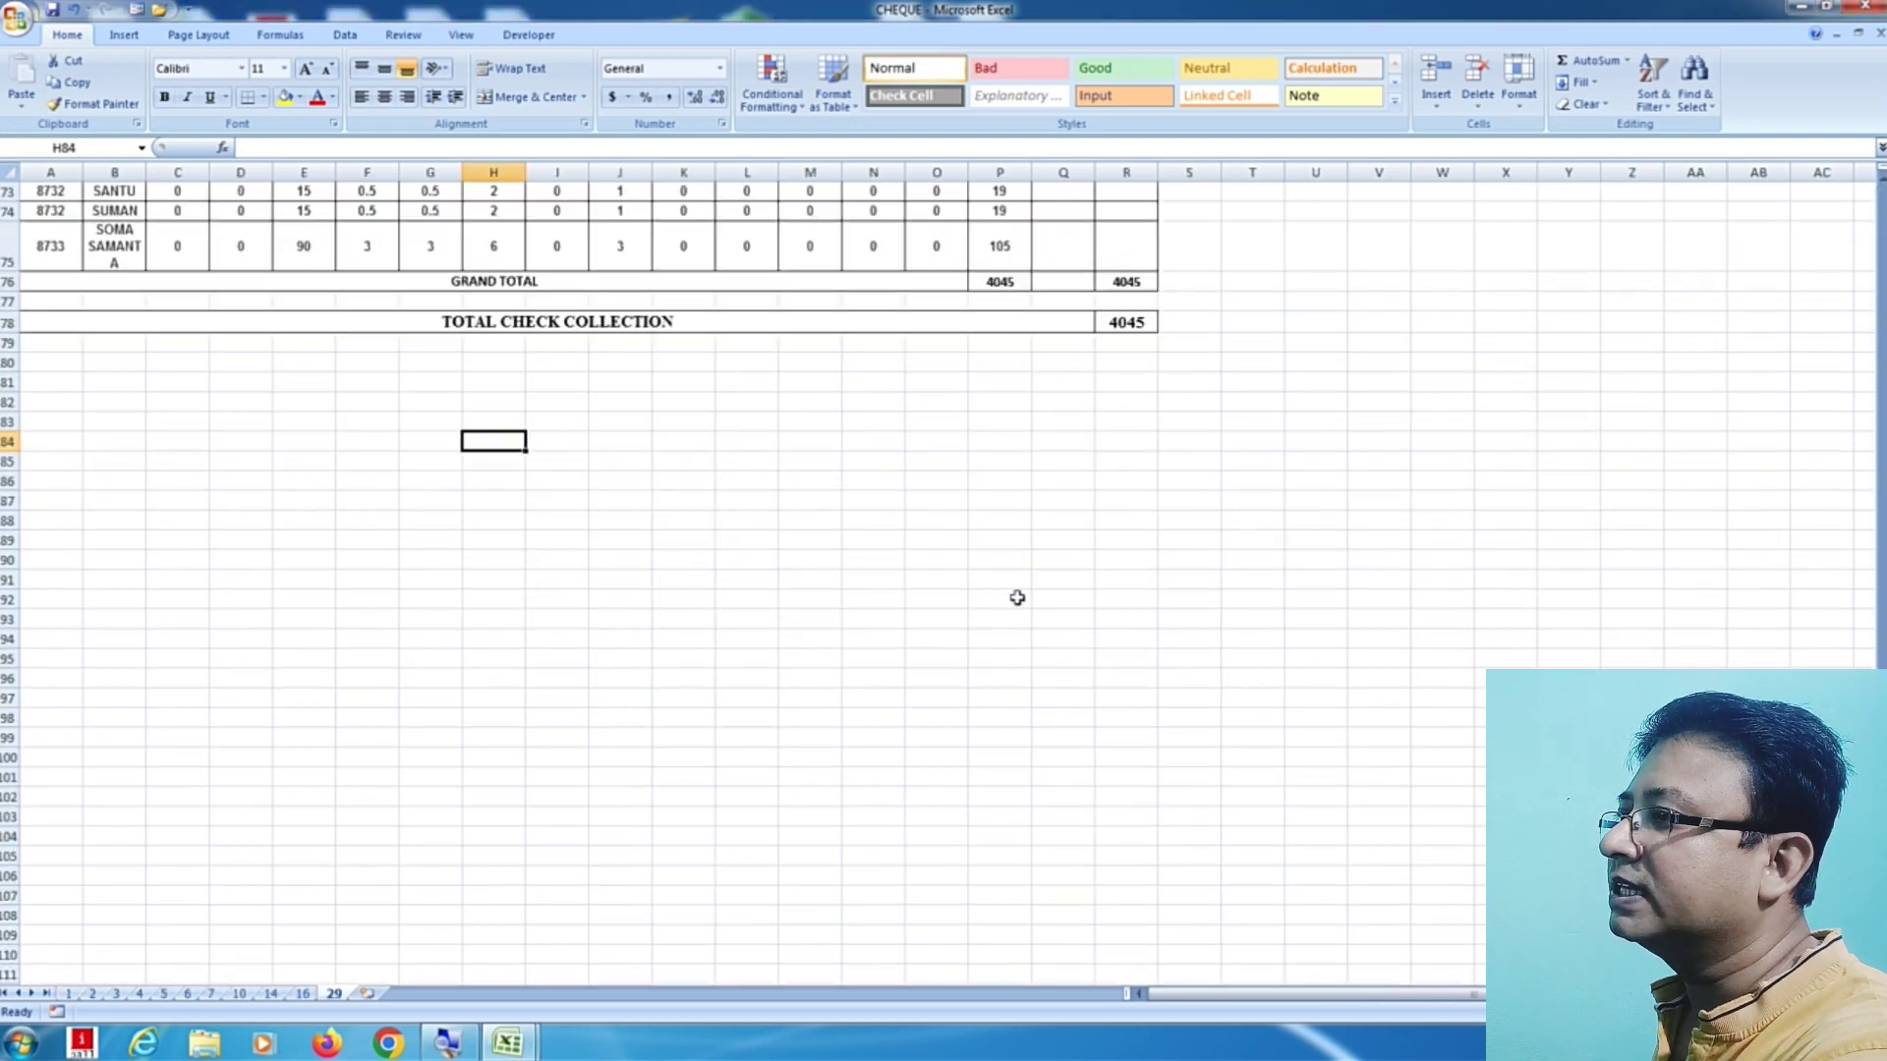
scroll(577, 632, up, 3)
scroll(563, 650, up, 4)
scroll(563, 649, down, 5)
scroll(561, 619, down, 5)
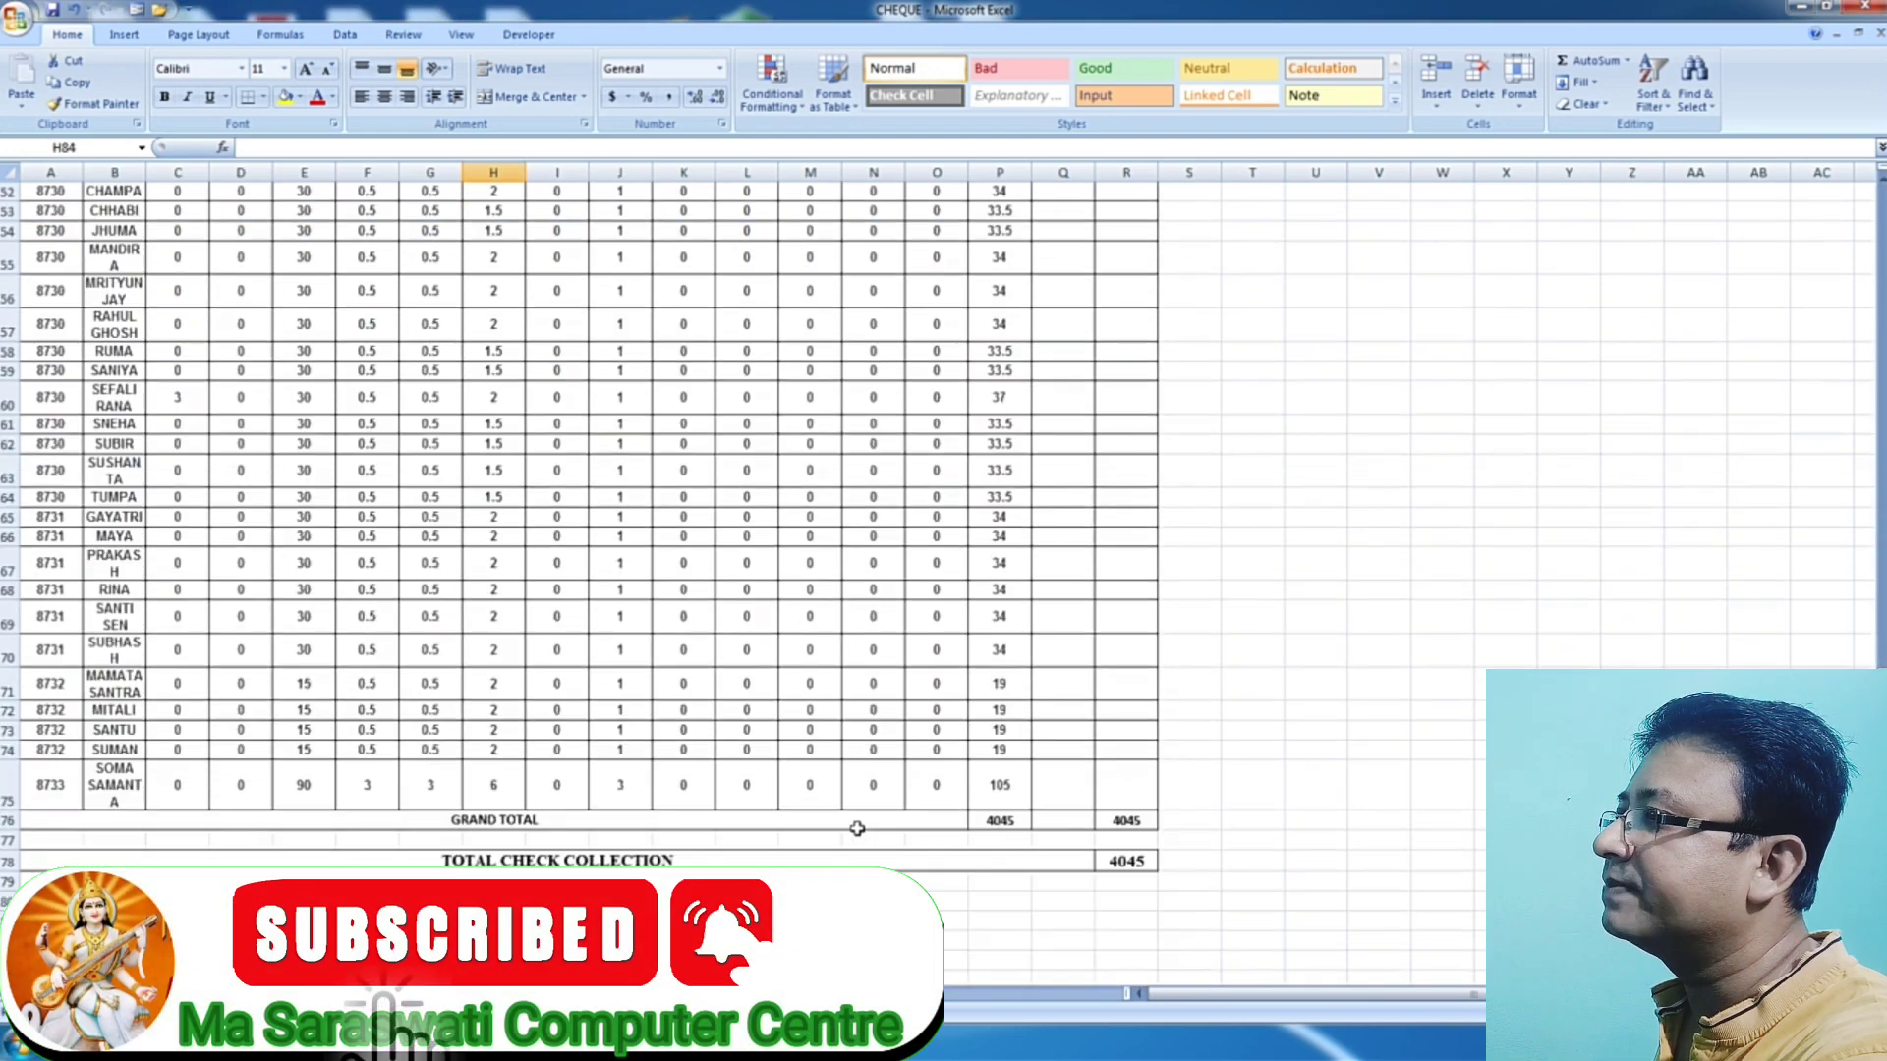
scroll(859, 826, down, 4)
click(1127, 475)
click(1127, 495)
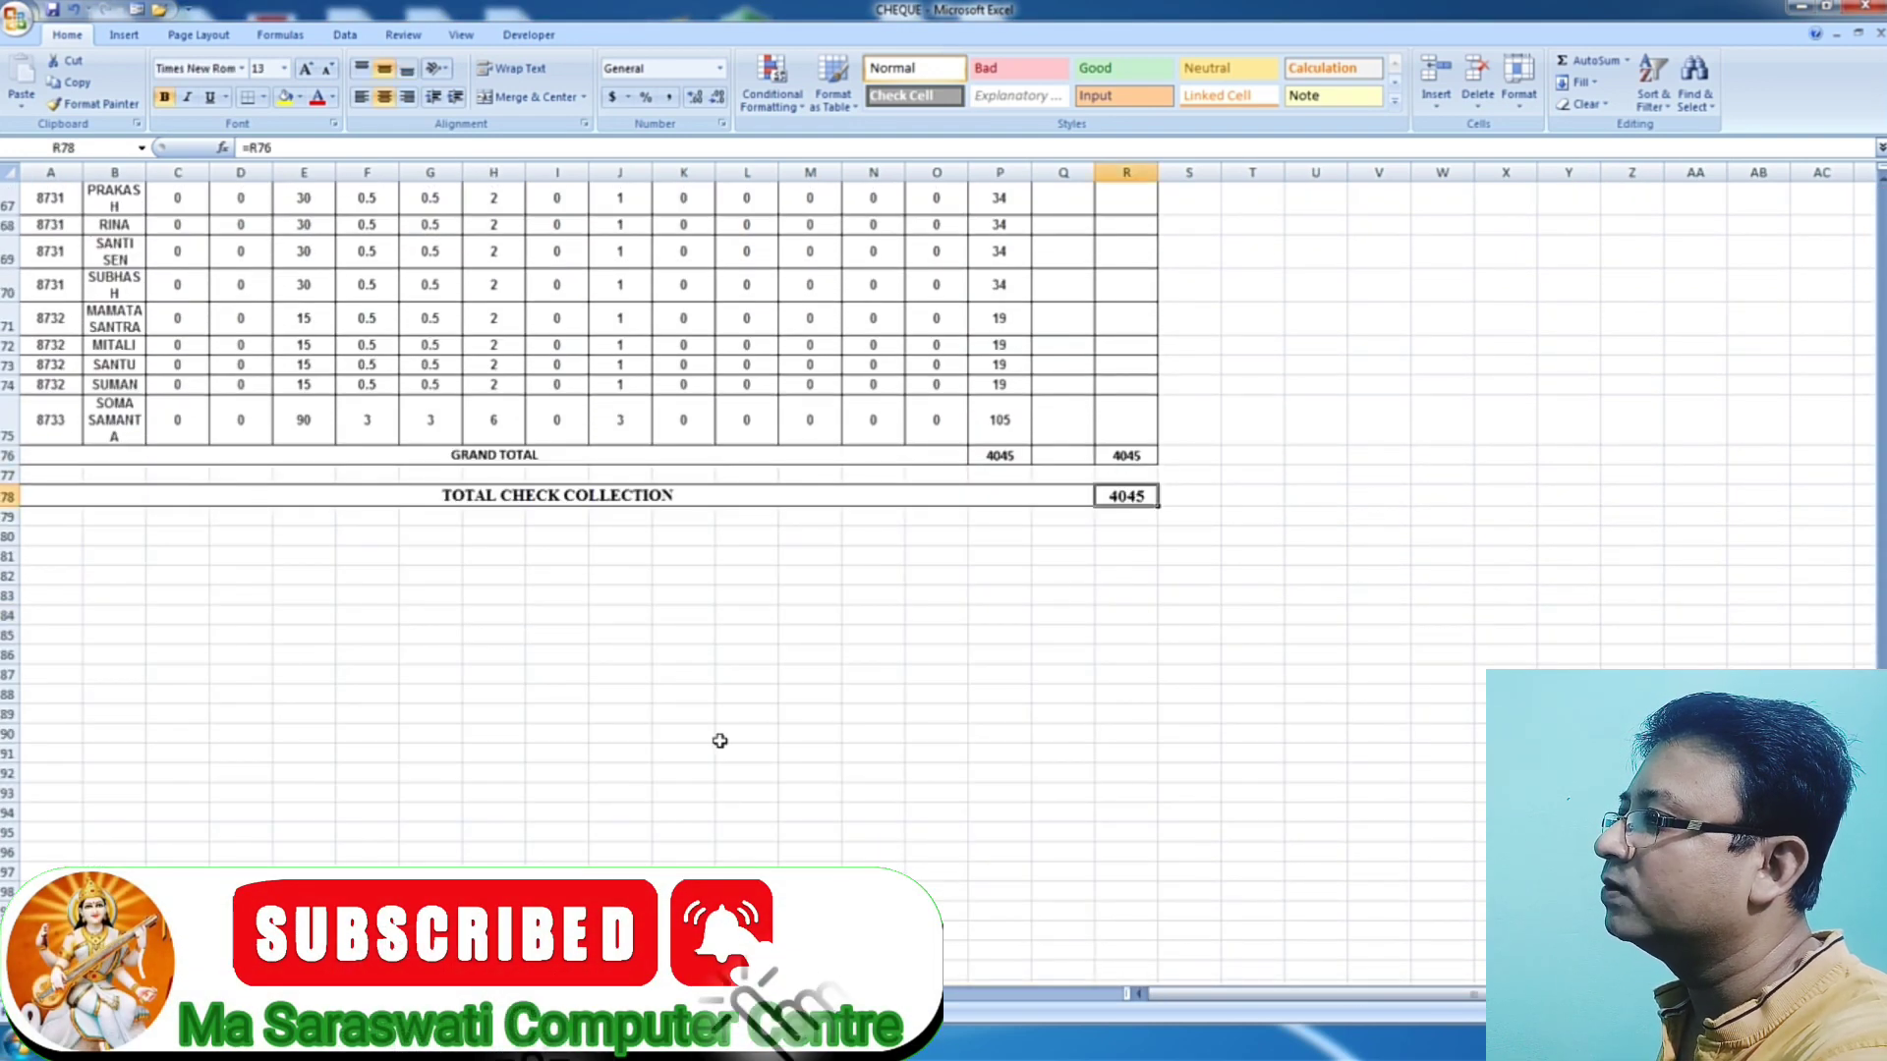
scroll(603, 623, up, 10)
scroll(568, 608, up, 12)
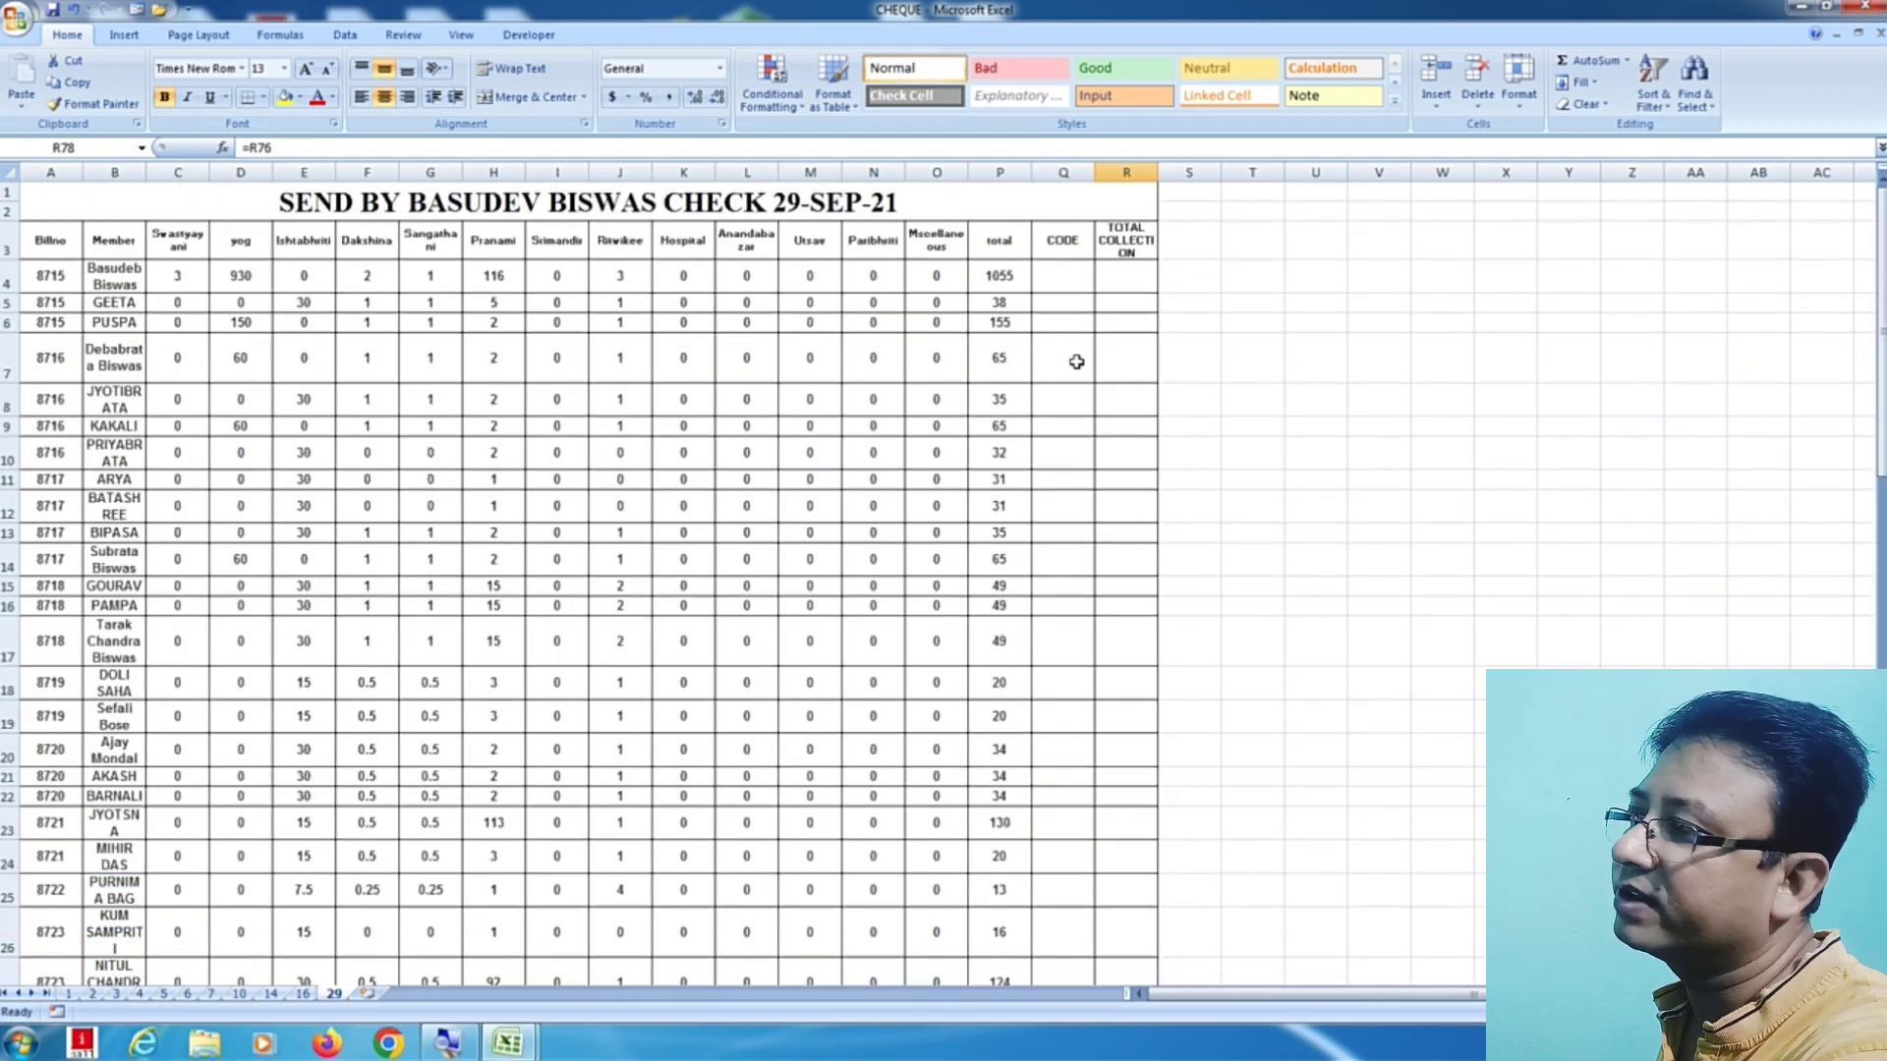
click(1866, 8)
Step: Follow the September DD box's link and let the DD workbook open
click(1563, 575)
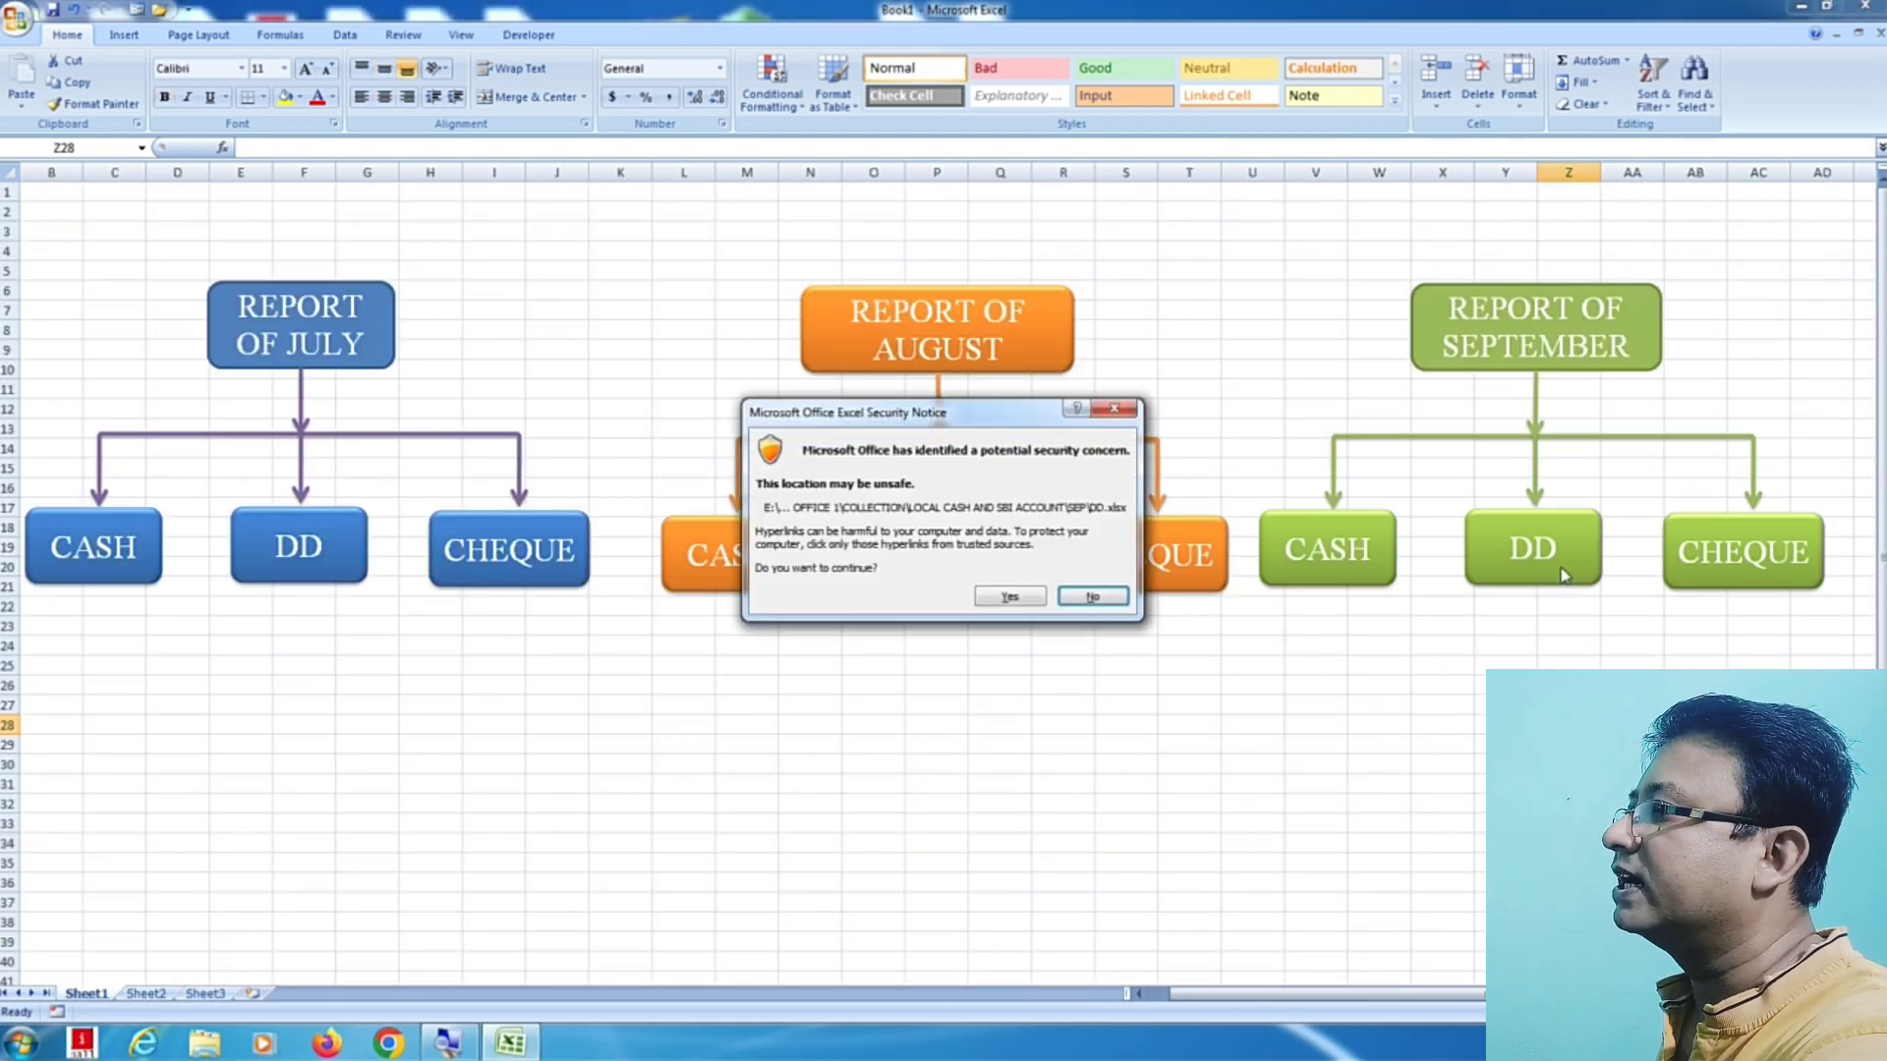
click(1012, 596)
scroll(936, 707, up, 10)
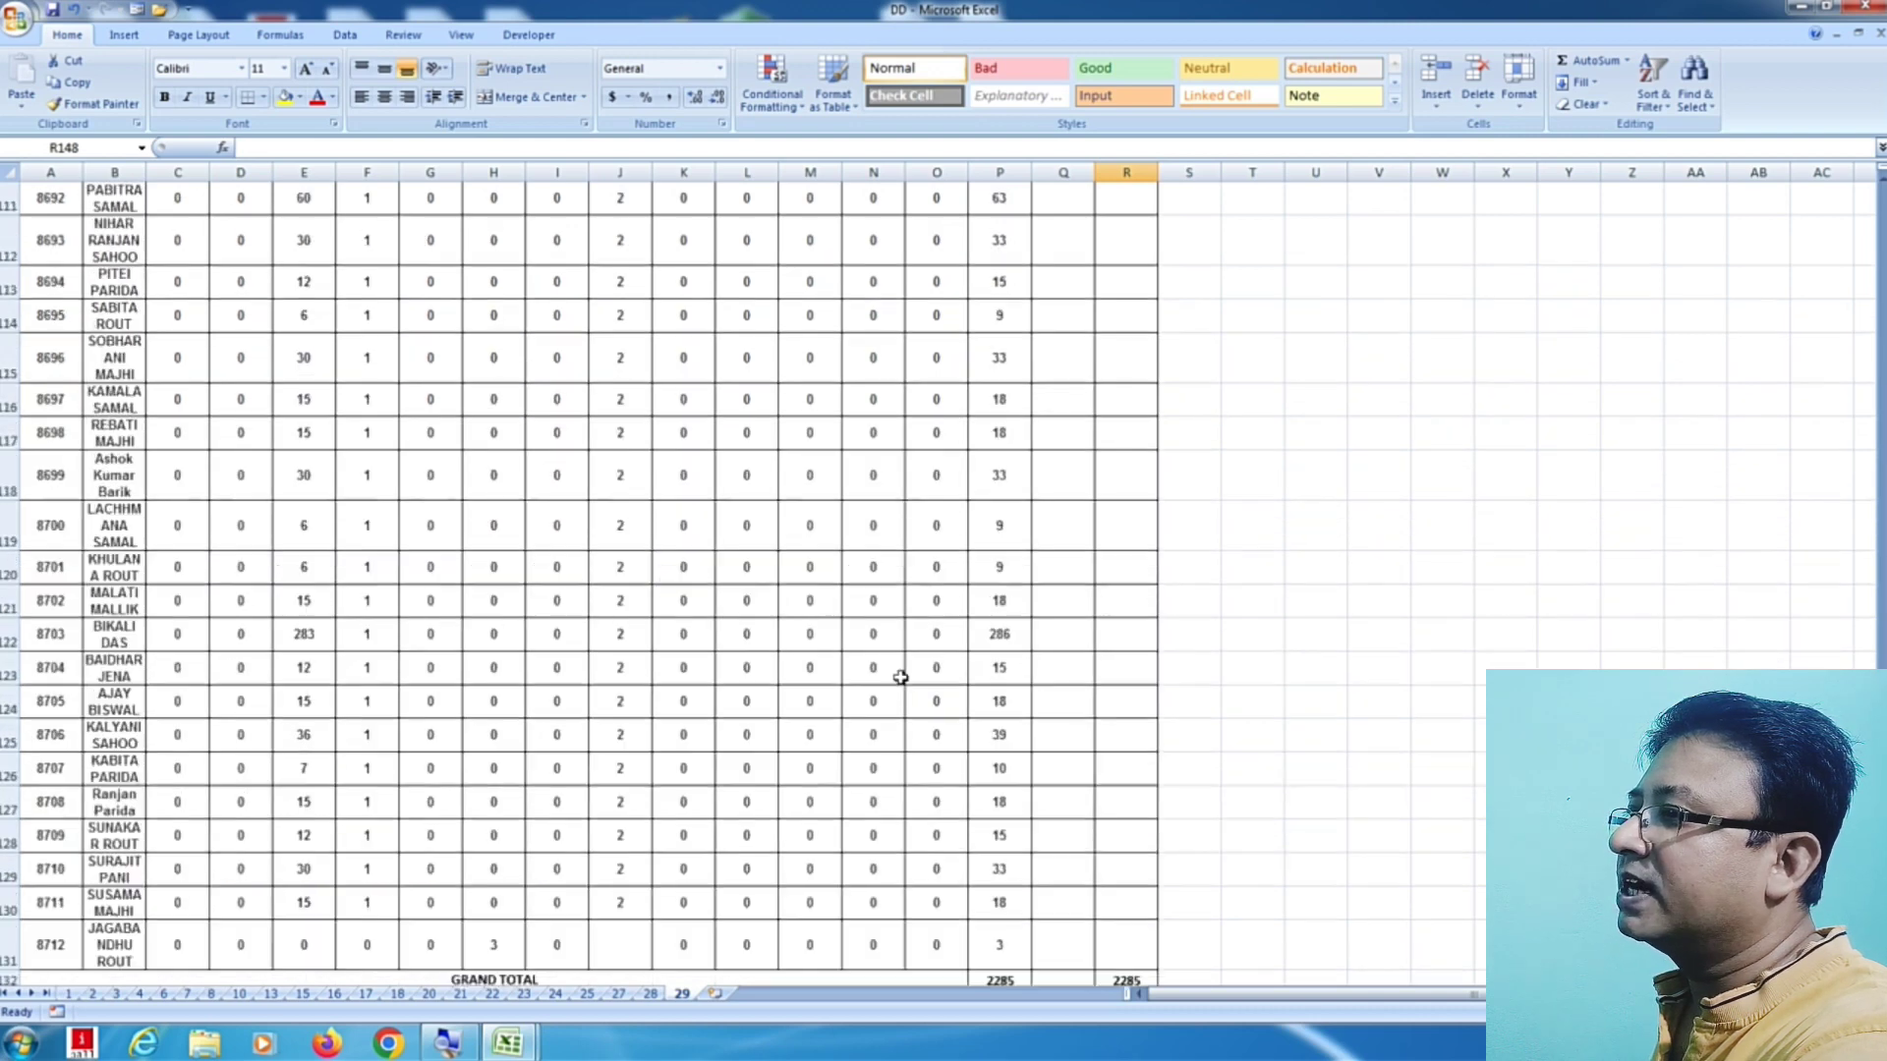
scroll(898, 674, up, 10)
scroll(843, 675, up, 10)
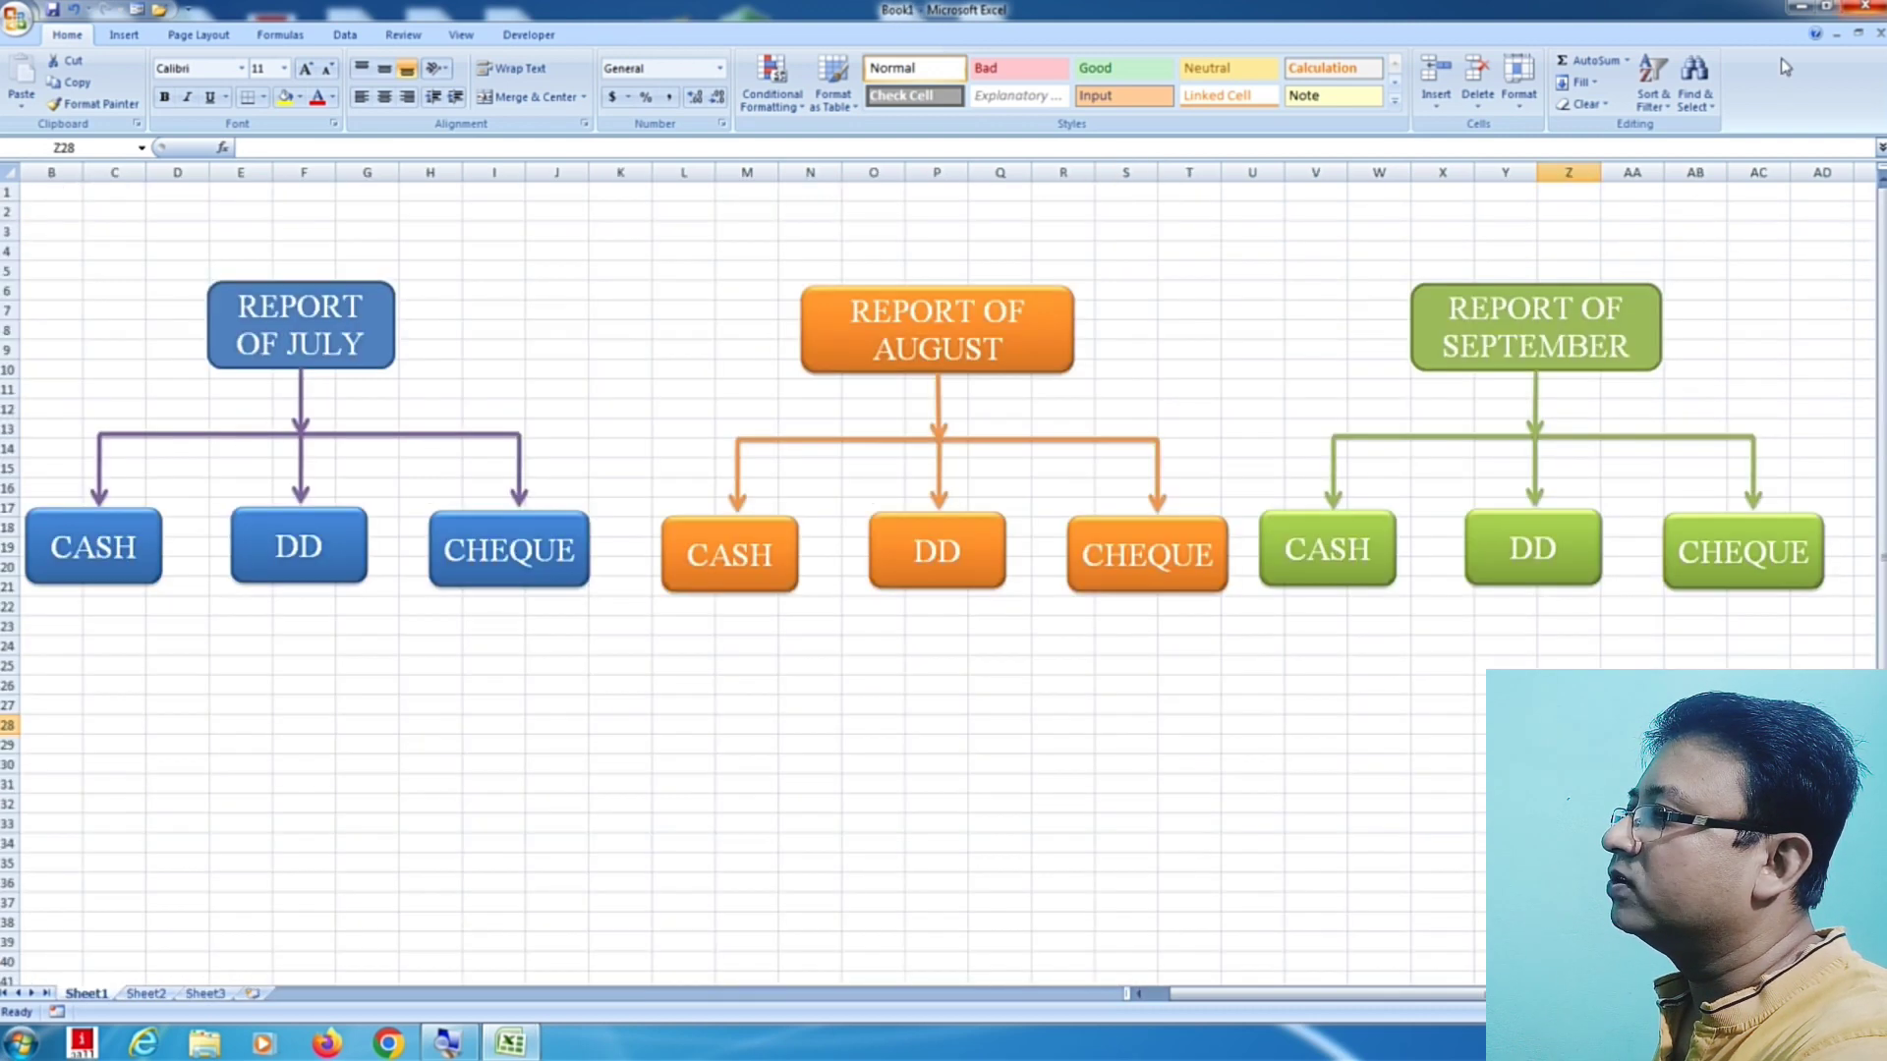
Step: Open the 28-SEP-21 CASH workbook from September's CASH box, then close it to return to Book1
click(1353, 549)
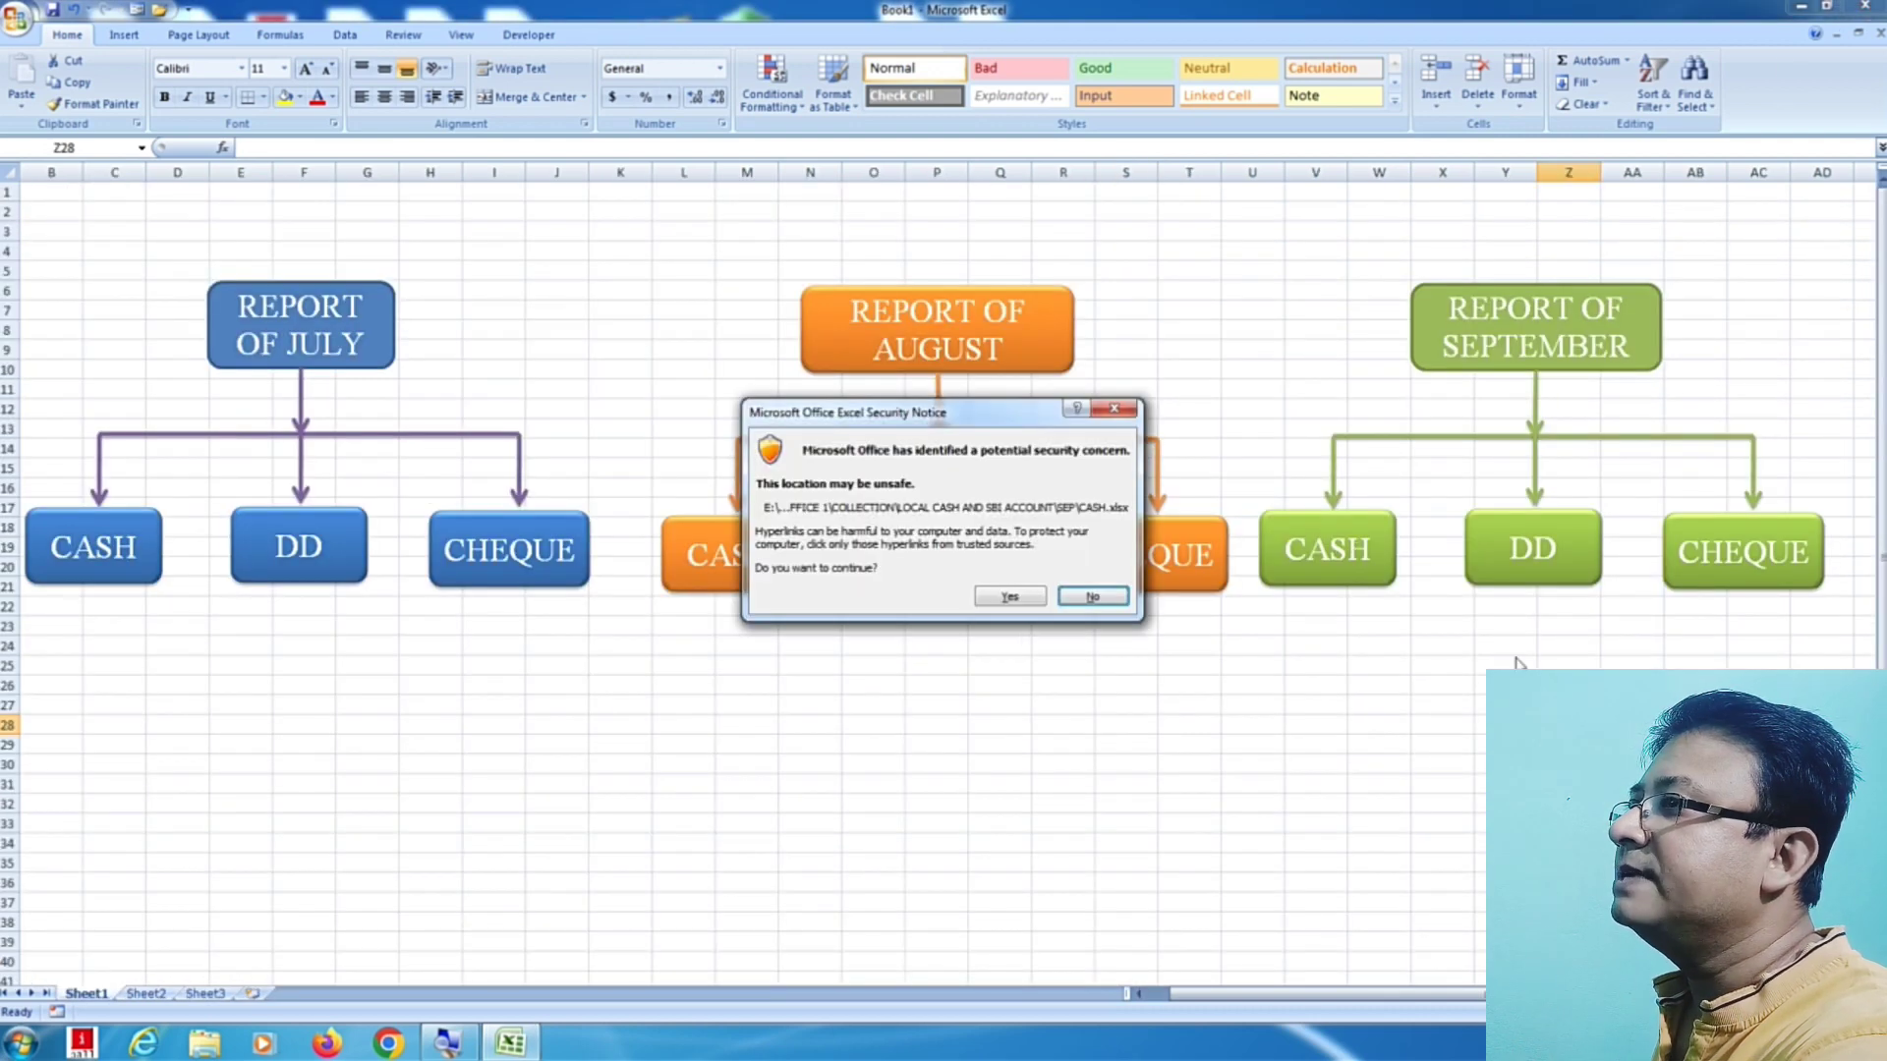
click(1010, 596)
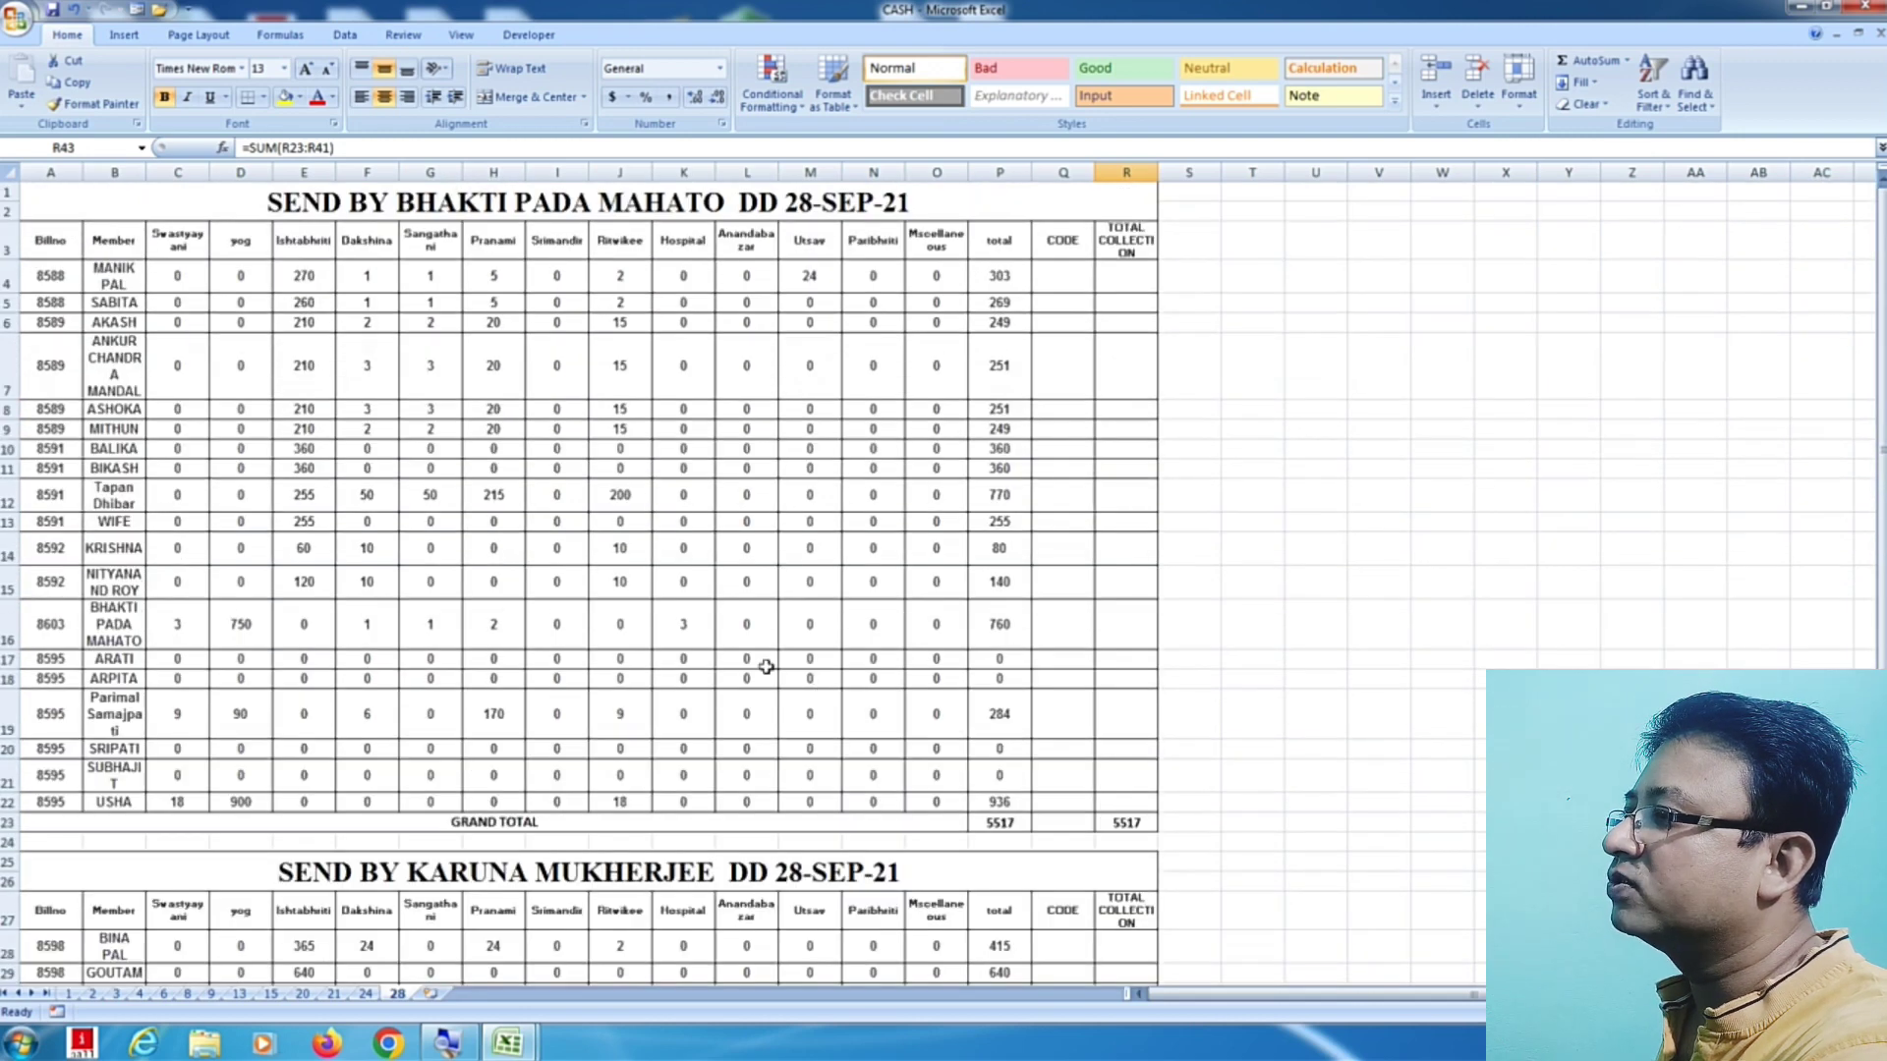
click(1865, 8)
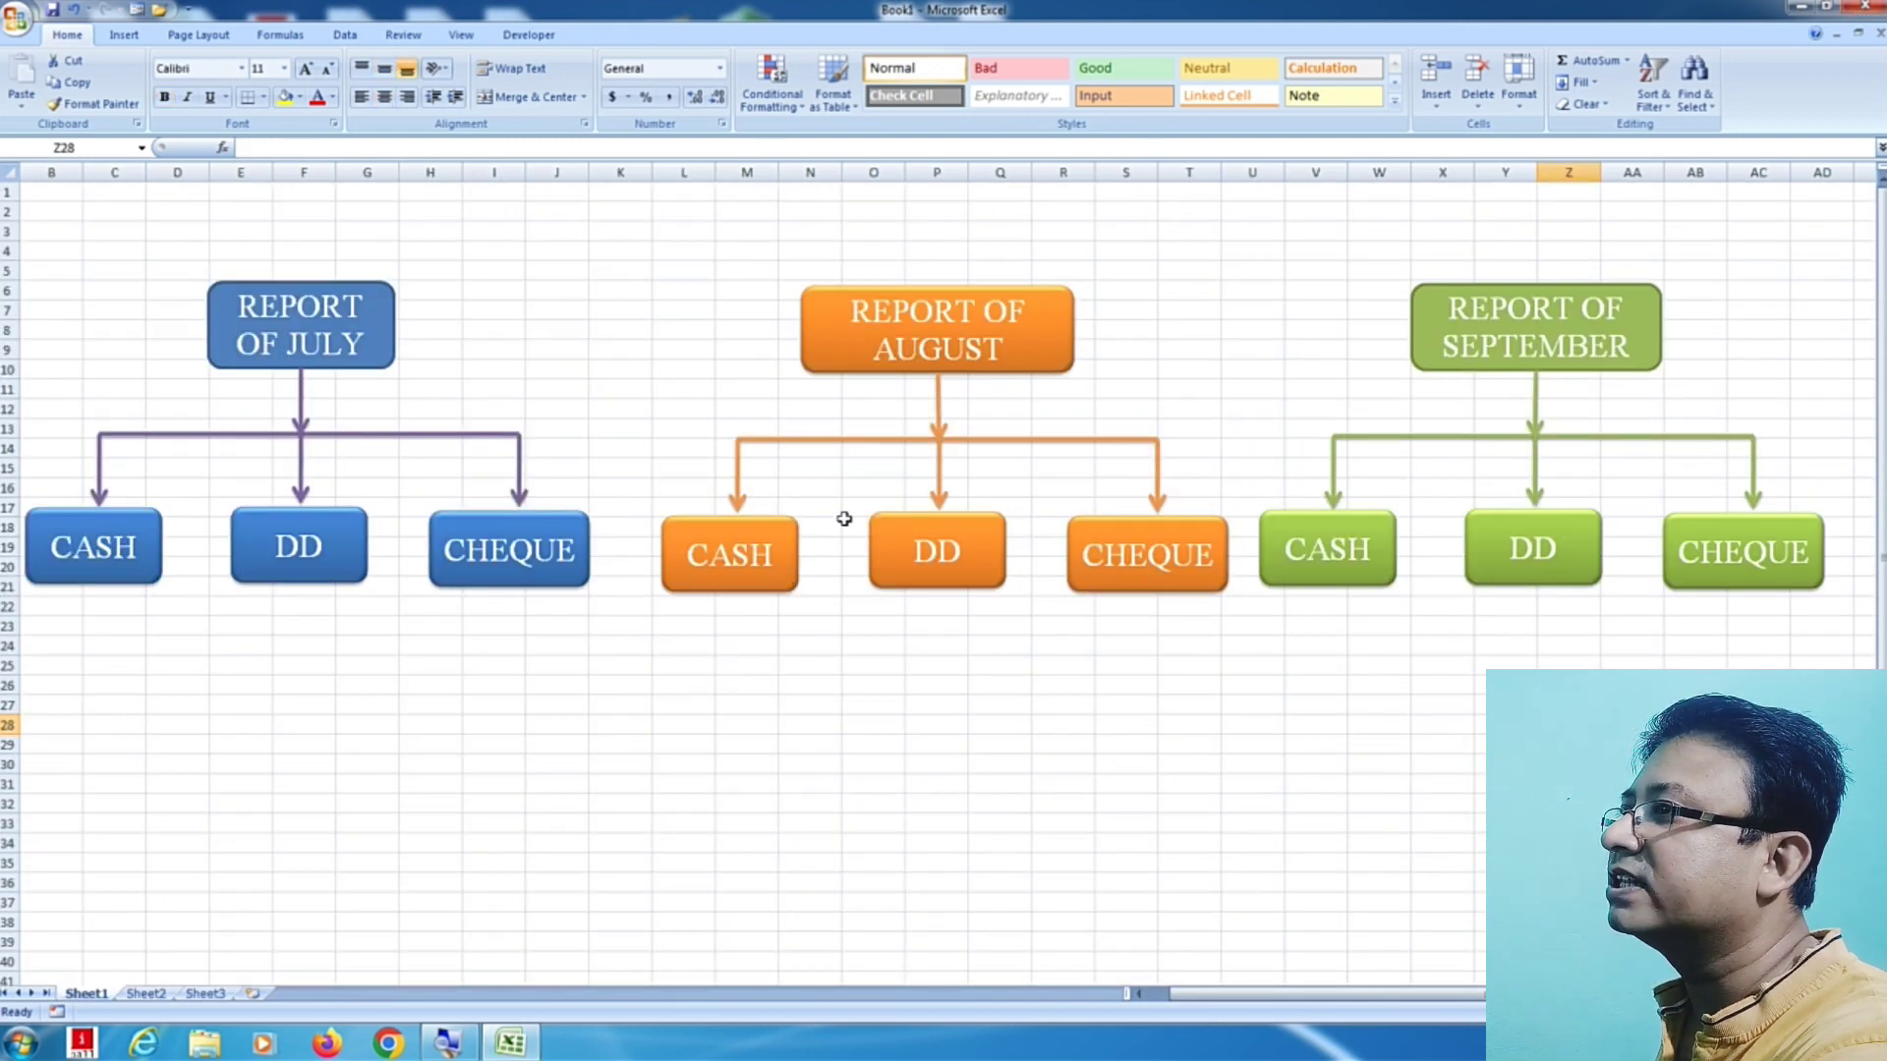
click(1364, 564)
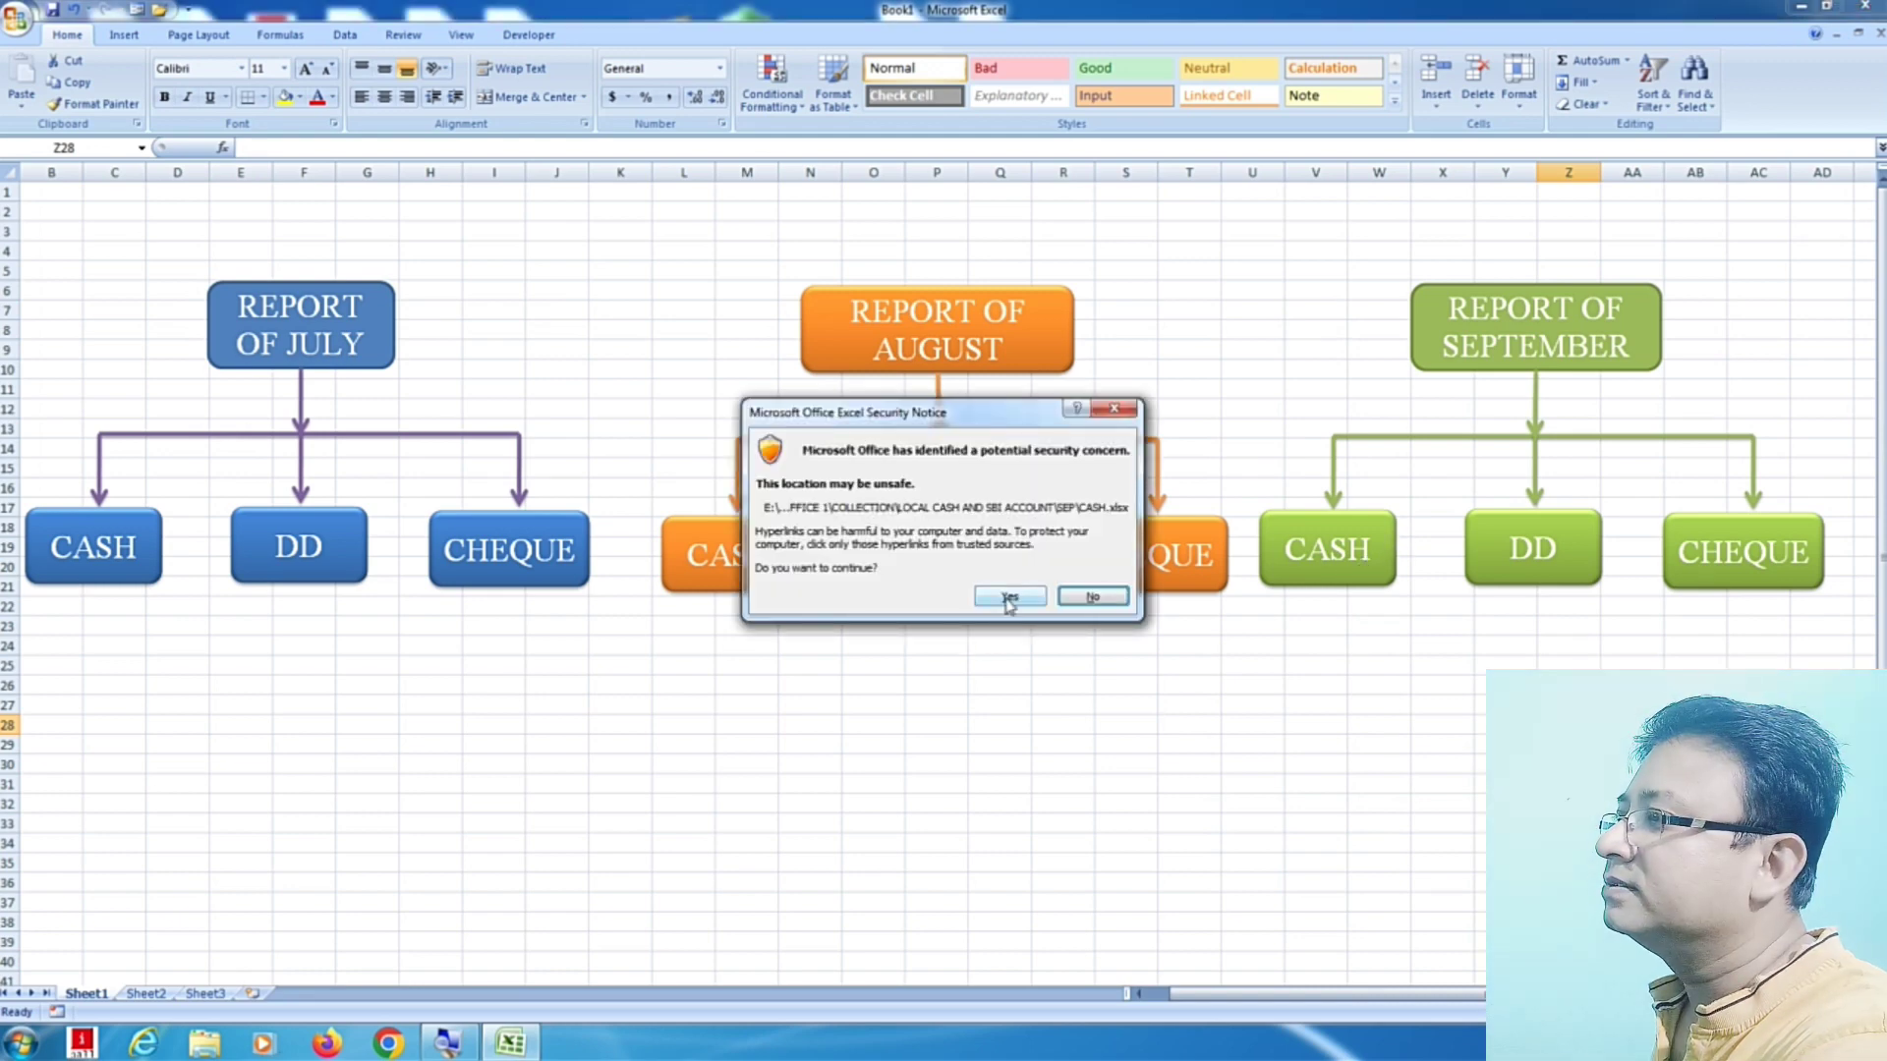
click(1010, 596)
scroll(639, 609, up, 7)
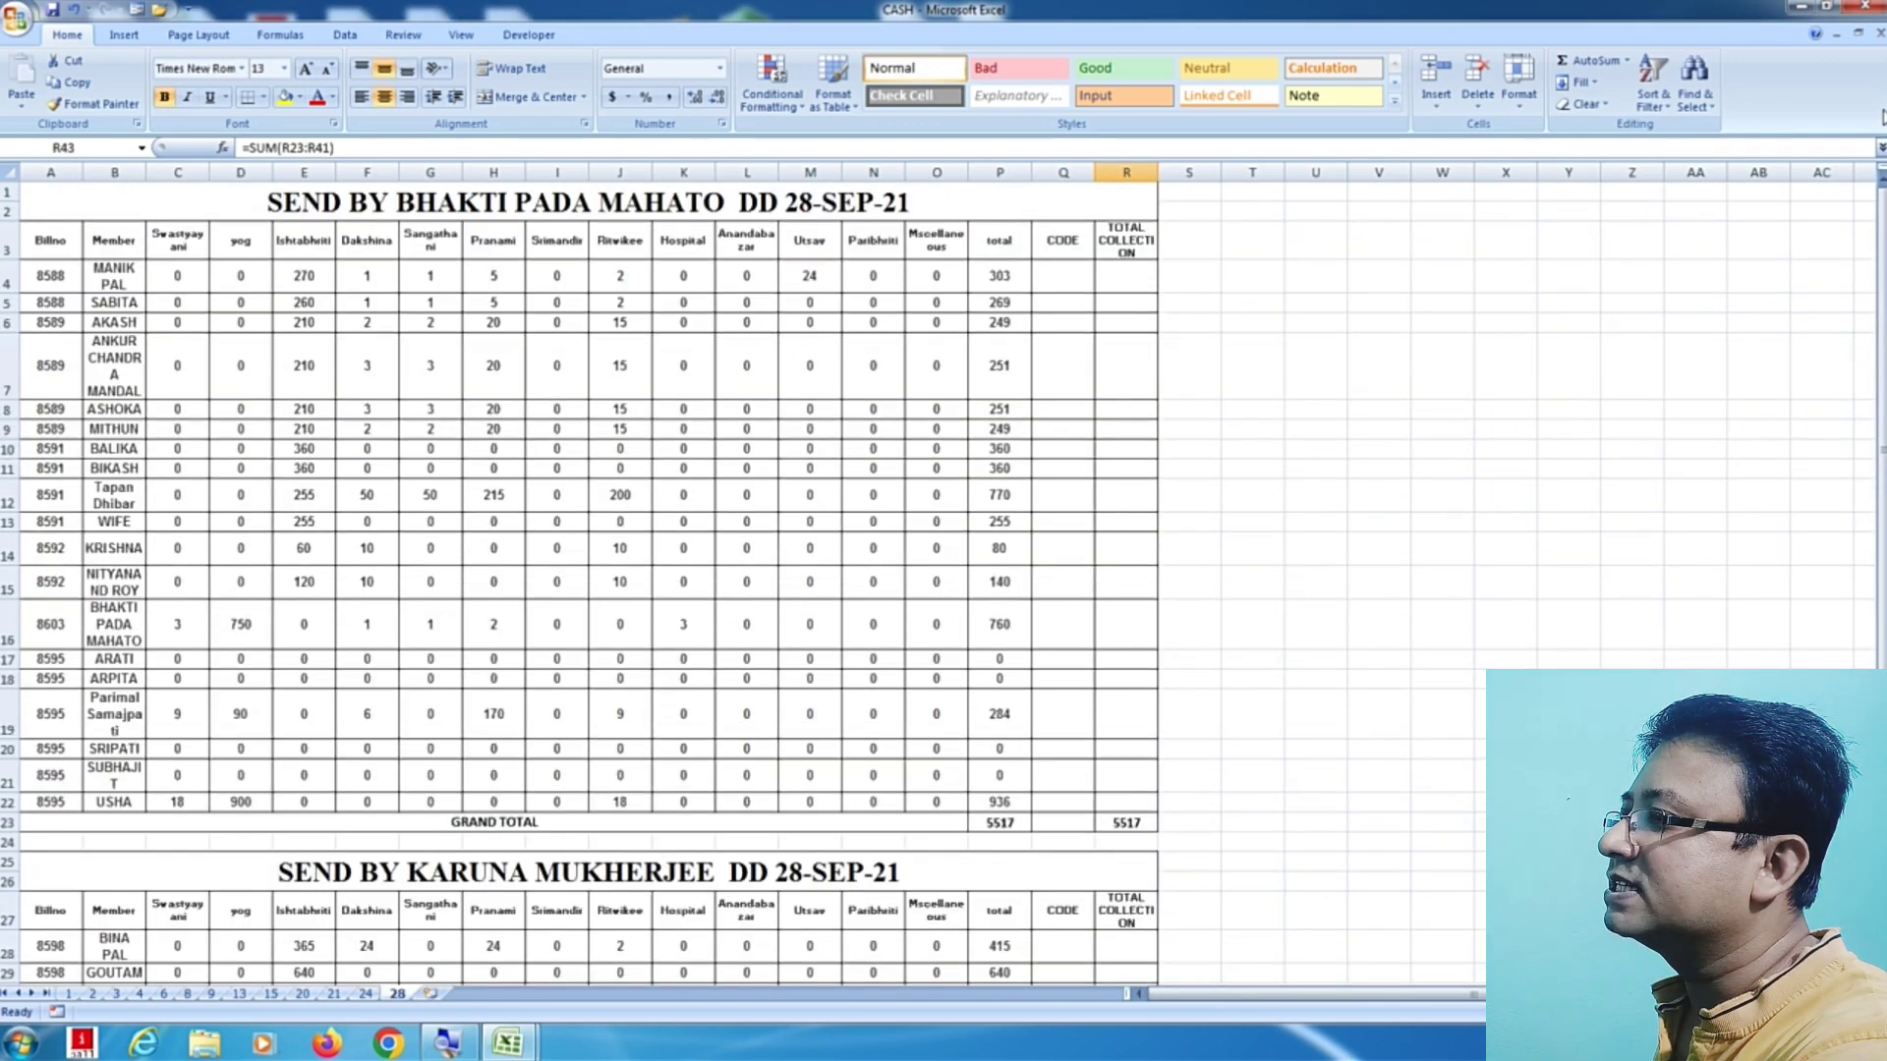
key(ctrl+w)
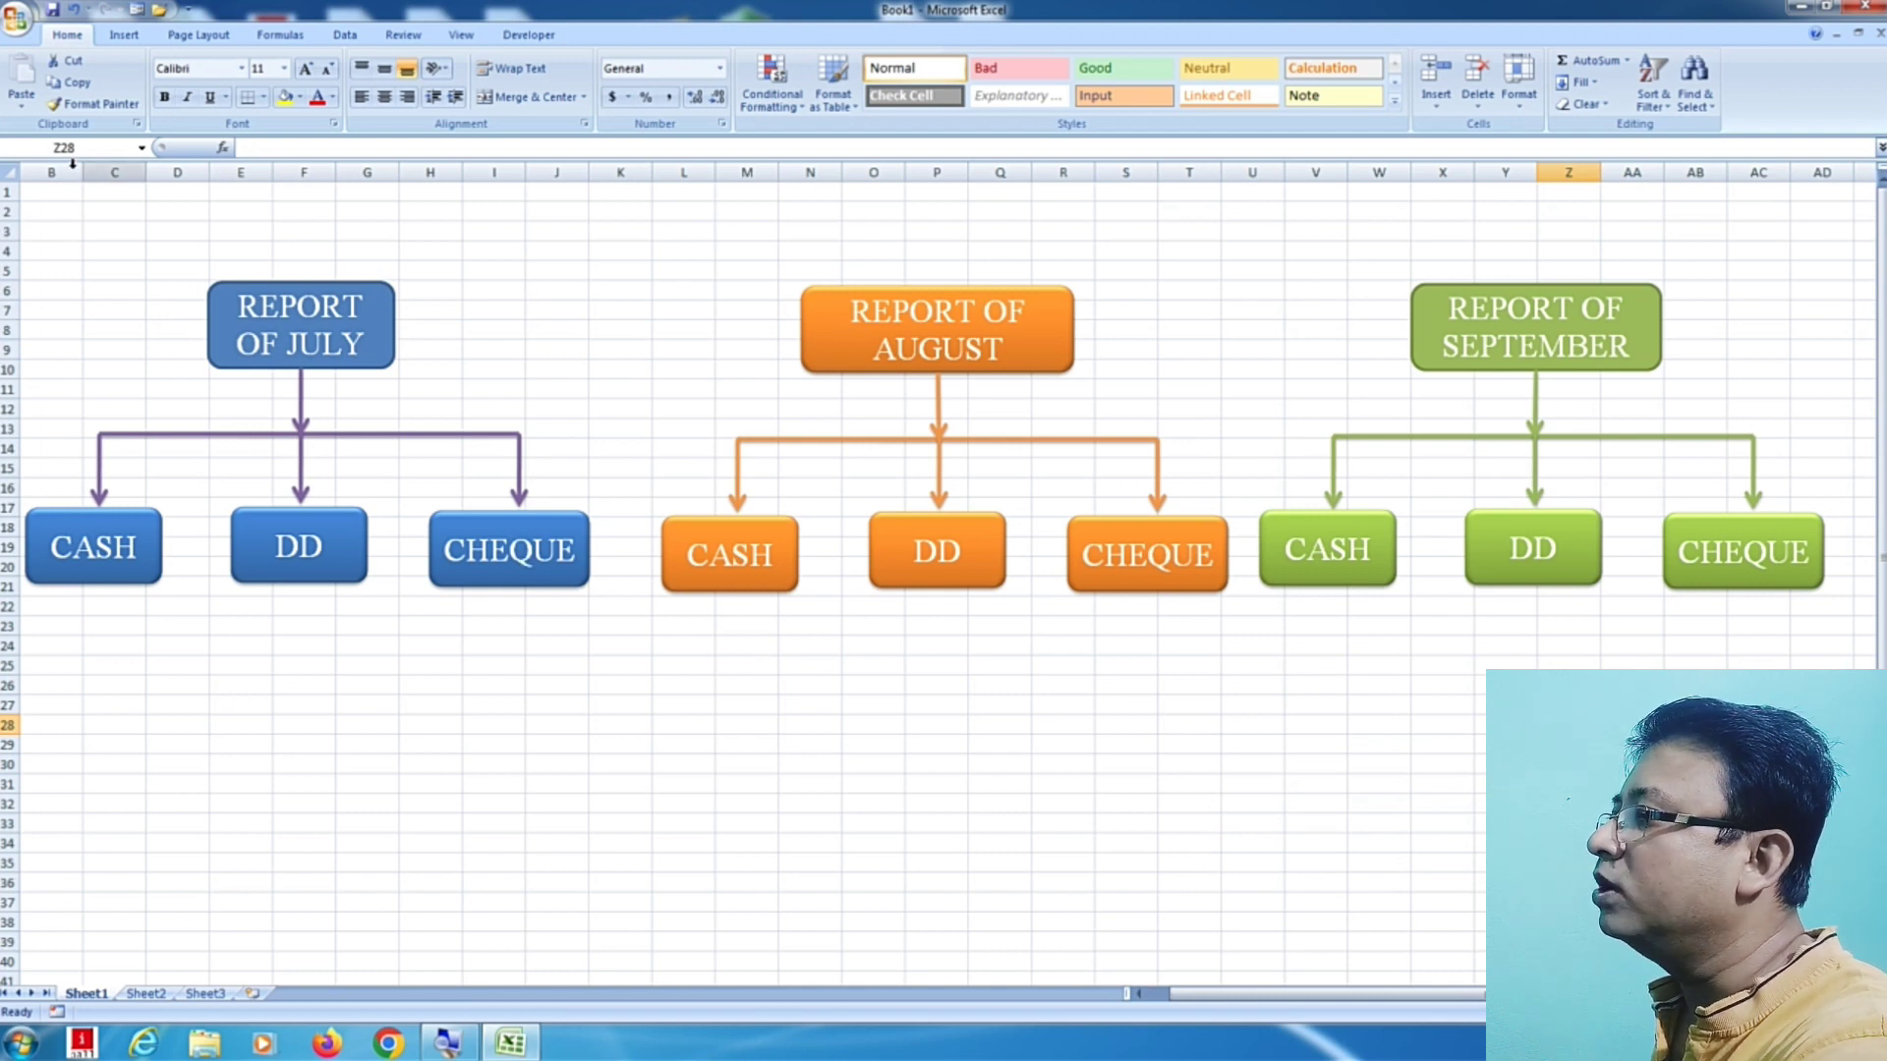
Step: Select all cells, uncheck Gridlines on the View tab, and deselect by clicking an empty cell
click(9, 175)
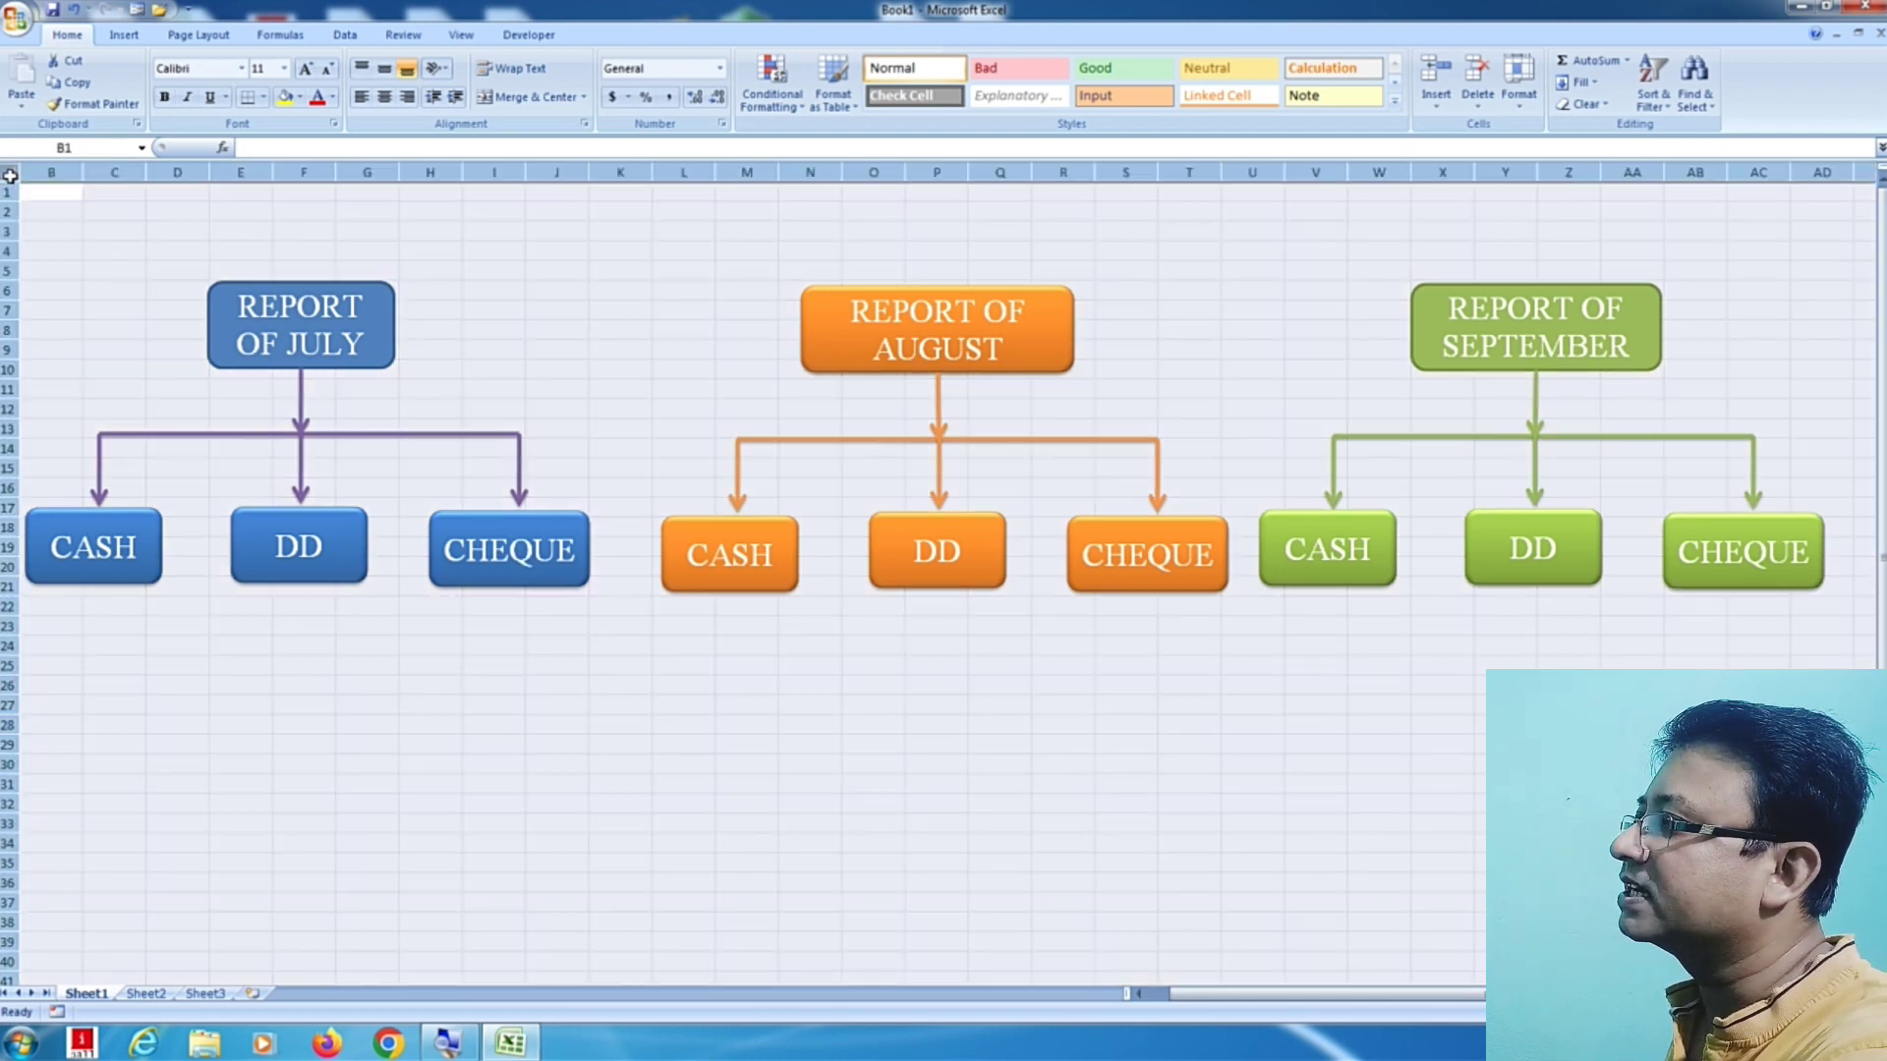
click(461, 34)
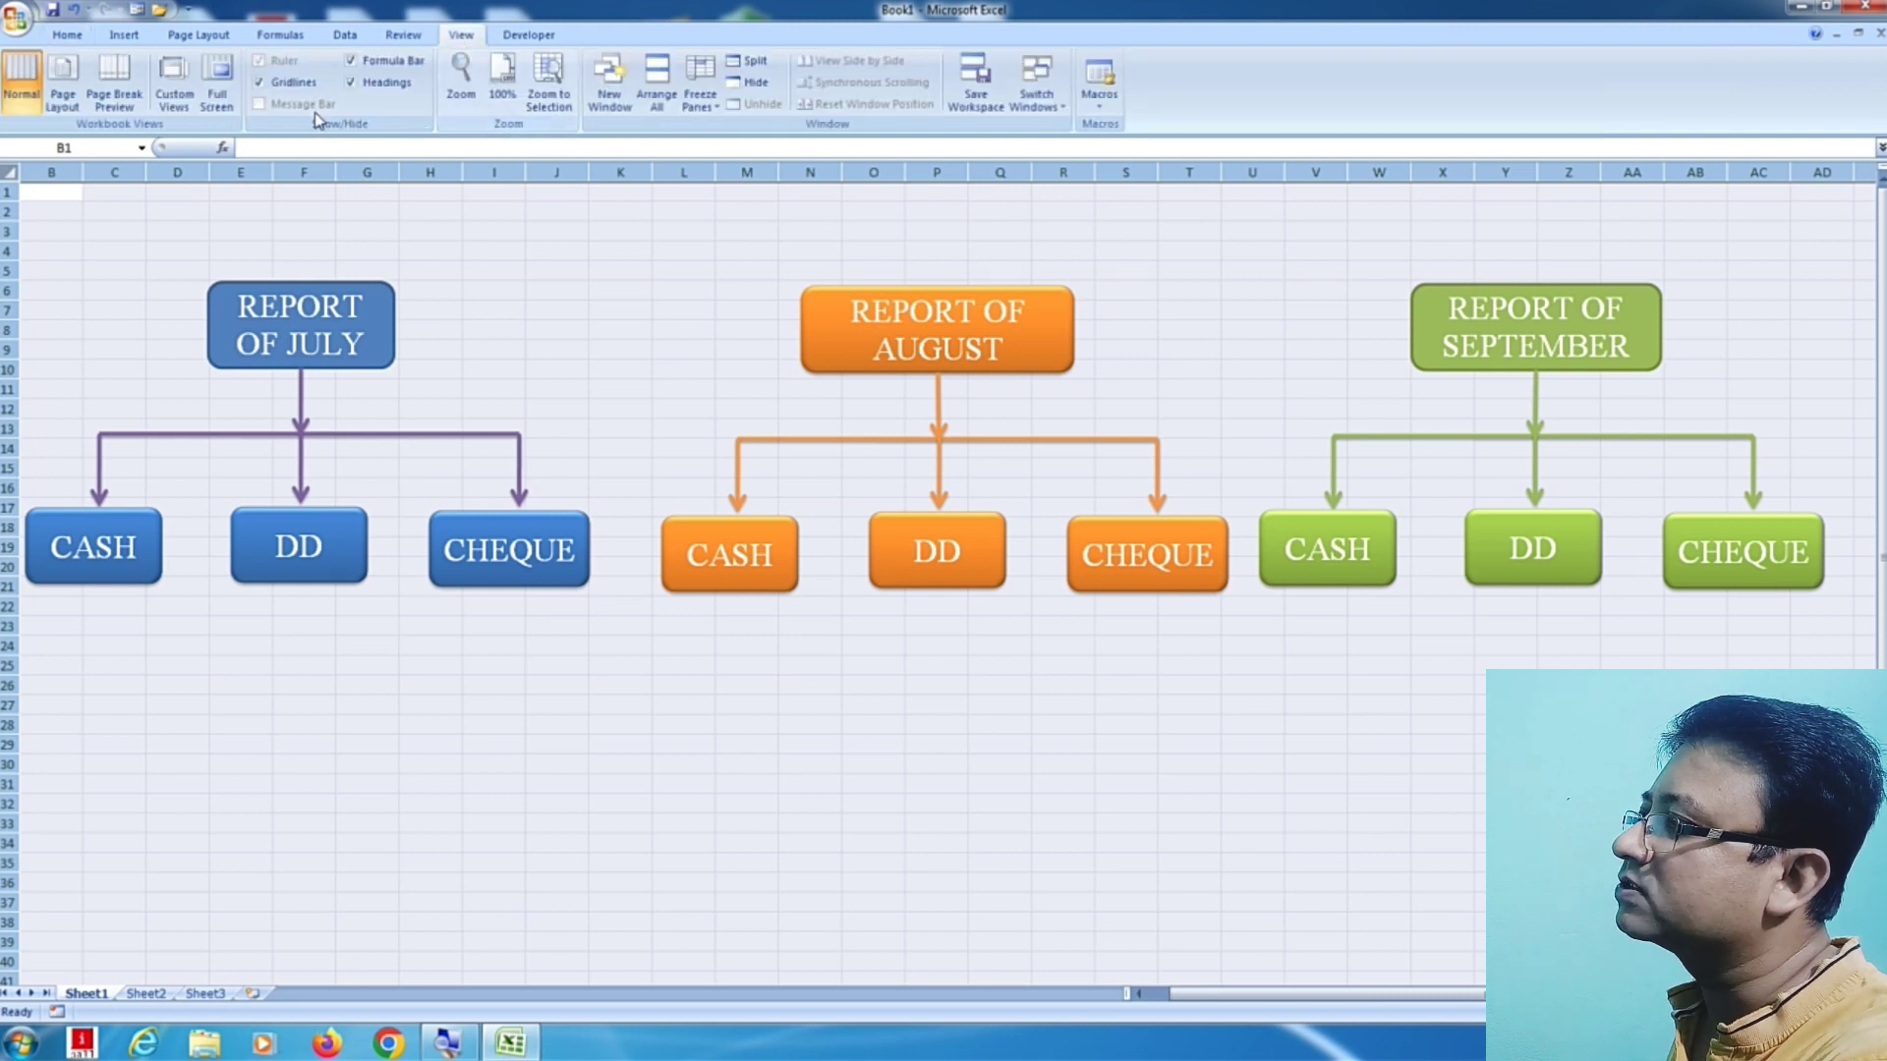
click(260, 83)
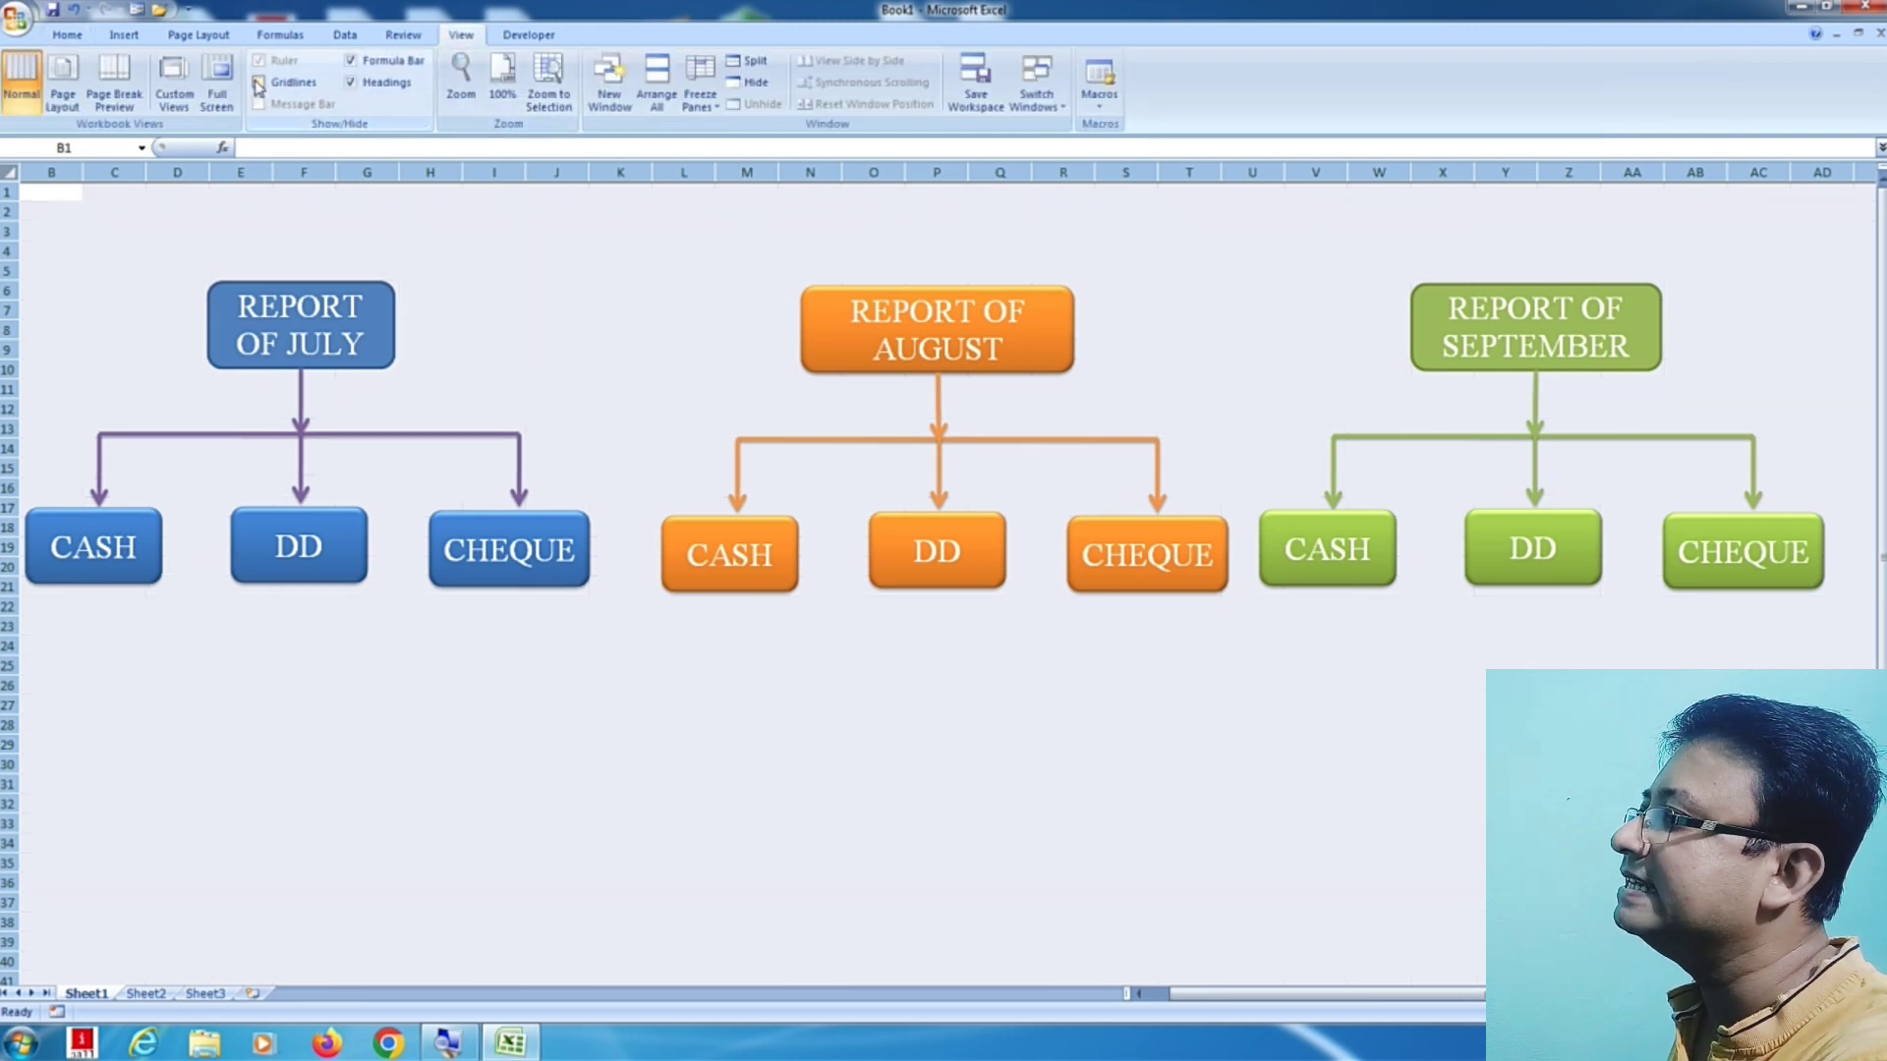
click(259, 83)
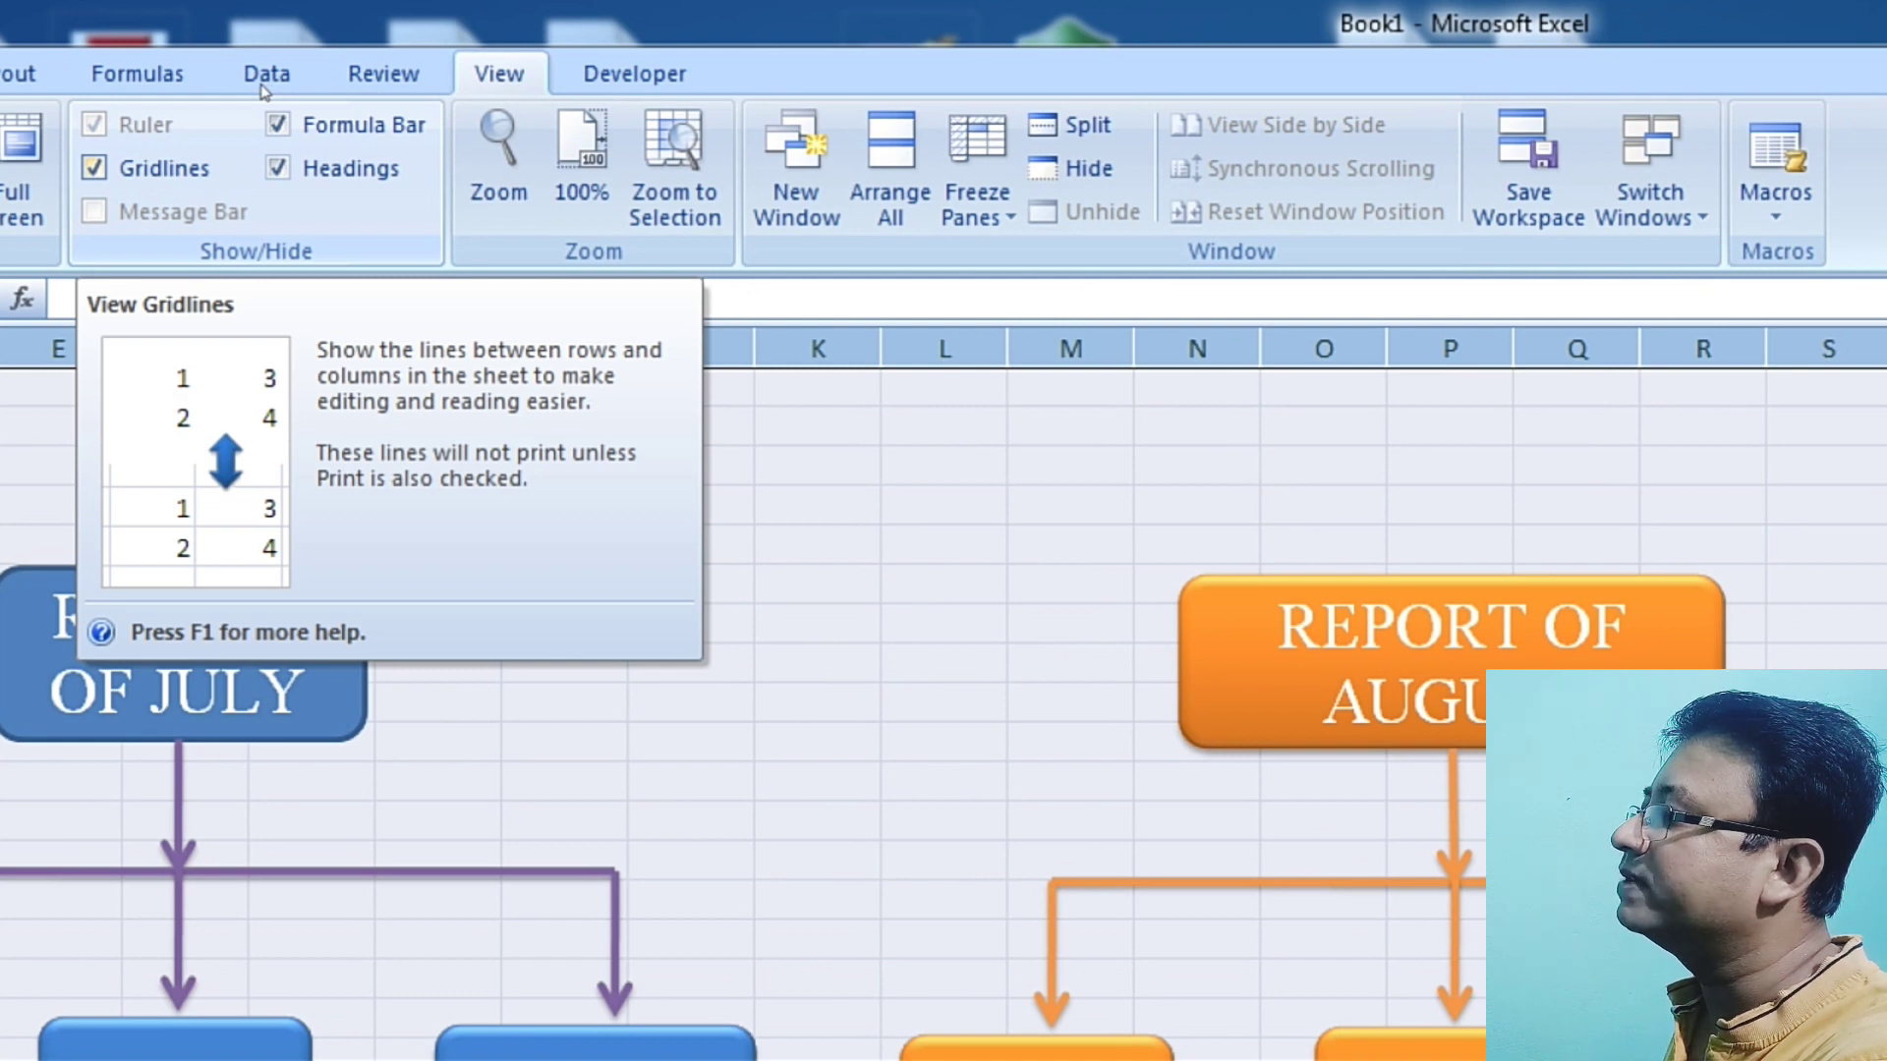
click(94, 168)
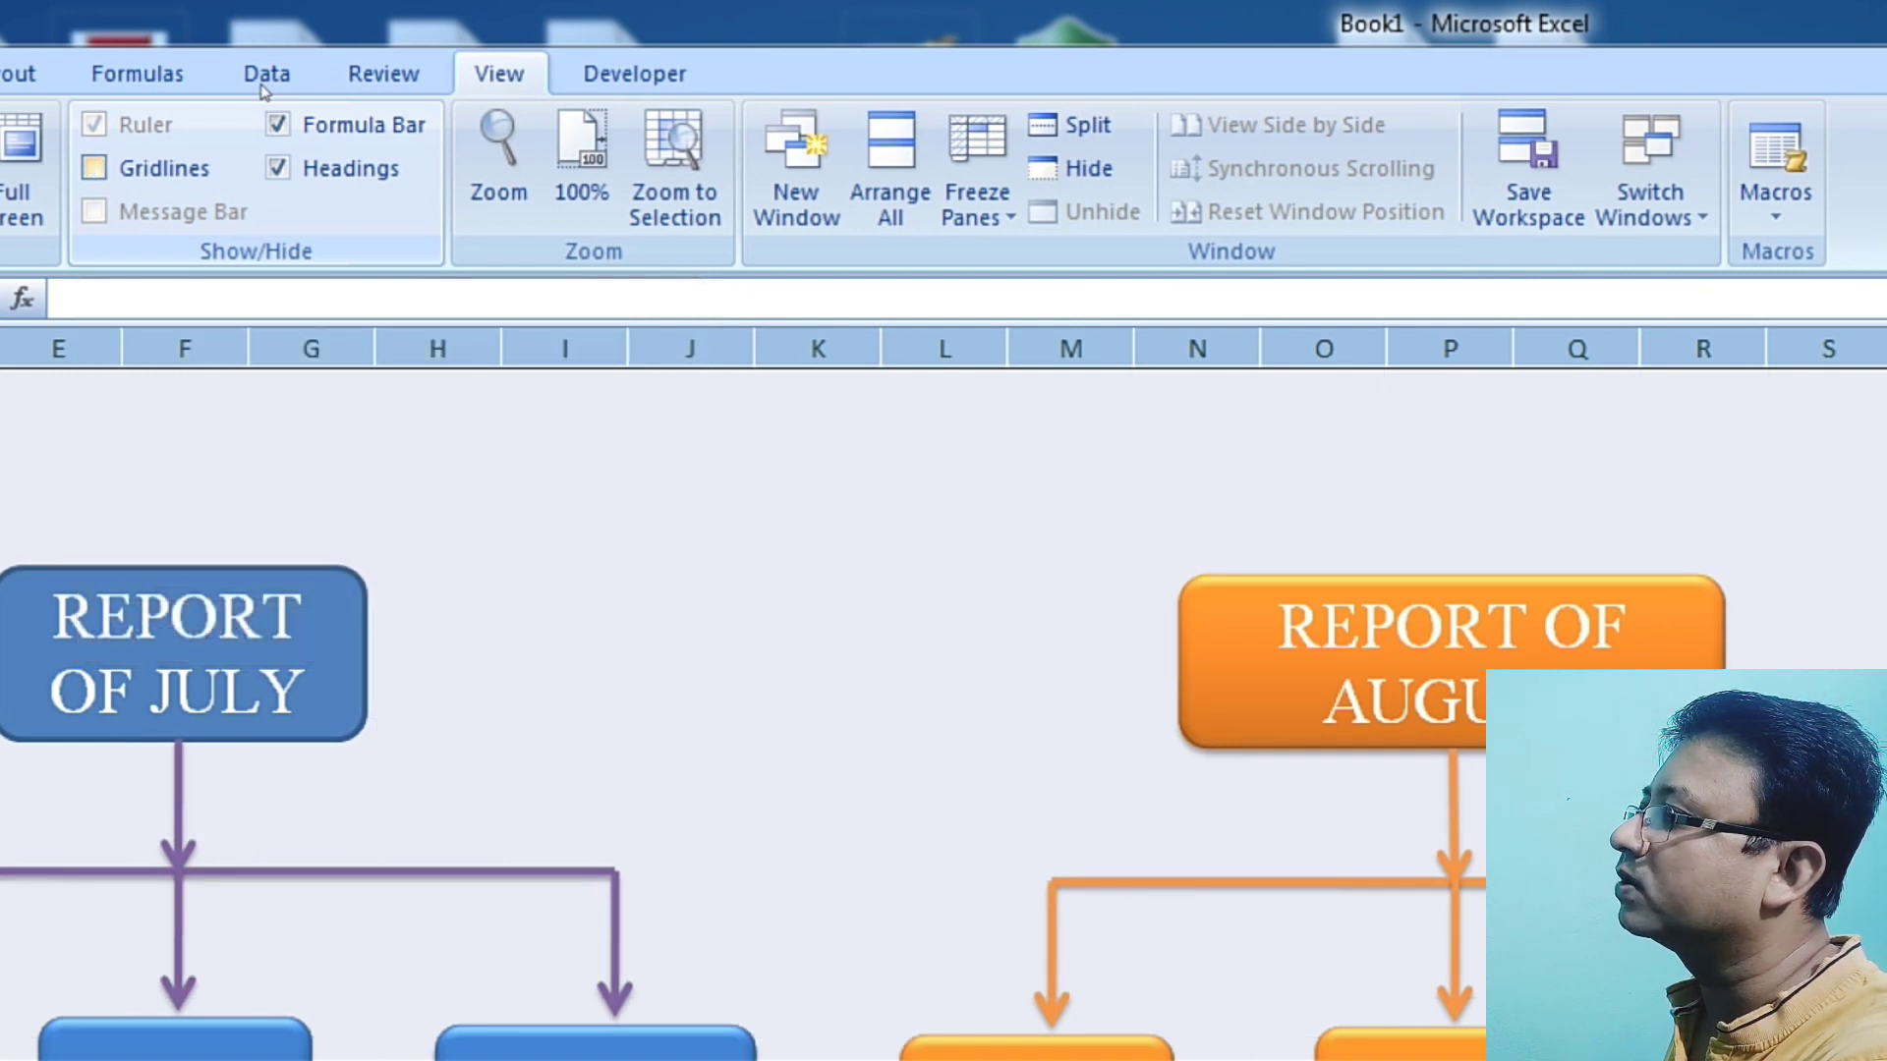
scroll(628, 441, down, 2)
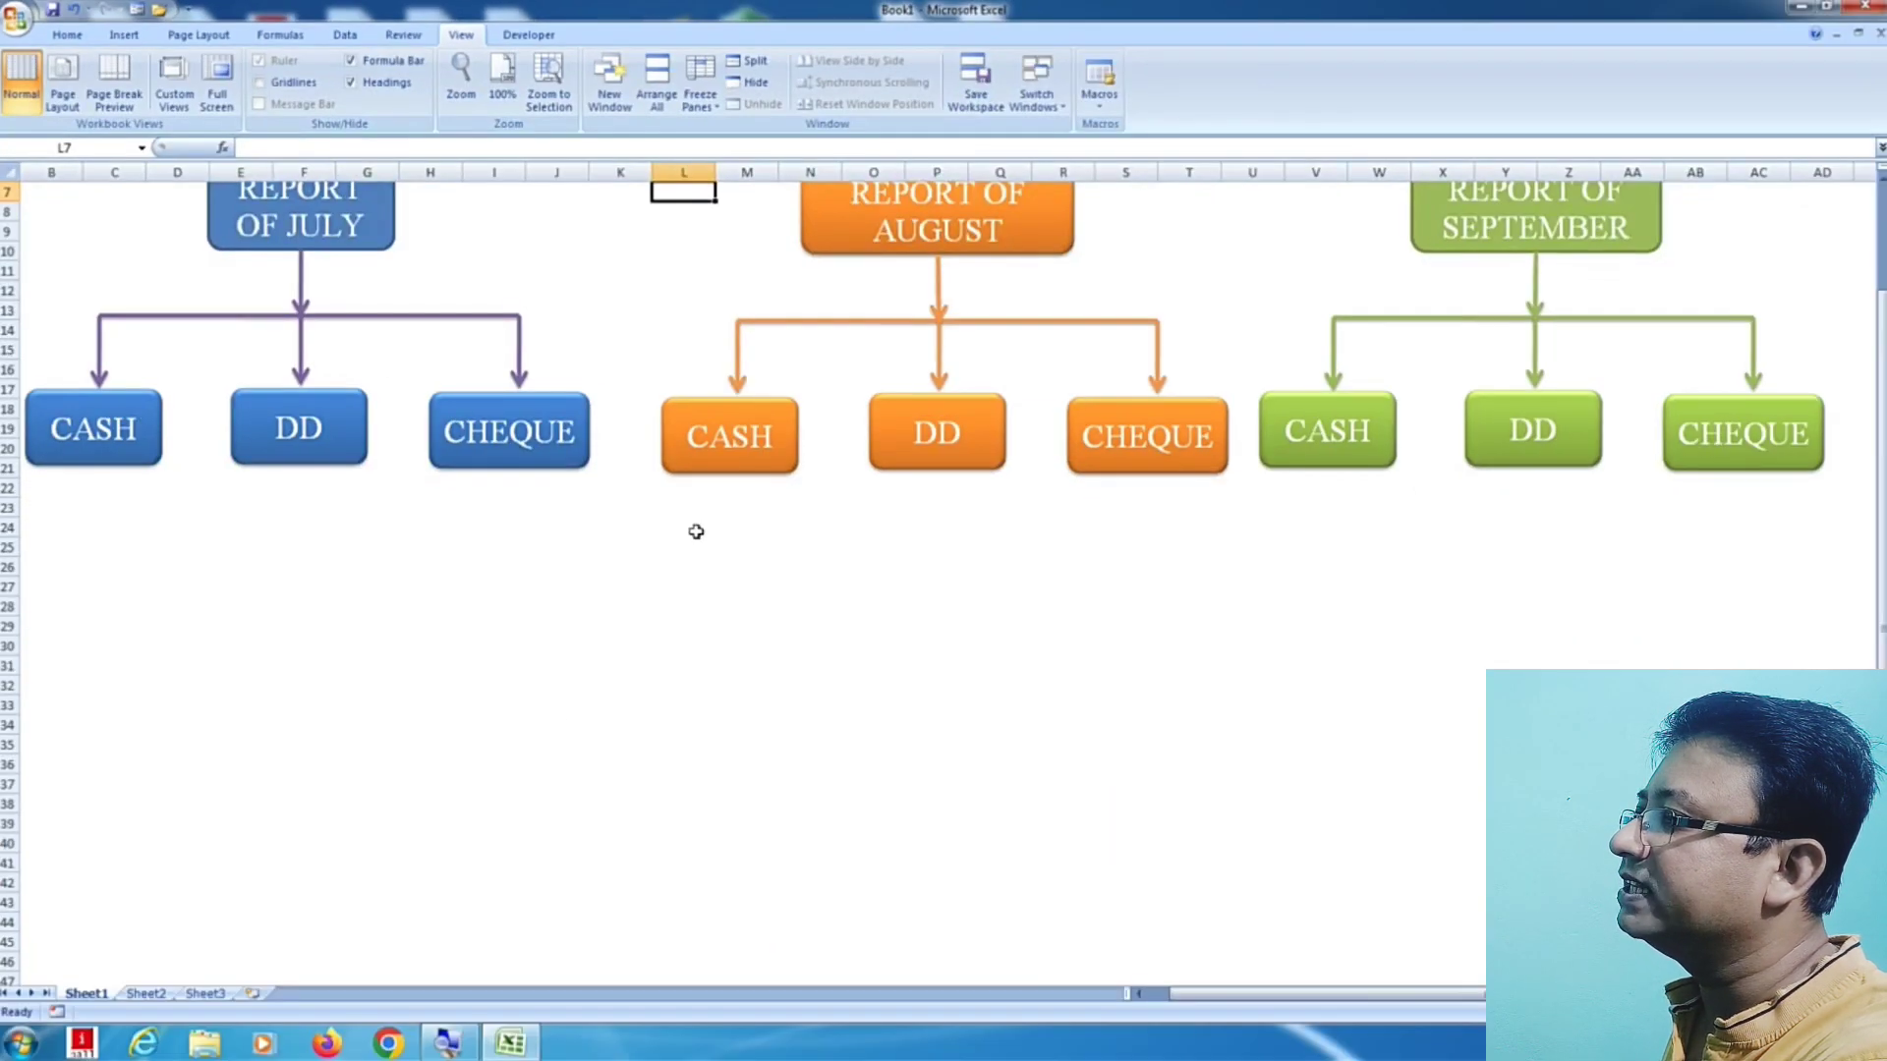
scroll(696, 532, up, 2)
click(683, 705)
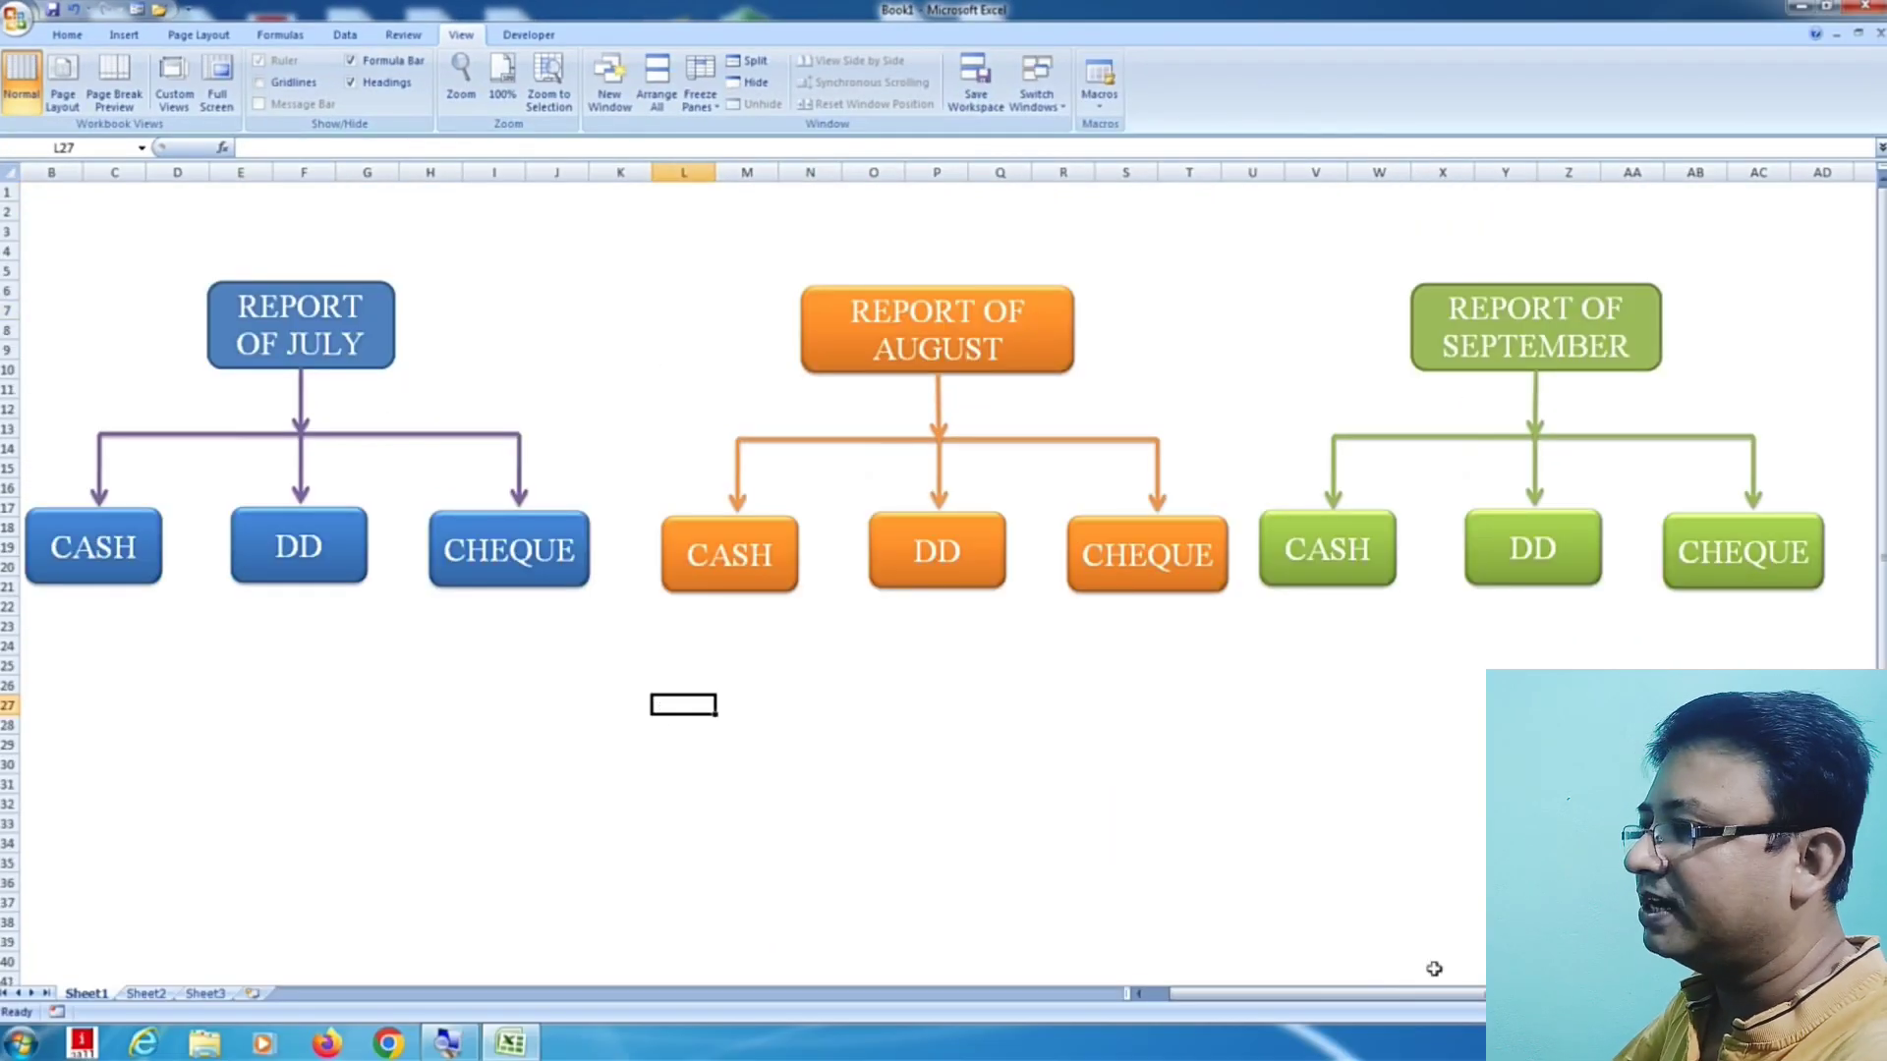
click(1218, 767)
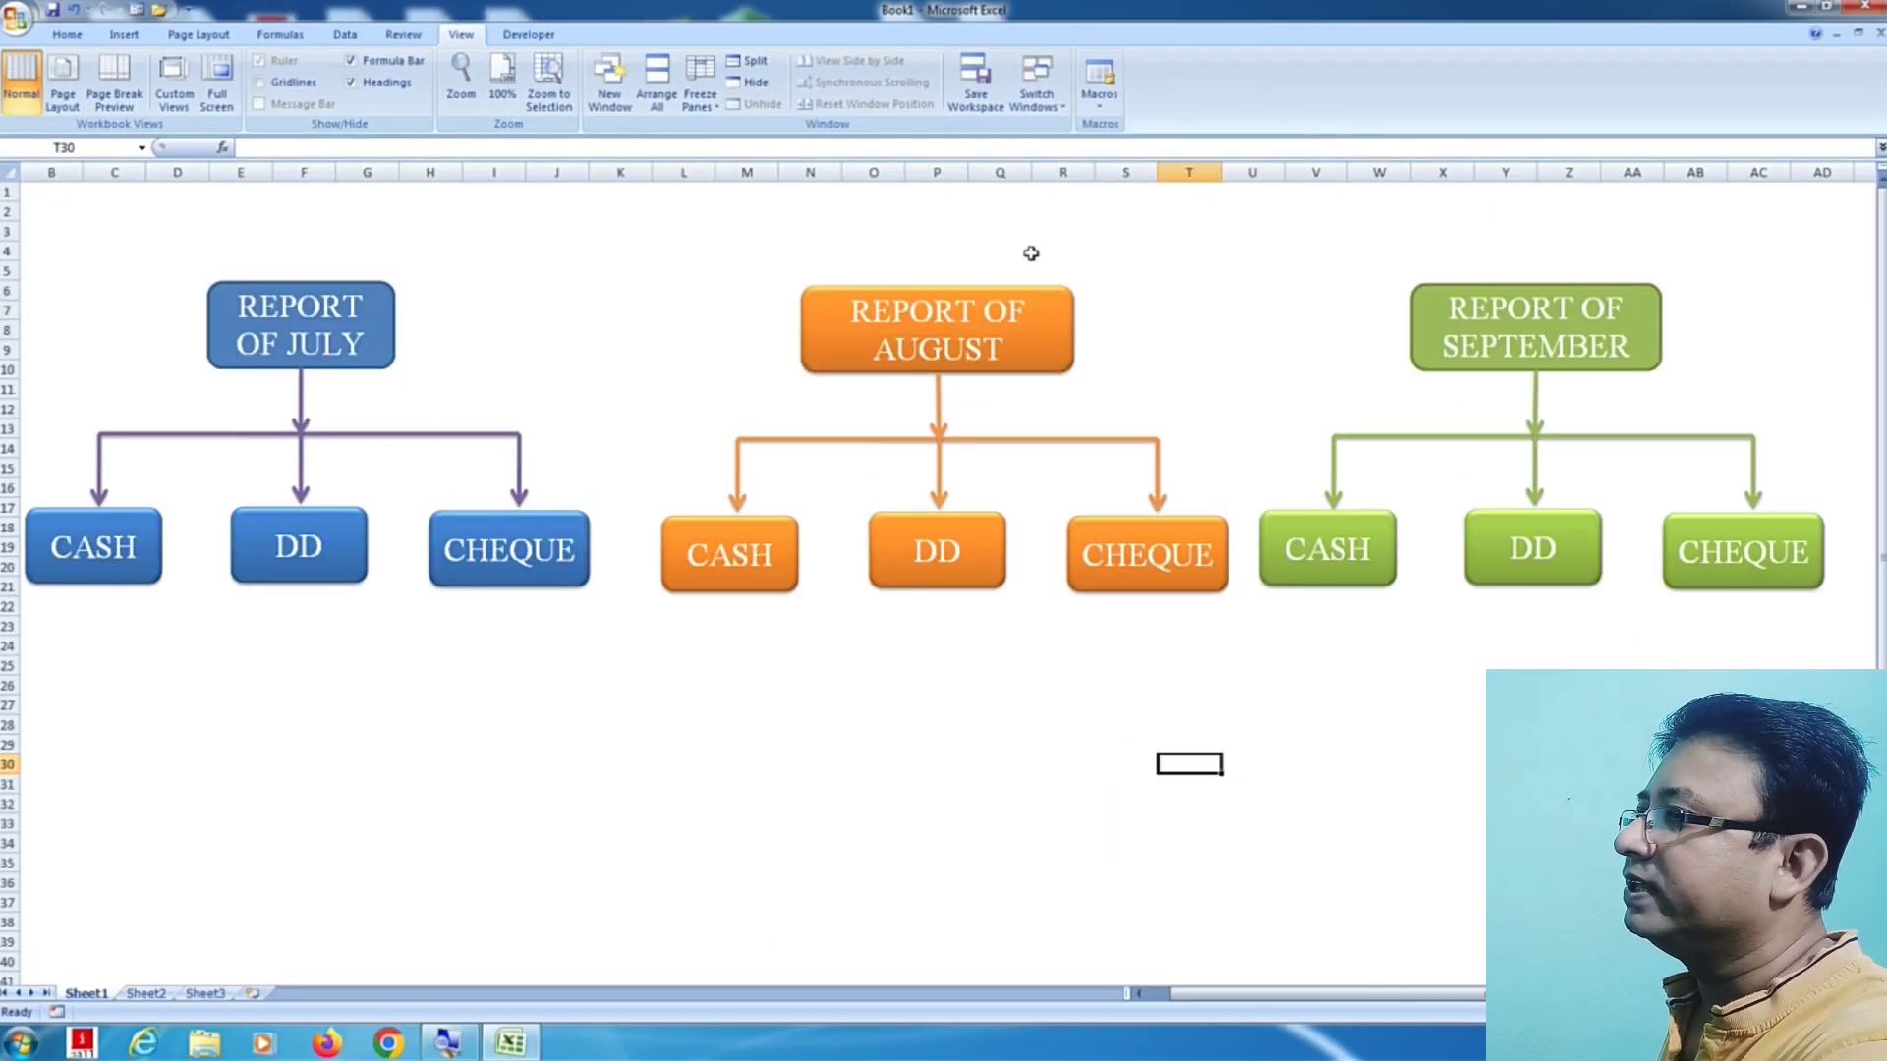